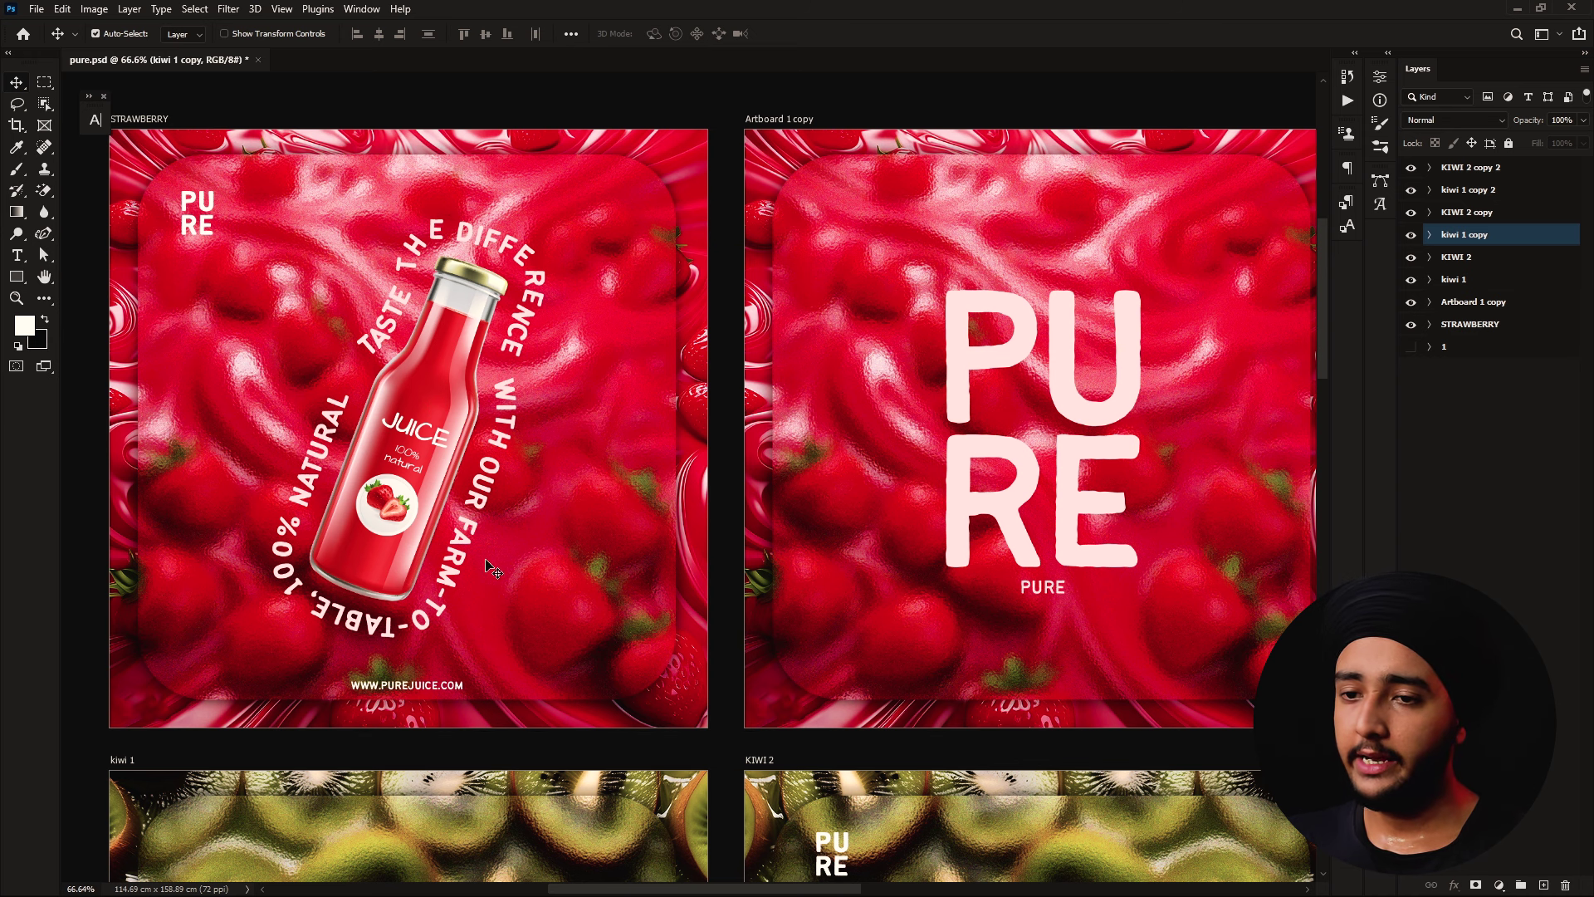
Scroll through the juice bottle image results in Google Images
scroll(801, 605, down, 10)
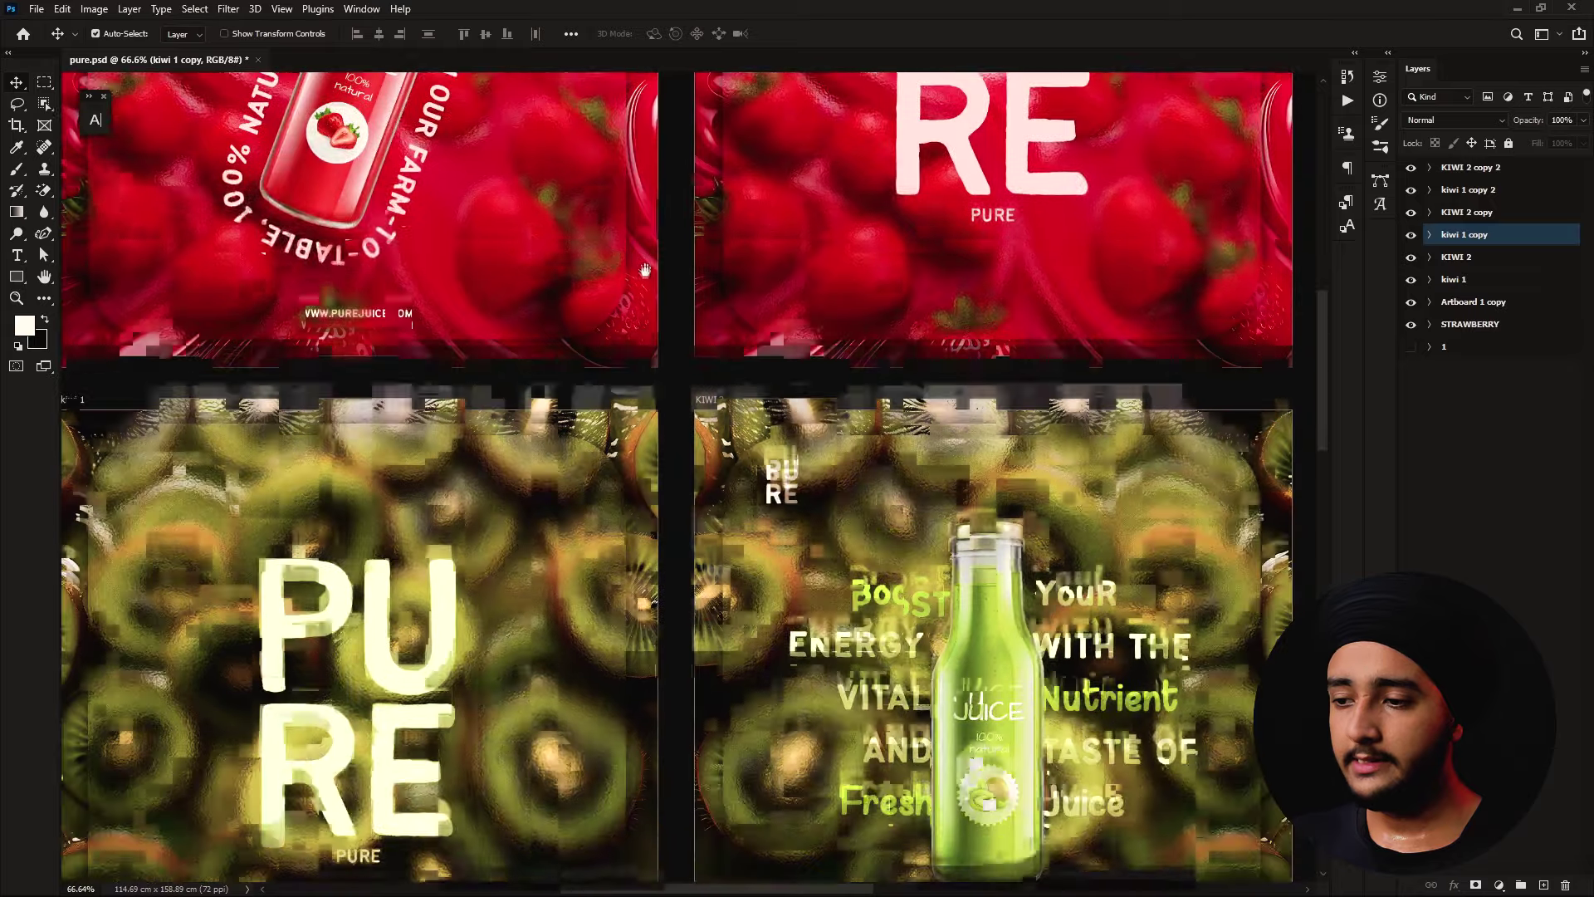
scroll(801, 605, down, 2)
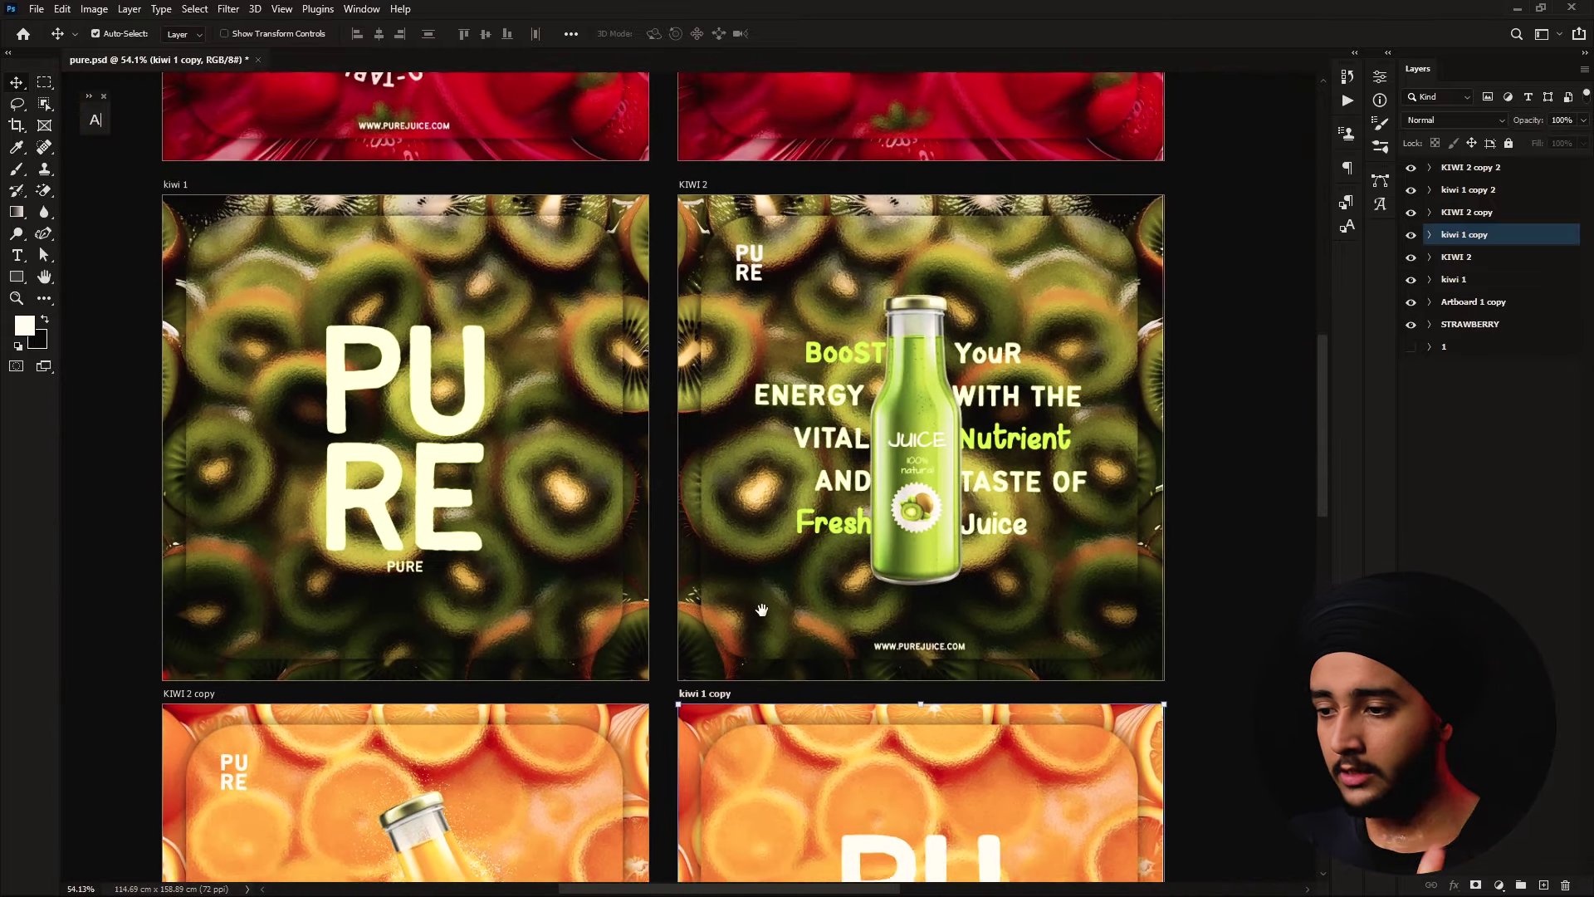
scroll(930, 689, up, 3)
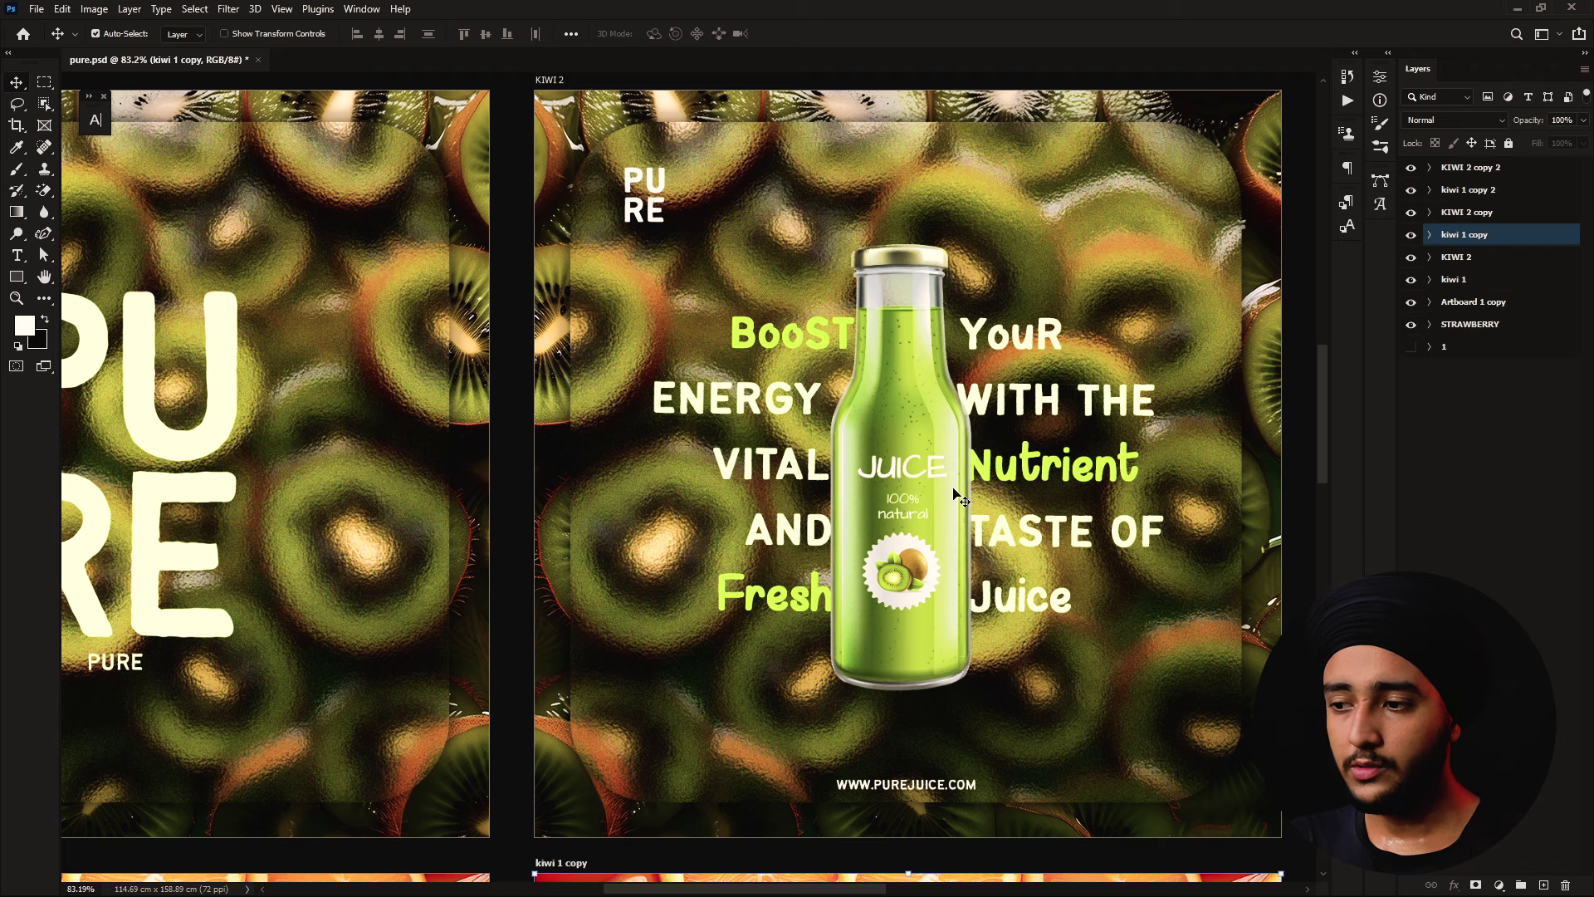
scroll(954, 498, down, 2)
scroll(761, 465, down, 5)
scroll(761, 465, down, 1)
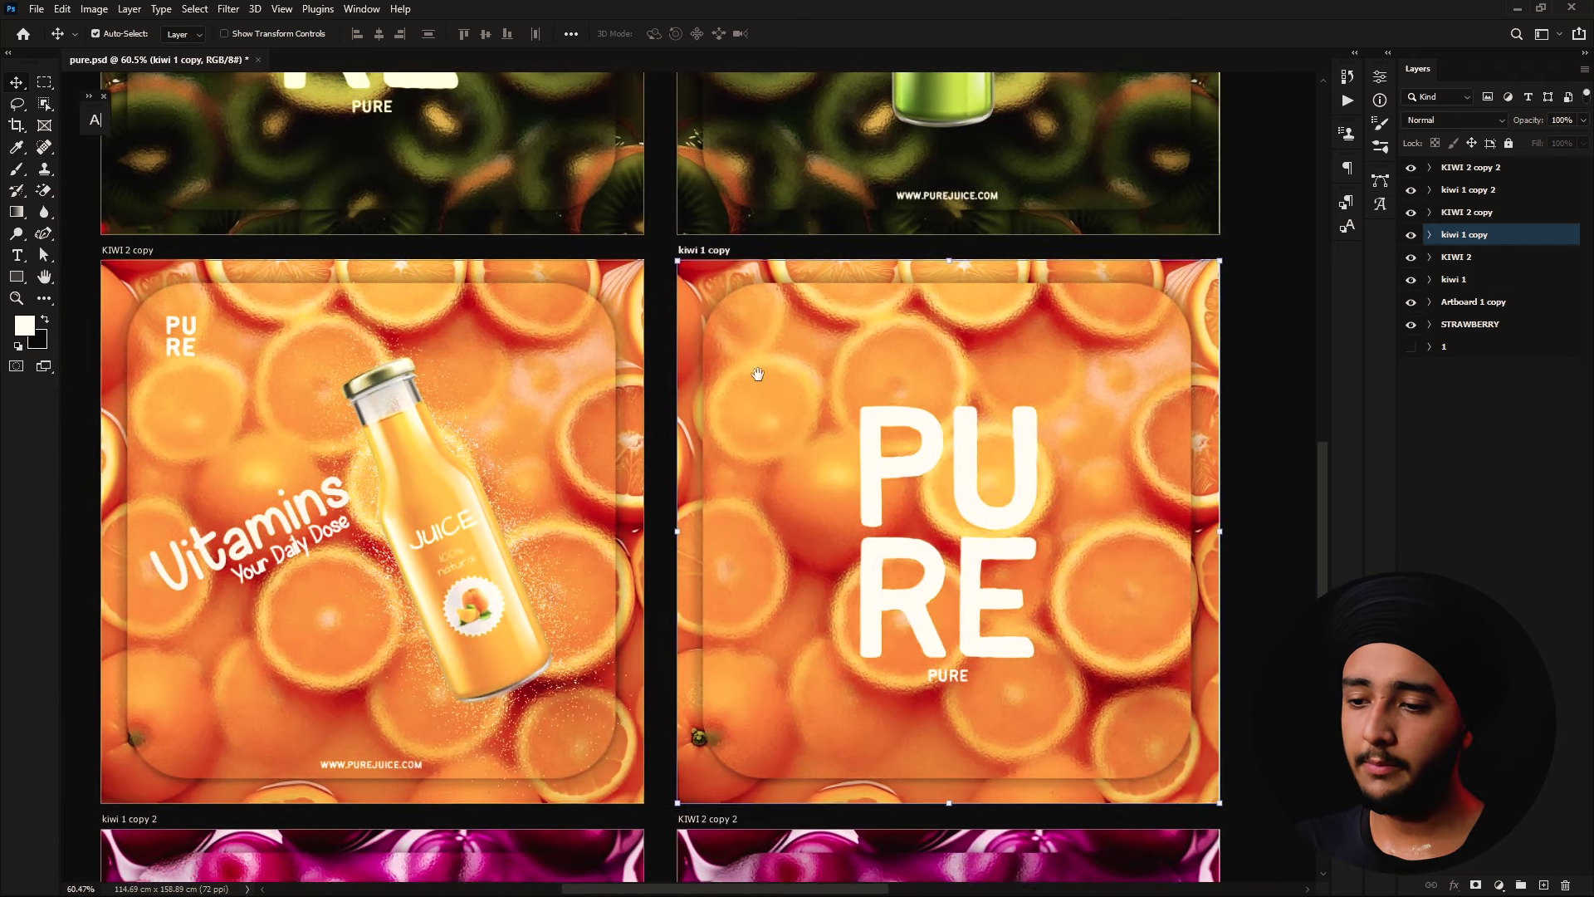
scroll(277, 505, down, 2)
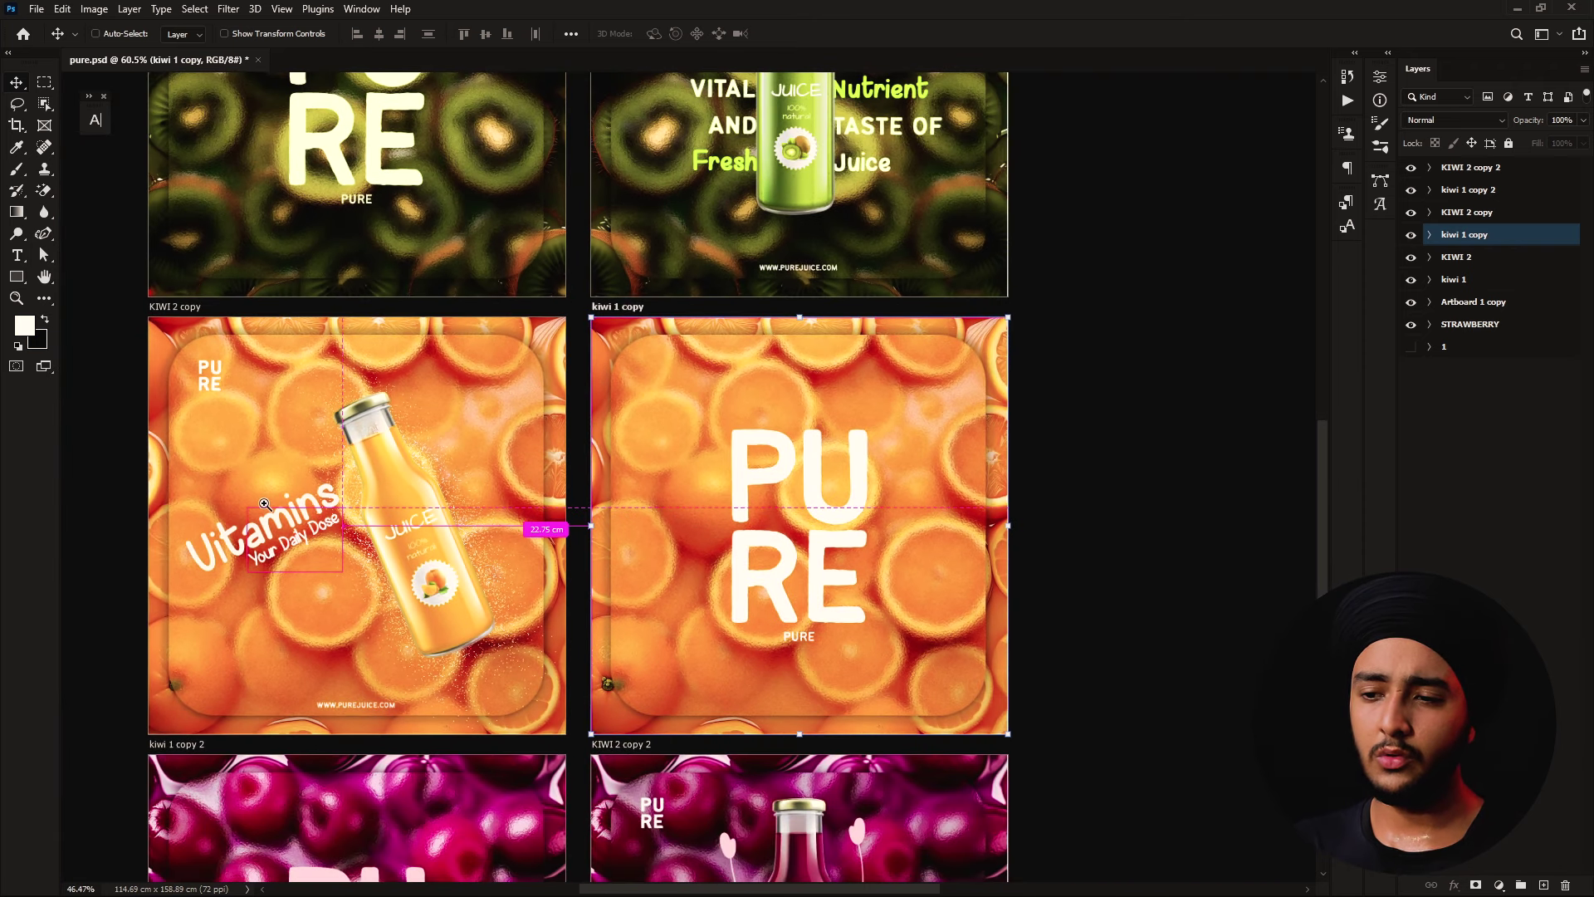
scroll(374, 481, up, 2)
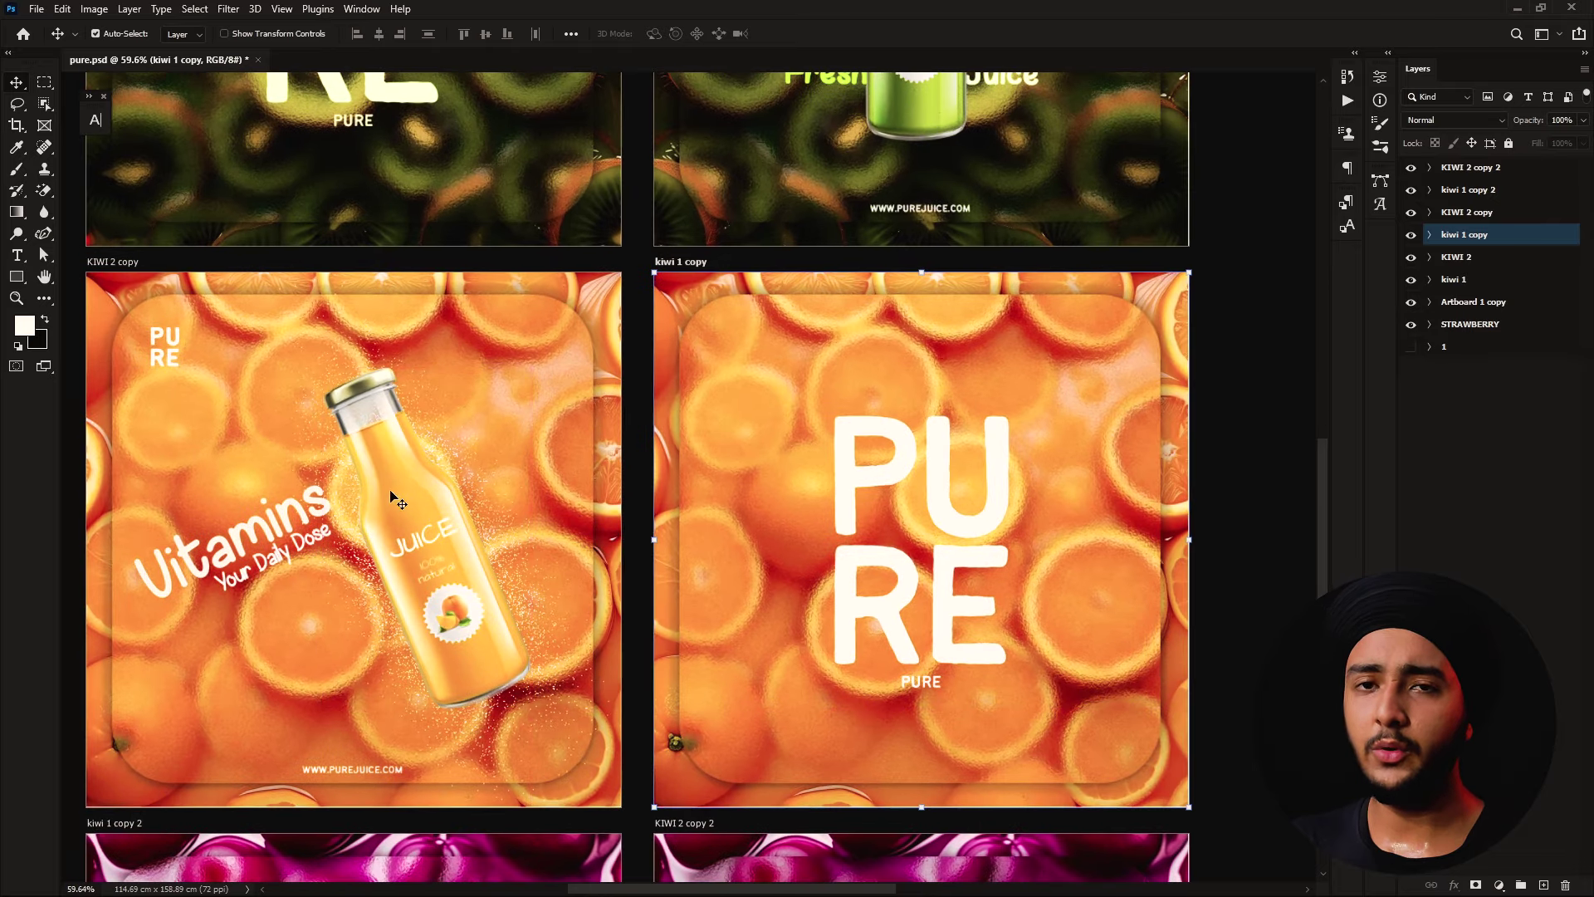
ctrl+click(415, 499)
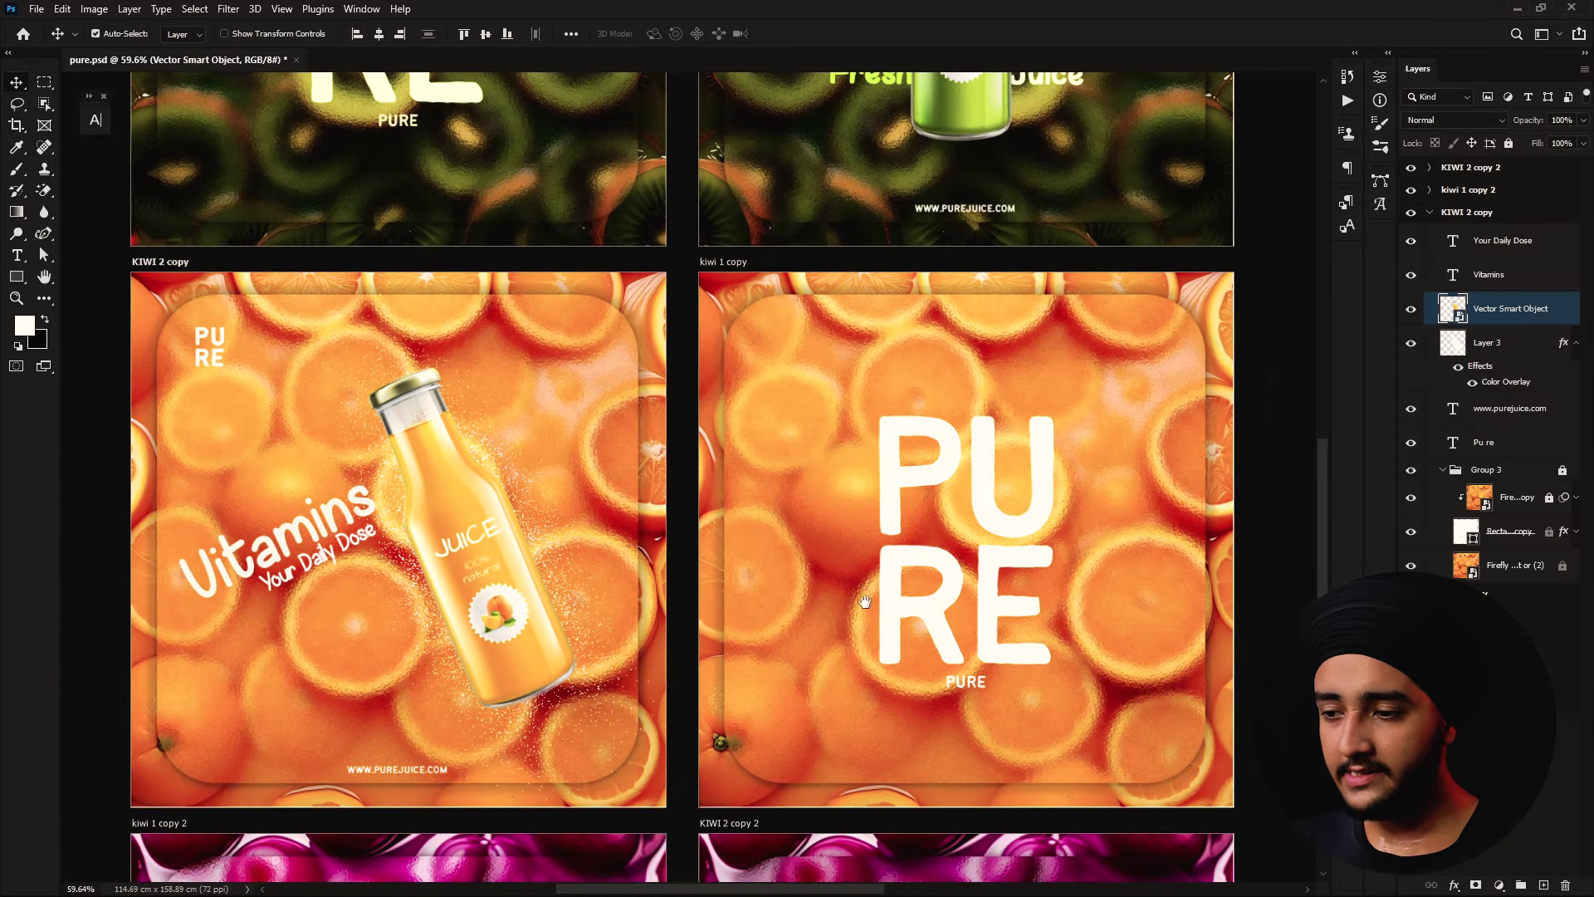
scroll(853, 413, down, 10)
scroll(852, 413, down, 1)
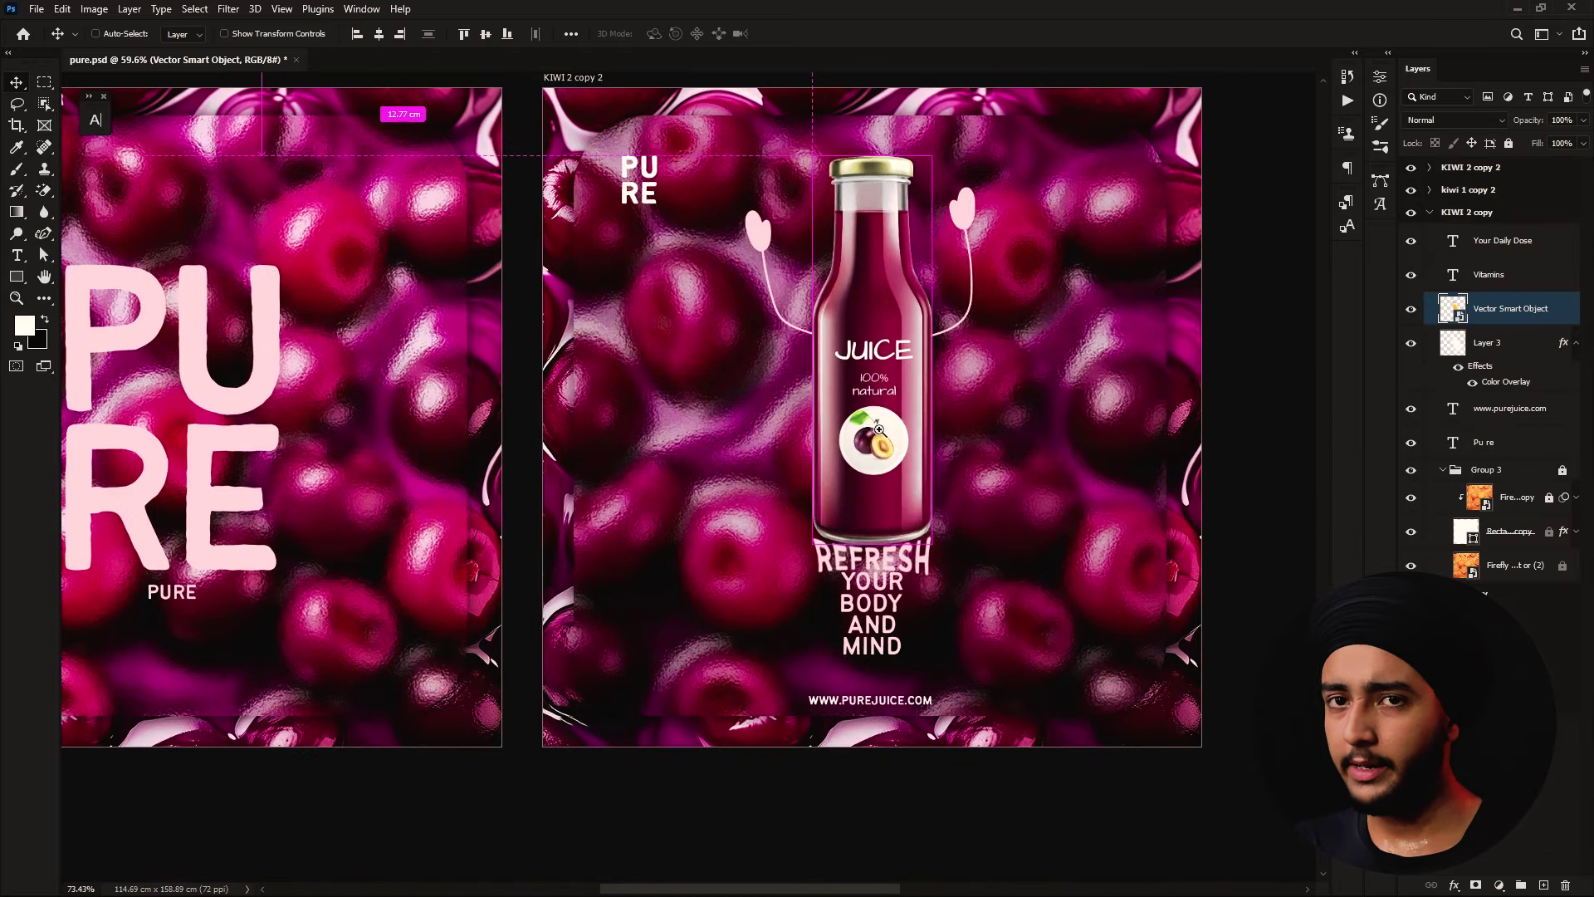
scroll(884, 502, up, 2)
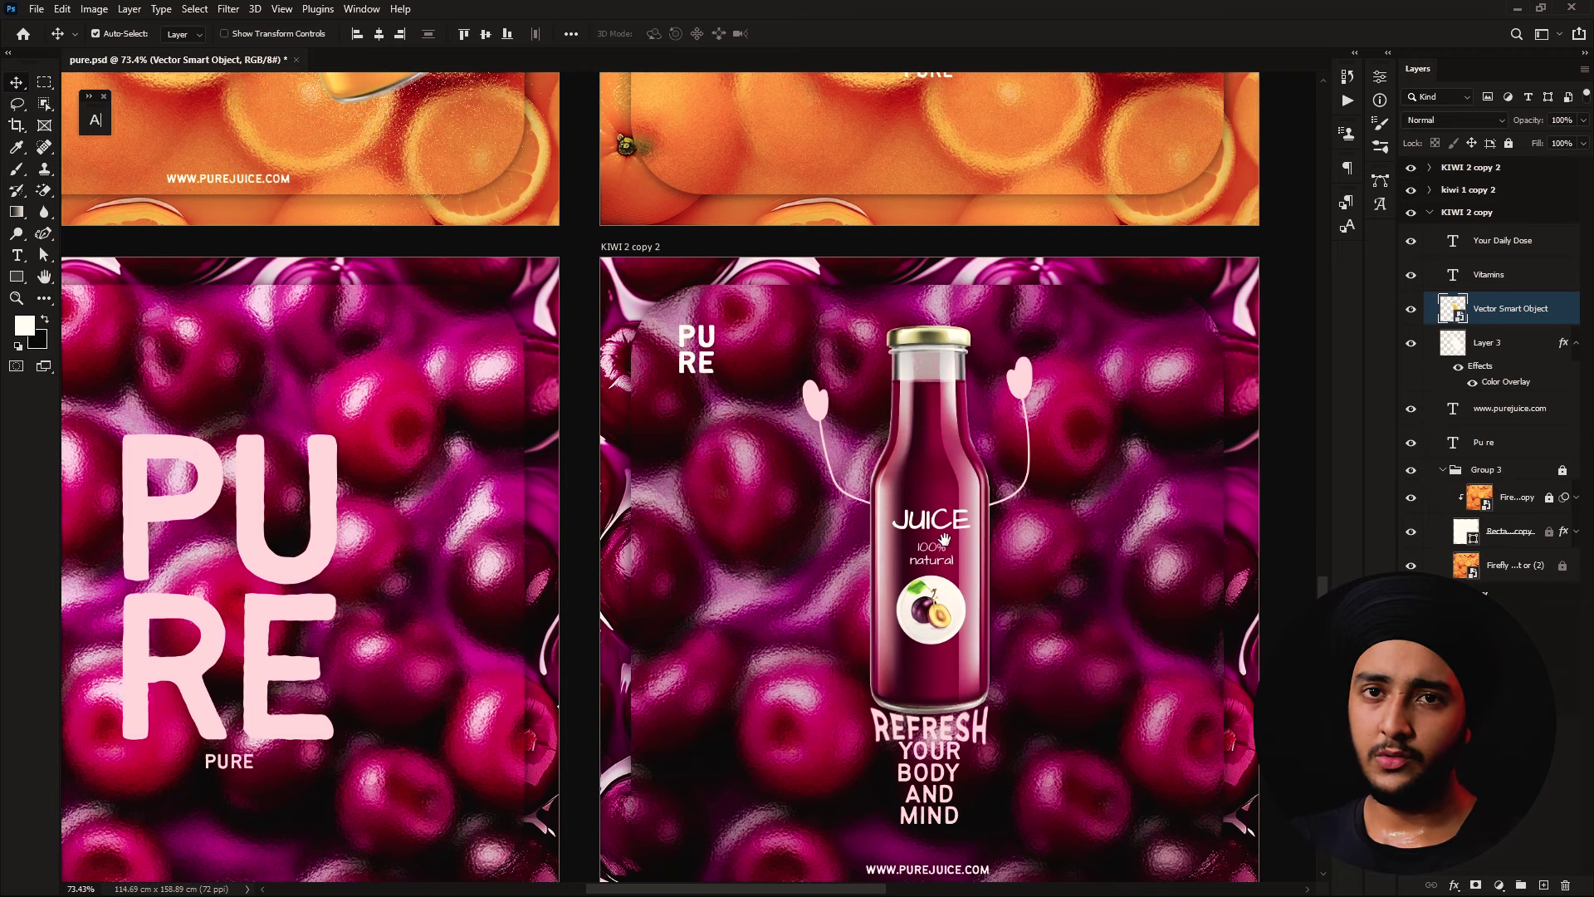
scroll(886, 498, down, 1)
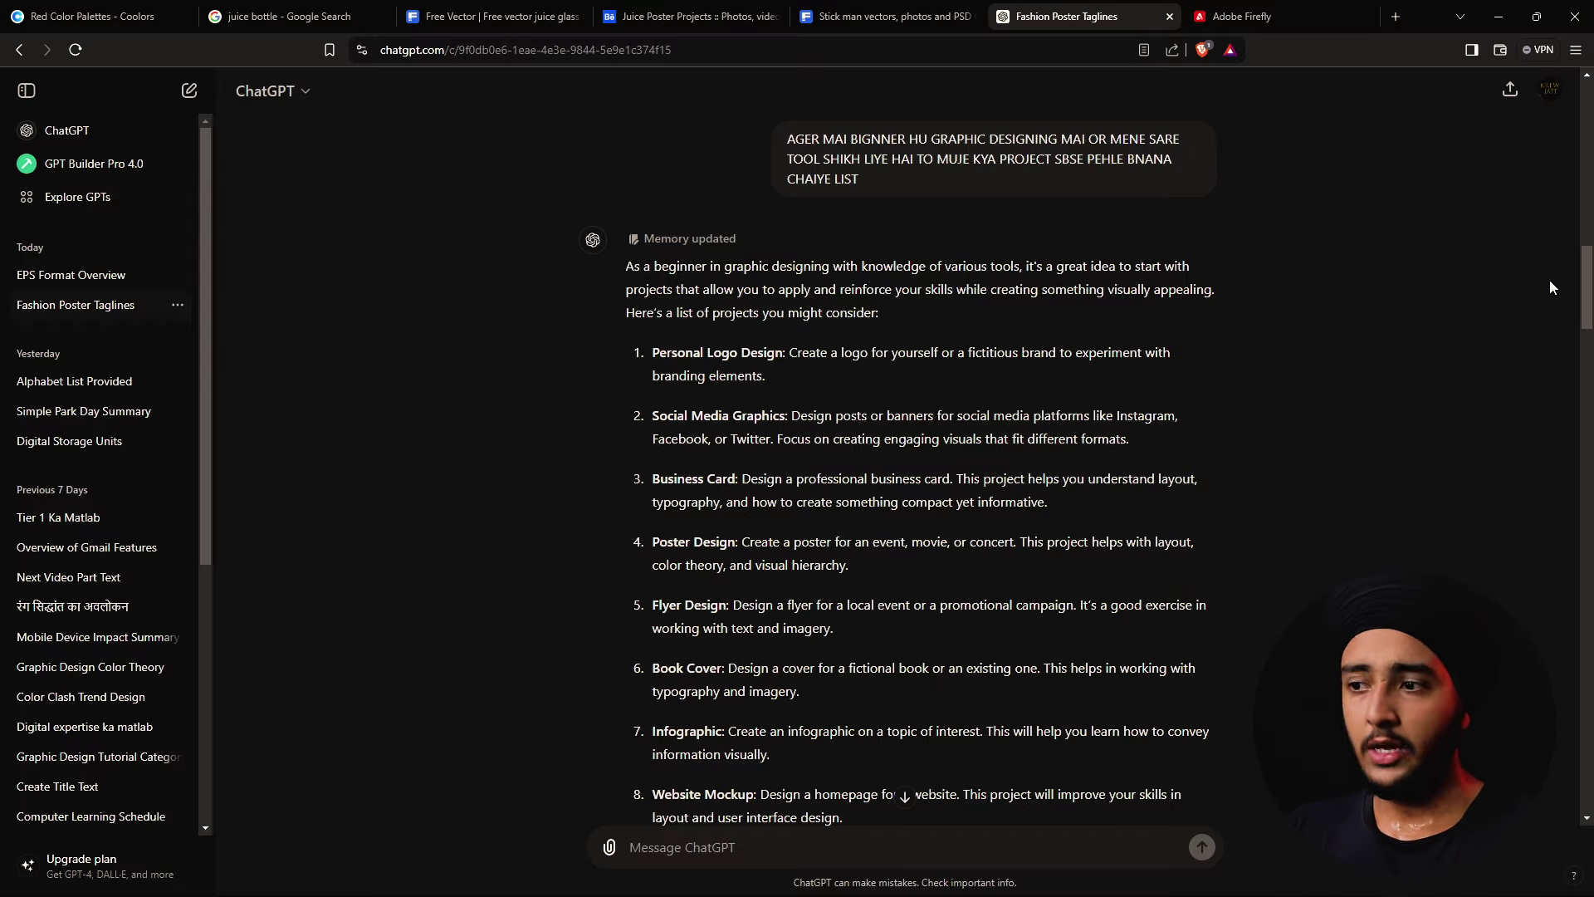
Preview the Freepik four-bottle juice image and visit its Freepik vectors page
scroll(1059, 247, down, 2)
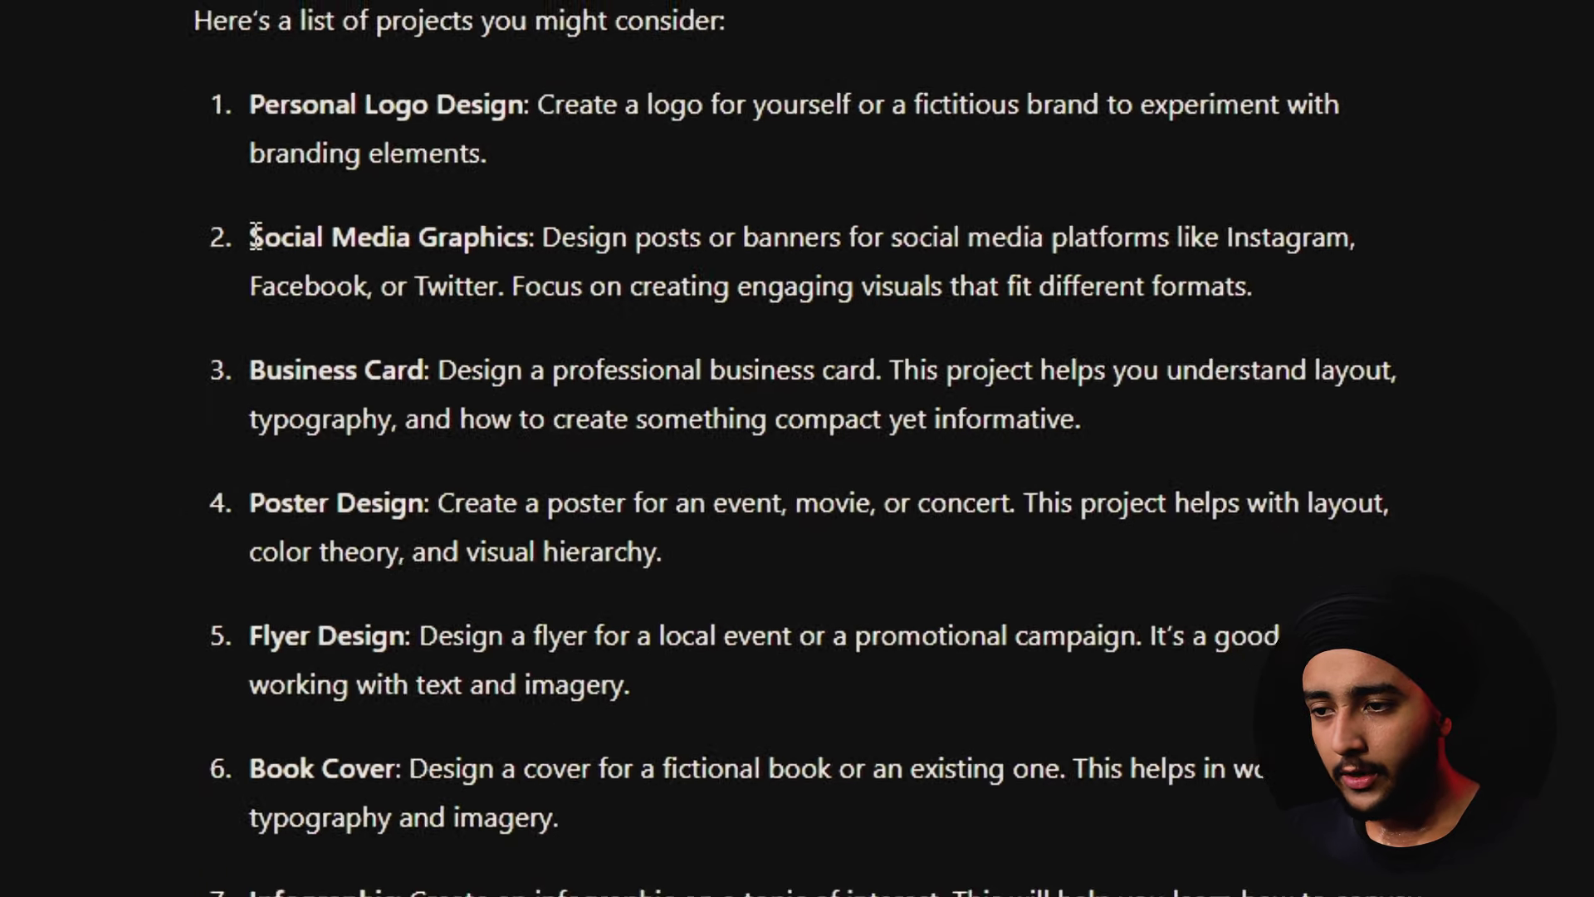
drag(653, 255, 782, 256)
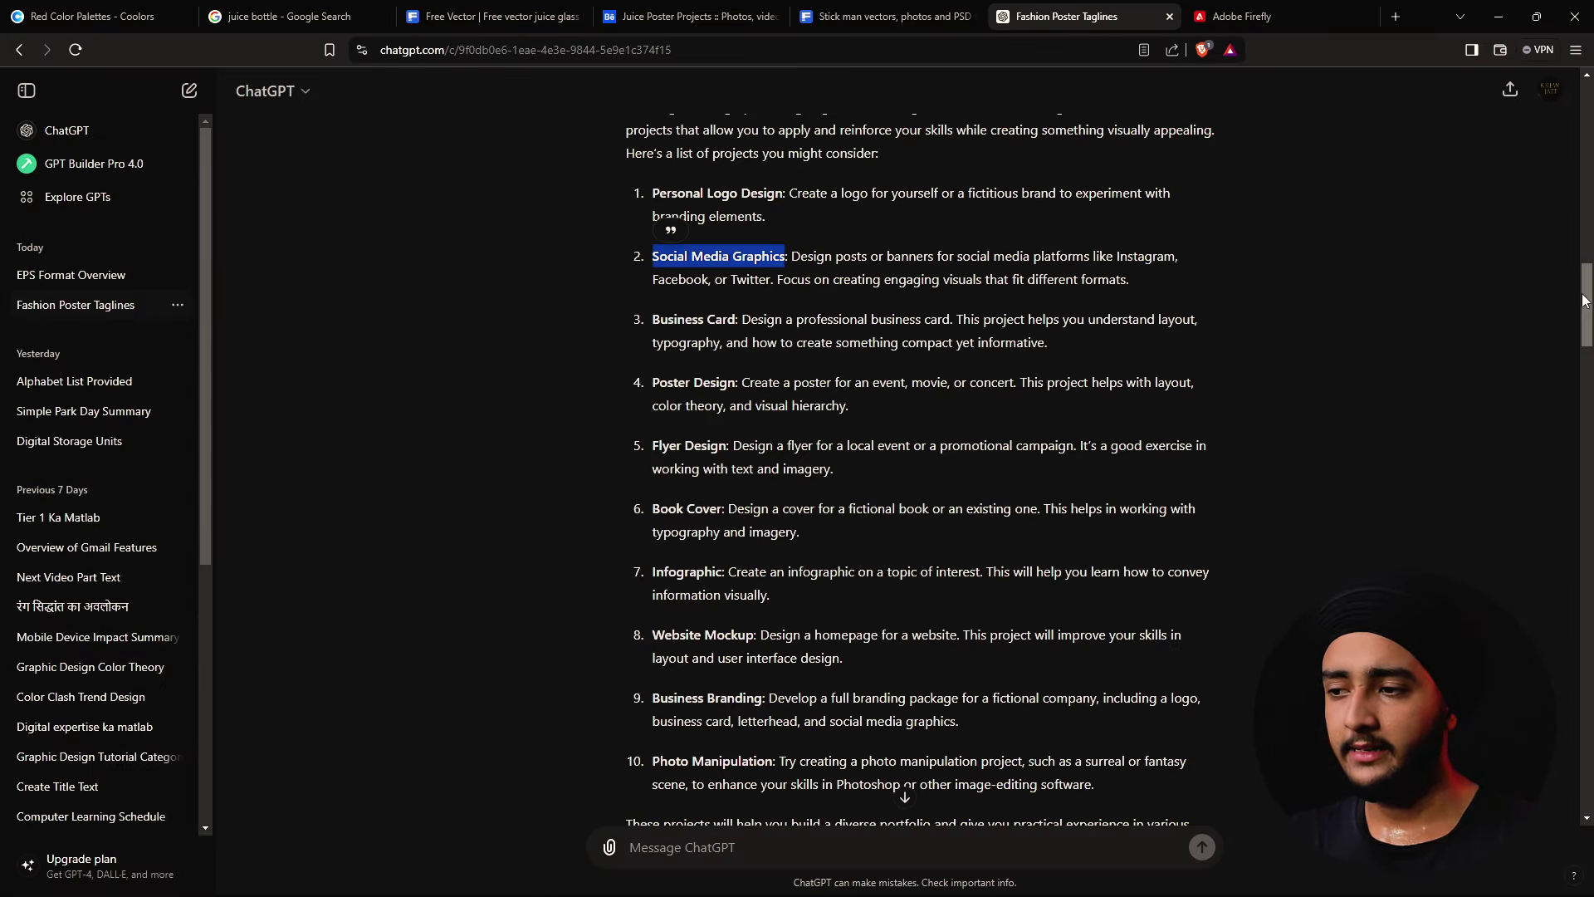
drag(1585, 301, 1585, 374)
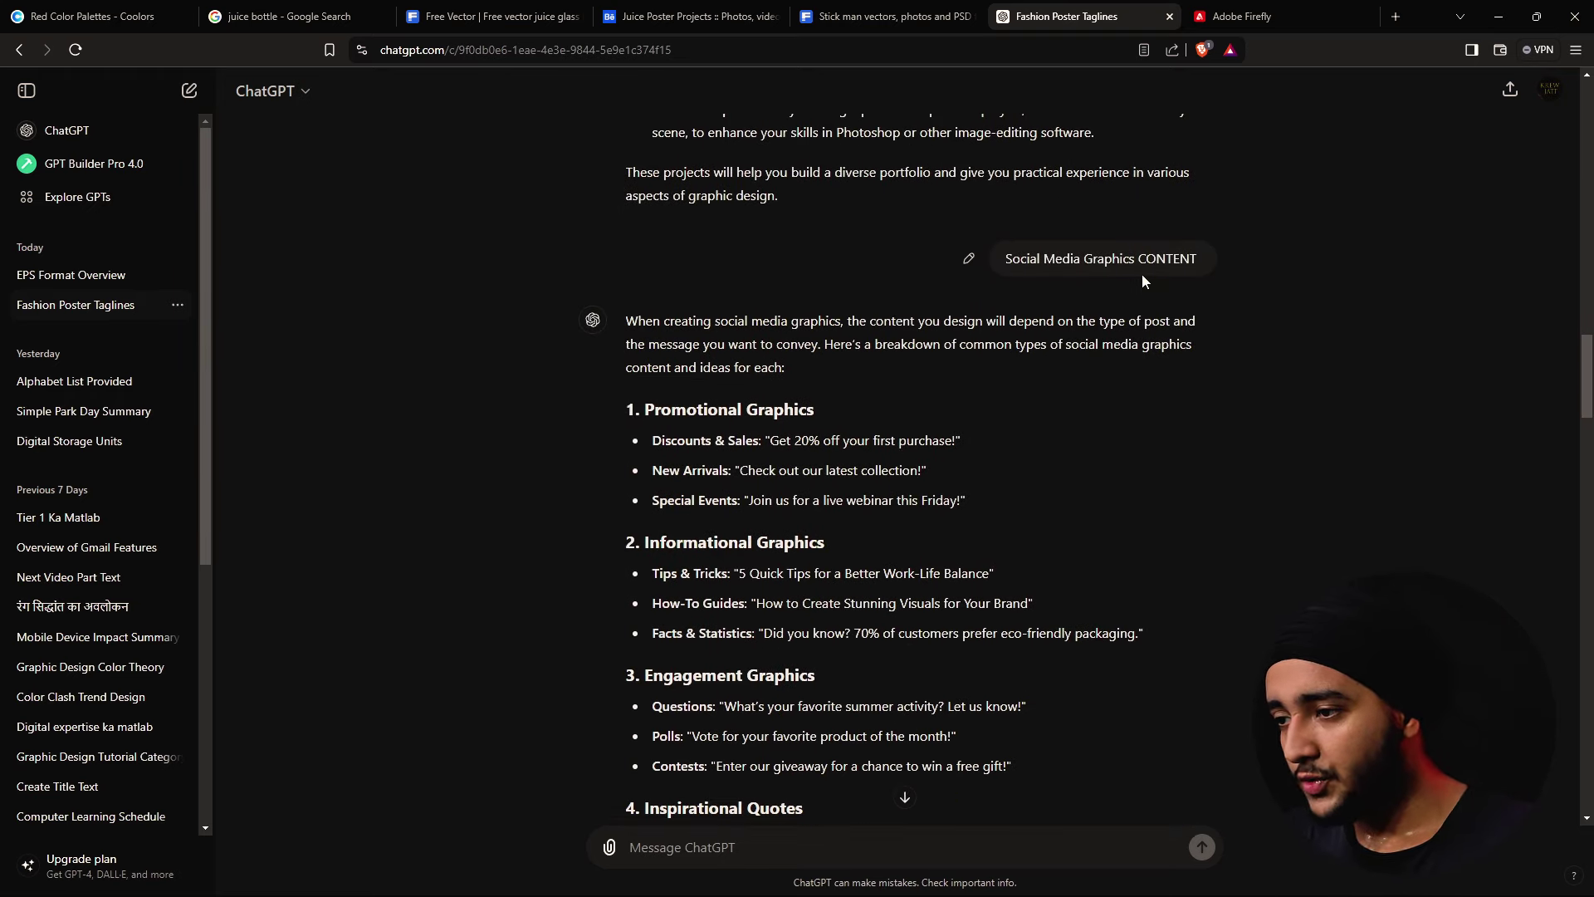
scroll(688, 305, down, 2)
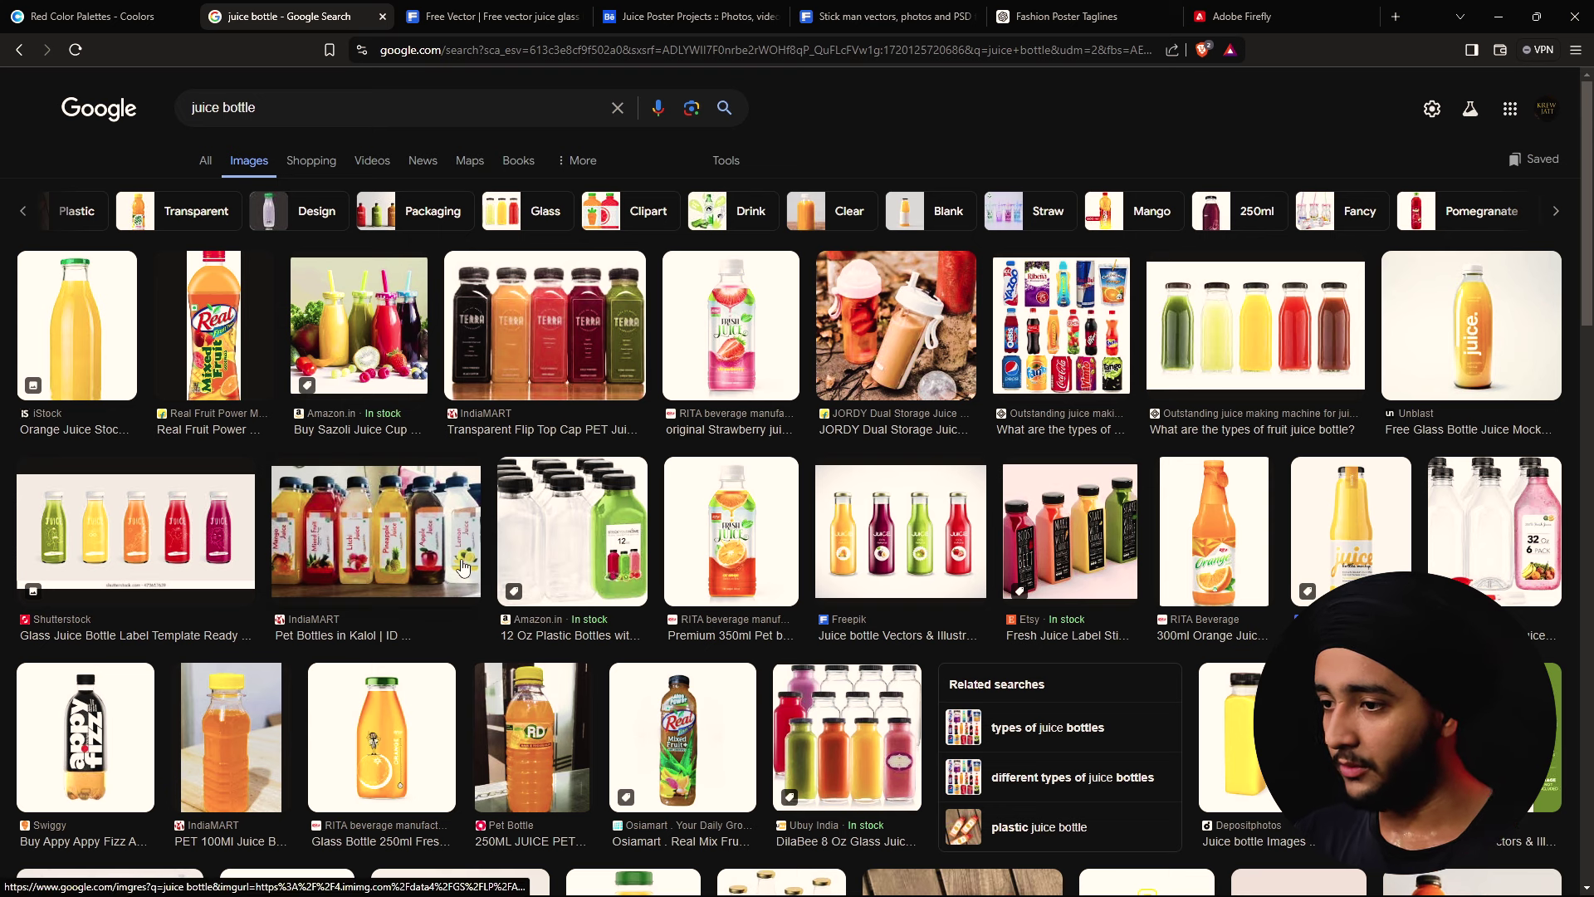
click(949, 536)
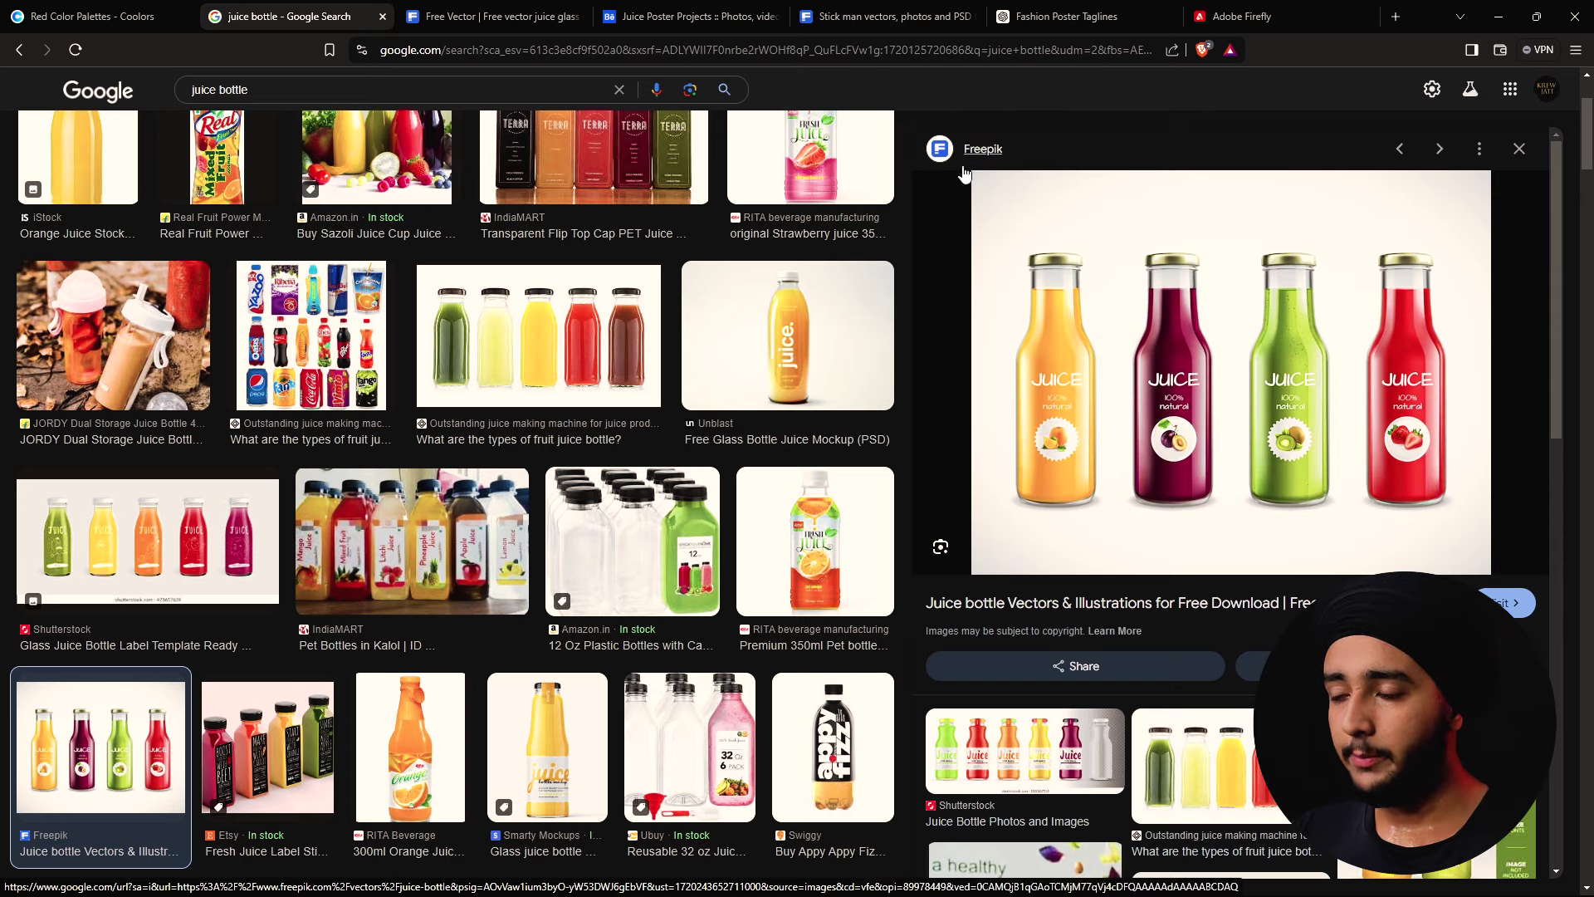
click(1182, 347)
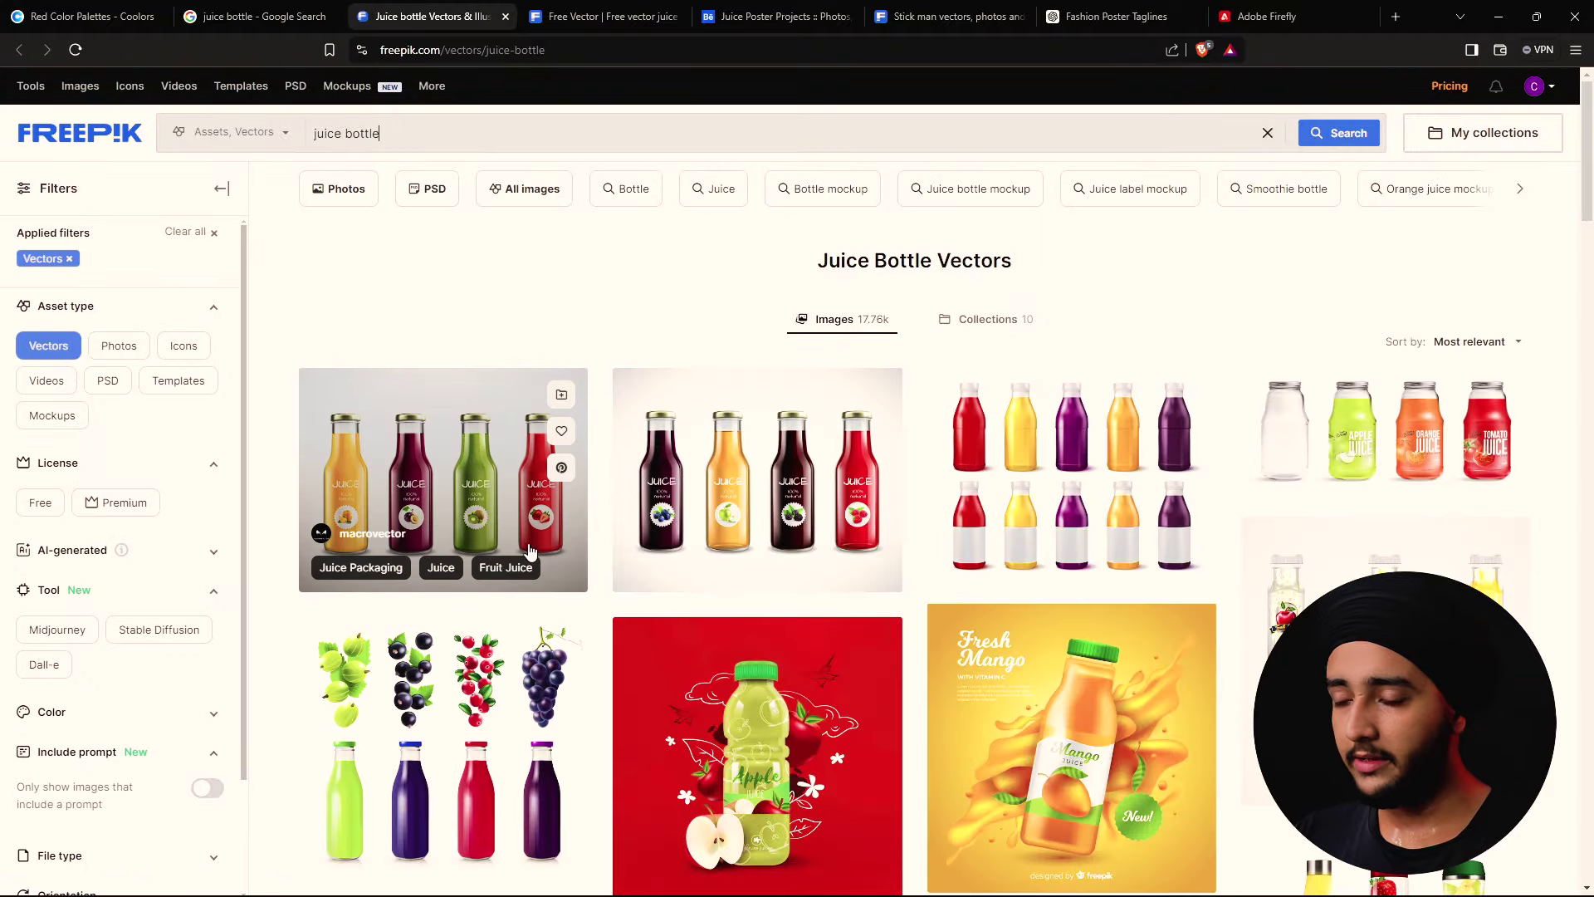
Start the free EPS download of the four juice bottles vector into the color clash folder
click(531, 551)
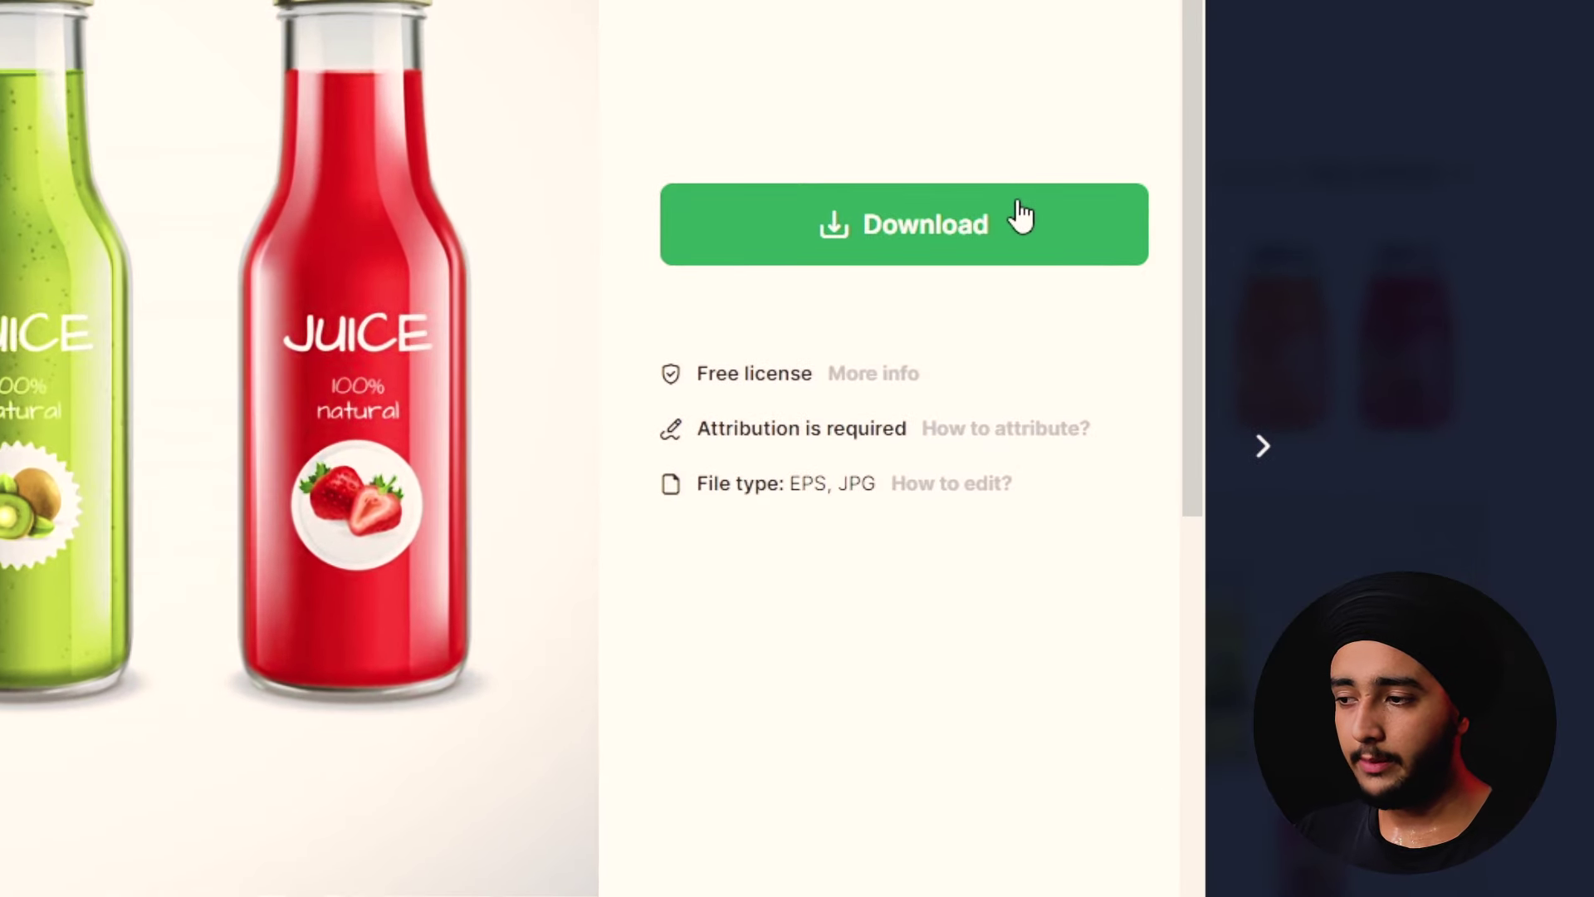
click(1021, 221)
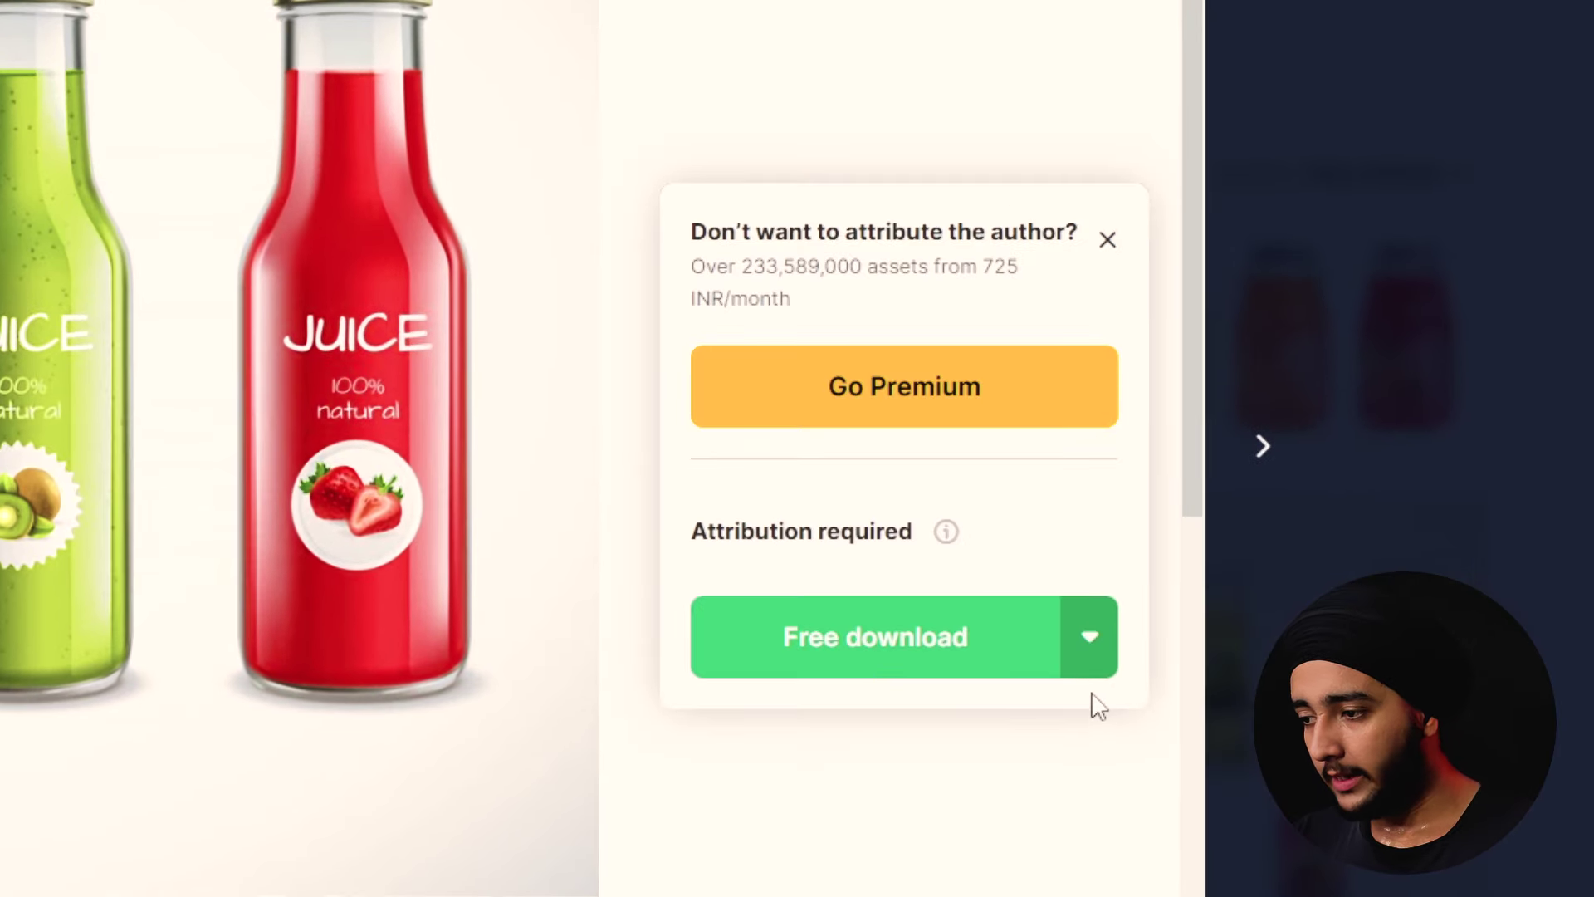
click(1090, 656)
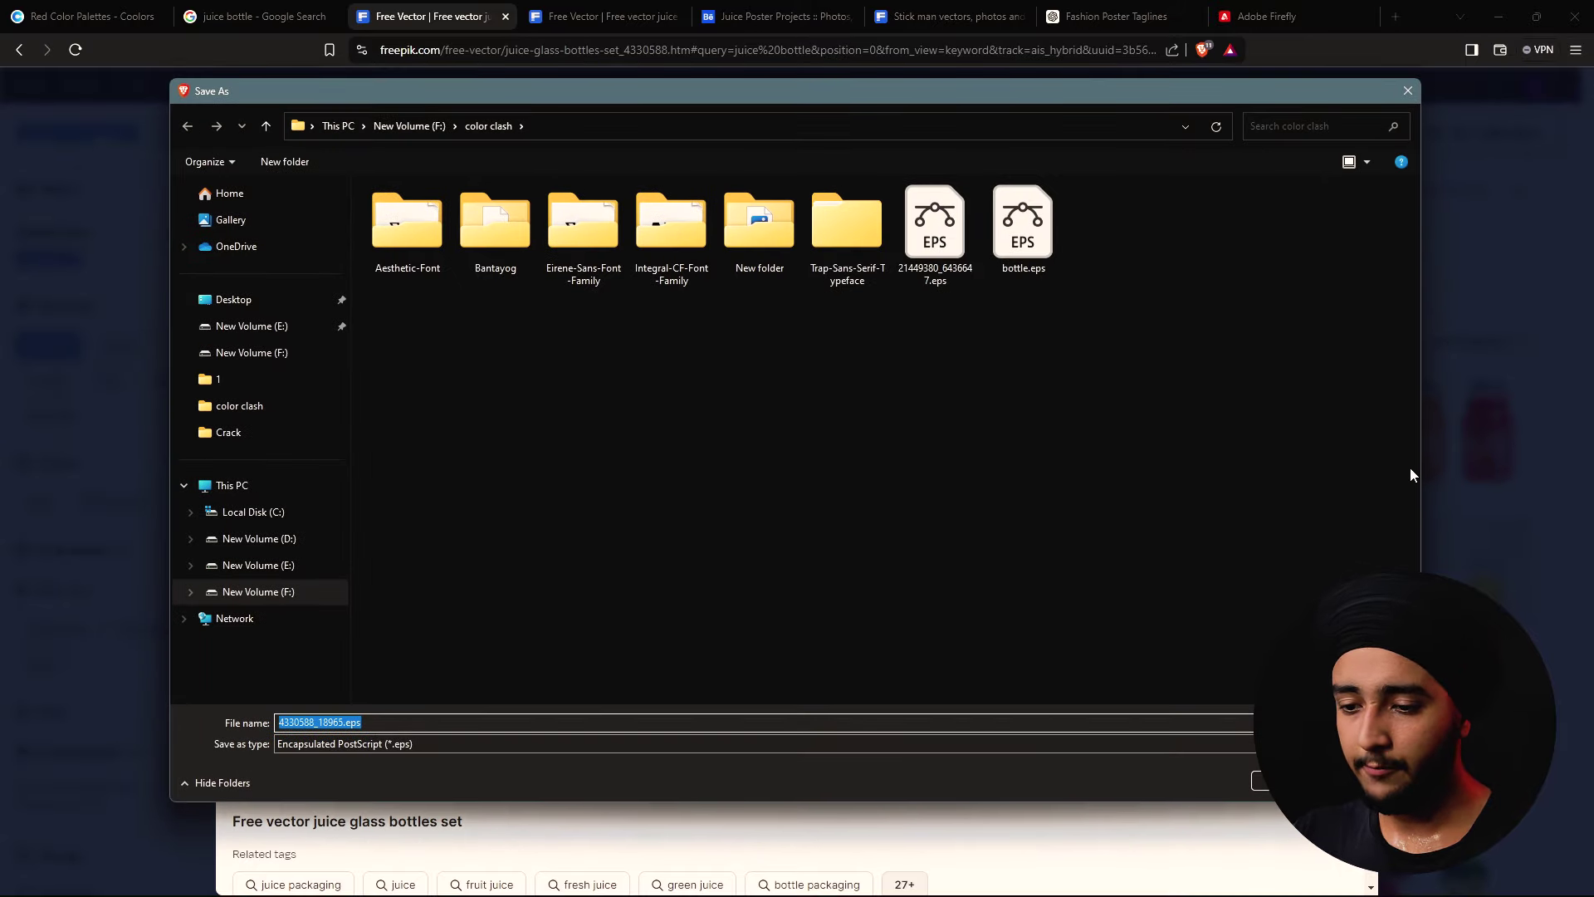
drag(1419, 467, 1328, 498)
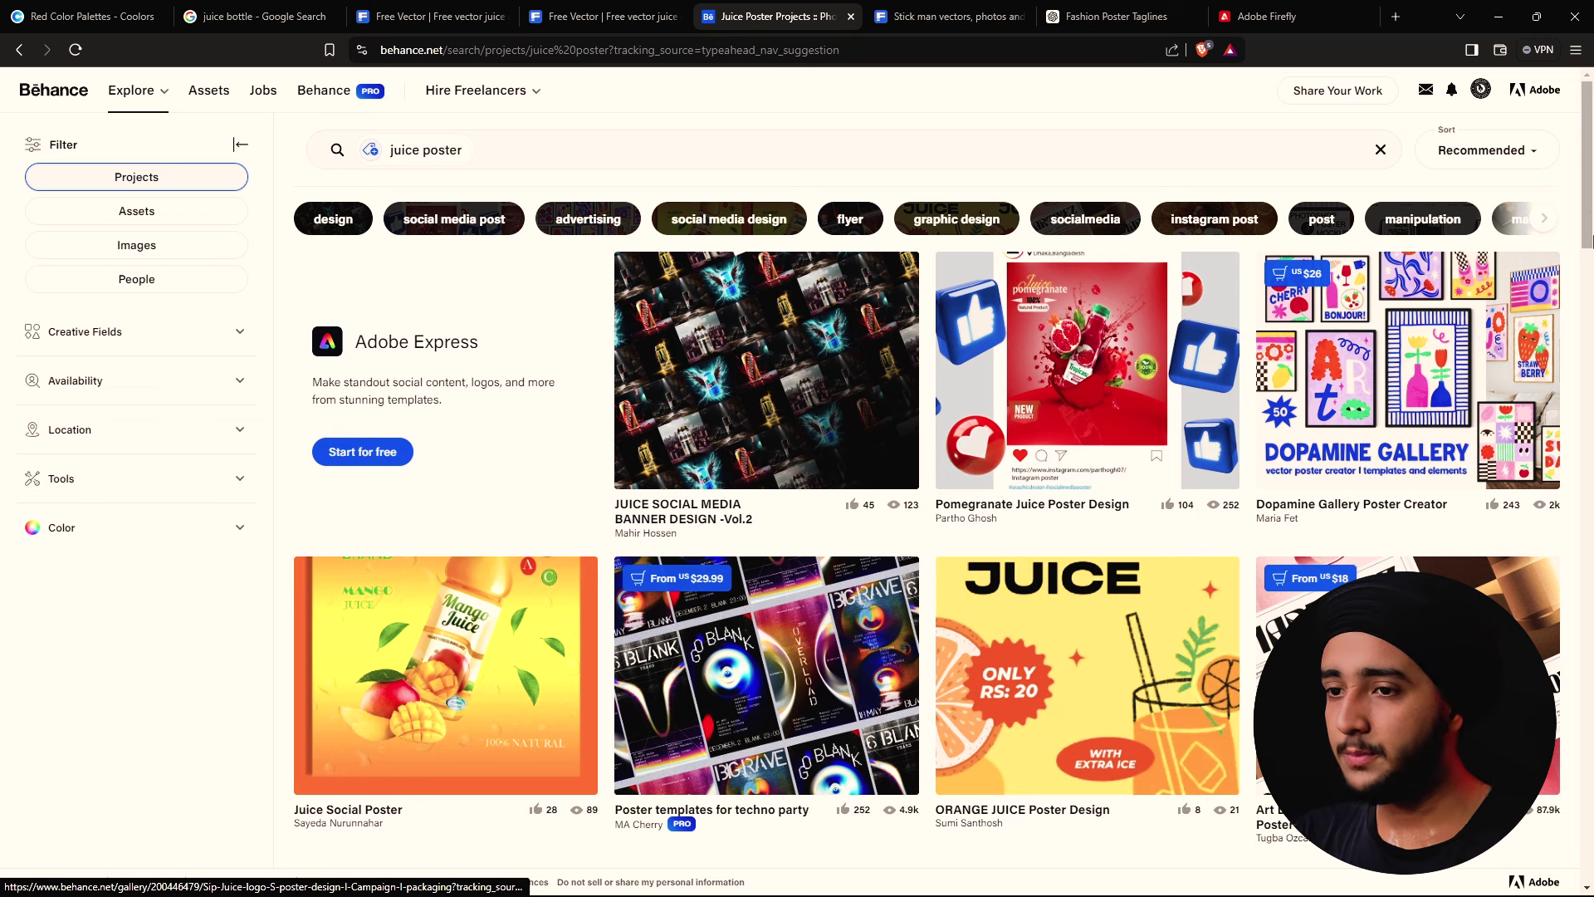
Browse the Sip Juice poster project on Behance, then switch to the ChatGPT tab
scroll(1590, 204, down, 2)
drag(1590, 203, 1589, 314)
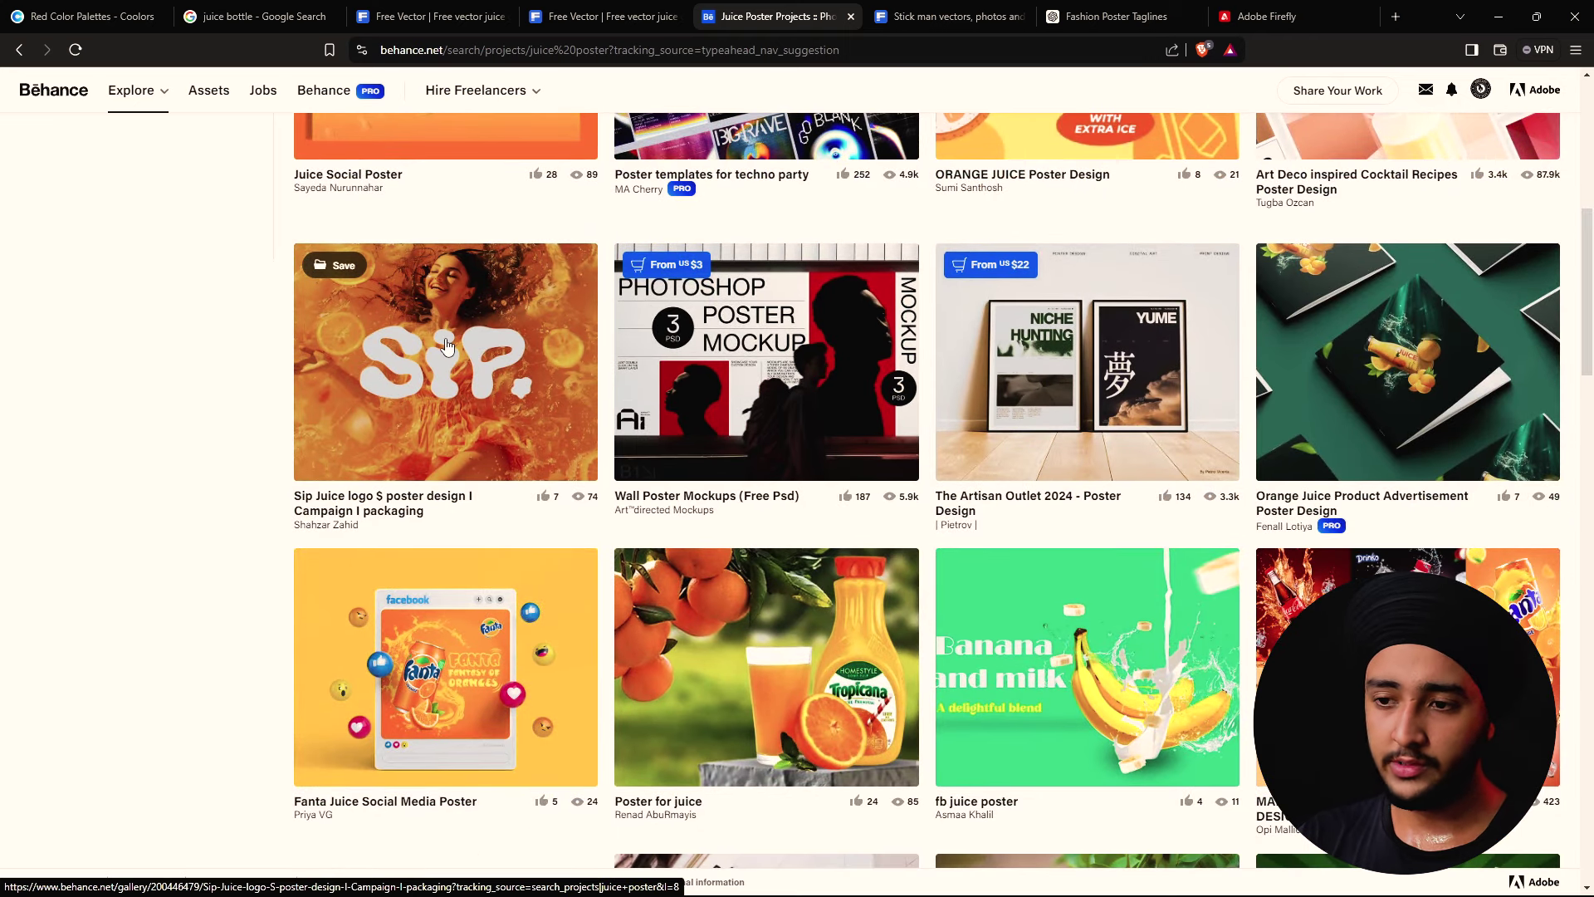
click(447, 345)
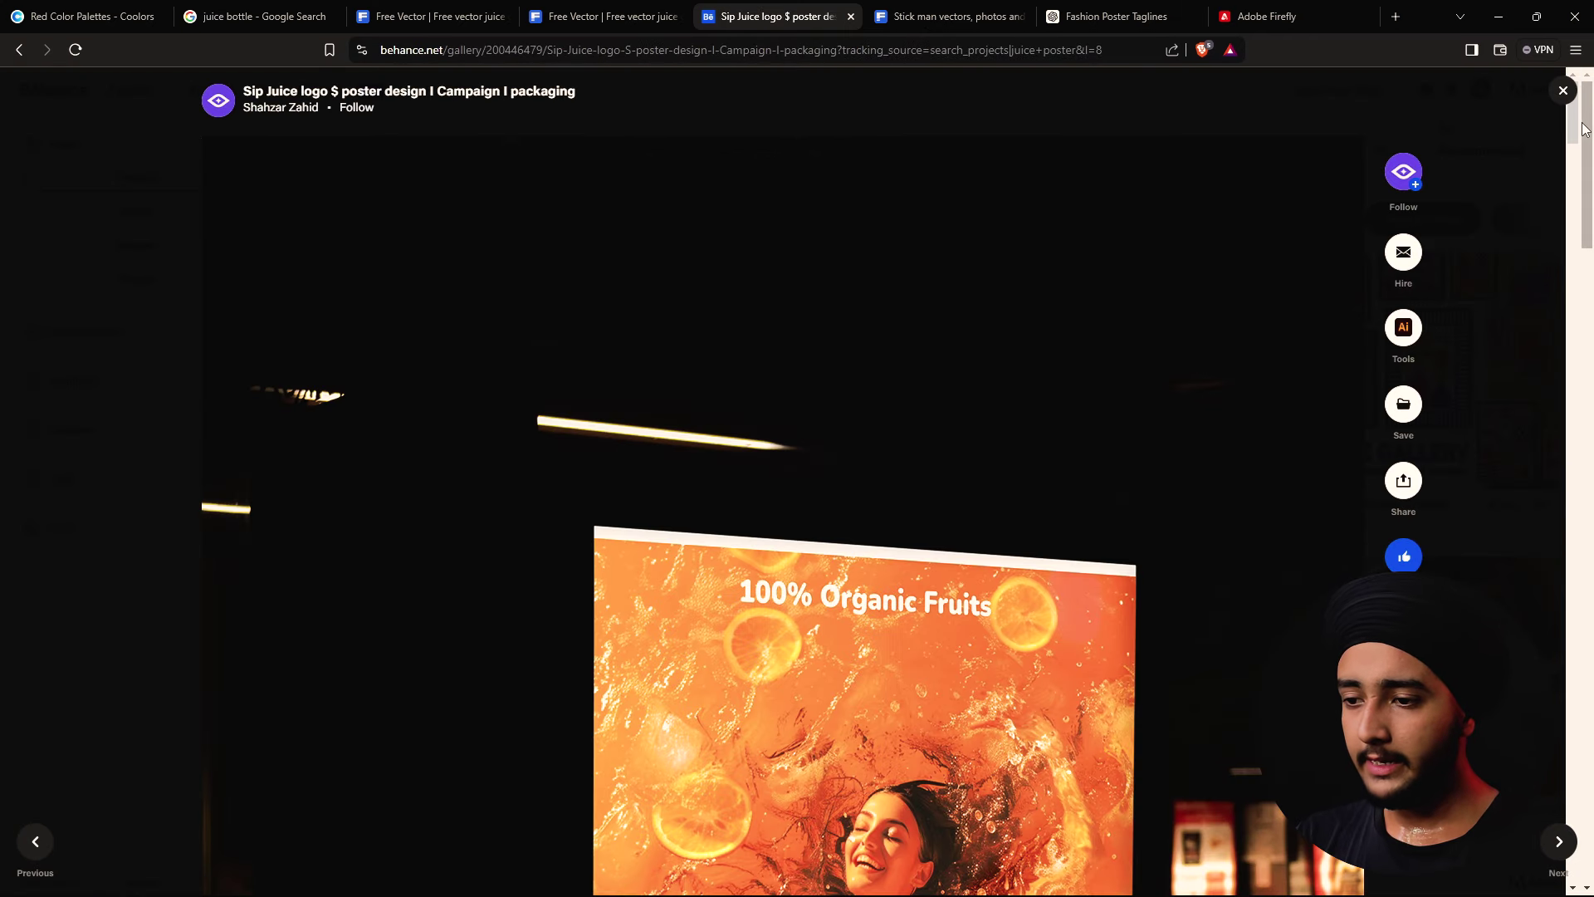
drag(1586, 129, 1590, 164)
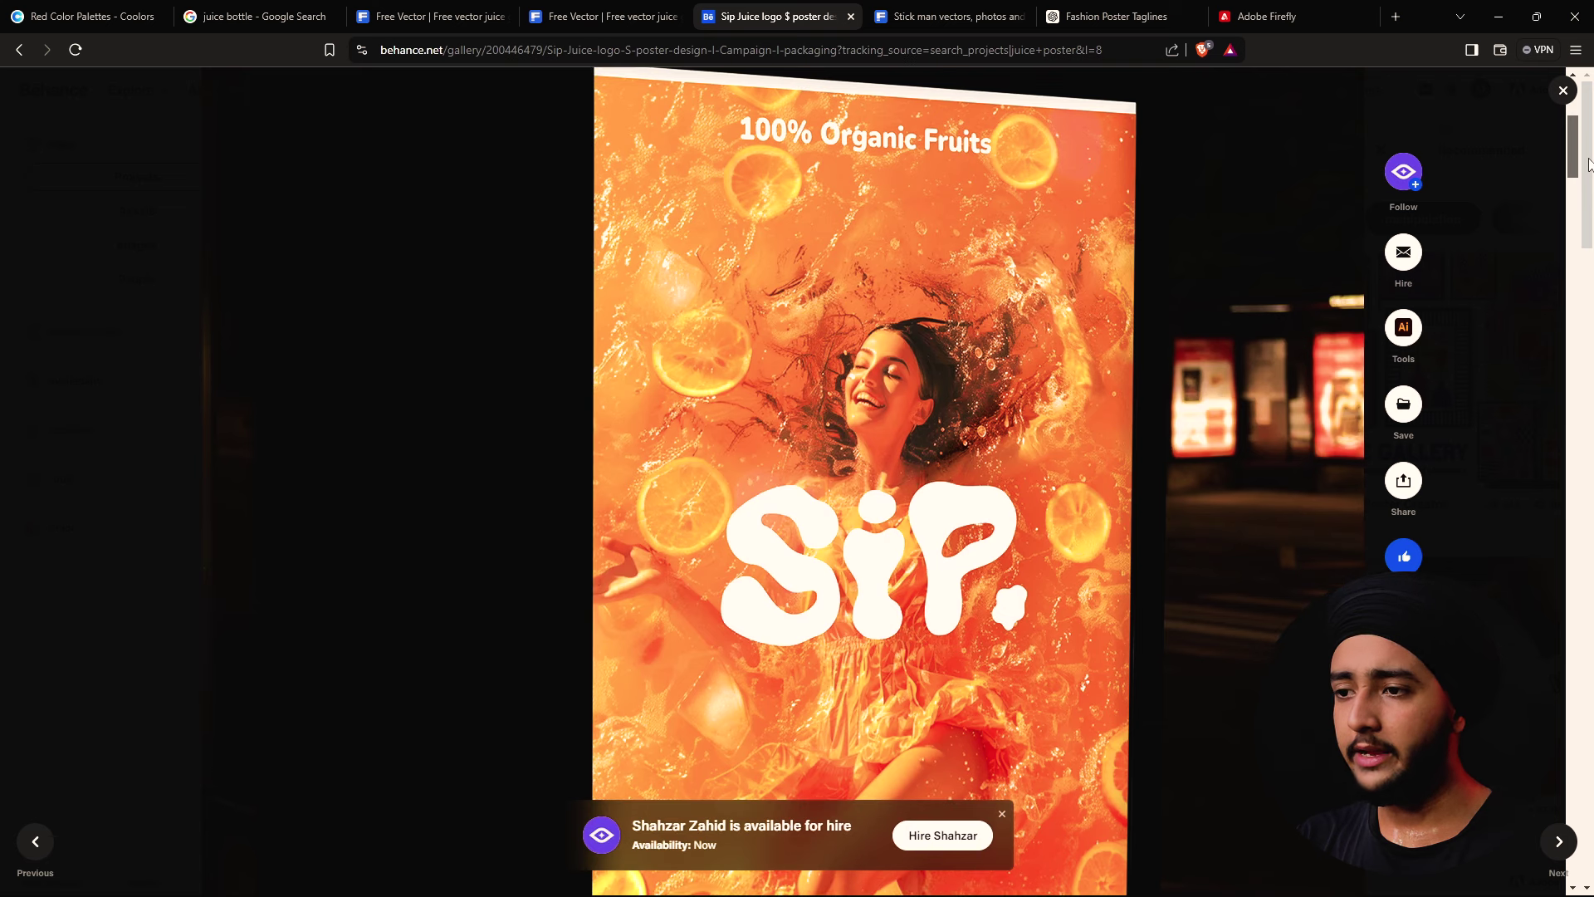
drag(1590, 163, 1592, 260)
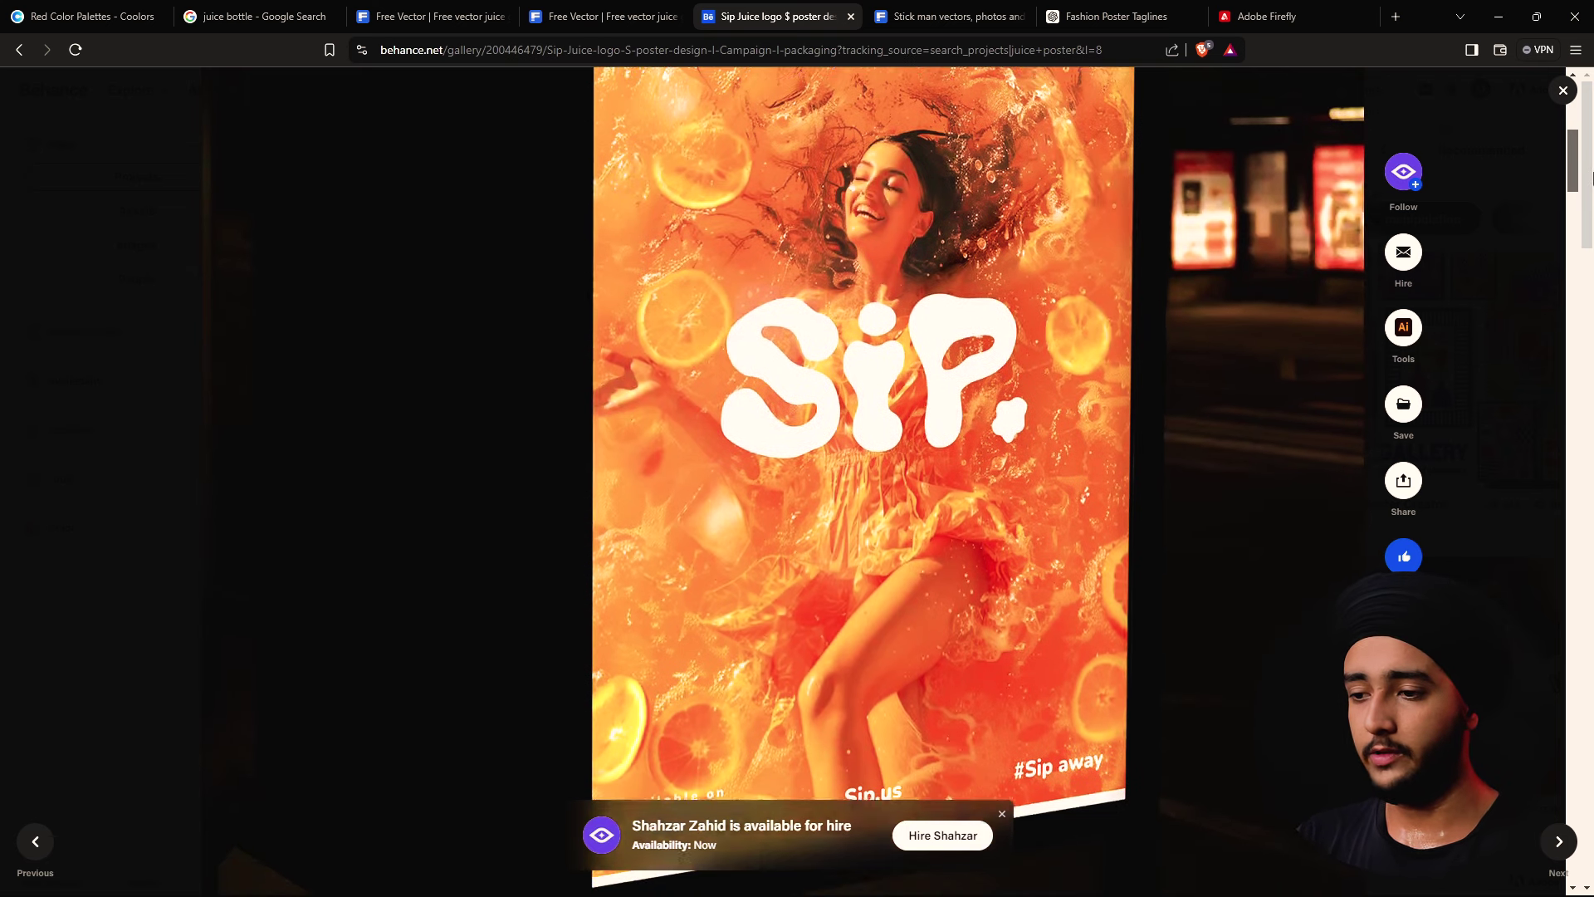
scroll(1541, 255, down, 8)
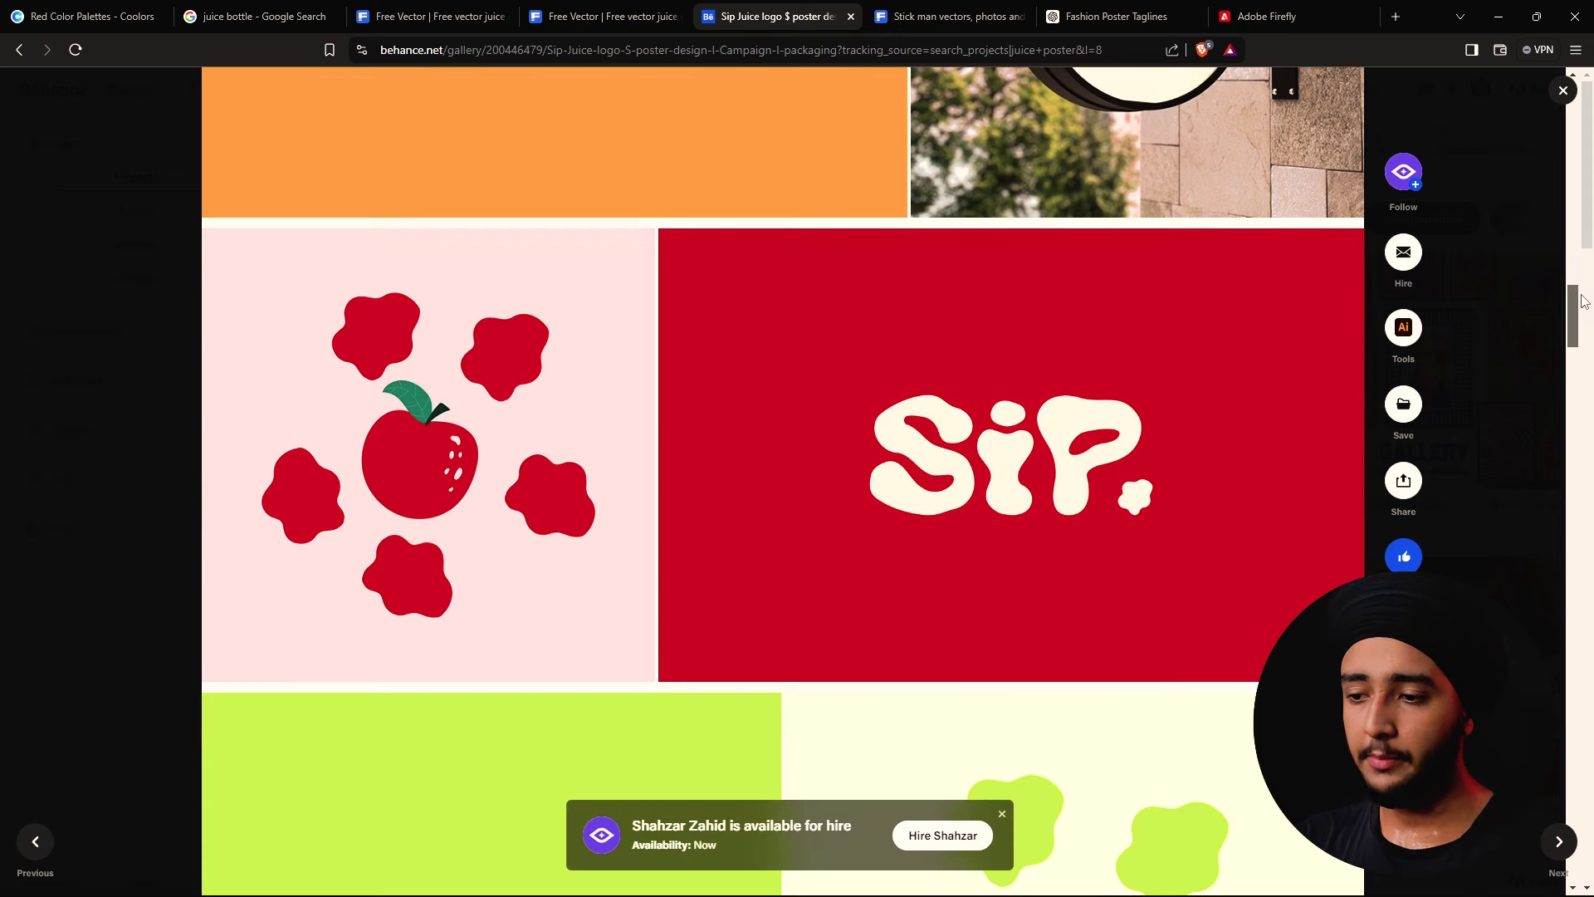
drag(1584, 301, 1591, 397)
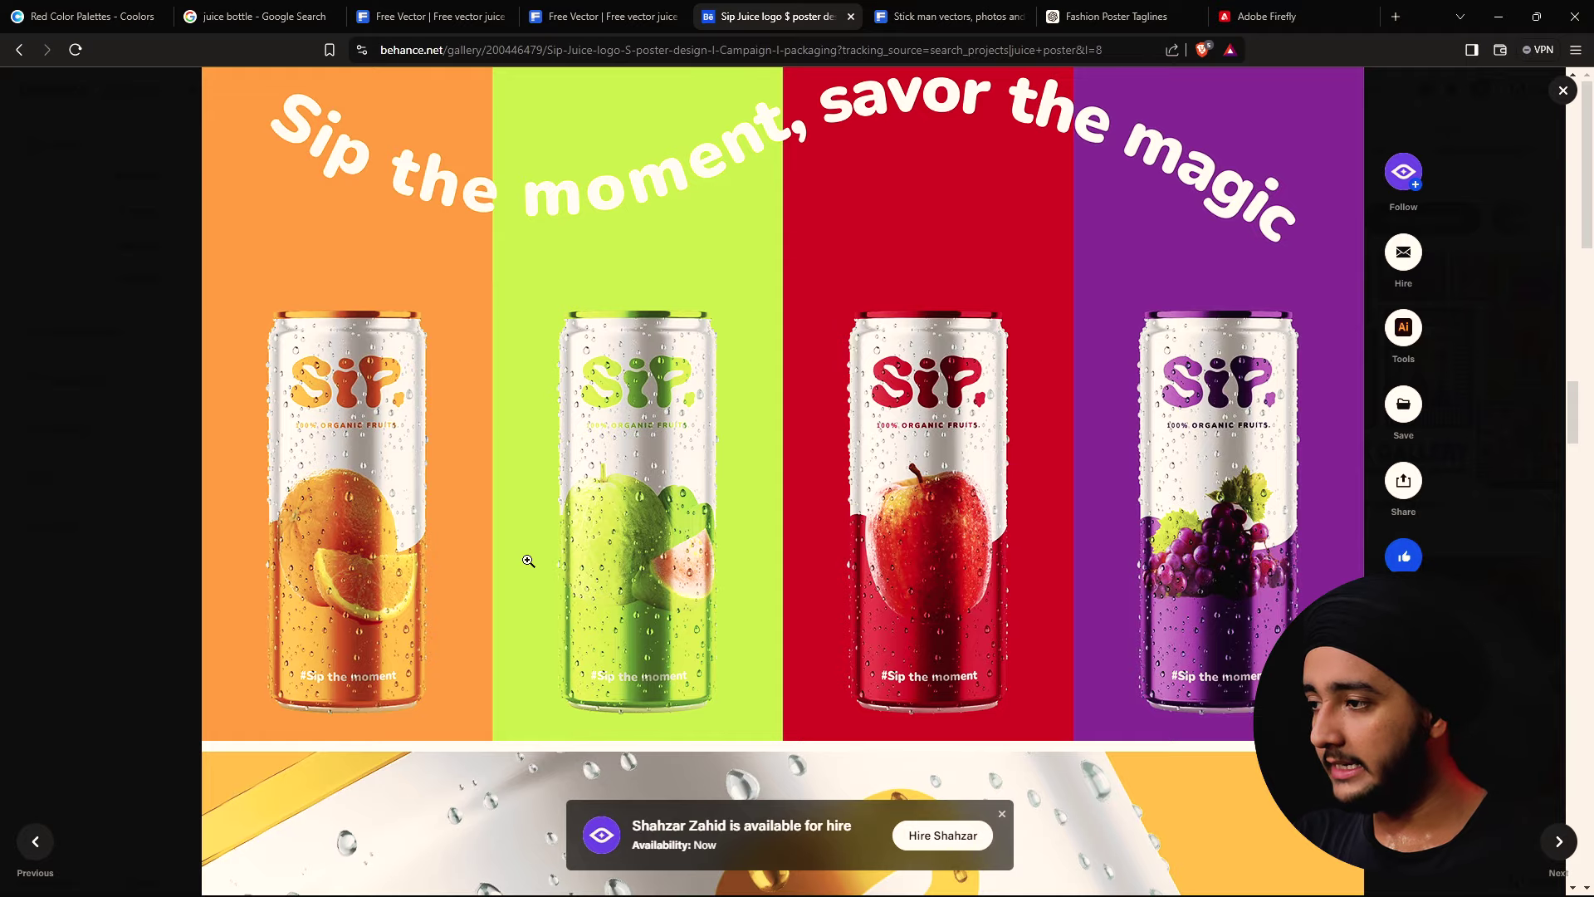
drag(1574, 413, 1580, 502)
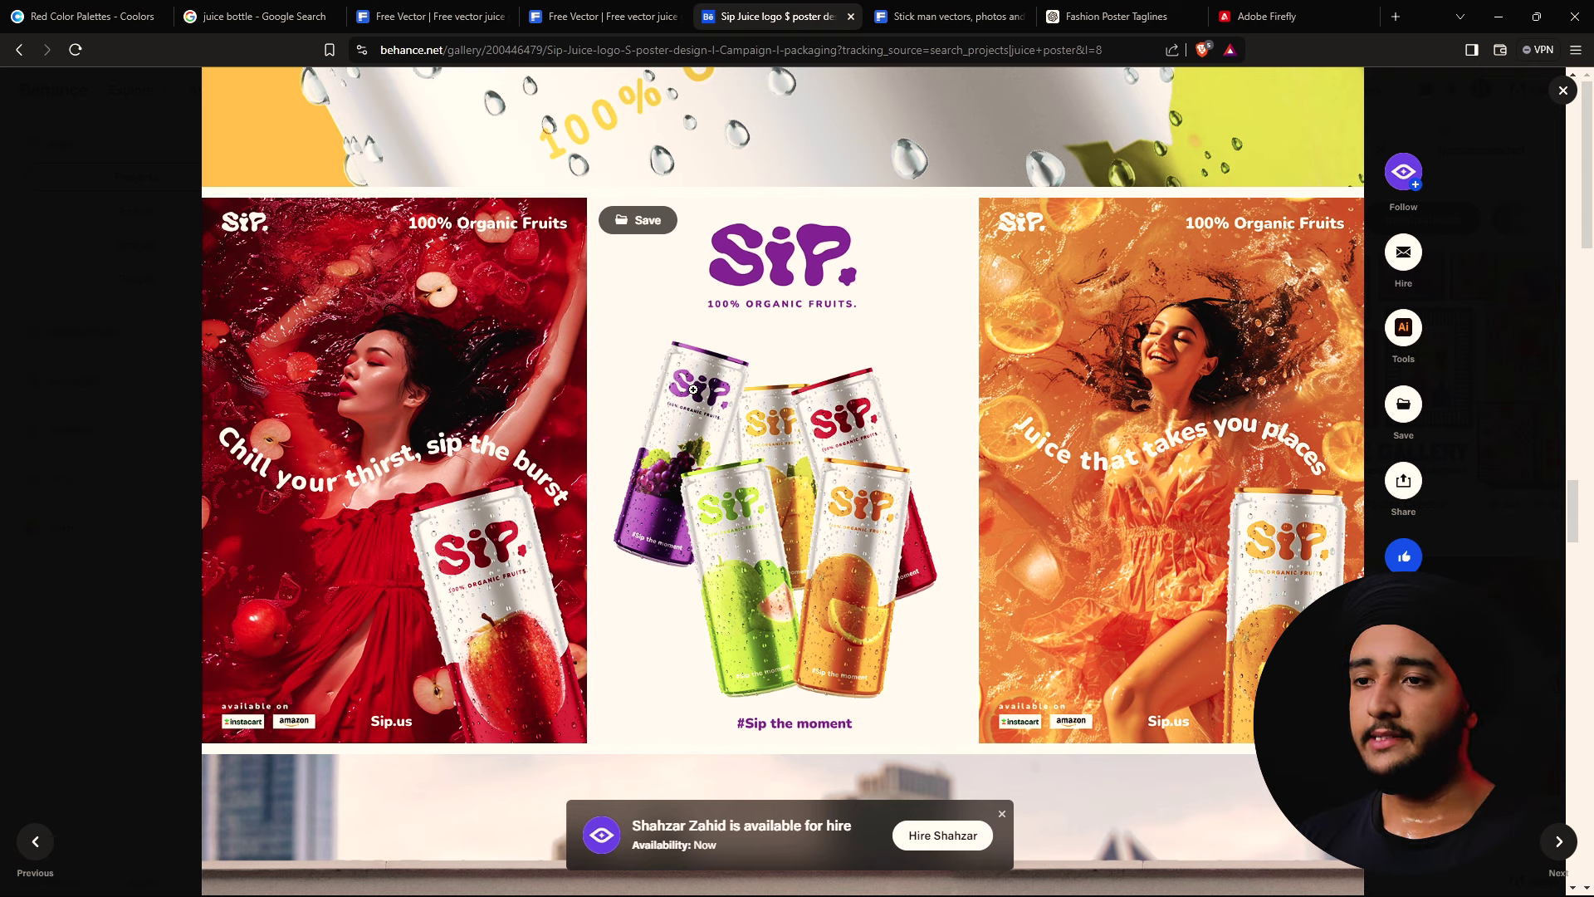
key(ctrl+7)
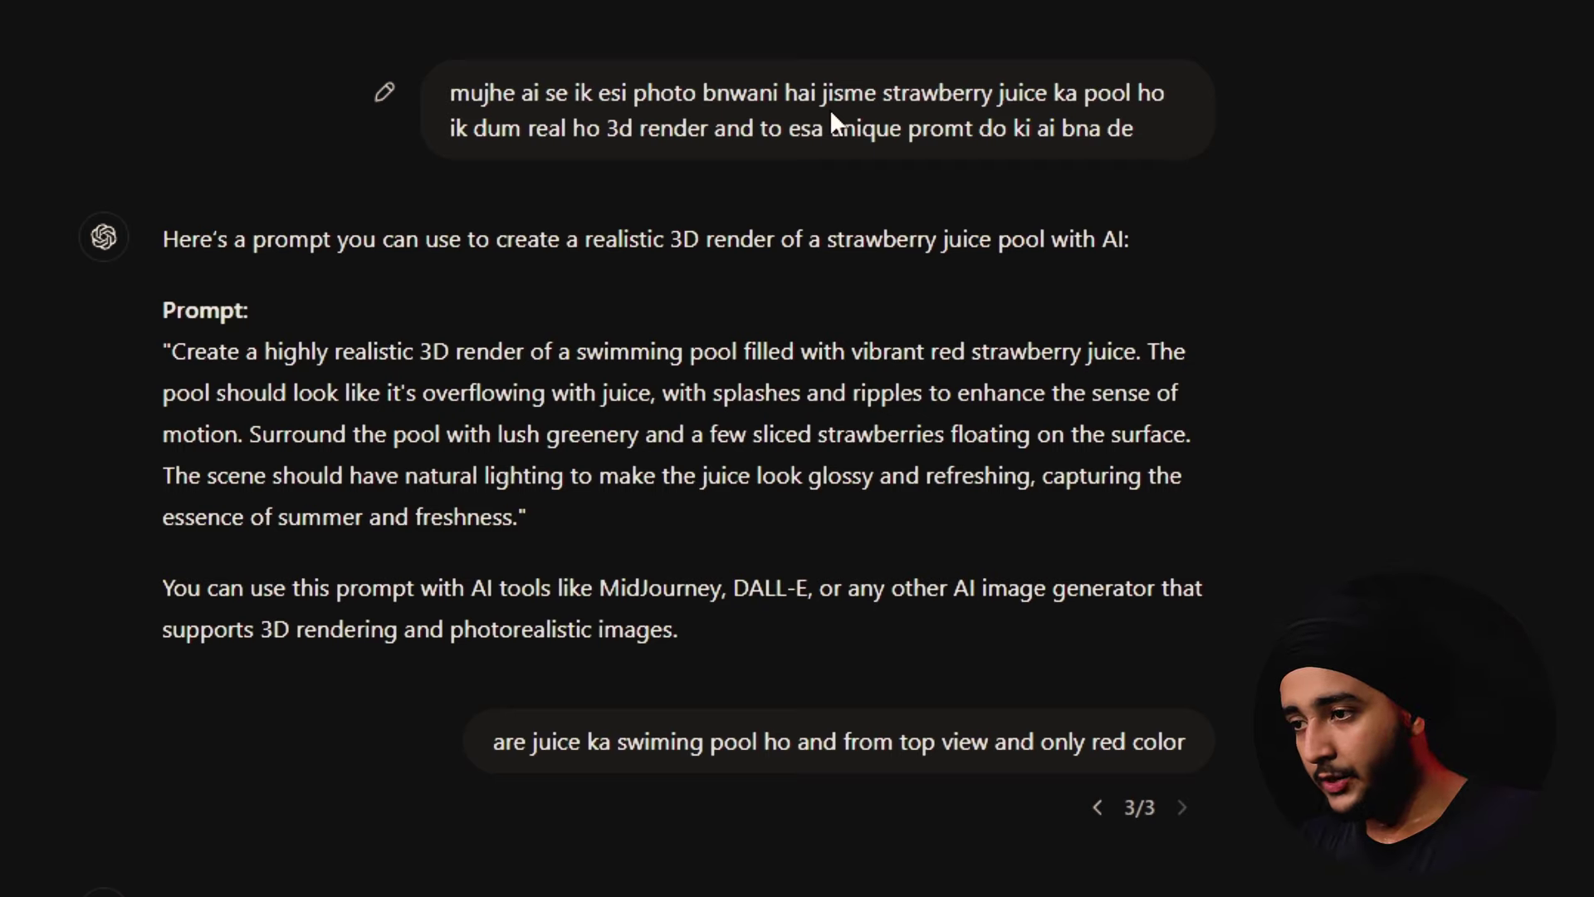
mouse_move(682, 436)
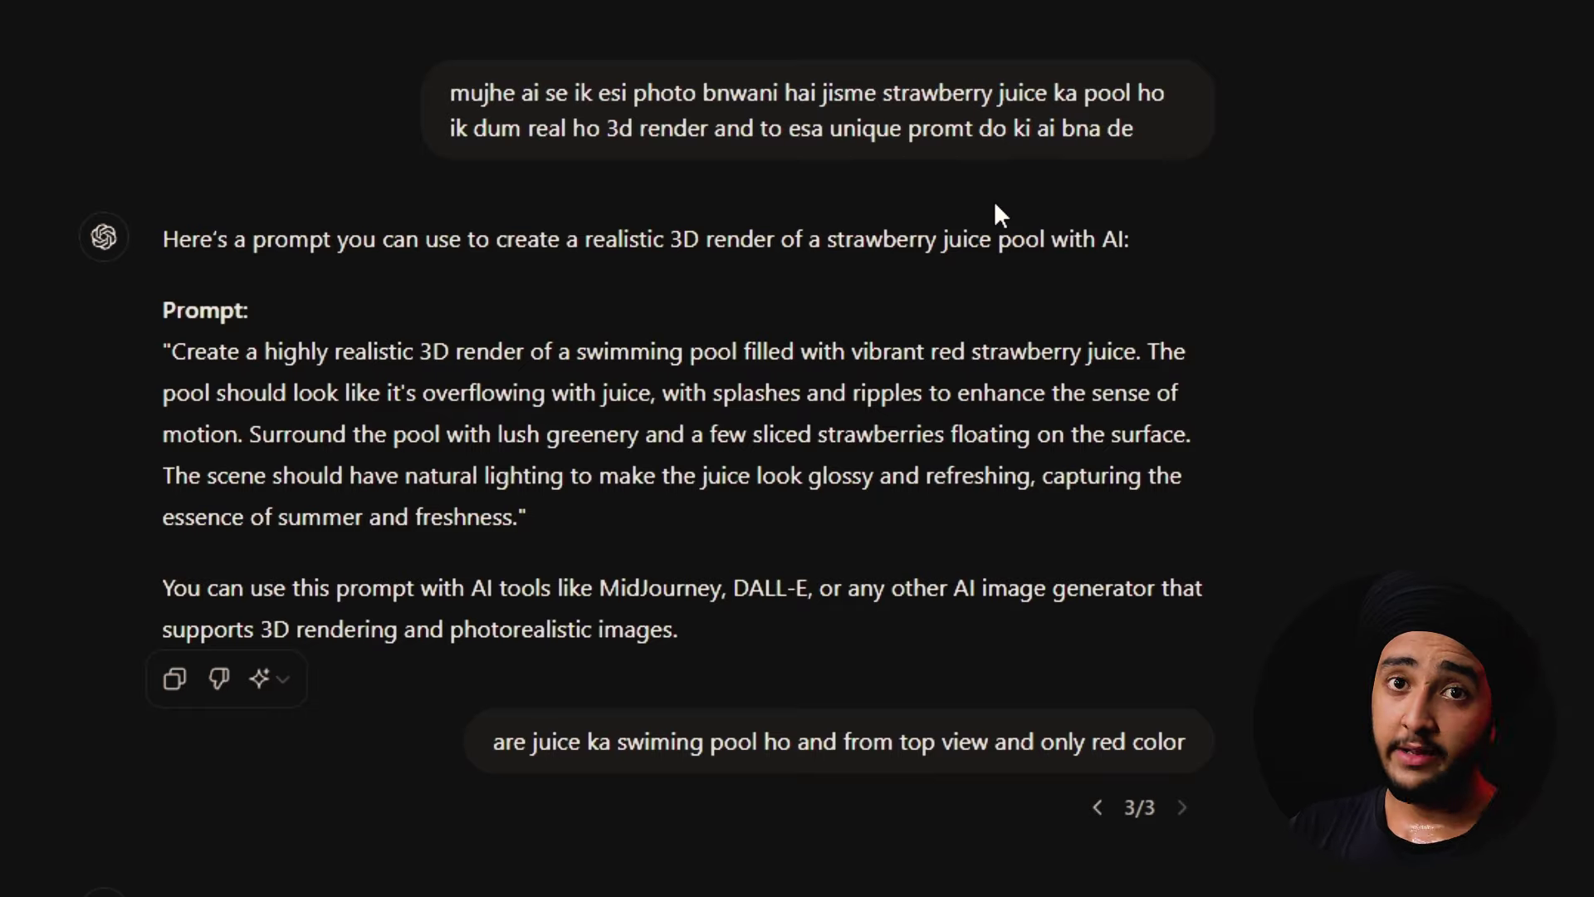
Select the strawberry juice pool prompt in ChatGPT and return to the browser window
drag(179, 351, 538, 518)
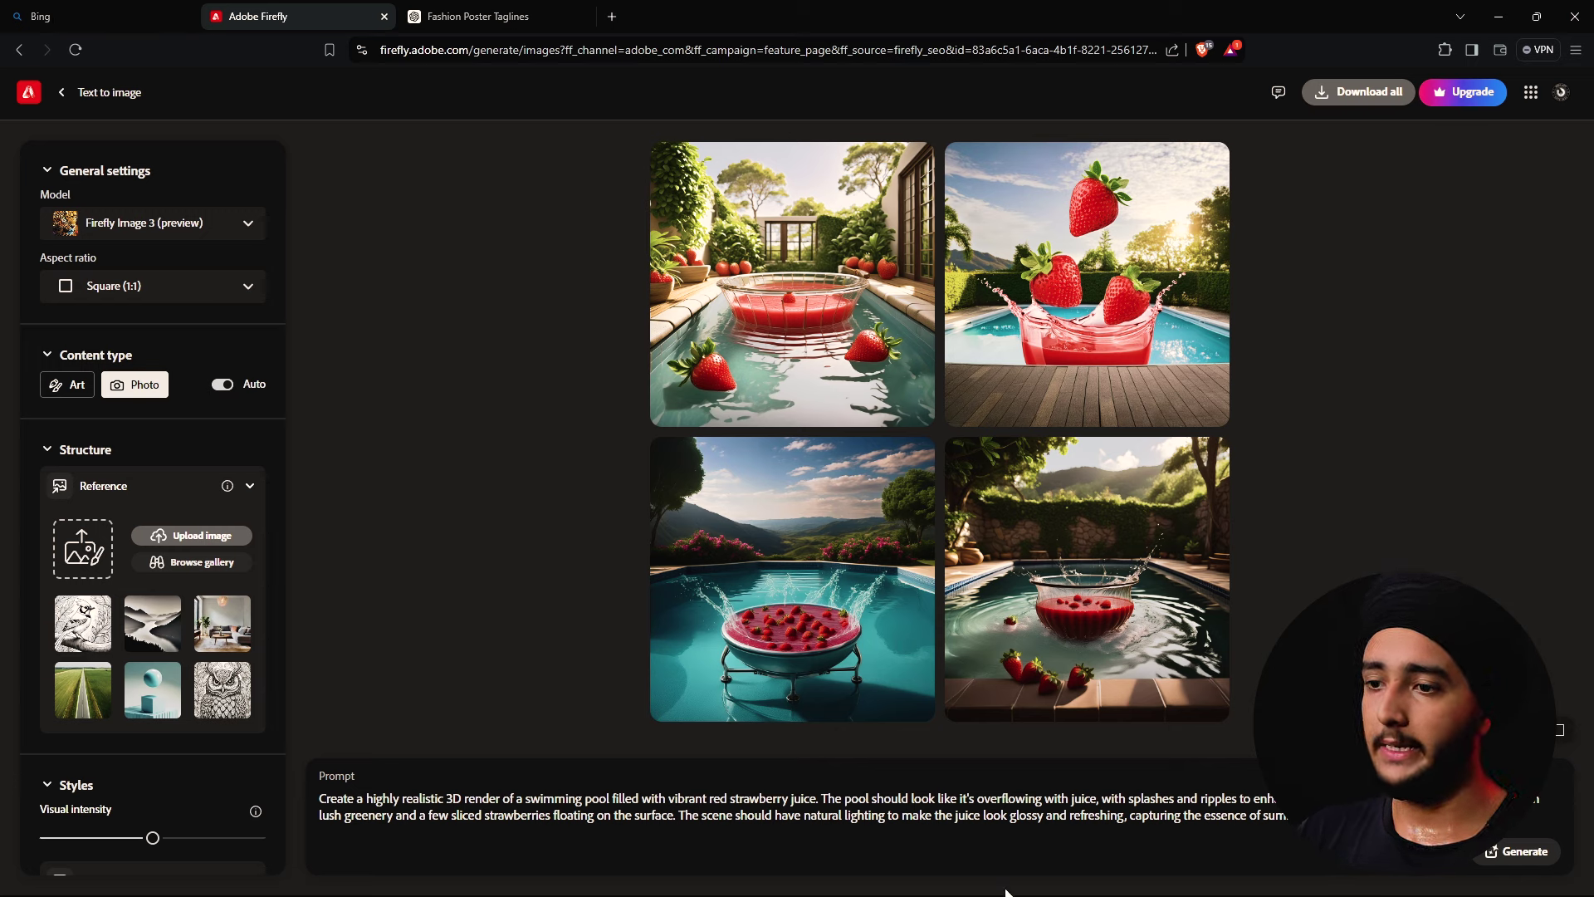
click(964, 884)
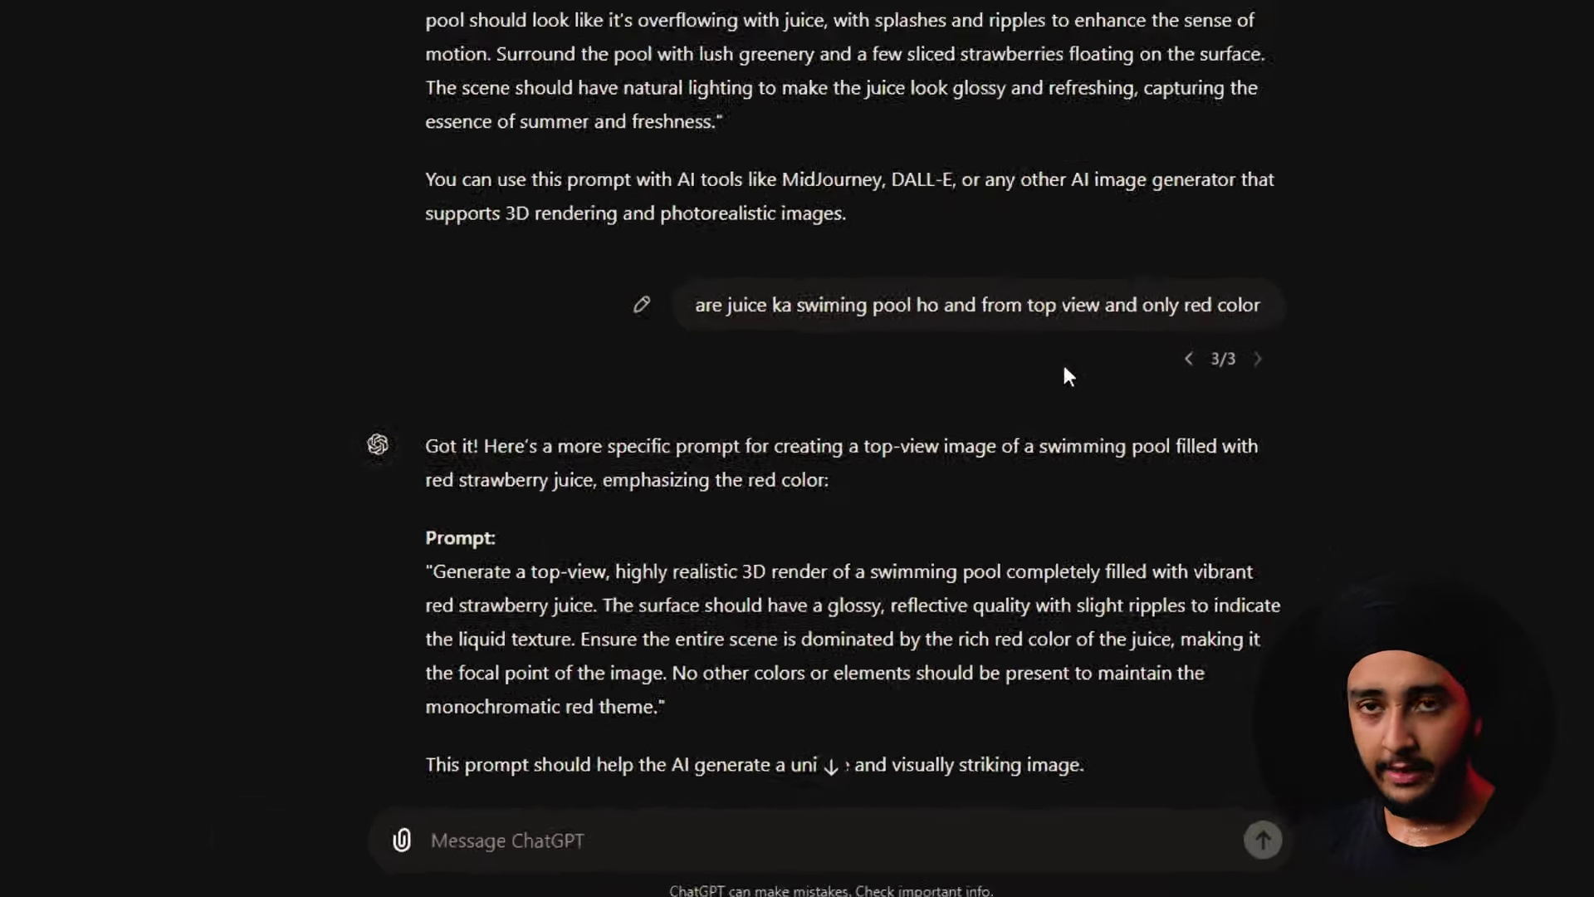
key(alt+Tab)
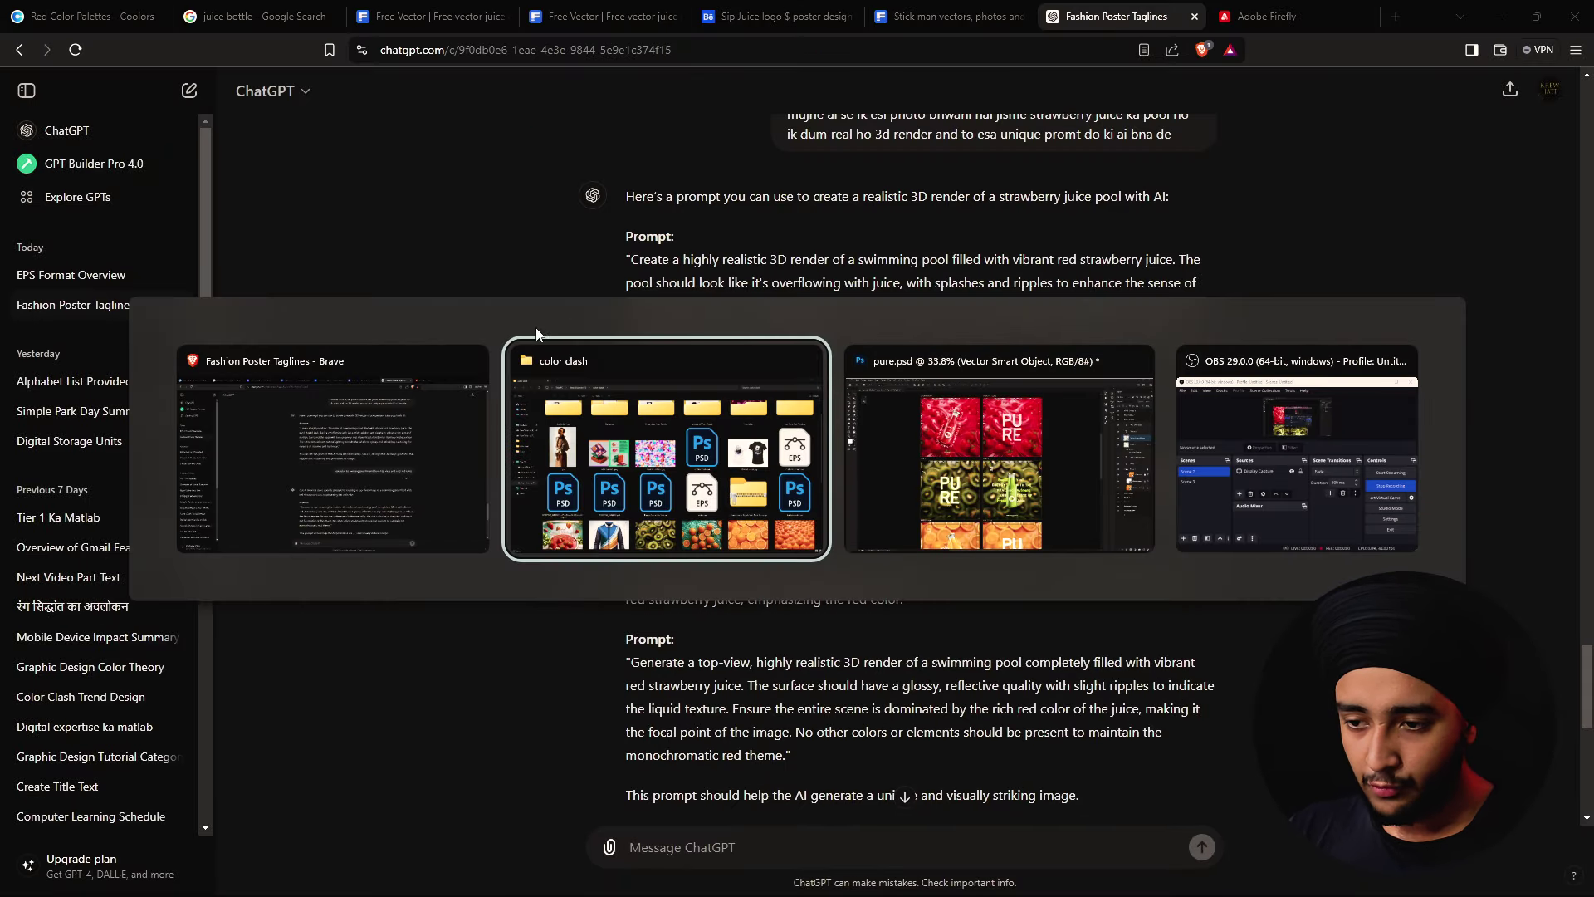
click(373, 448)
click(428, 16)
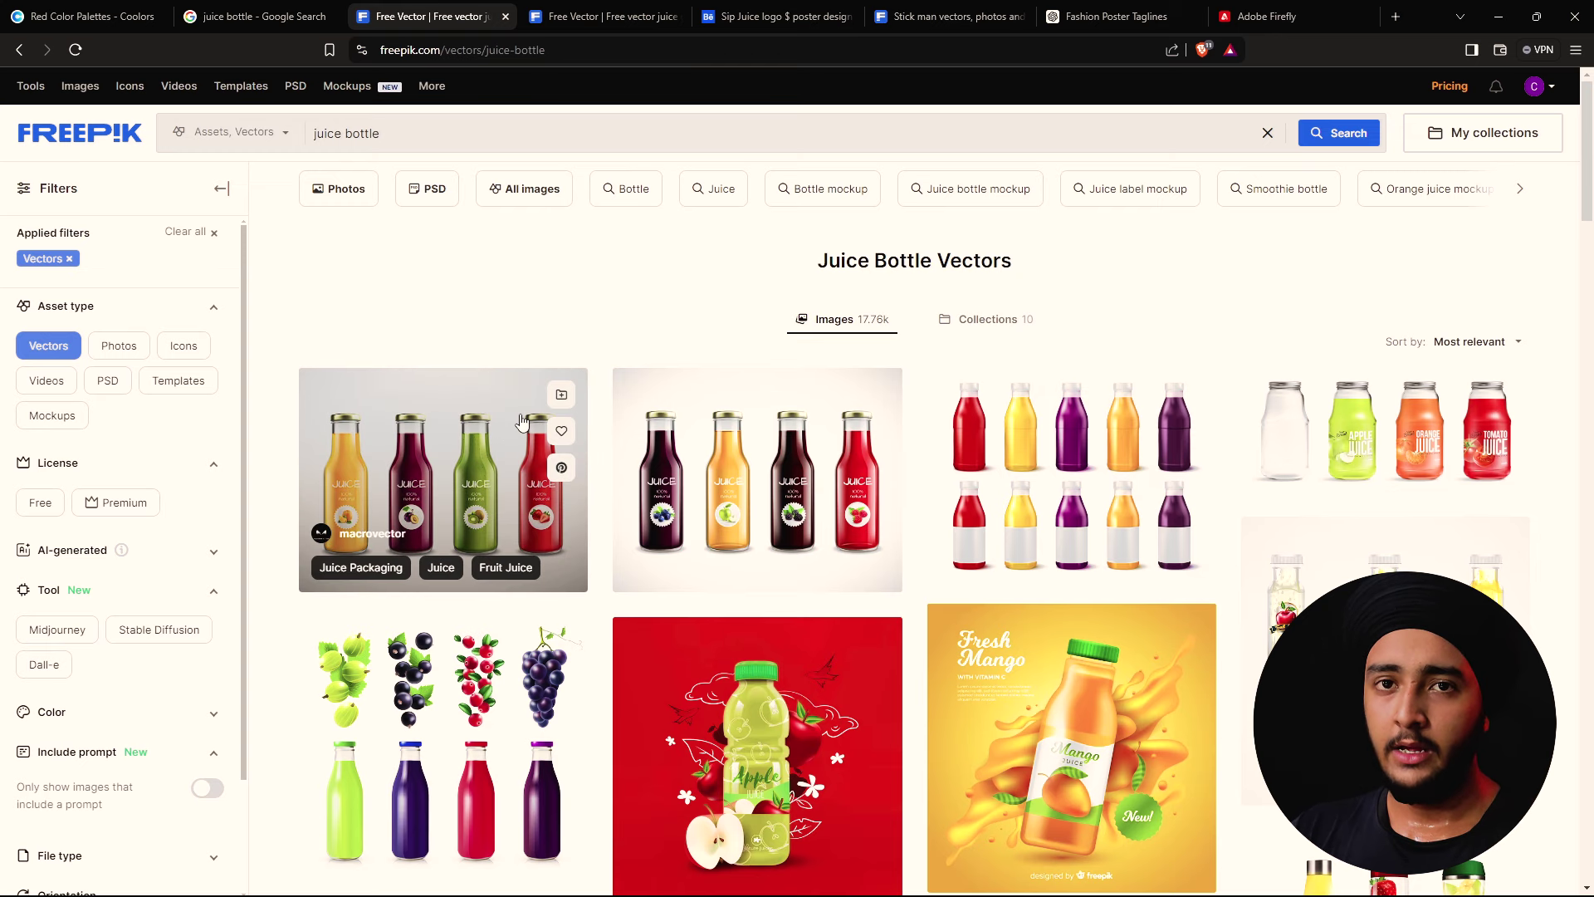
Select the top-view strawberry pool prompt and bring up the Adobe Firefly page
key(ctrl+7)
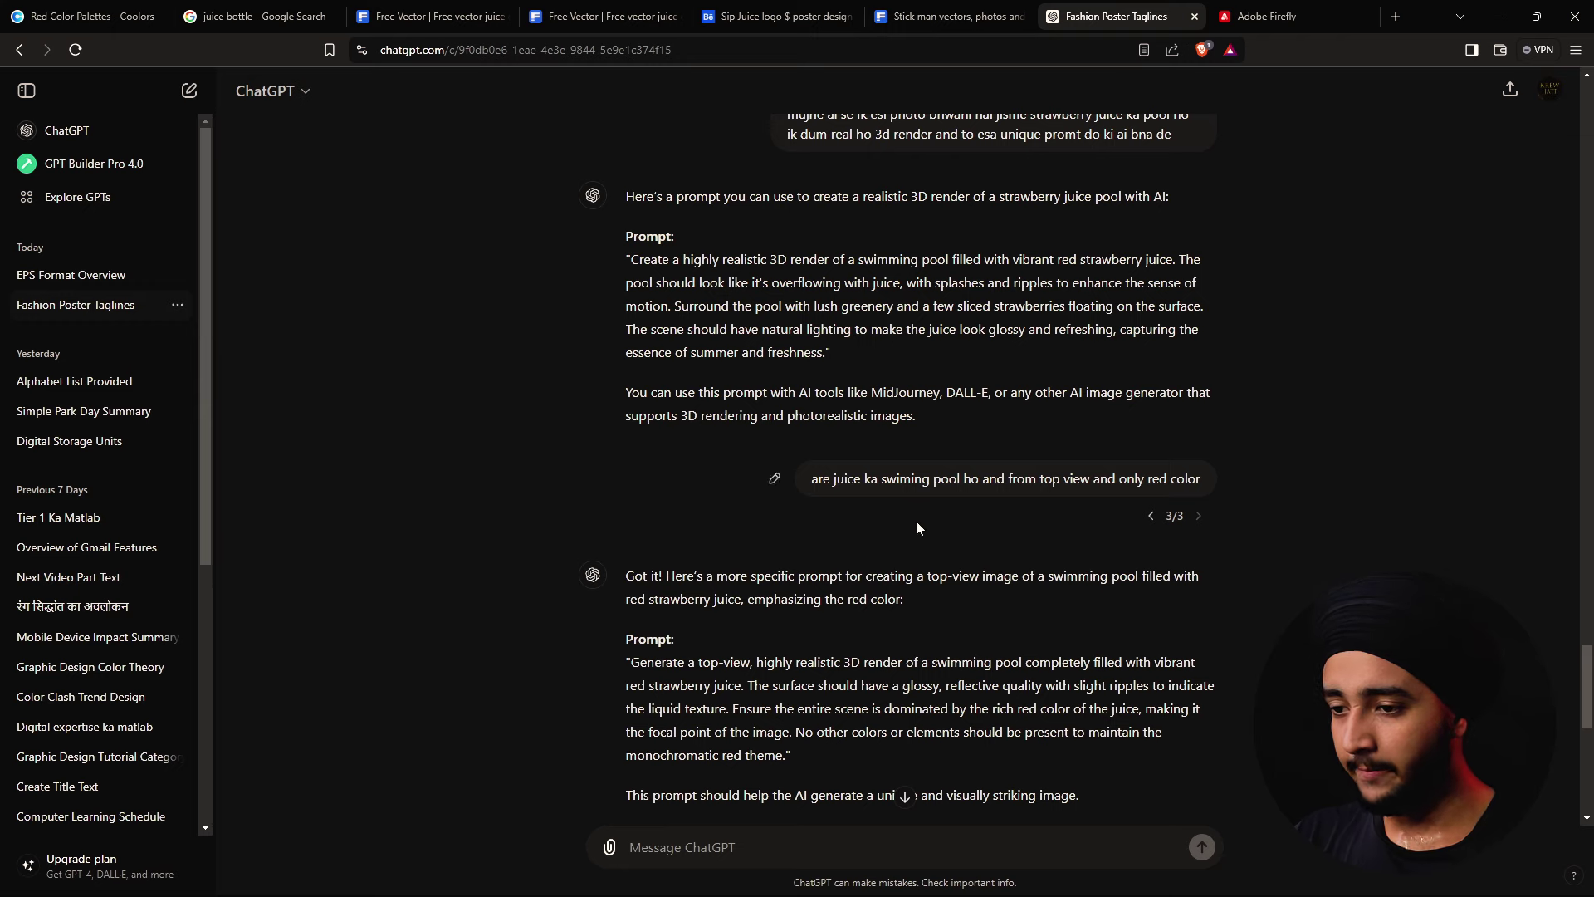
scroll(1590, 677, down, 2)
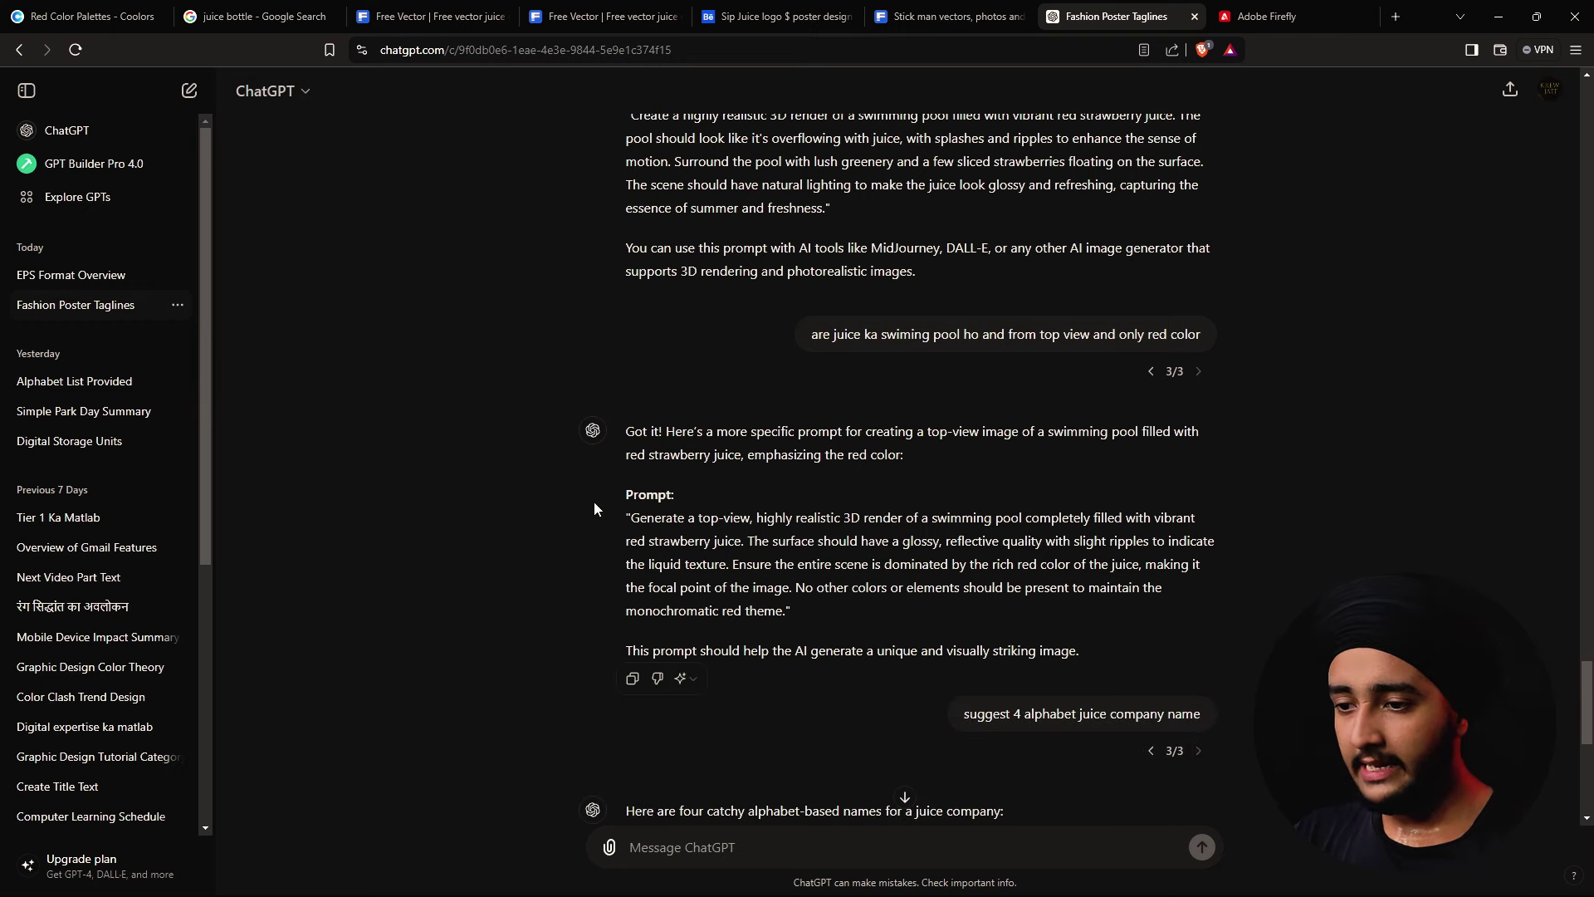
drag(633, 521, 784, 618)
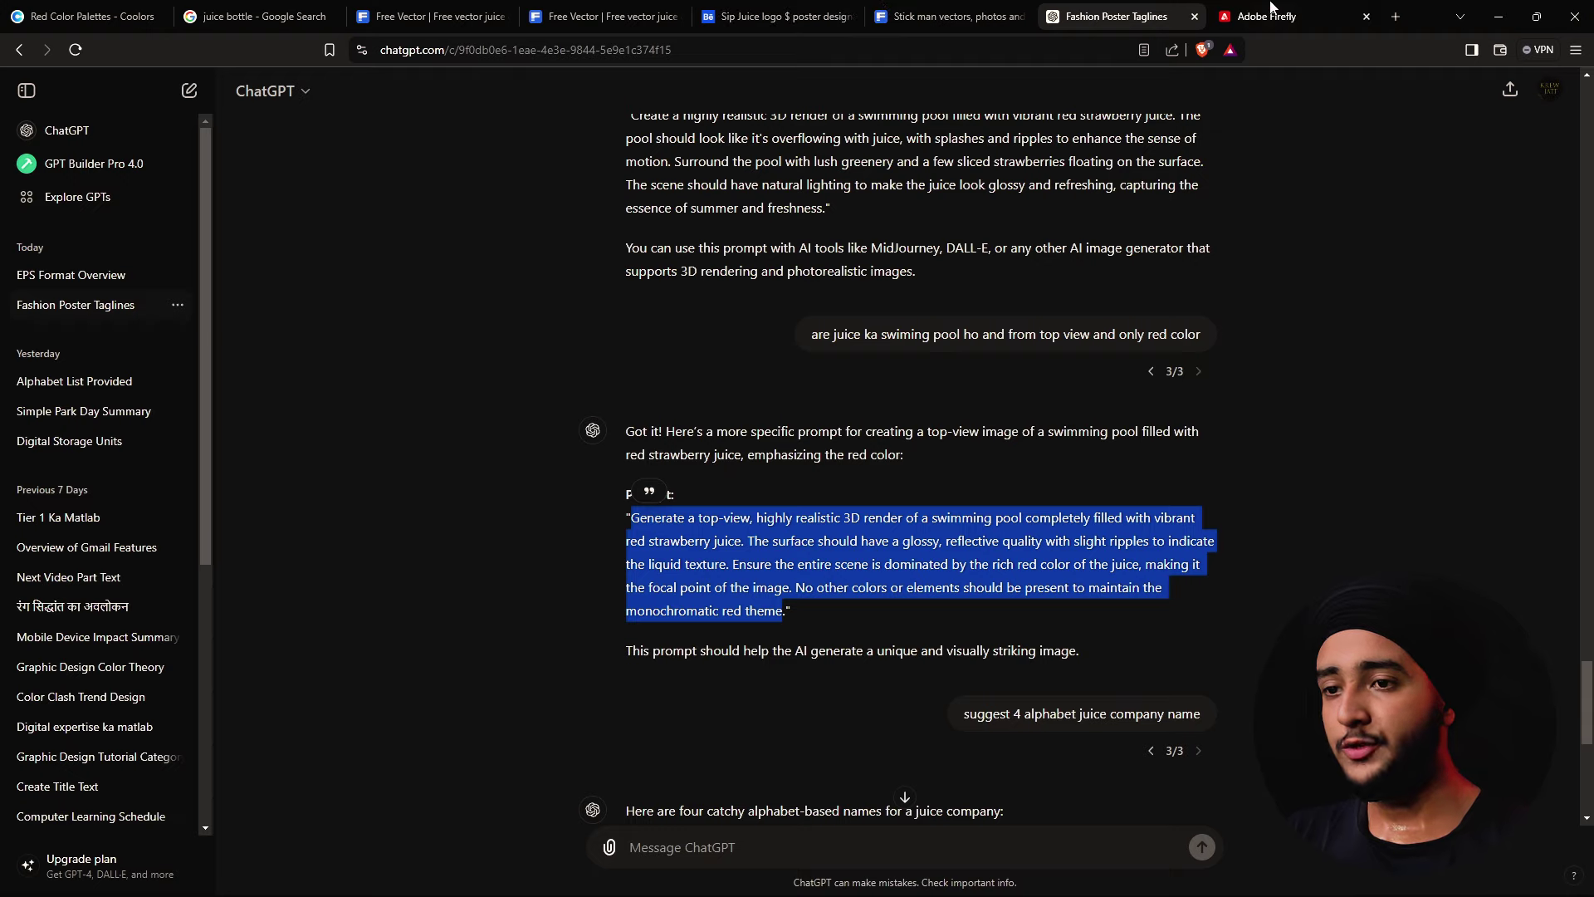
click(1271, 8)
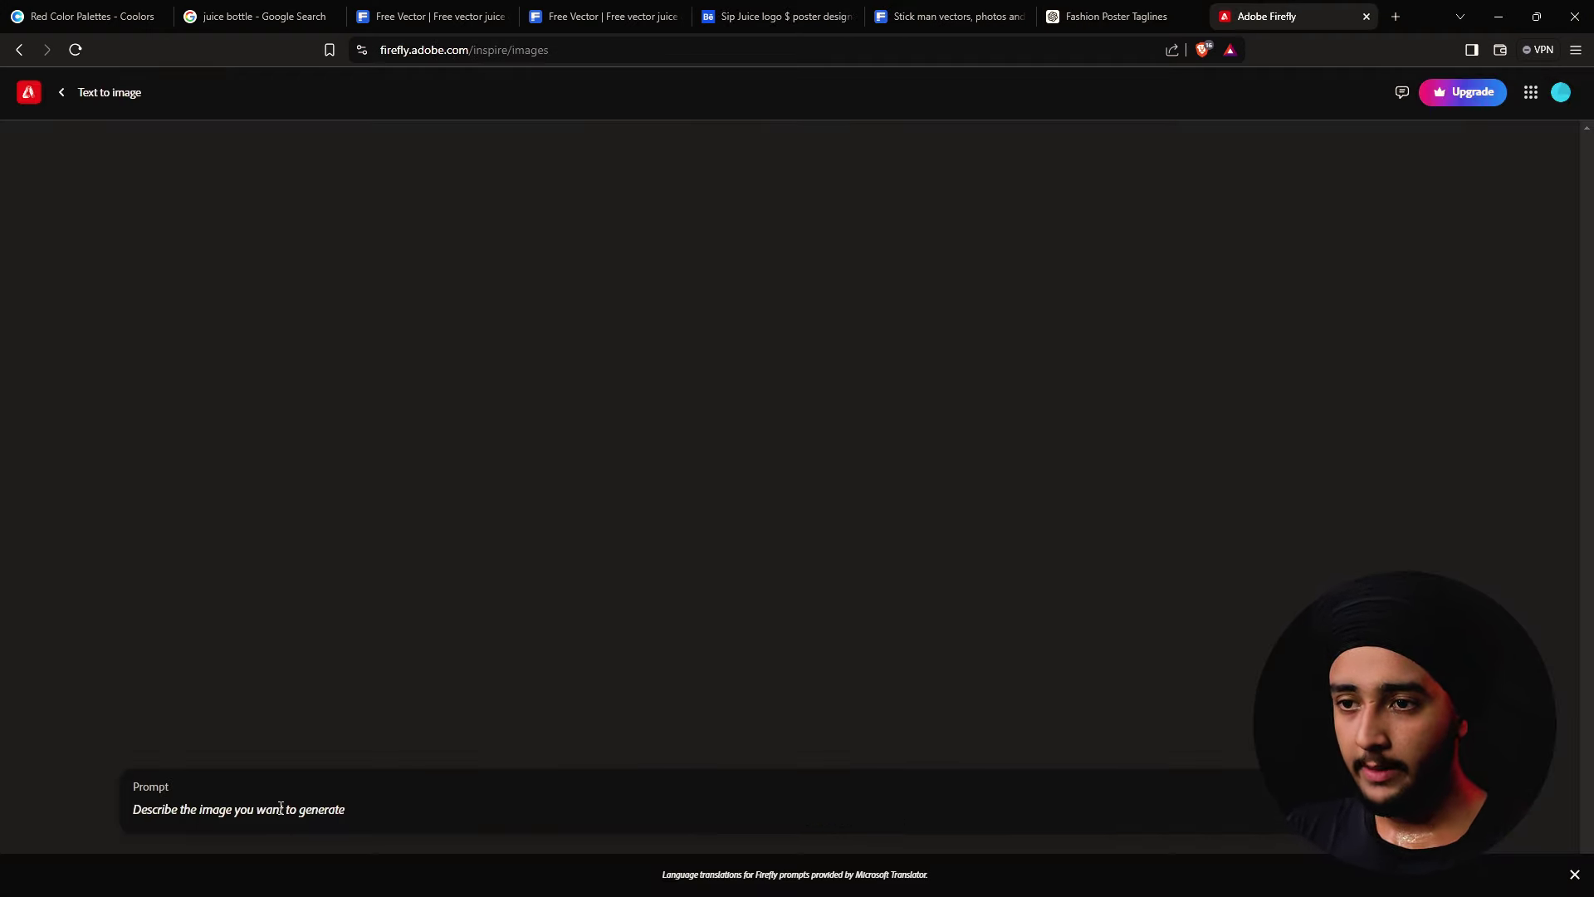
Paste the strawberry pool prompt, generate, and make similar variations of the top-right image
key(ctrl+v)
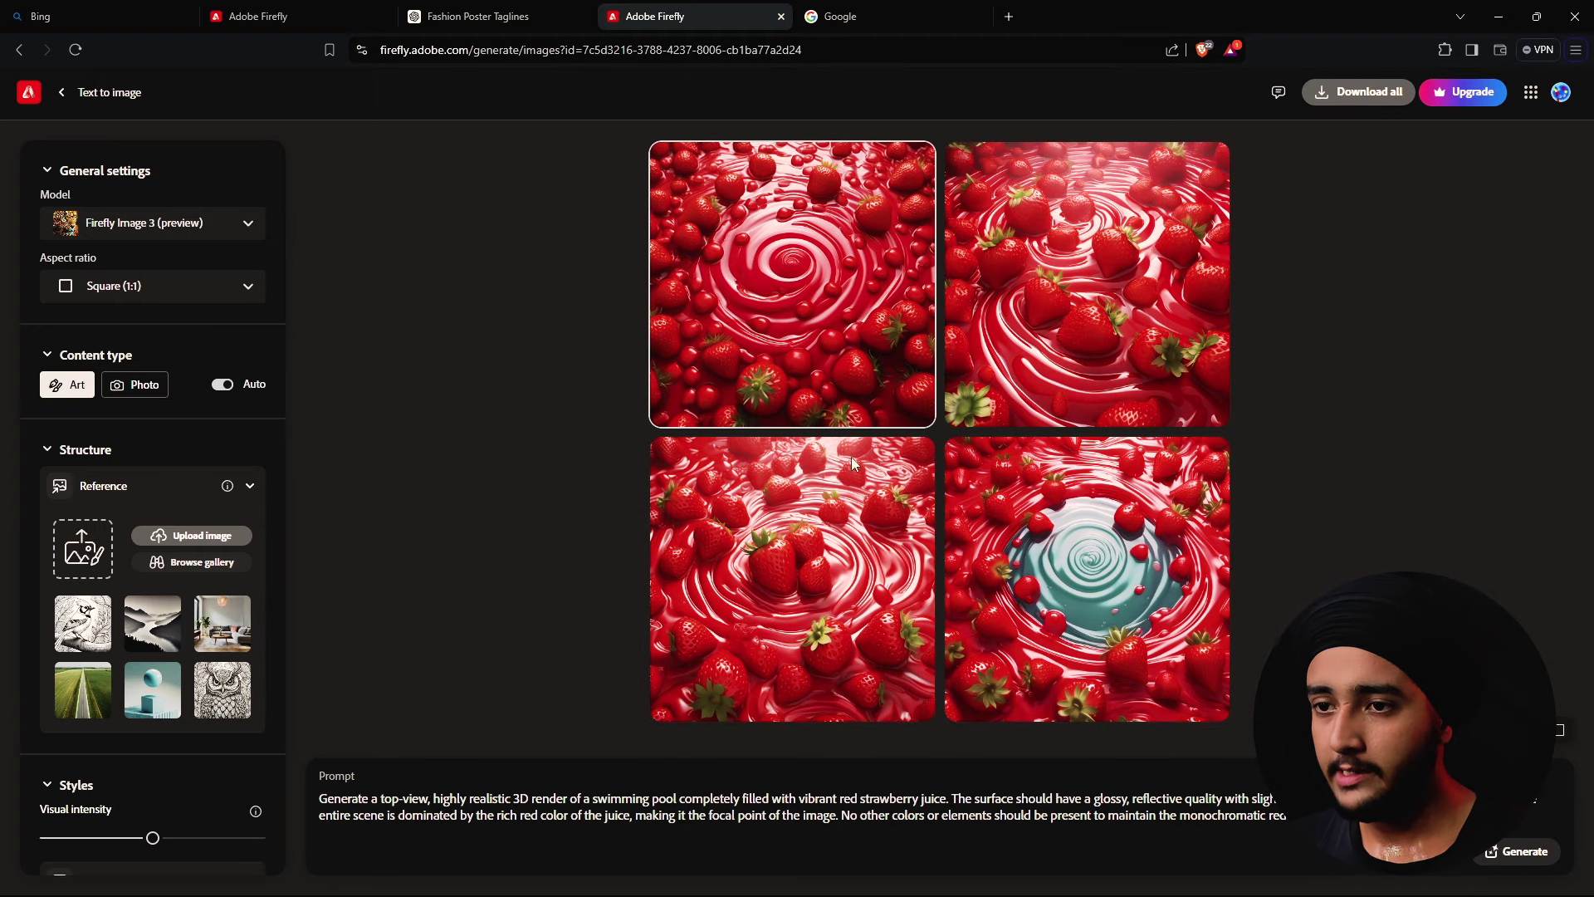
click(1058, 317)
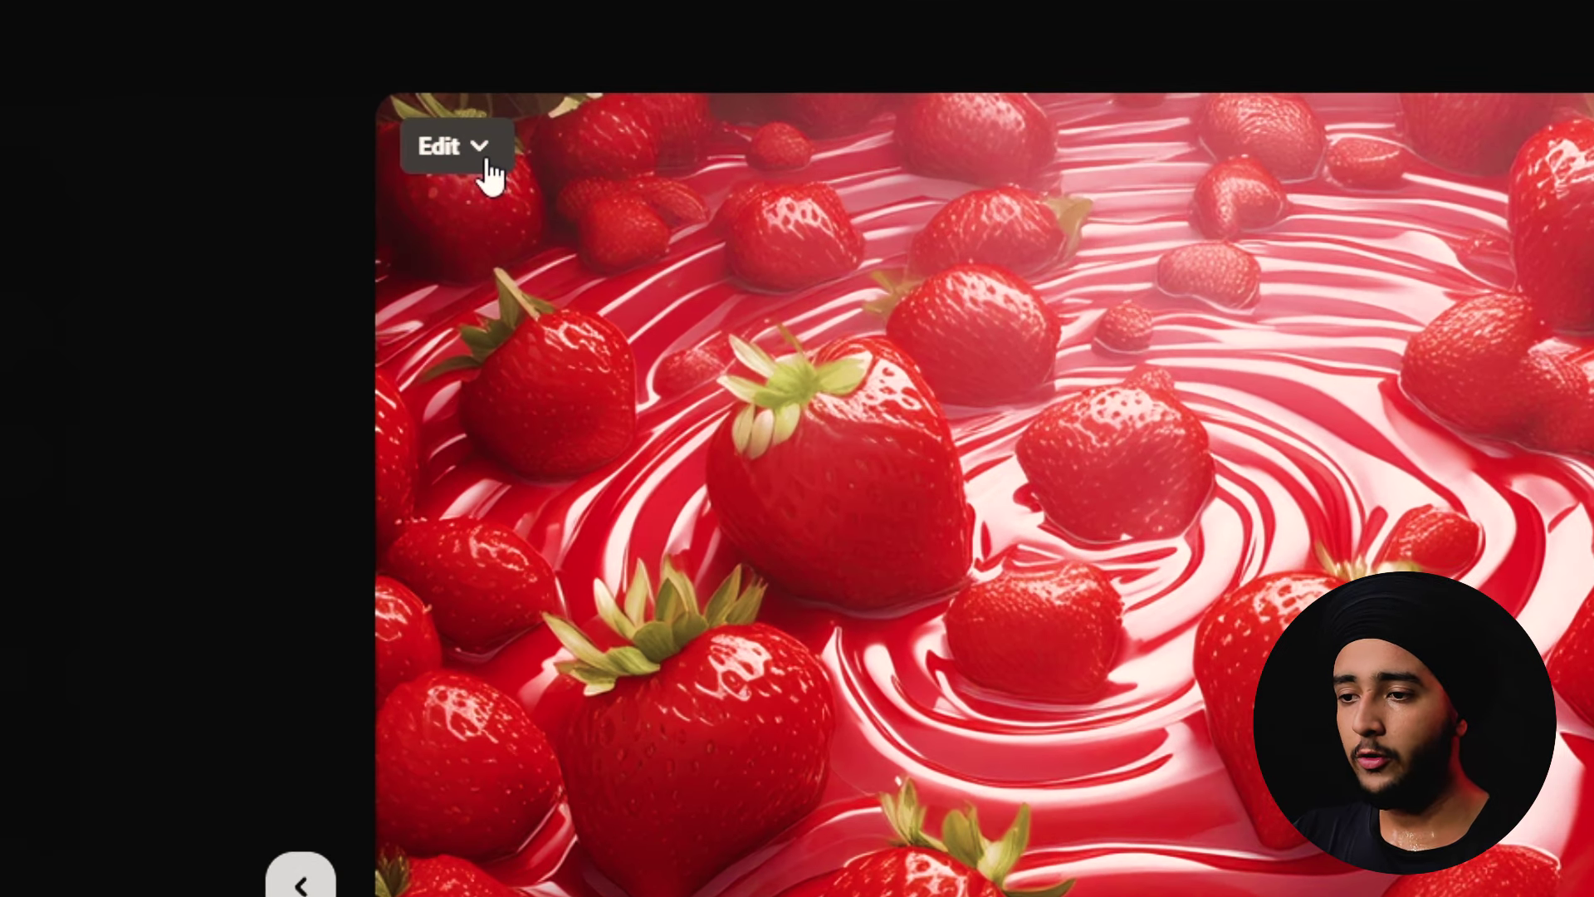
click(488, 163)
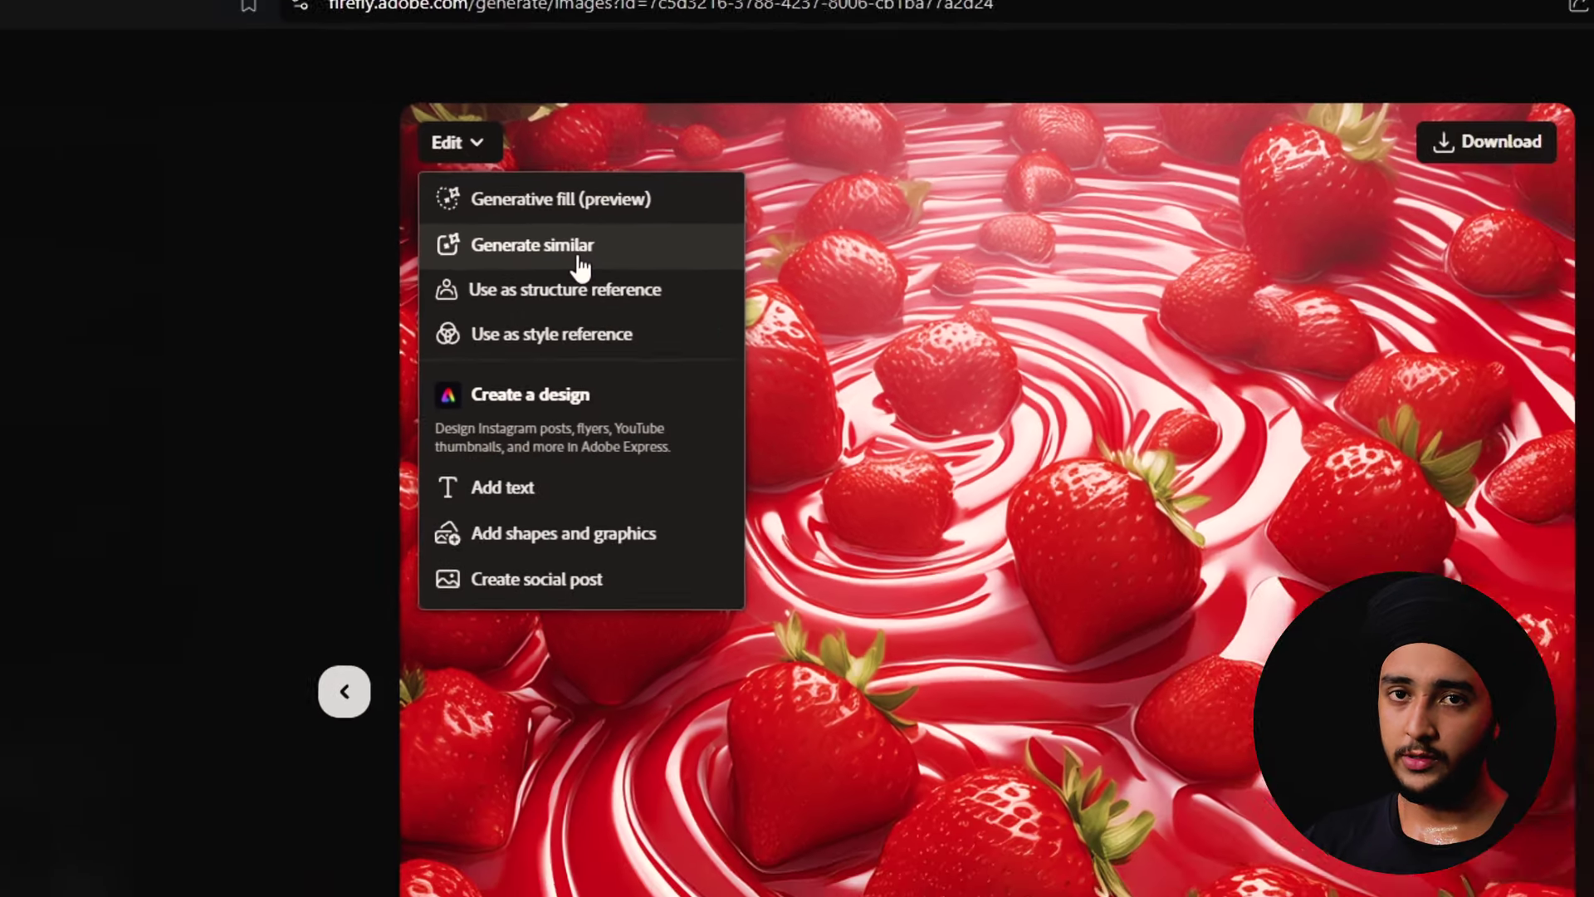
click(579, 260)
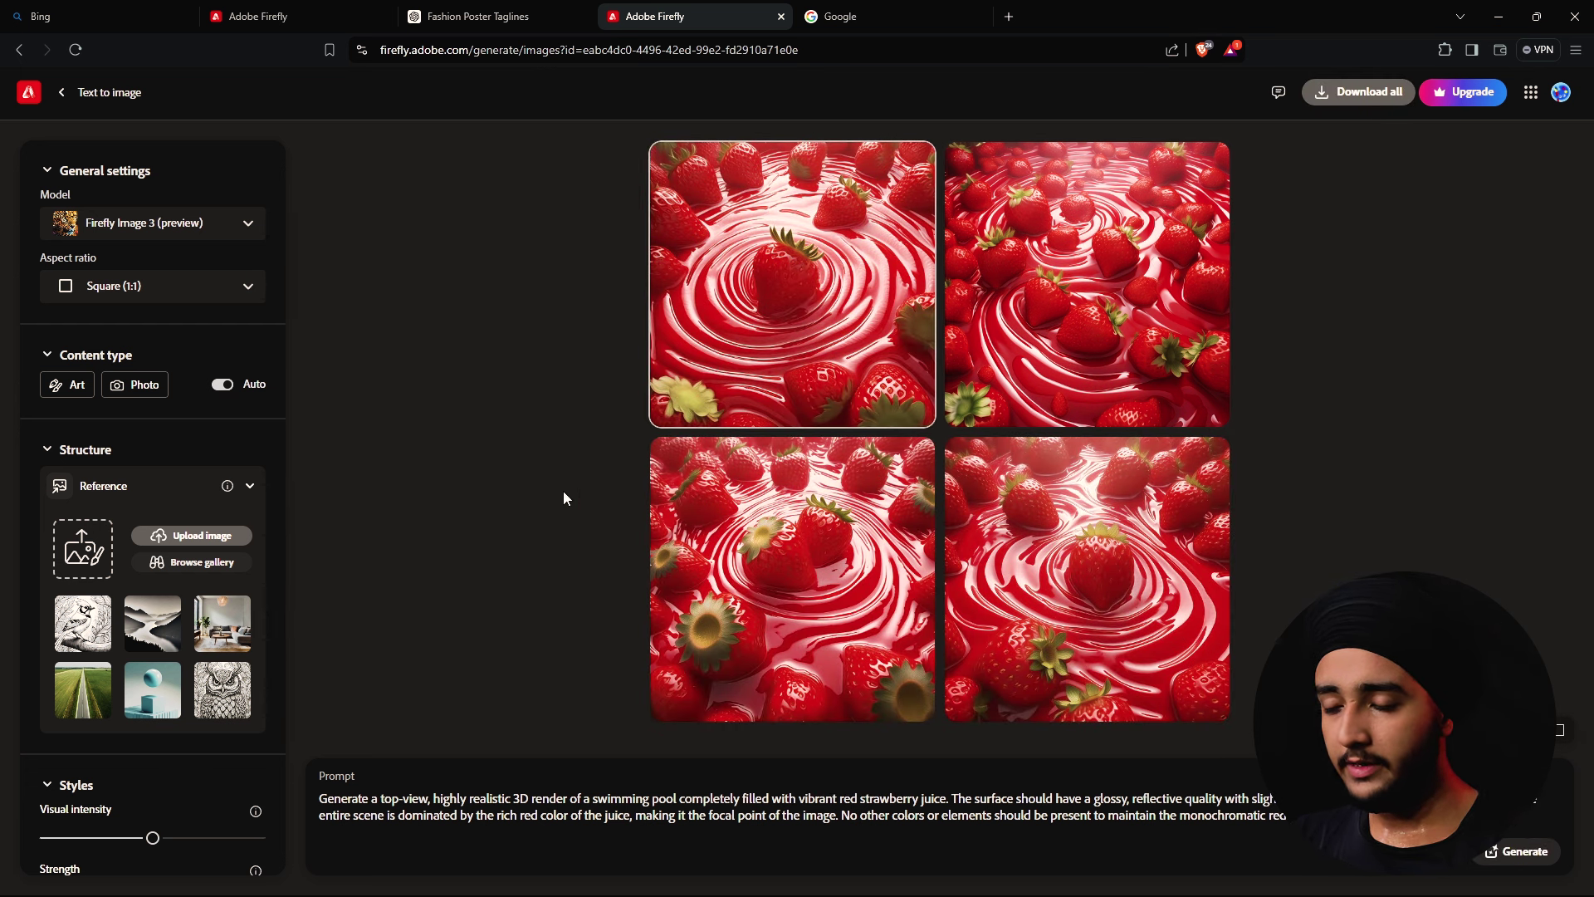
click(1142, 229)
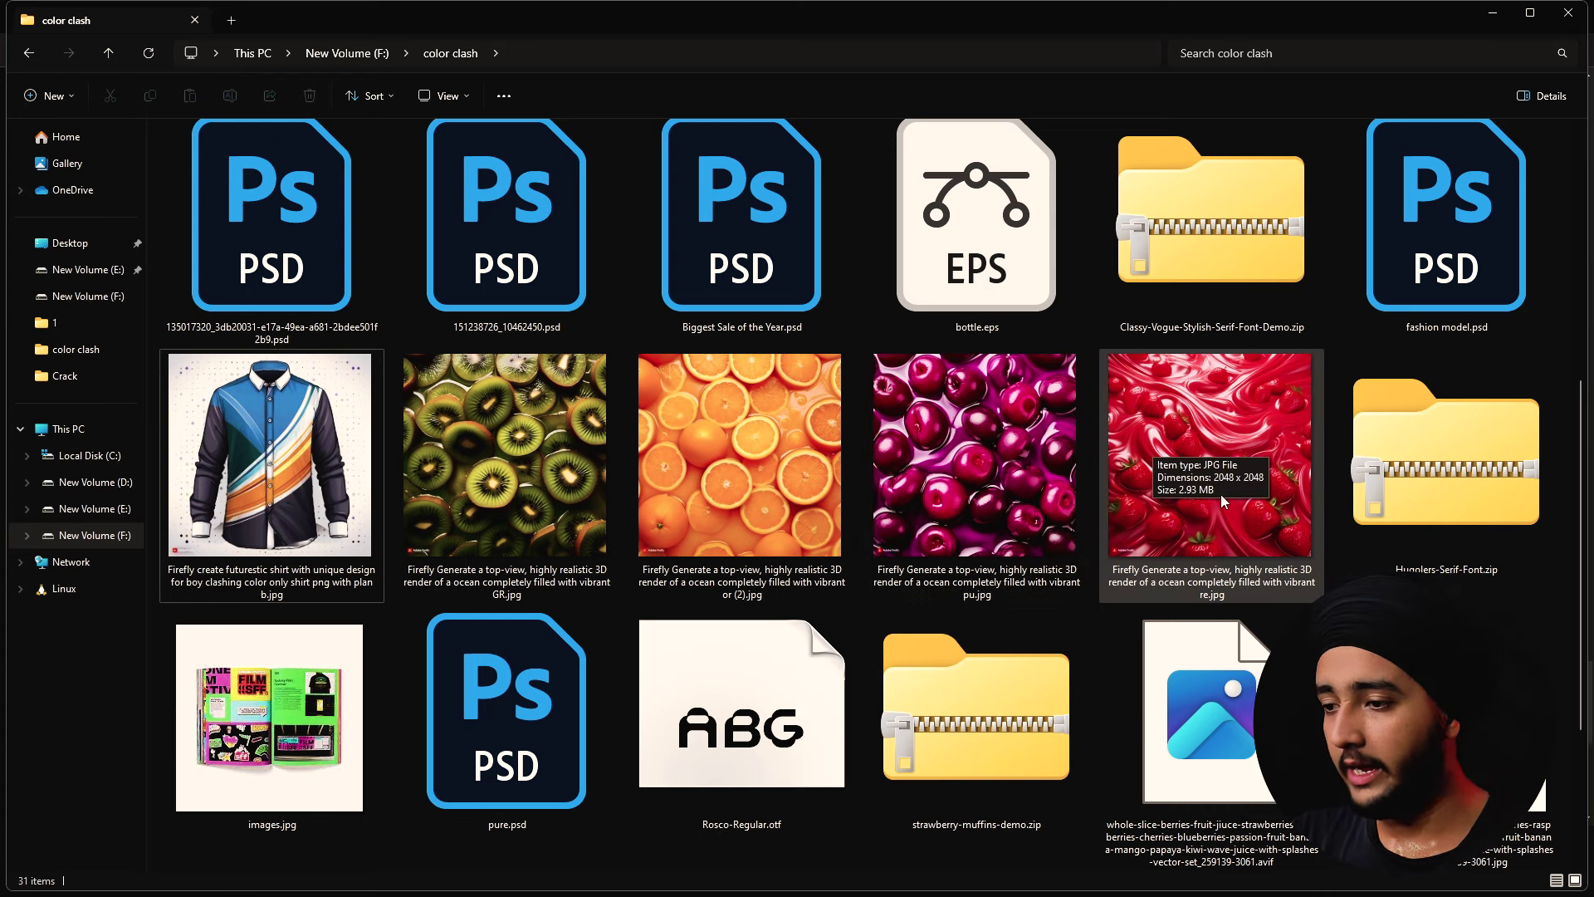
Alt+Tab over to Photoshop's pure.psd poster series document
key(alt+Tab)
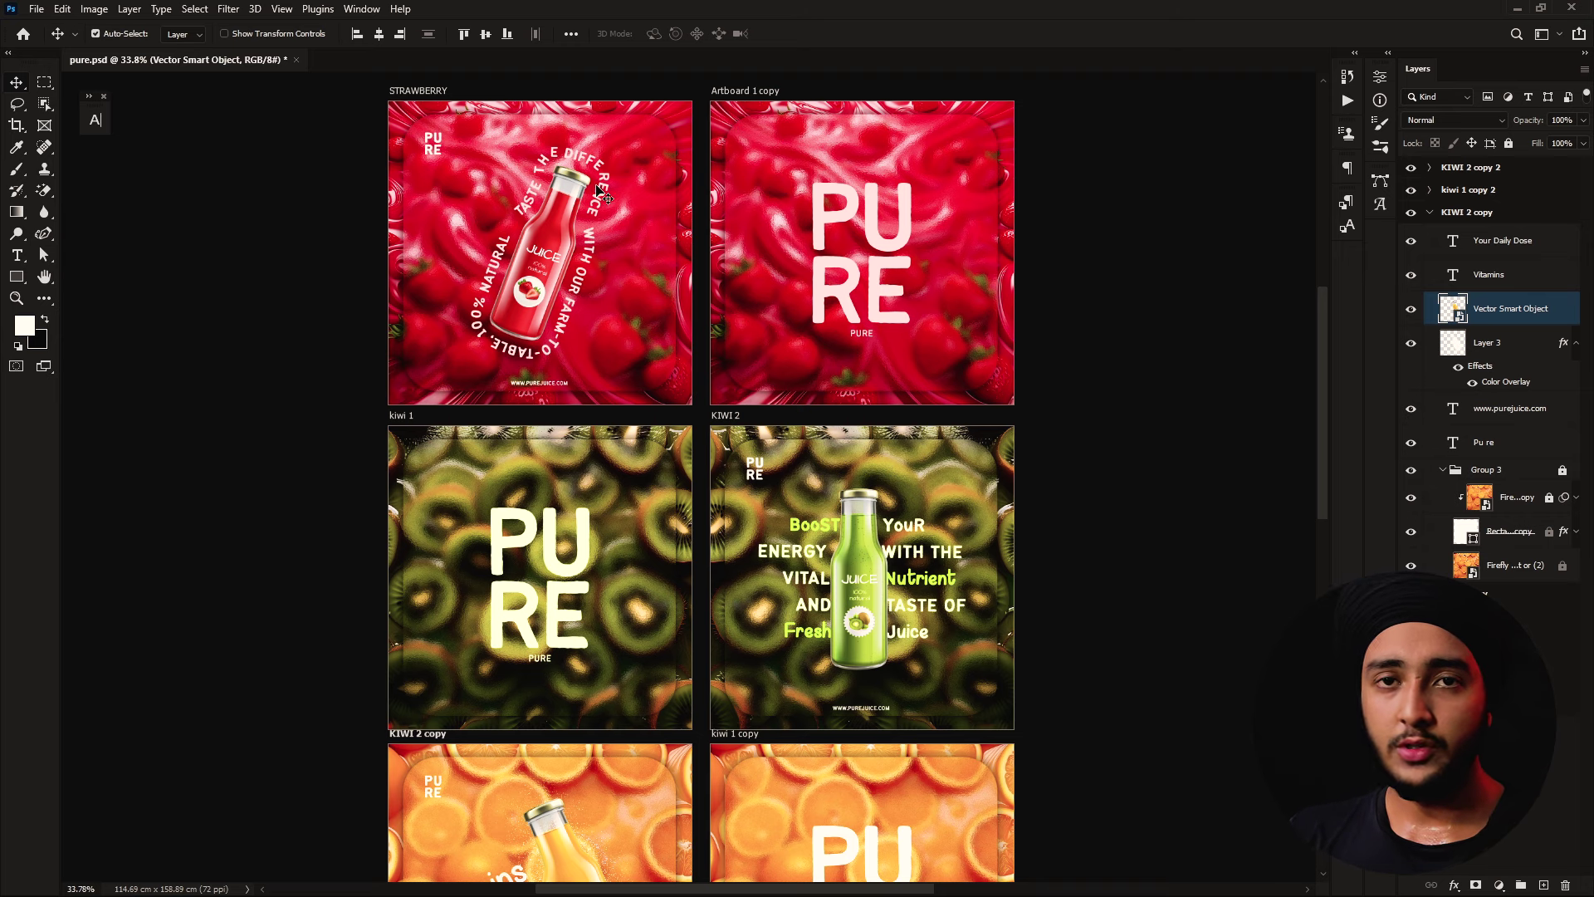
Create Untitled-1, a 1080 × 1080 px document with Artboards enabled
click(30, 46)
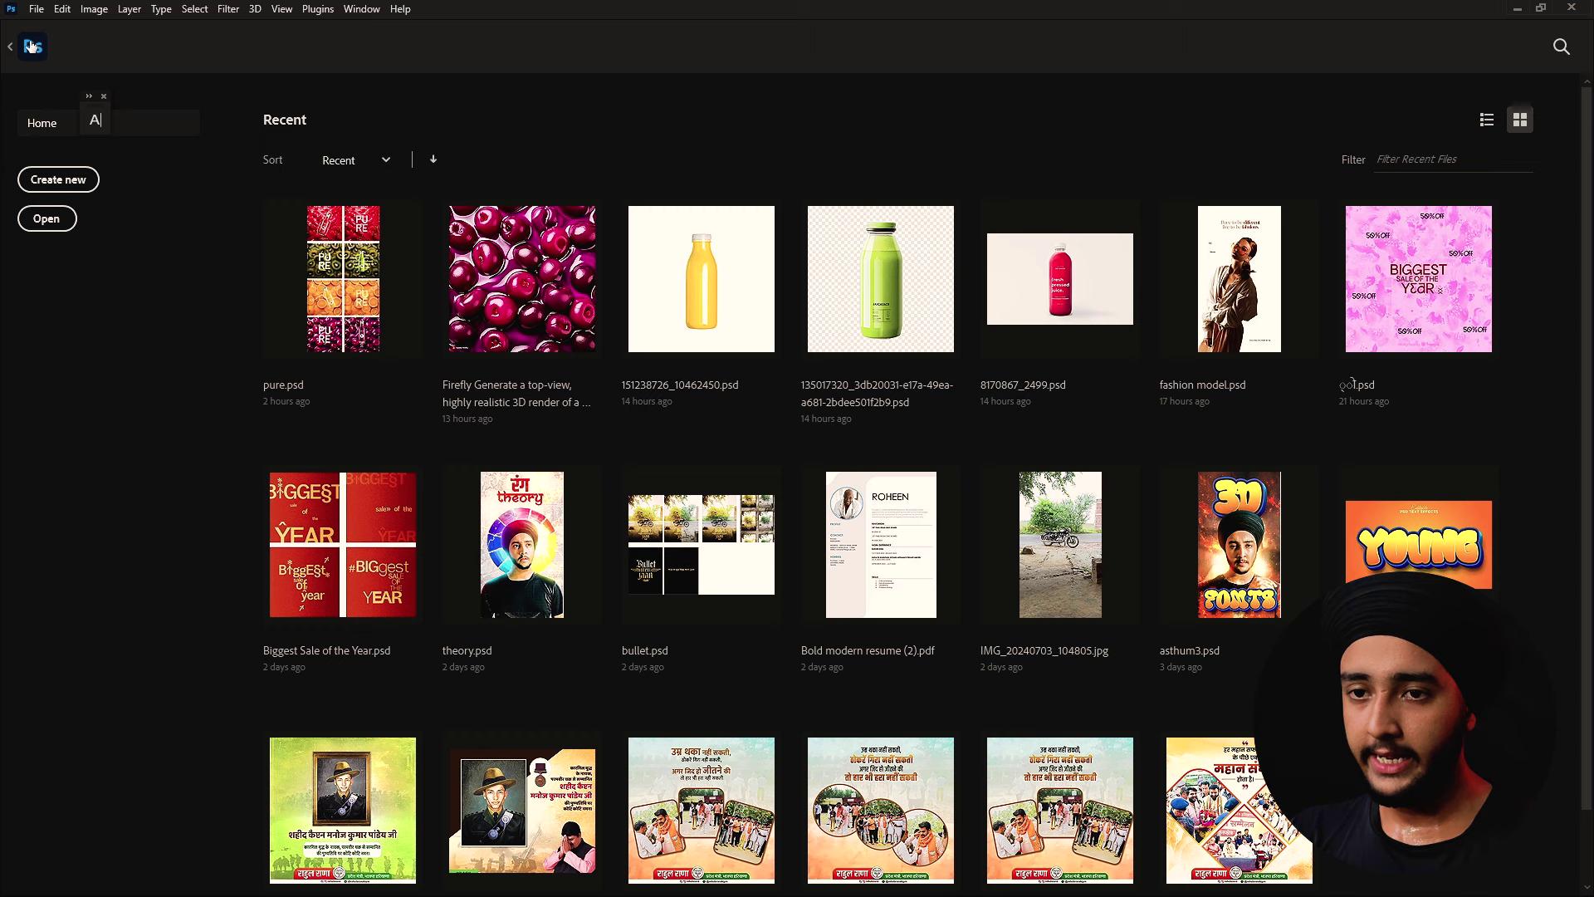
click(59, 180)
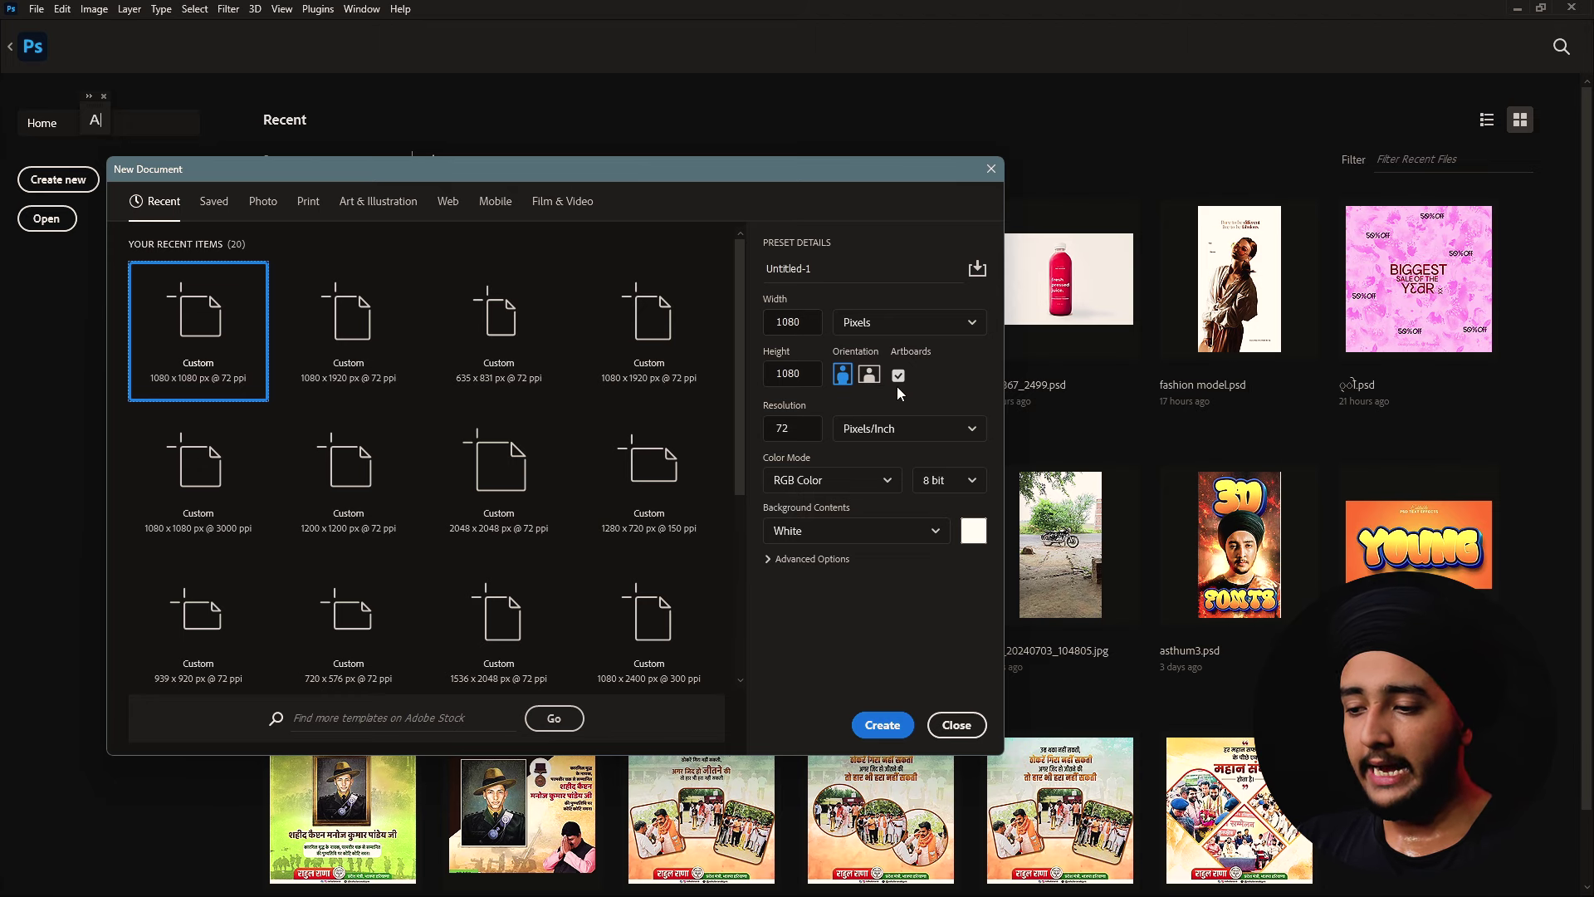
click(884, 729)
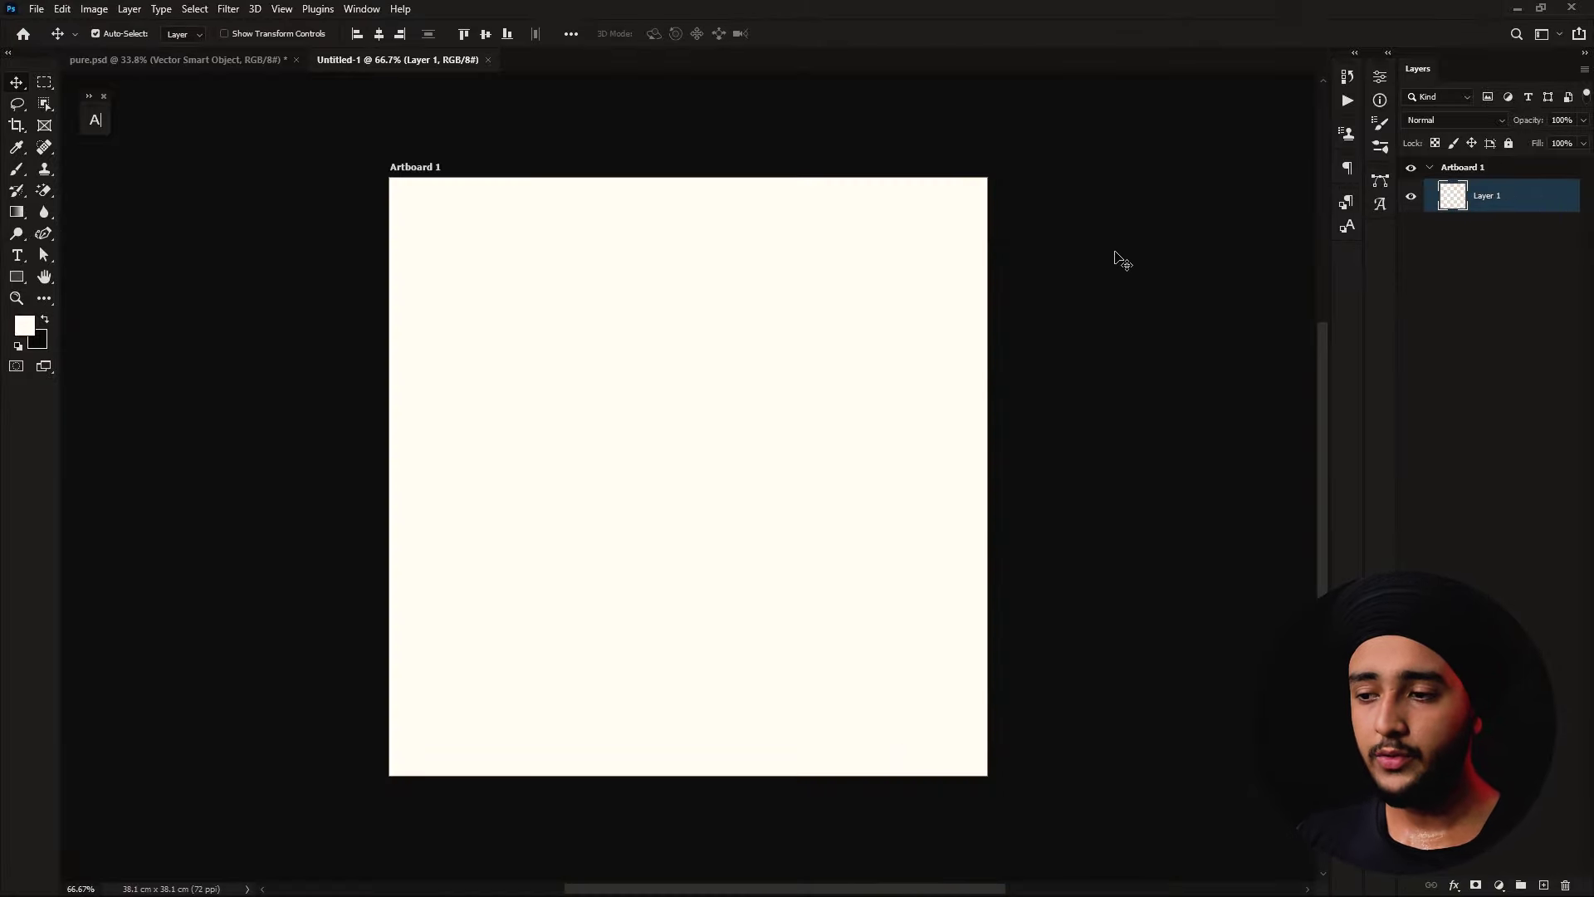
key(alt+Tab)
key(alt+Tab)
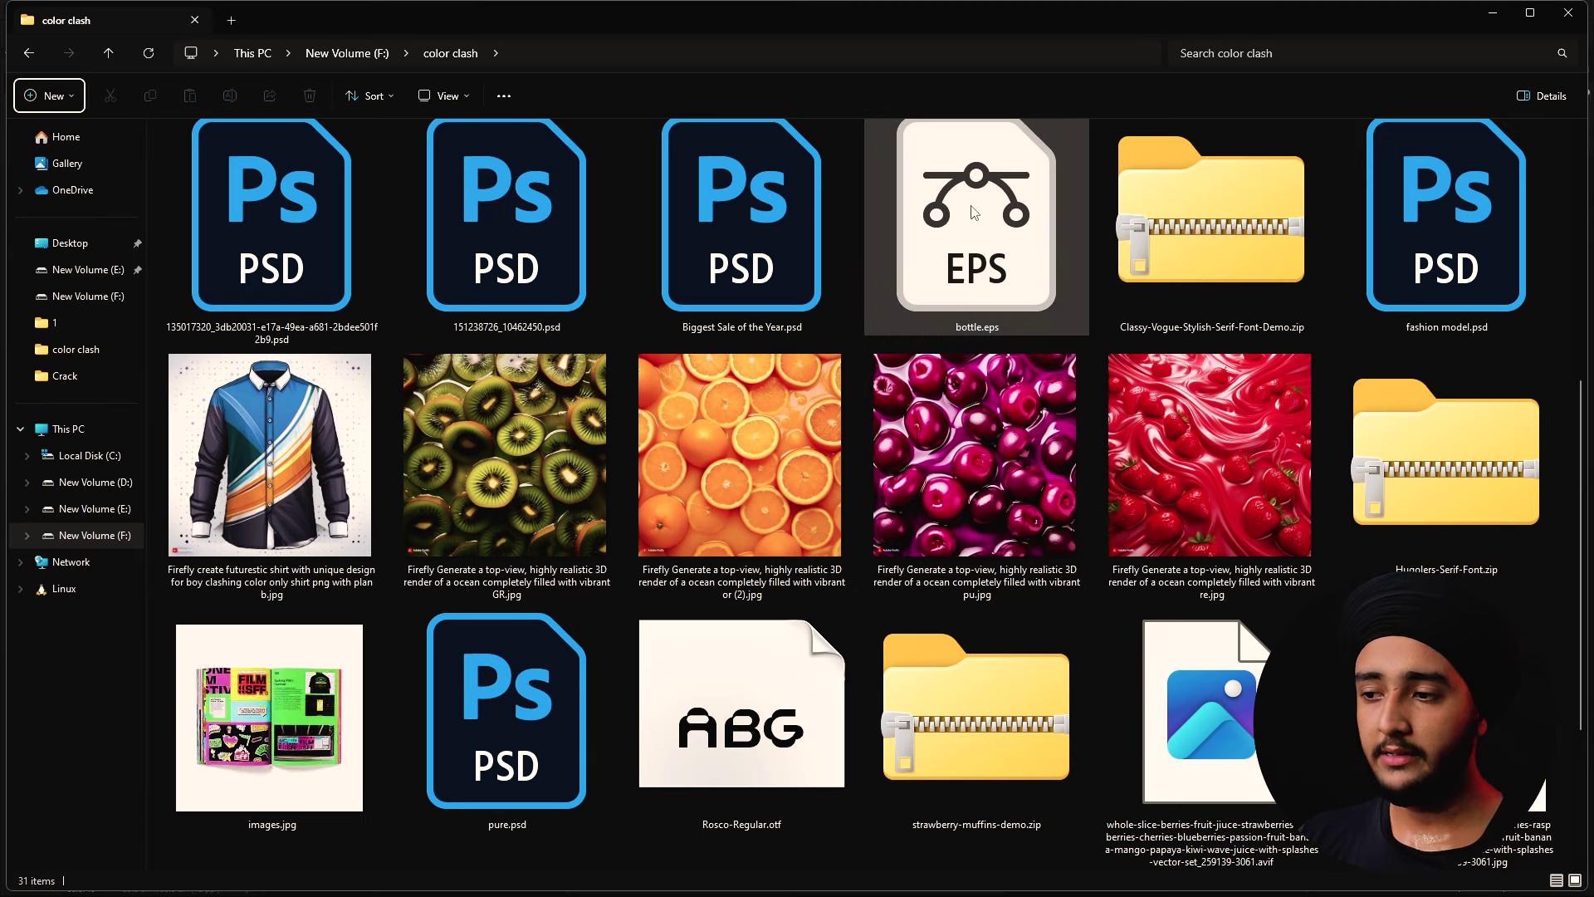
Open bottle.eps from the color clash folder in Adobe Illustrator
mouse_move(976, 218)
double_click(994, 224)
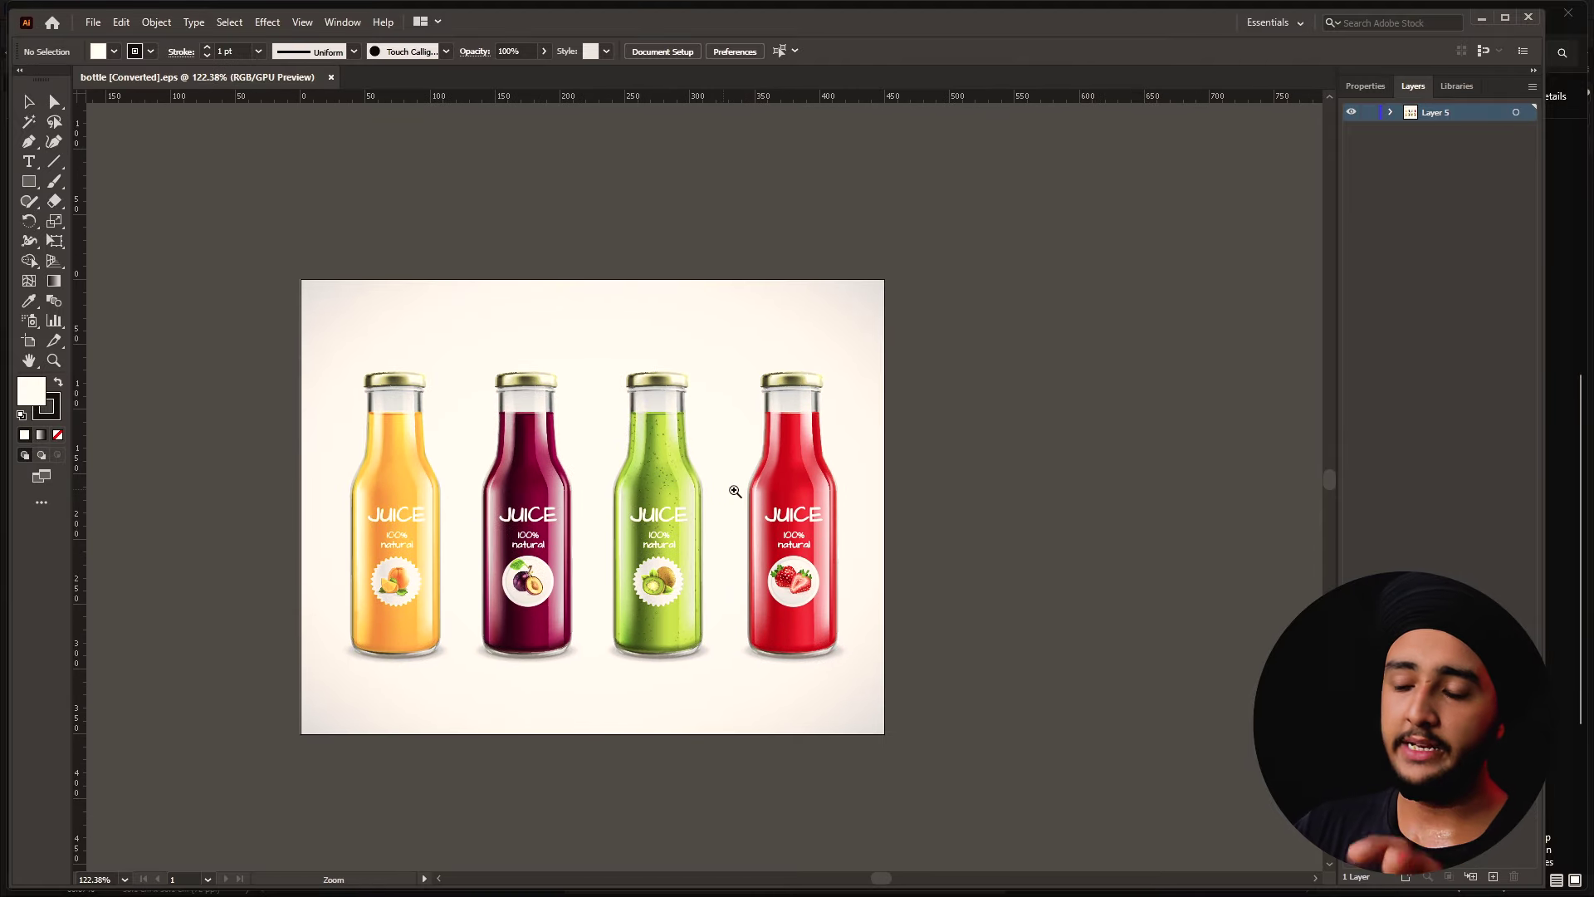
Zoom in on the four bottles and hide the group's selection outlines
drag(763, 514, 867, 462)
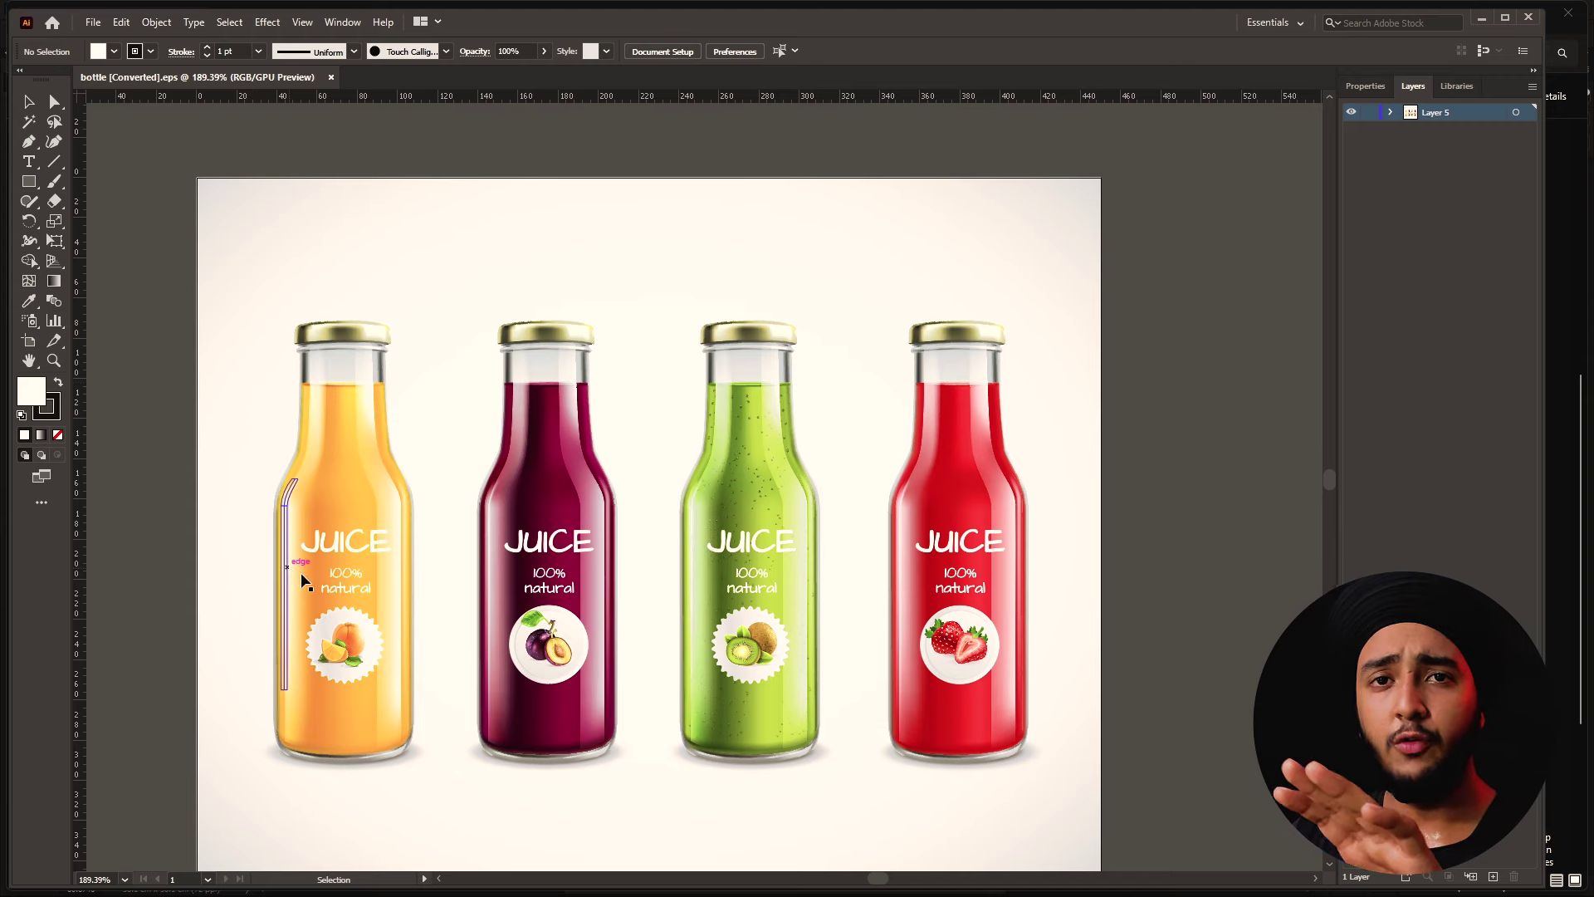
click(303, 581)
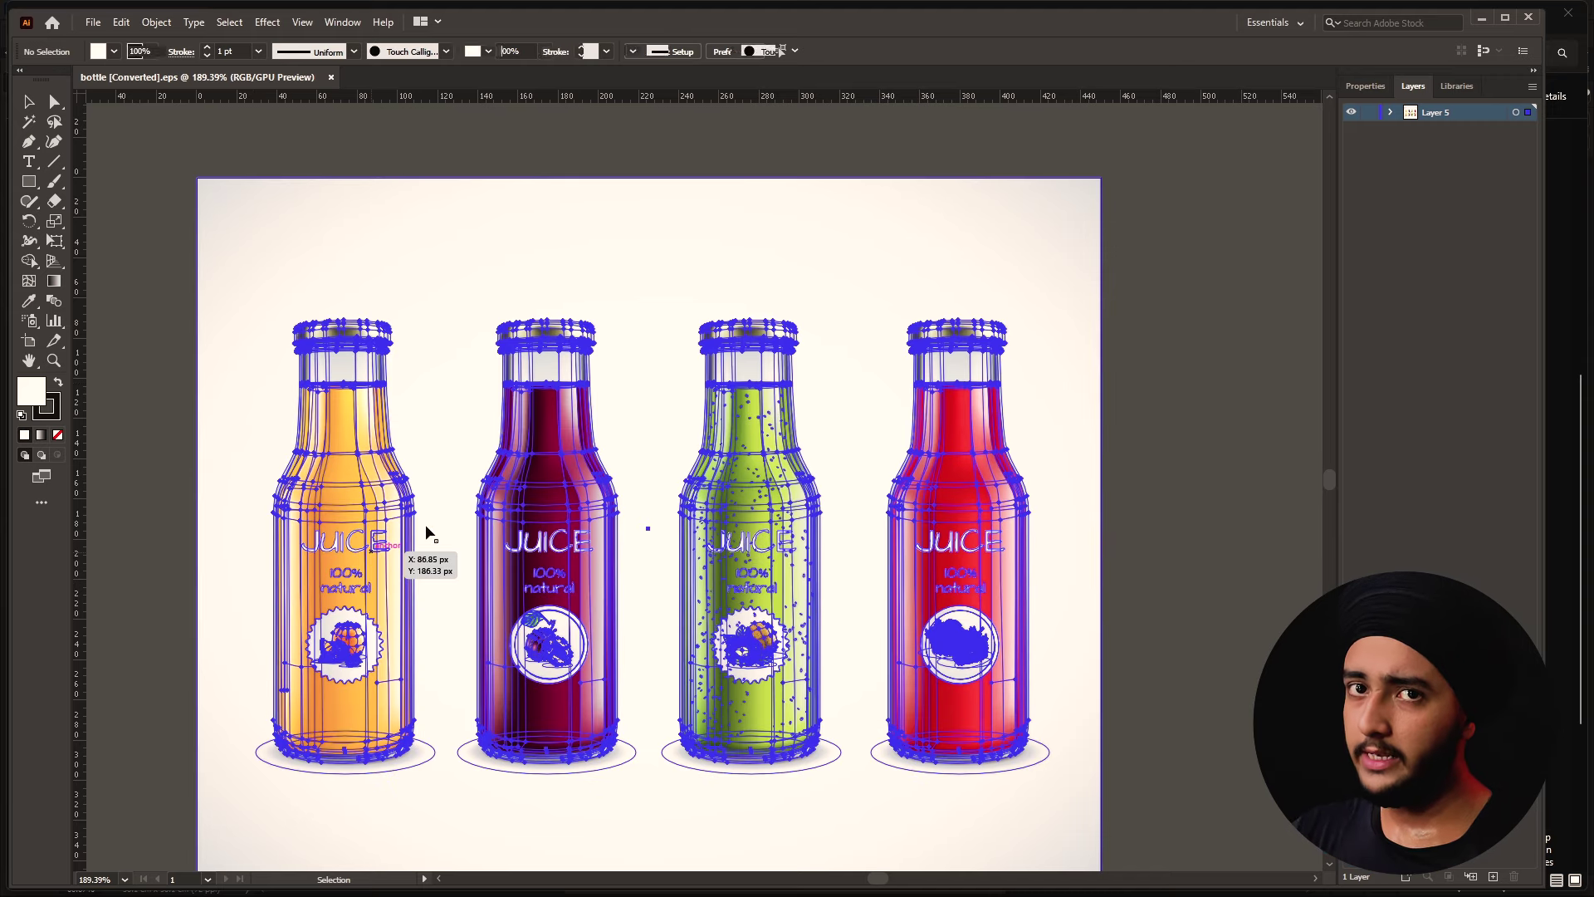
key(ctrl+h)
click(1194, 349)
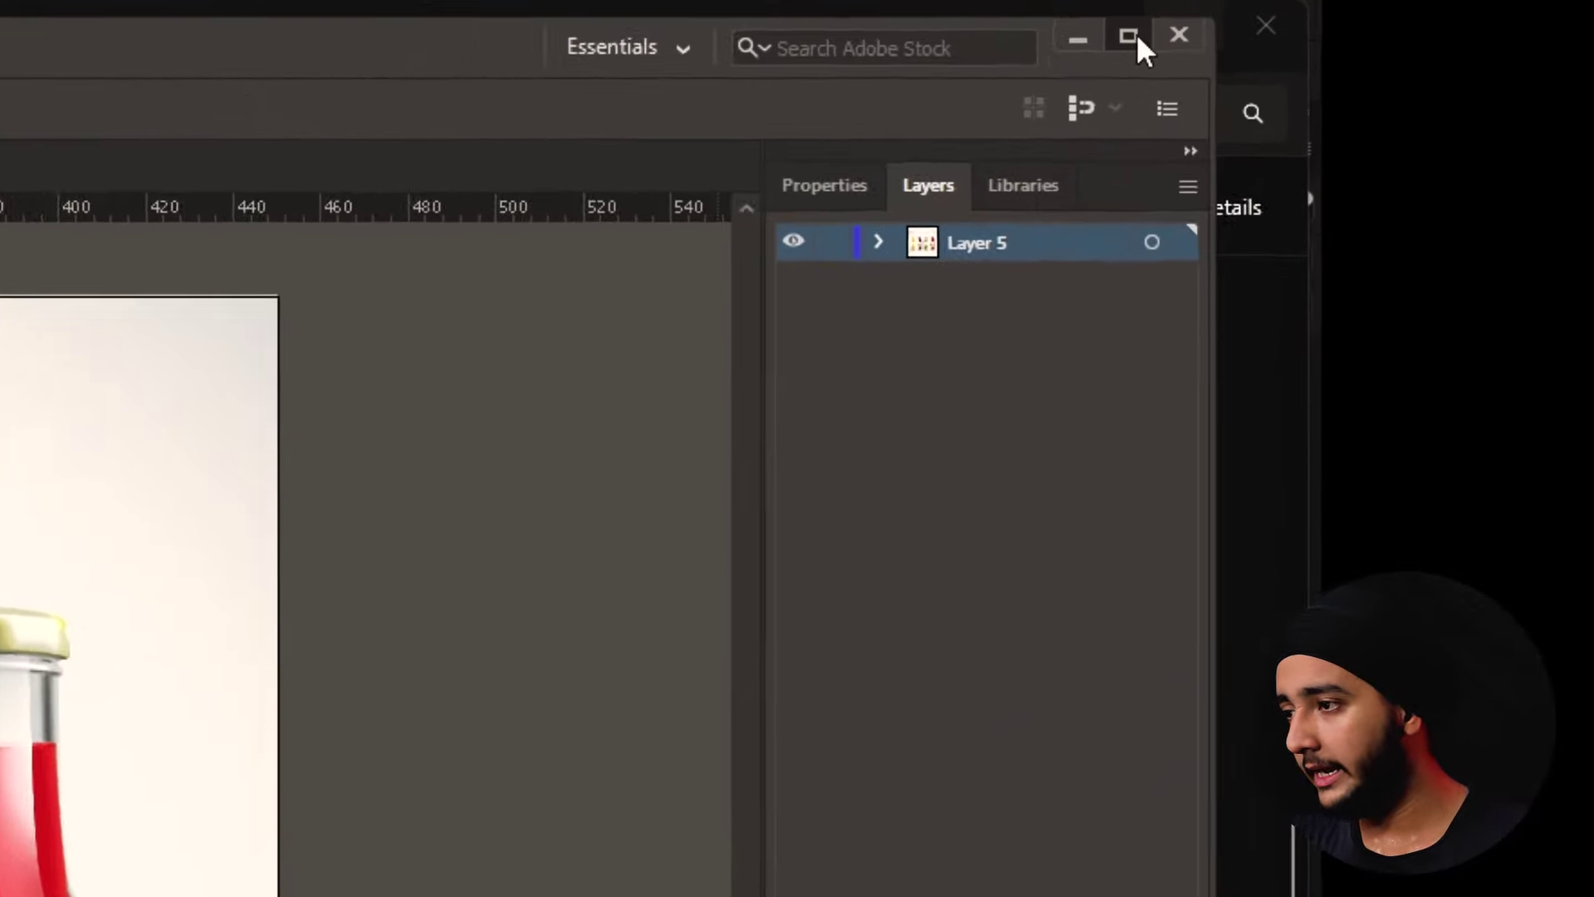
Hide the background path and move the red bottle group into new Layer 2
click(1390, 112)
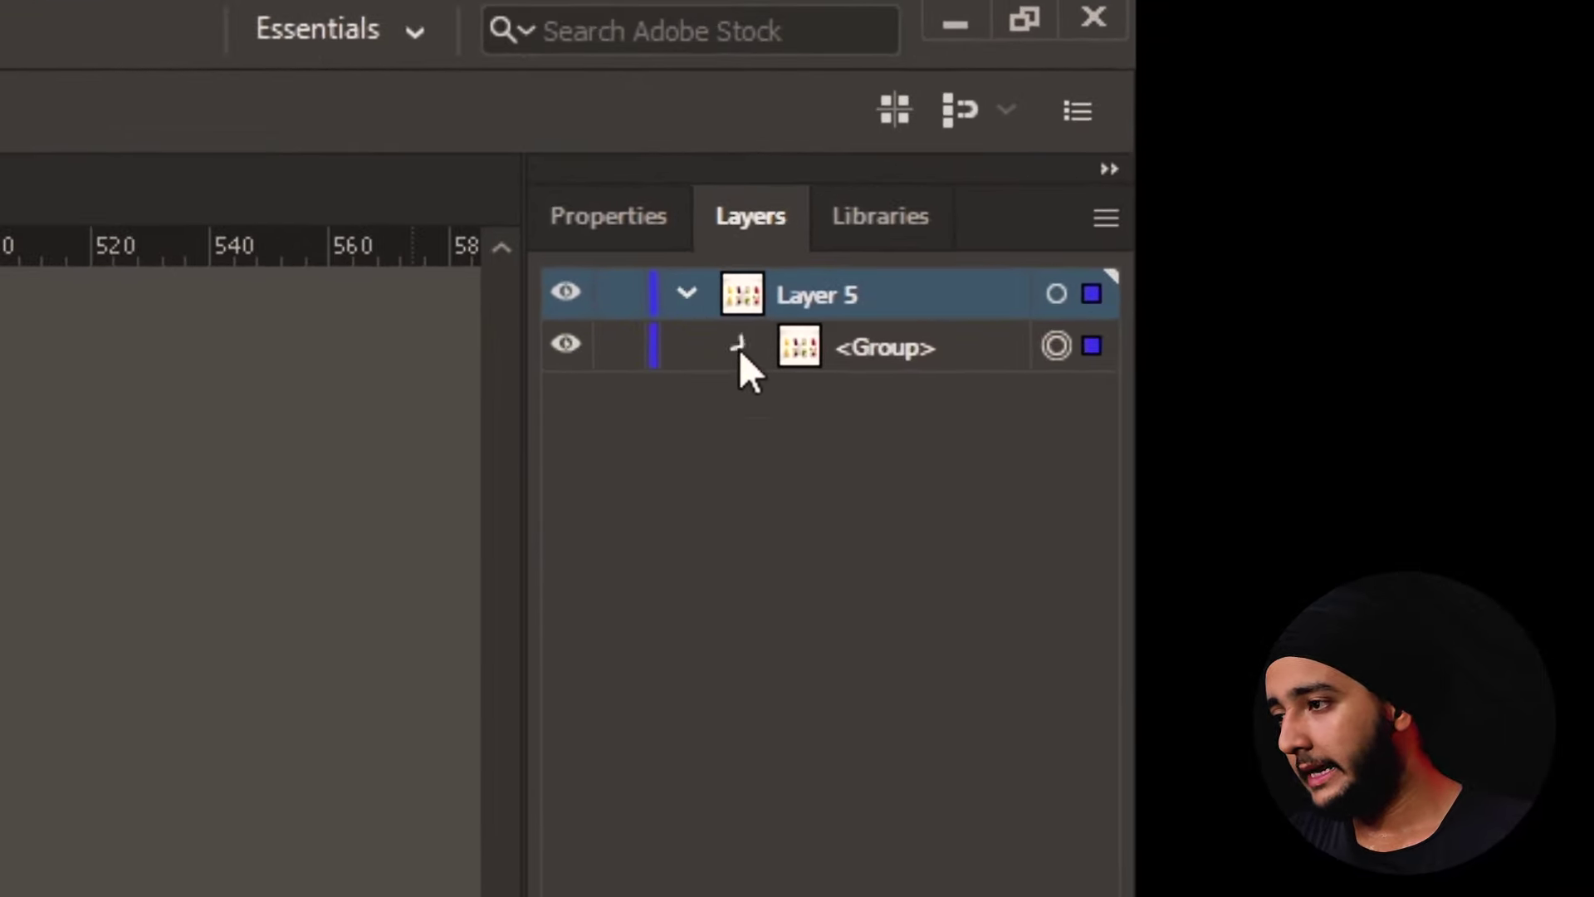
click(741, 347)
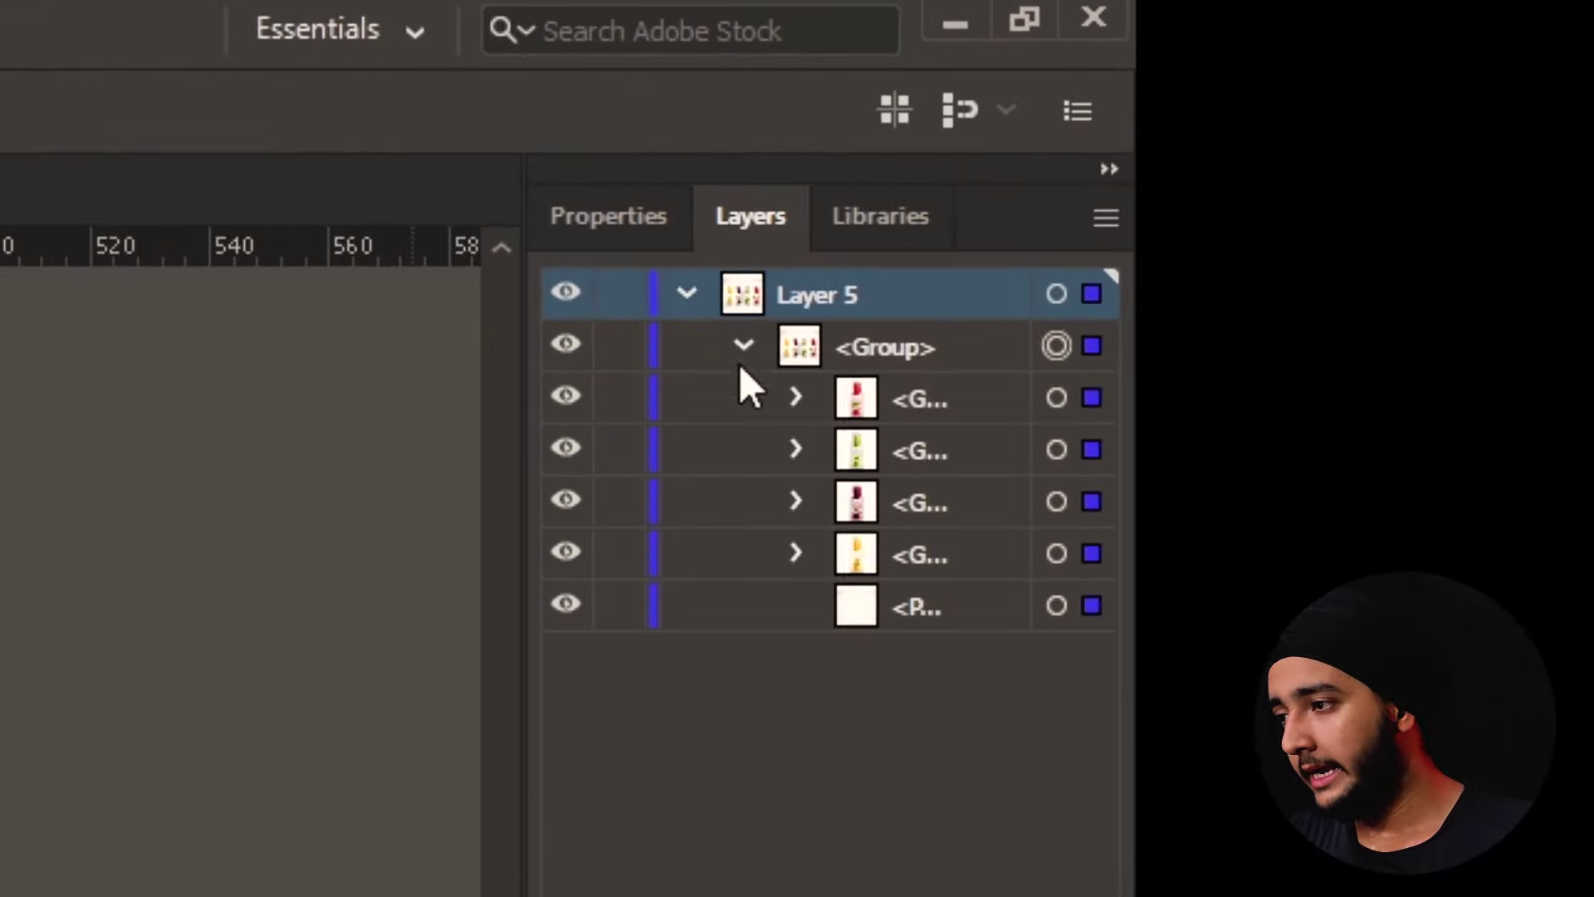
click(565, 606)
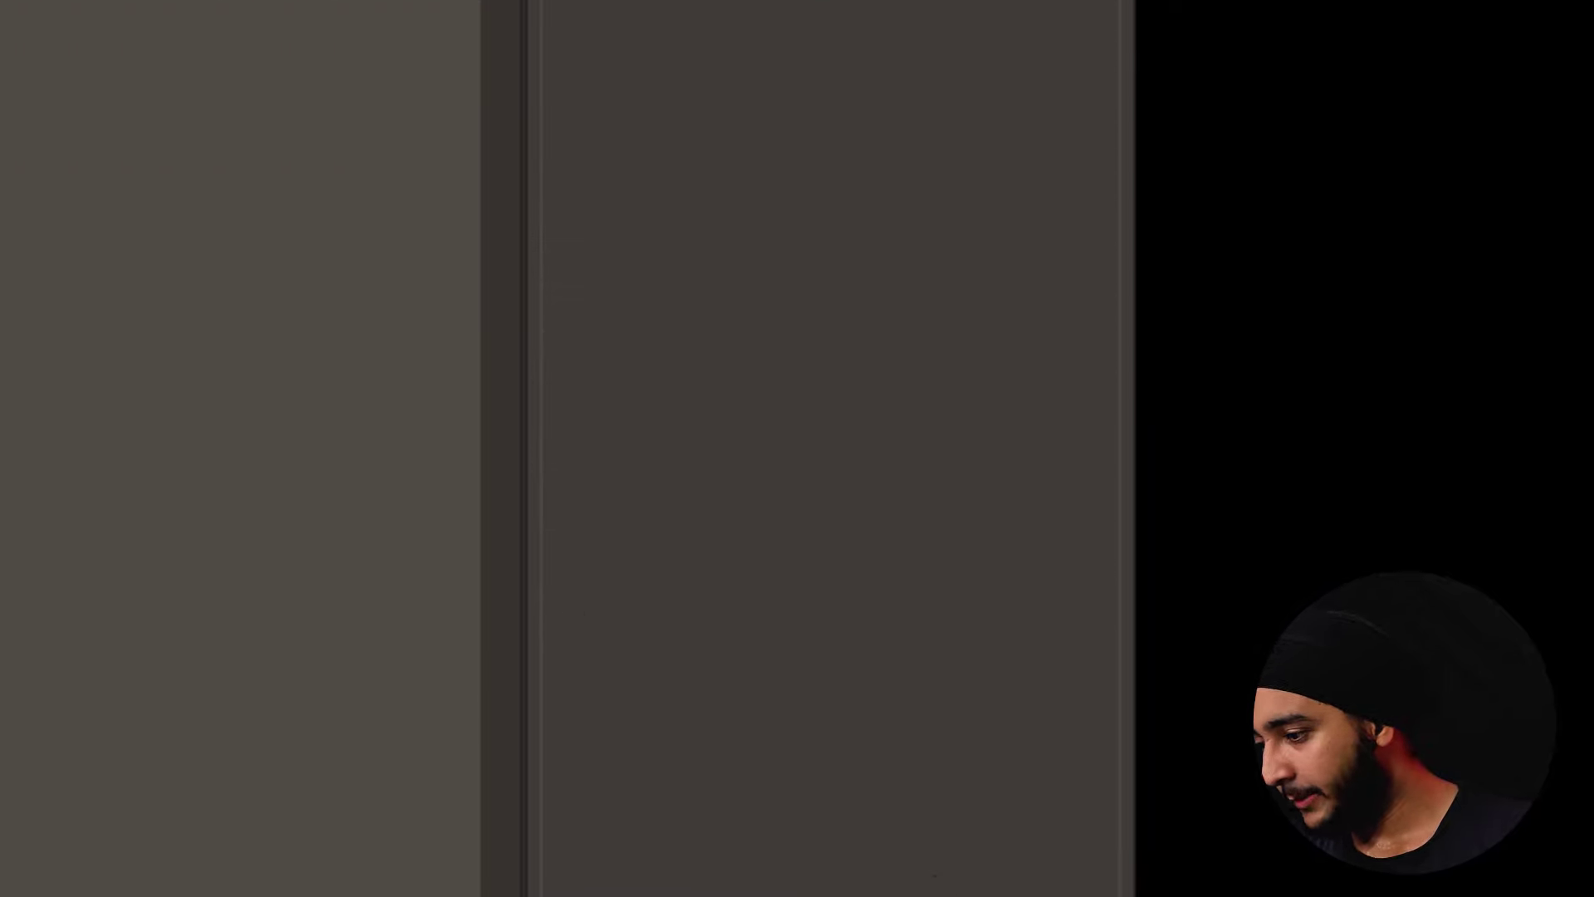
click(990, 870)
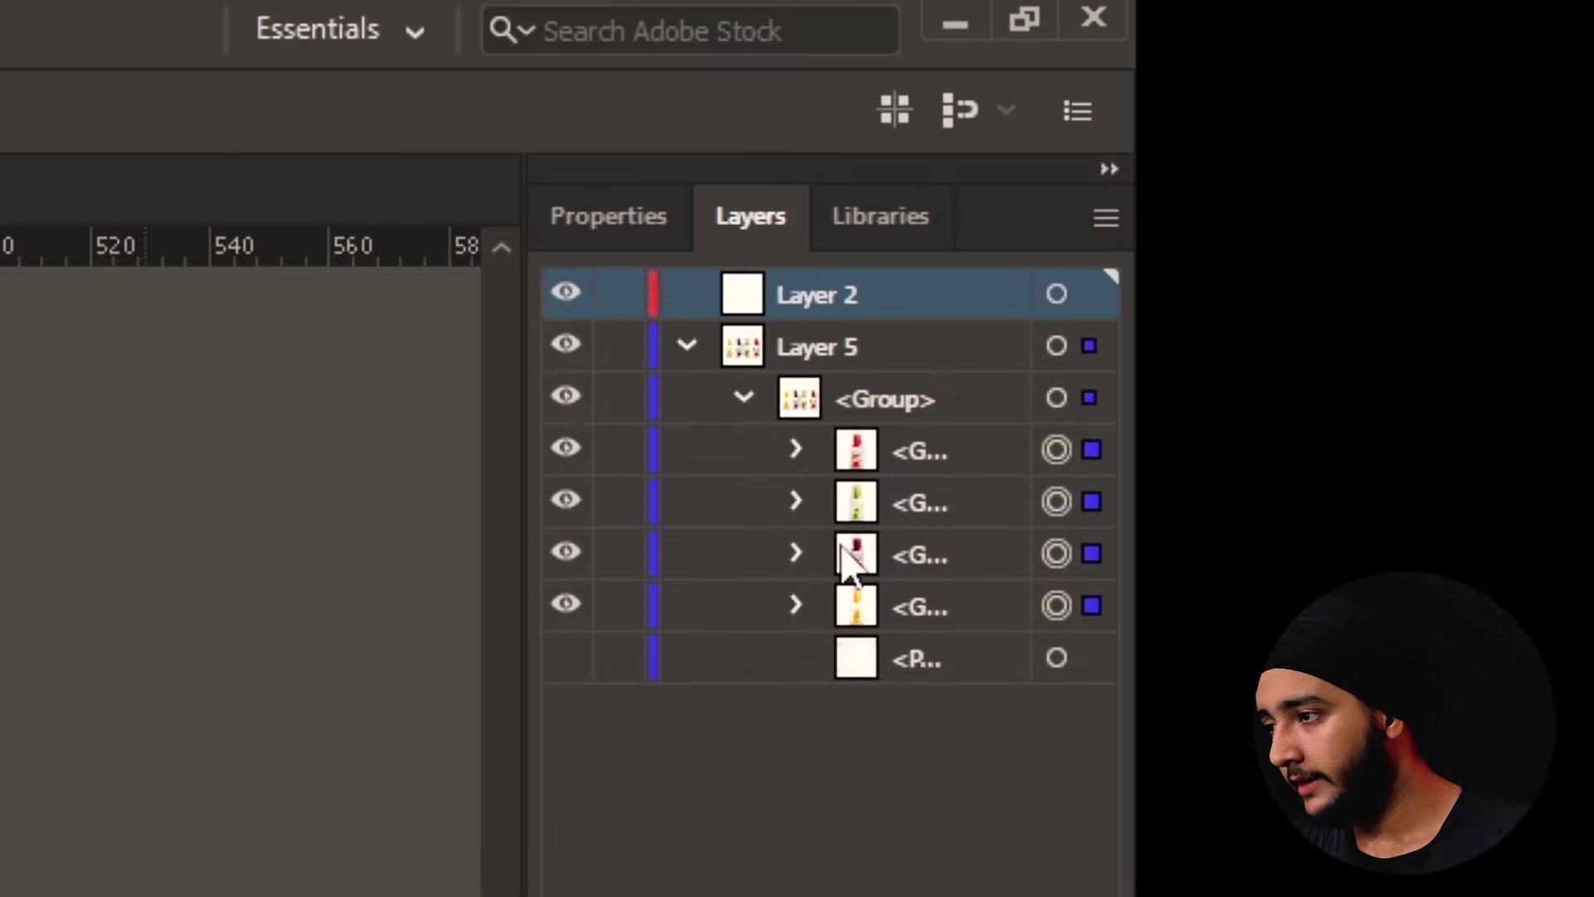
drag(909, 452, 761, 293)
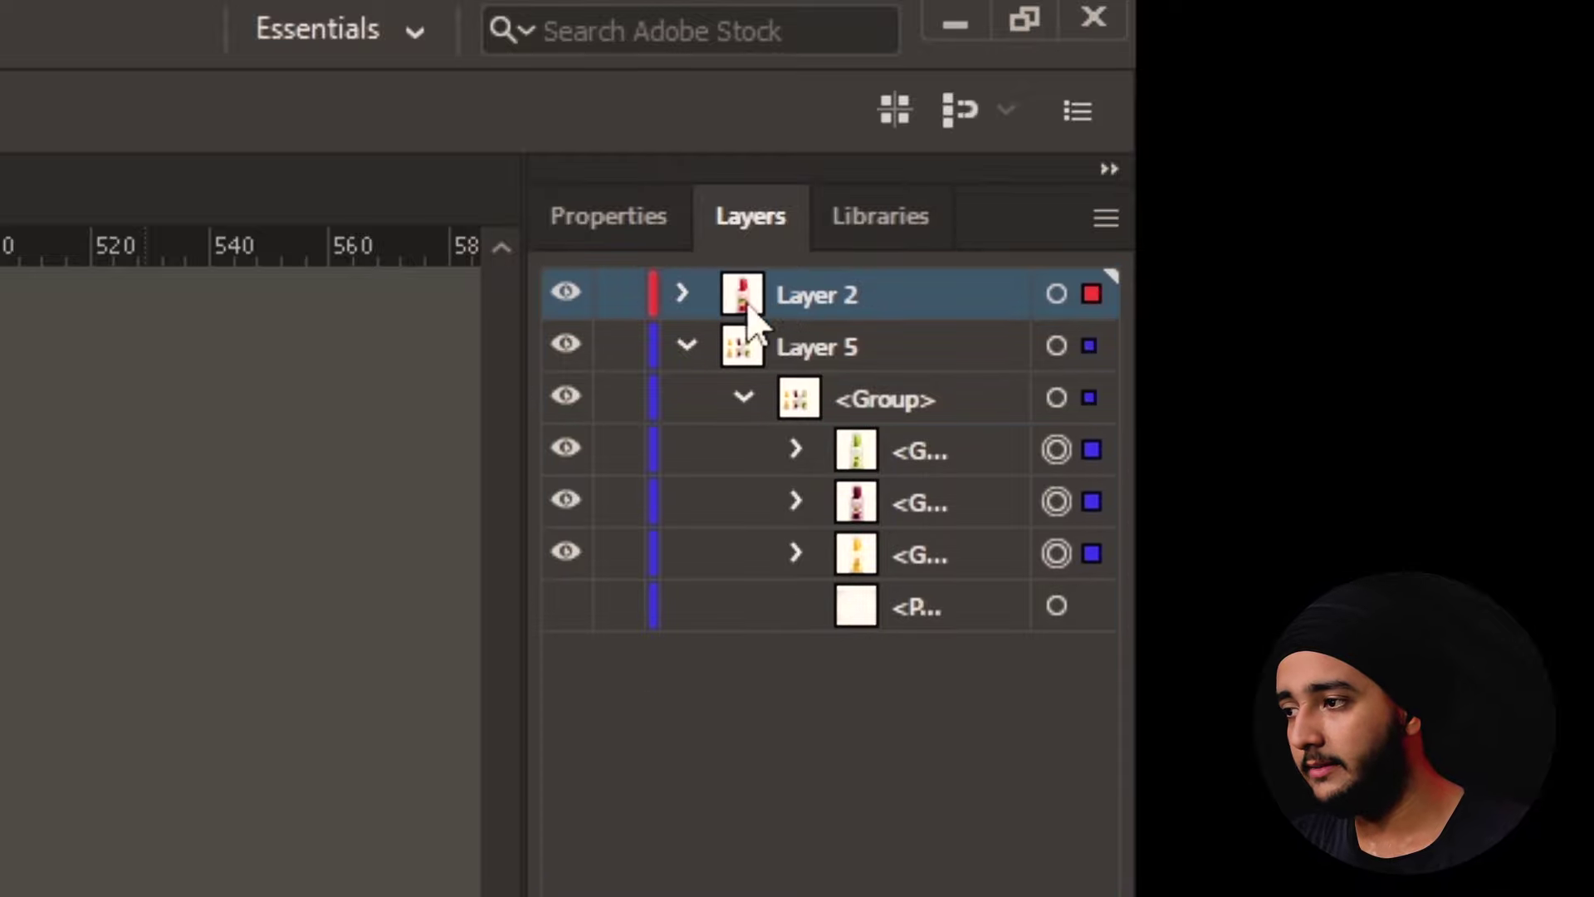
click(686, 344)
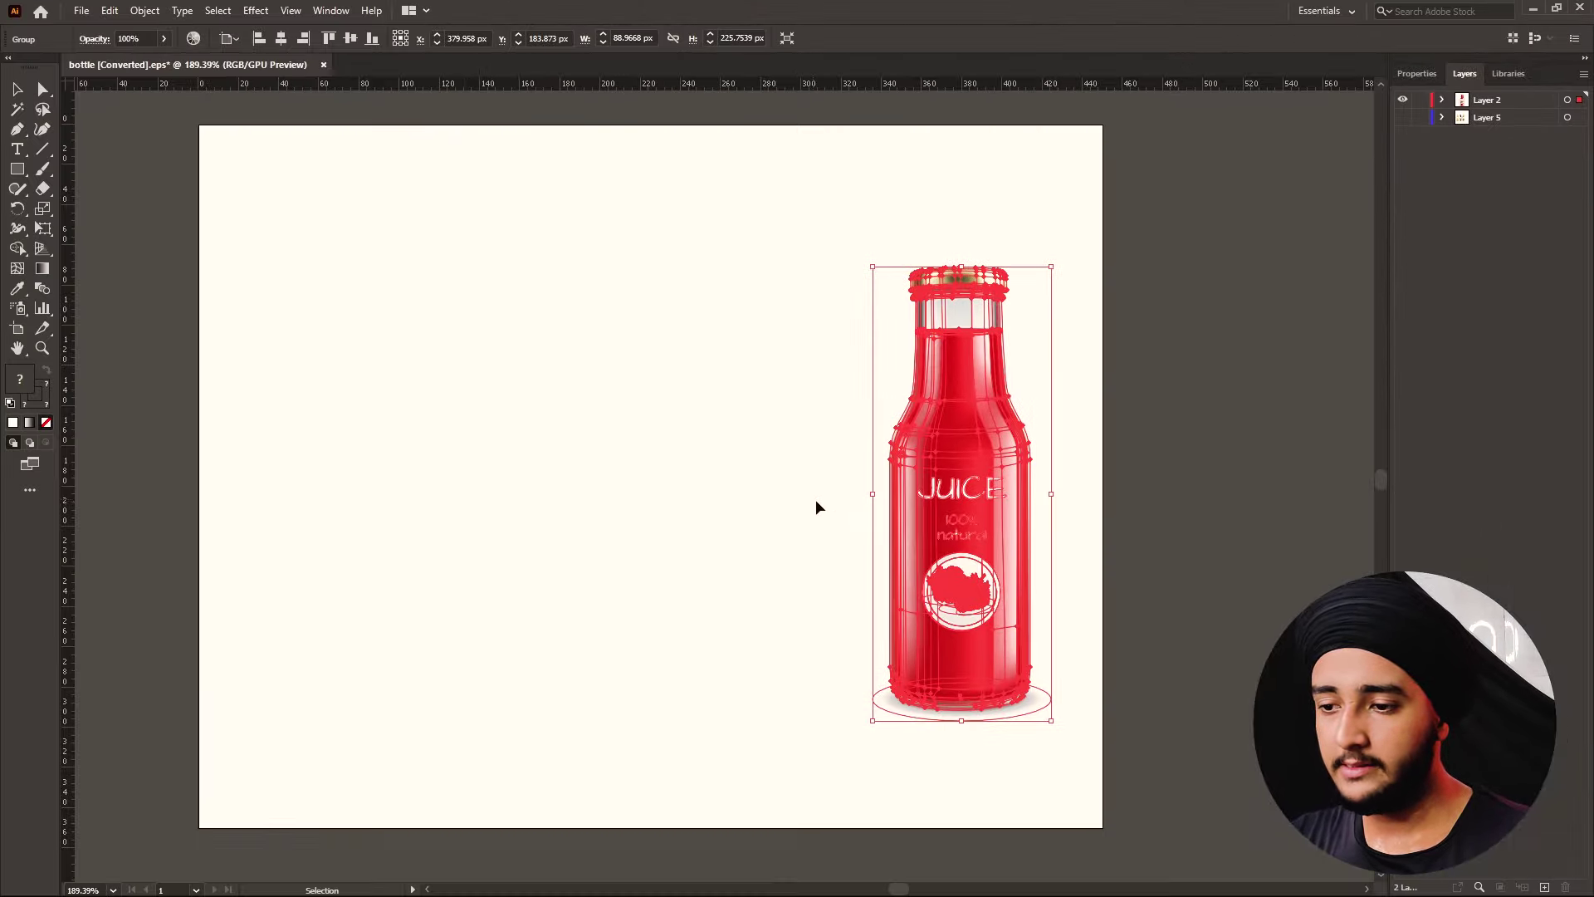
Centre the red bottle and ungroup it into separate parts
mouse_move(900, 450)
mouse_down()
mouse_move(687, 496)
mouse_move(687, 516)
mouse_move(789, 424)
mouse_up()
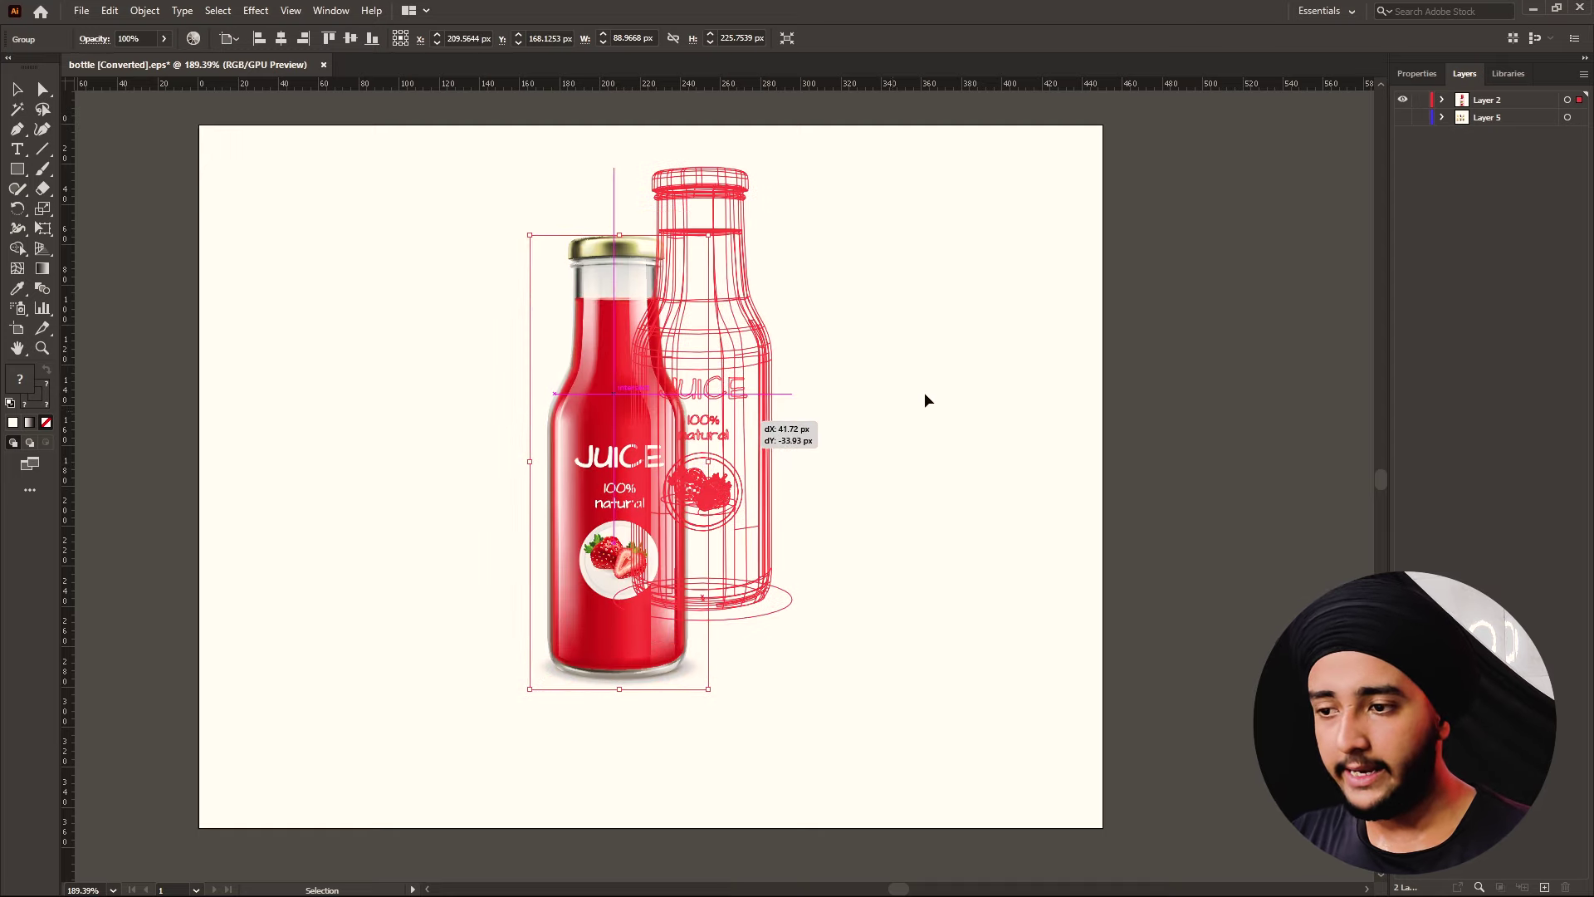
click(928, 413)
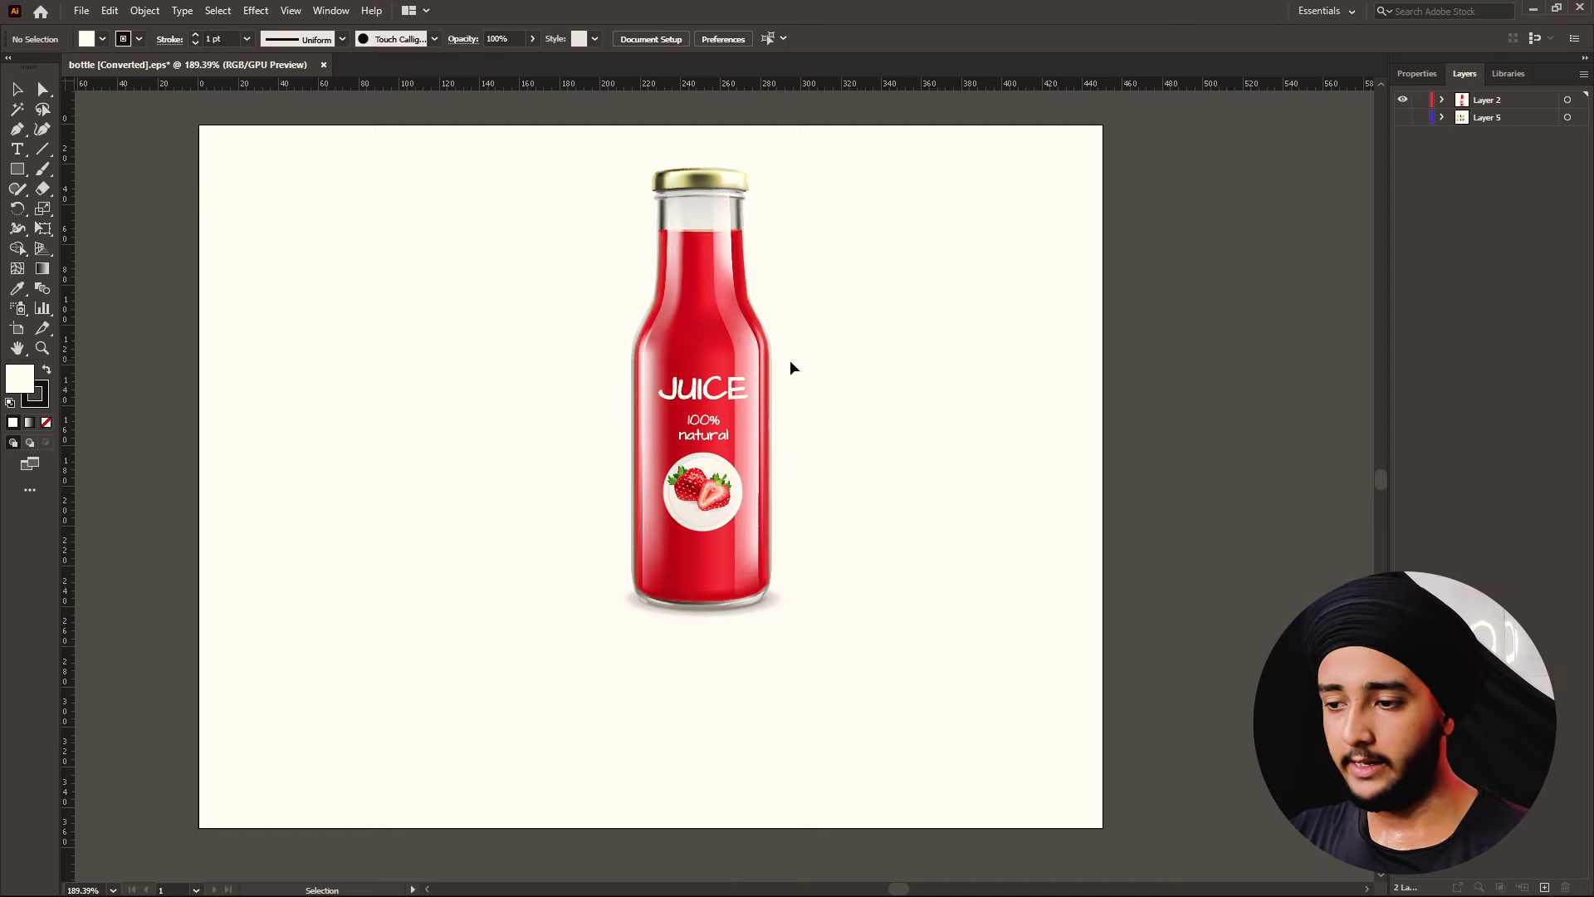
click(745, 377)
right_click(744, 377)
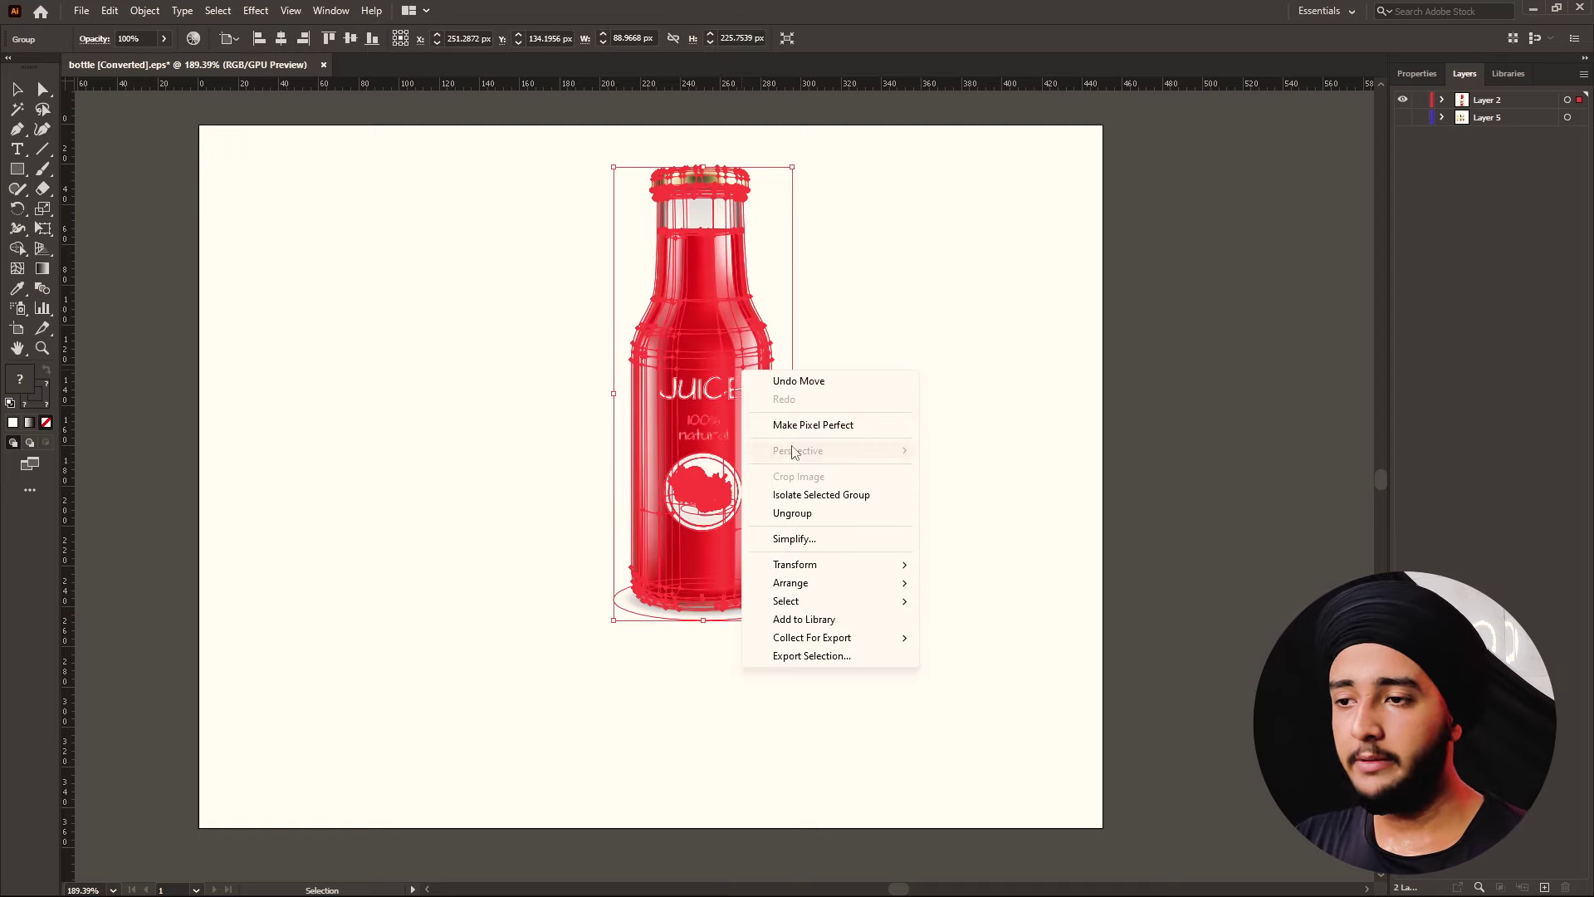
click(793, 514)
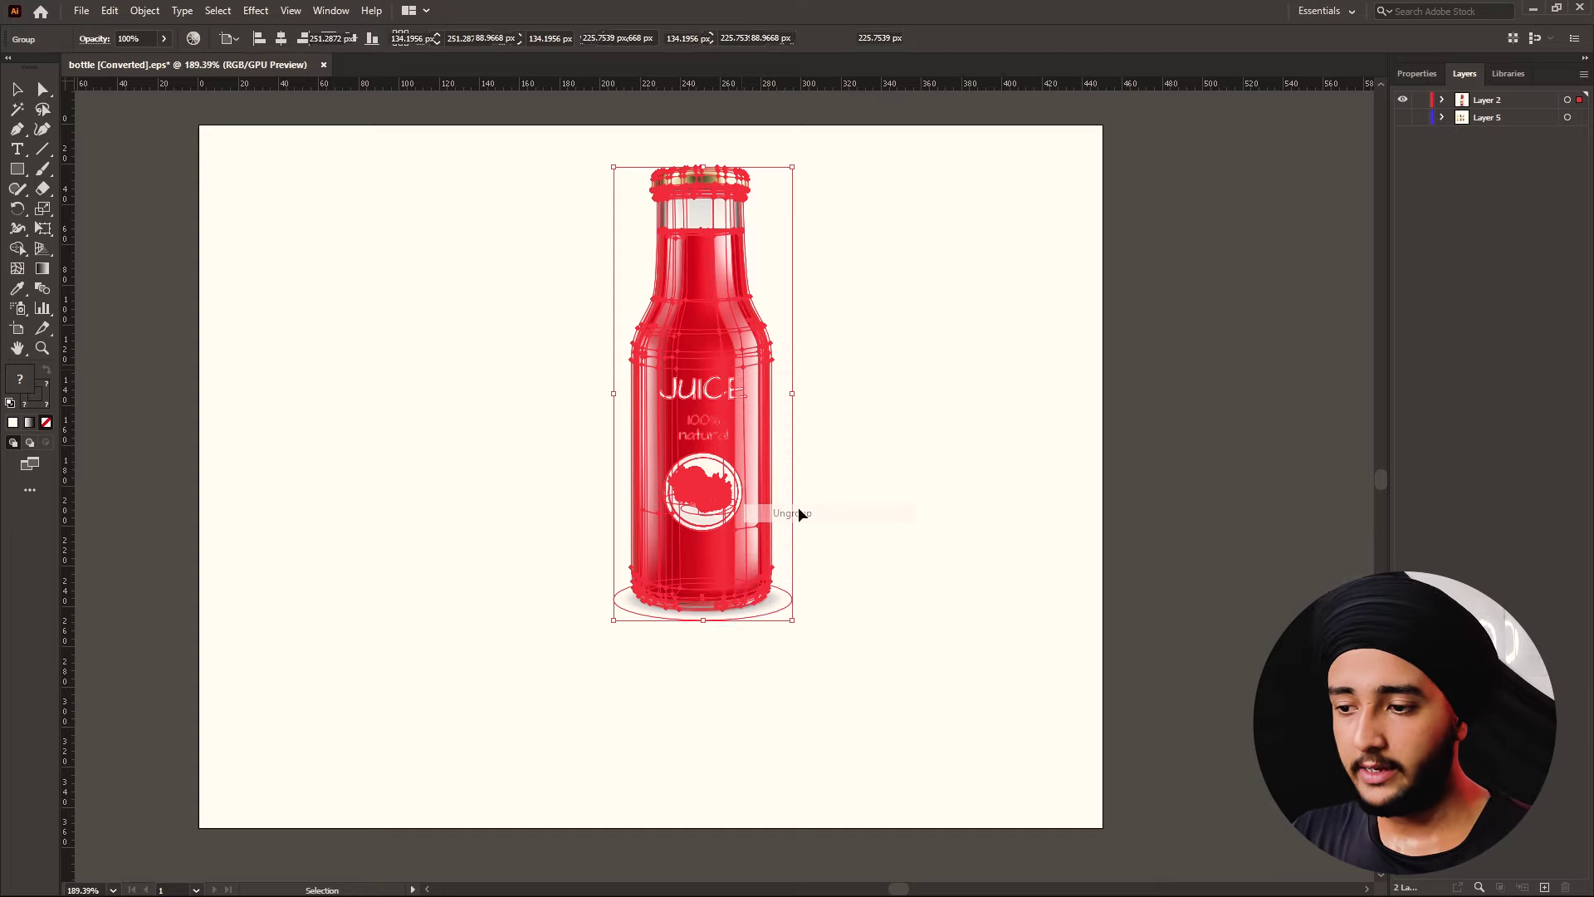
Drag the red bottle down, away from its shadow ellipse
click(805, 601)
drag(789, 604, 967, 625)
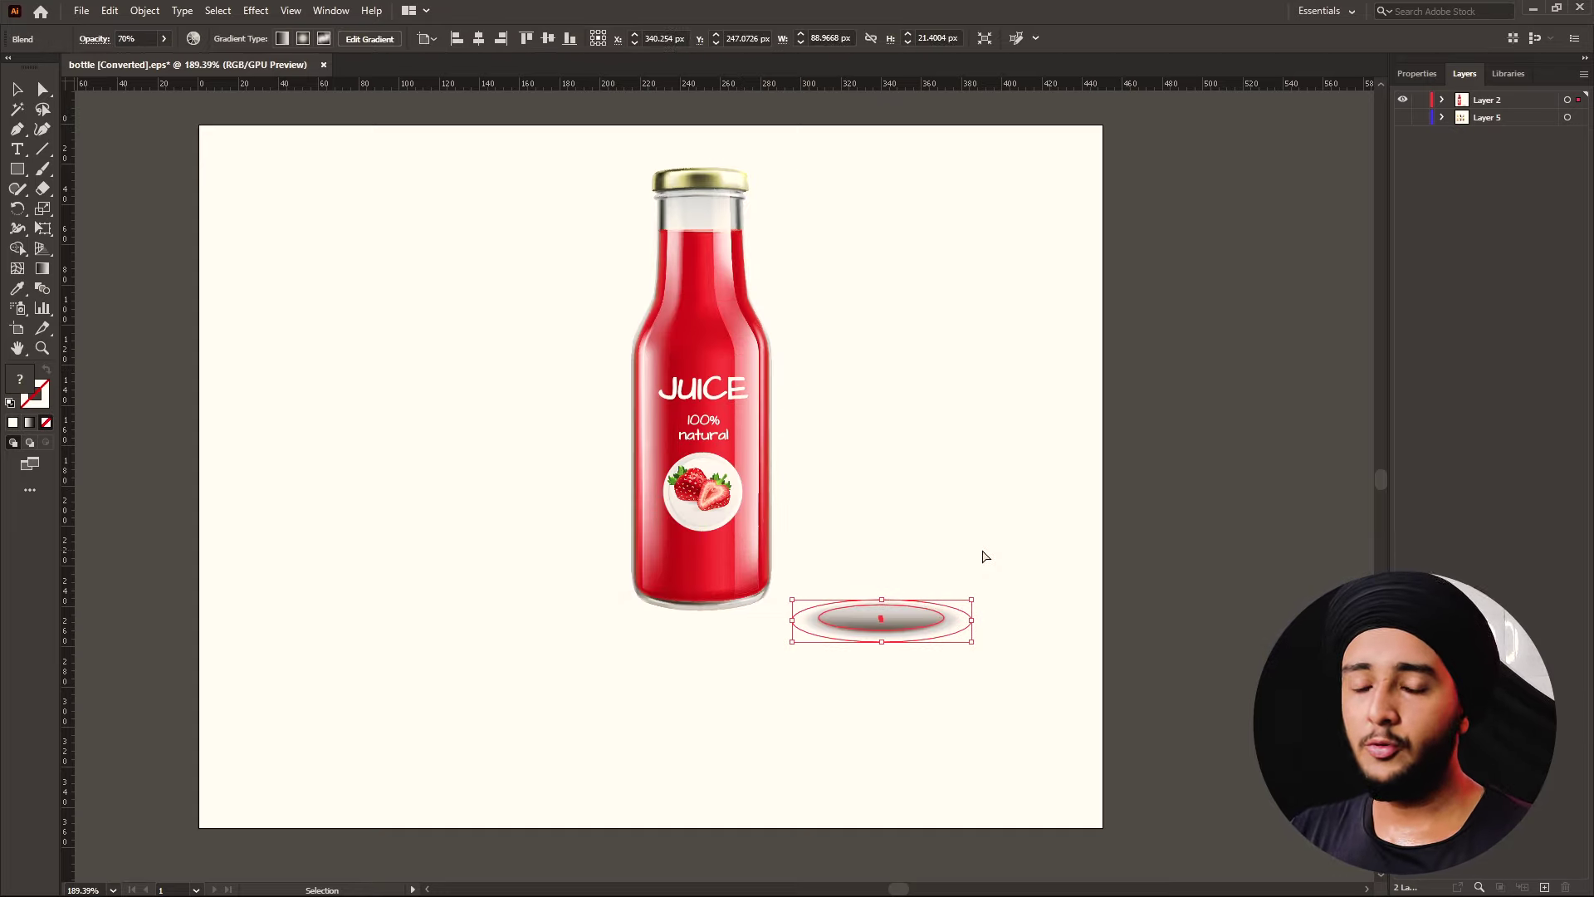
key(ctrl+z)
key(ctrl+z)
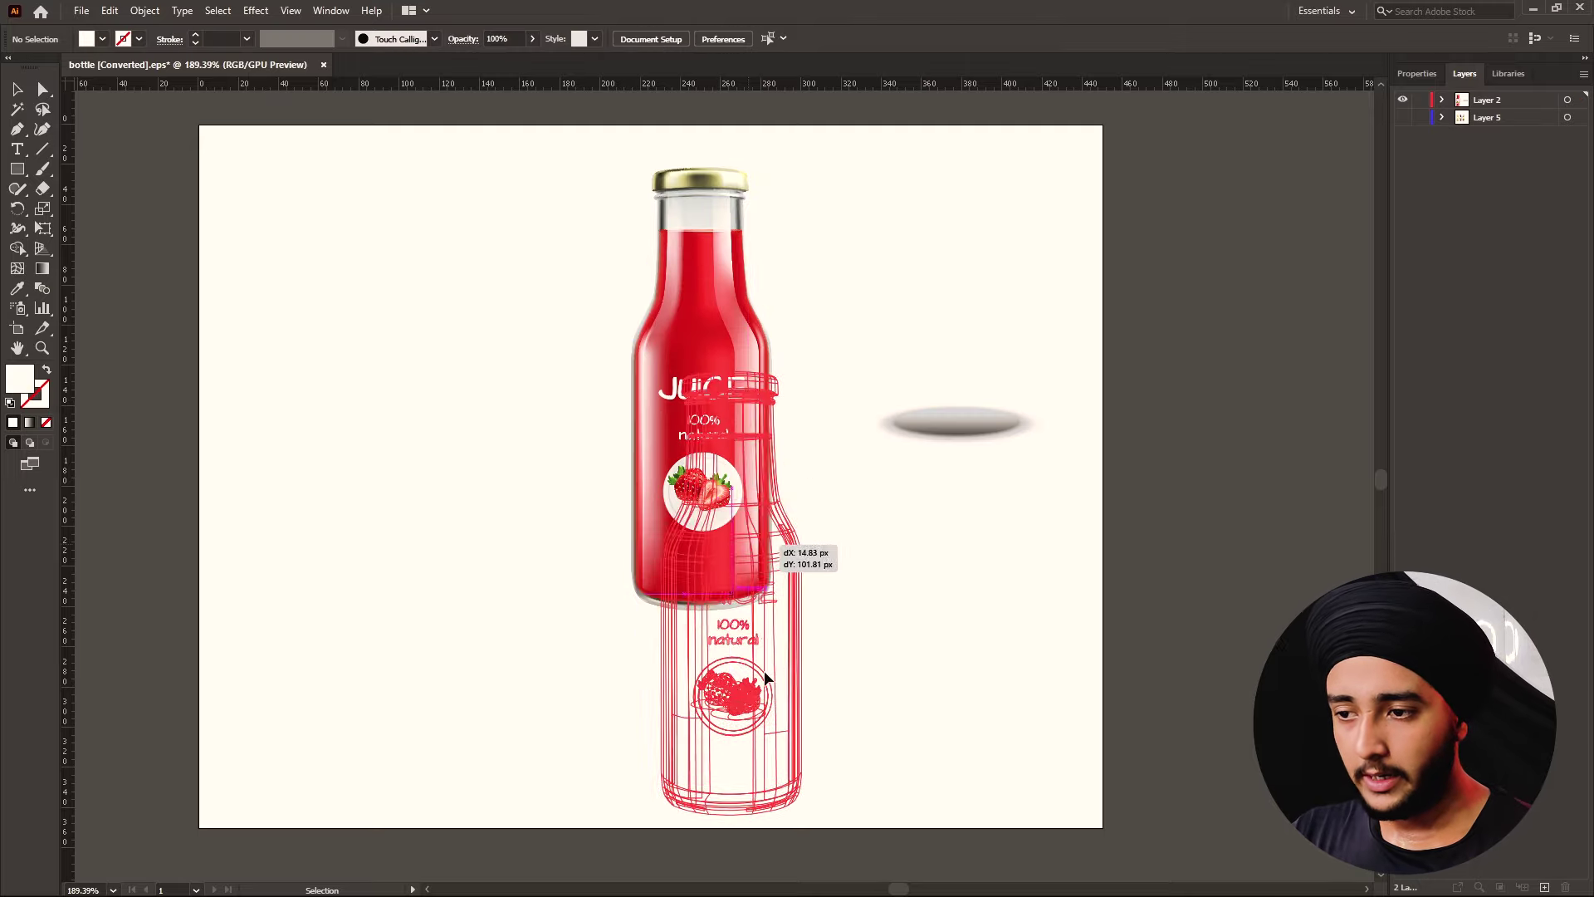
drag(836, 489, 841, 894)
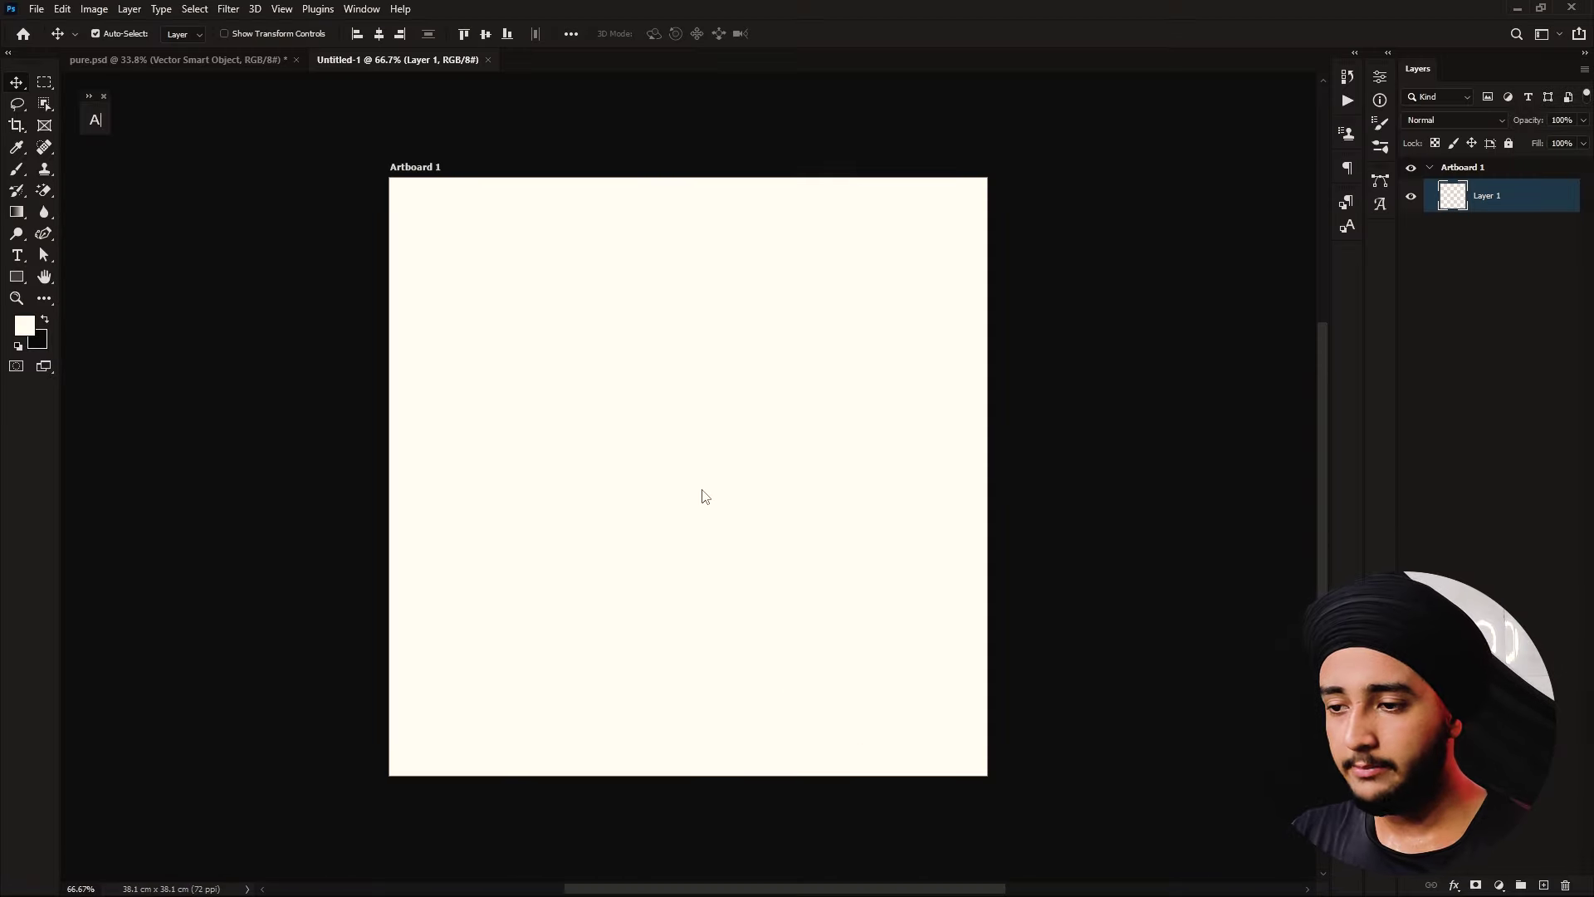
Paste the red juice bottle onto the Untitled-1 artboard and scale it to fill the height
key(ctrl+v)
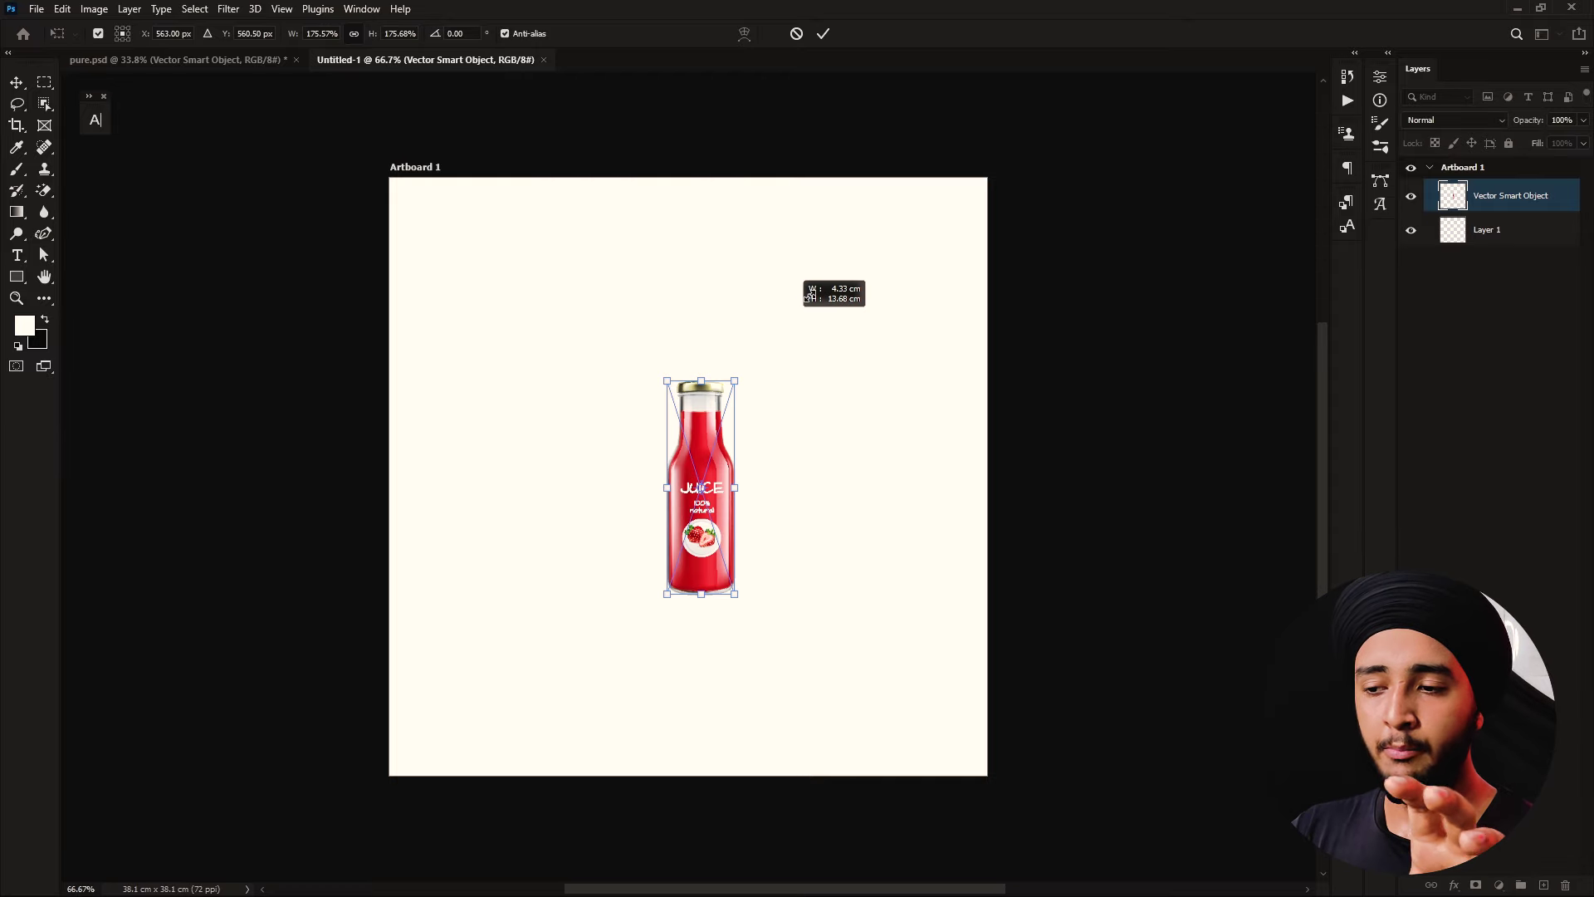
drag(721, 427, 811, 290)
click(823, 34)
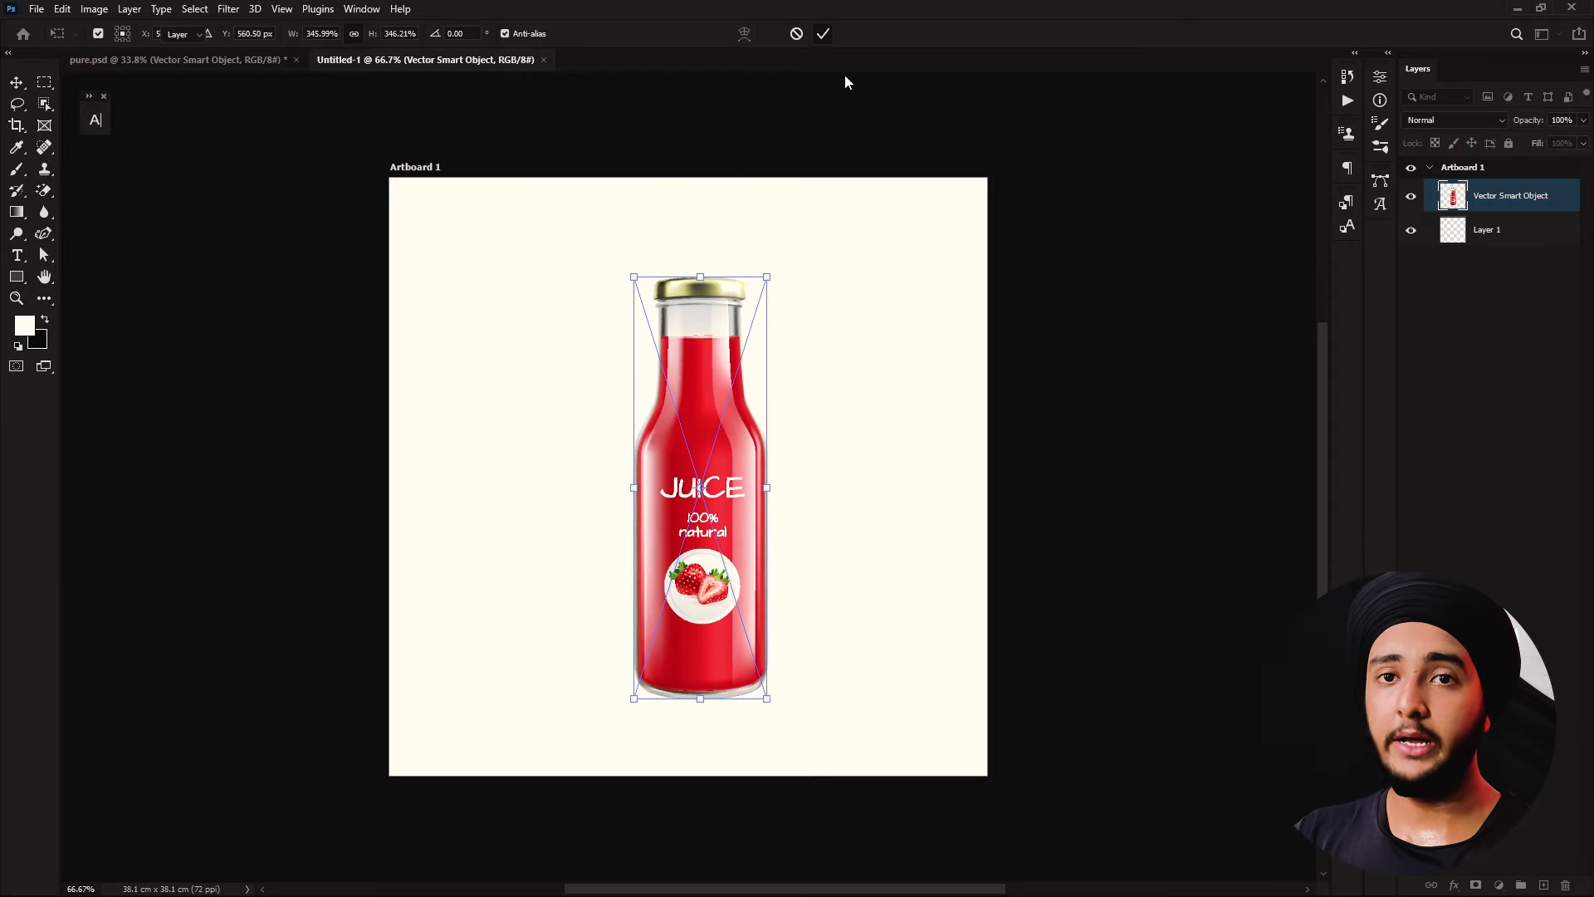
Place the strawberry Firefly image from File Explorer onto the Untitled-1 canvas
click(179, 60)
scroll(567, 167, up, 5)
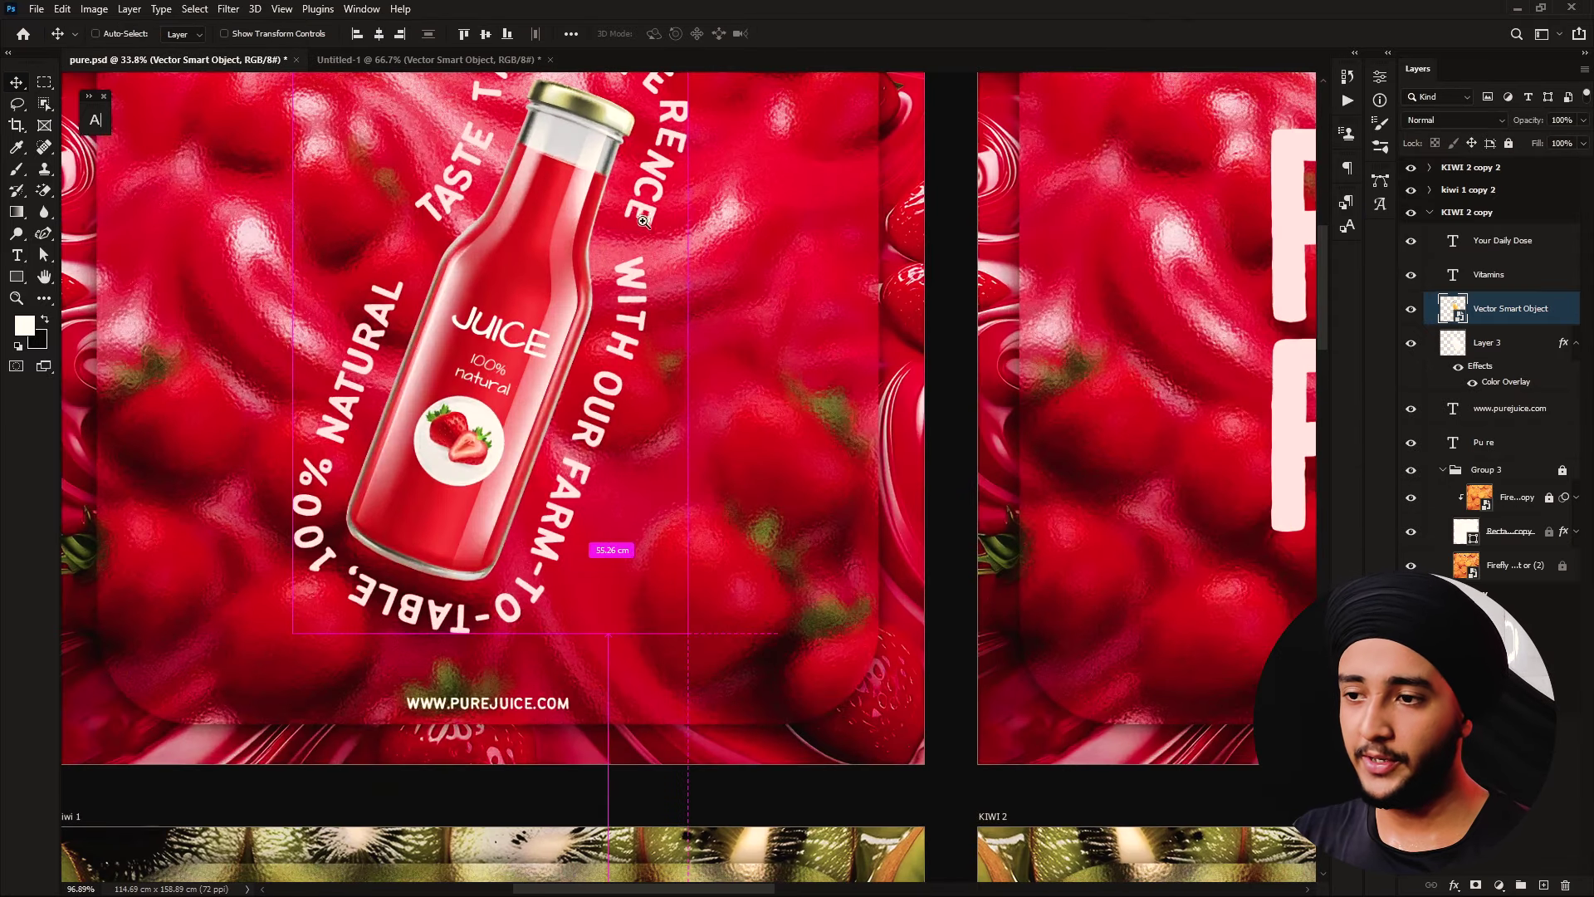
scroll(623, 363, down, 4)
scroll(623, 362, up, 2)
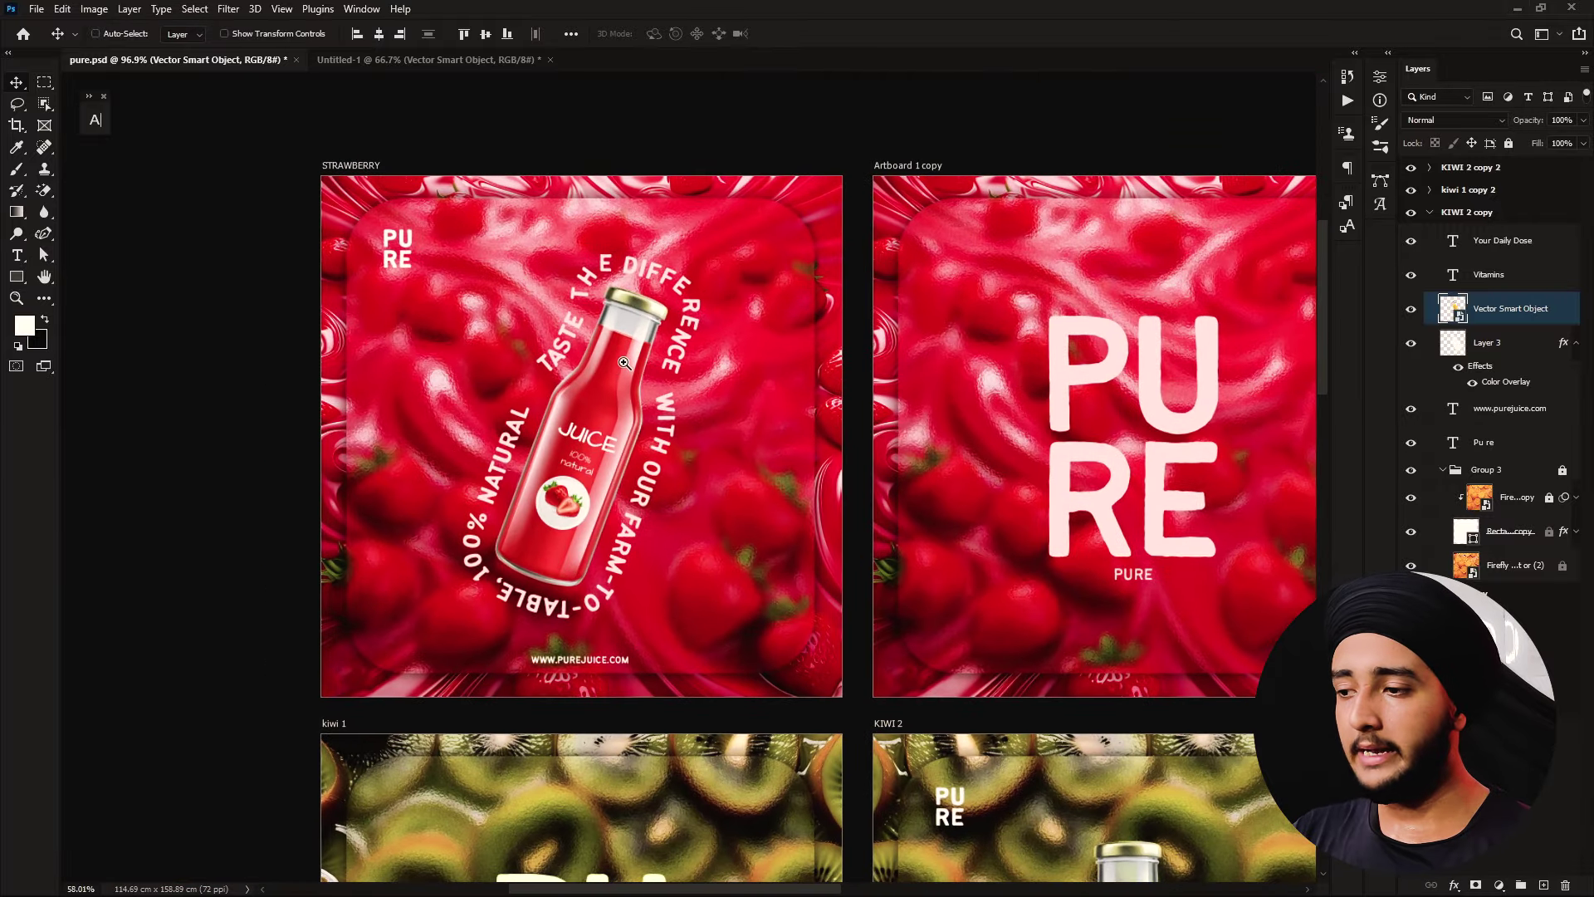
click(432, 61)
key(alt+Tab)
key(alt+Tab)
drag(989, 879, 724, 515)
Commit the strawberry image placement and rasterize its layer
click(823, 34)
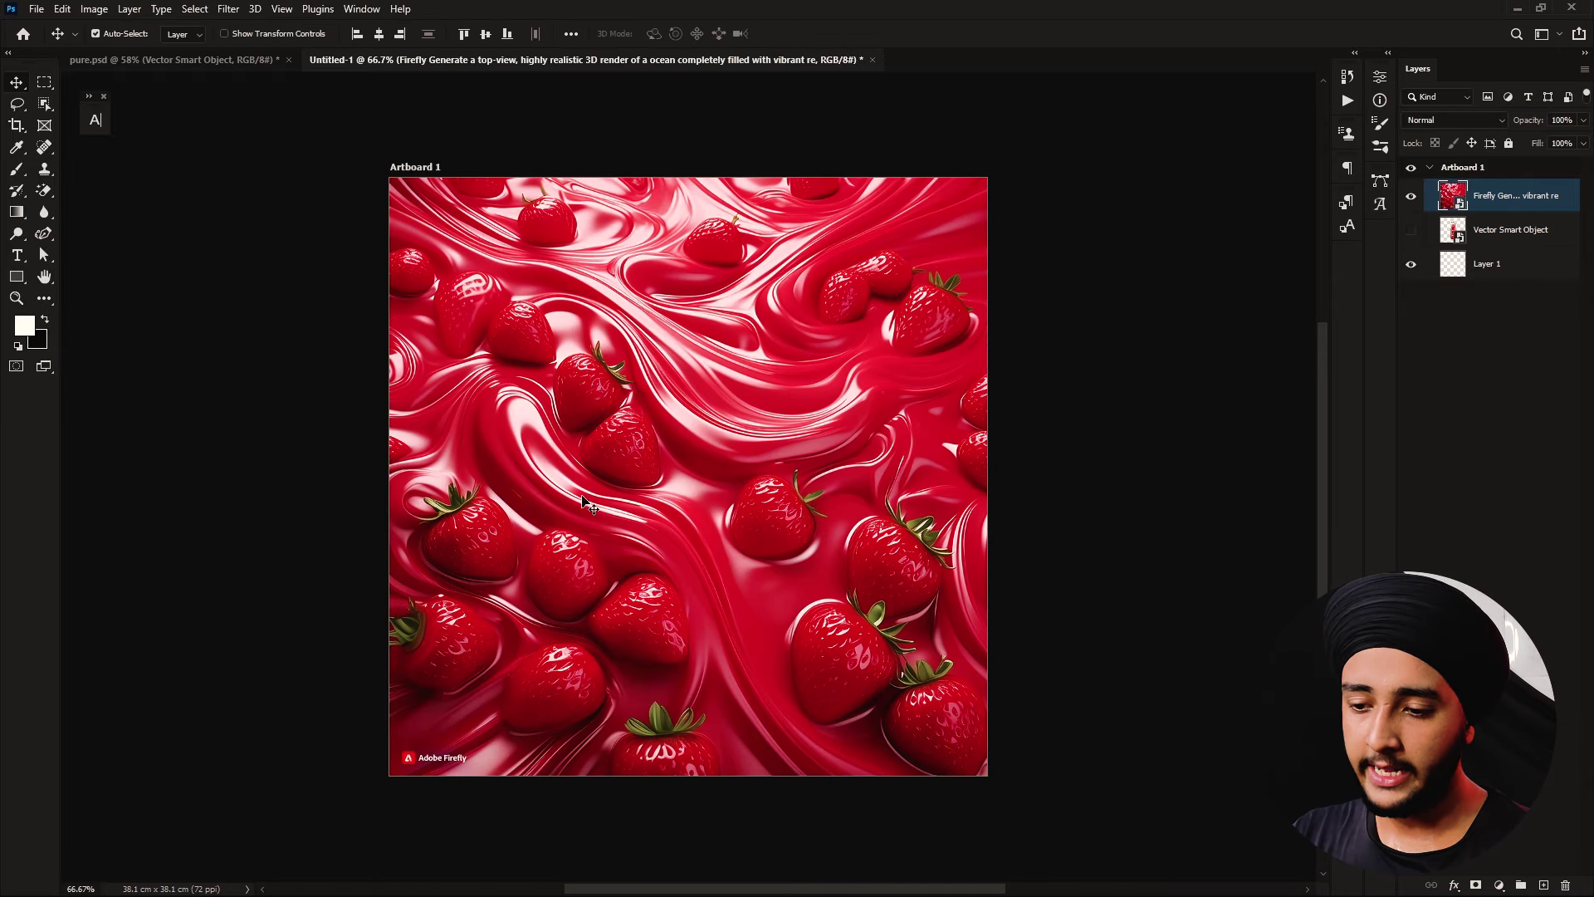
drag(420, 765, 564, 780)
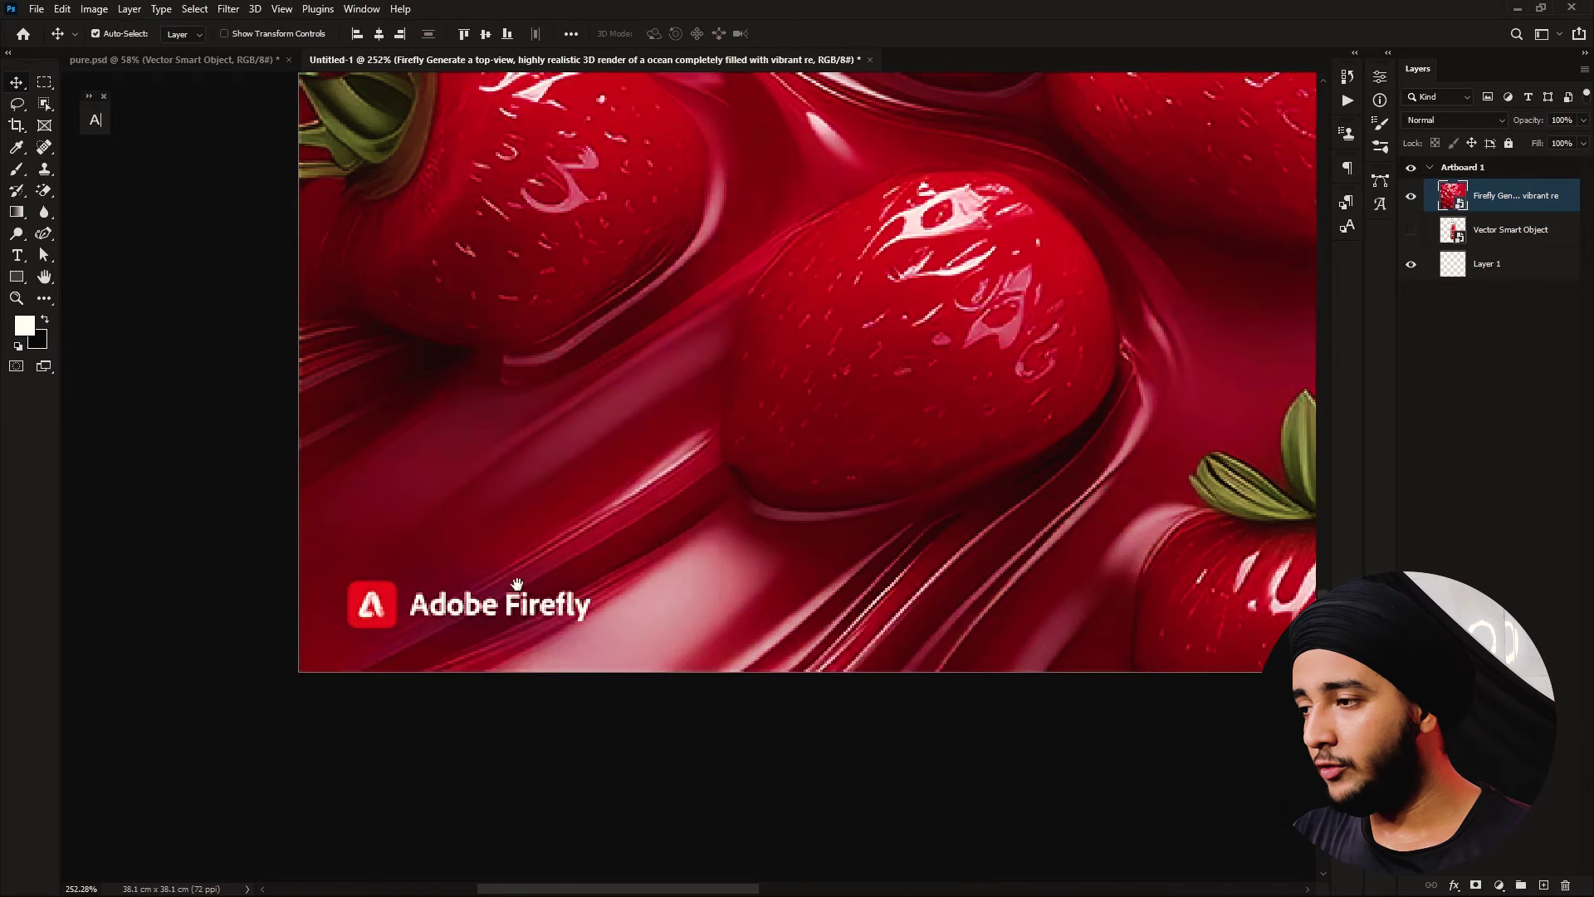
right_click(1504, 196)
click(1338, 486)
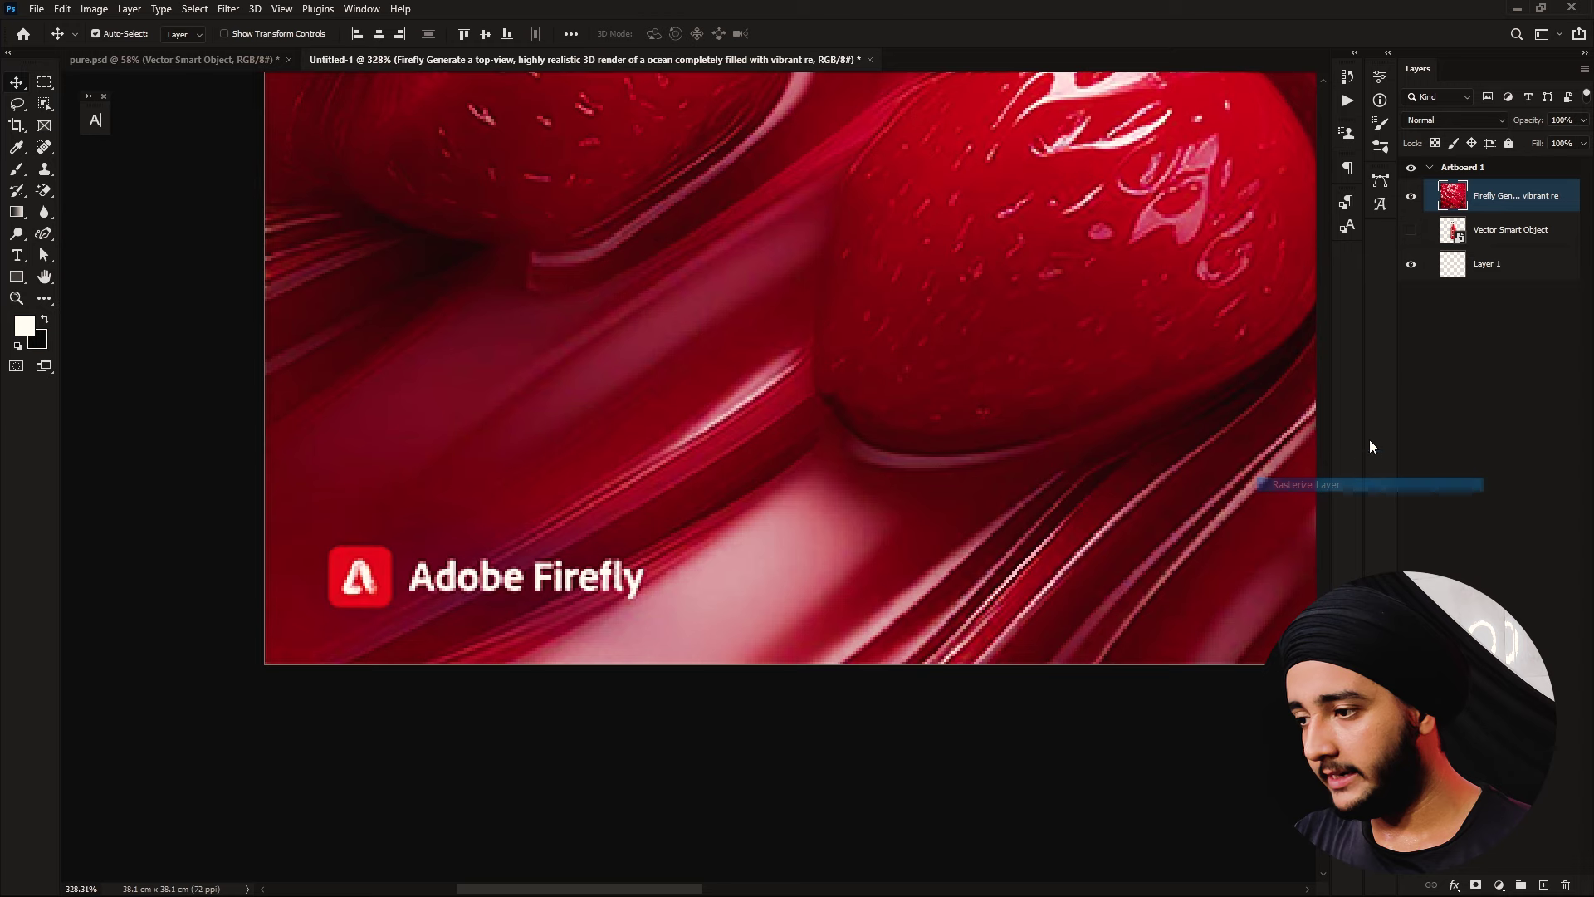
Erase the Adobe Firefly watermark using a rectangular selection and Content-Aware Fill
click(42, 88)
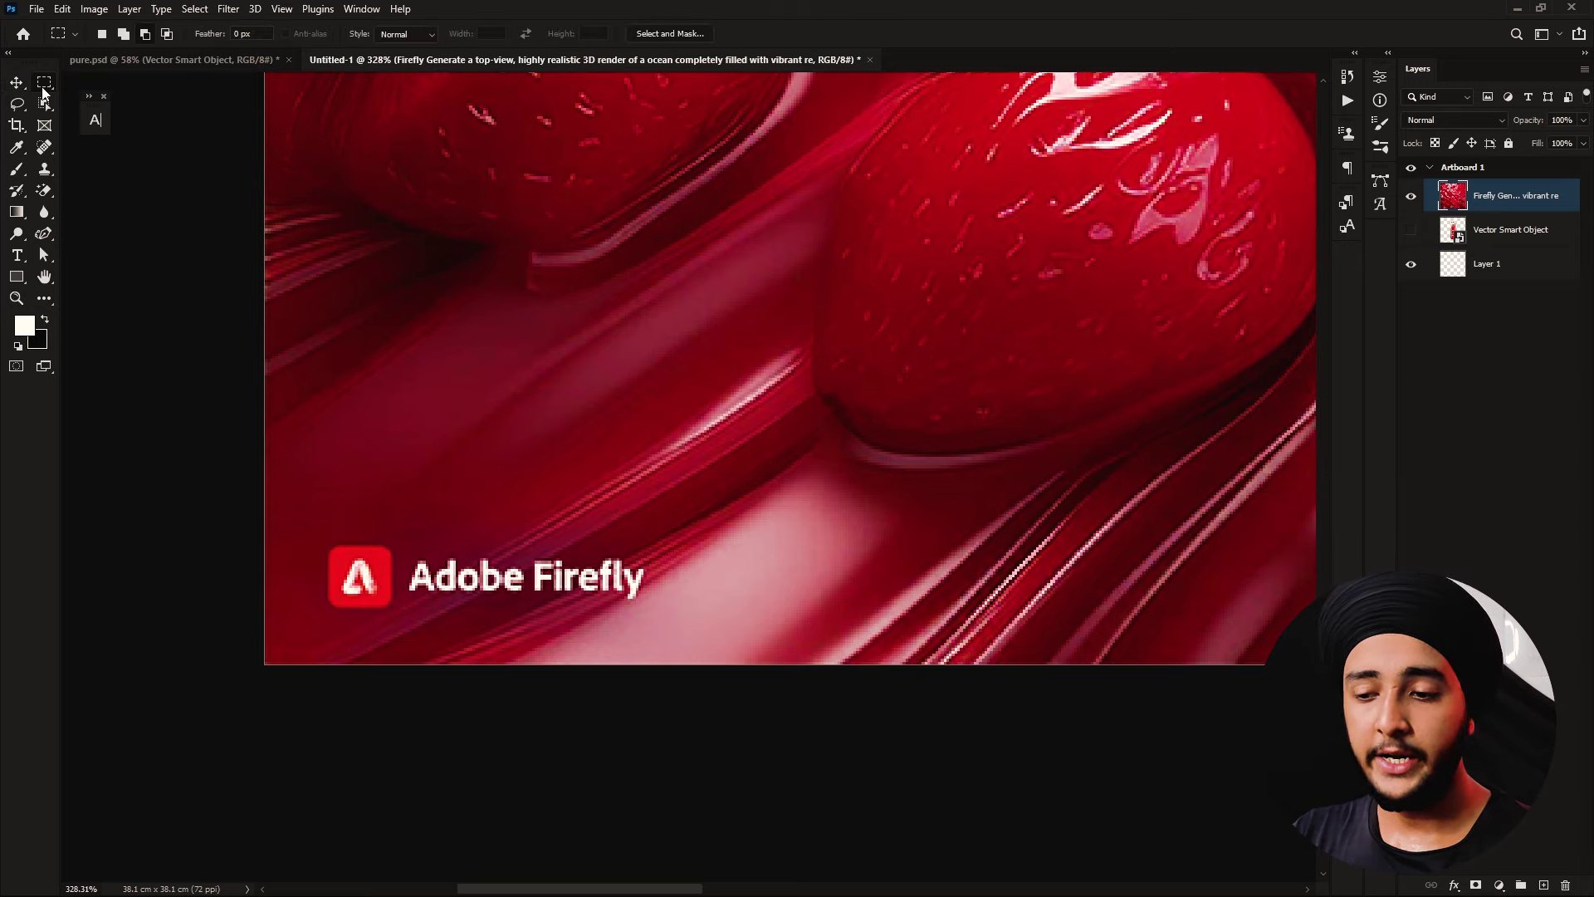
scroll(484, 541, up, 2)
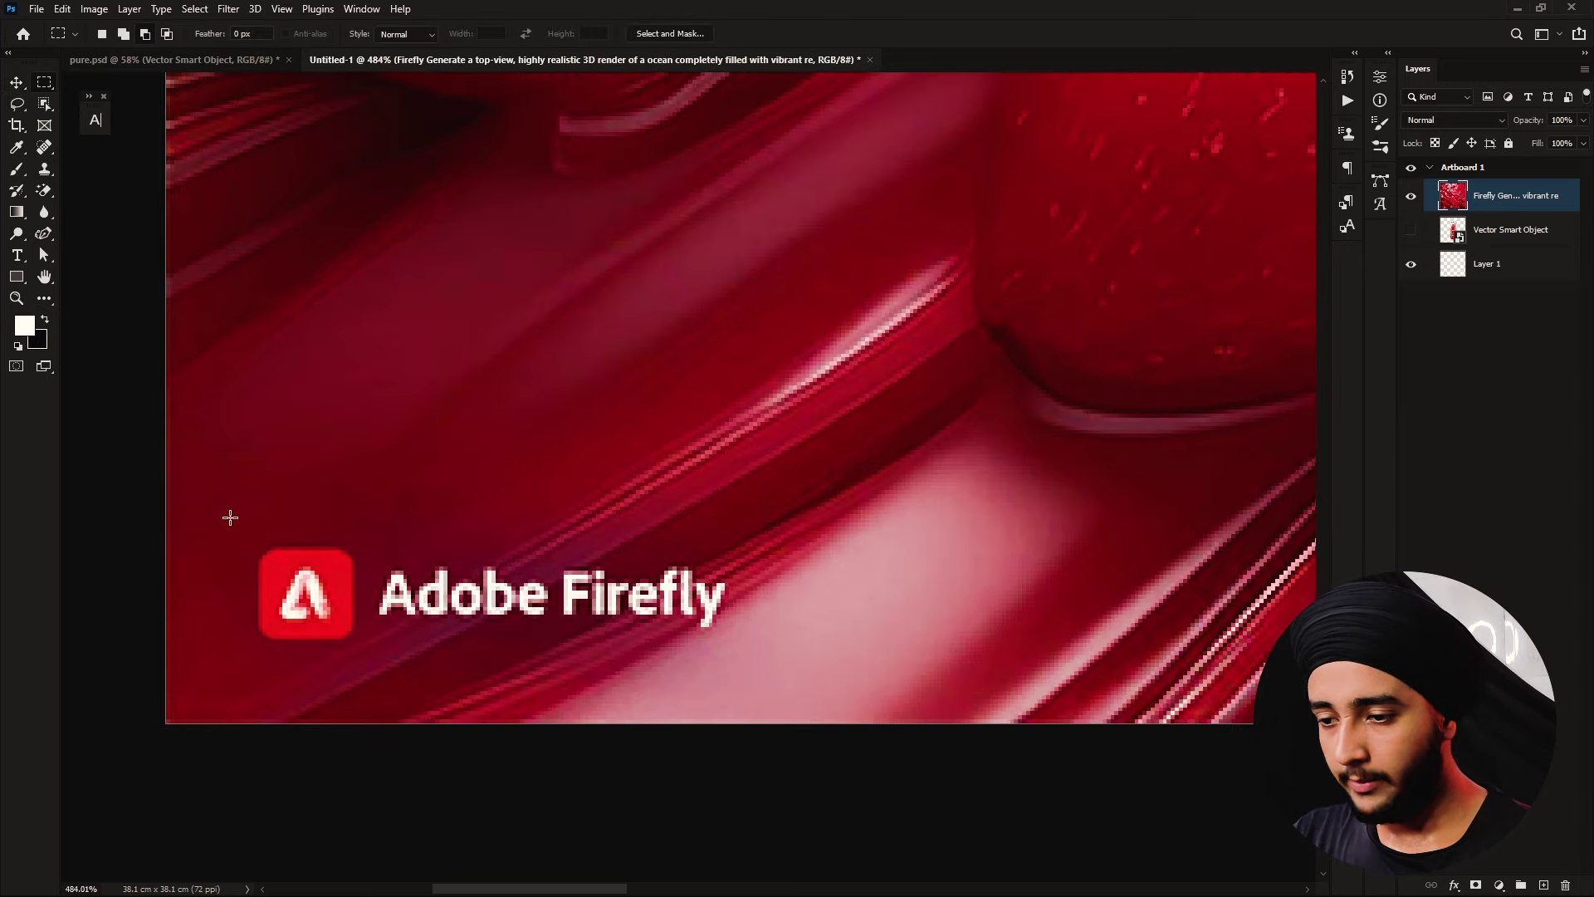
drag(227, 515, 773, 660)
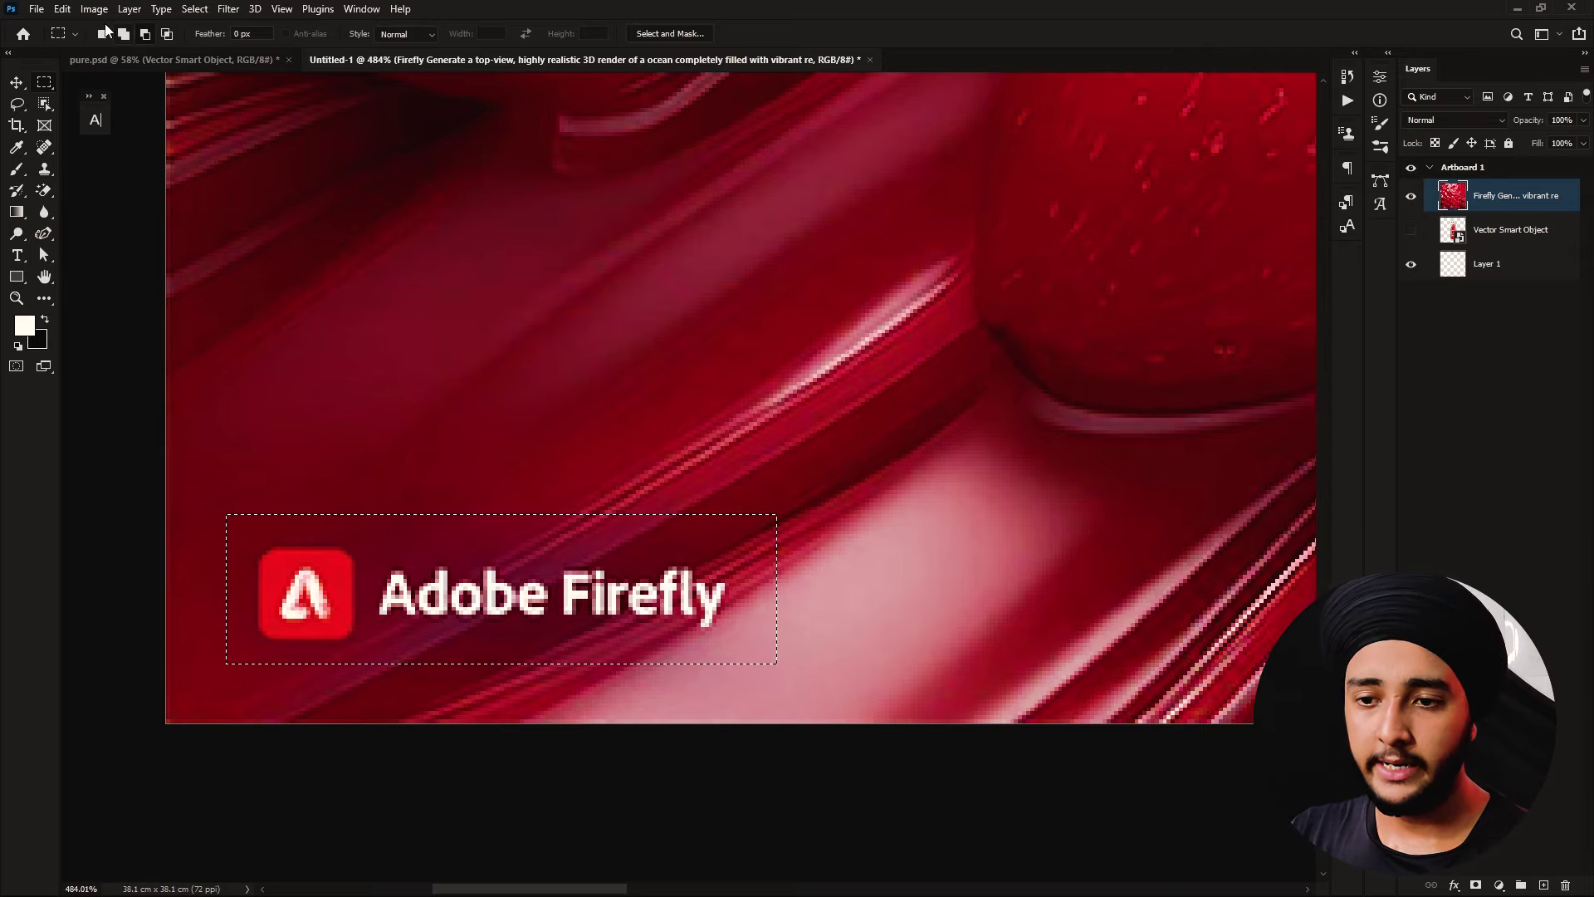
click(64, 8)
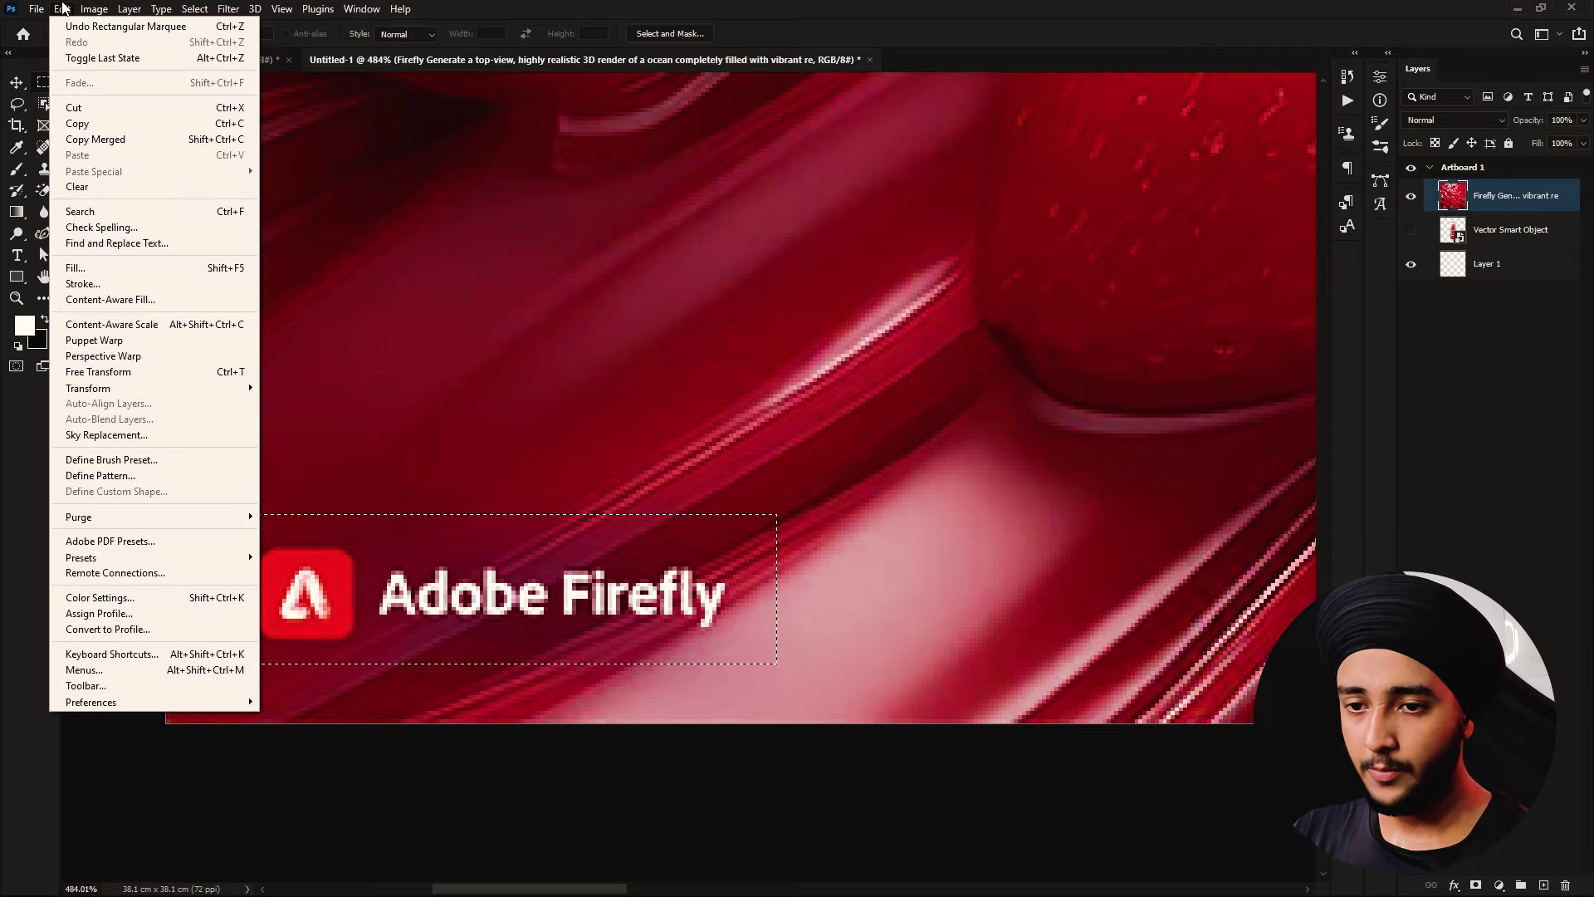
click(123, 300)
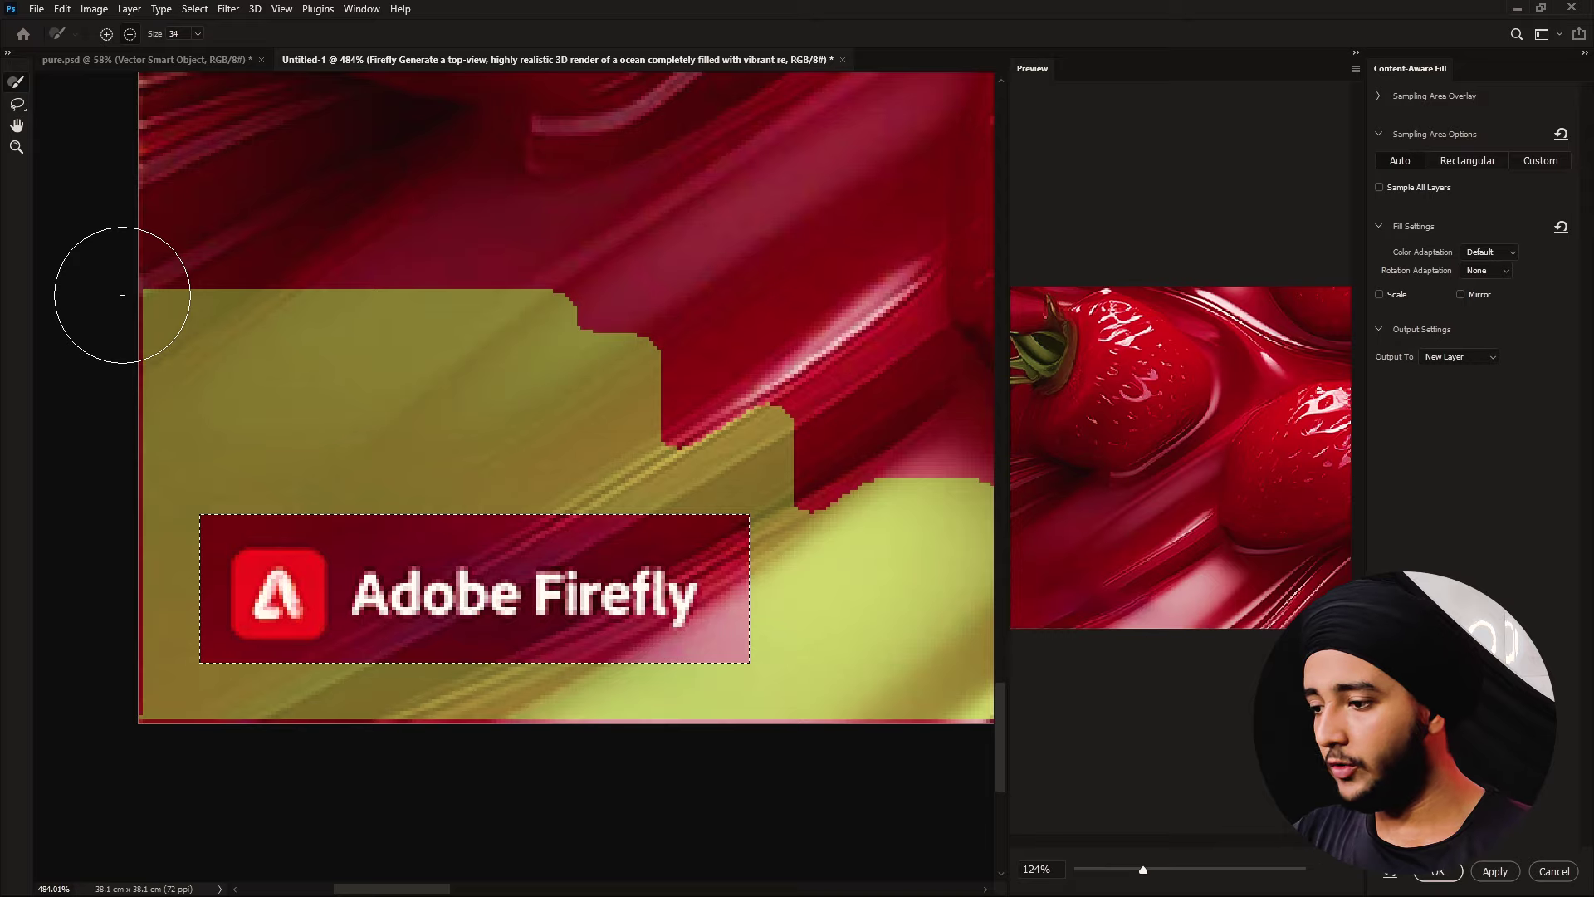
key(Return)
mouse_move(805, 468)
mouse_down()
mouse_move(532, 456)
mouse_move(714, 376)
mouse_up()
click(264, 60)
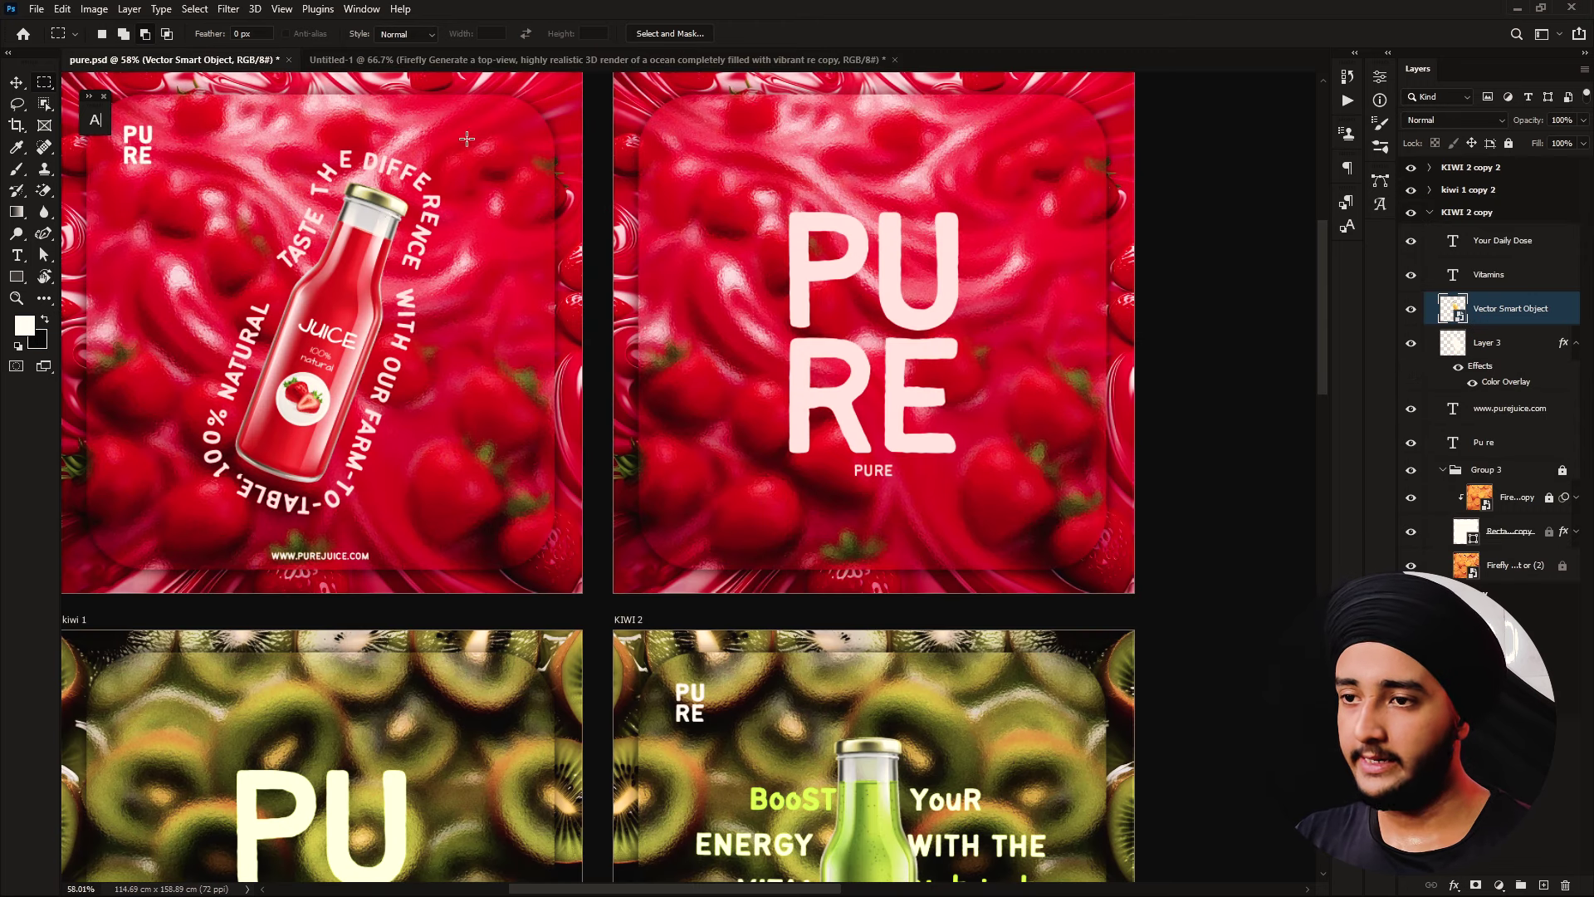
Draw a large rectangle over the strawberry background in Untitled-1
click(546, 60)
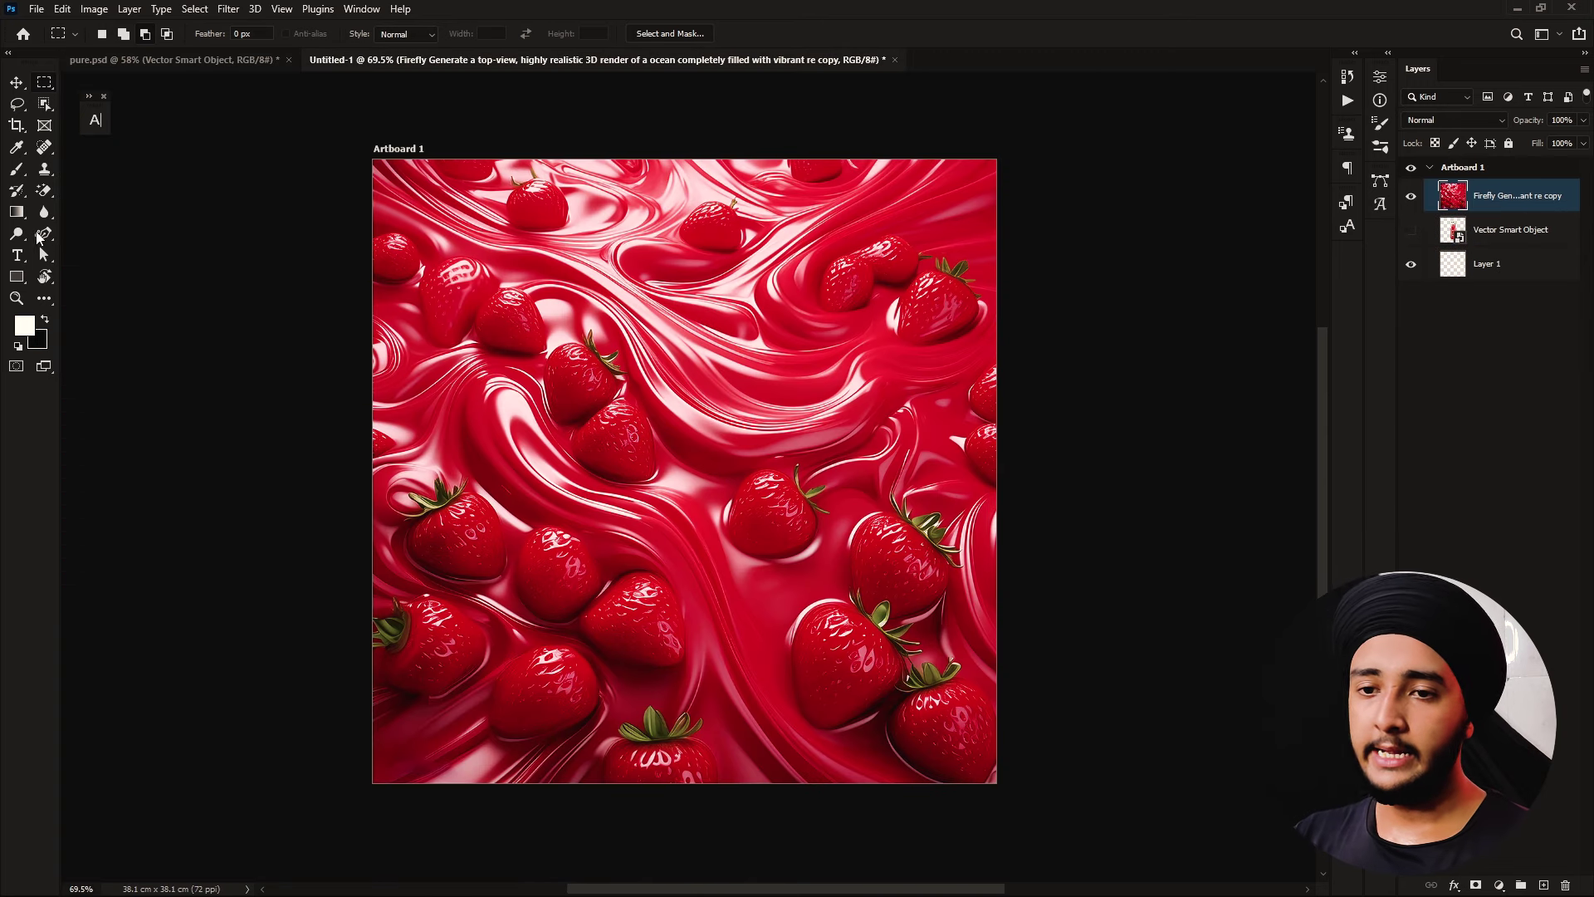
key(u)
right_click(16, 277)
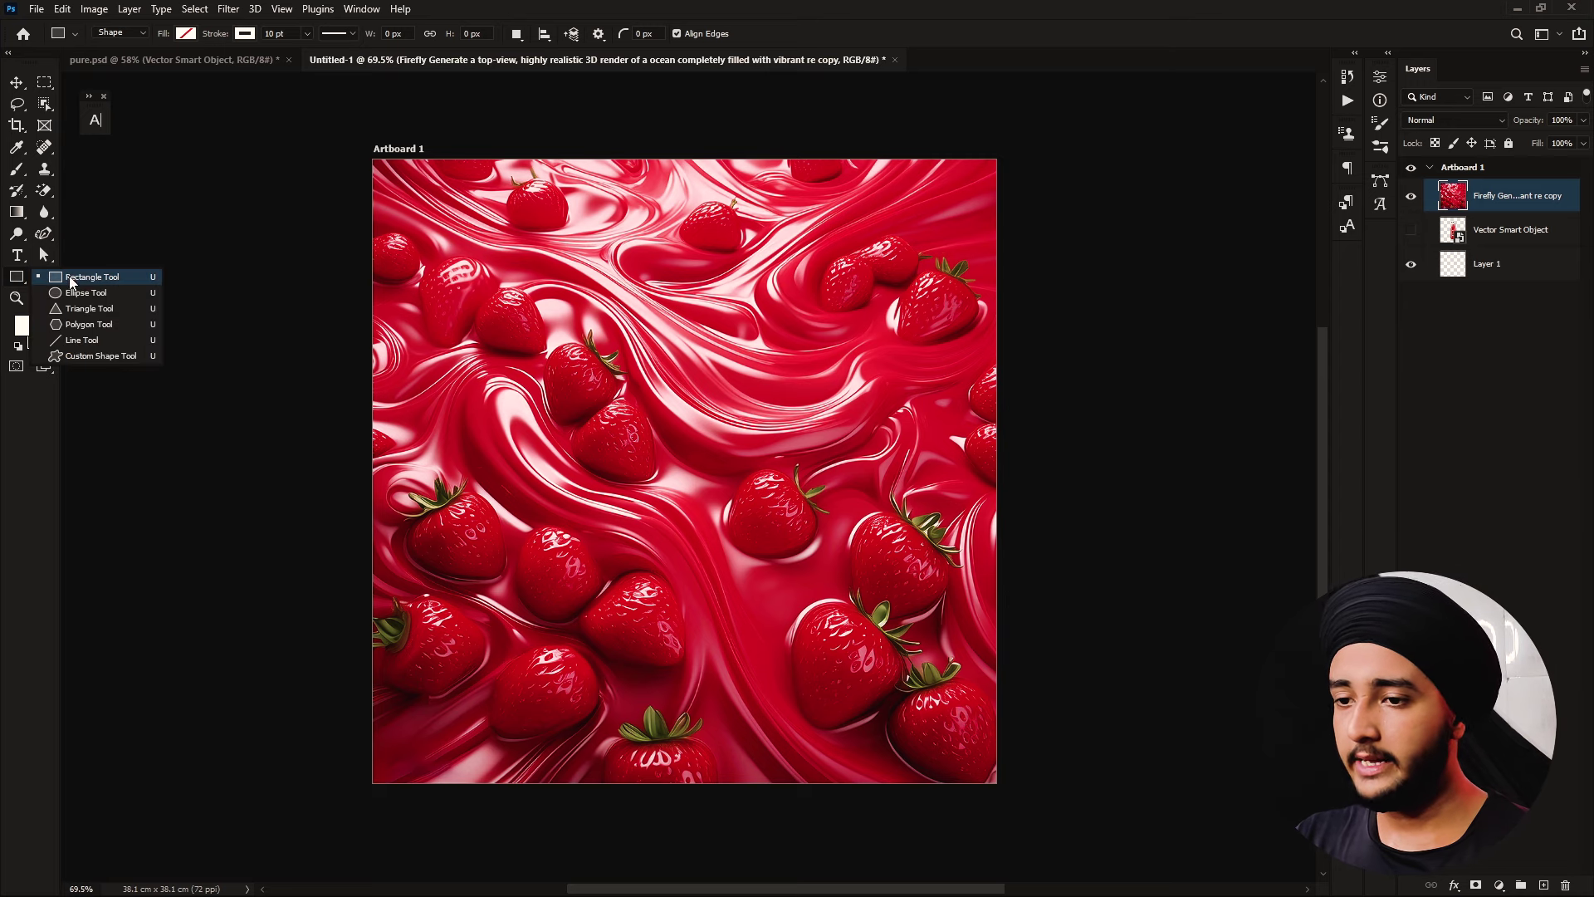
click(70, 282)
mouse_move(295, 184)
mouse_down()
mouse_move(832, 688)
mouse_move(830, 732)
mouse_up()
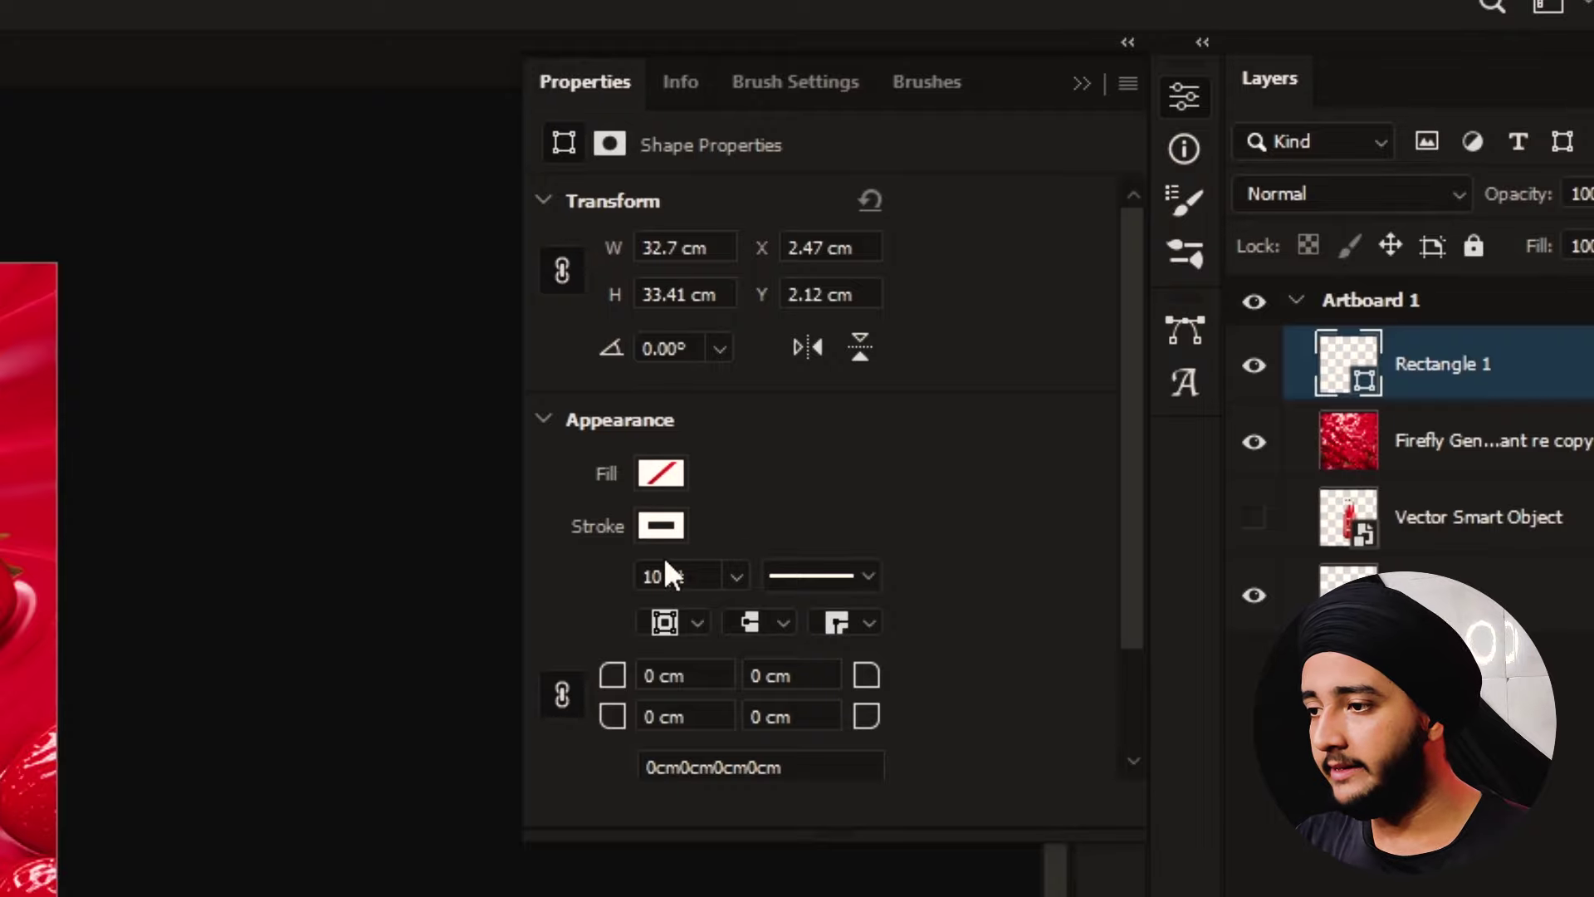
Give the rectangle no stroke, a cream fill and 4.55 cm rounded corners
click(661, 525)
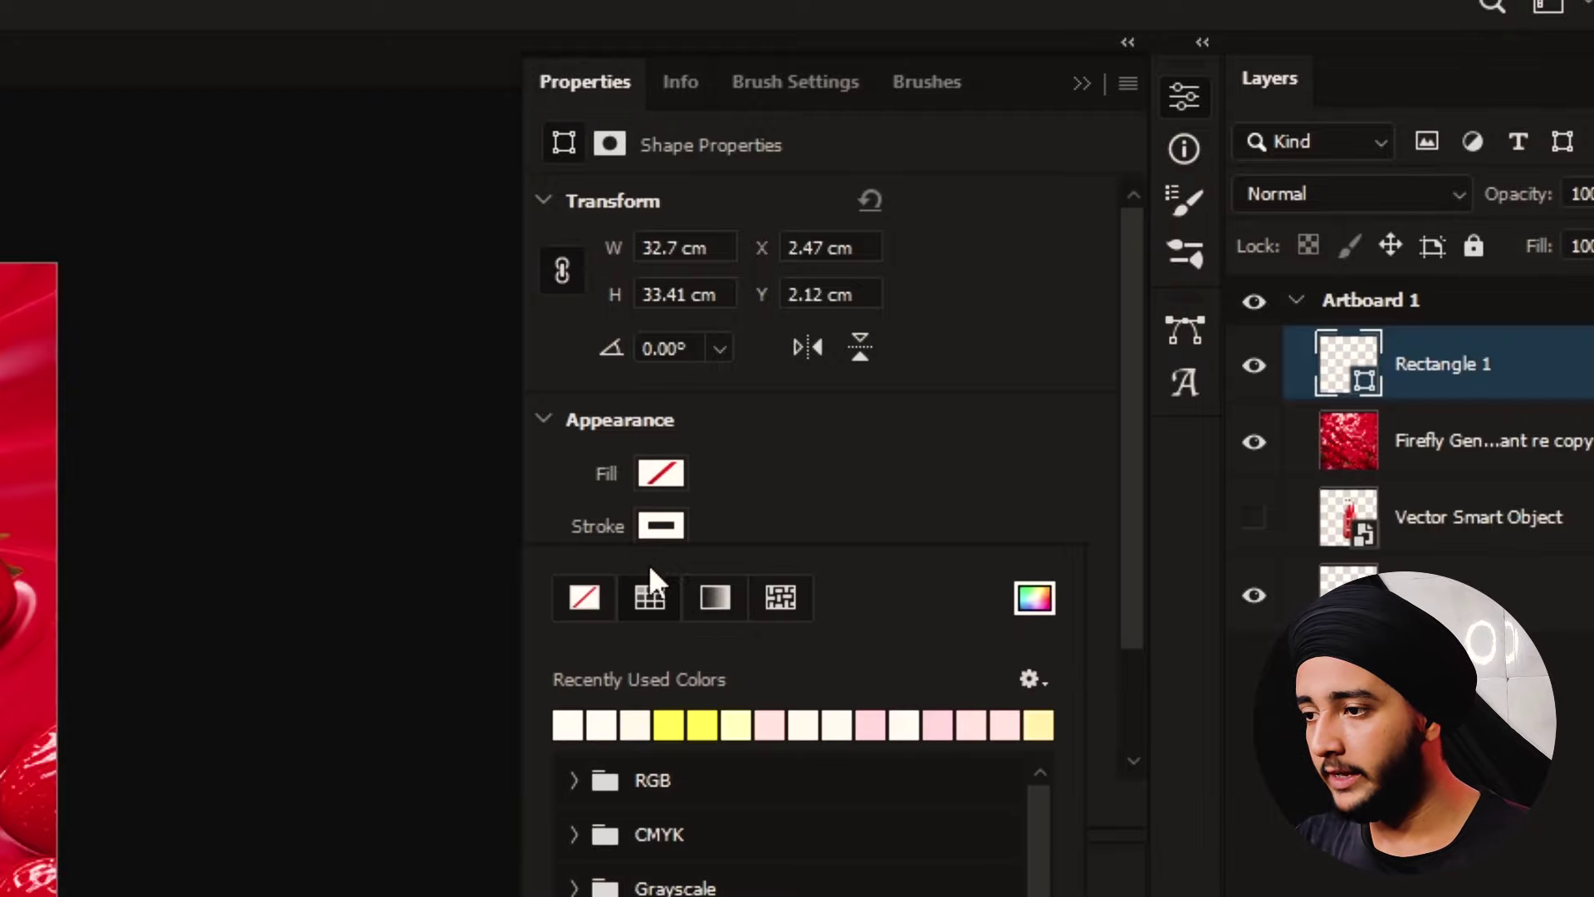
click(581, 598)
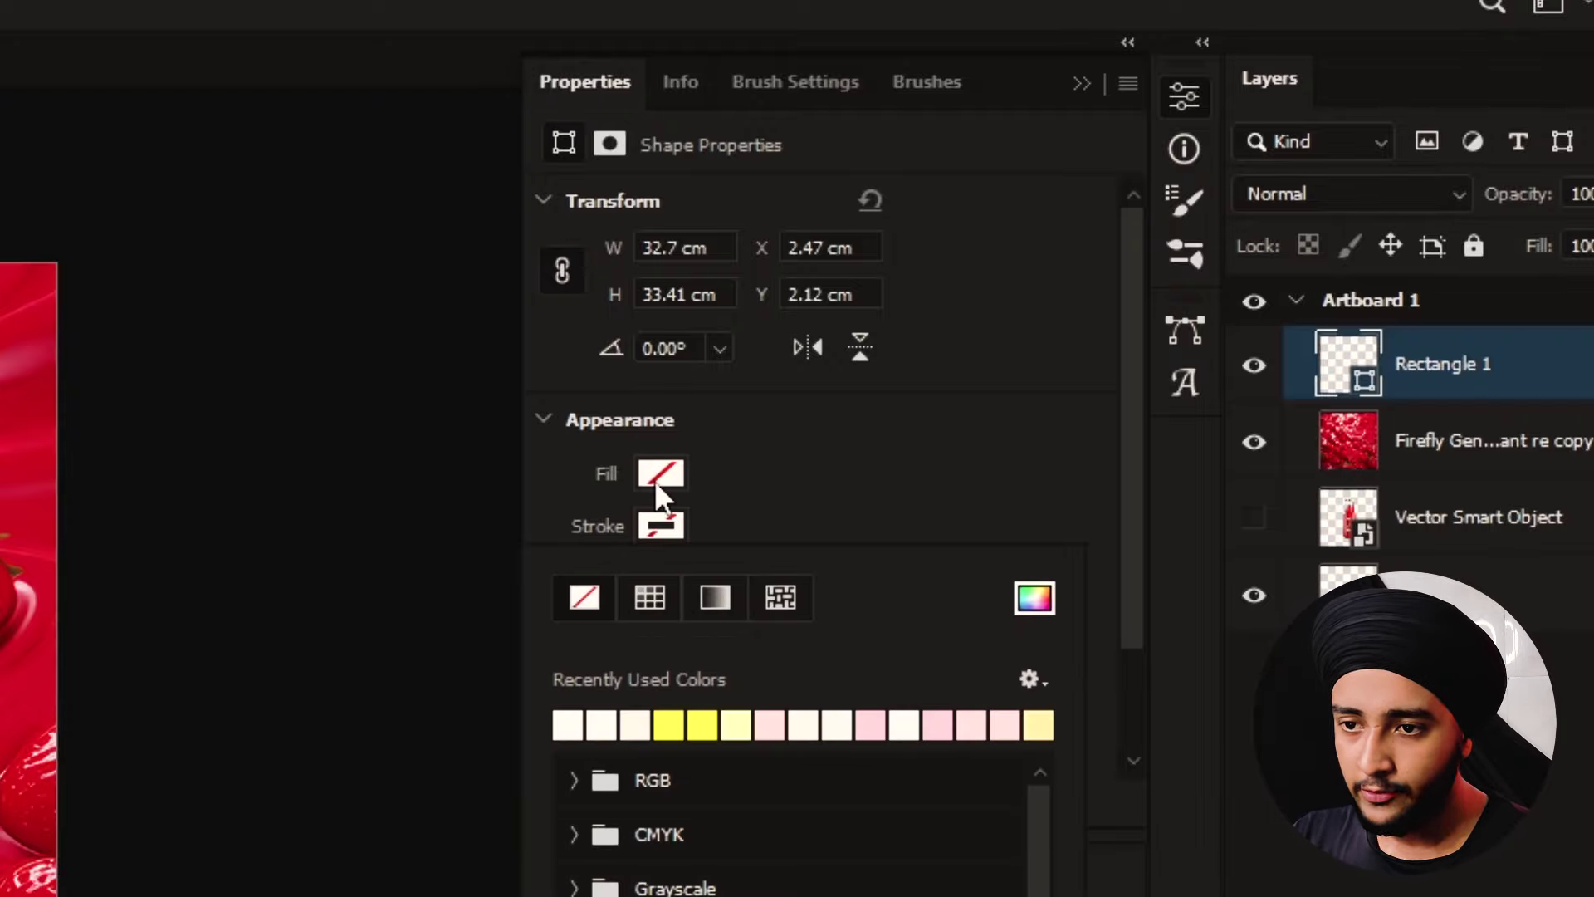
click(654, 480)
click(573, 673)
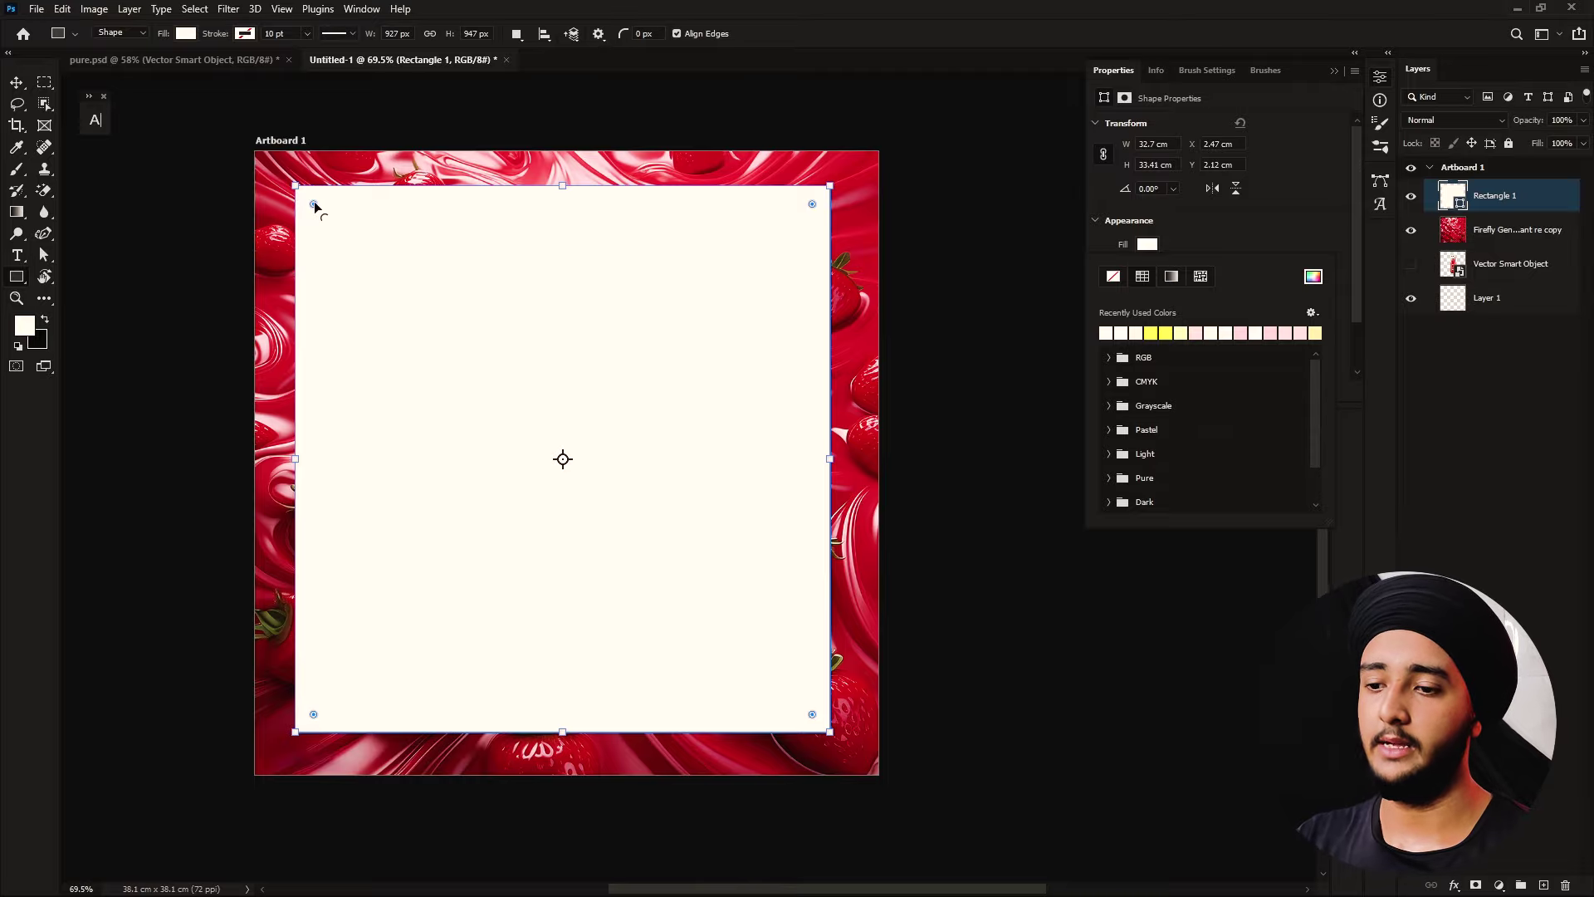
drag(314, 204, 371, 259)
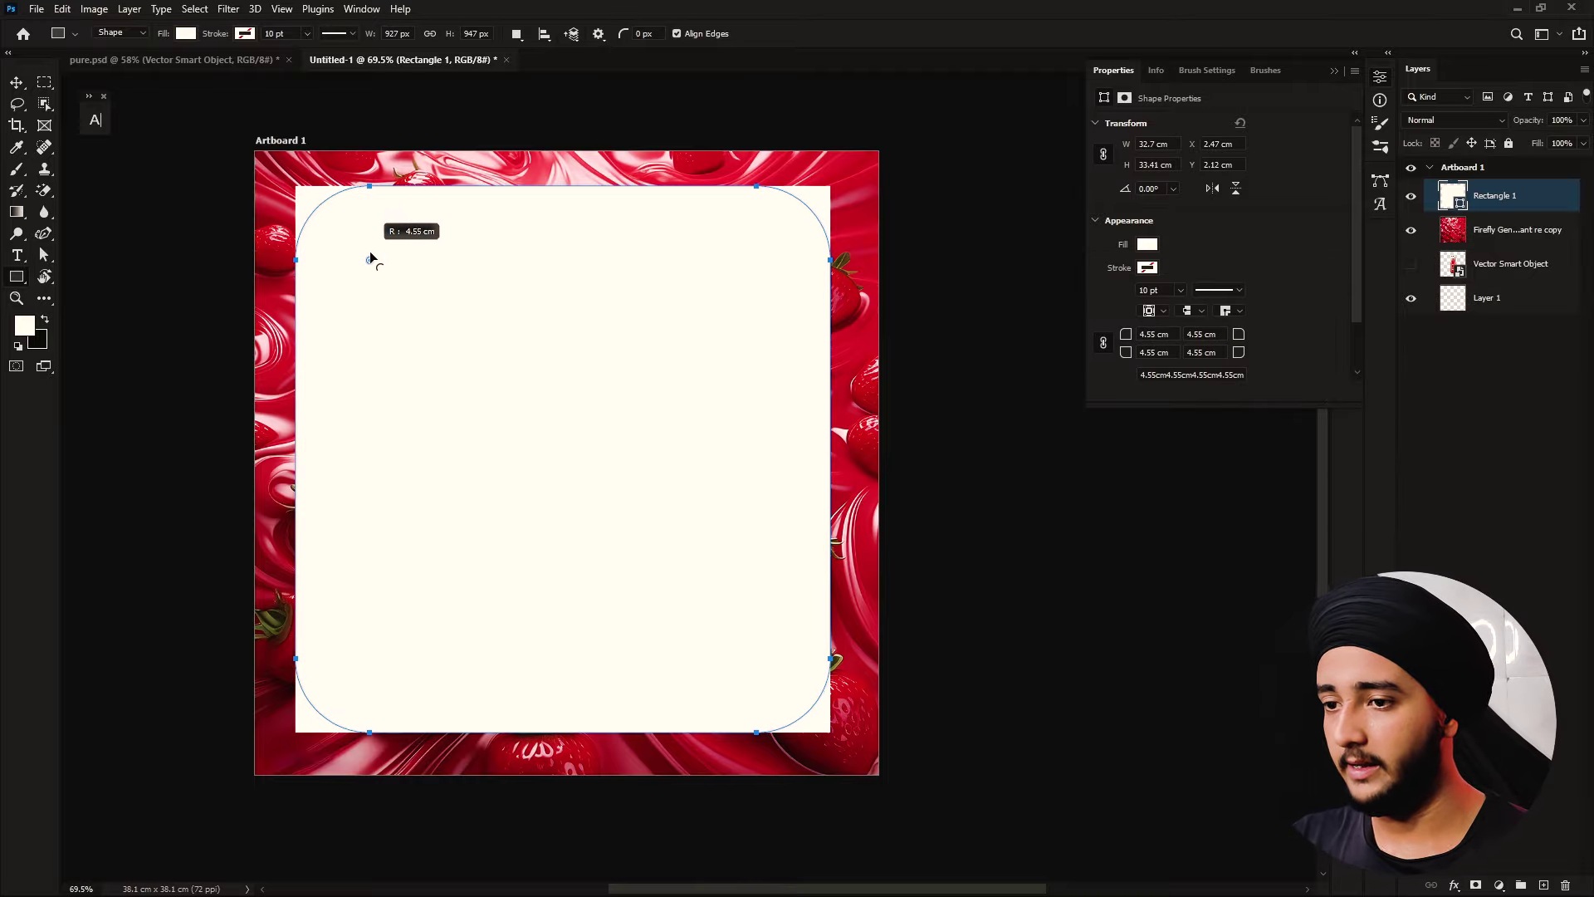
Duplicate the strawberry background, move the copy above Rectangle 1 and clip it inside
click(1495, 240)
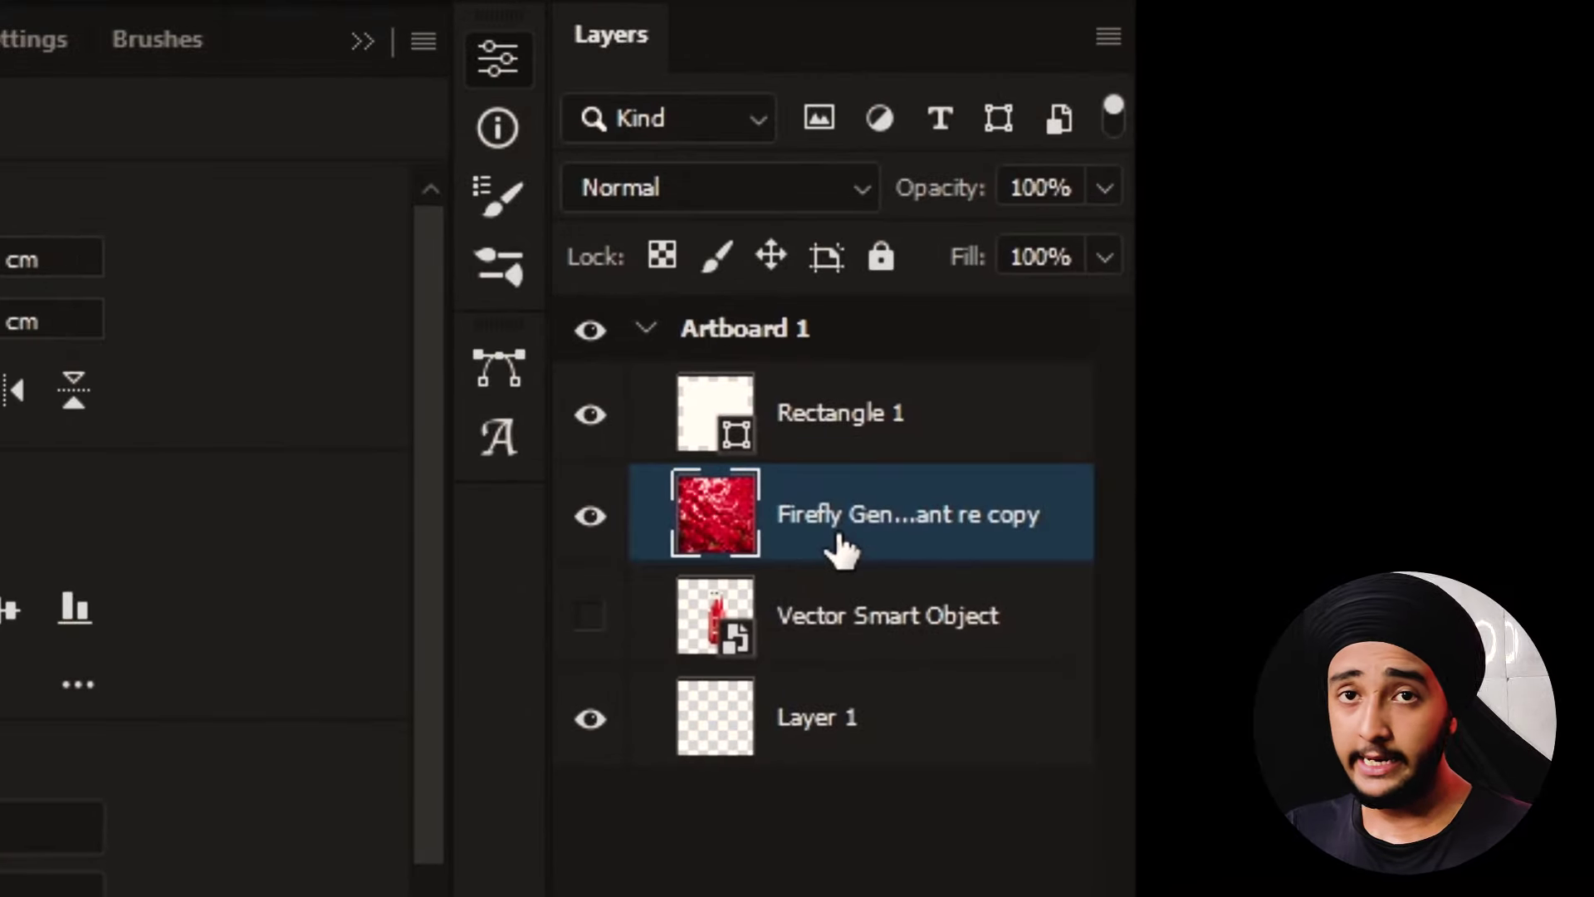
key(ctrl+j)
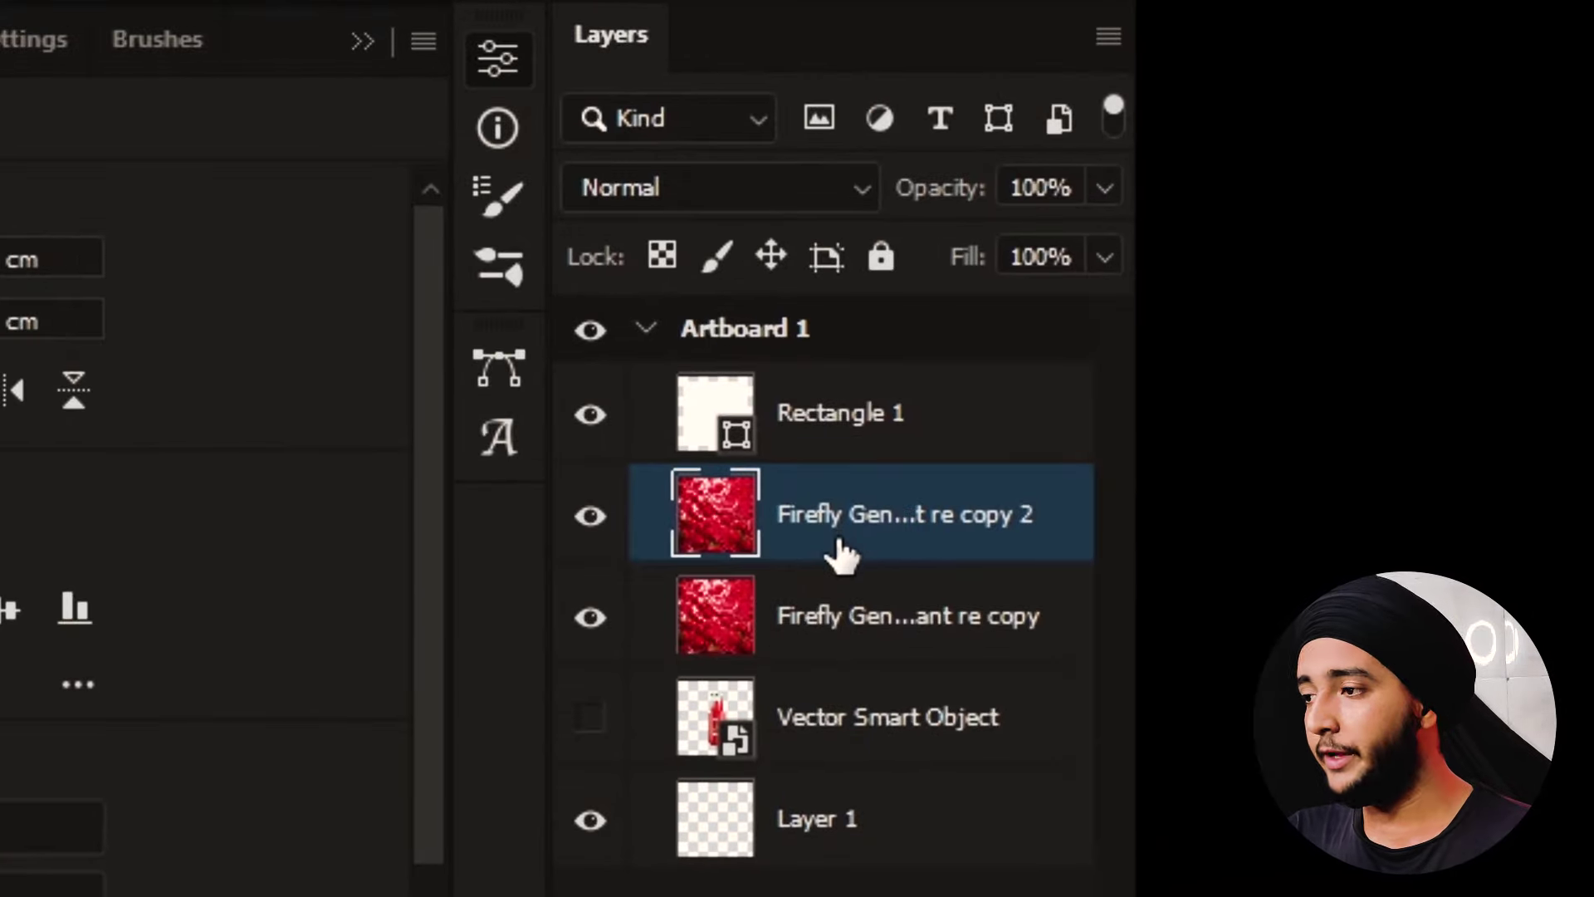
drag(889, 509, 889, 370)
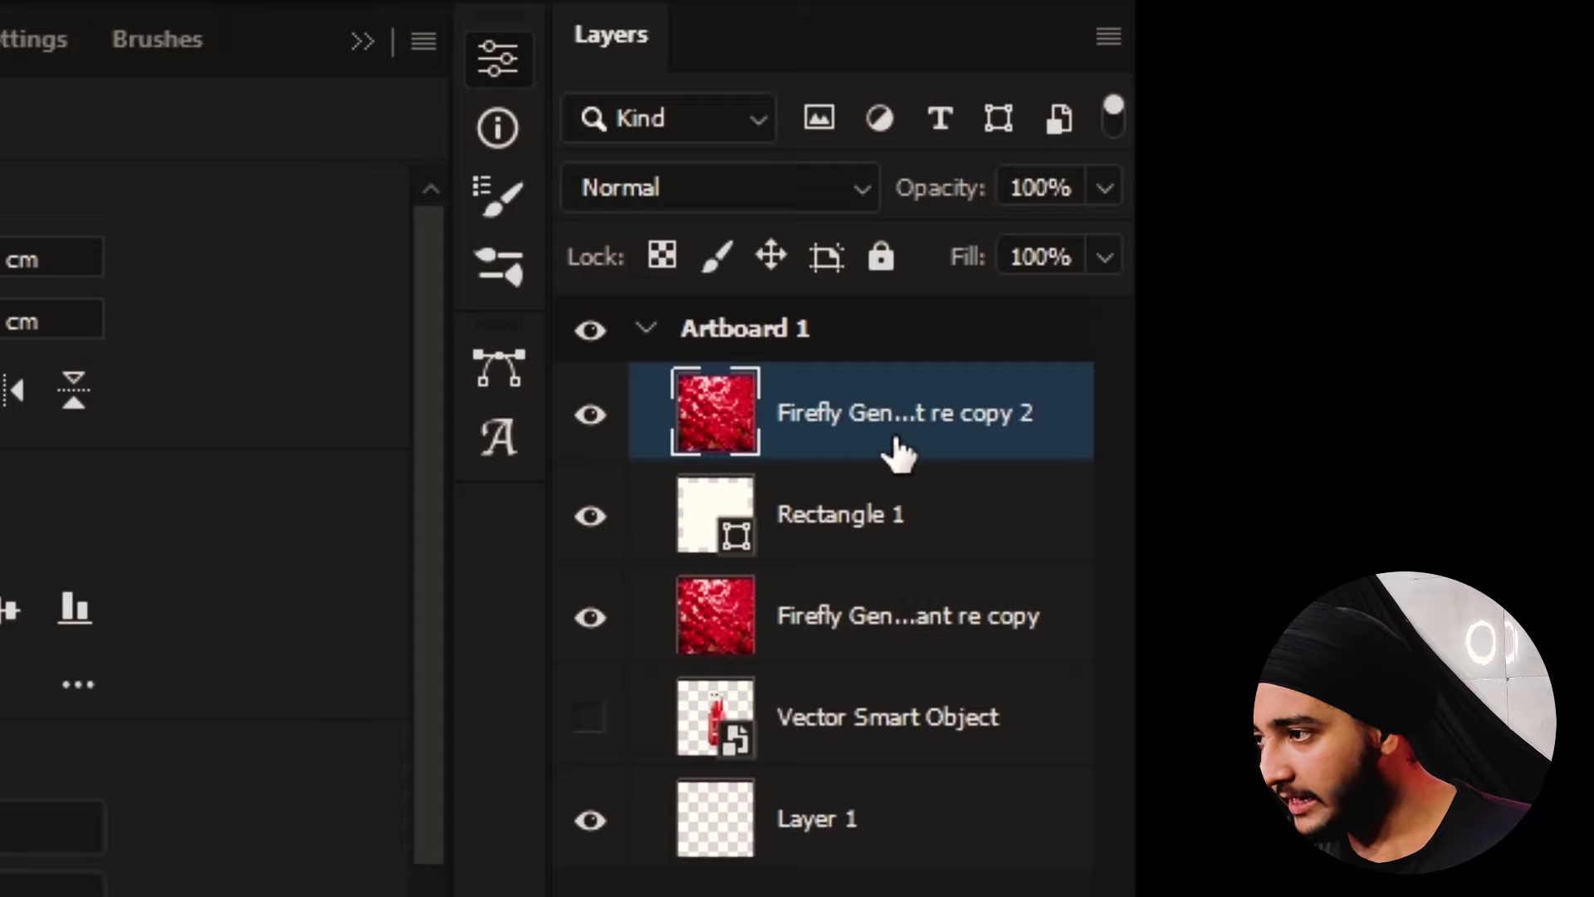
drag(914, 507, 910, 454)
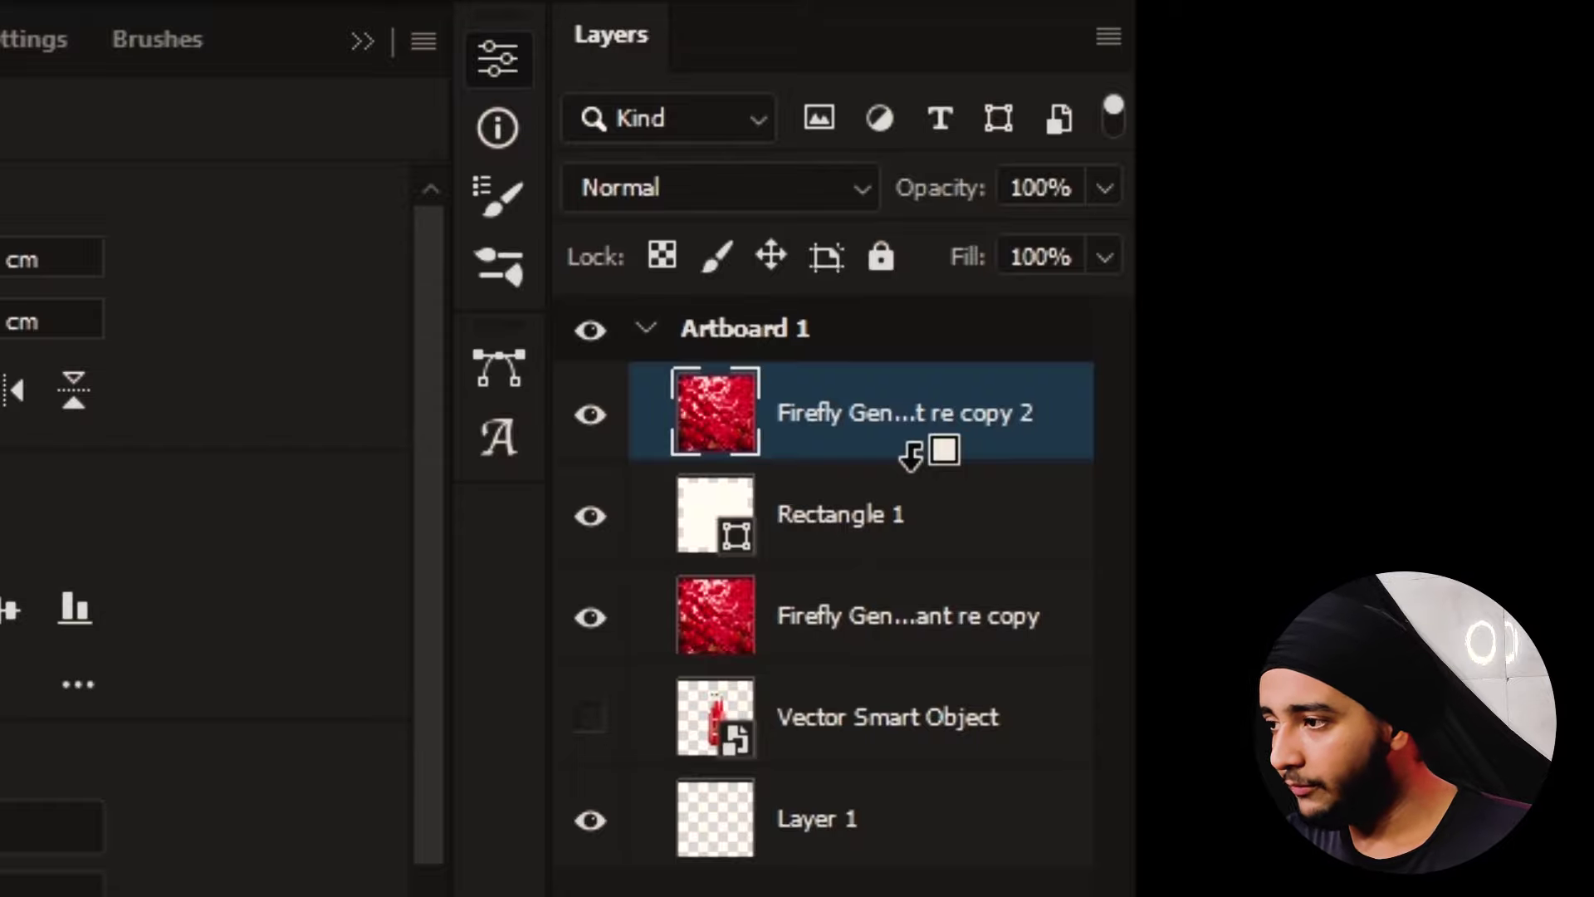
alt+click(911, 454)
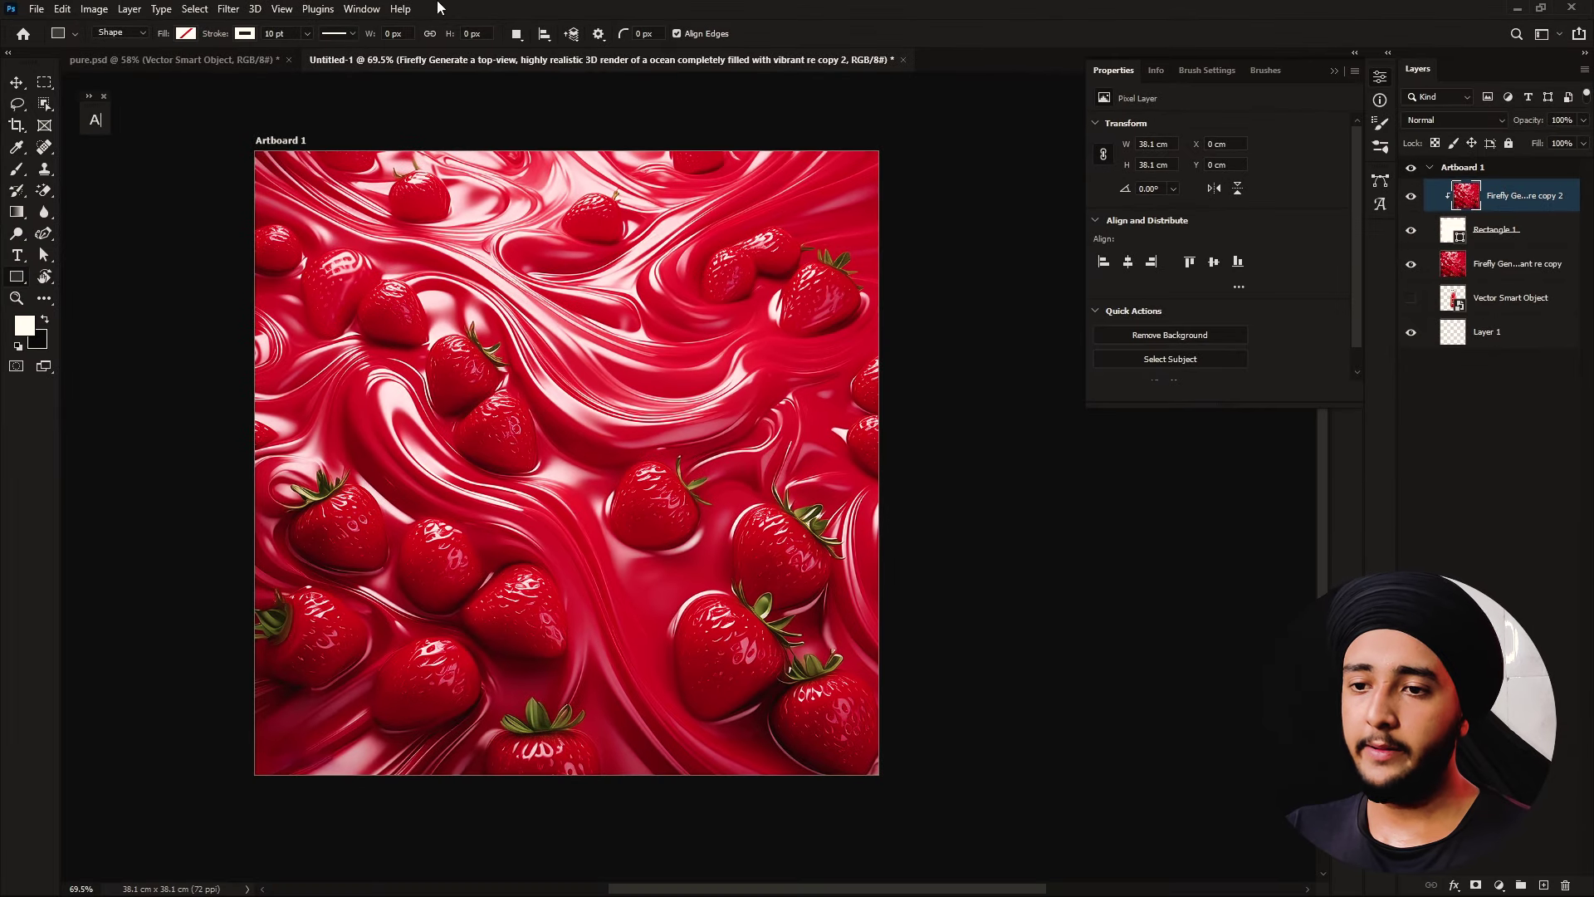
Apply a 7.8-pixel Gaussian Blur to the clipped strawberry copy
click(233, 11)
mouse_move(249, 220)
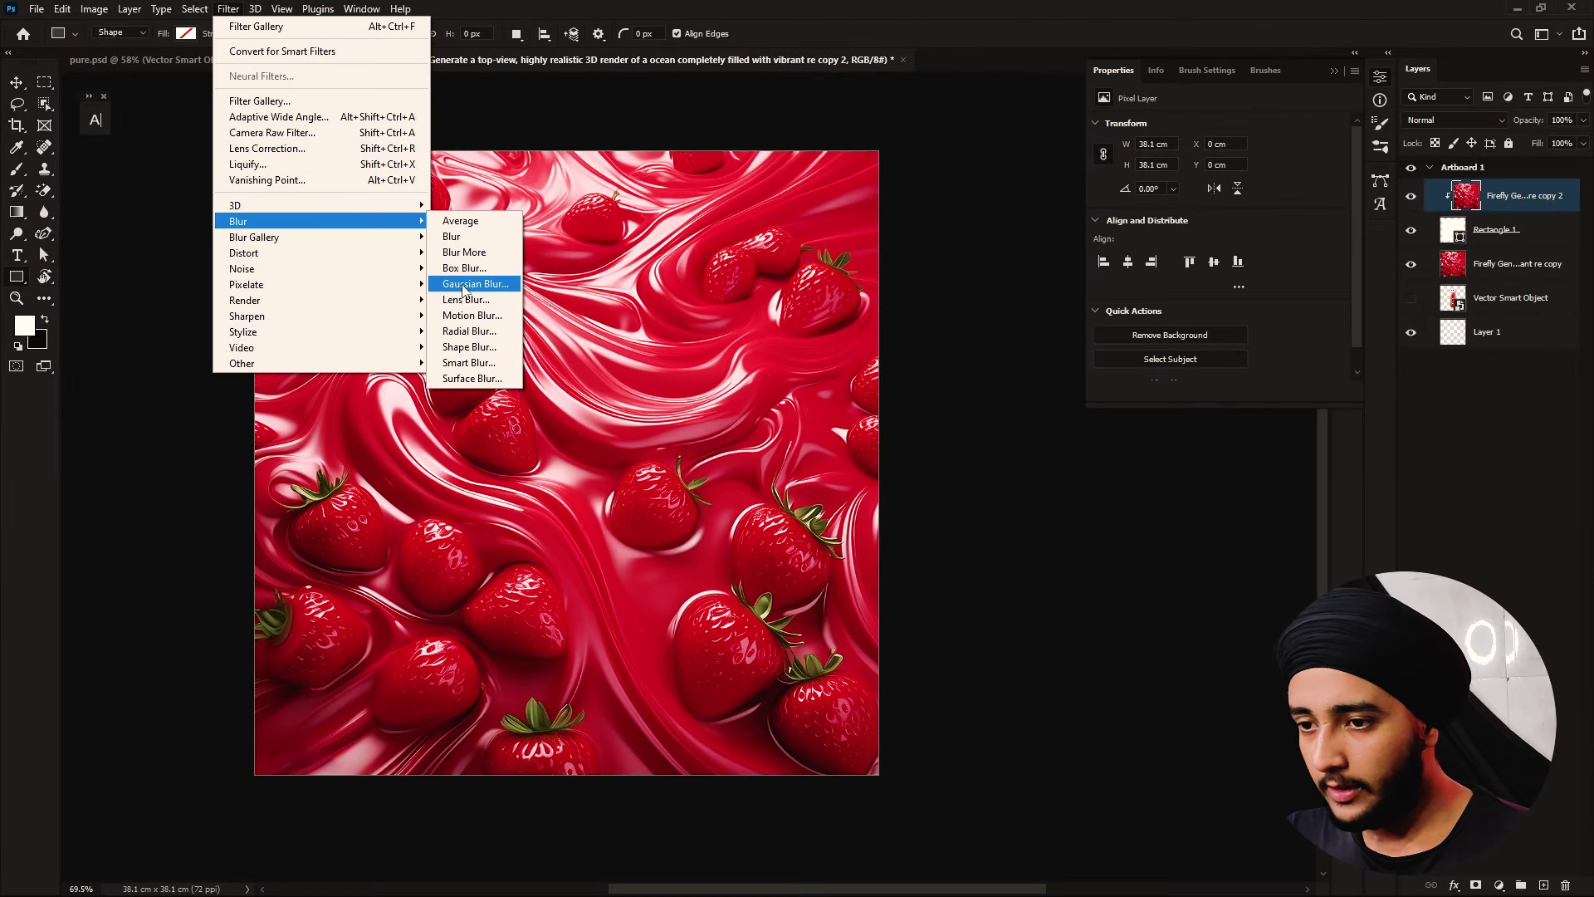
click(462, 286)
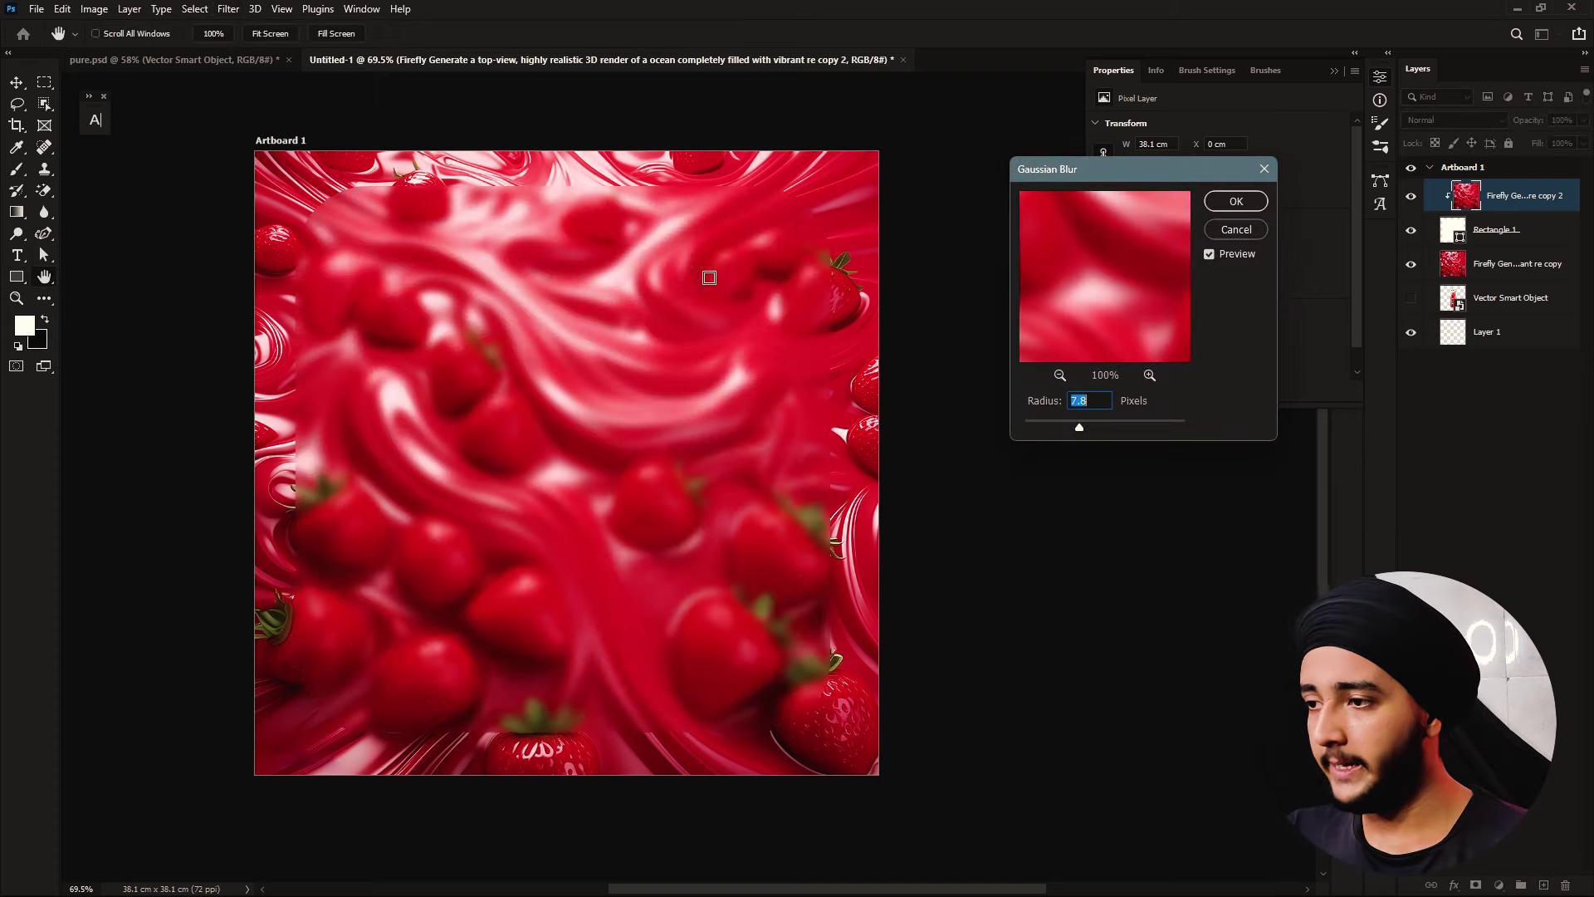
click(1236, 201)
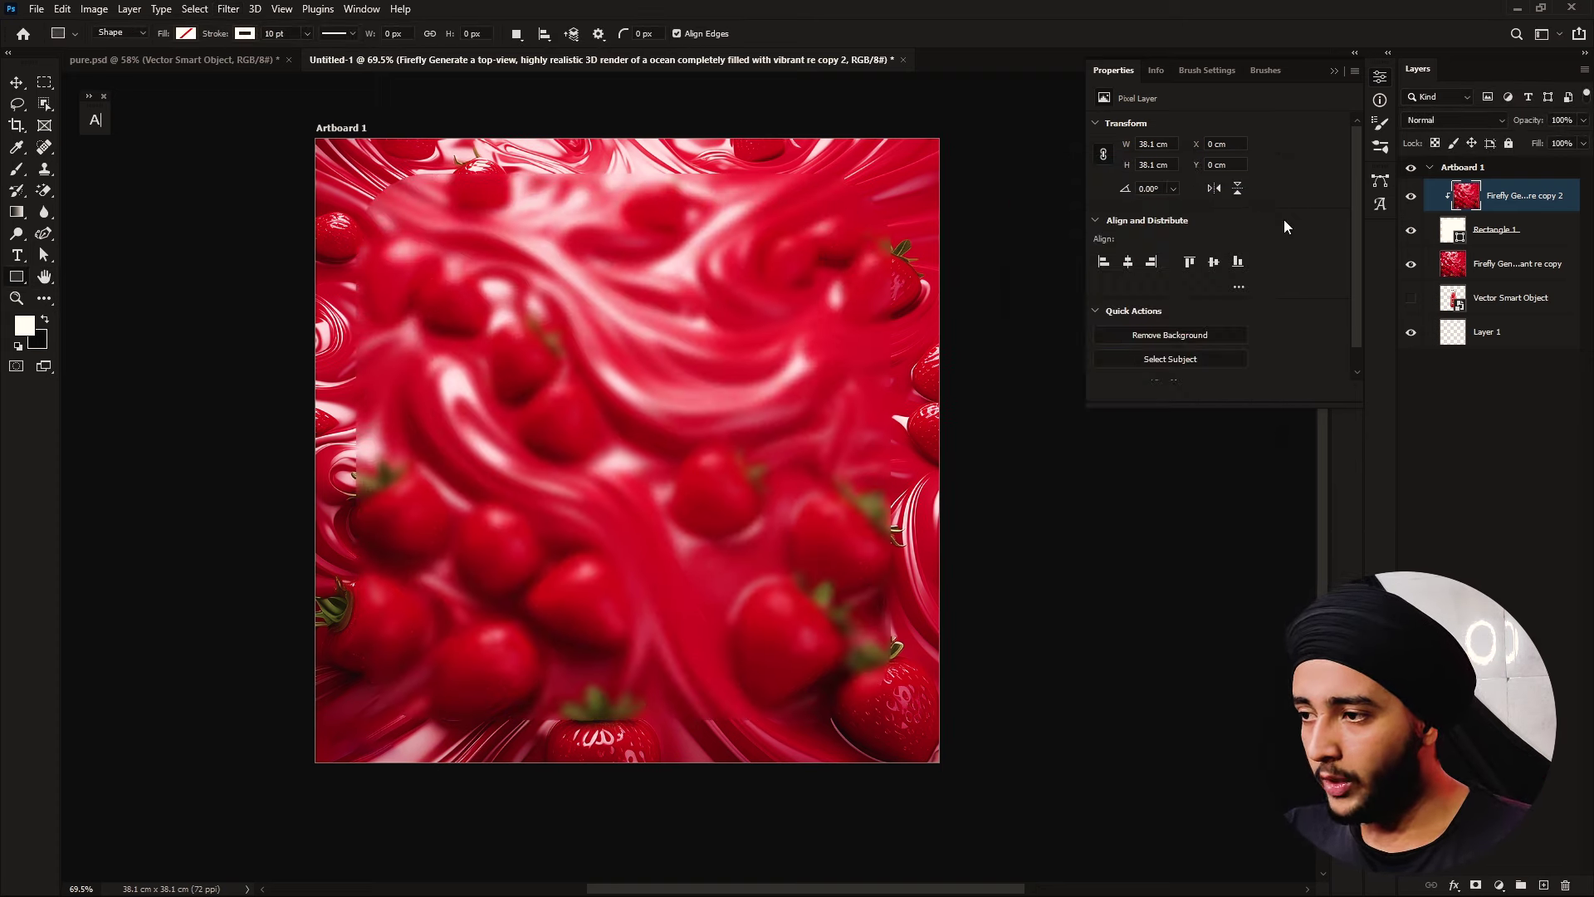
click(226, 10)
mouse_move(244, 269)
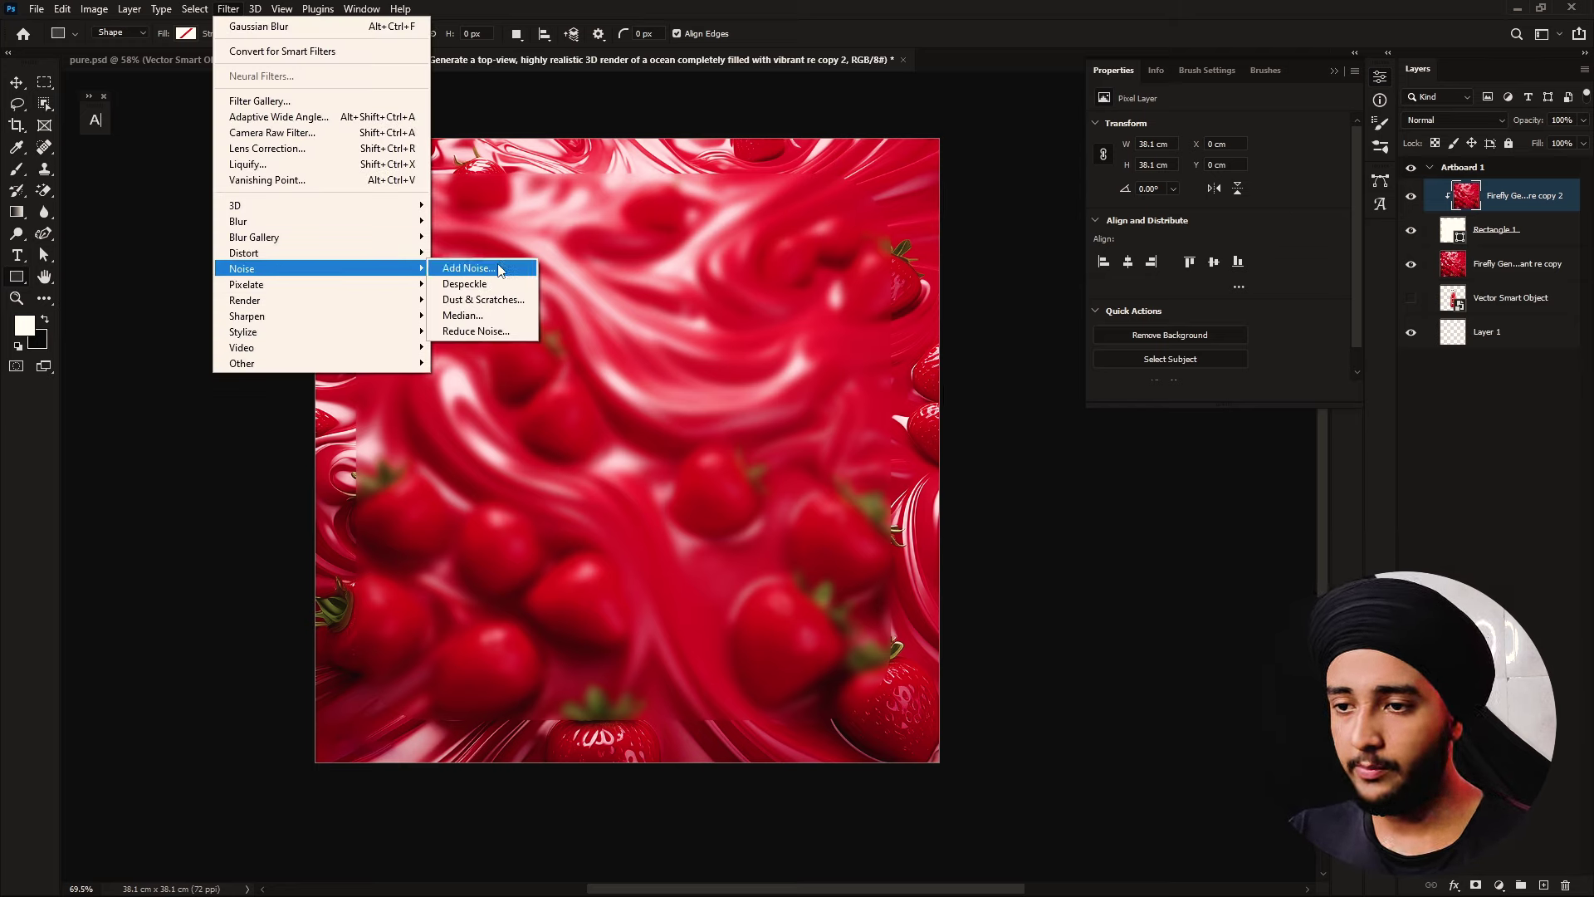
Add a fine grain to the strawberry copy with the Add Noise filter
click(469, 268)
drag(817, 166, 1138, 133)
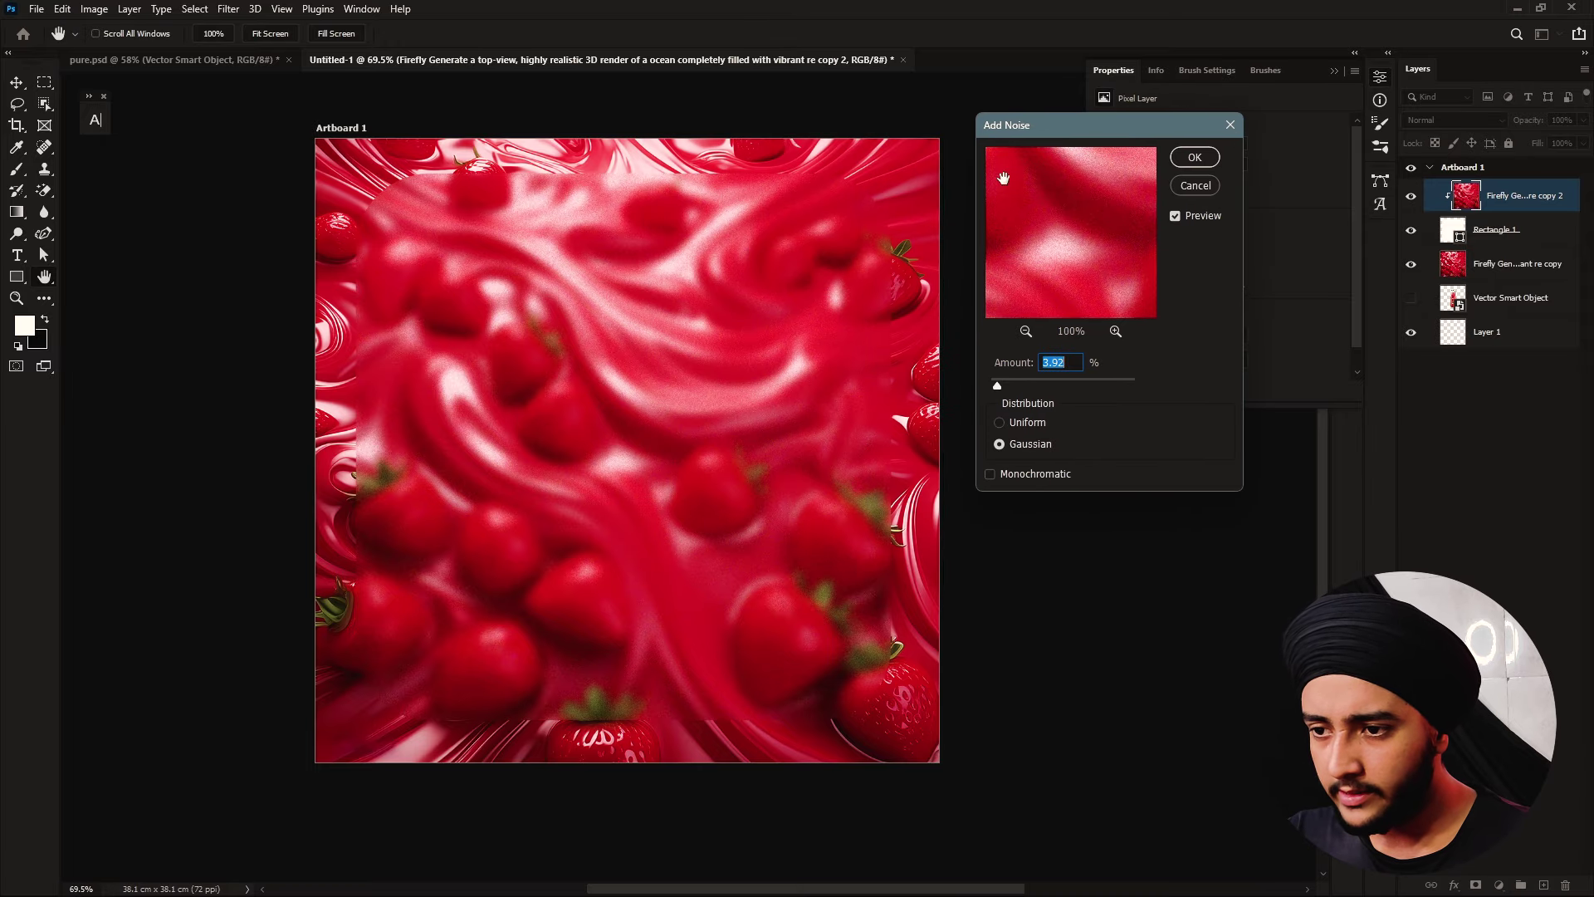
scroll(702, 313, up, 2)
scroll(702, 313, up, 3)
scroll(703, 313, down, 2)
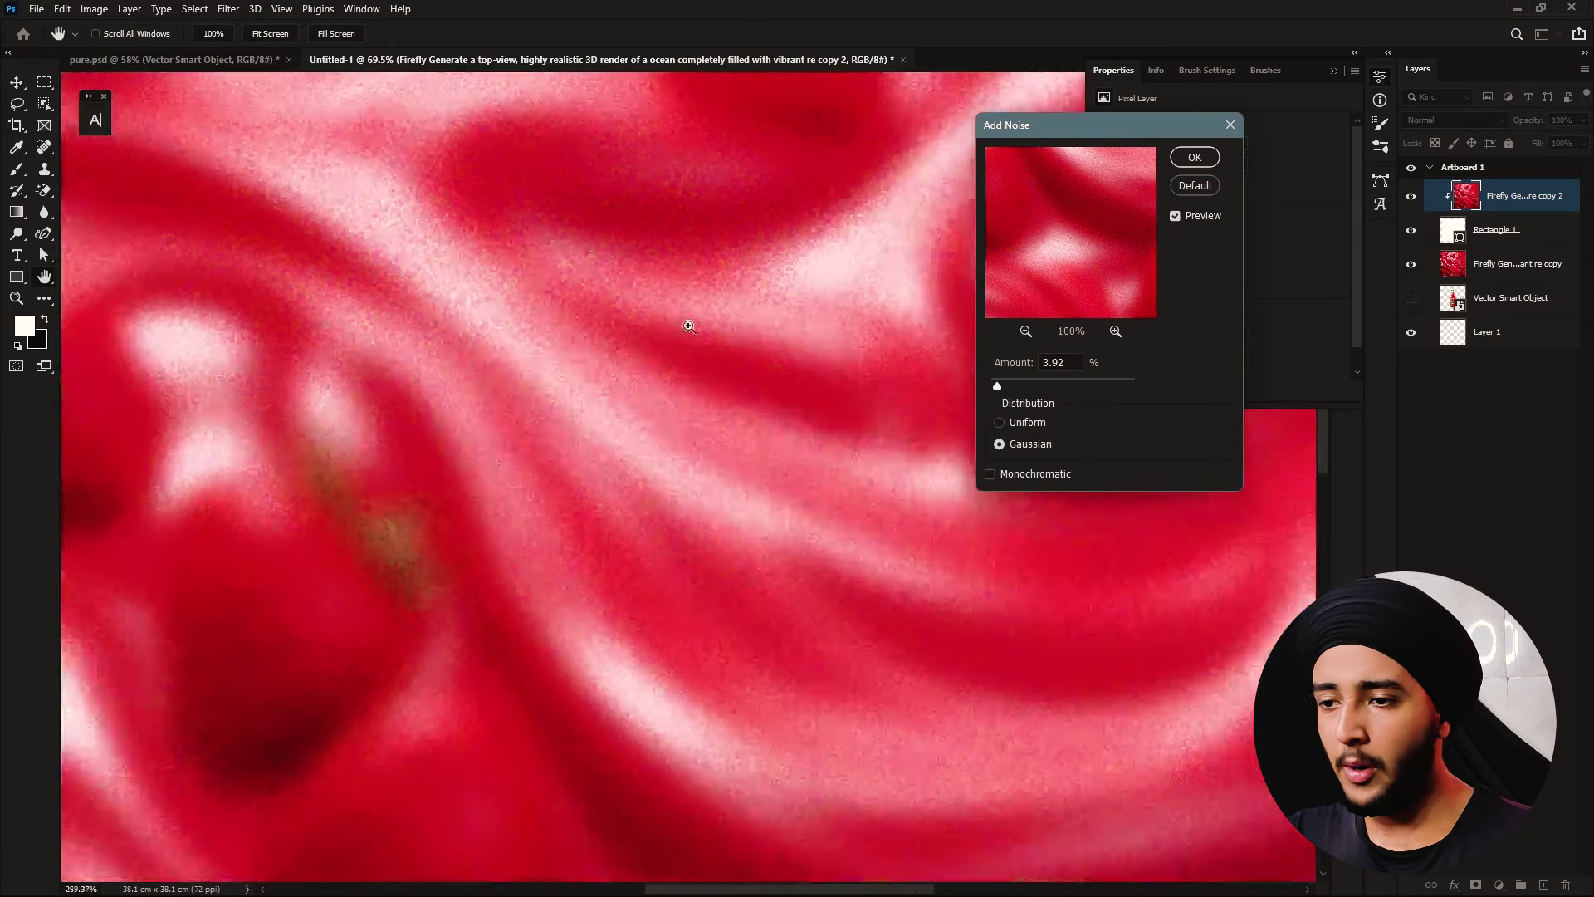
scroll(686, 320, down, 3)
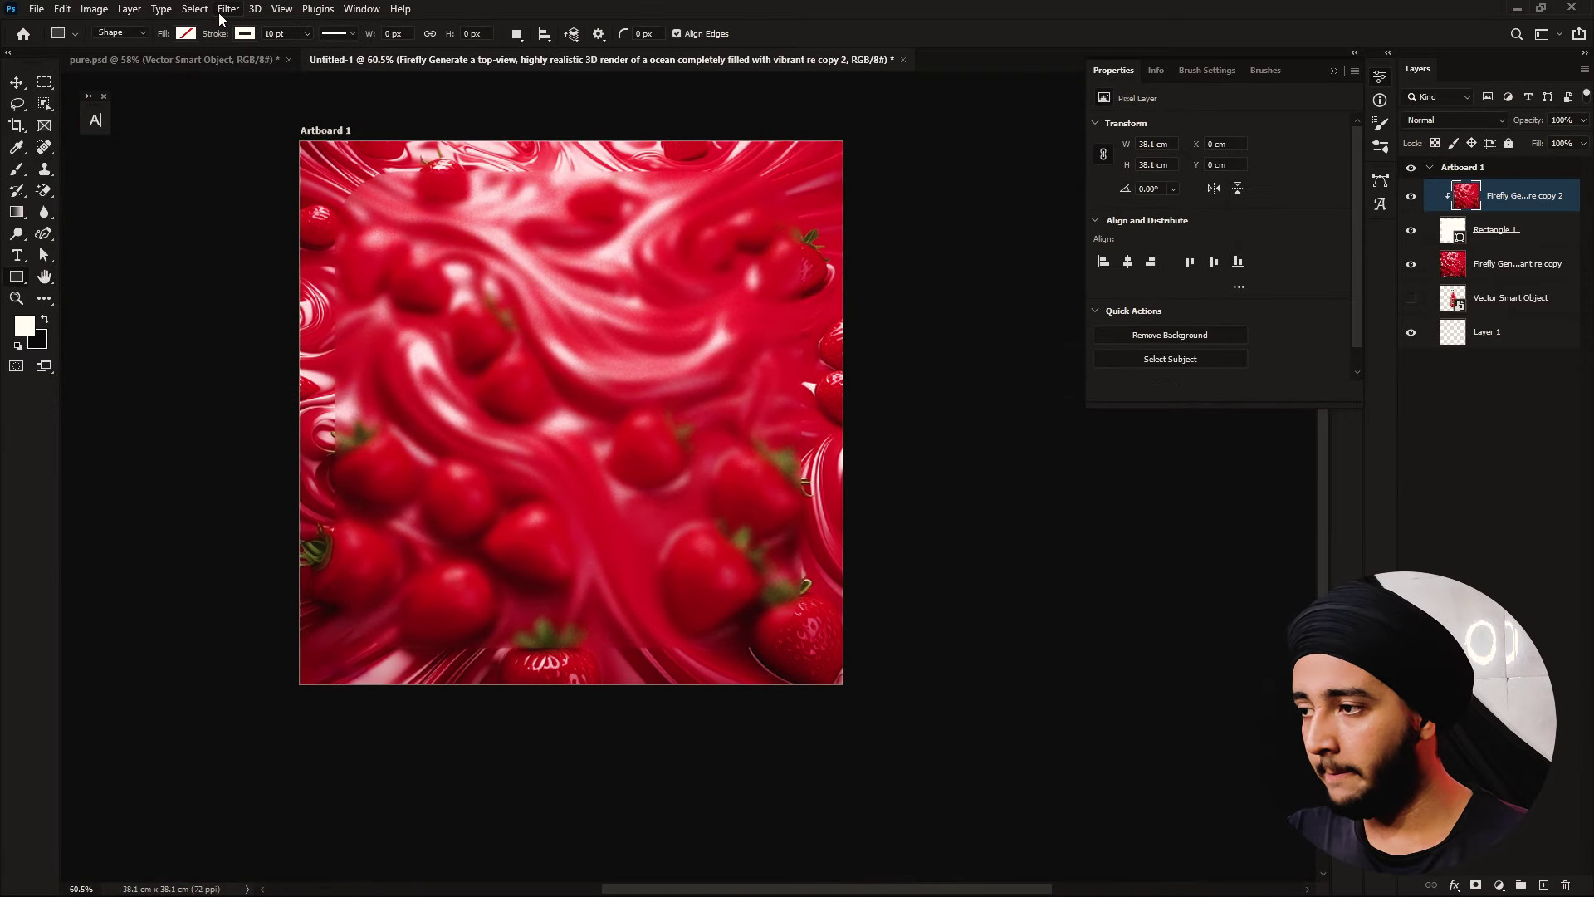
Apply the Filter Gallery Glass distortion, raising Distortion from 3 to 4
click(228, 9)
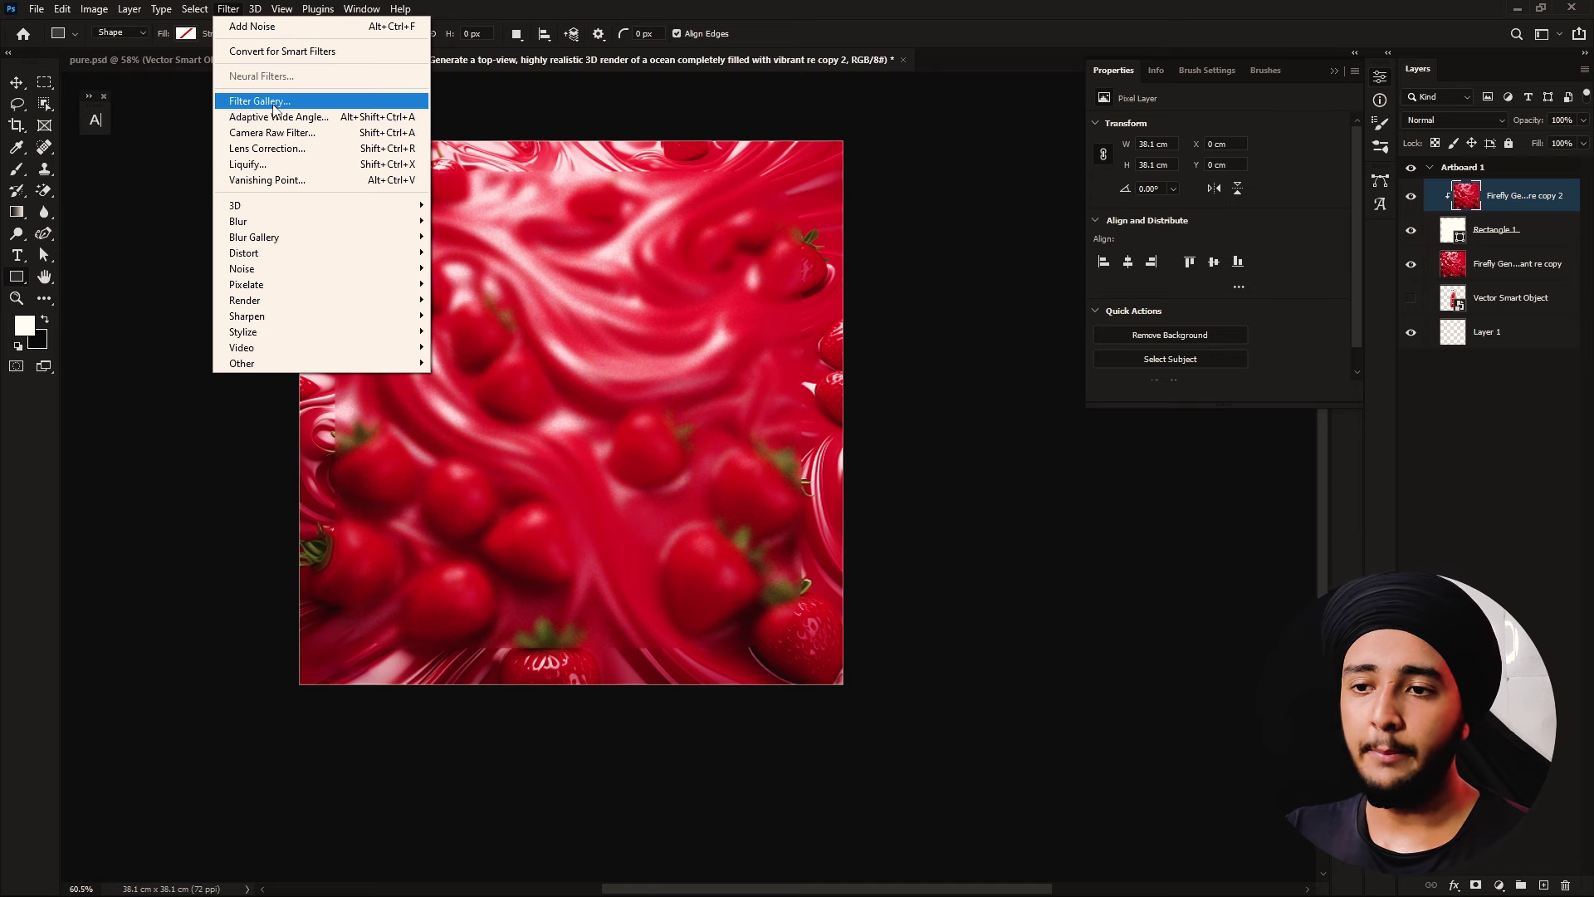
click(260, 101)
click(811, 146)
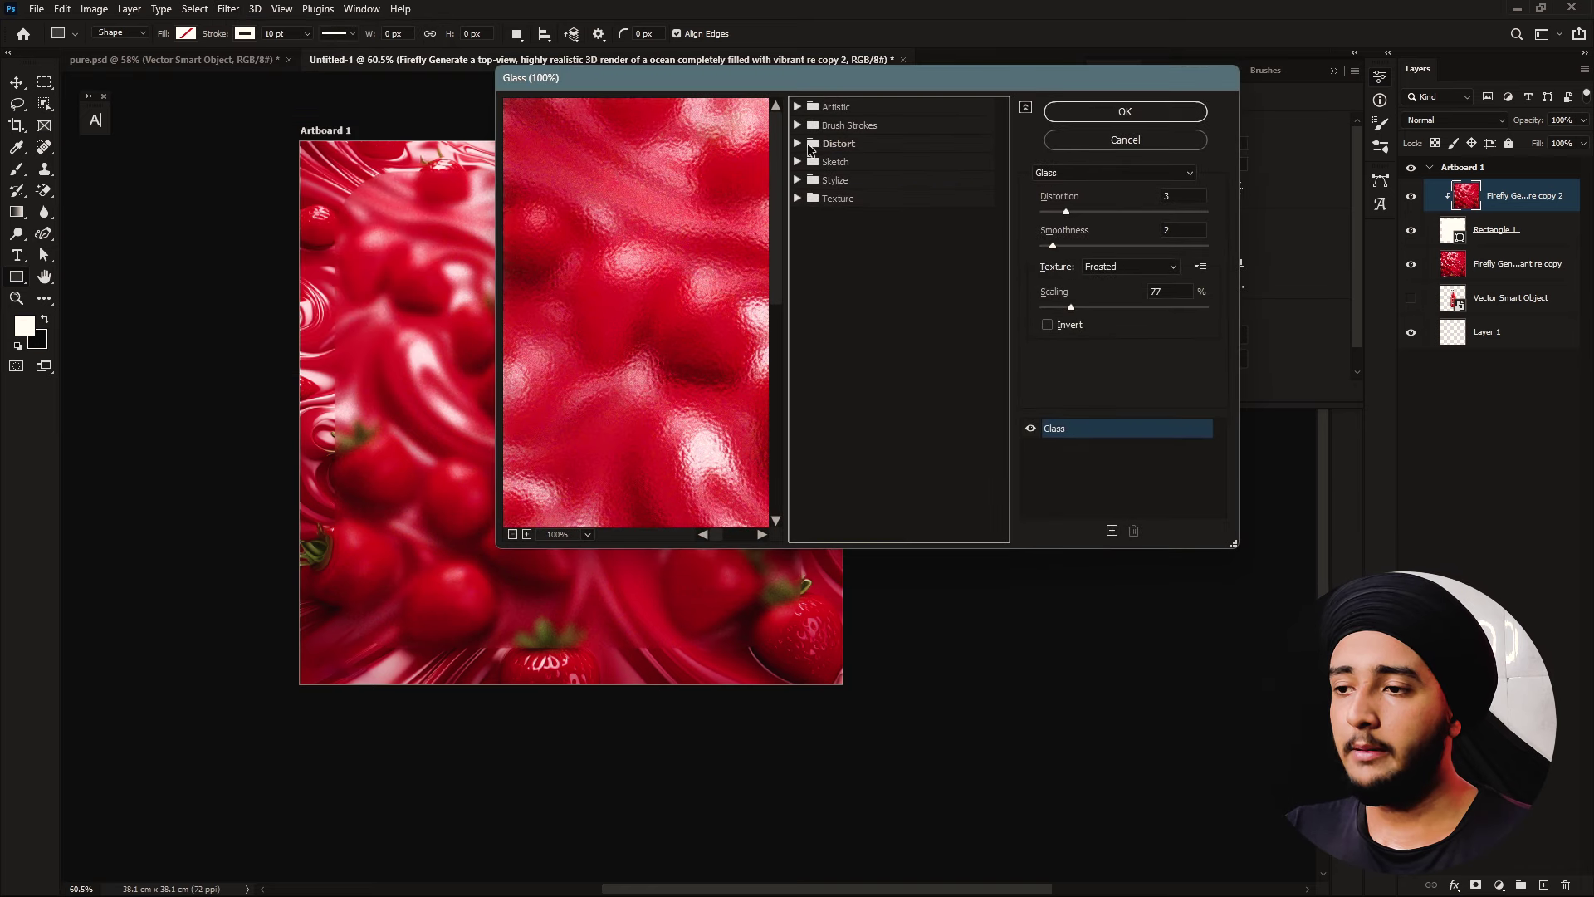
click(802, 146)
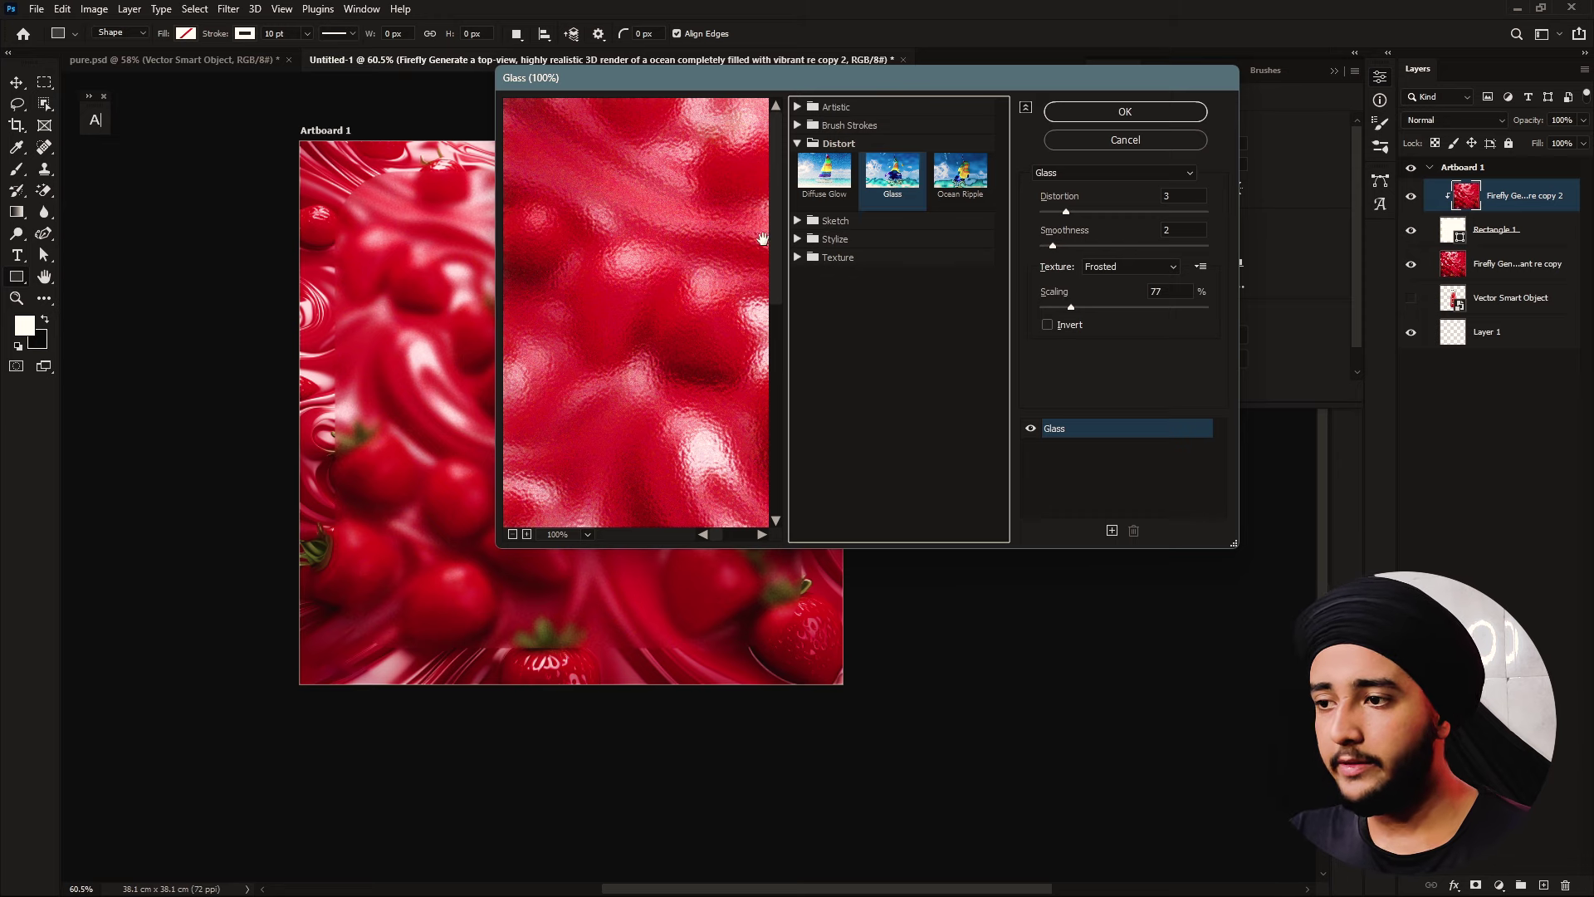
drag(632, 286, 675, 293)
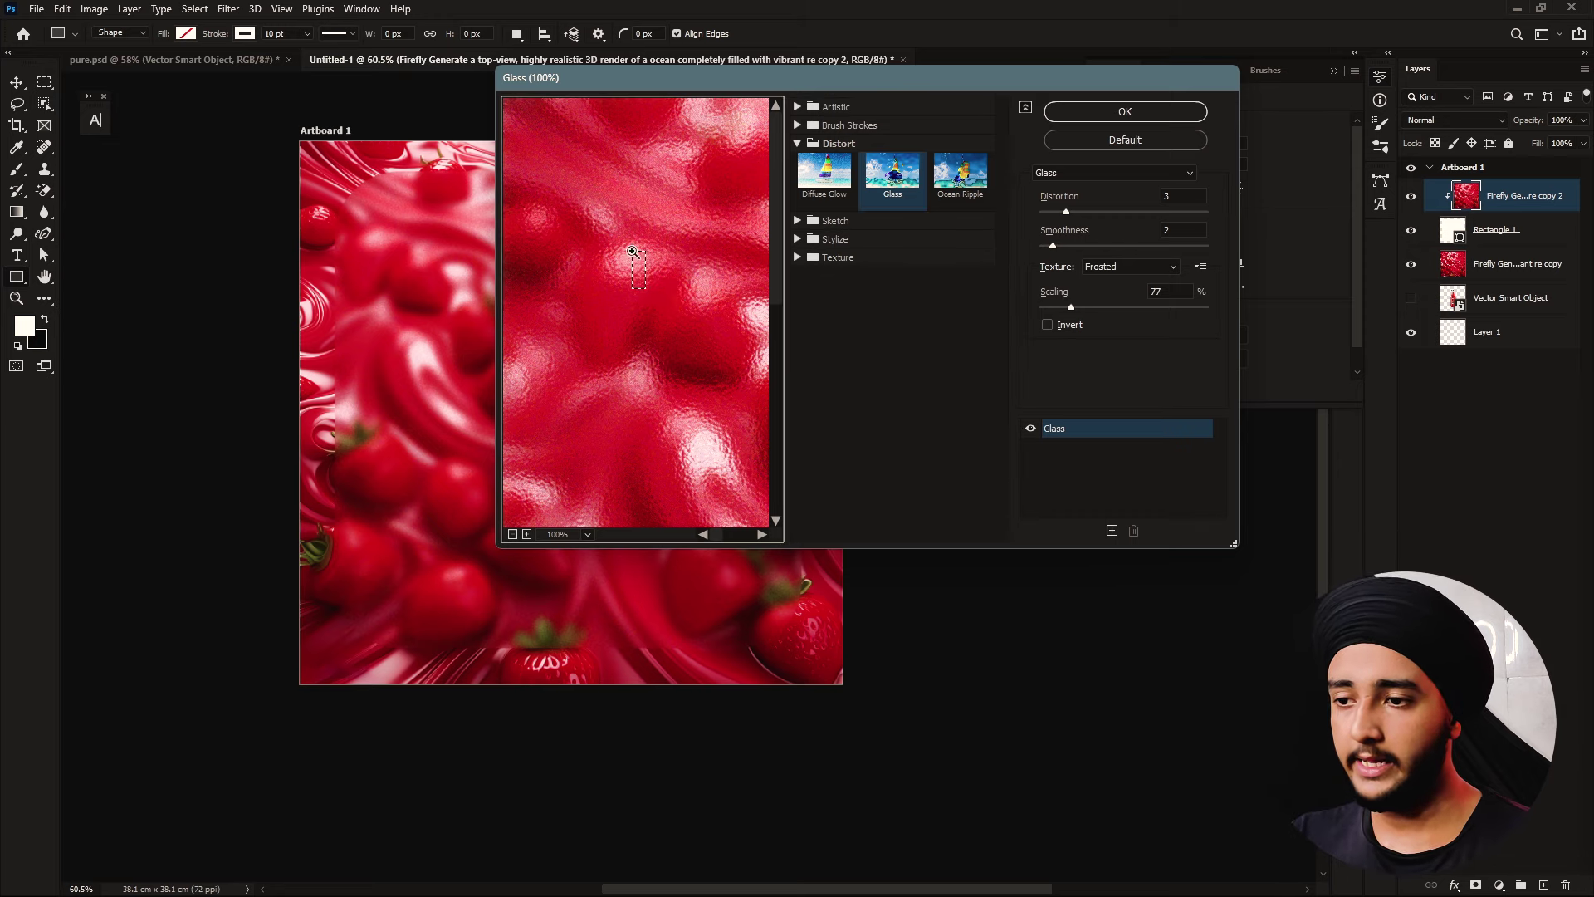
ctrl+click(643, 291)
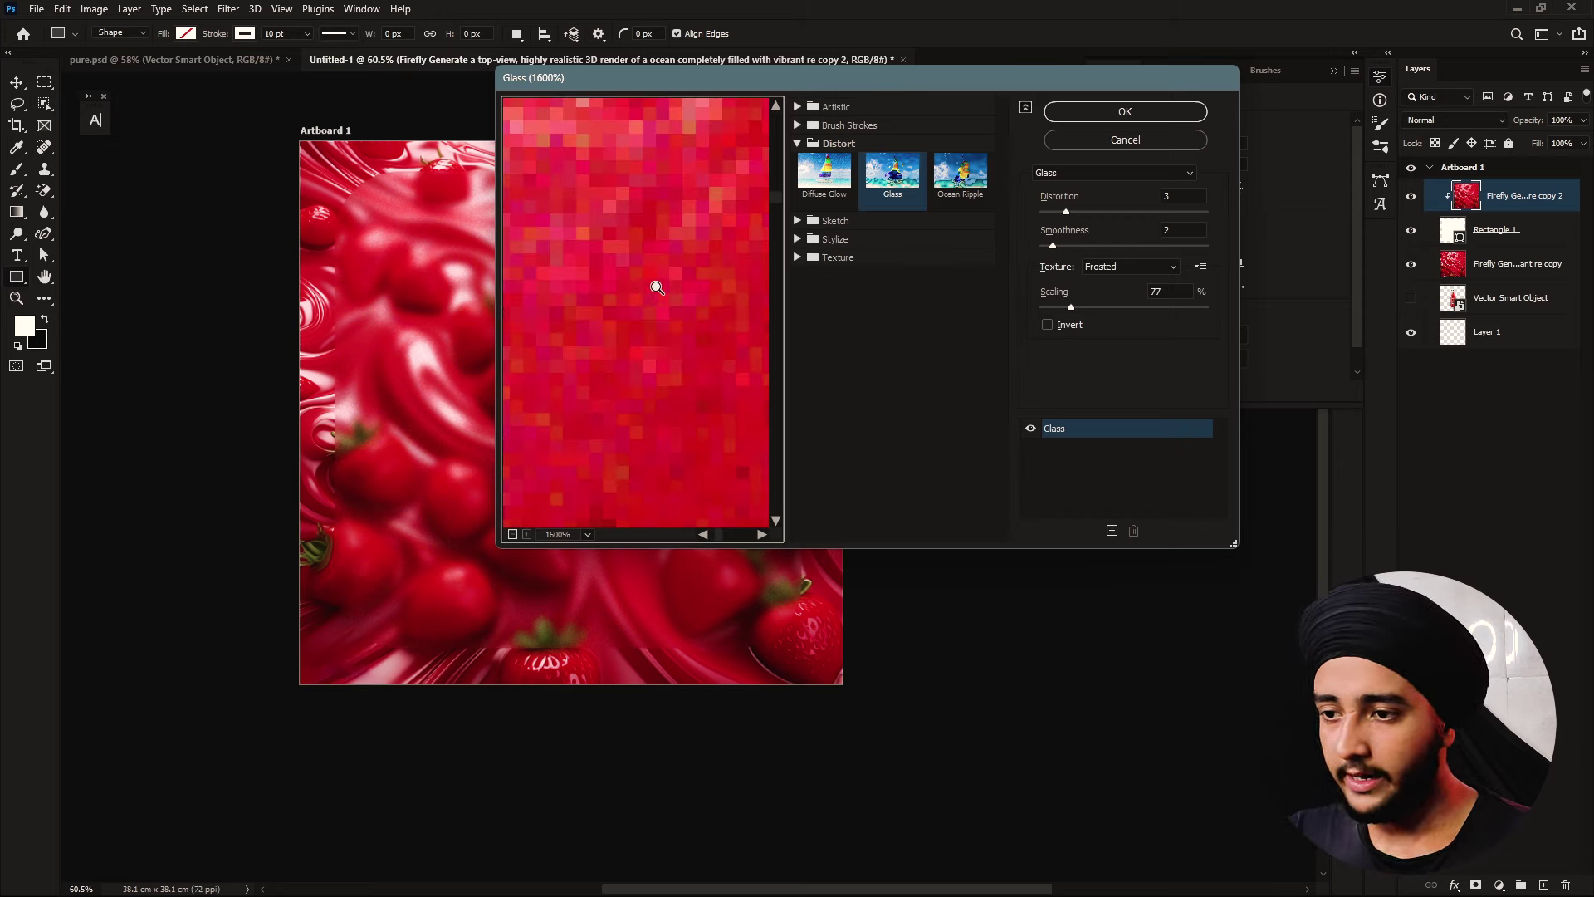
key(ctrl+minus)
key(ctrl+minus)
key(ctrl+minus)
key(ctrl+minus)
key(ctrl+minus)
key(ctrl+minus)
key(ctrl+minus)
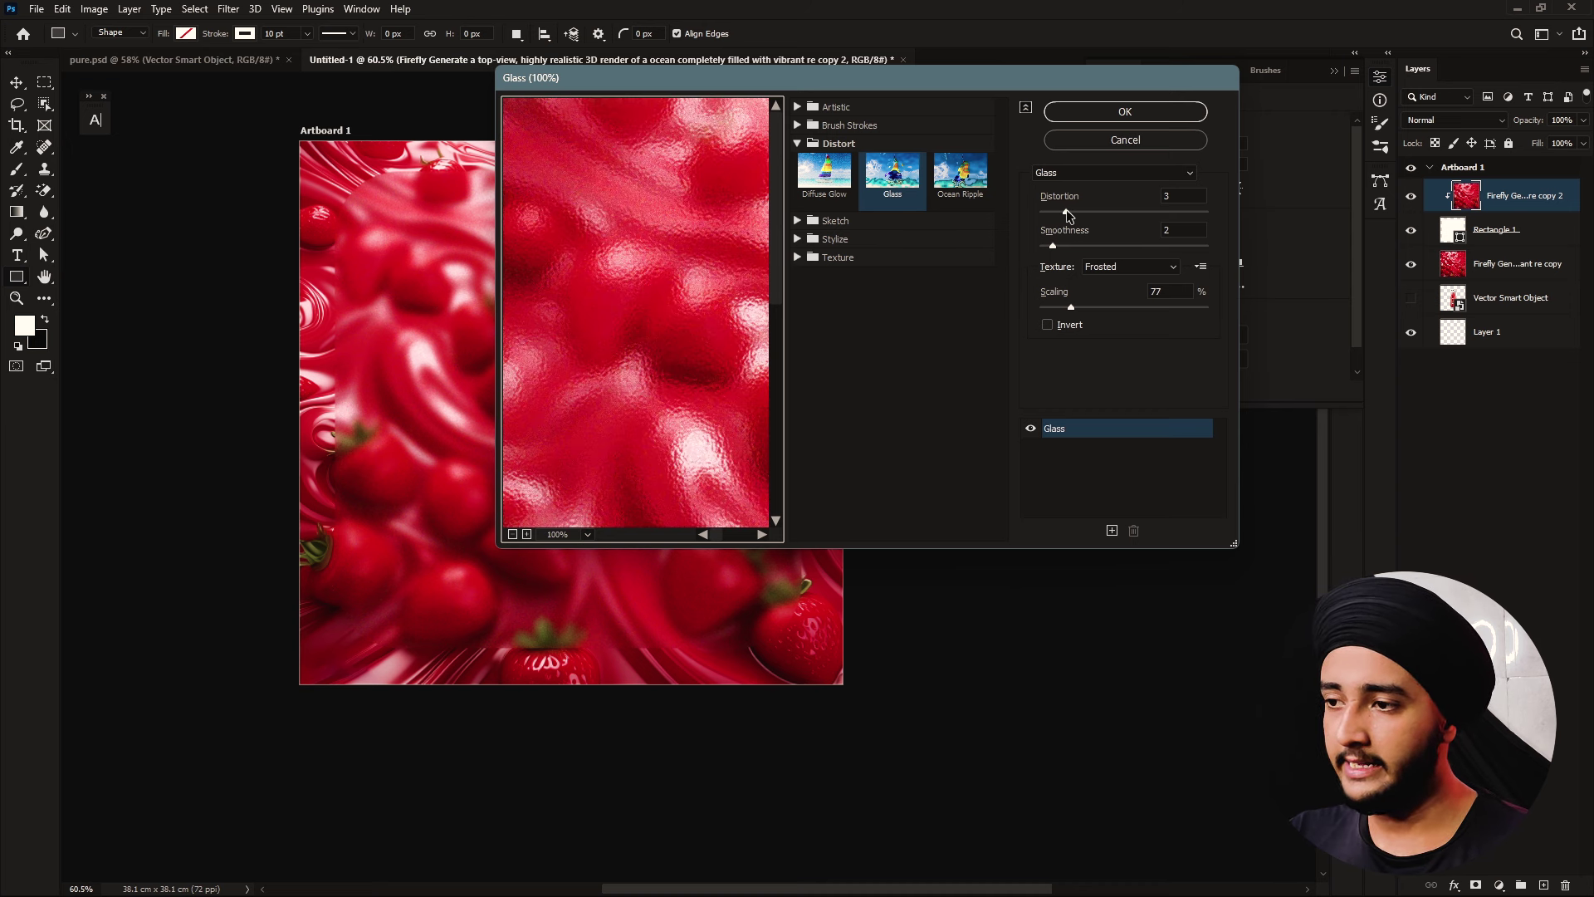
drag(1068, 214, 1074, 214)
click(1151, 114)
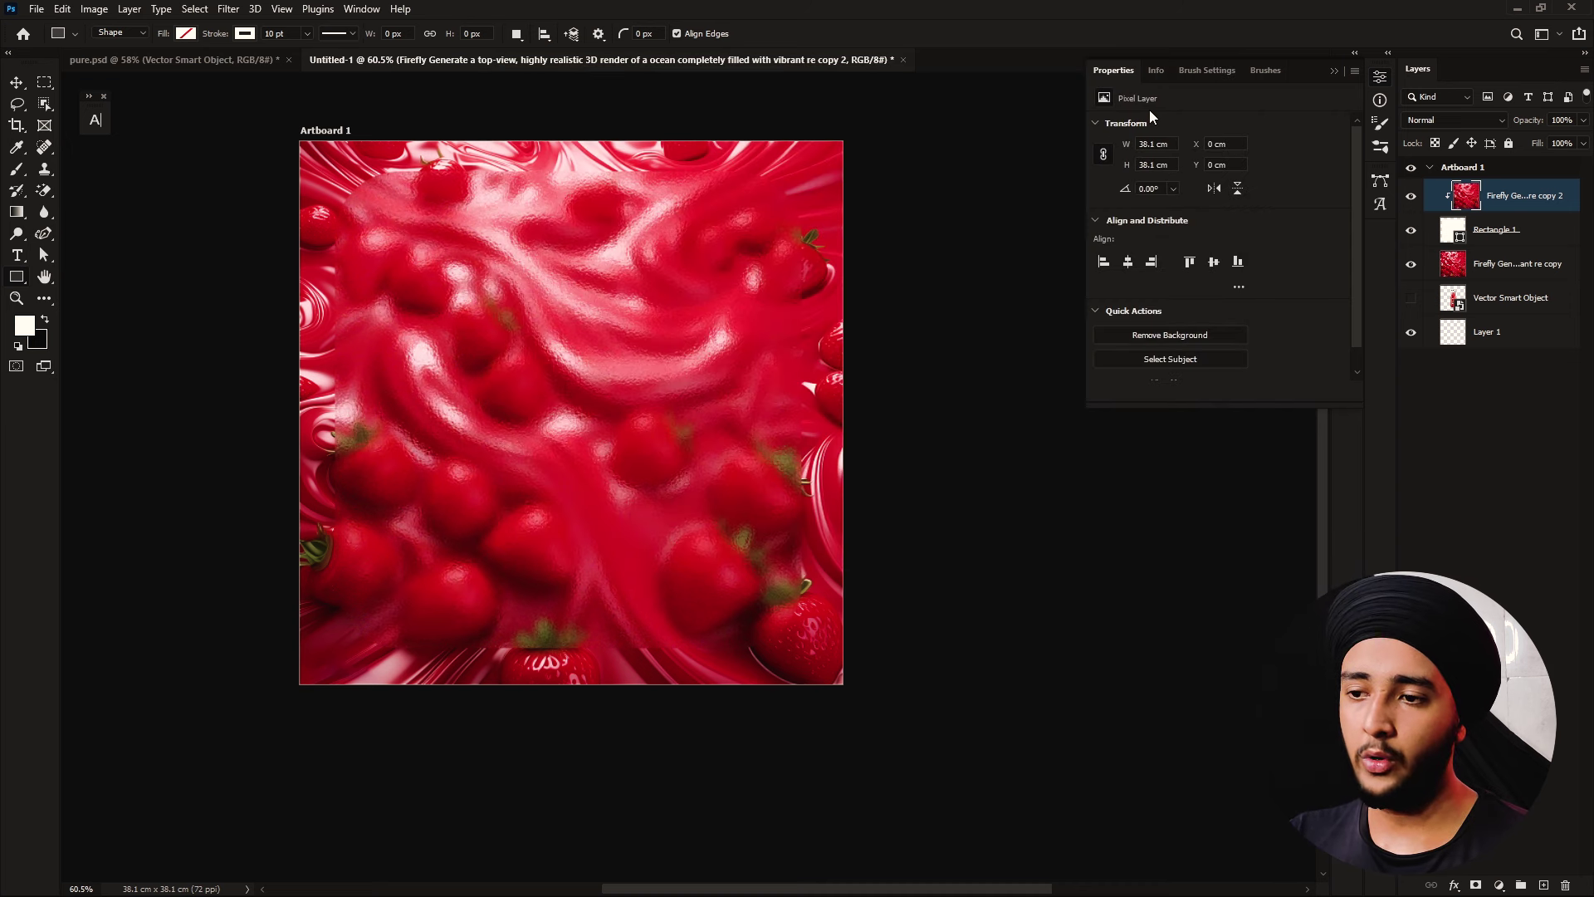
scroll(464, 376, up, 3)
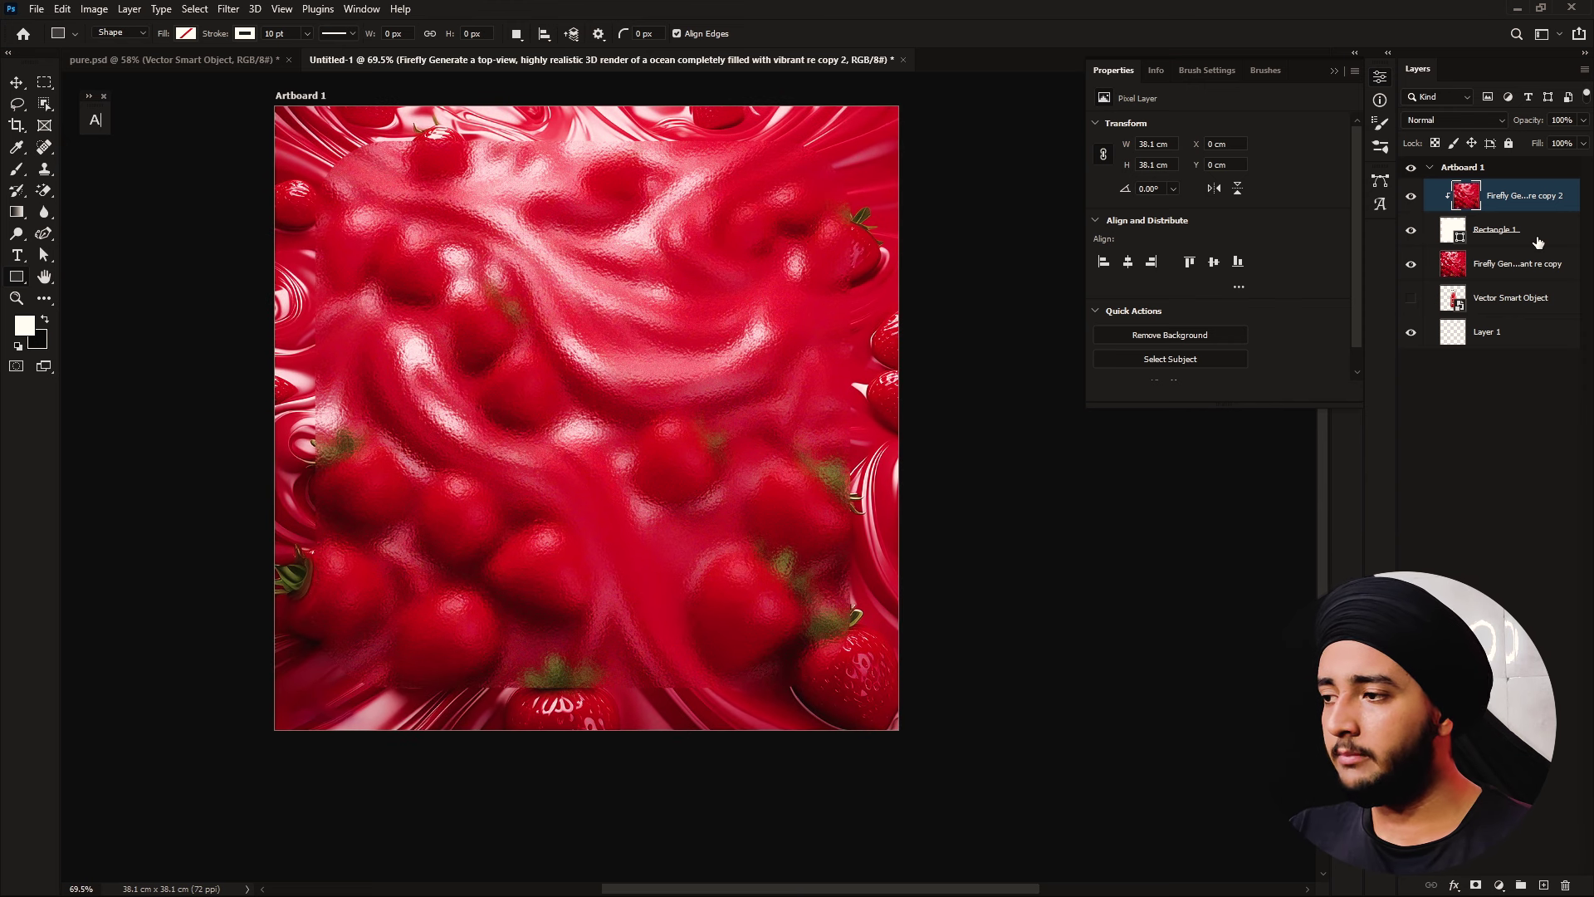
Give Rectangle 1 a soft drop shadow at 76% opacity and 35 px size
click(1537, 241)
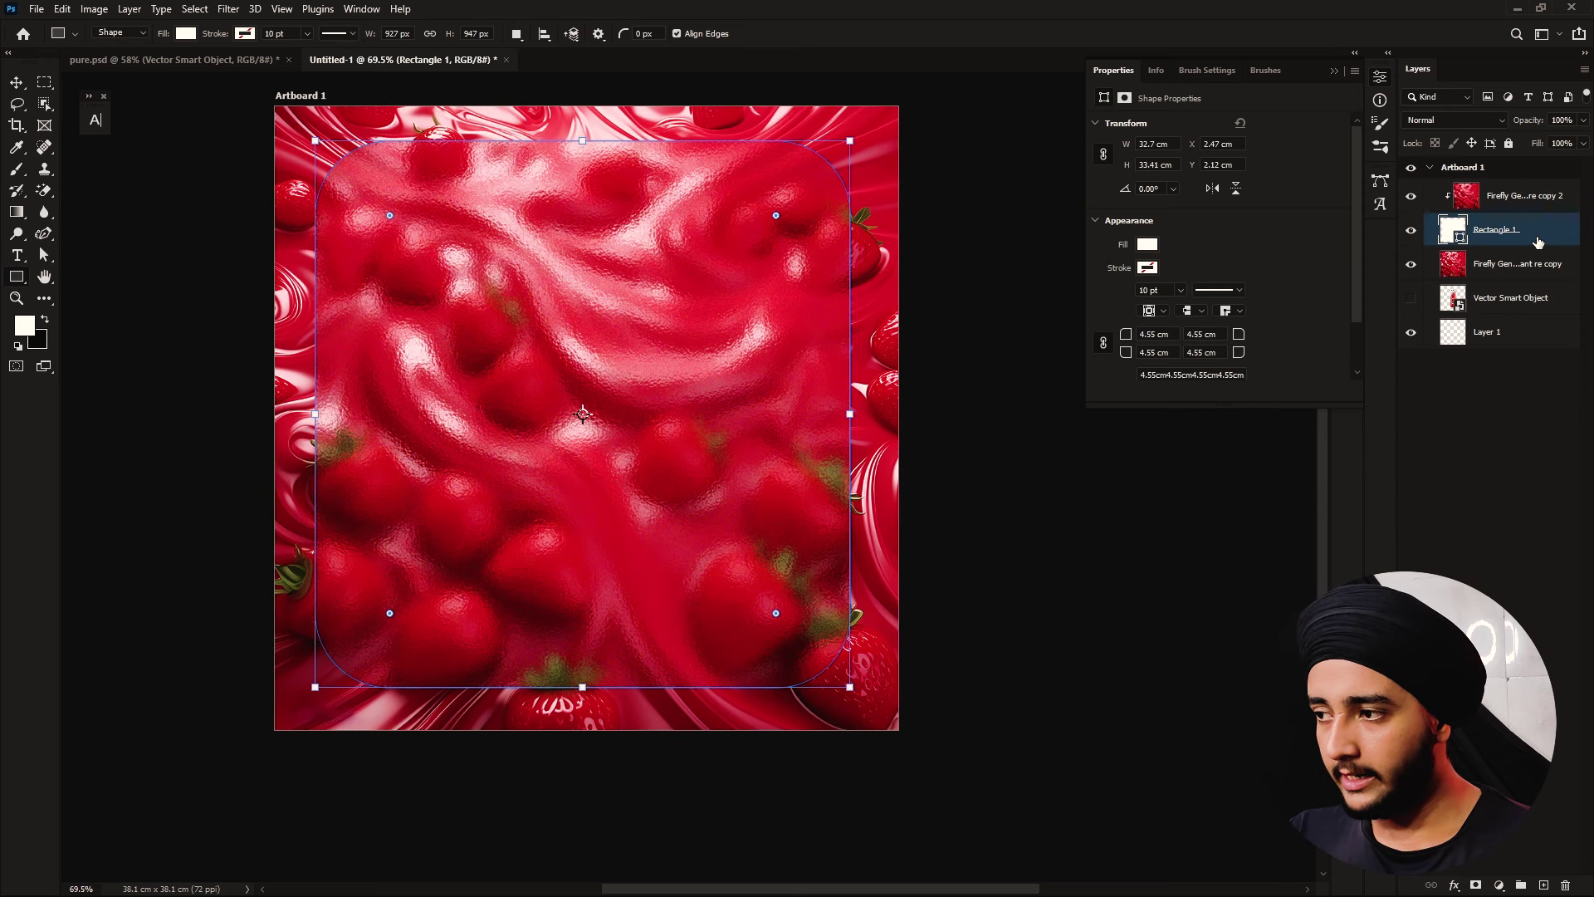
double_click(1538, 241)
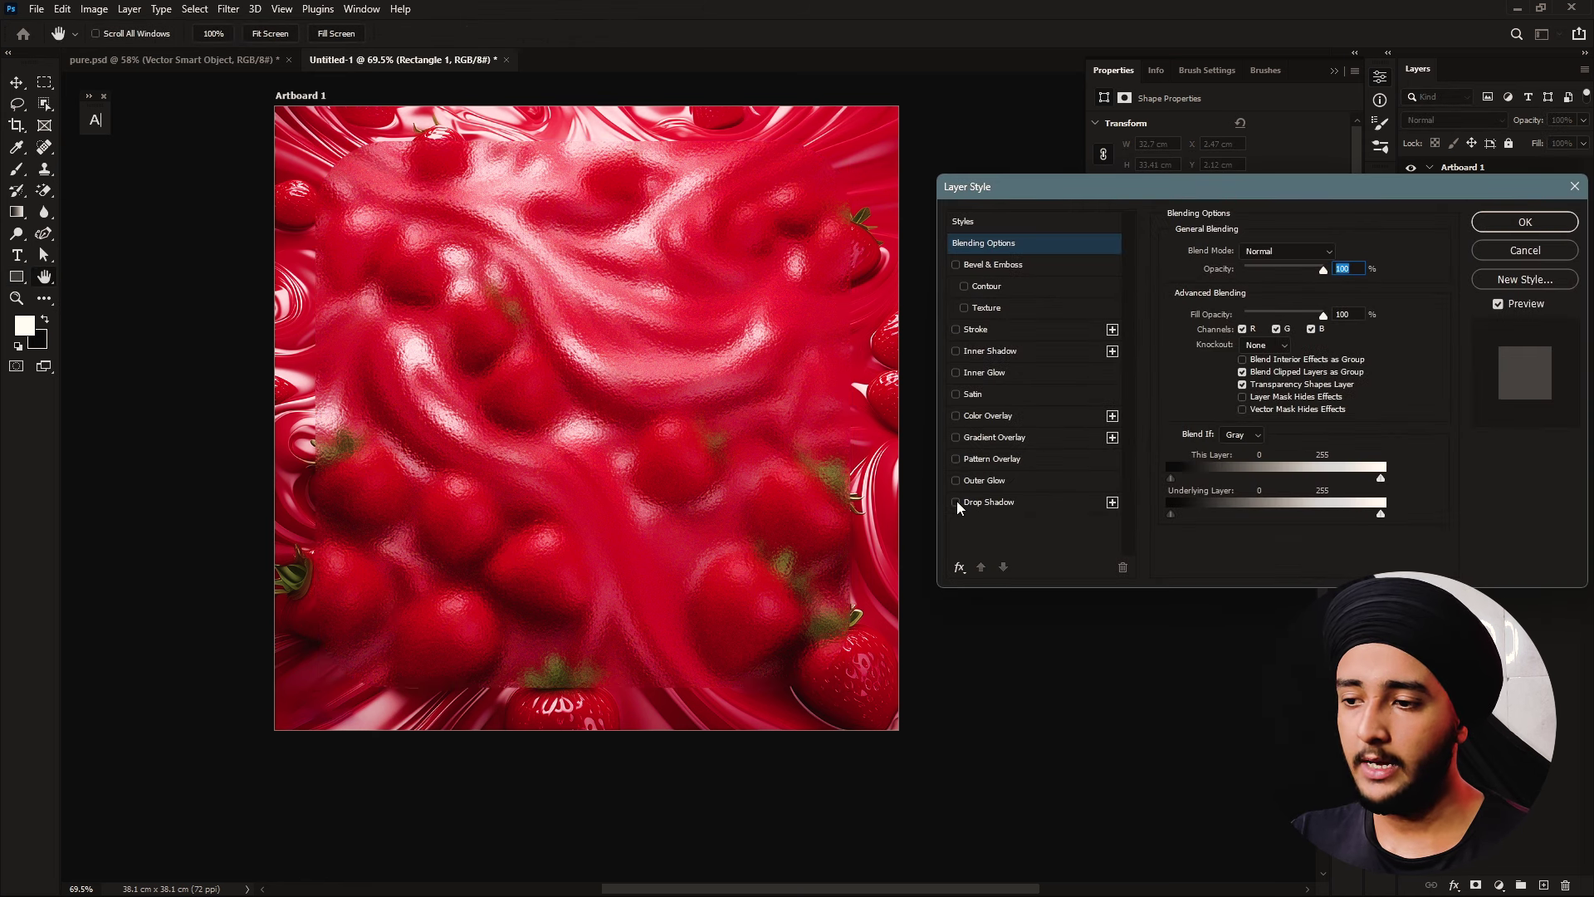
click(955, 502)
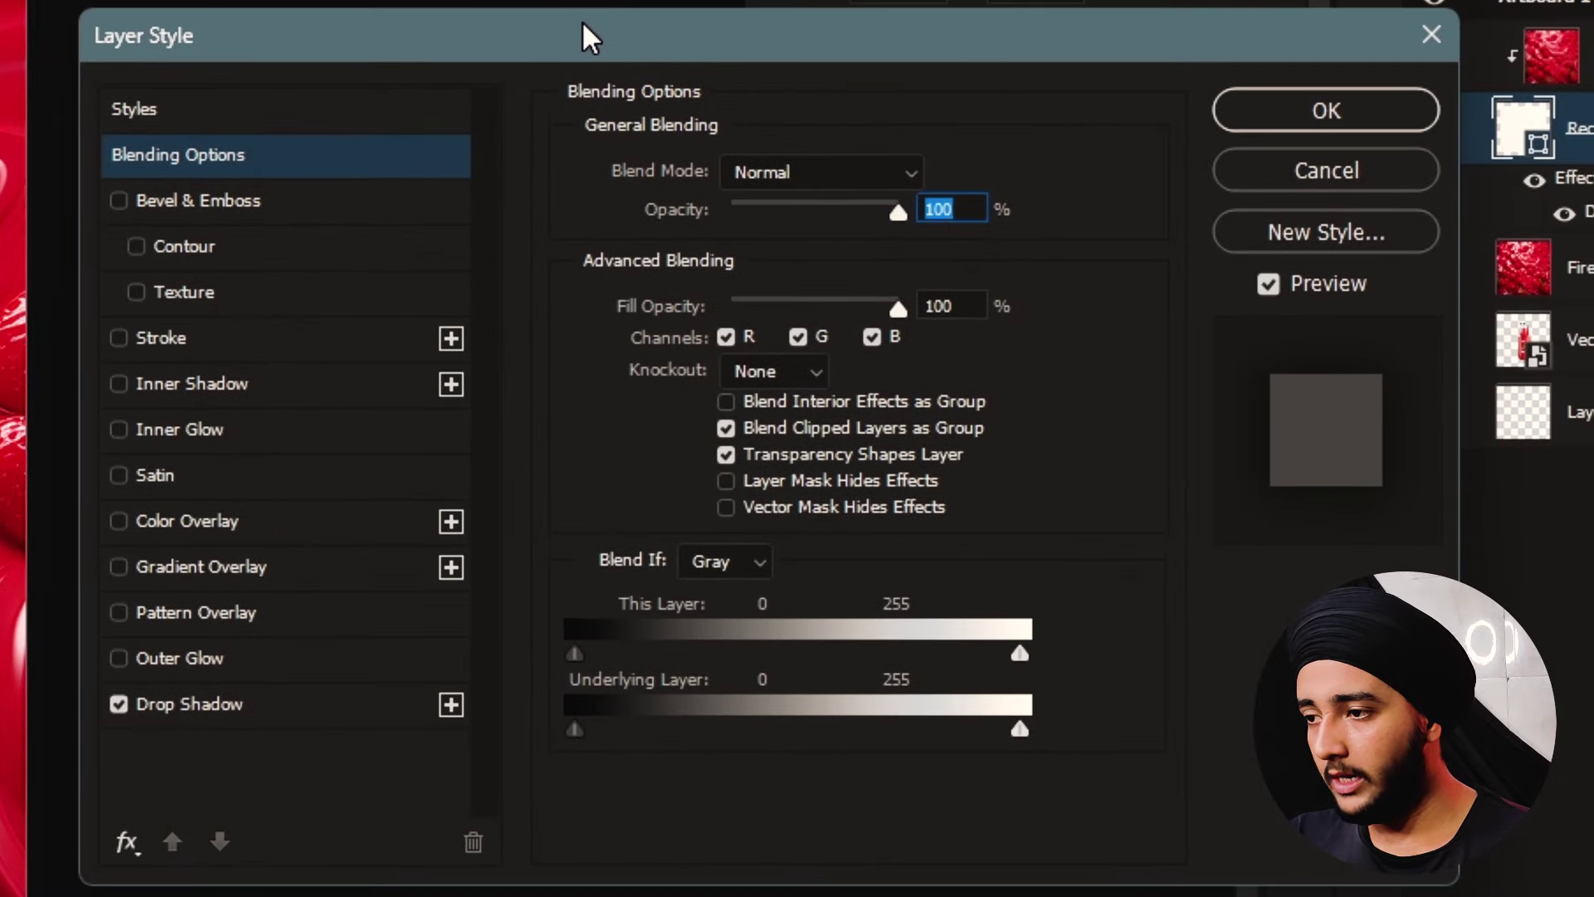
click(229, 705)
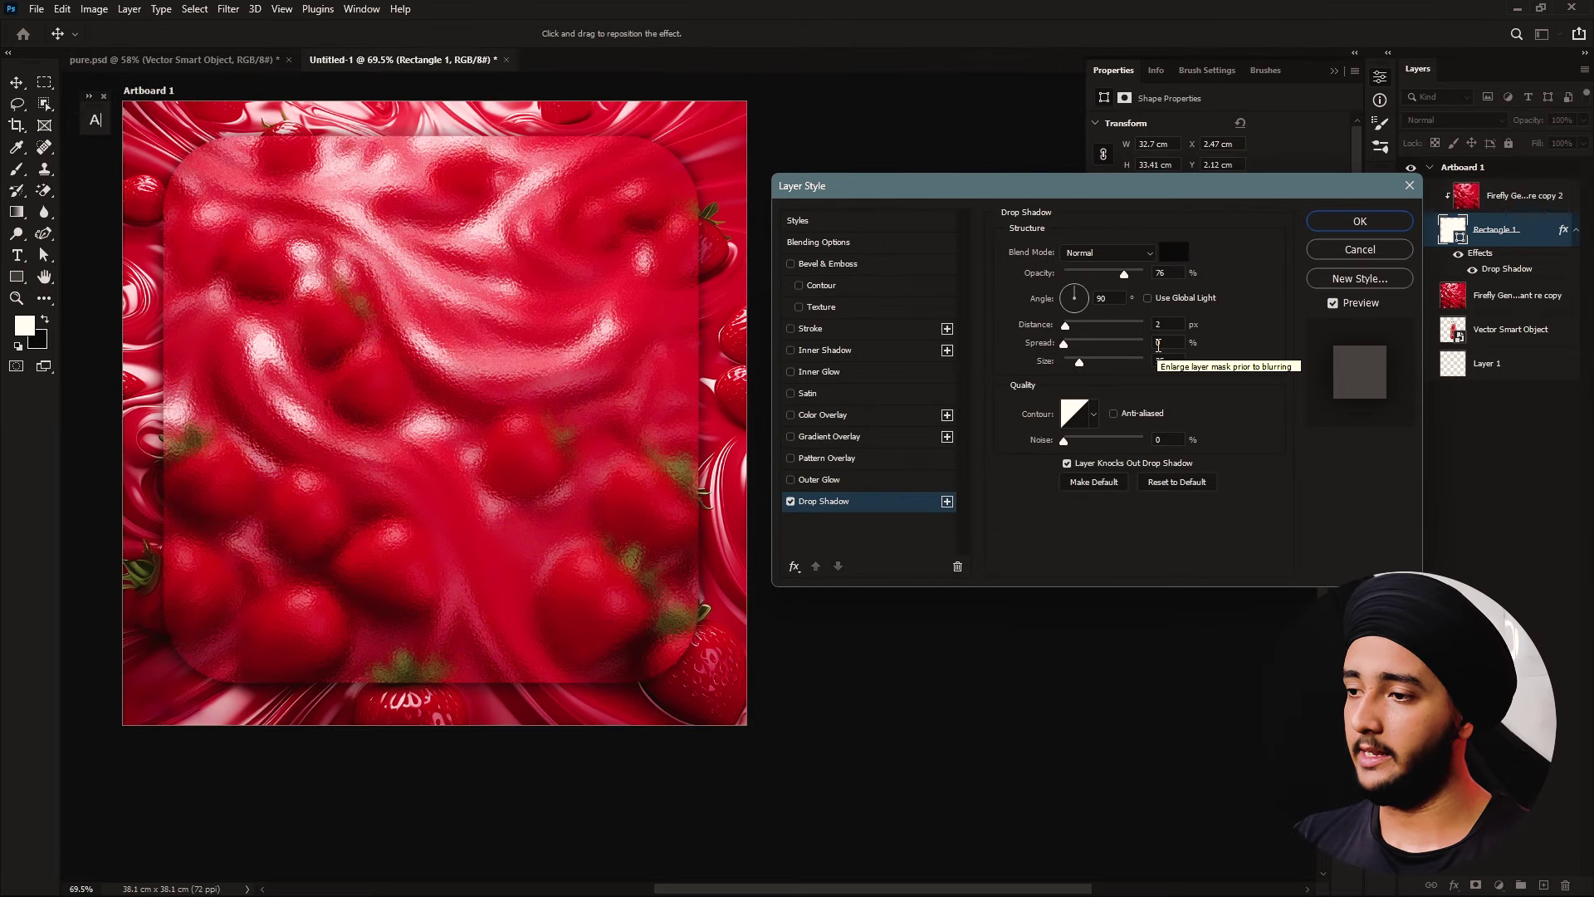
key(Return)
Show the juice bottle Vector Smart Object and move it to the top of the layers
drag(739, 382, 752, 368)
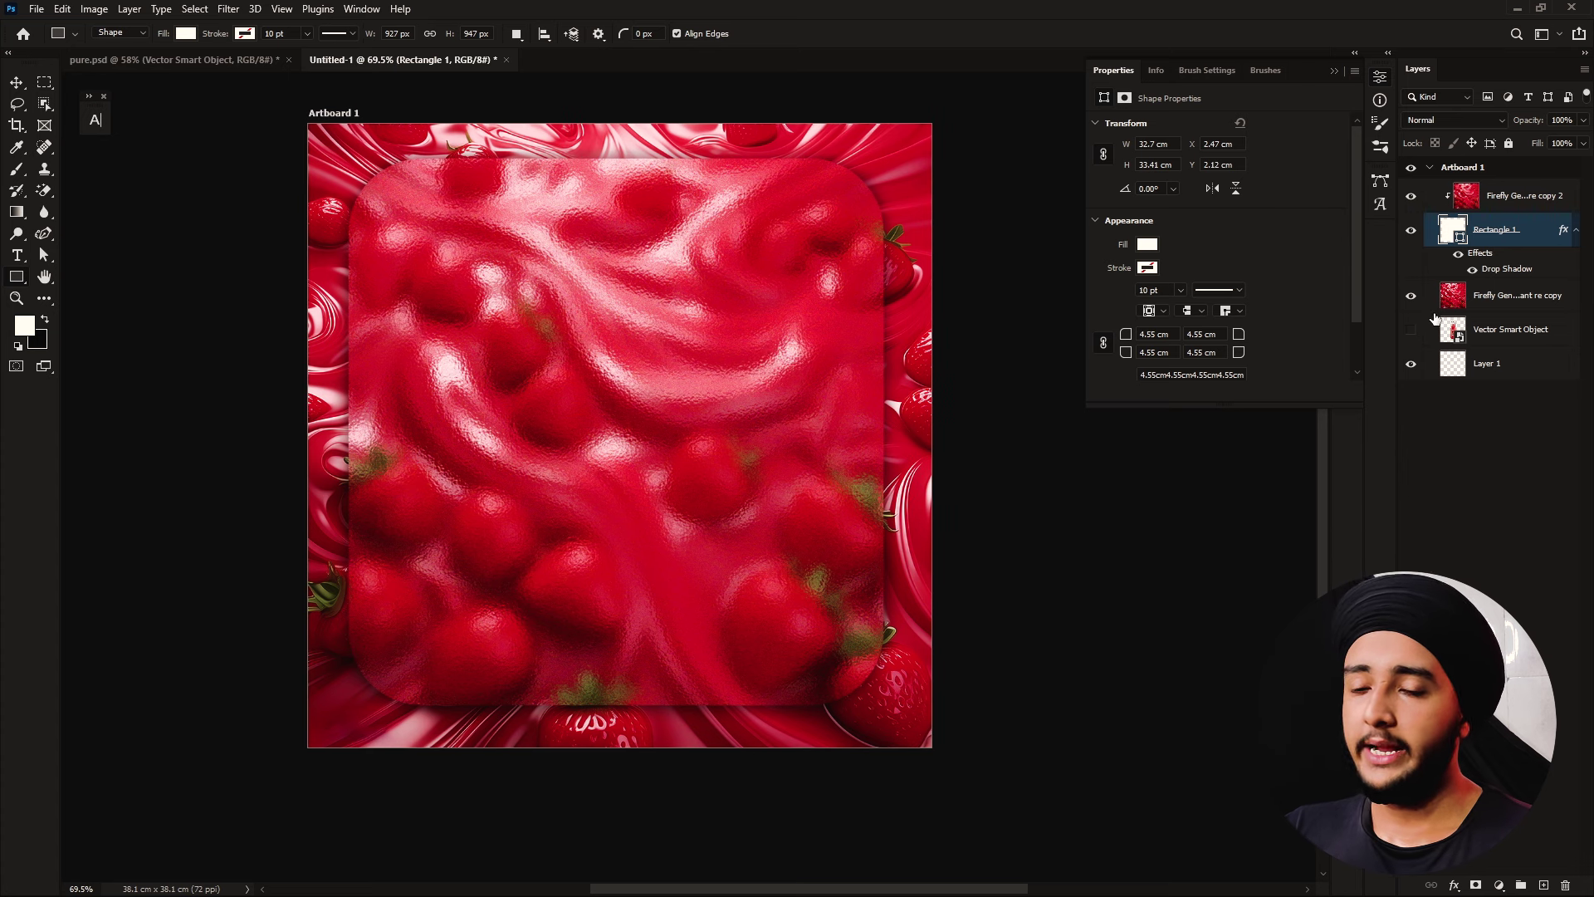
click(1411, 330)
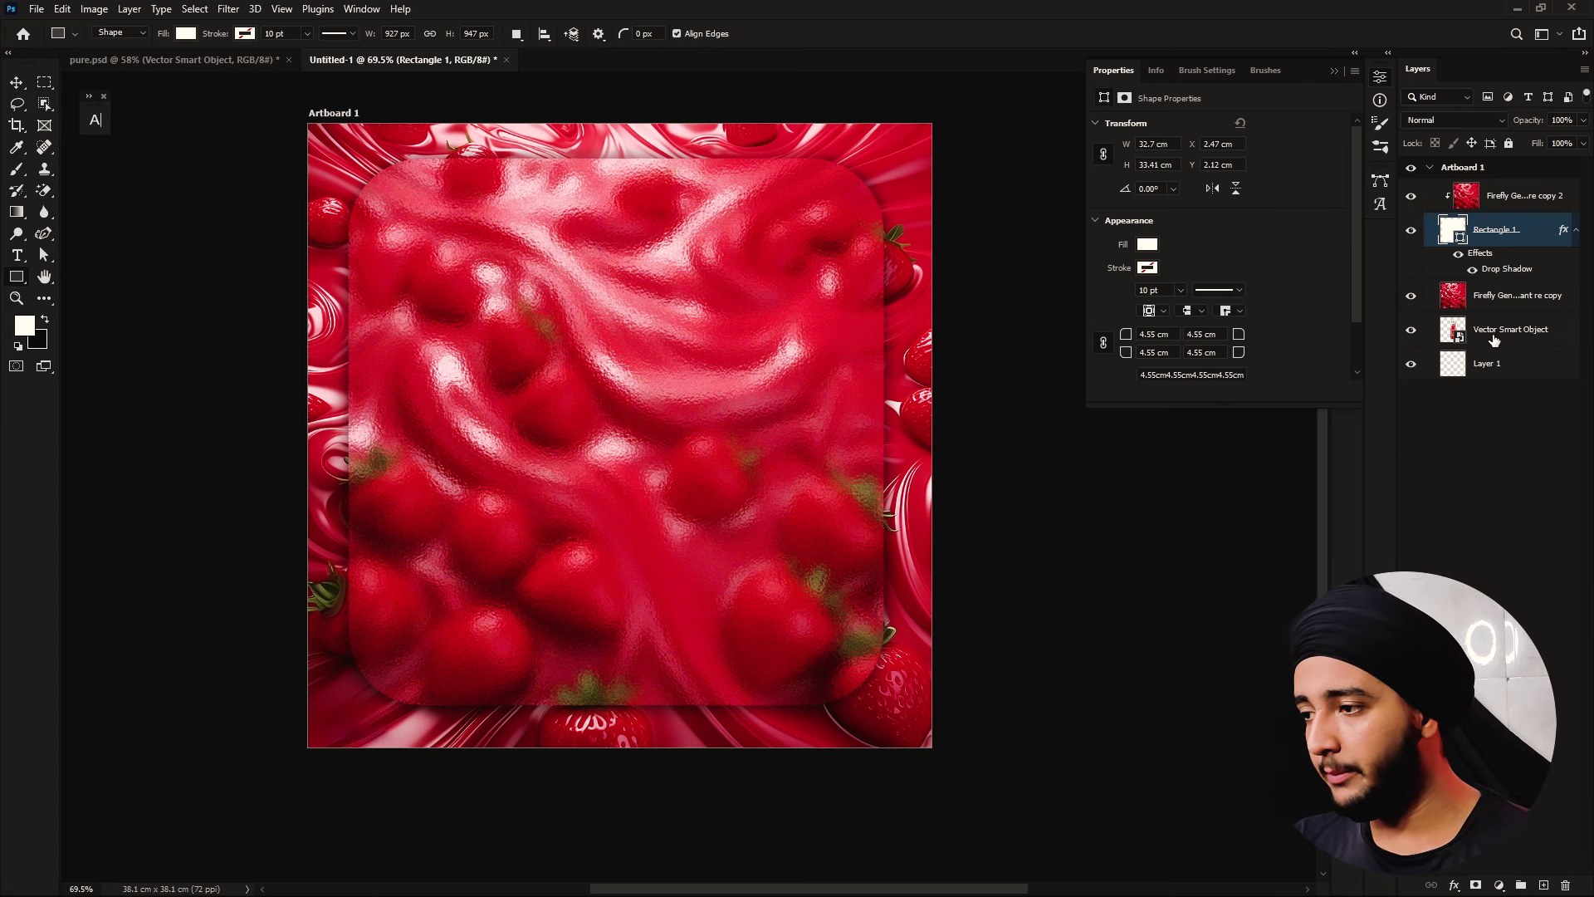
drag(1494, 338, 1502, 187)
Group the strawberry background copies and rounded rectangle, naming the group 'bg'
click(1522, 239)
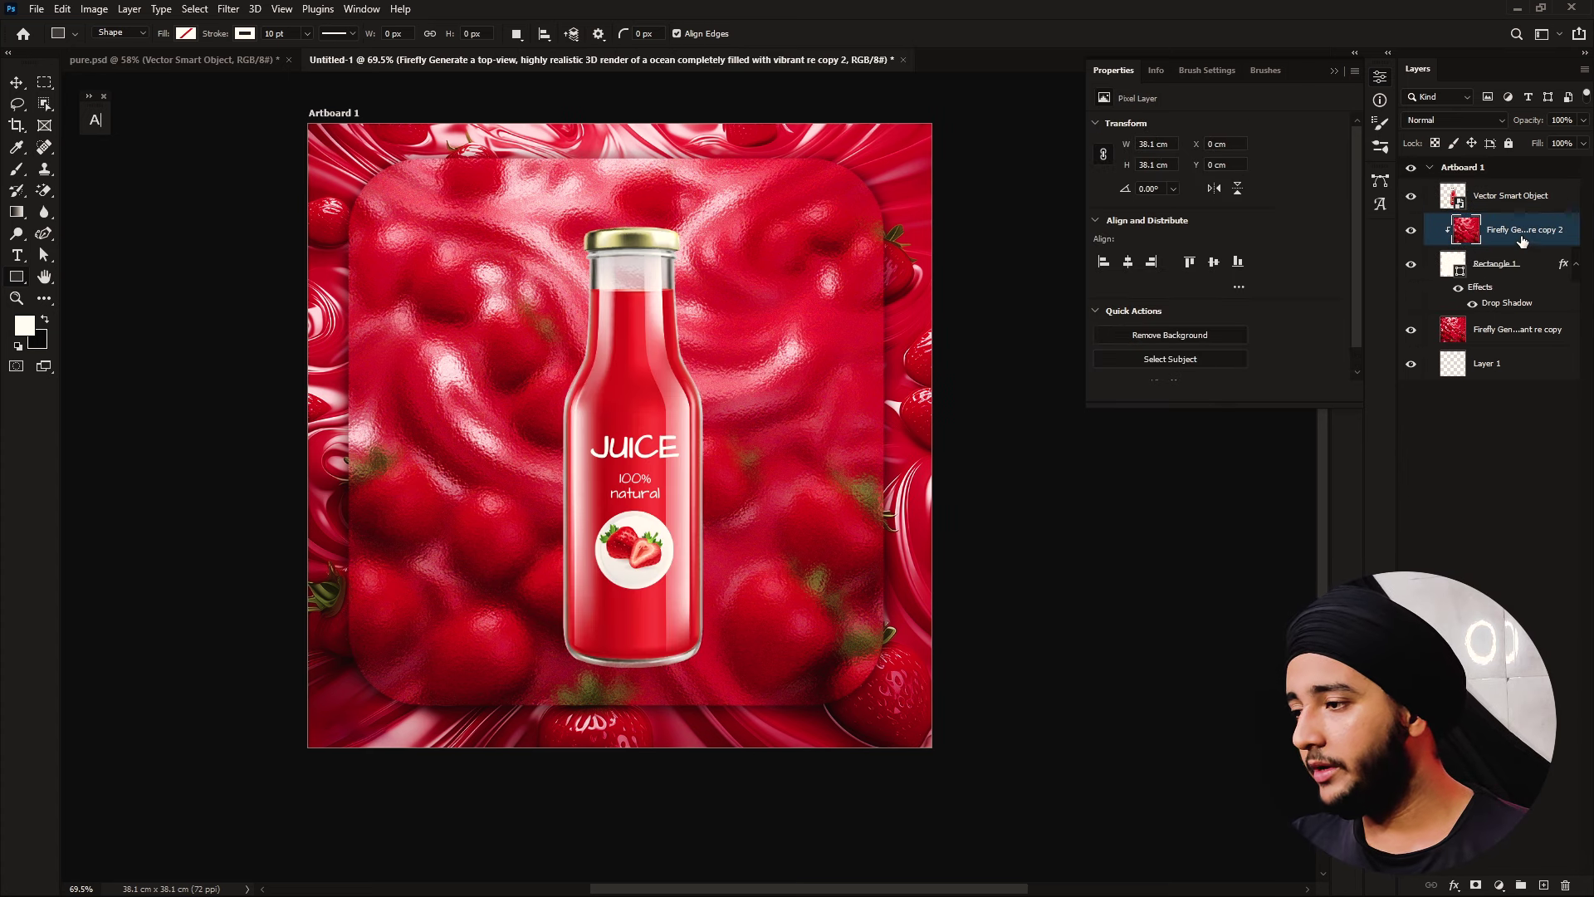
shift+click(1507, 330)
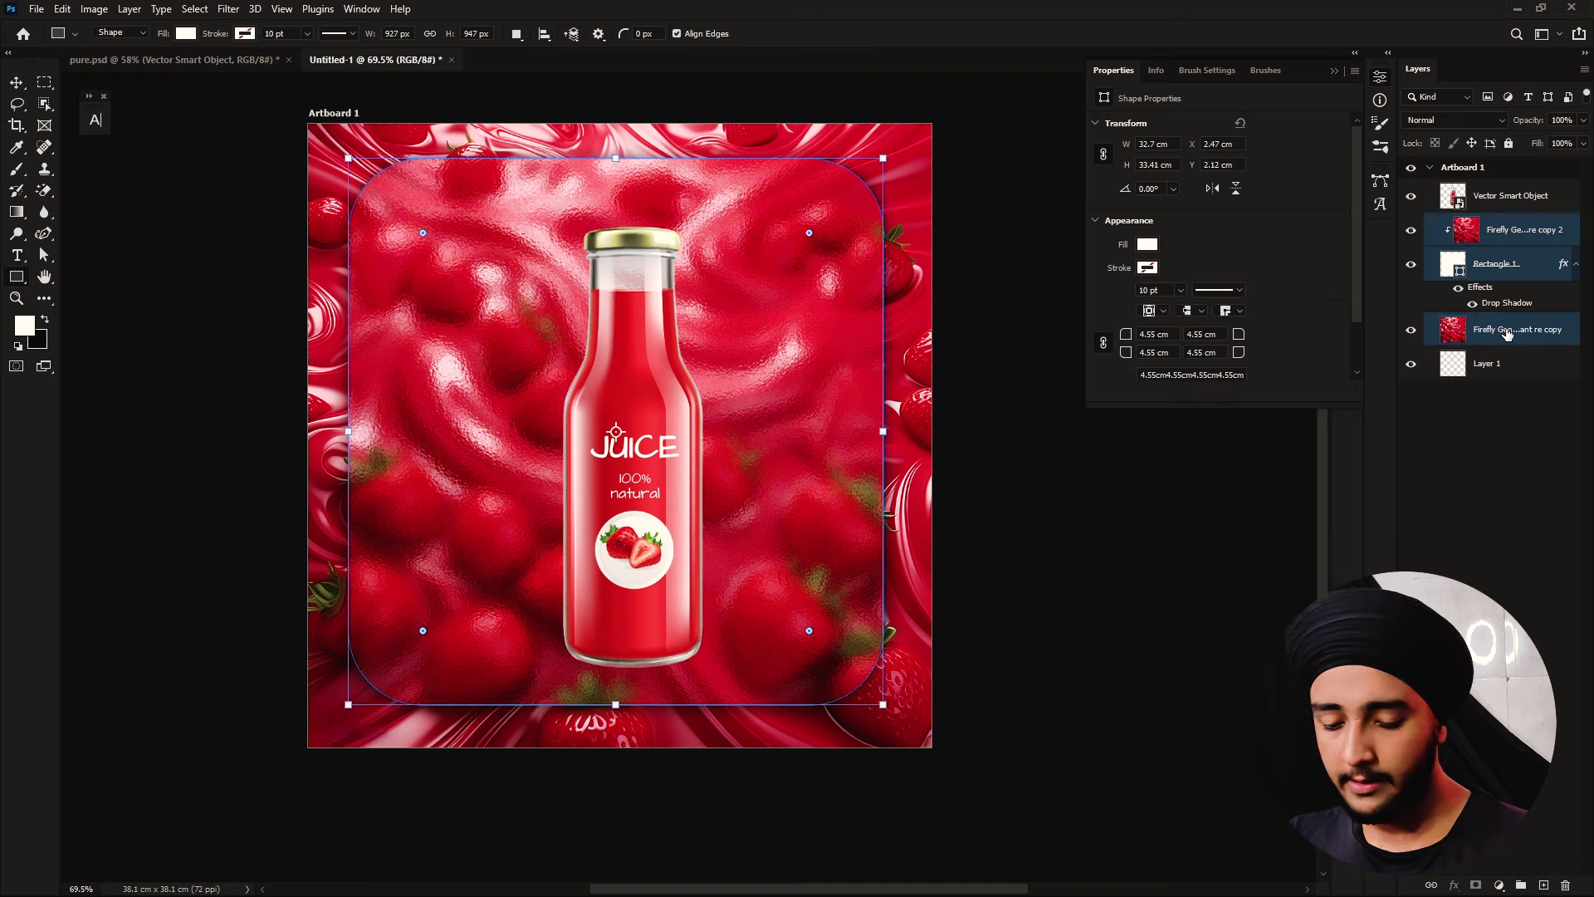
click(1521, 423)
click(1515, 229)
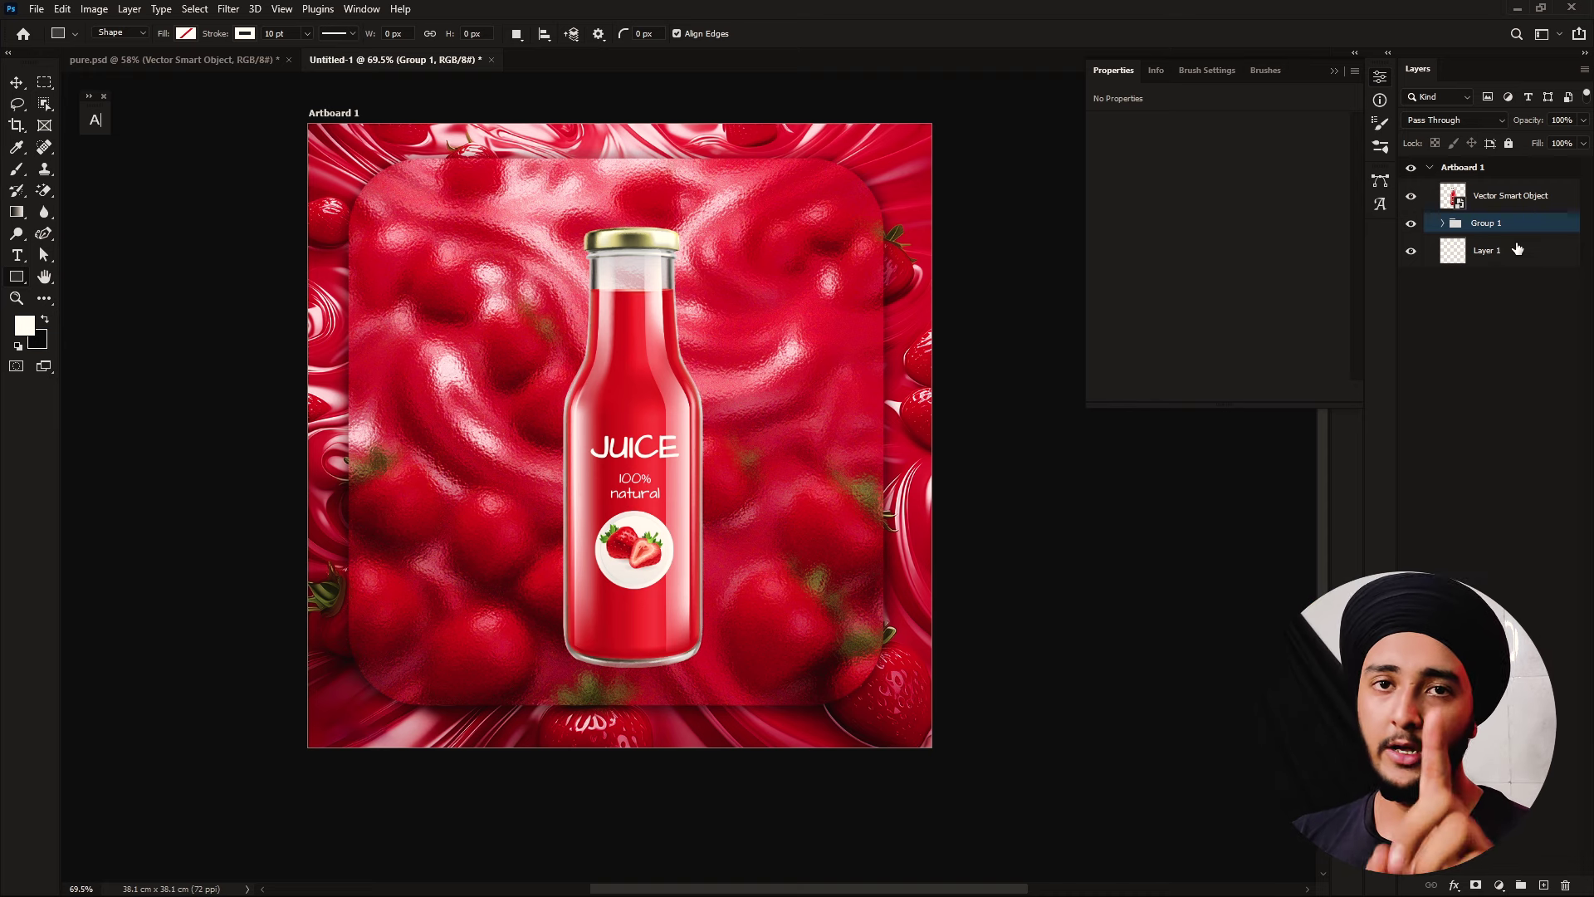
double_click(1485, 223)
text(bg)
key(Return)
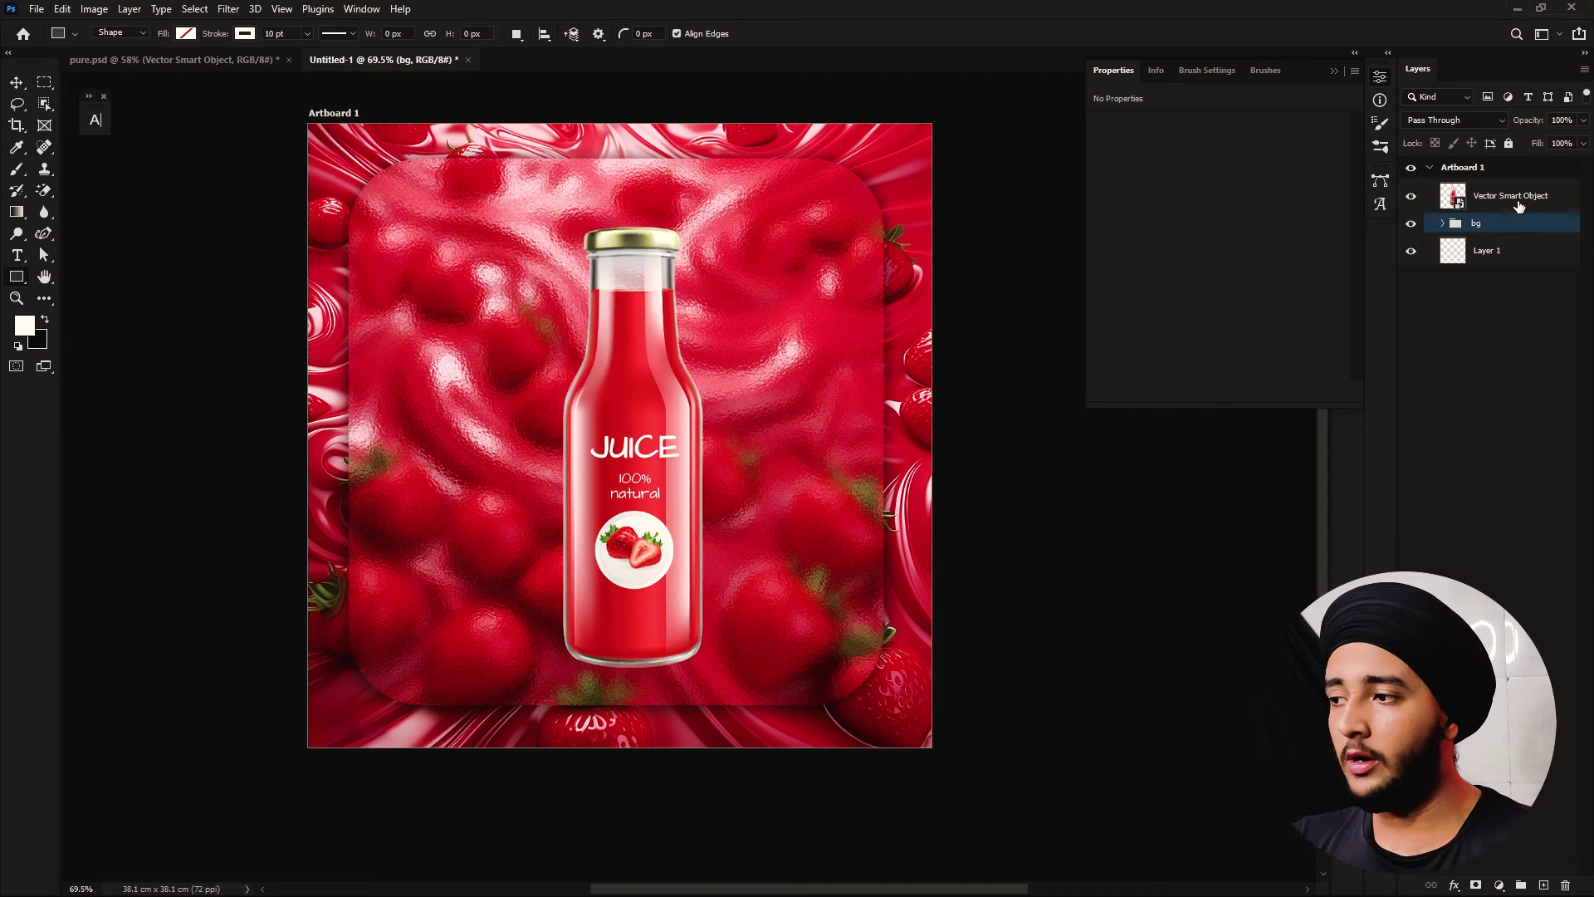
Delete the empty Layer 1
click(1486, 250)
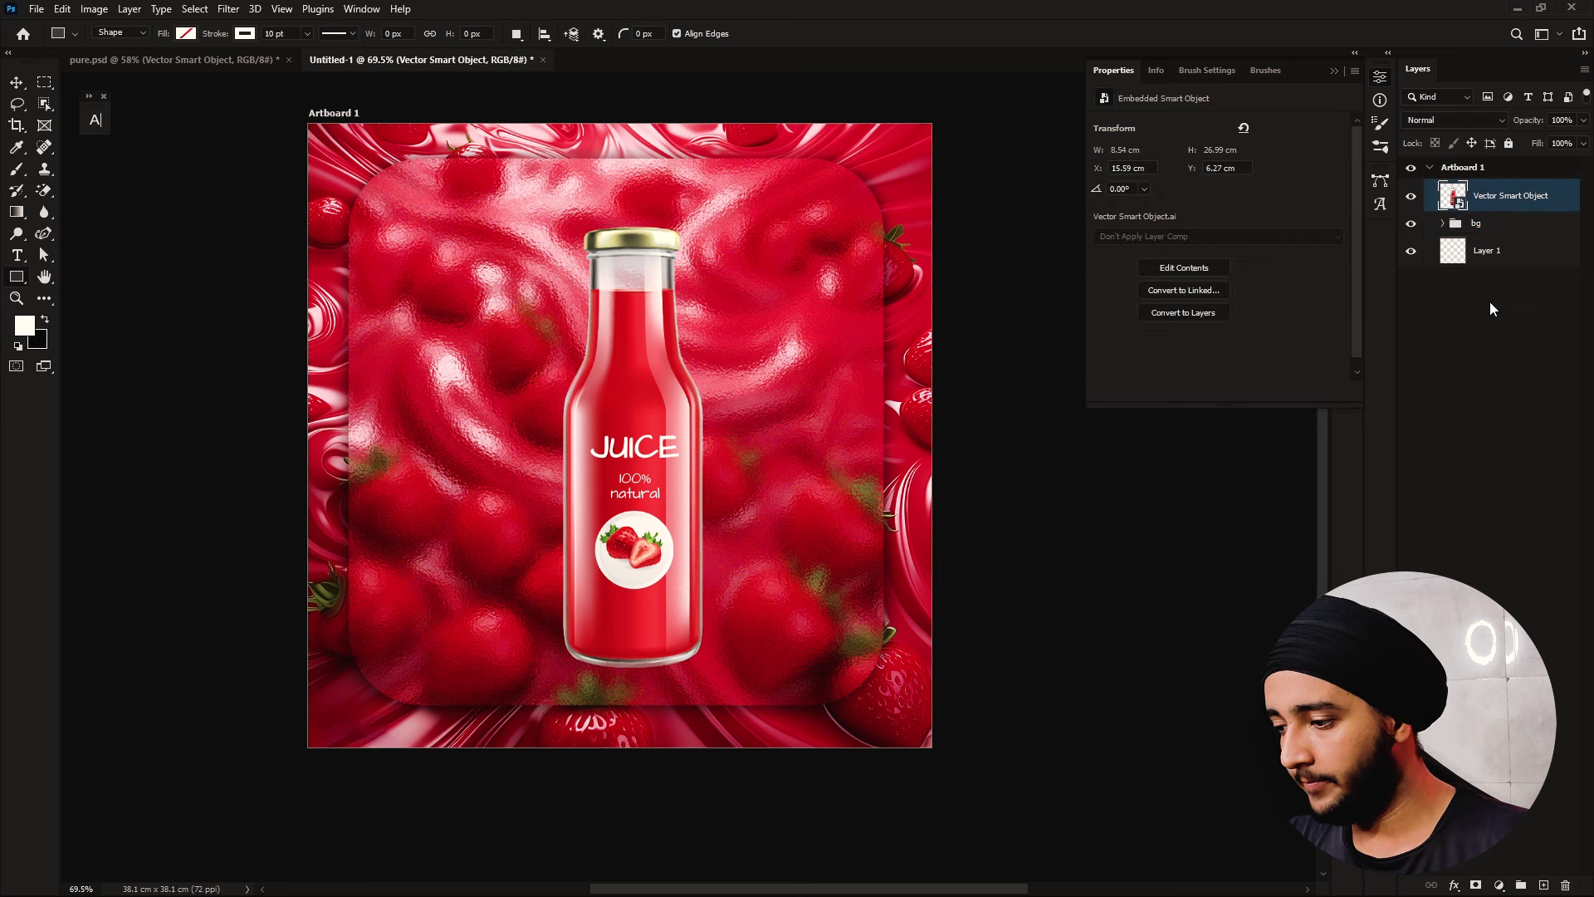
key(Delete)
drag(684, 434, 649, 422)
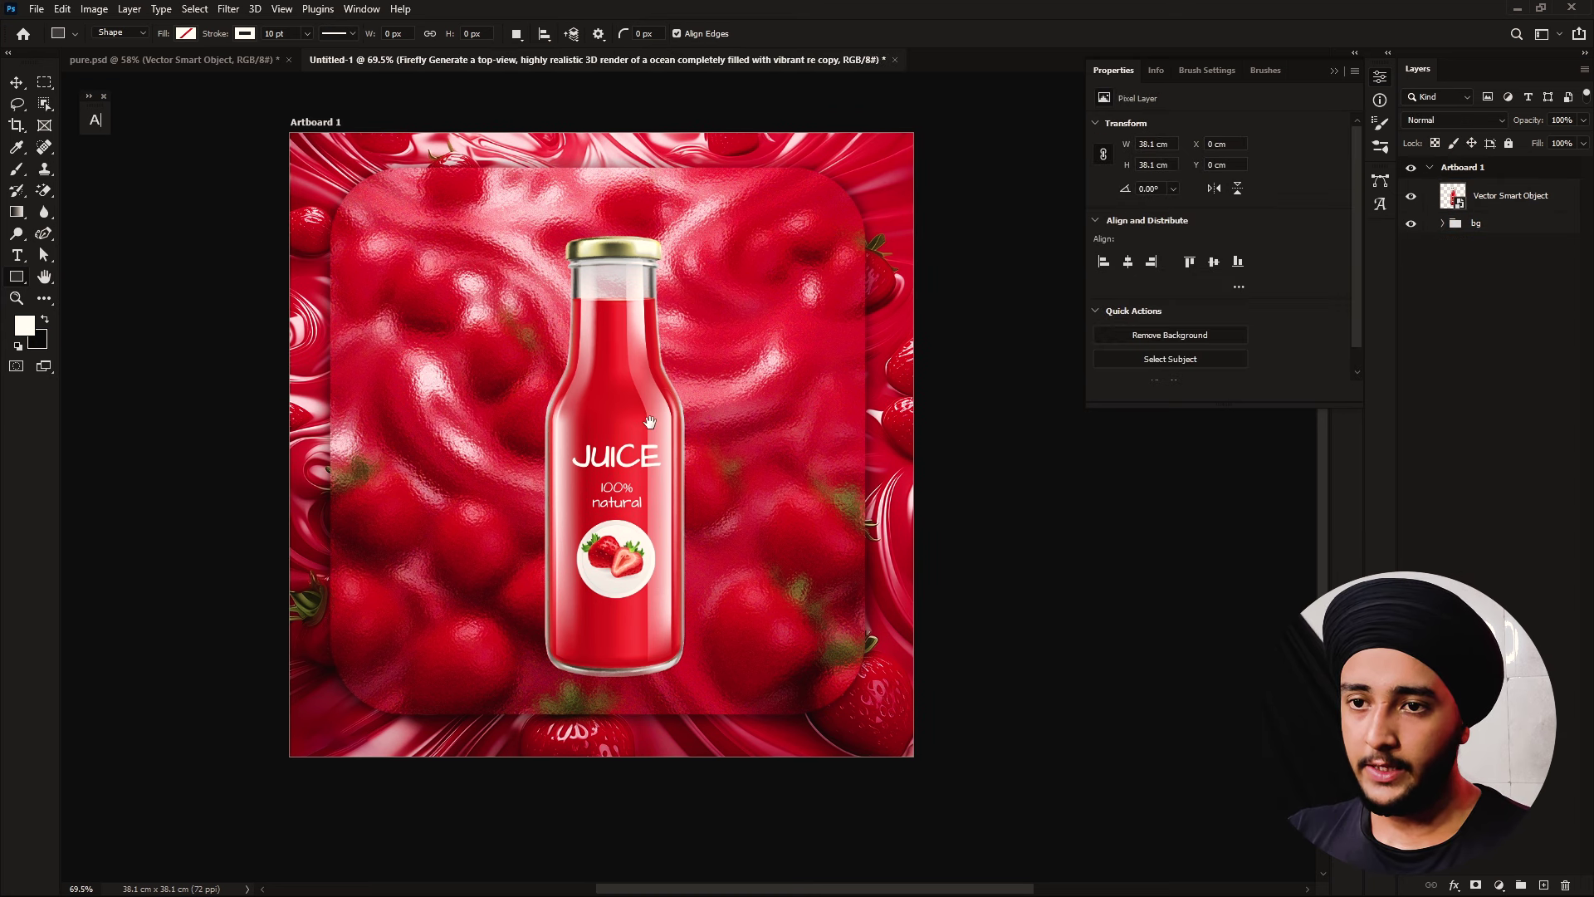
Rotate the juice bottle about 25° clockwise and load a selection of its outline
click(1483, 206)
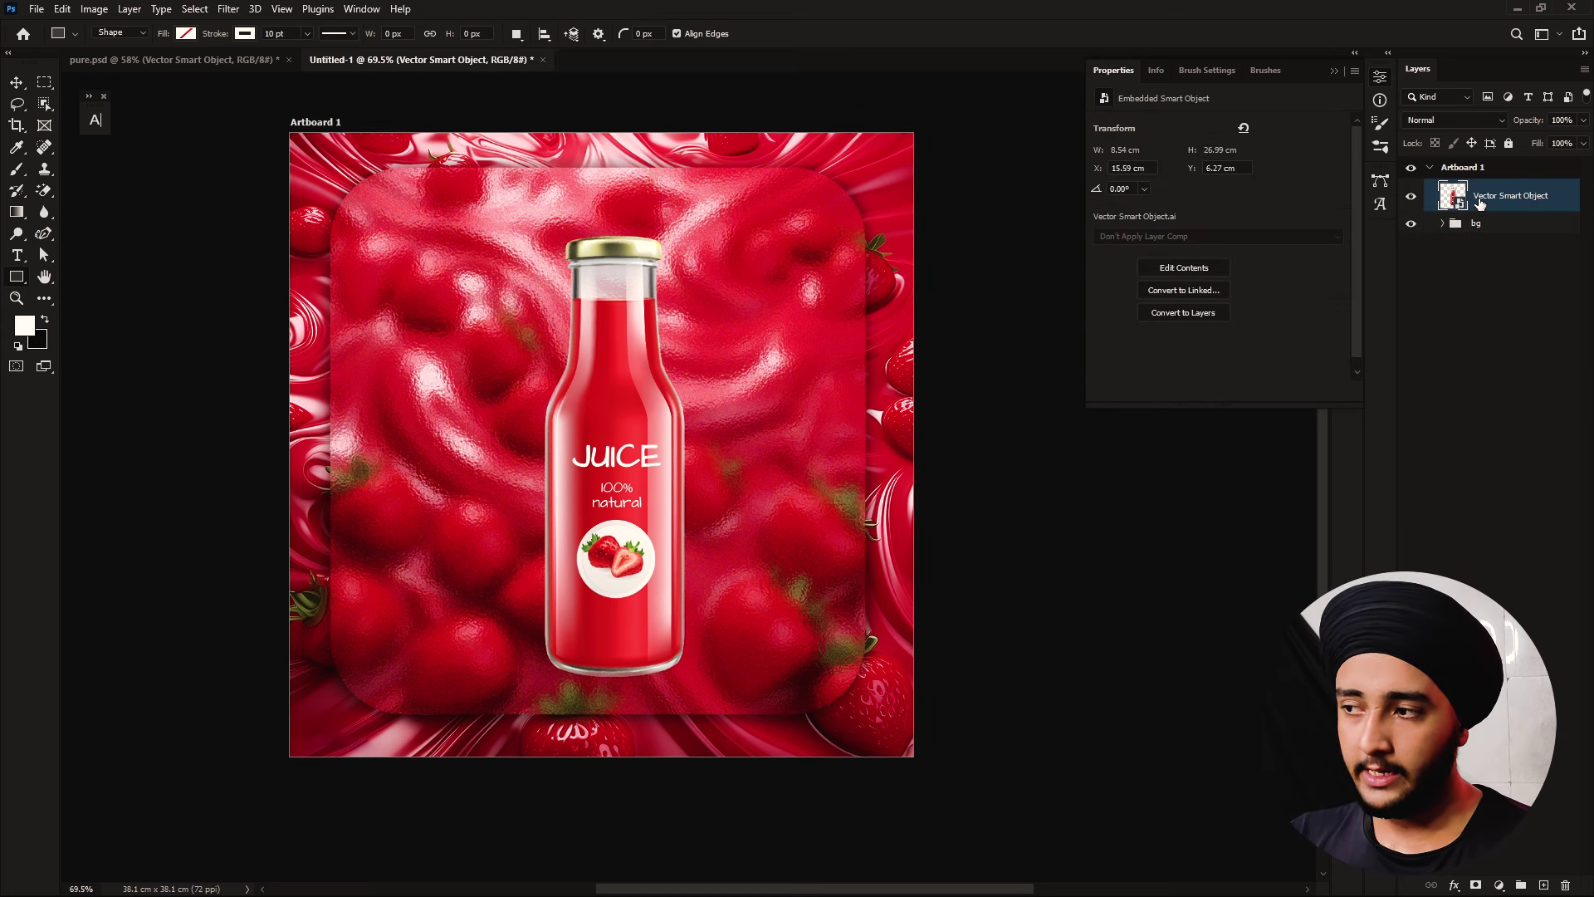
key(ctrl+t)
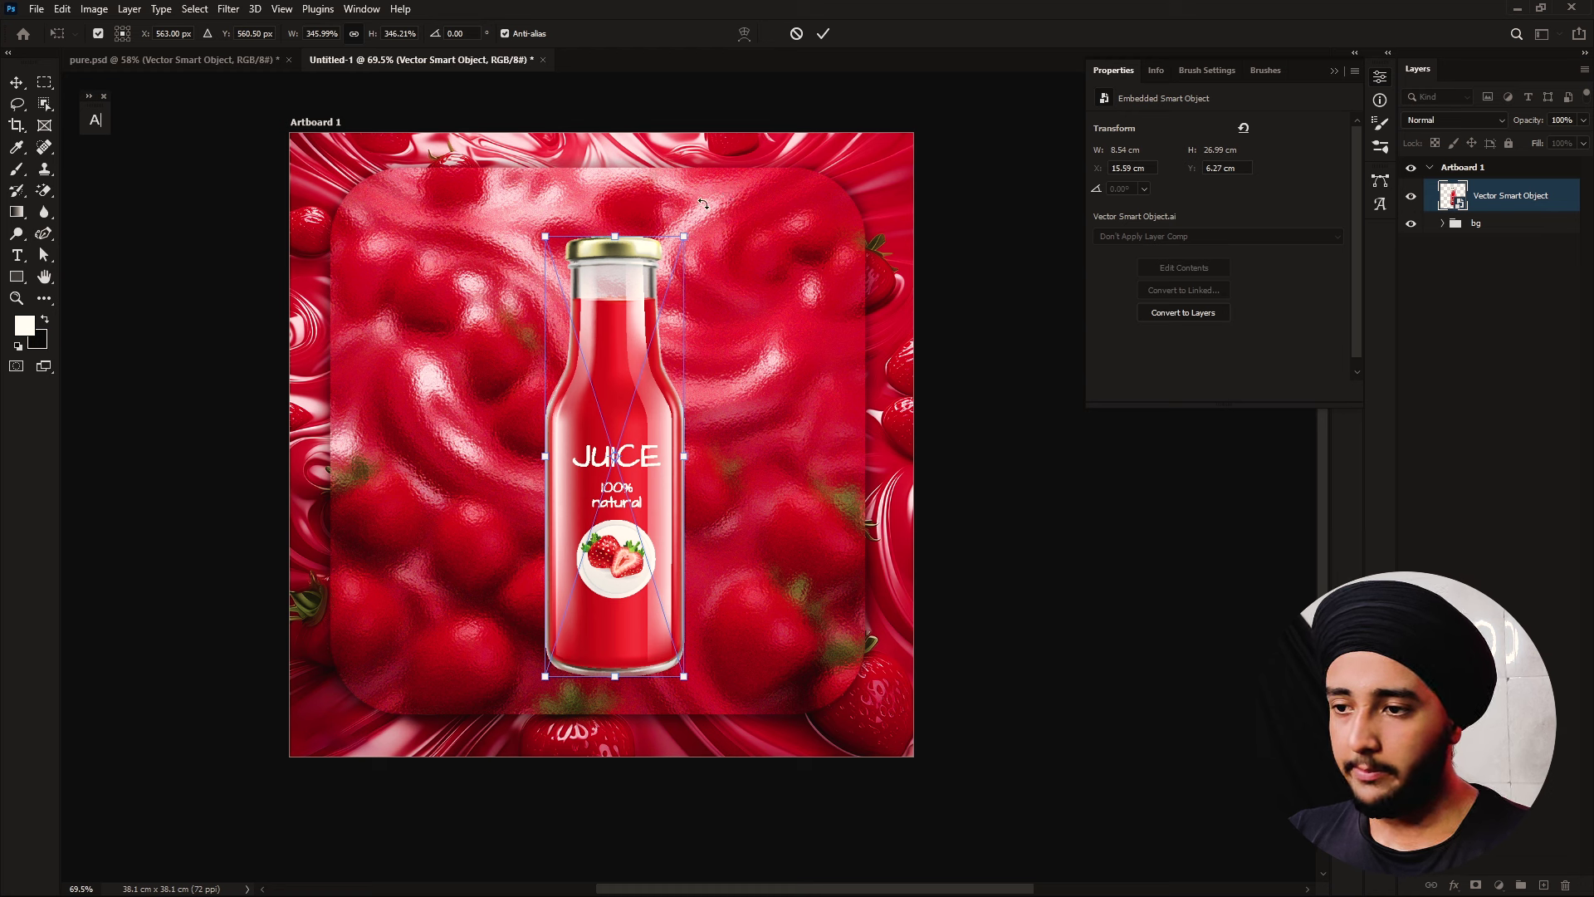
mouse_move(714, 212)
mouse_down()
mouse_move(769, 287)
mouse_move(753, 298)
mouse_move(771, 292)
mouse_up()
key(Return)
key(ctrl+0)
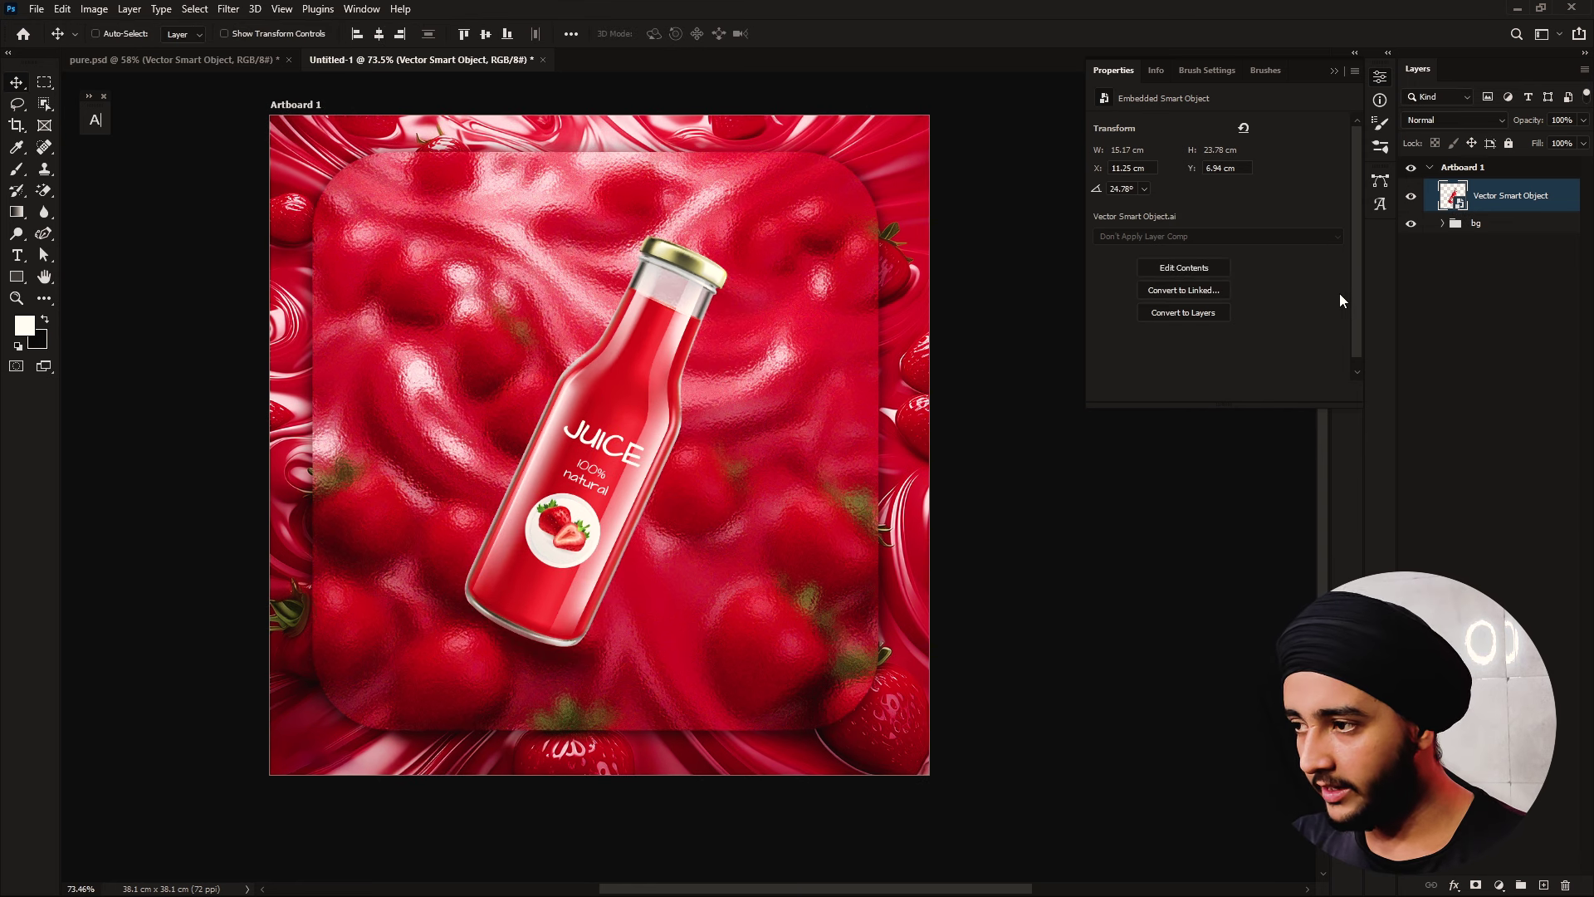
ctrl+click(1455, 197)
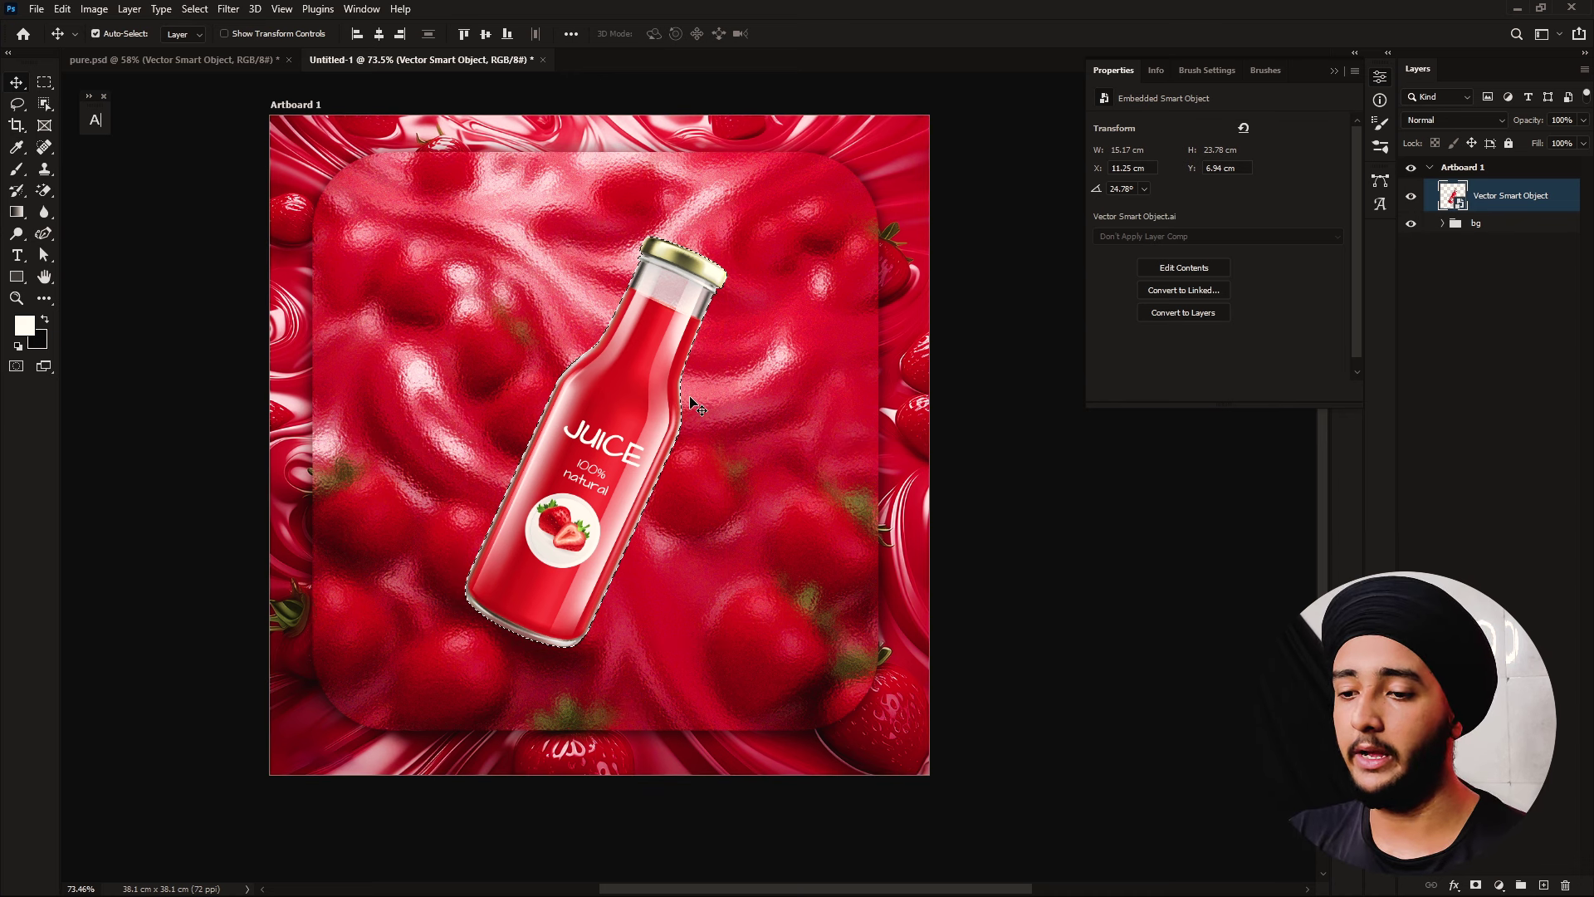
Expand the bottle selection by 30 pixels
click(194, 8)
mouse_move(209, 259)
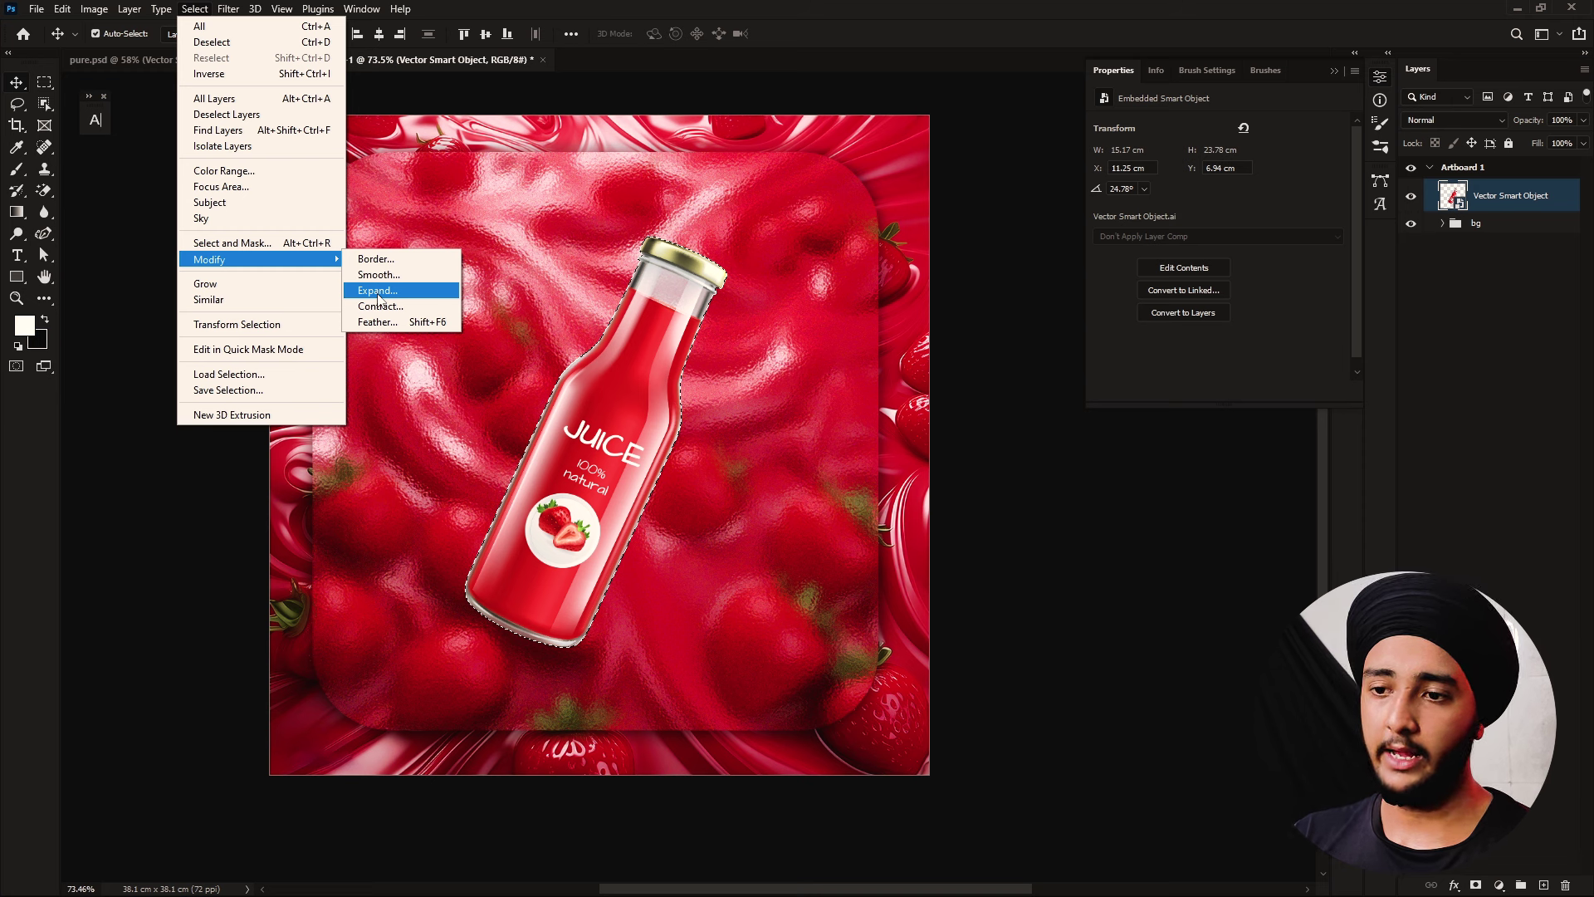
click(378, 291)
mouse_move(261, 401)
mouse_down()
mouse_move(324, 374)
mouse_move(414, 254)
mouse_up()
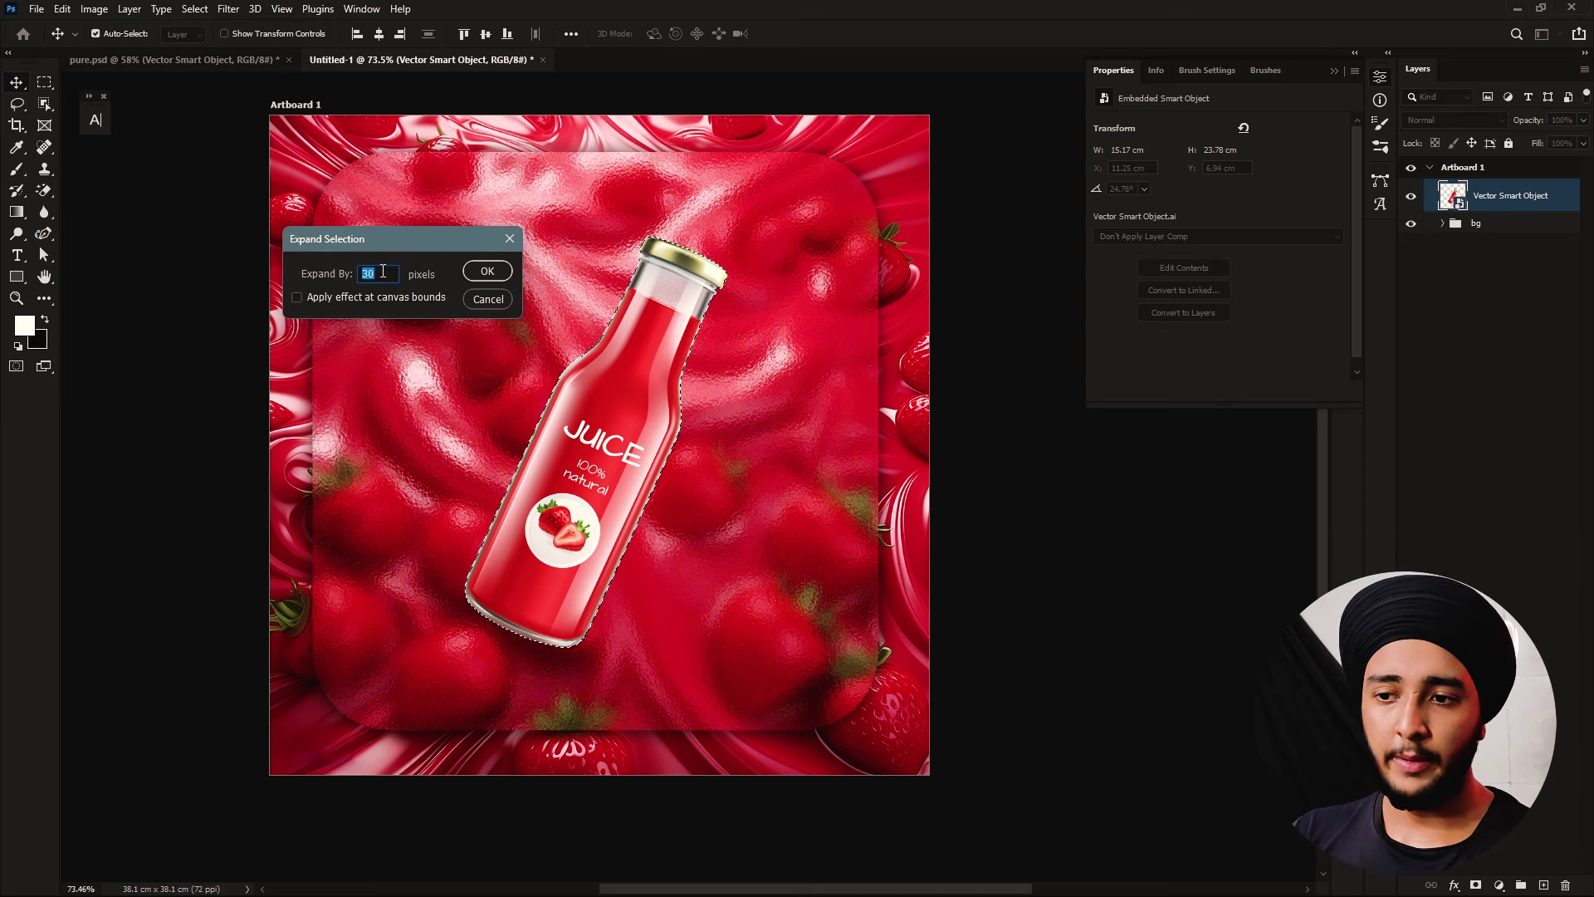
click(487, 271)
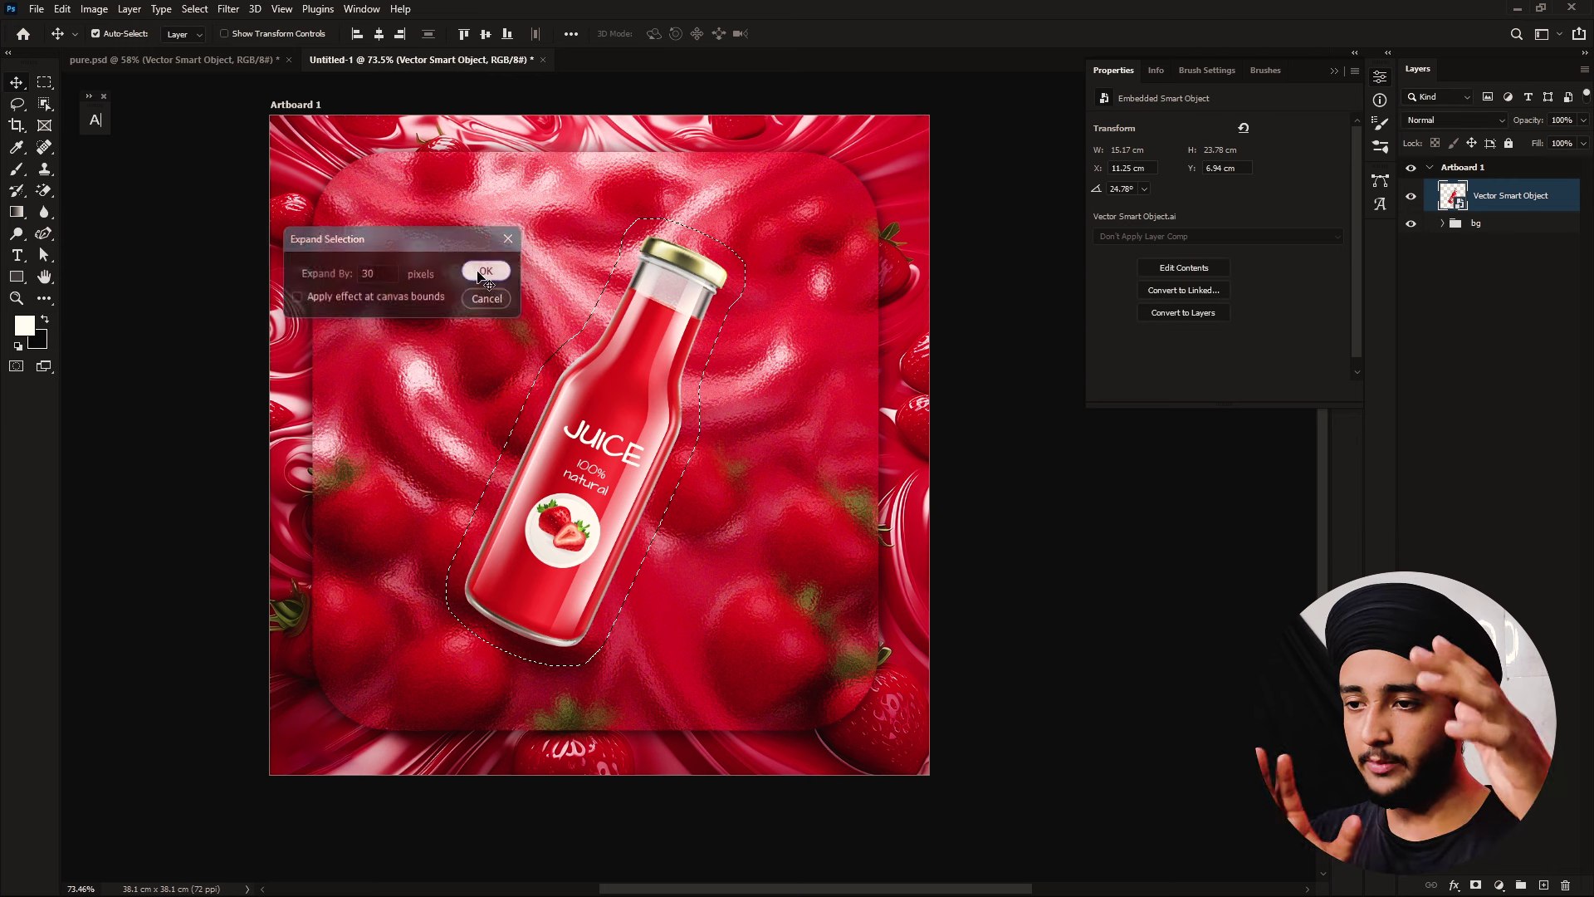
Open the Paths panel floating beside the canvas and show its options menu
click(361, 9)
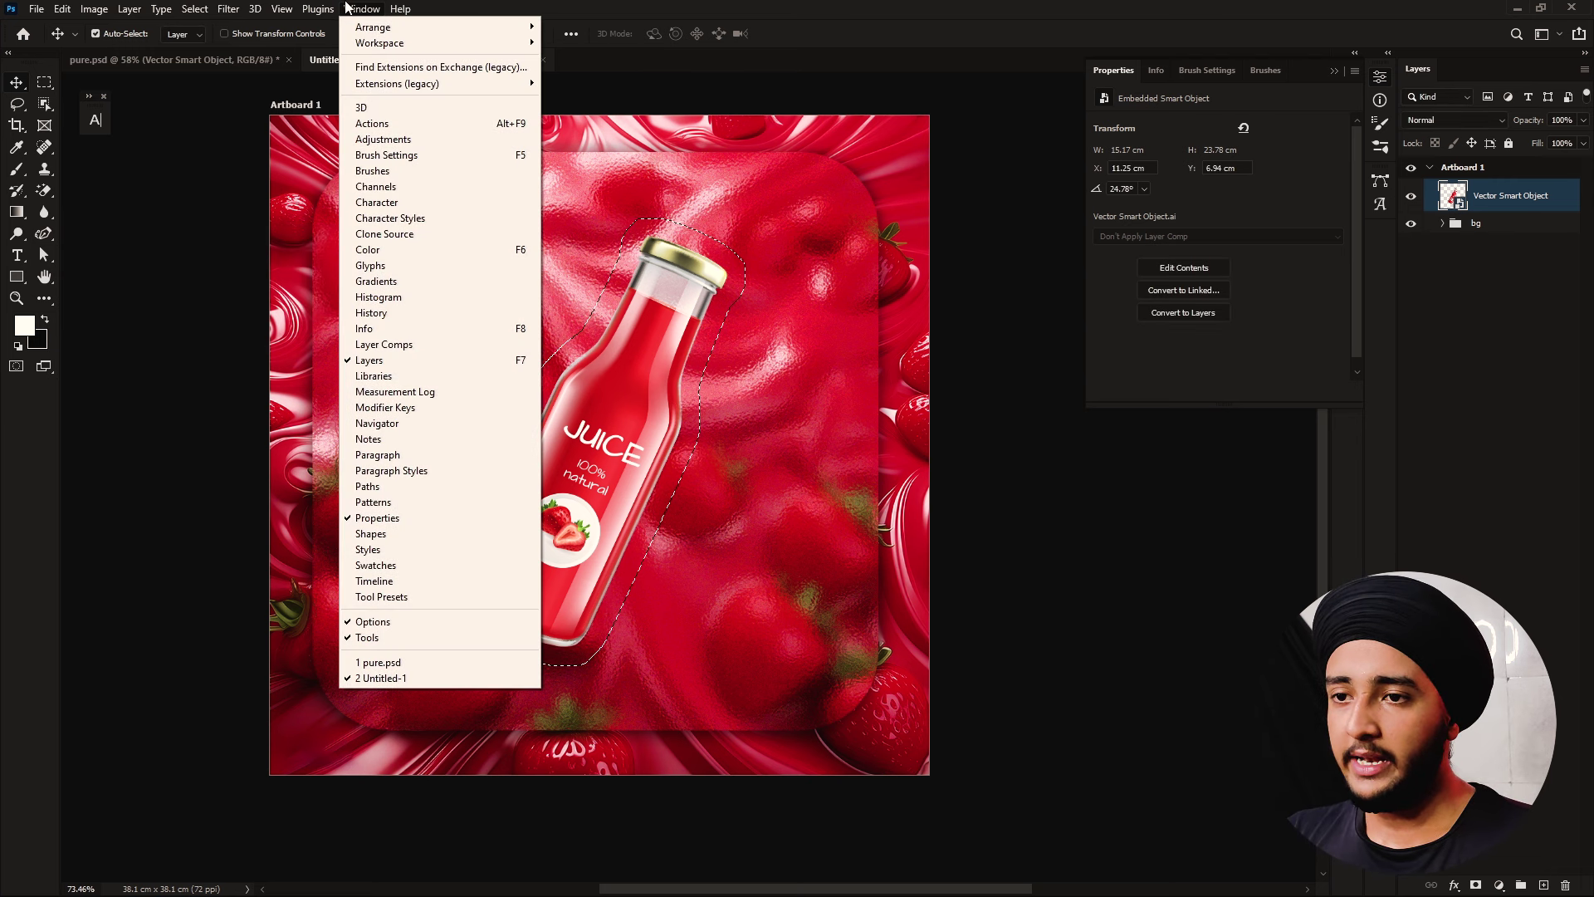
click(377, 489)
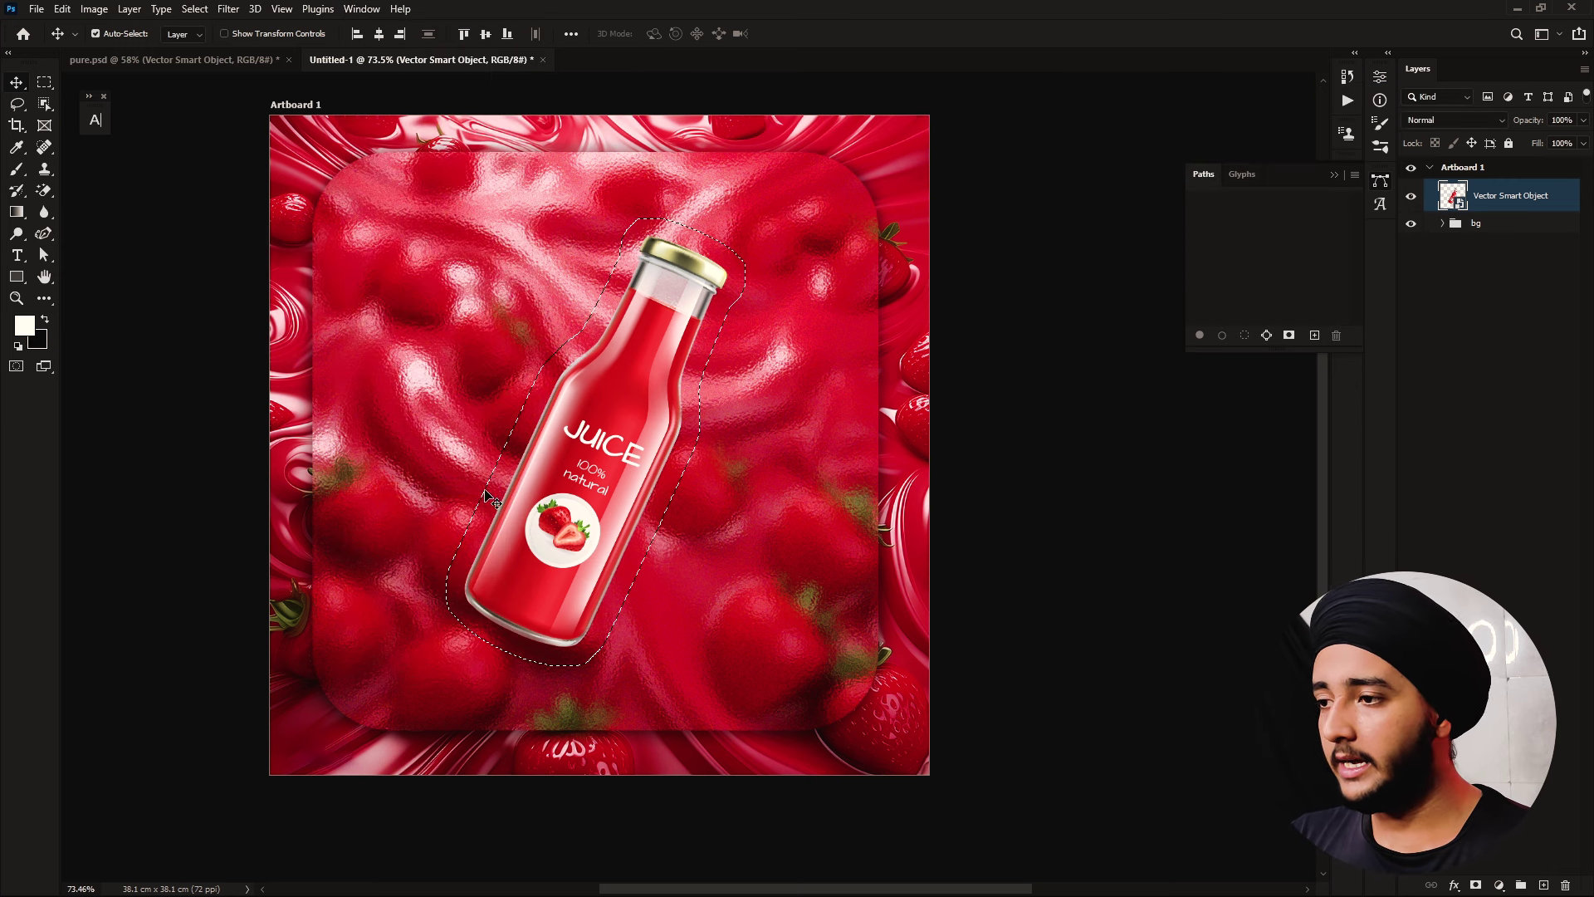
drag(1380, 181, 1166, 215)
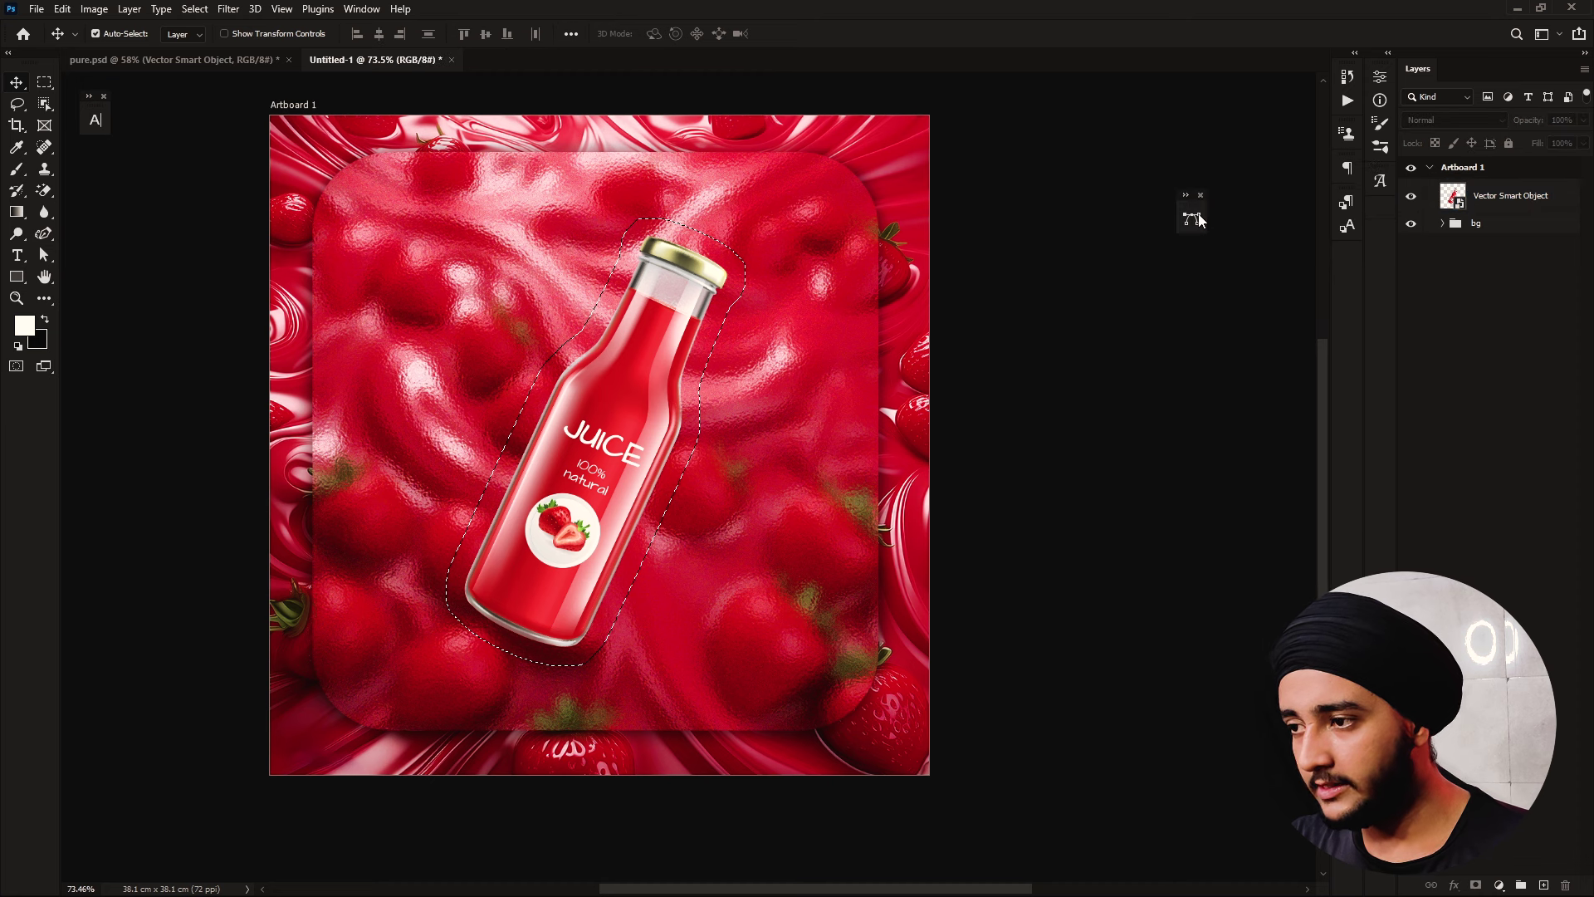
click(1166, 214)
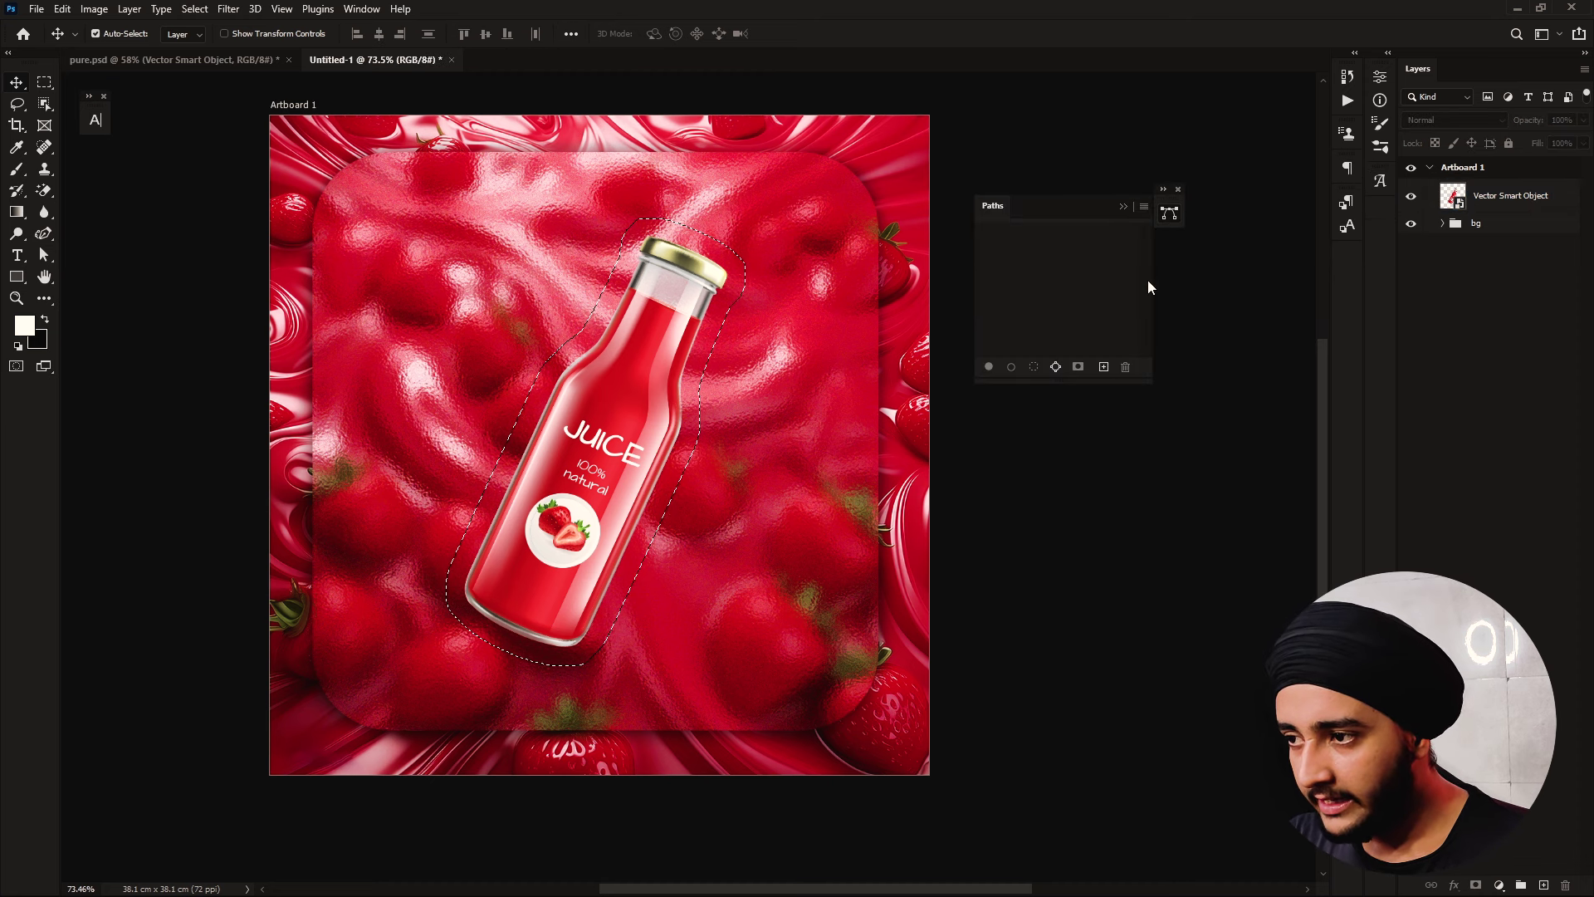
click(1144, 206)
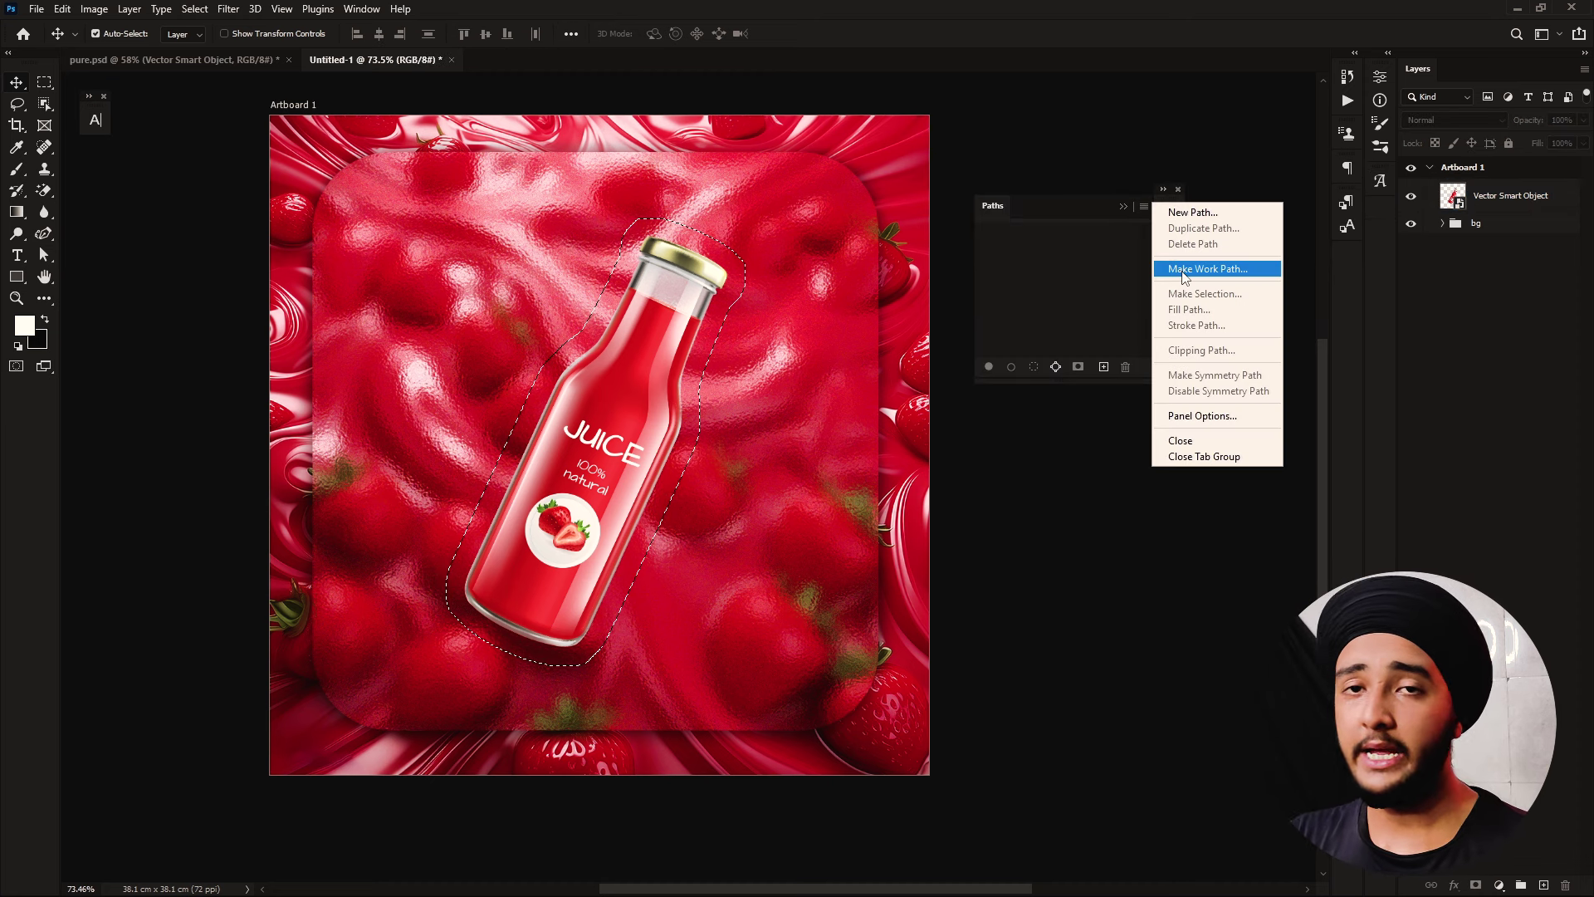
Convert the expanded bottle selection into a work path
click(1184, 272)
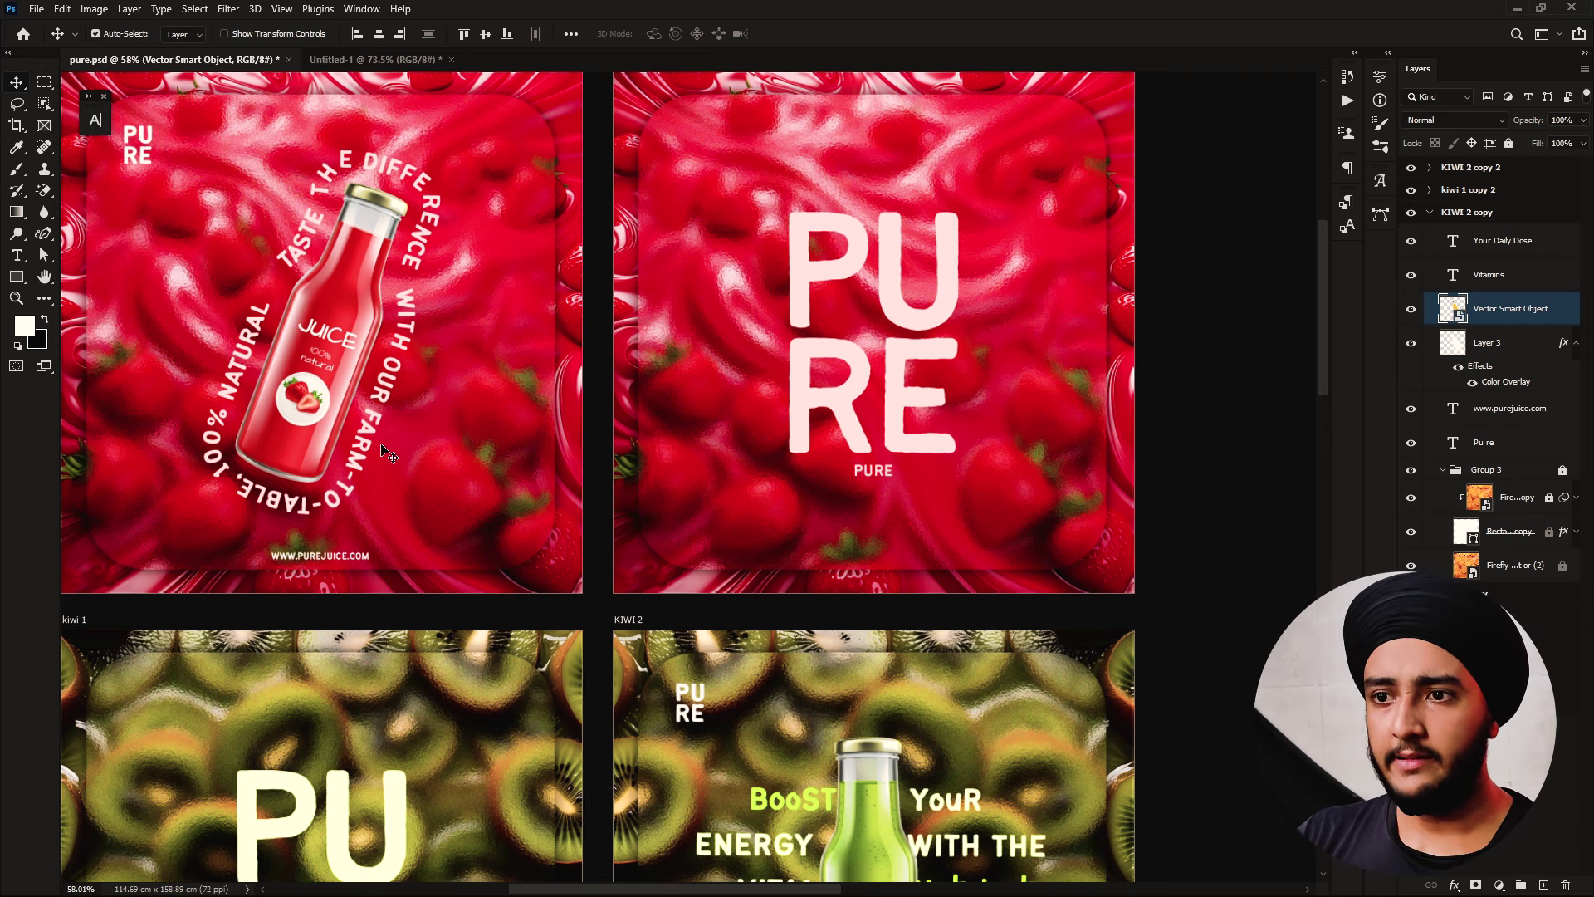
scroll(1564, 580, up, 5)
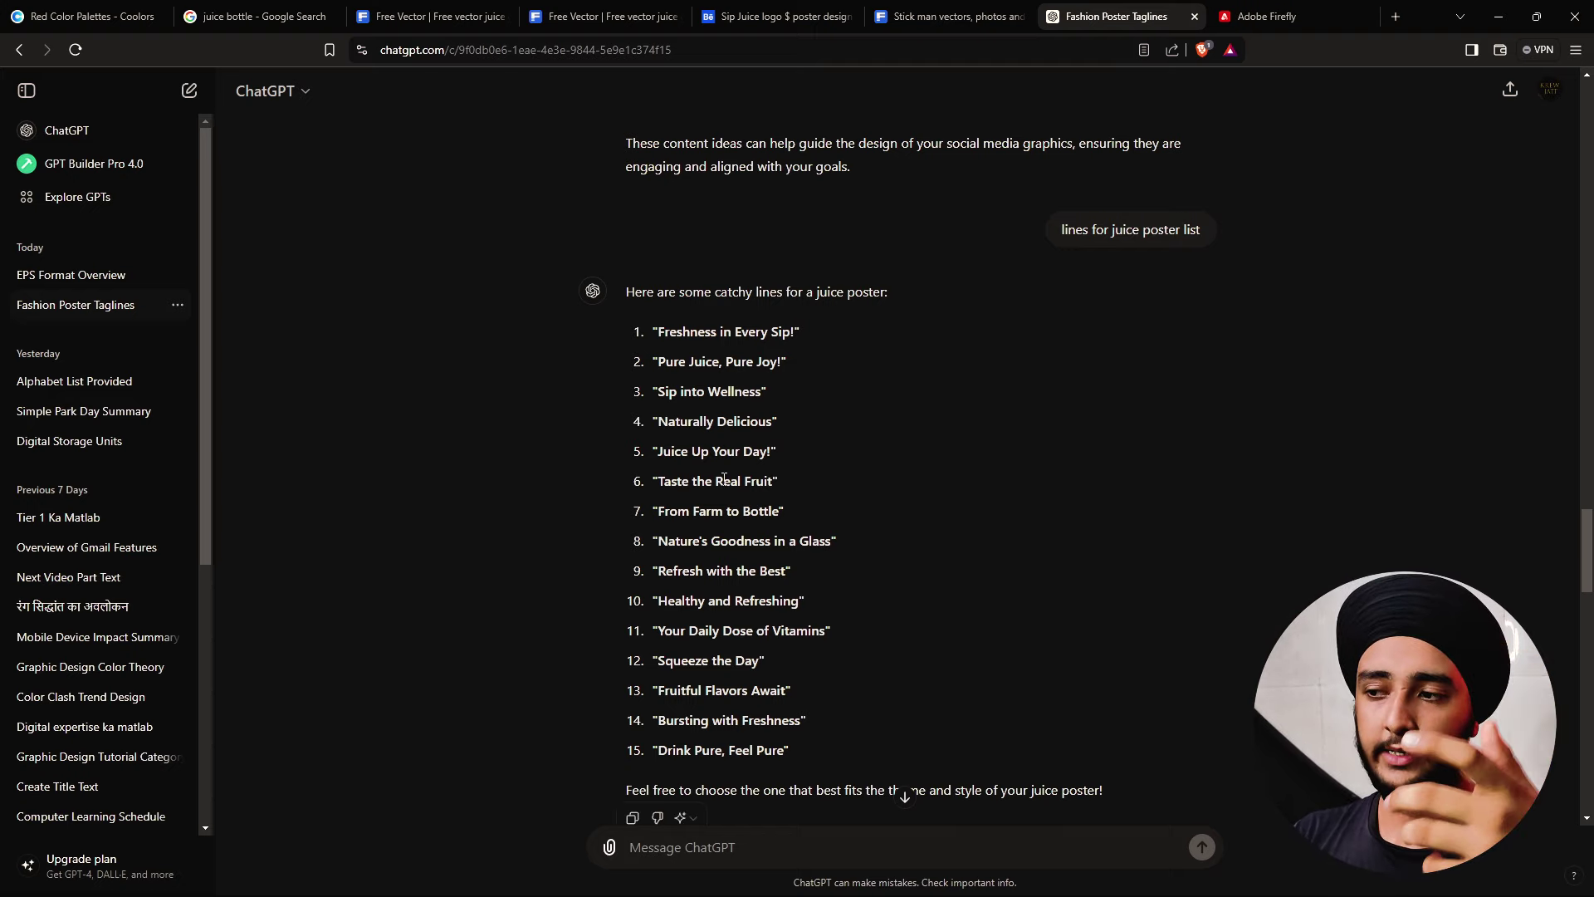
Copy ChatGPT's sixth longer tagline, 'Taste the Difference with Our Farm-to-Table, 100% Natural Fruit Juices!'
scroll(1589, 556, down, 2)
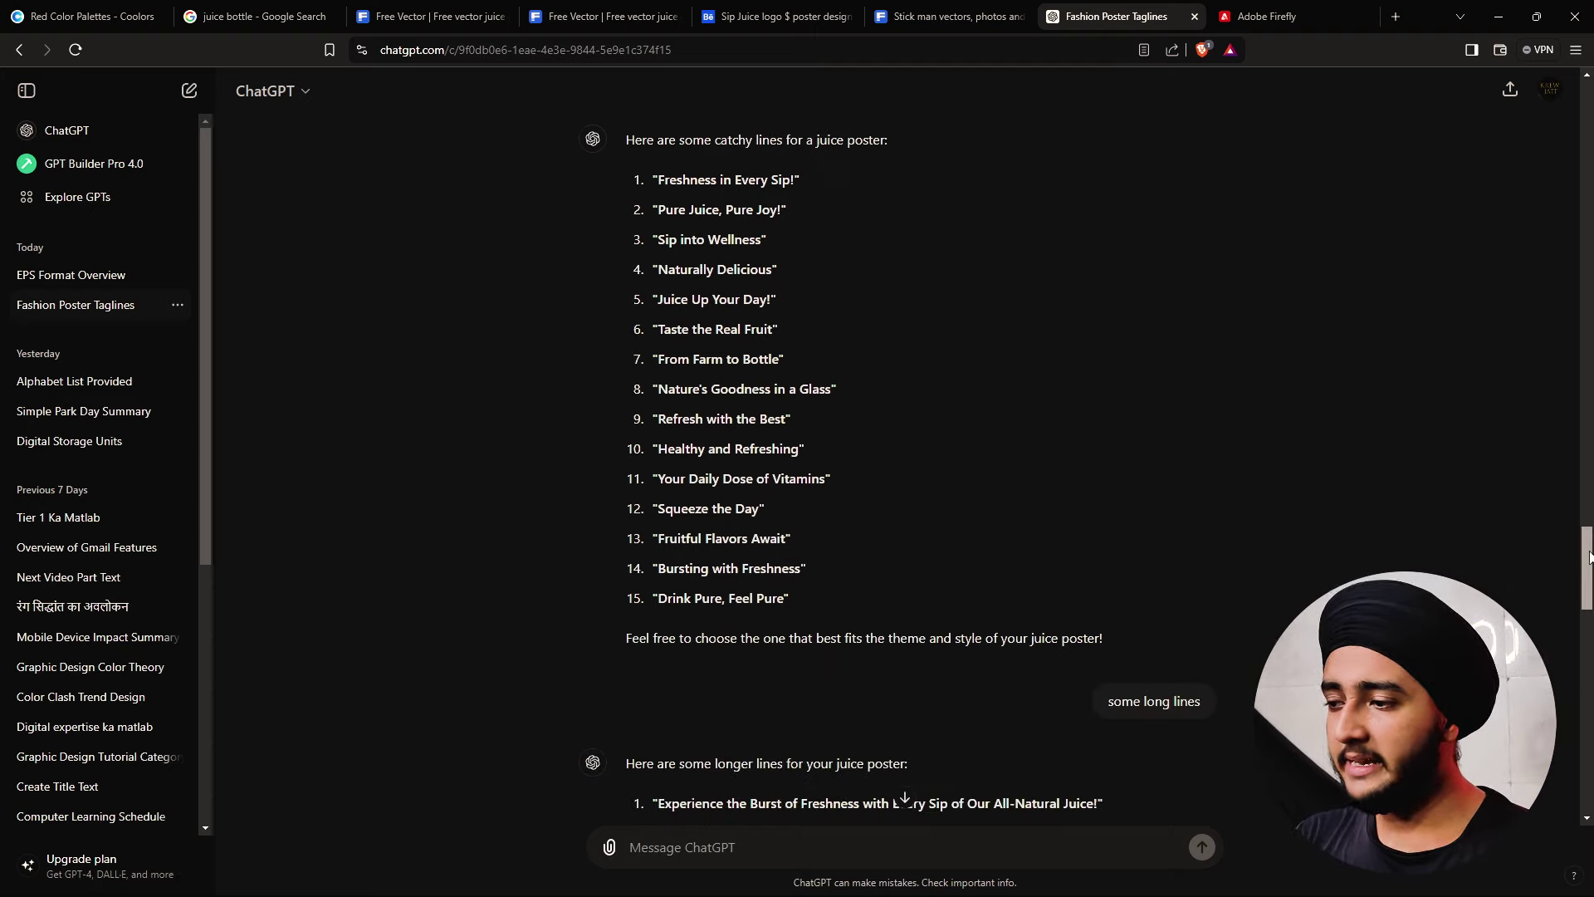
scroll(1589, 556, down, 1)
scroll(1589, 557, down, 4)
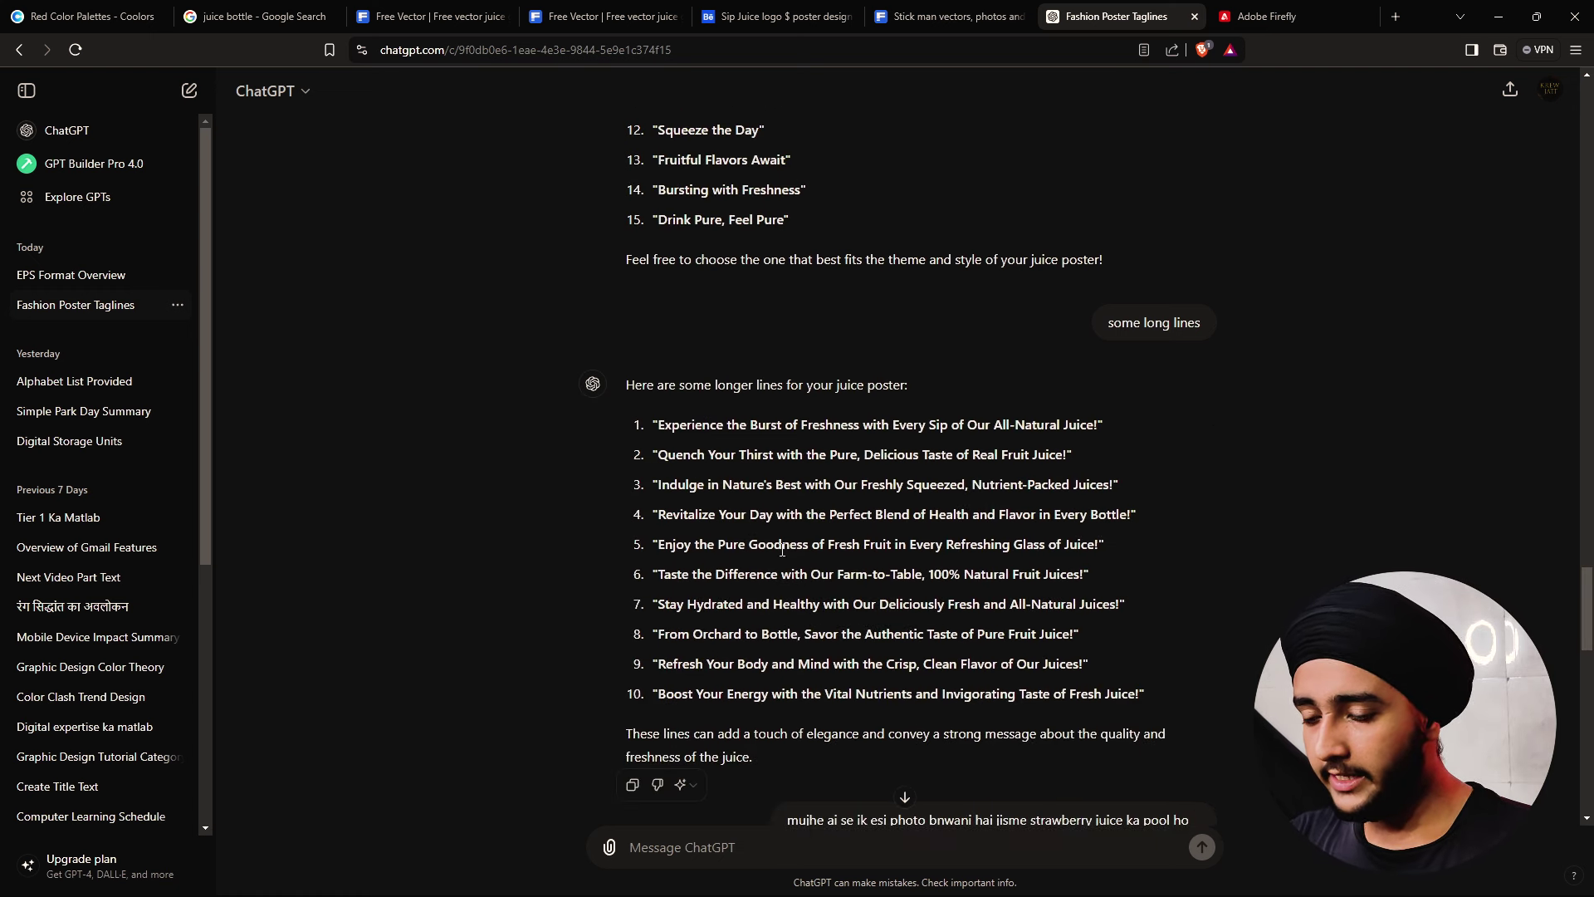
drag(657, 574, 1081, 572)
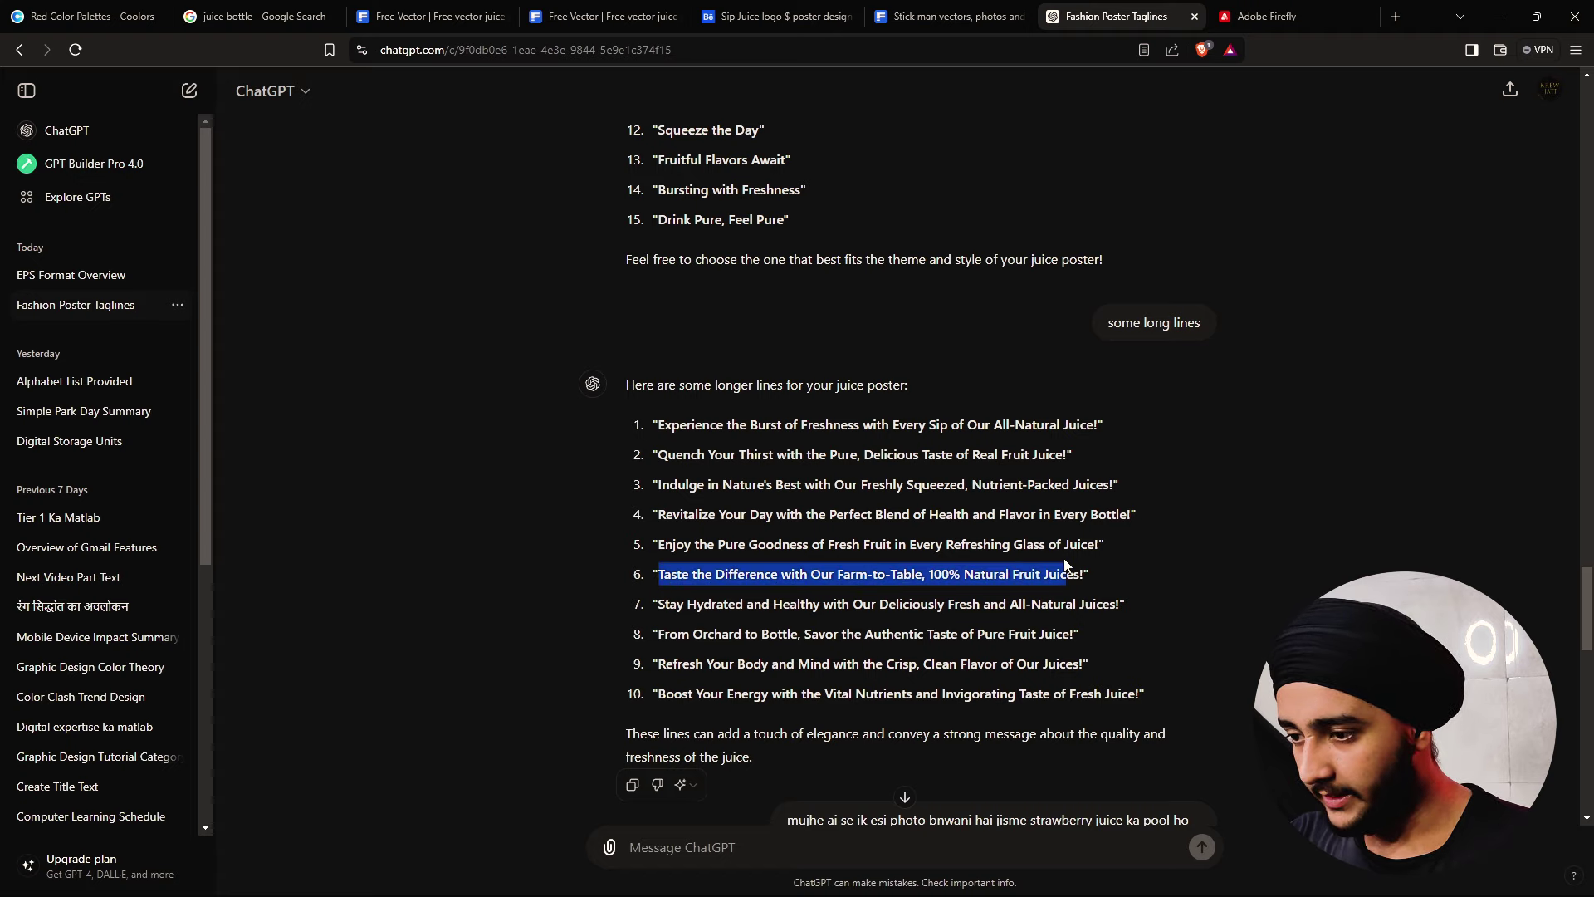
click(1124, 596)
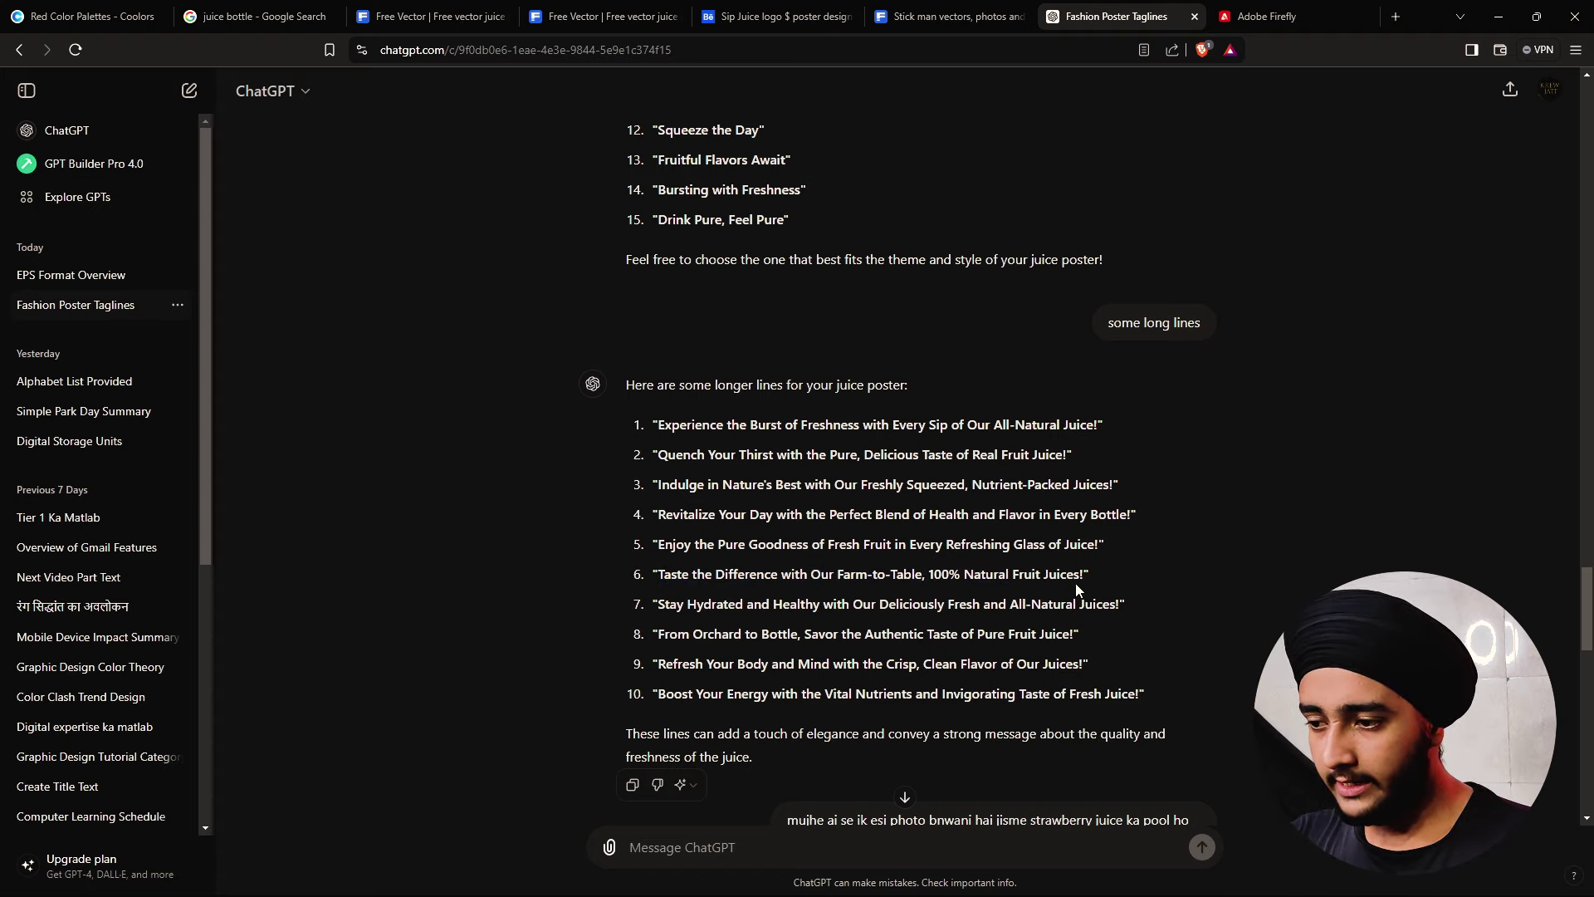
mouse_move(1079, 575)
mouse_down()
mouse_move(912, 573)
mouse_move(681, 602)
mouse_move(655, 572)
mouse_up()
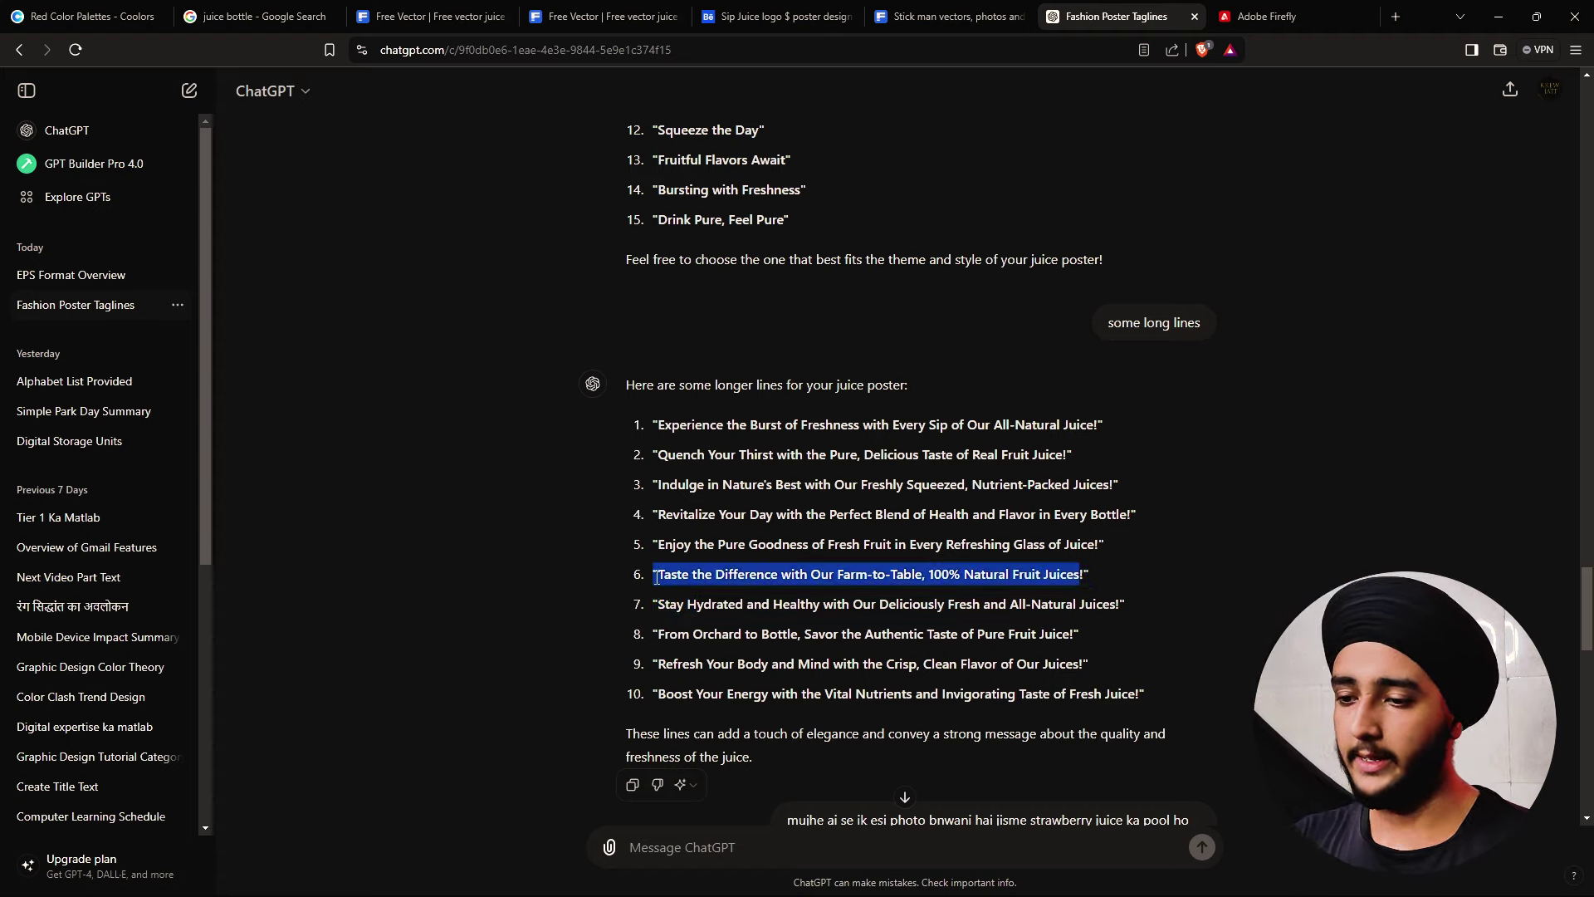
key(alt+Tab)
scroll(631, 332, up, 2)
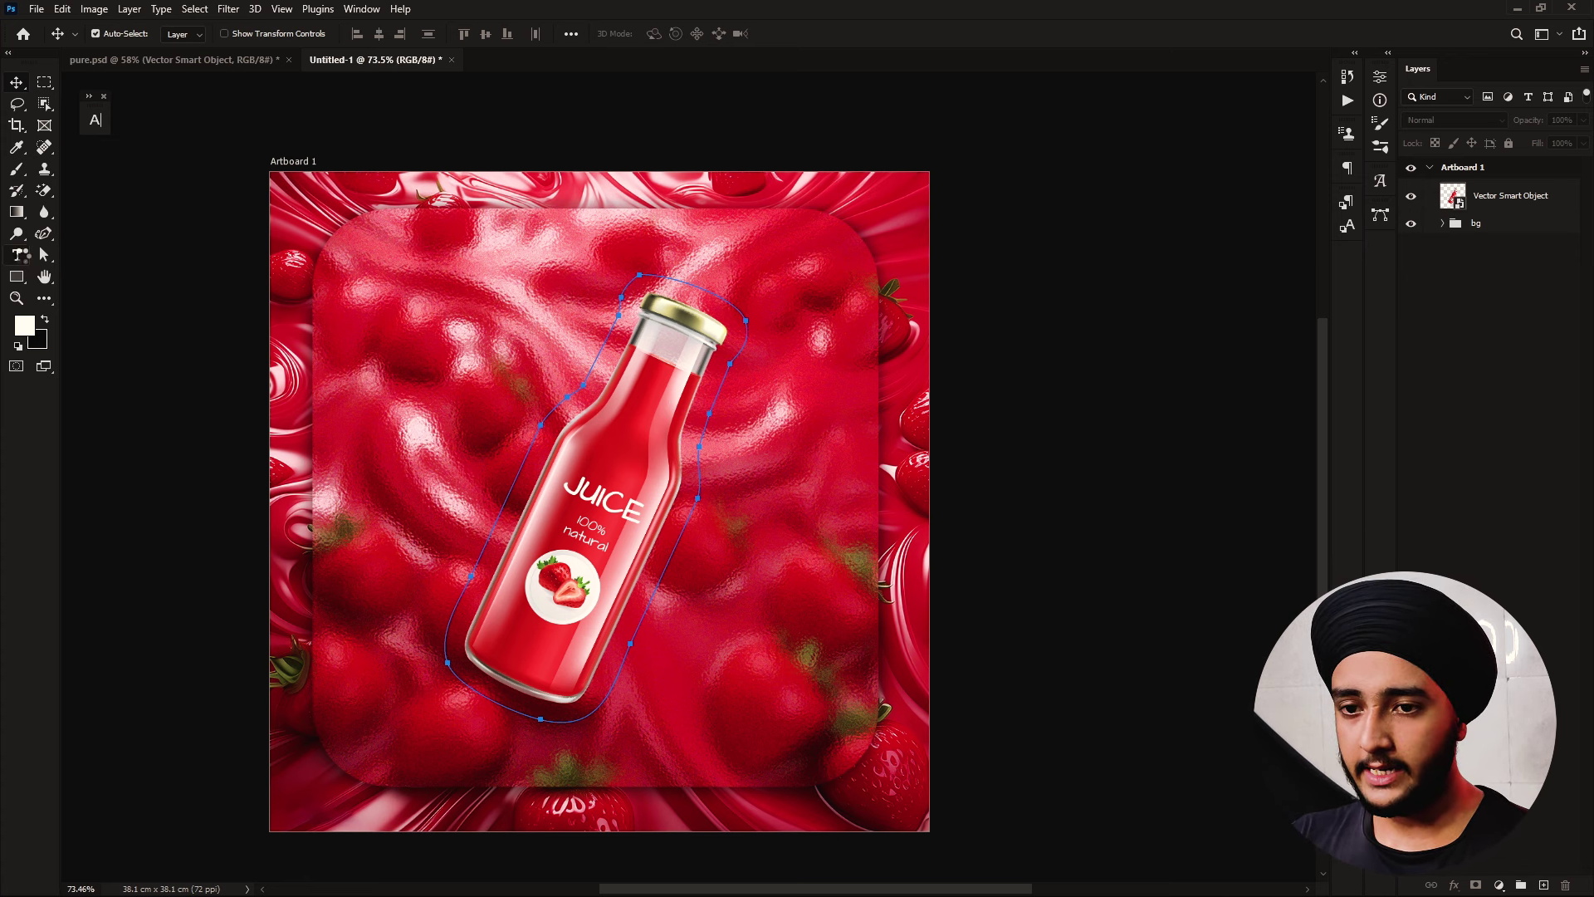
Paste the copied tagline as type along the bottle's work path
click(19, 255)
click(91, 261)
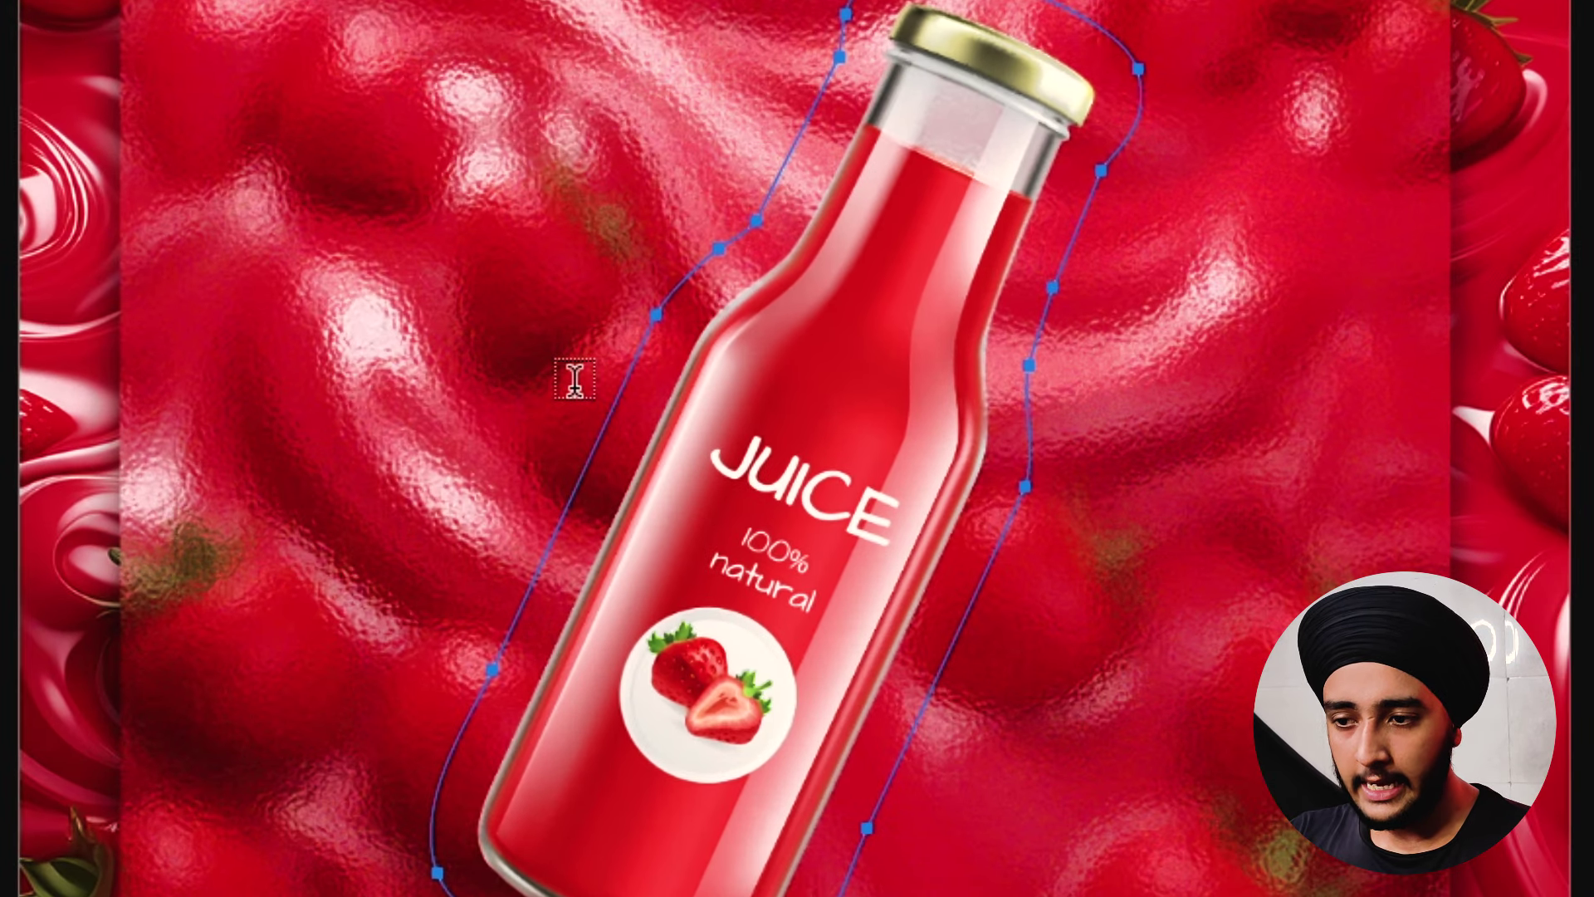
click(696, 267)
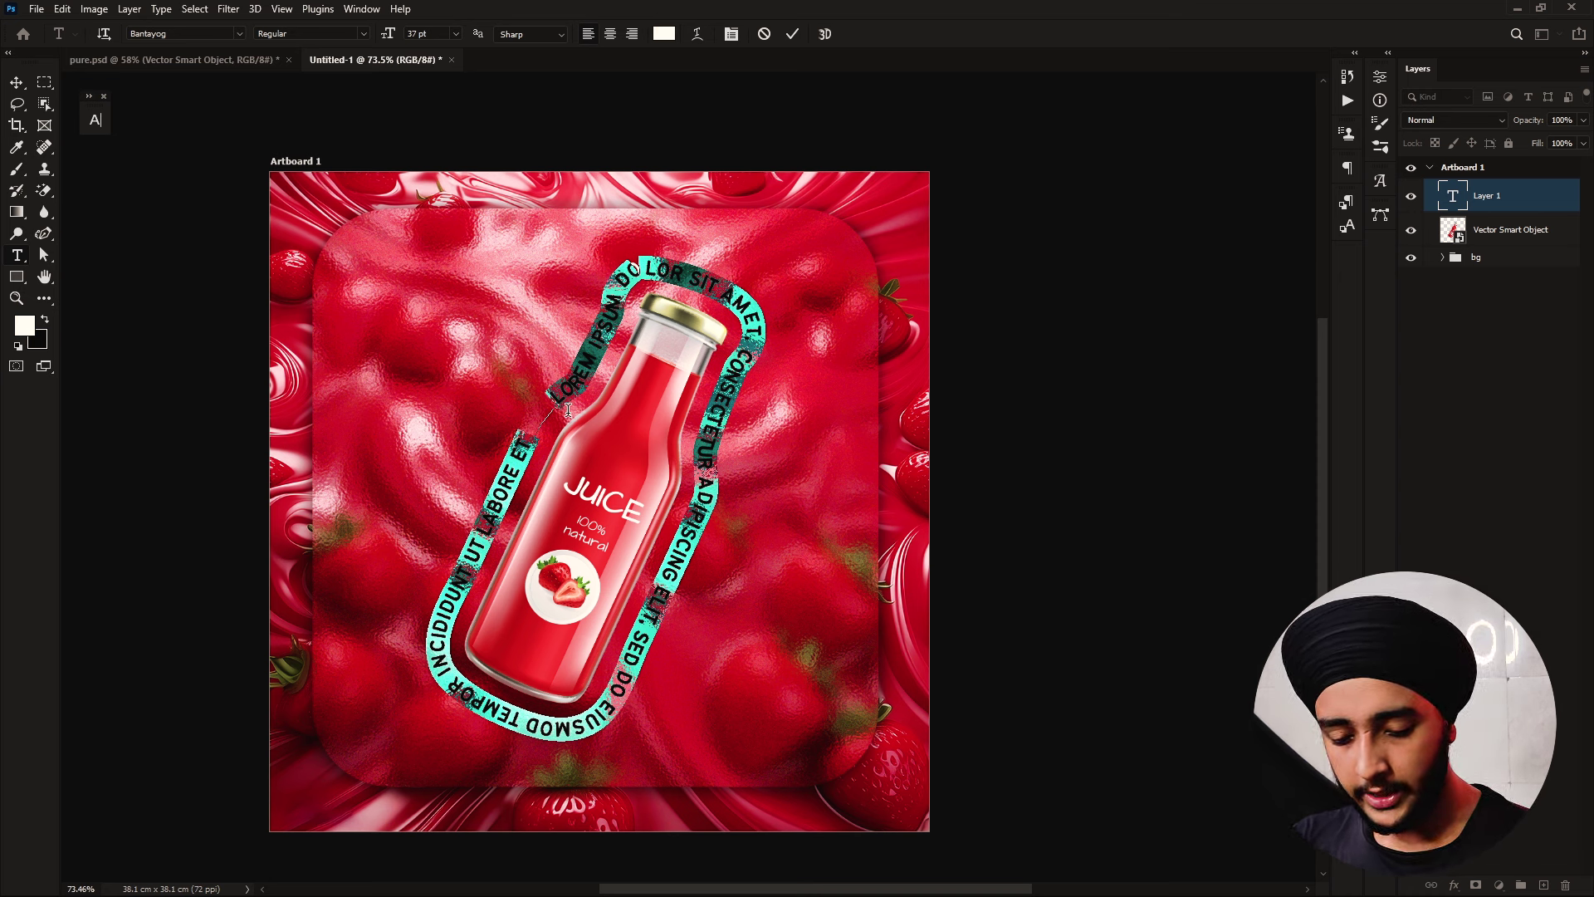
text(TASTE THE DIFFERENCE WITH OUR FARM-TO-TABLE, 100% NATURAL FRUIT JUICES)
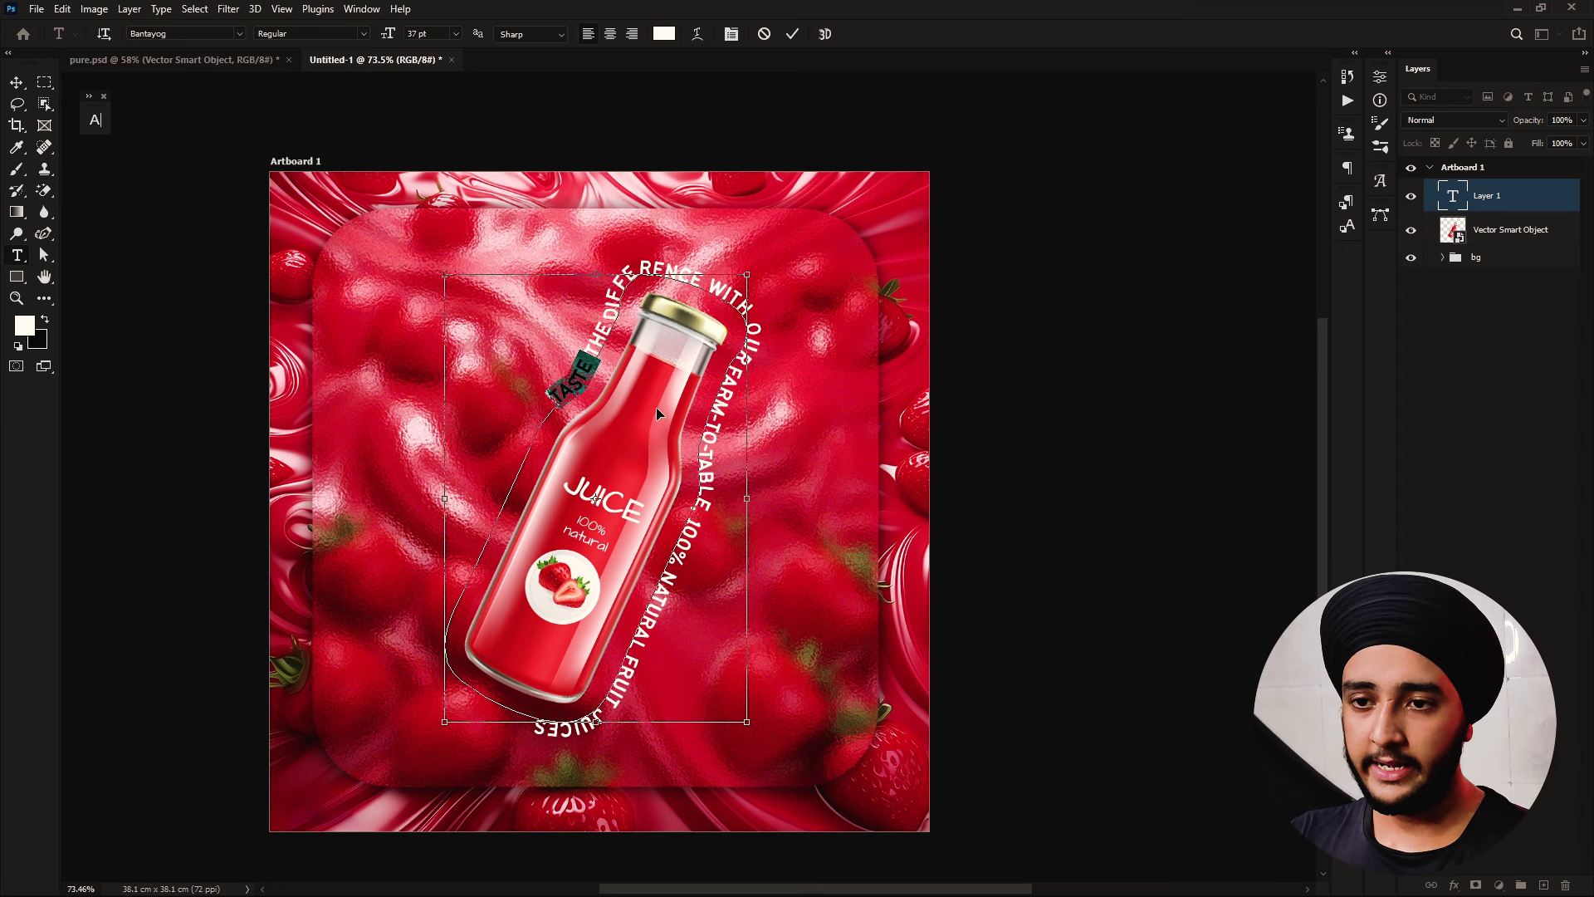
Enlarge all the path tagline text to 53 pt in the Character panel
key(ctrl+a)
click(94, 119)
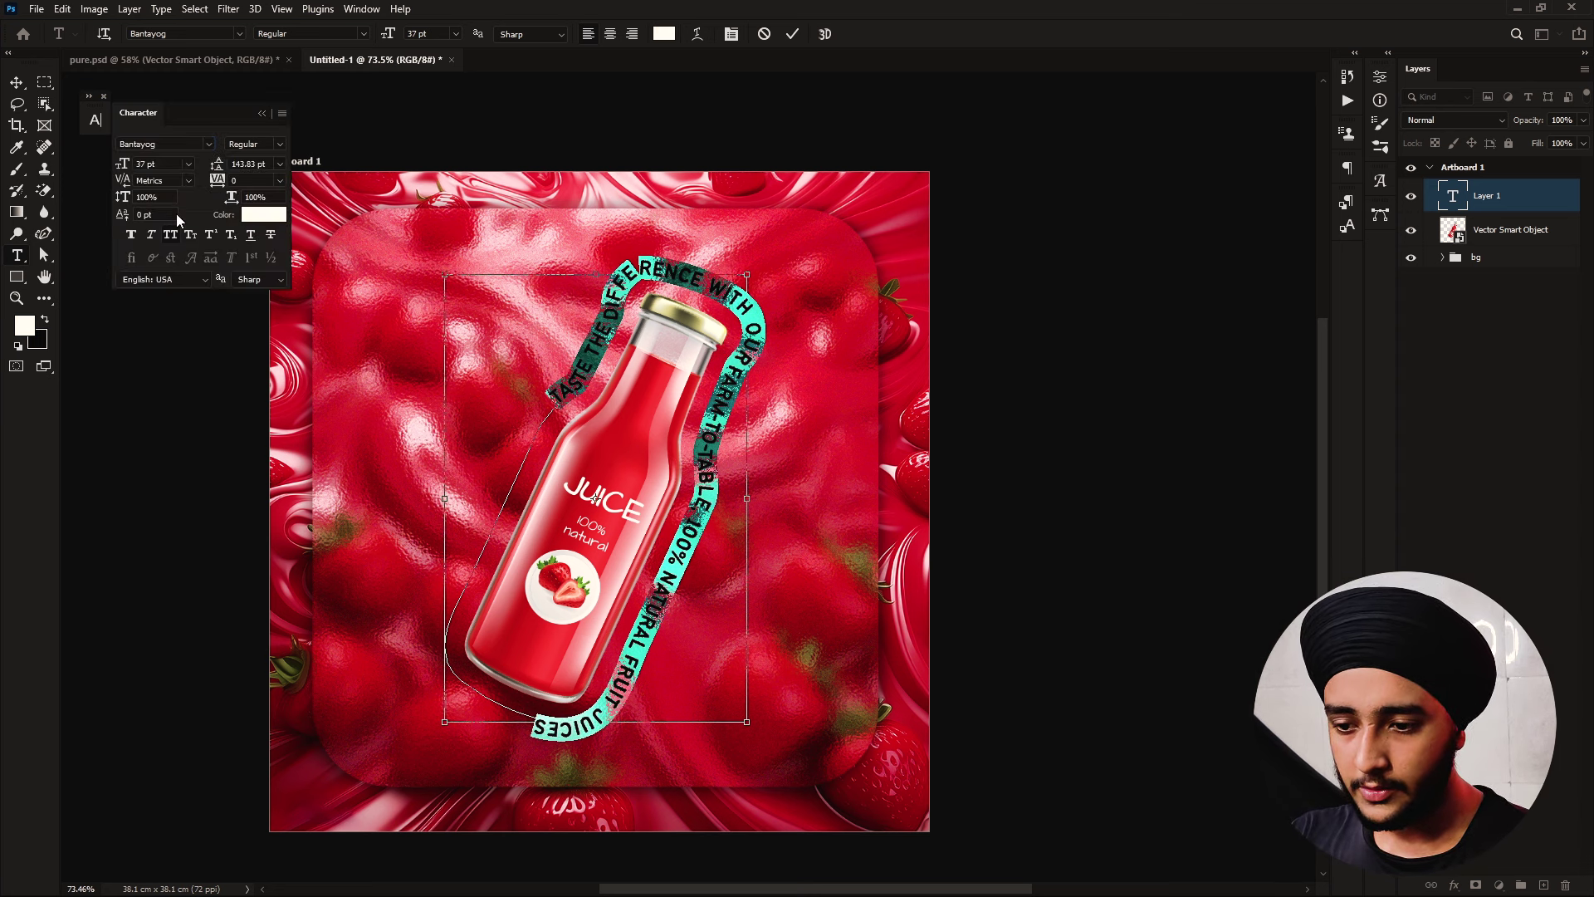
drag(147, 116, 158, 344)
text(53)
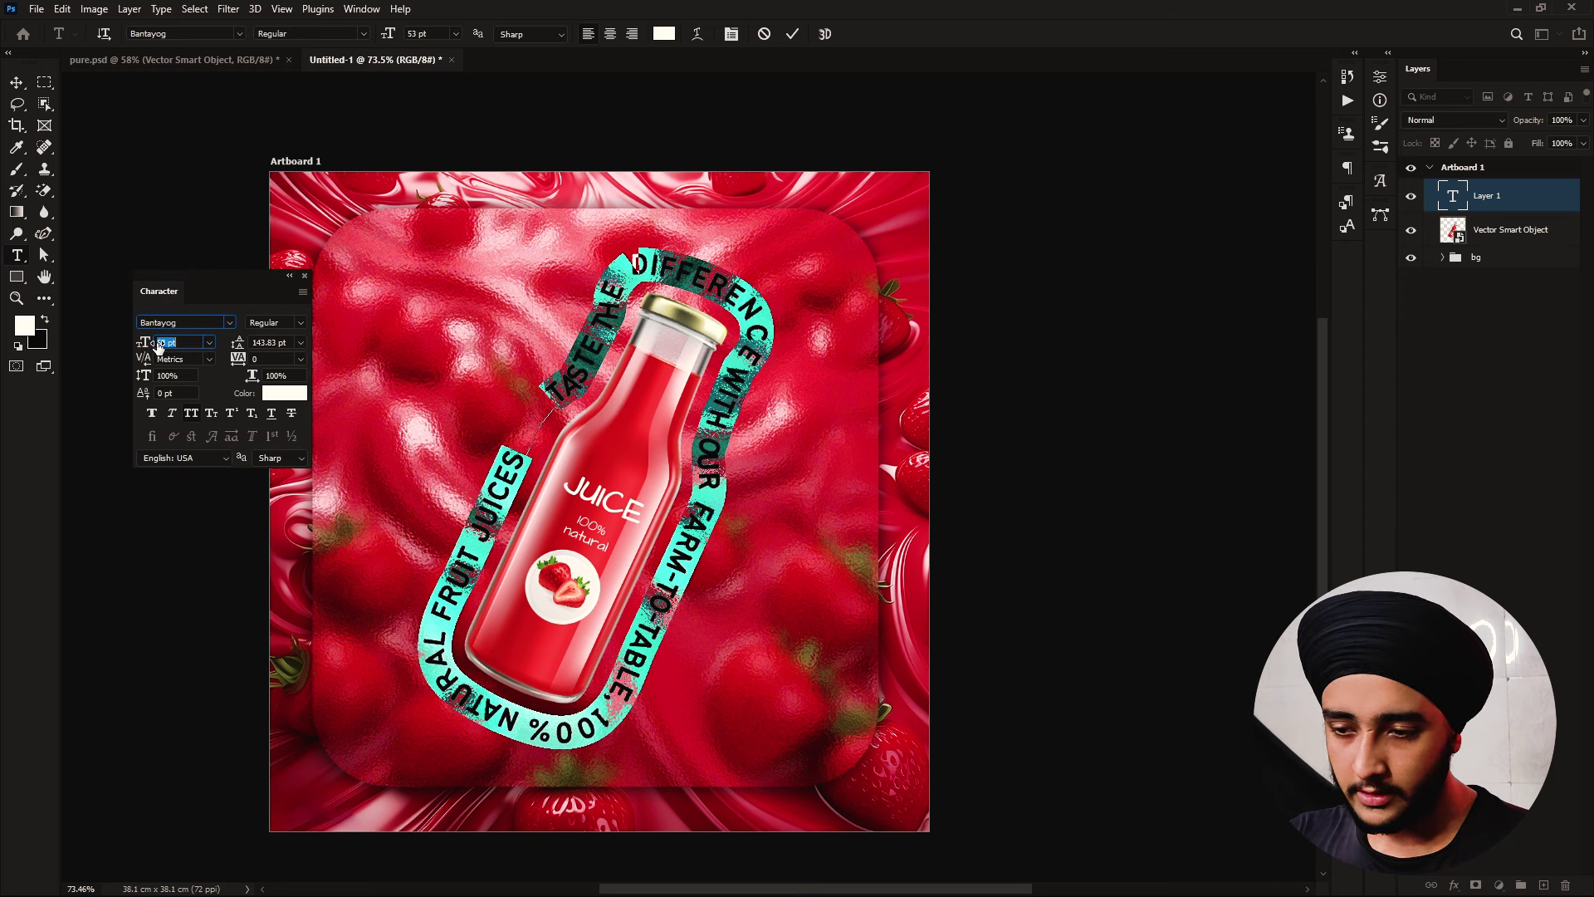
click(789, 35)
Replace the path text by deleting it and re-pasting the tagline
click(557, 413)
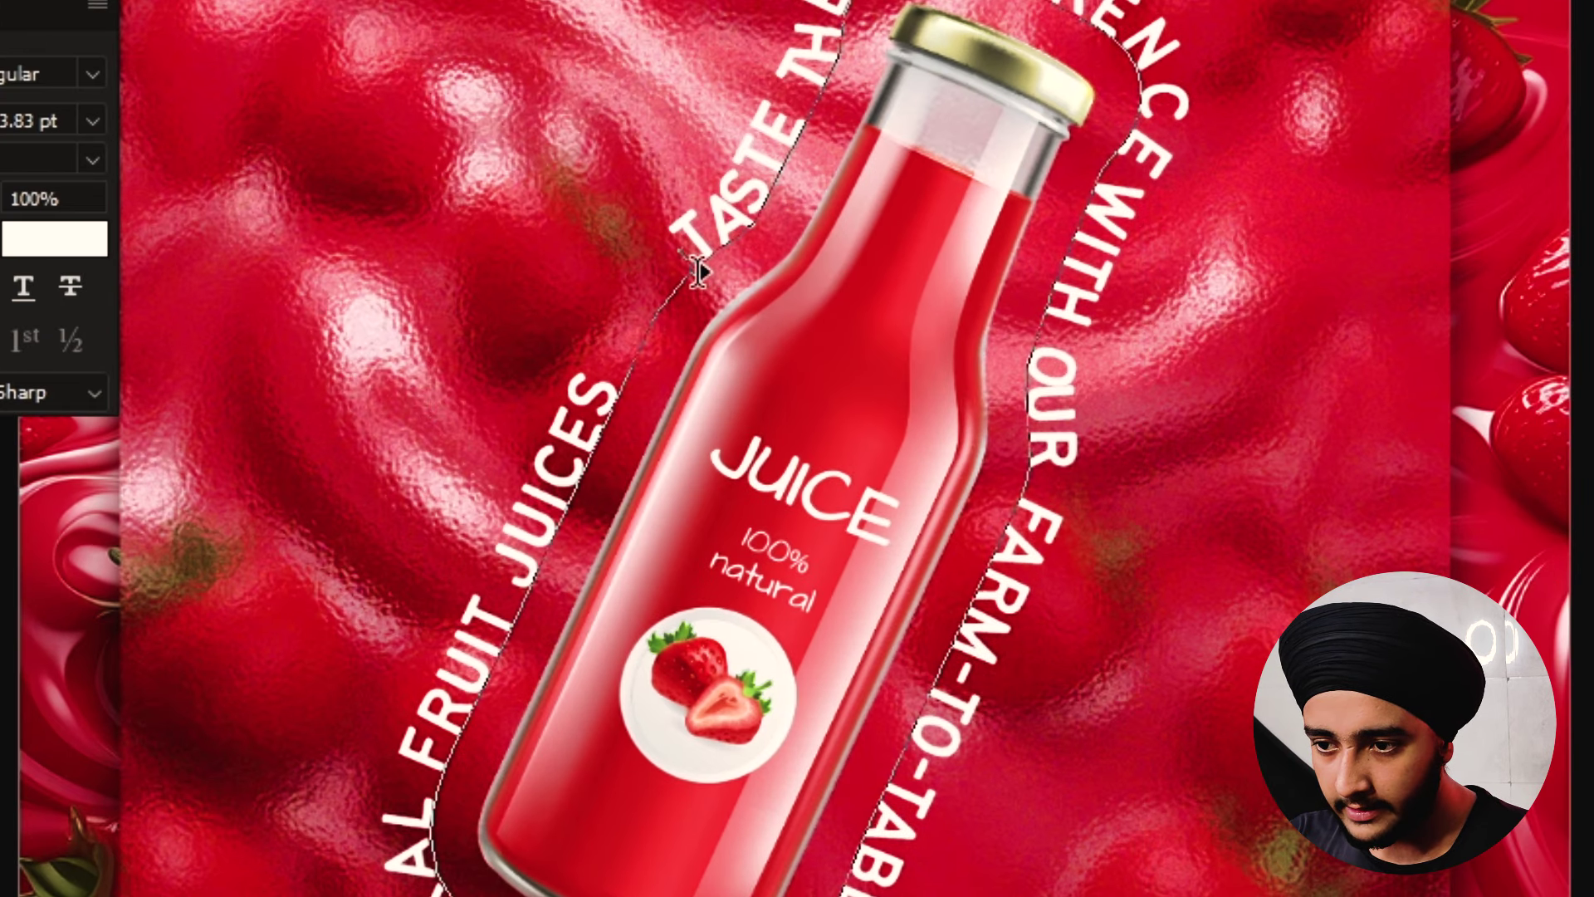
key(ctrl+a)
key(BackSpace)
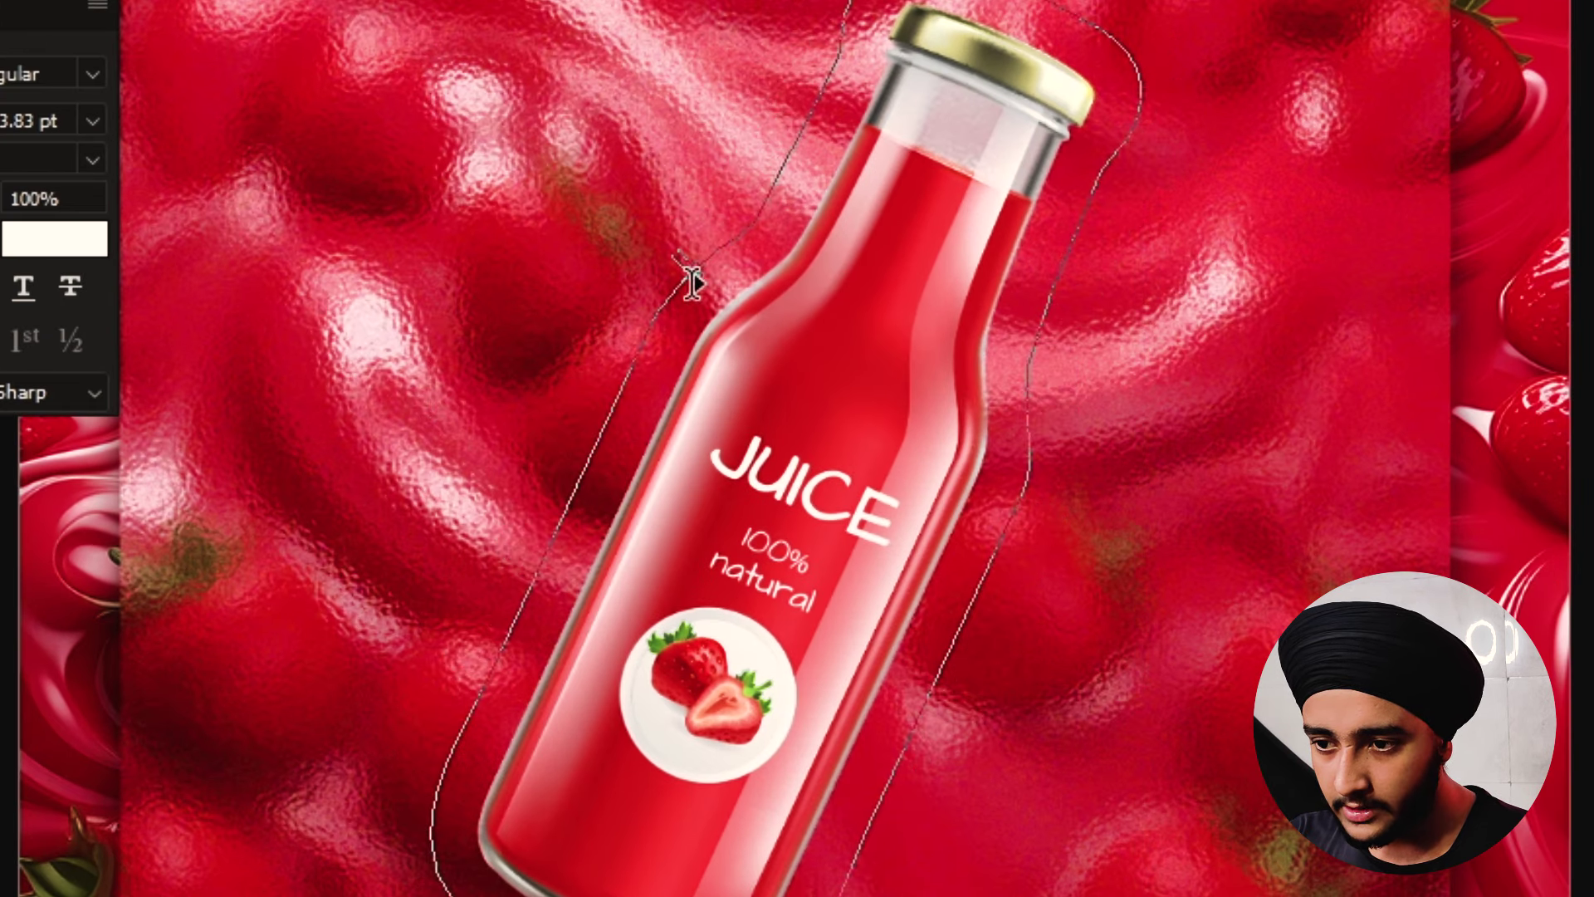
key(ctrl+v)
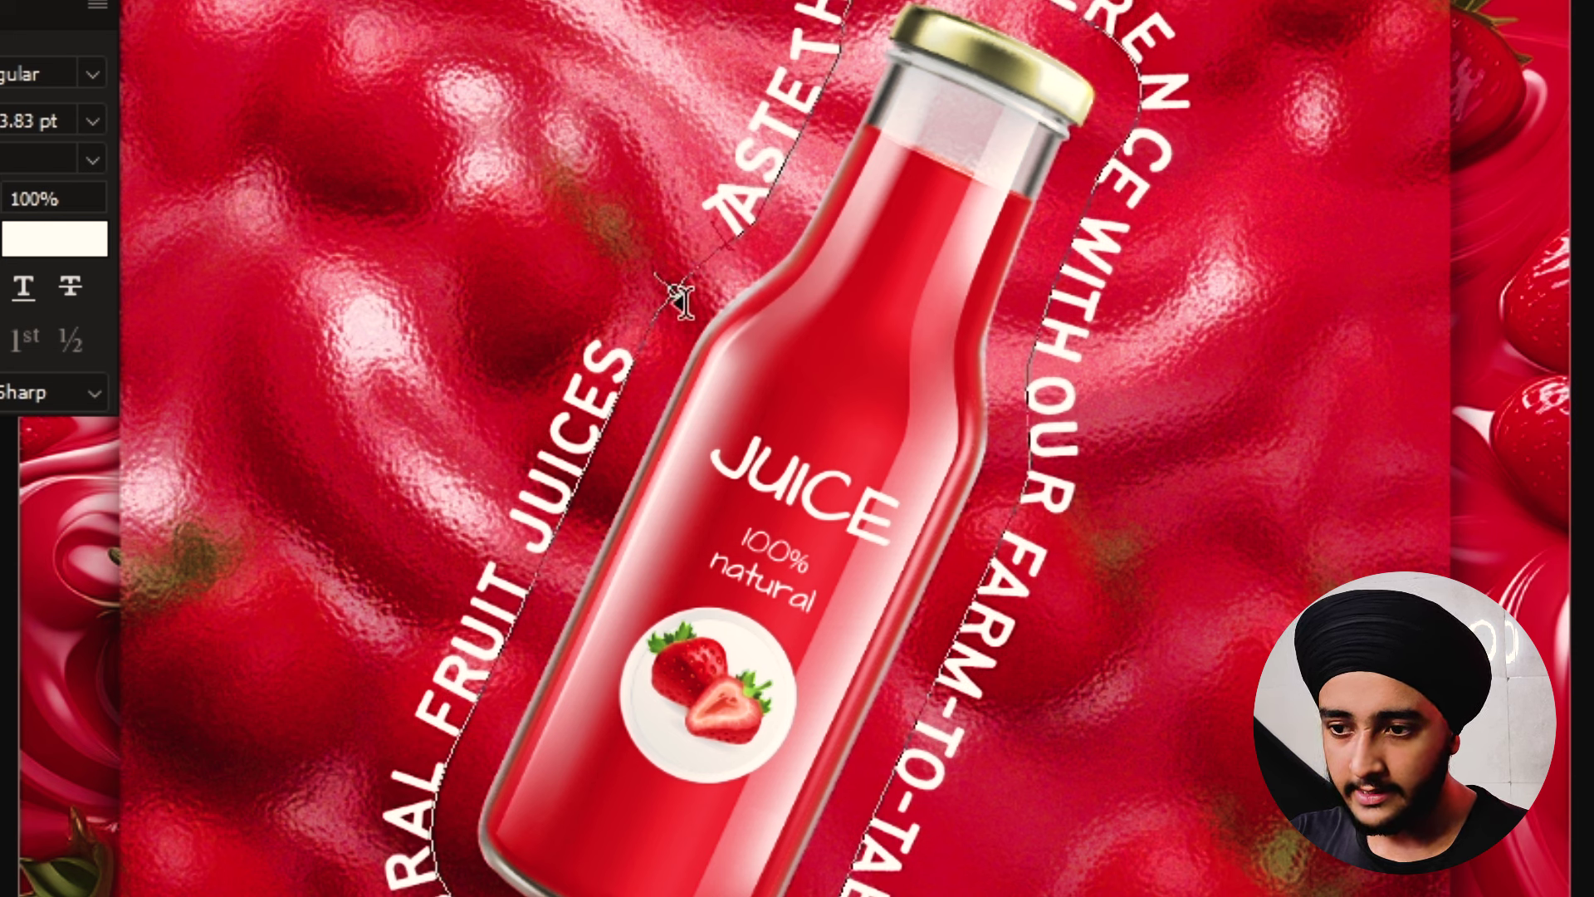
Slide the tagline's start point along the path, undoing misplacements until it looks right
mouse_move(679, 294)
mouse_down()
mouse_move(633, 397)
mouse_move(652, 397)
mouse_move(484, 327)
mouse_up()
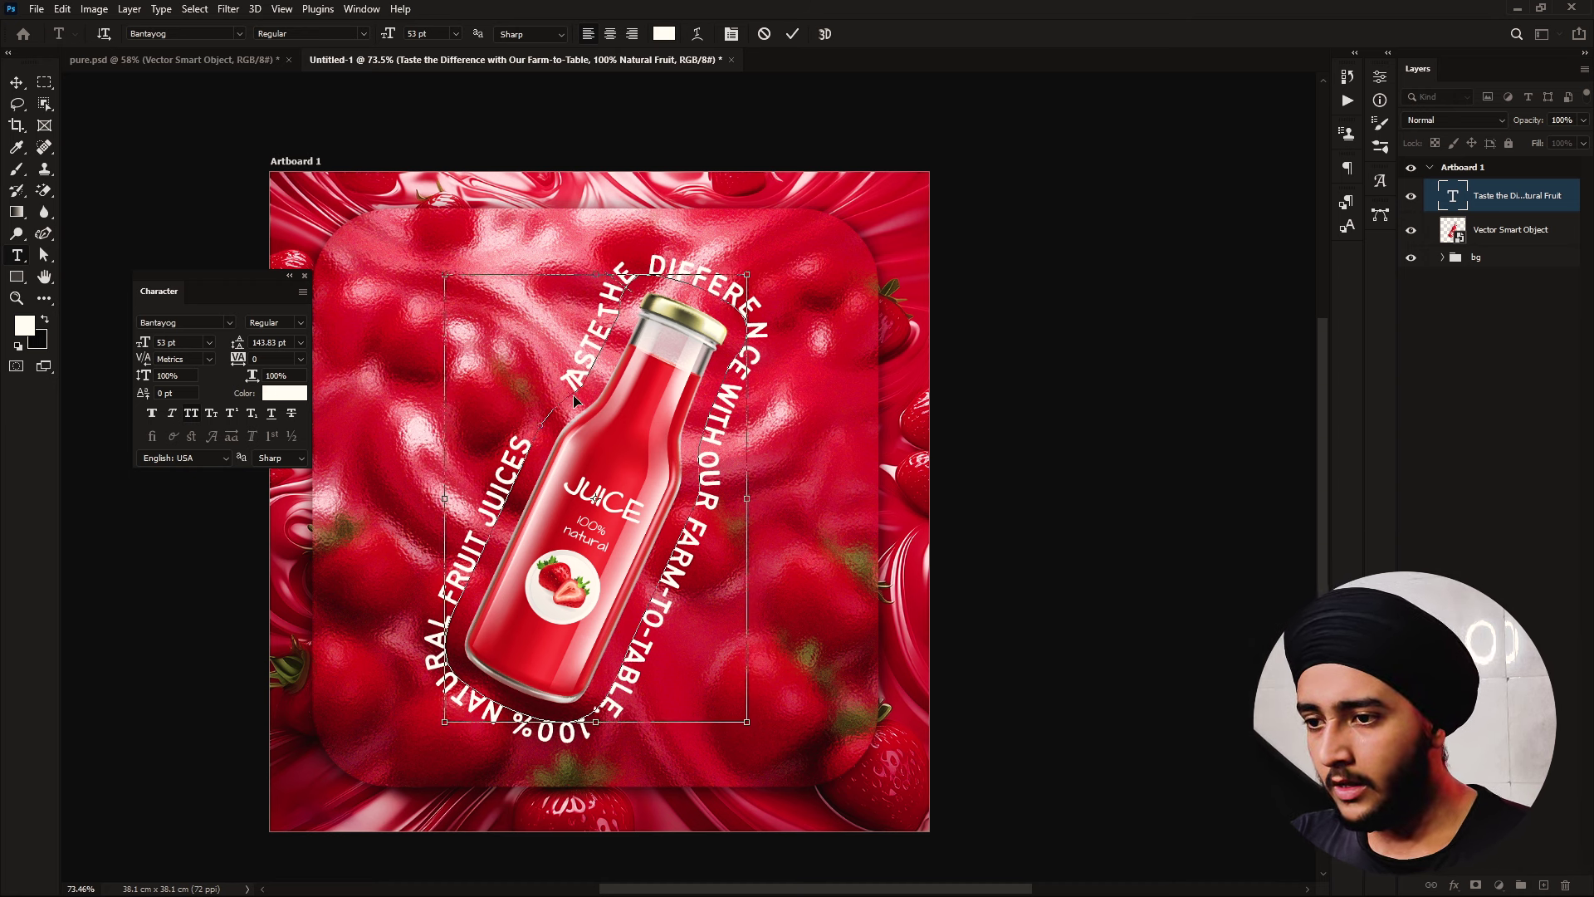
drag(570, 394, 603, 335)
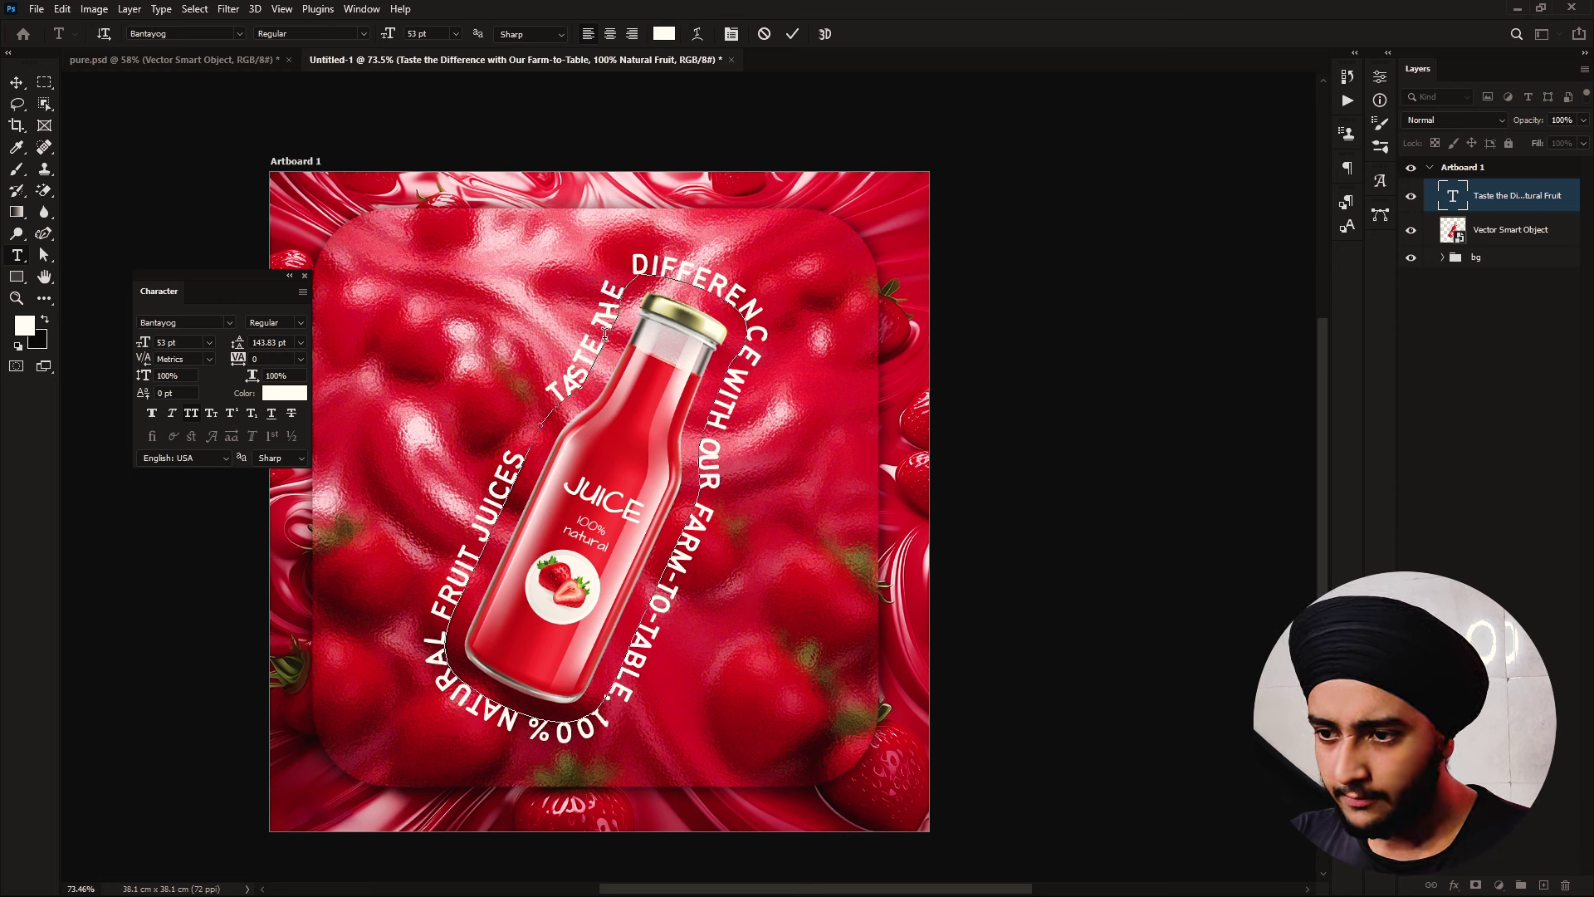
drag(622, 305, 625, 307)
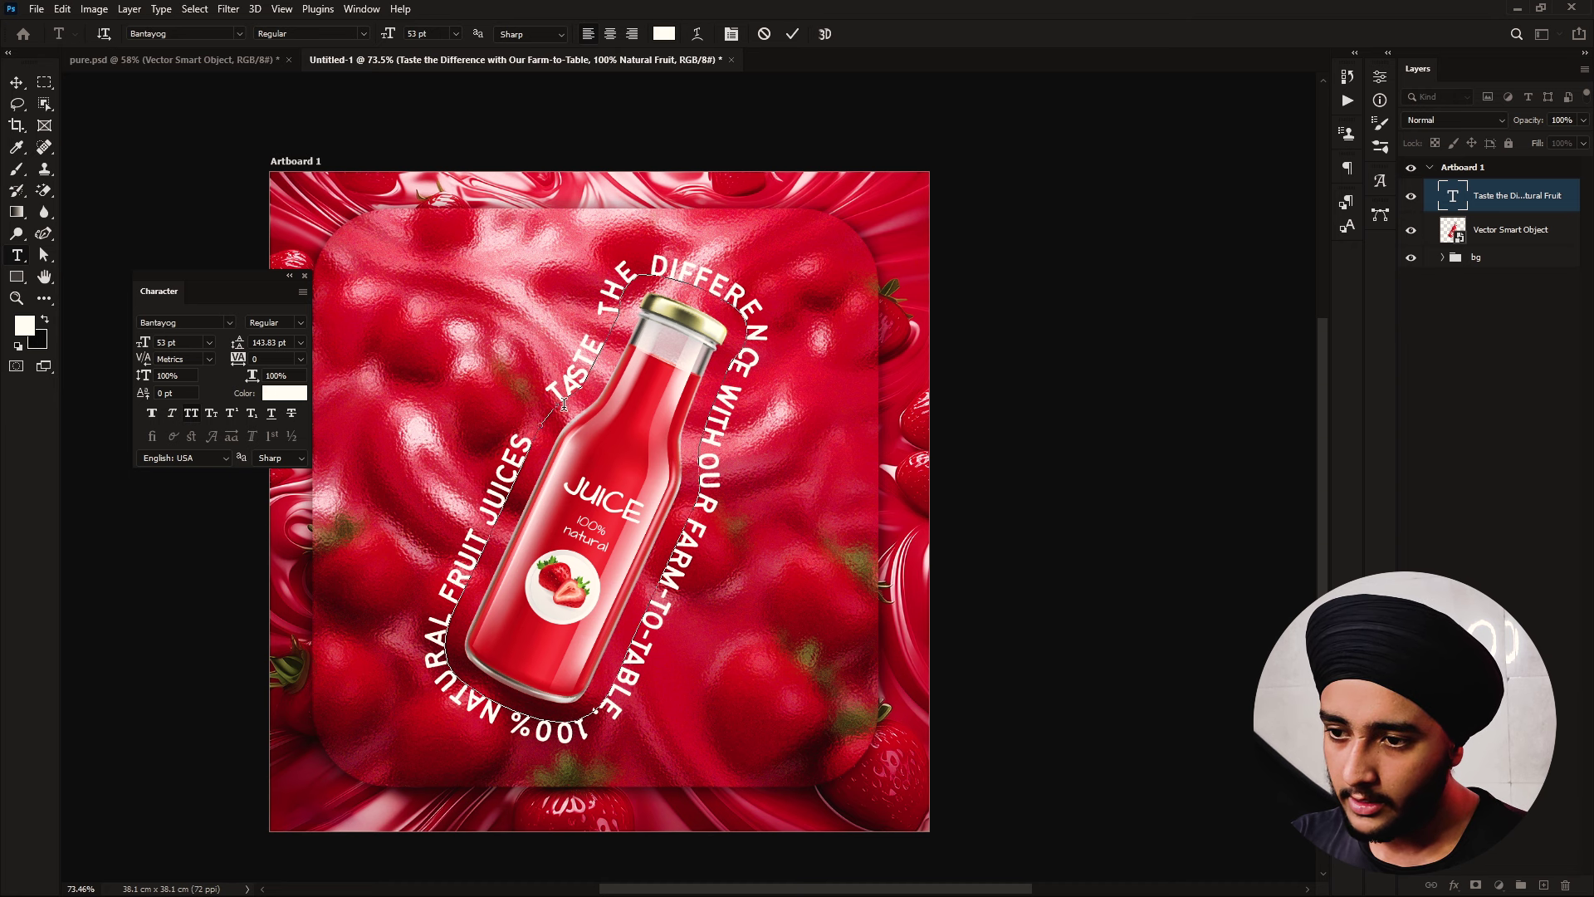
drag(556, 403, 585, 393)
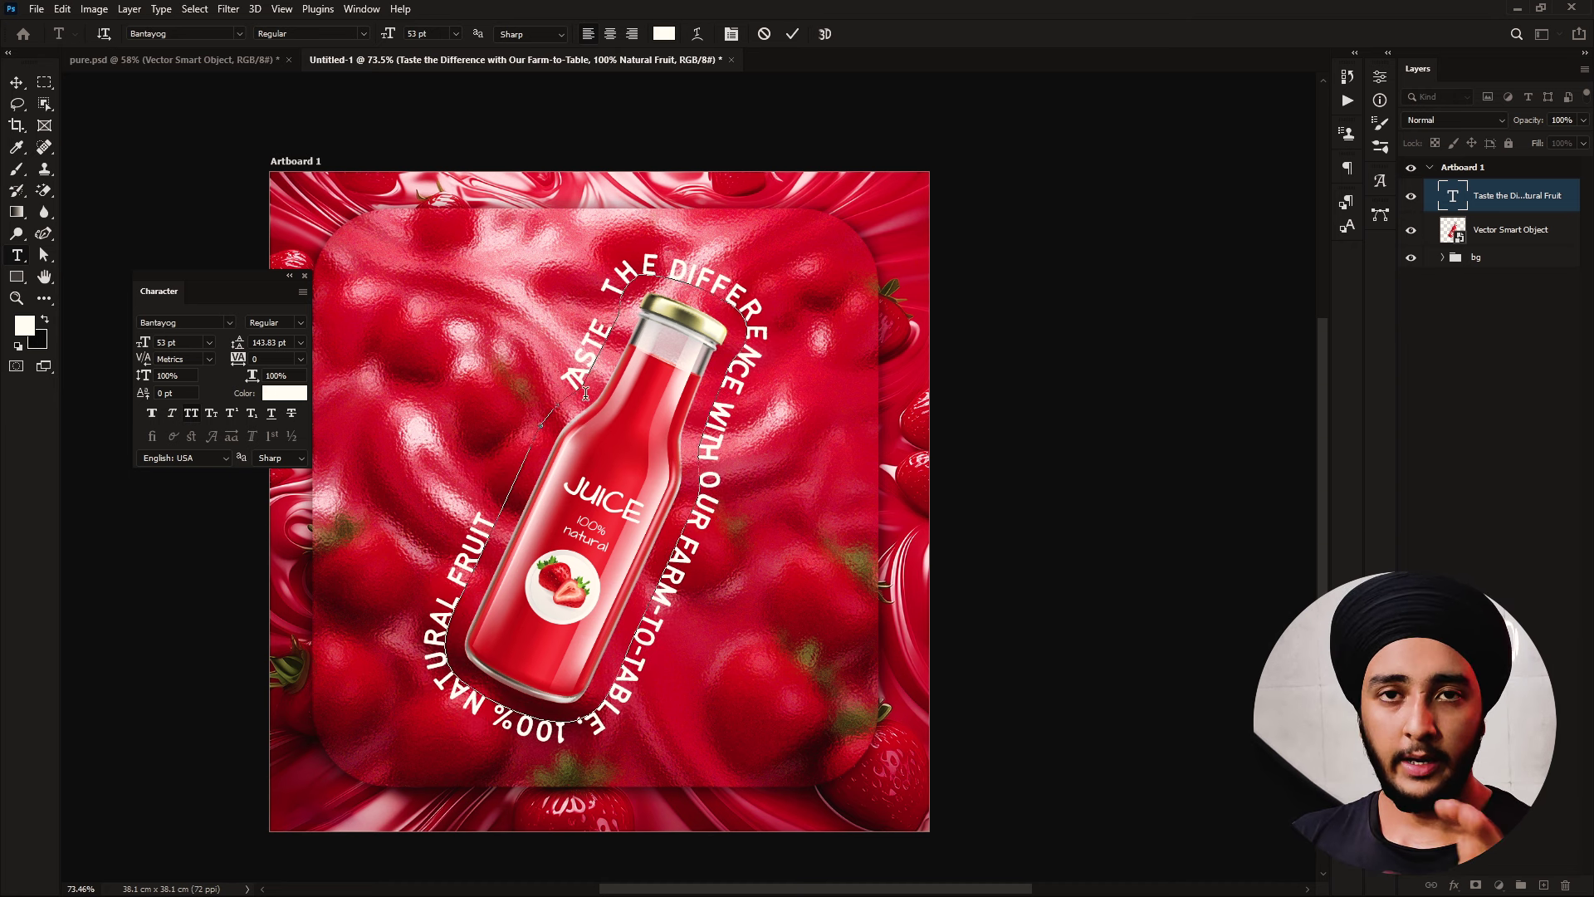
key(ctrl+z)
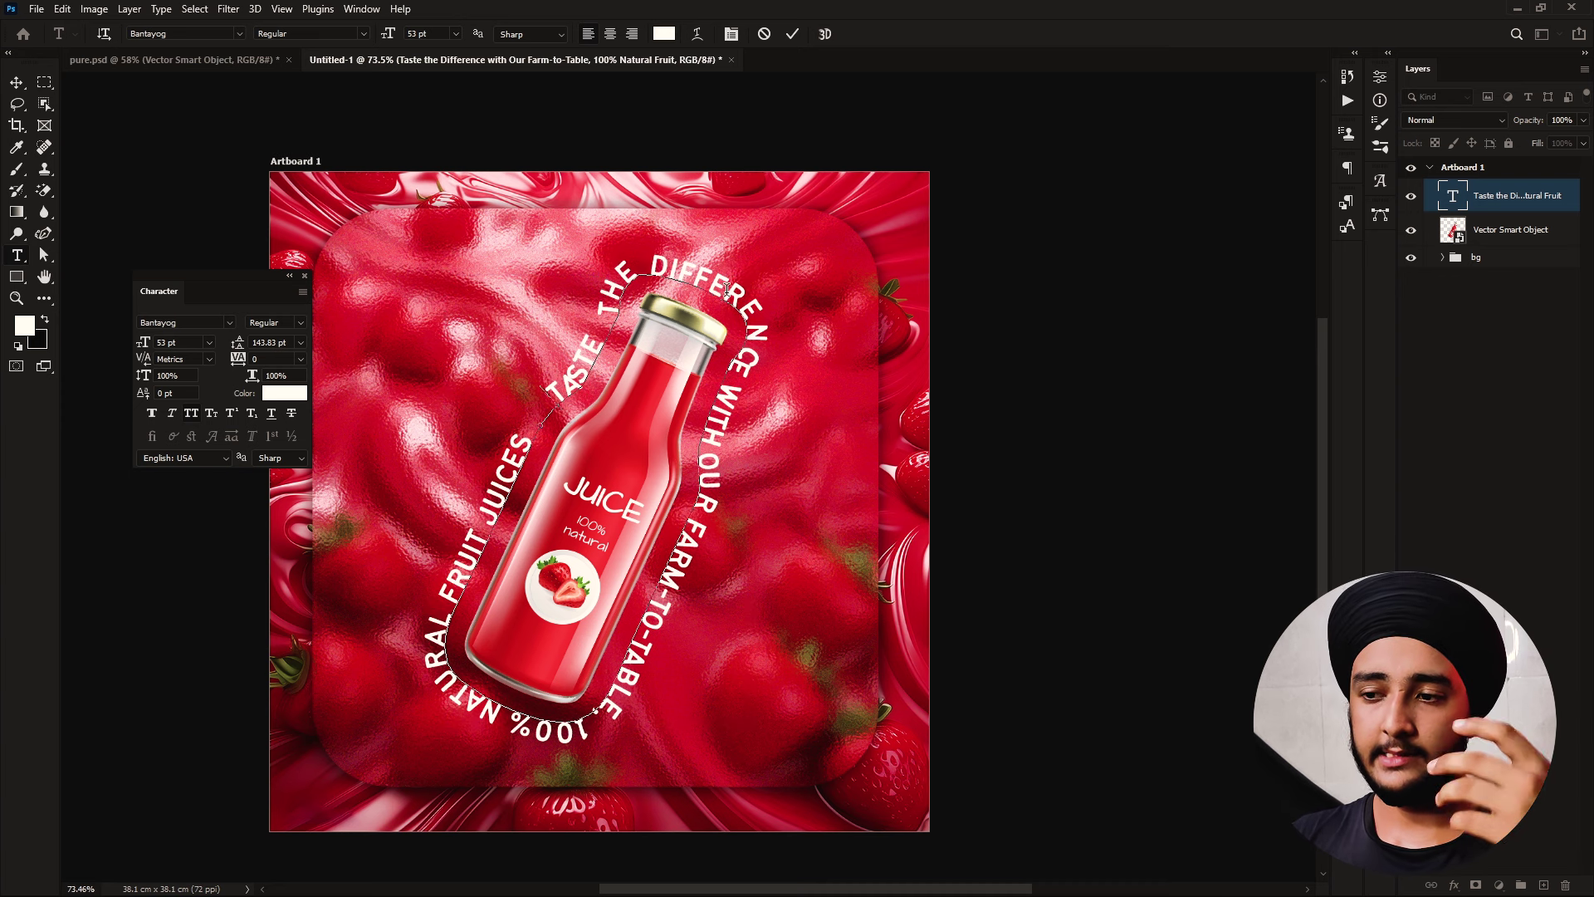
key(BackSpace)
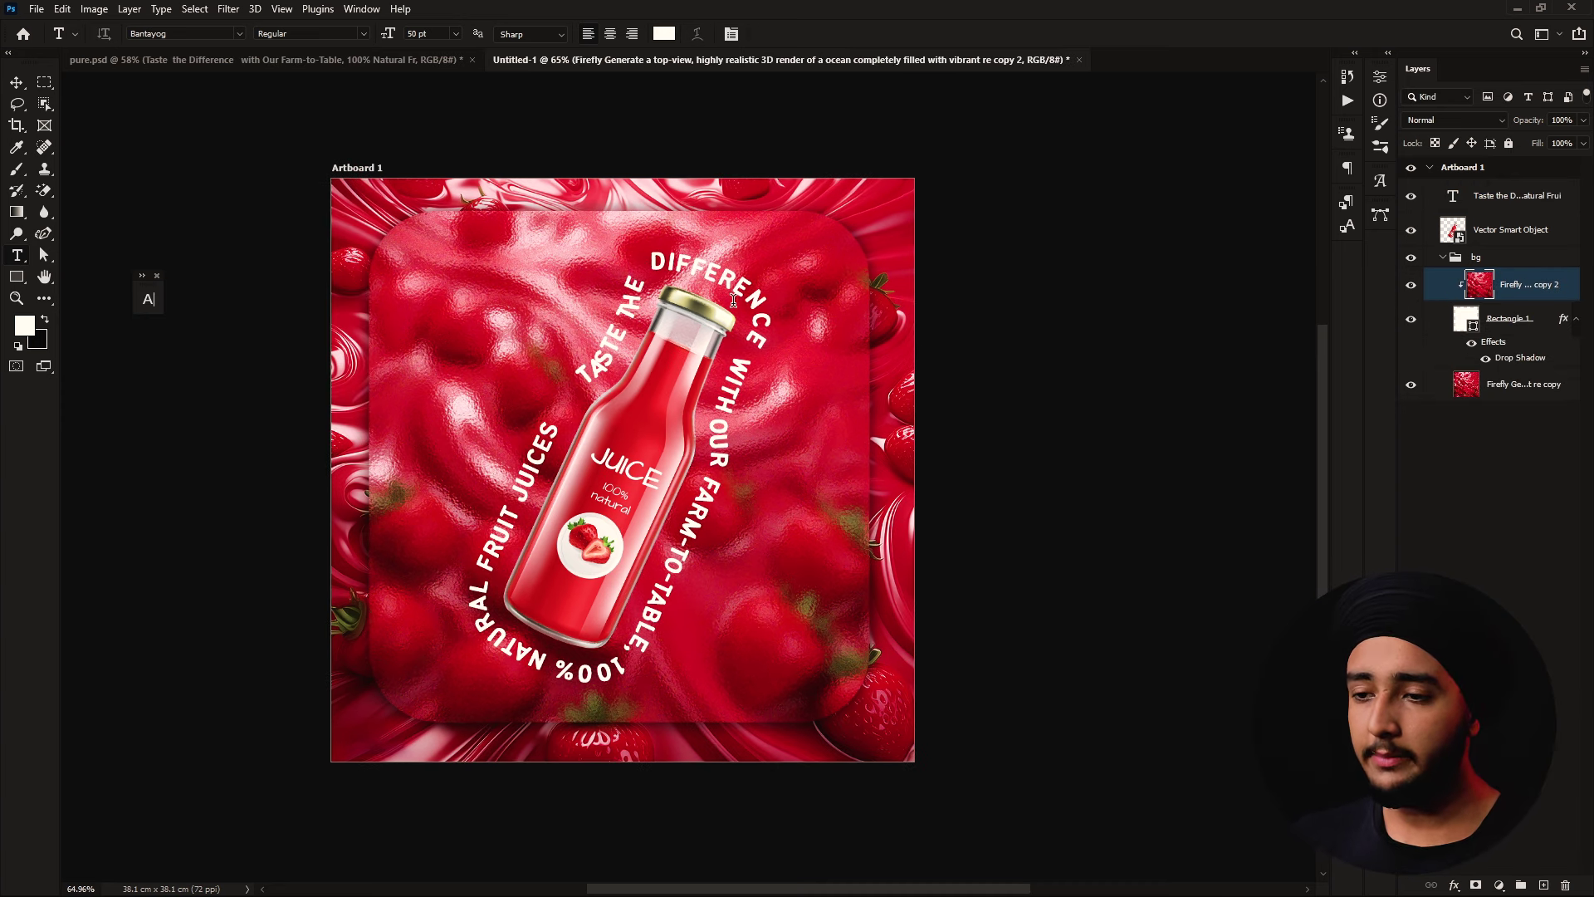
In pure.psd, type the PURE logo text broken into PU and RE lines
click(258, 61)
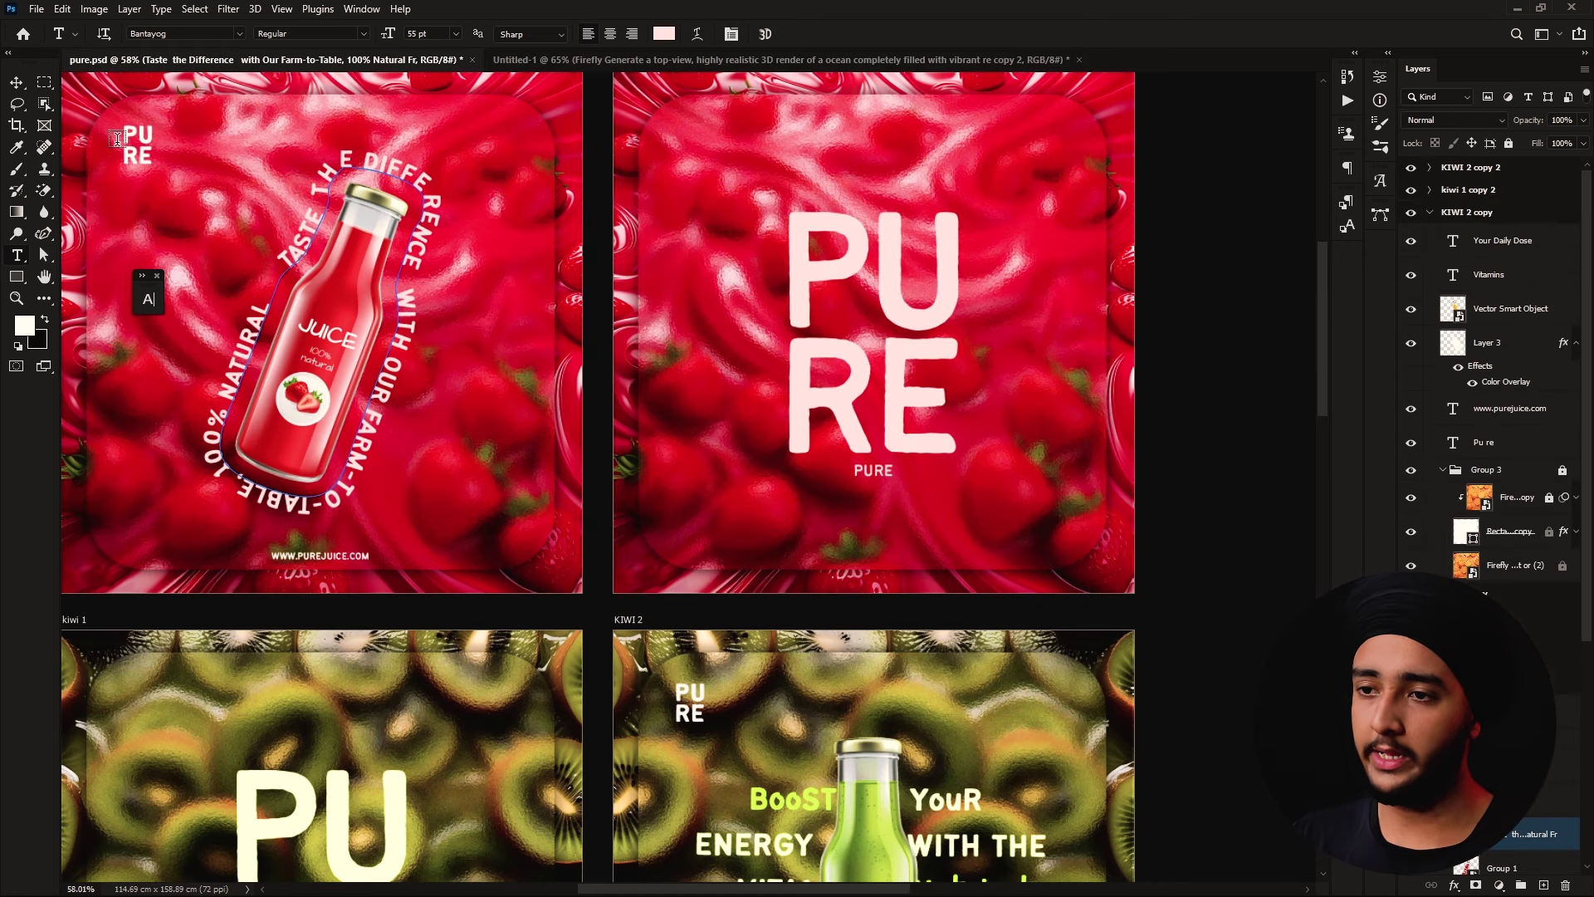
key(ctrl+Tab)
click(421, 263)
text(PURE)
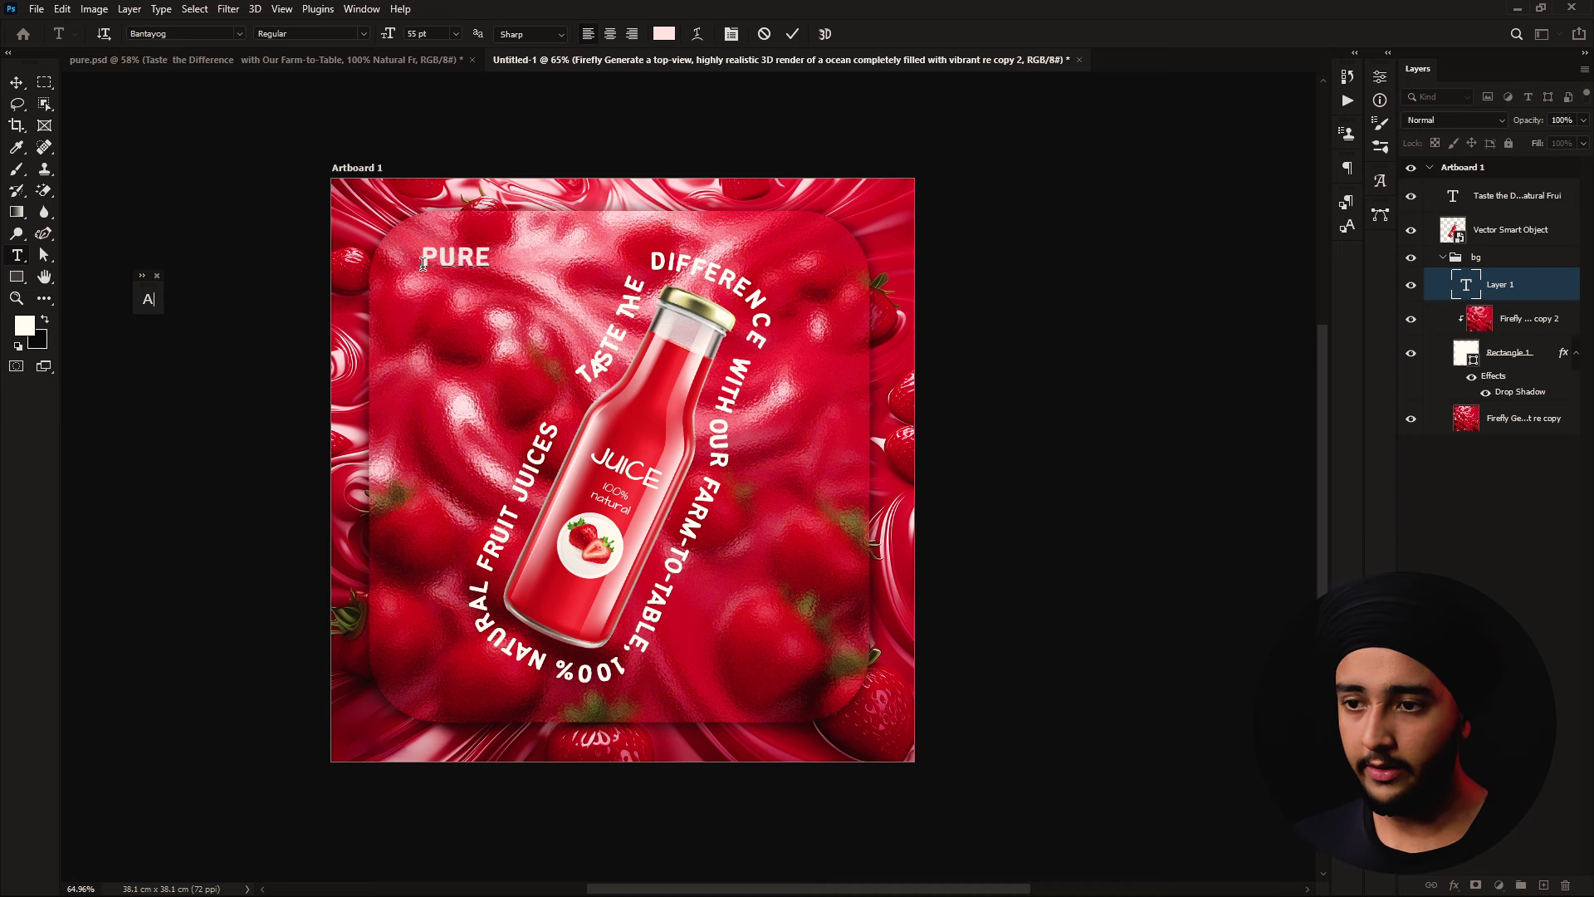
scroll(457, 257, up, 5)
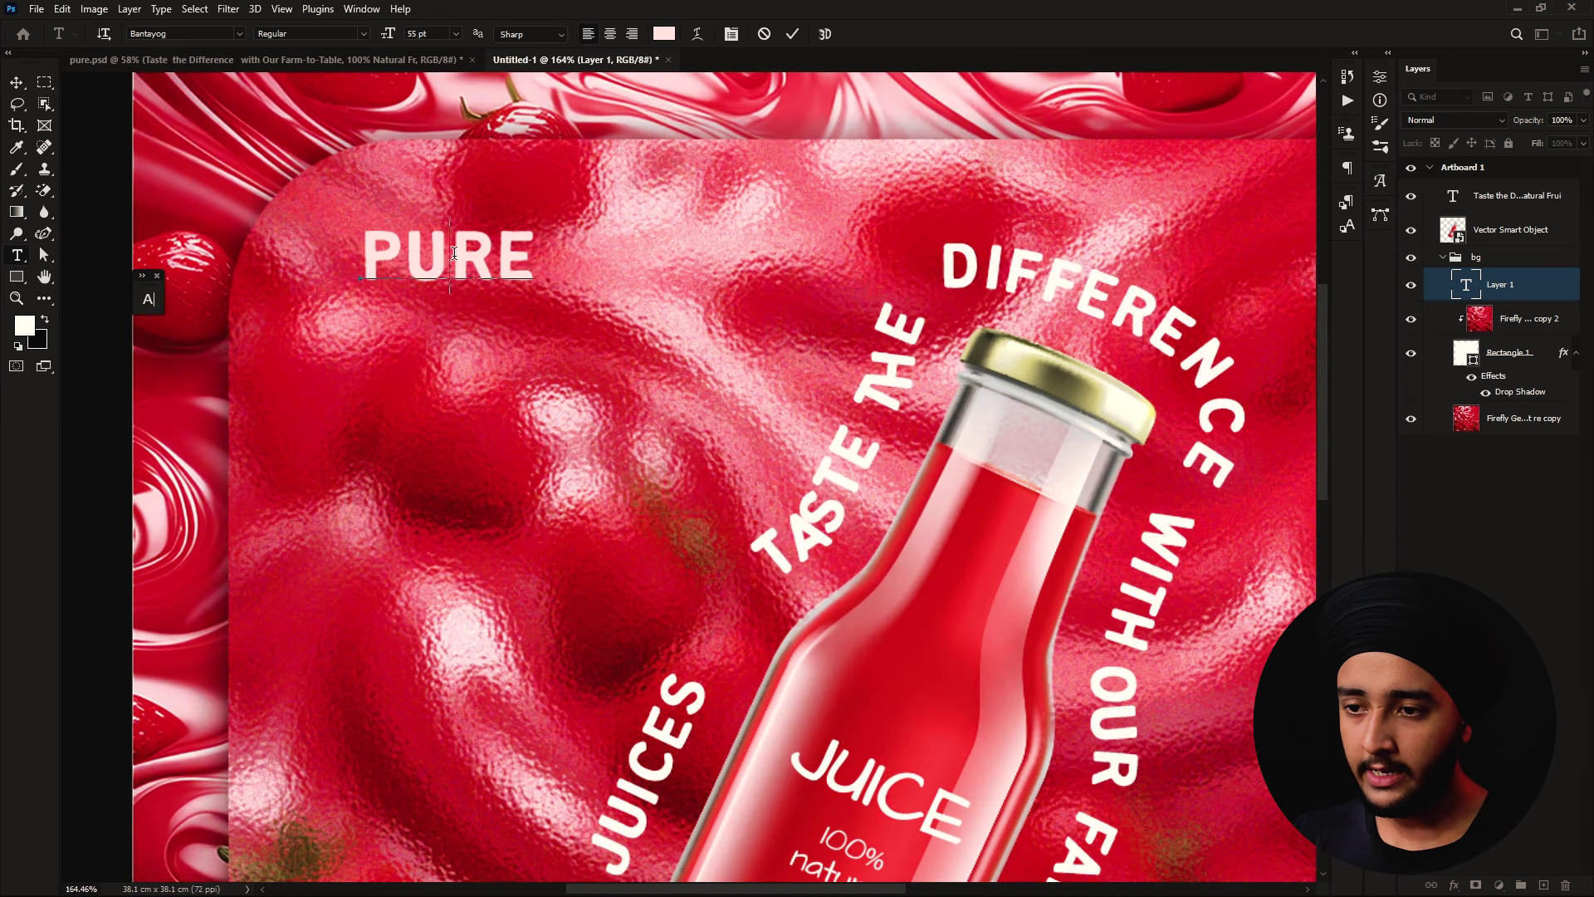
key(Return)
key(Return)
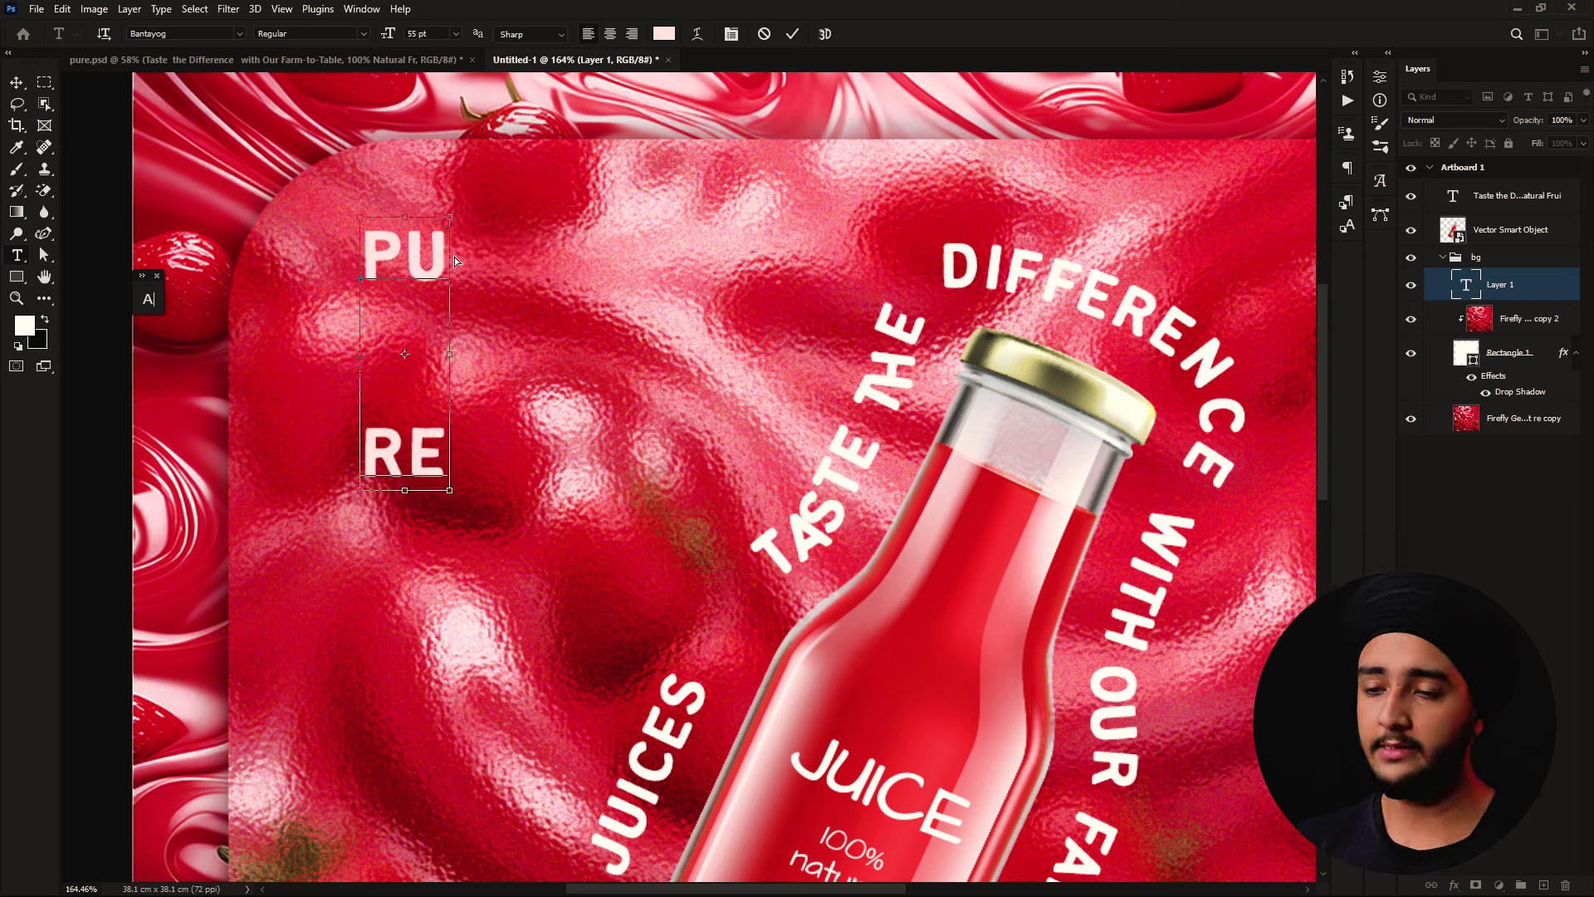
Tighten the logo's leading to 42 pt so RE sits under PU, then fit the poster
key(ctrl+a)
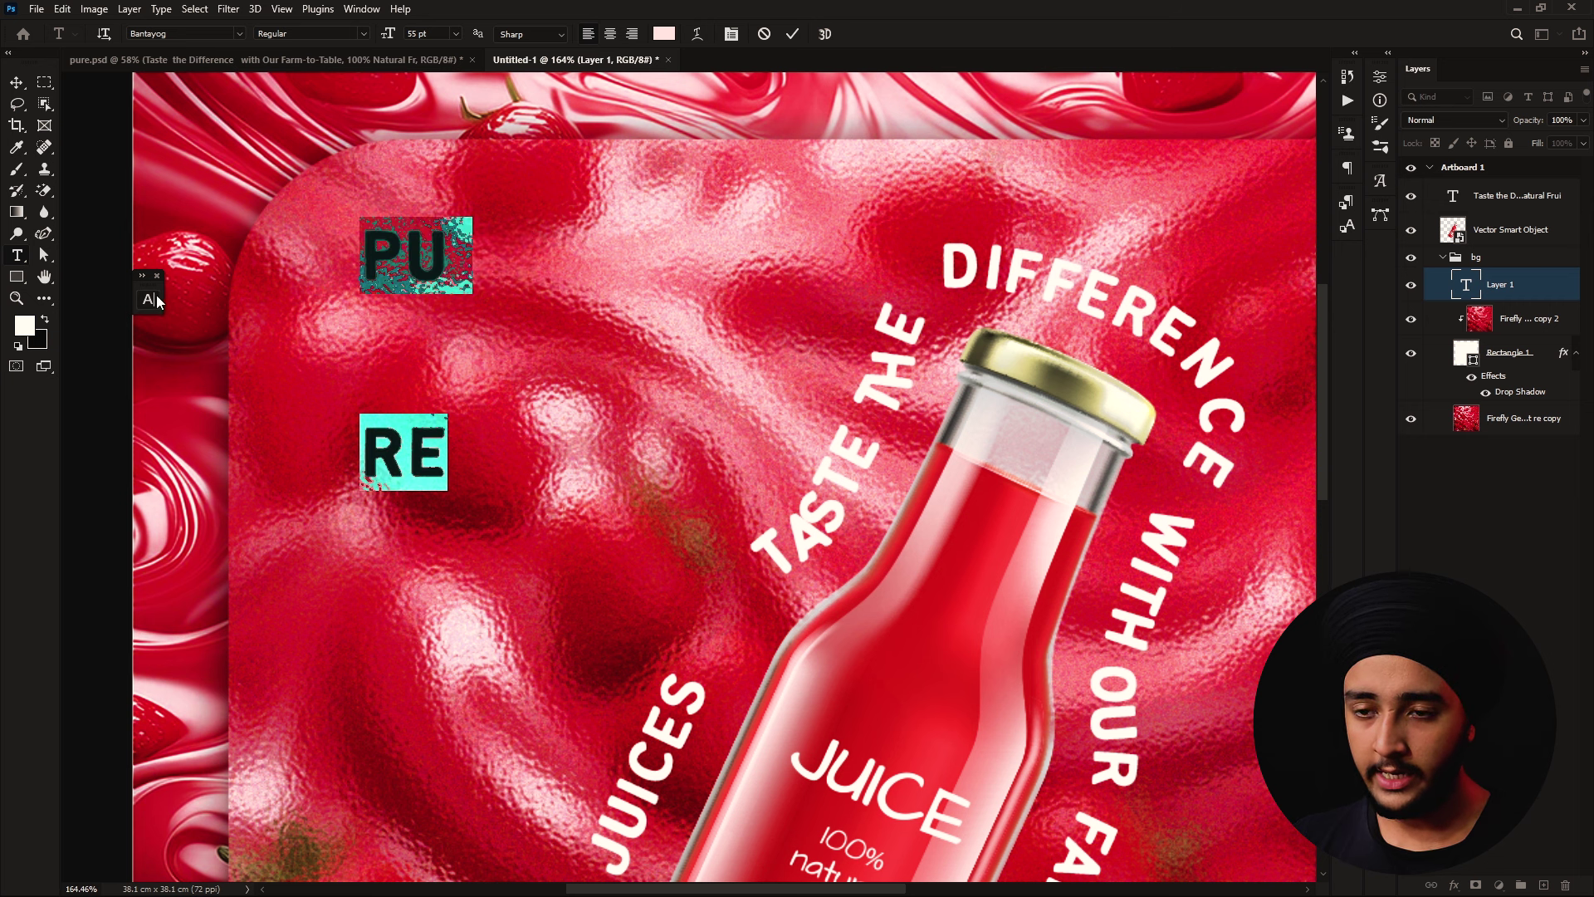
click(149, 300)
drag(192, 293, 146, 329)
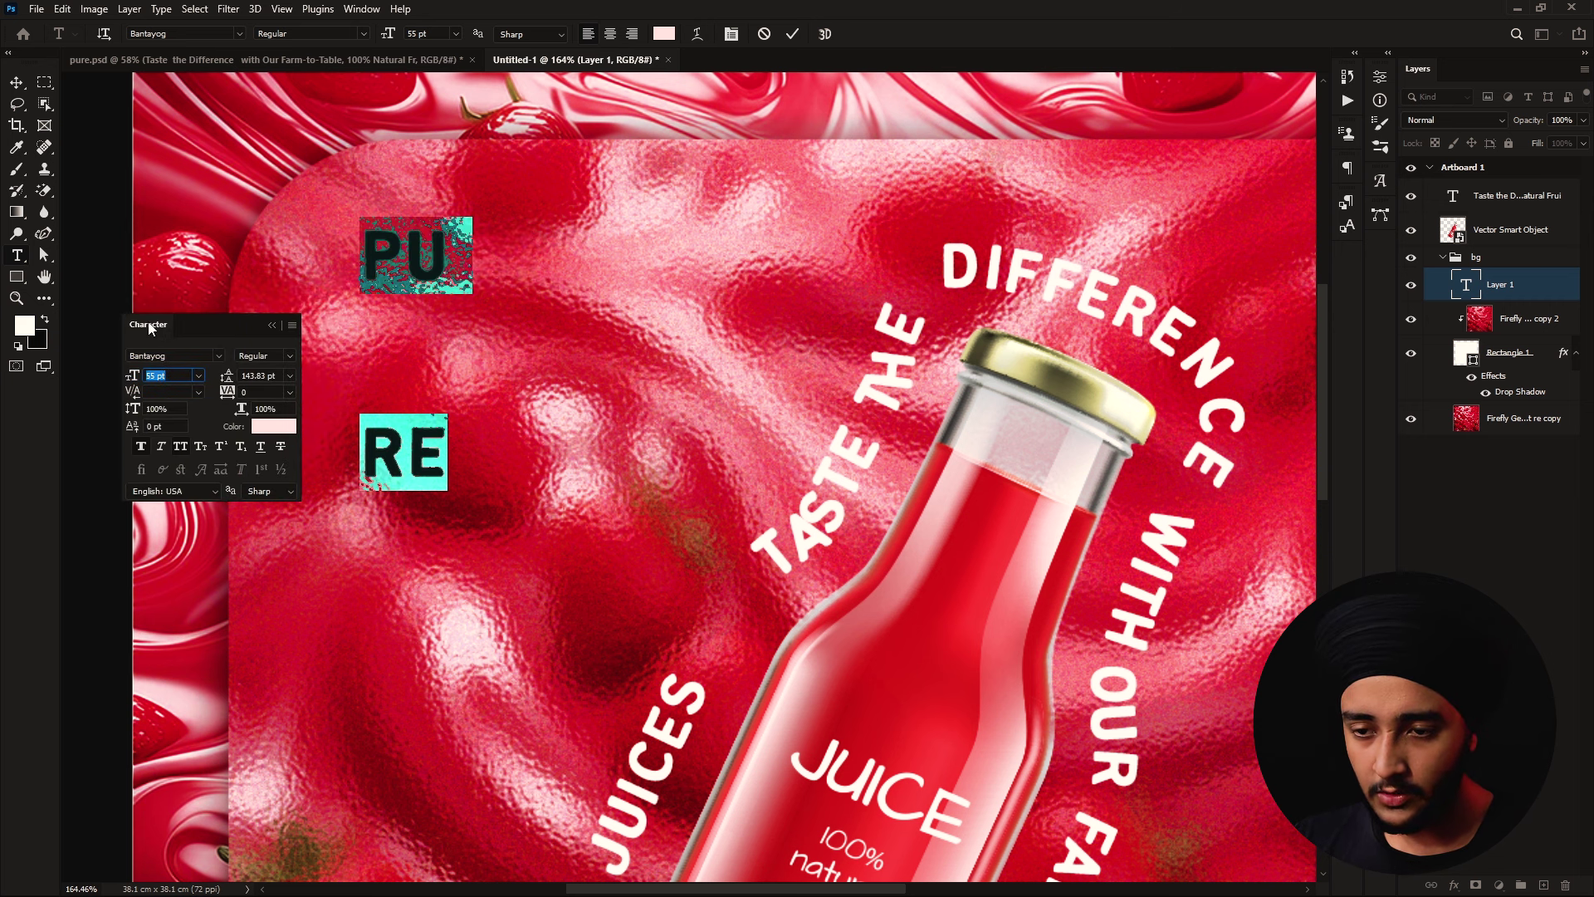
drag(223, 384, 138, 384)
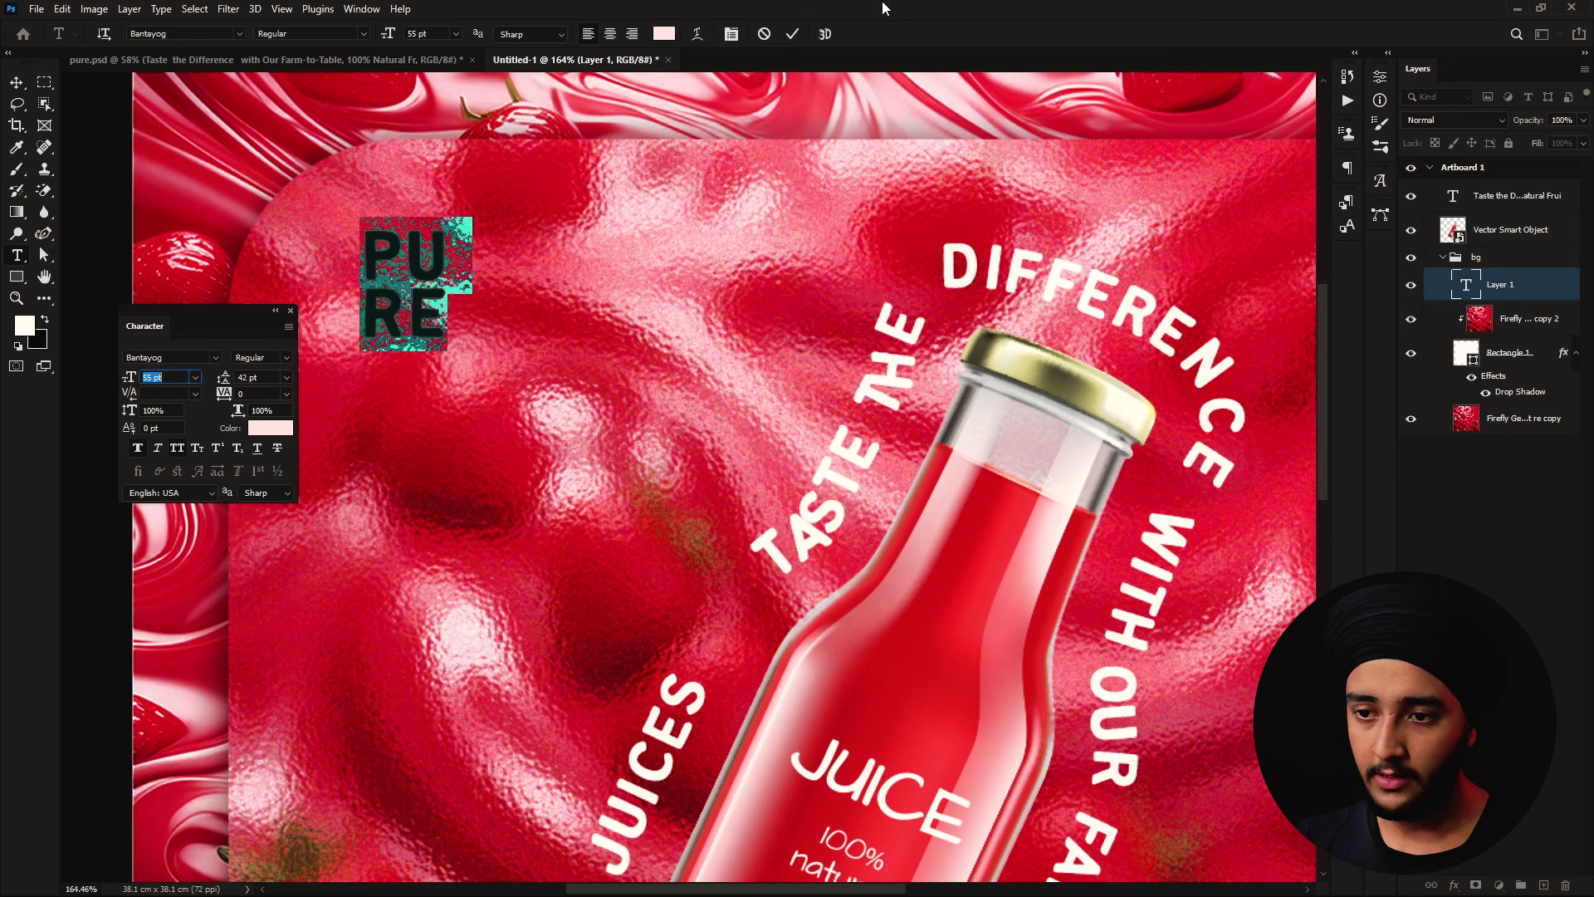
key(ctrl+0)
key(ctrl+Tab)
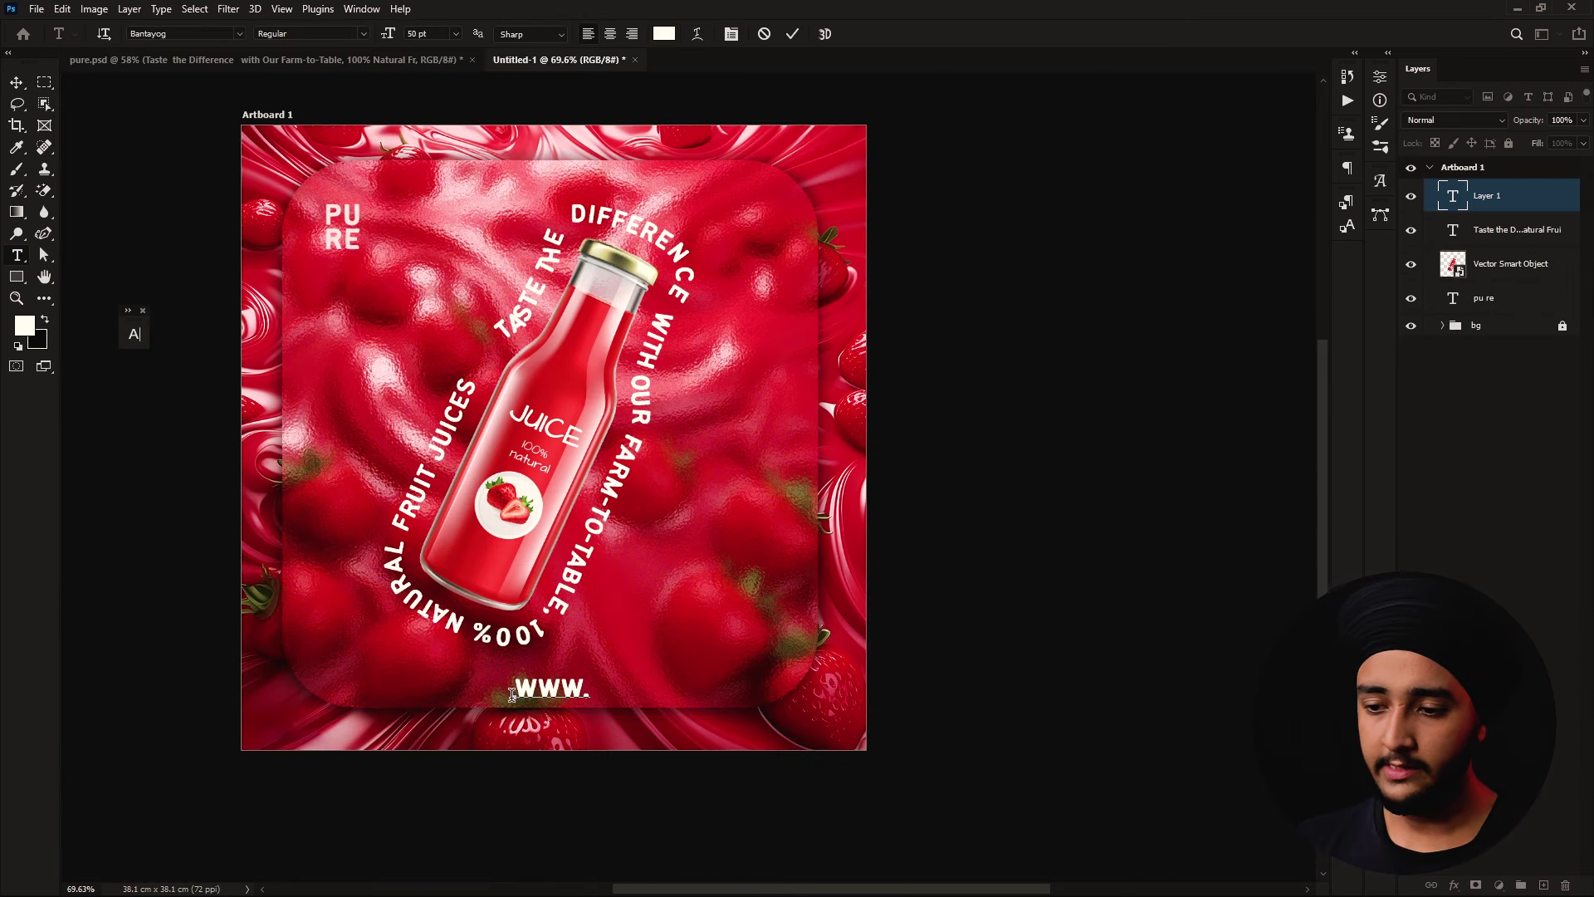
text(PUREJUICE.COM)
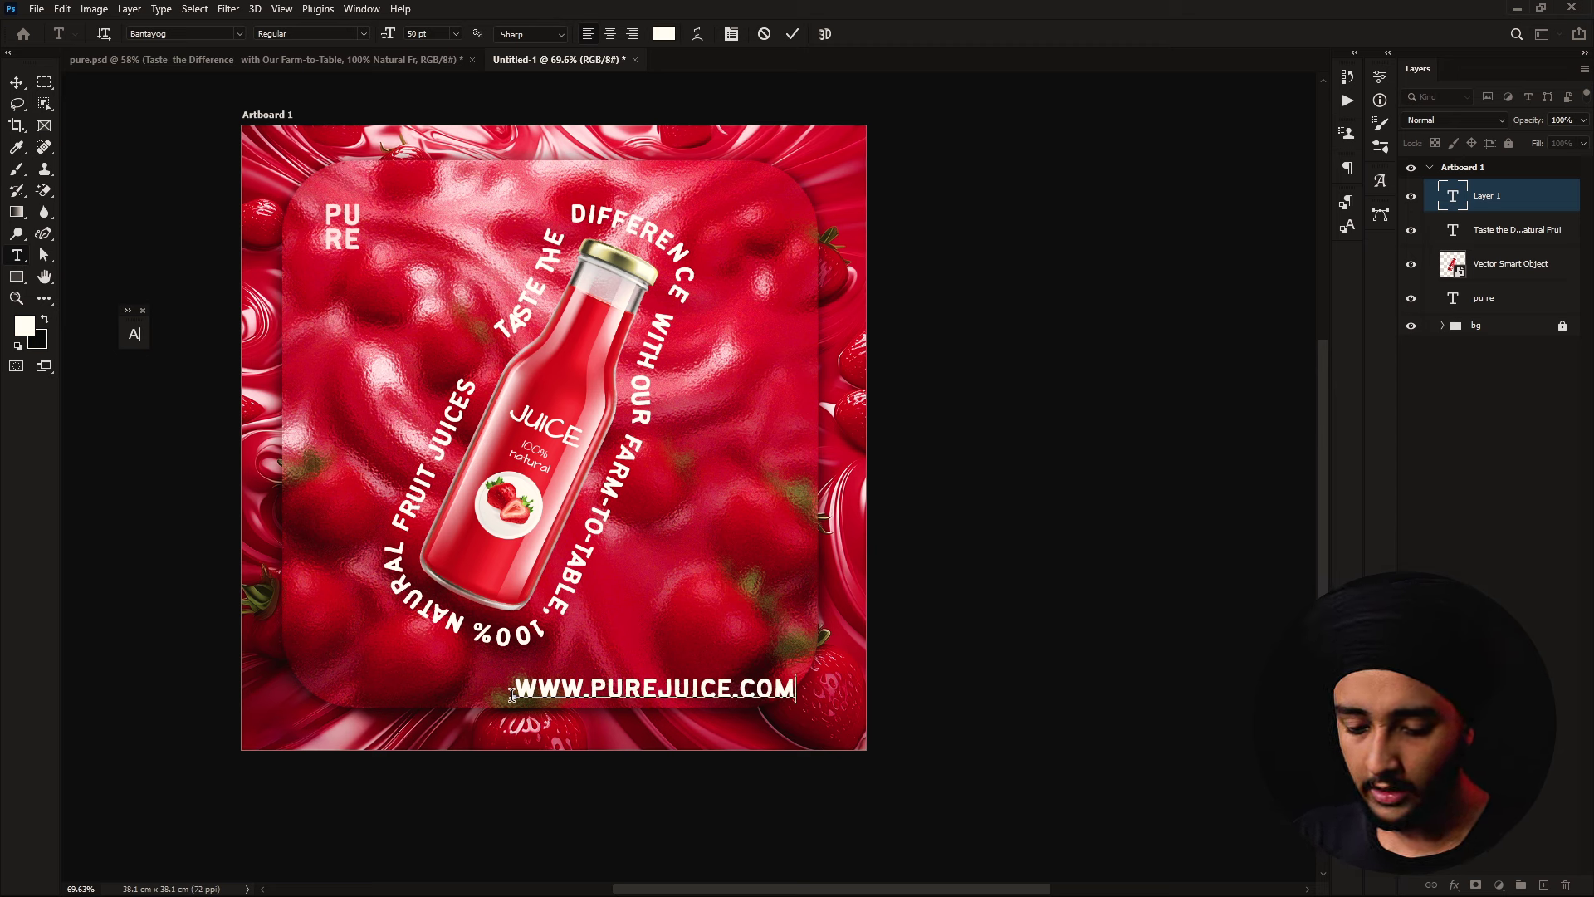
key(ctrl+a)
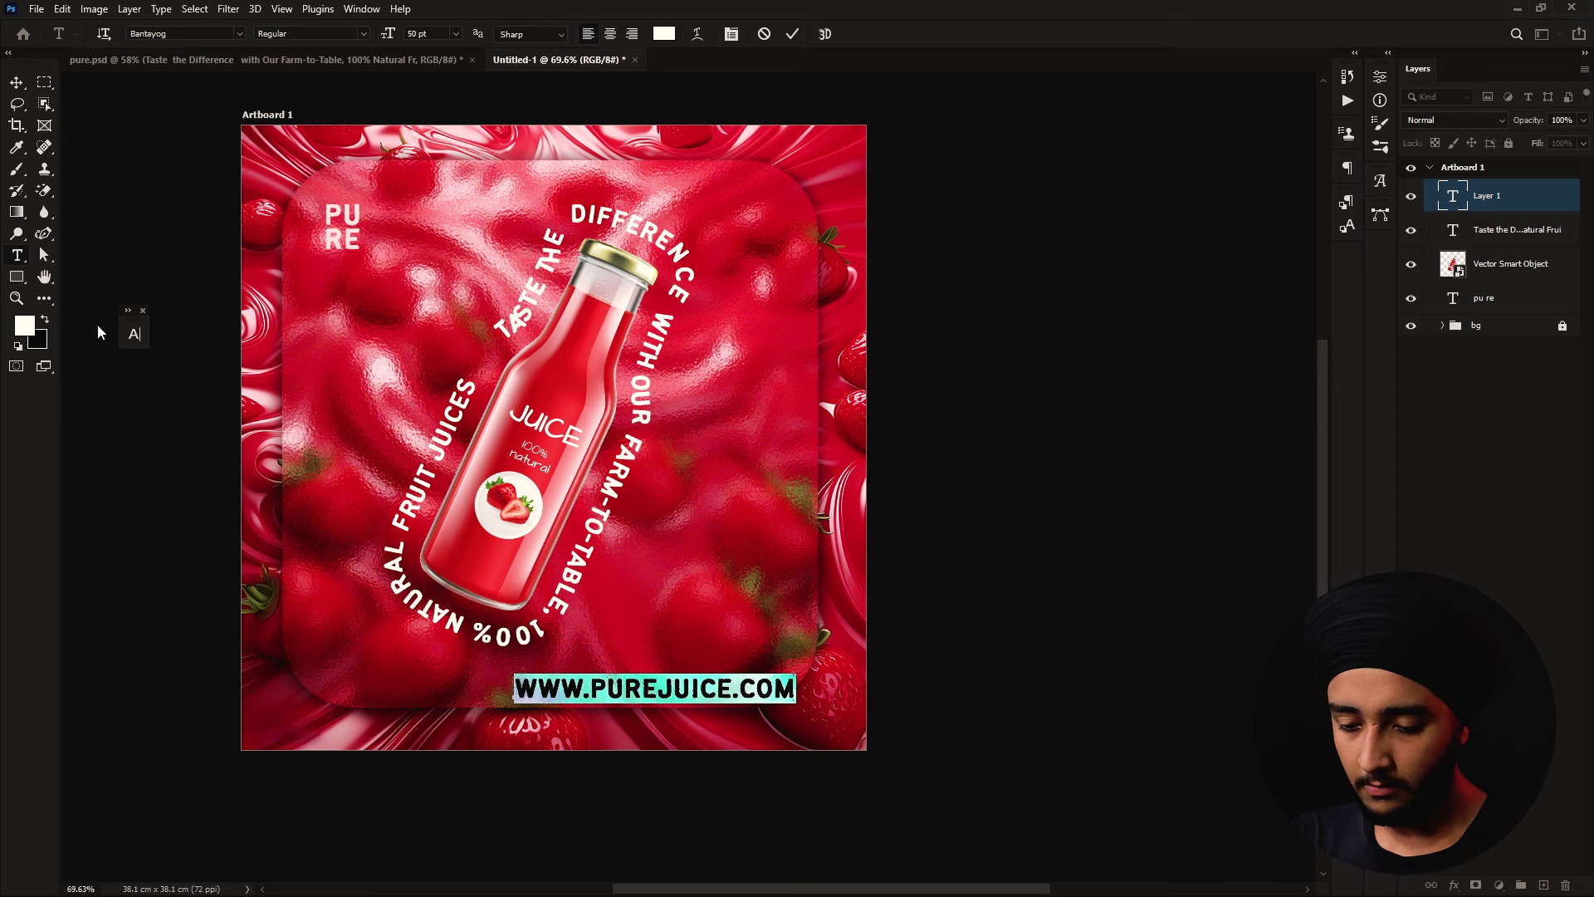
click(133, 334)
drag(163, 386, 133, 389)
key(ctrl+Return)
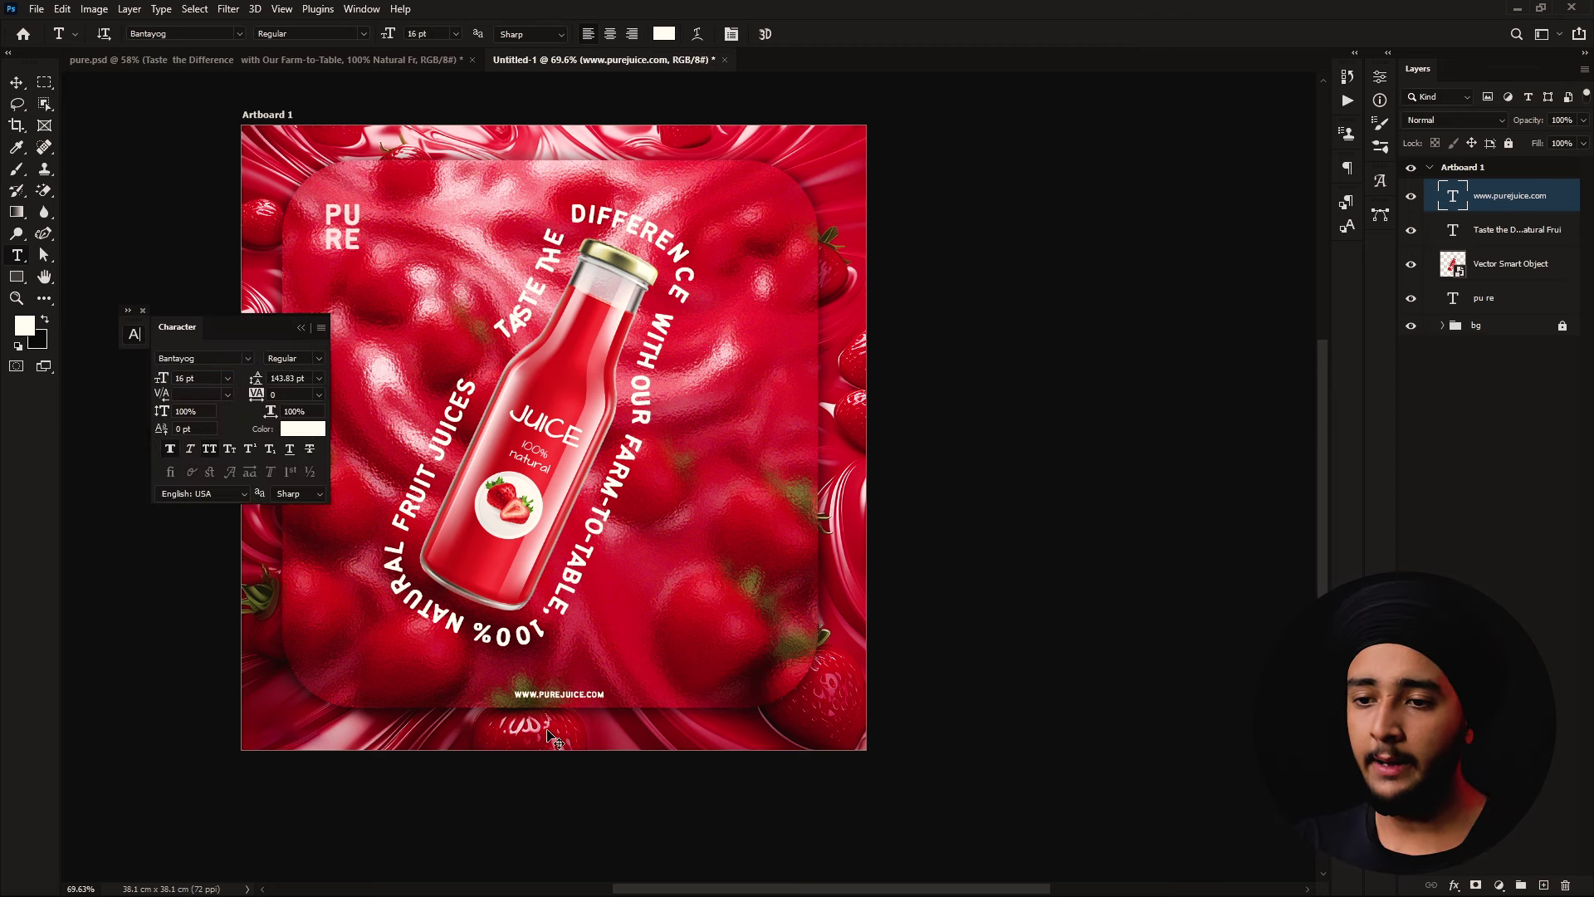
drag(633, 689, 613, 689)
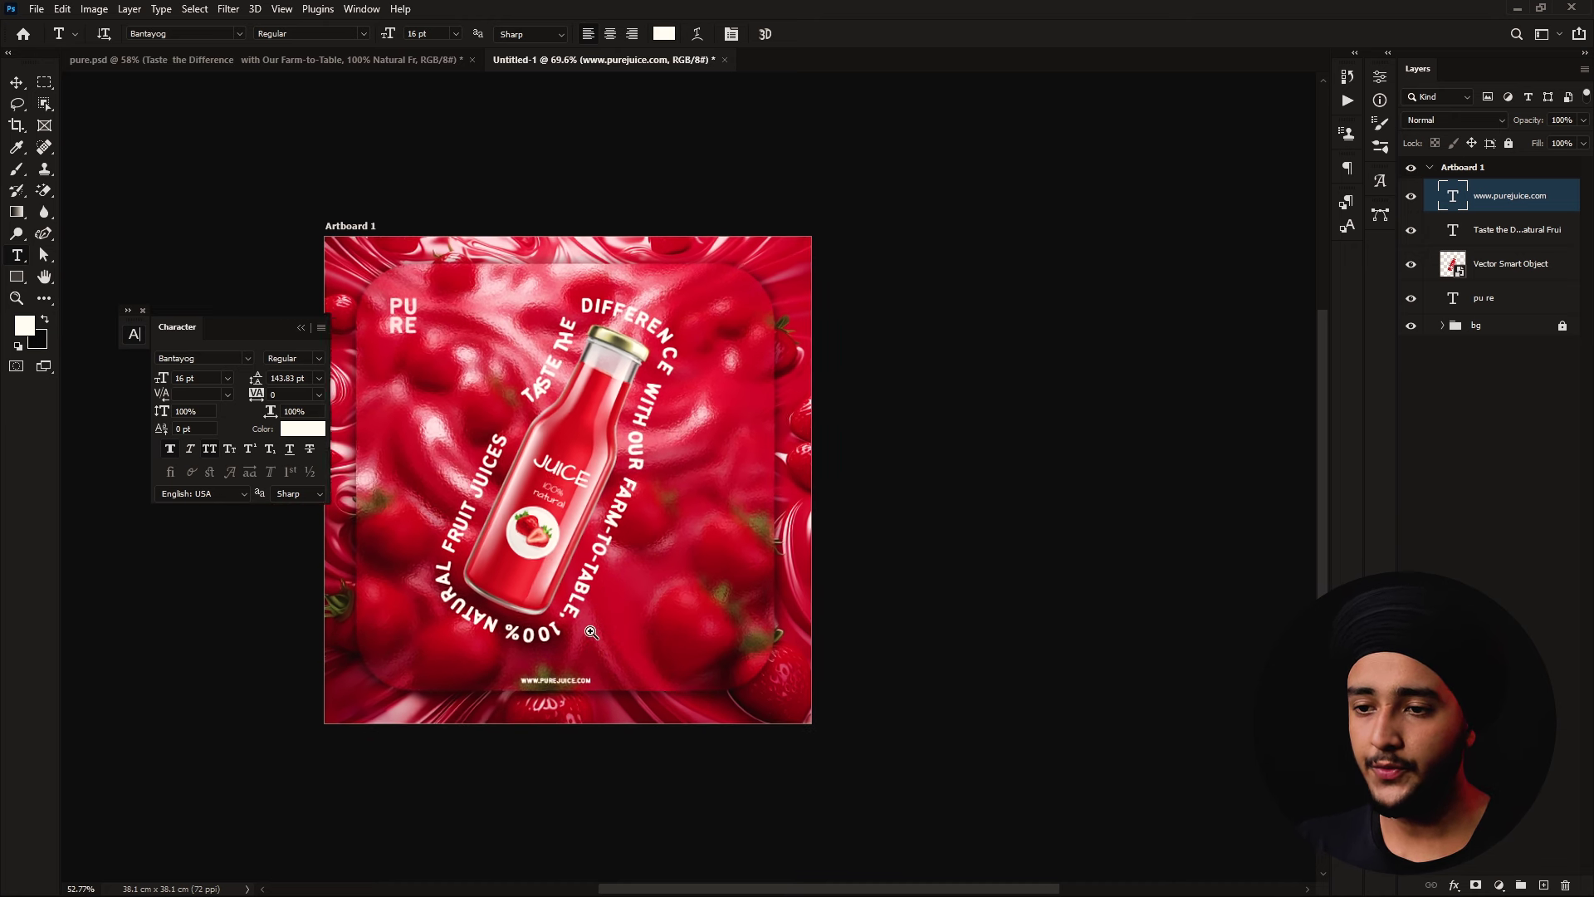
click(408, 60)
Zoom and pan around pure.psd to review the PURE and KIWI 2 artboards
scroll(760, 374, down, 2)
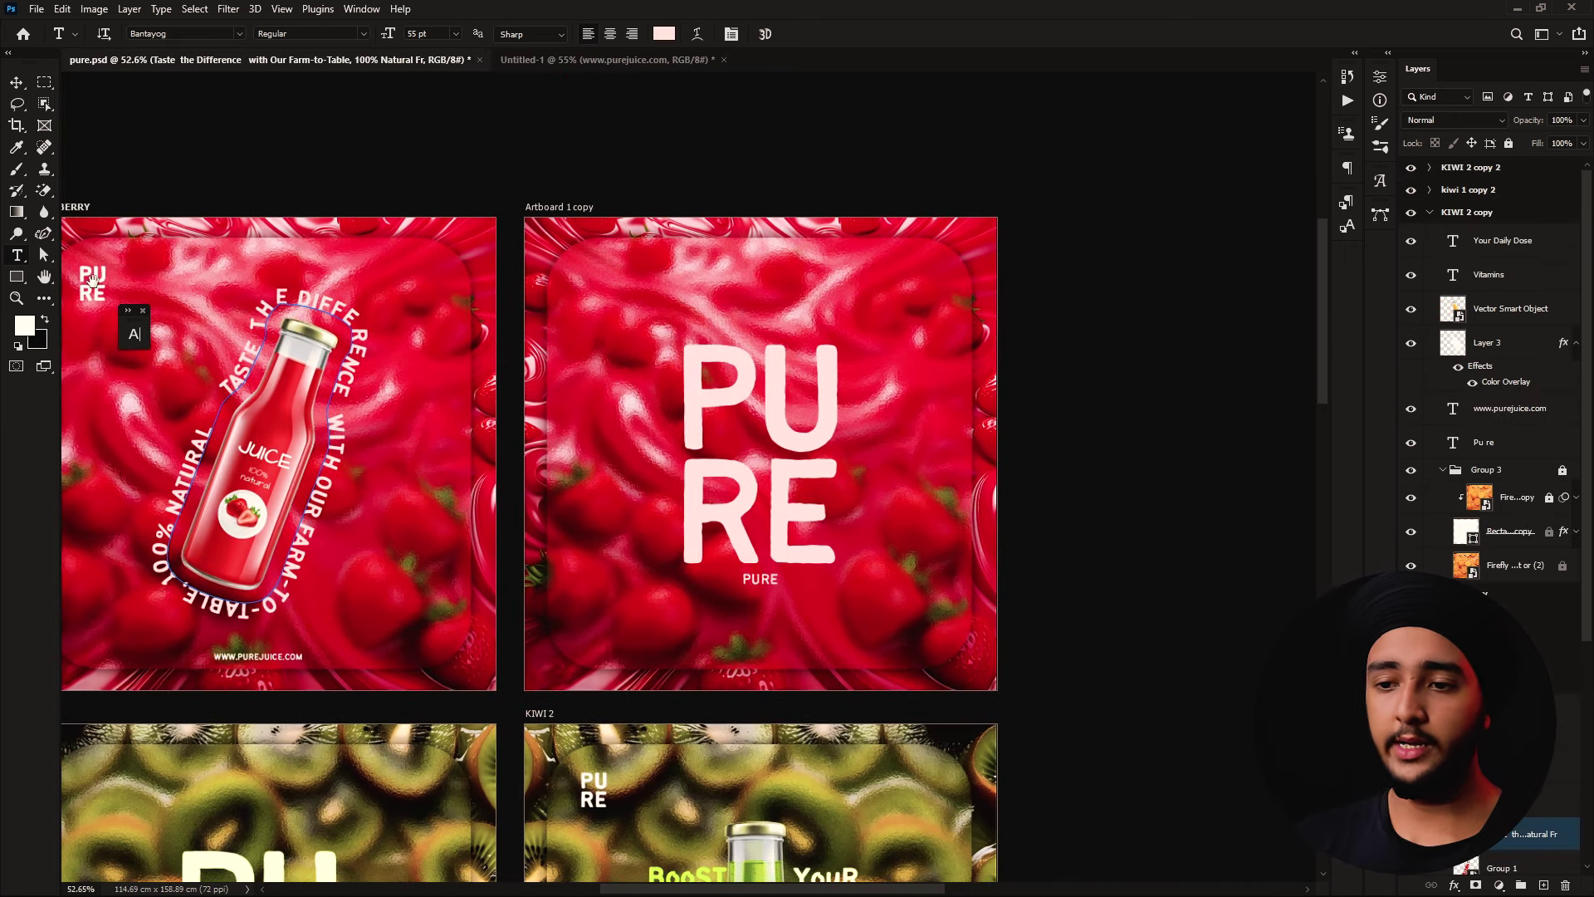
drag(93, 280, 120, 267)
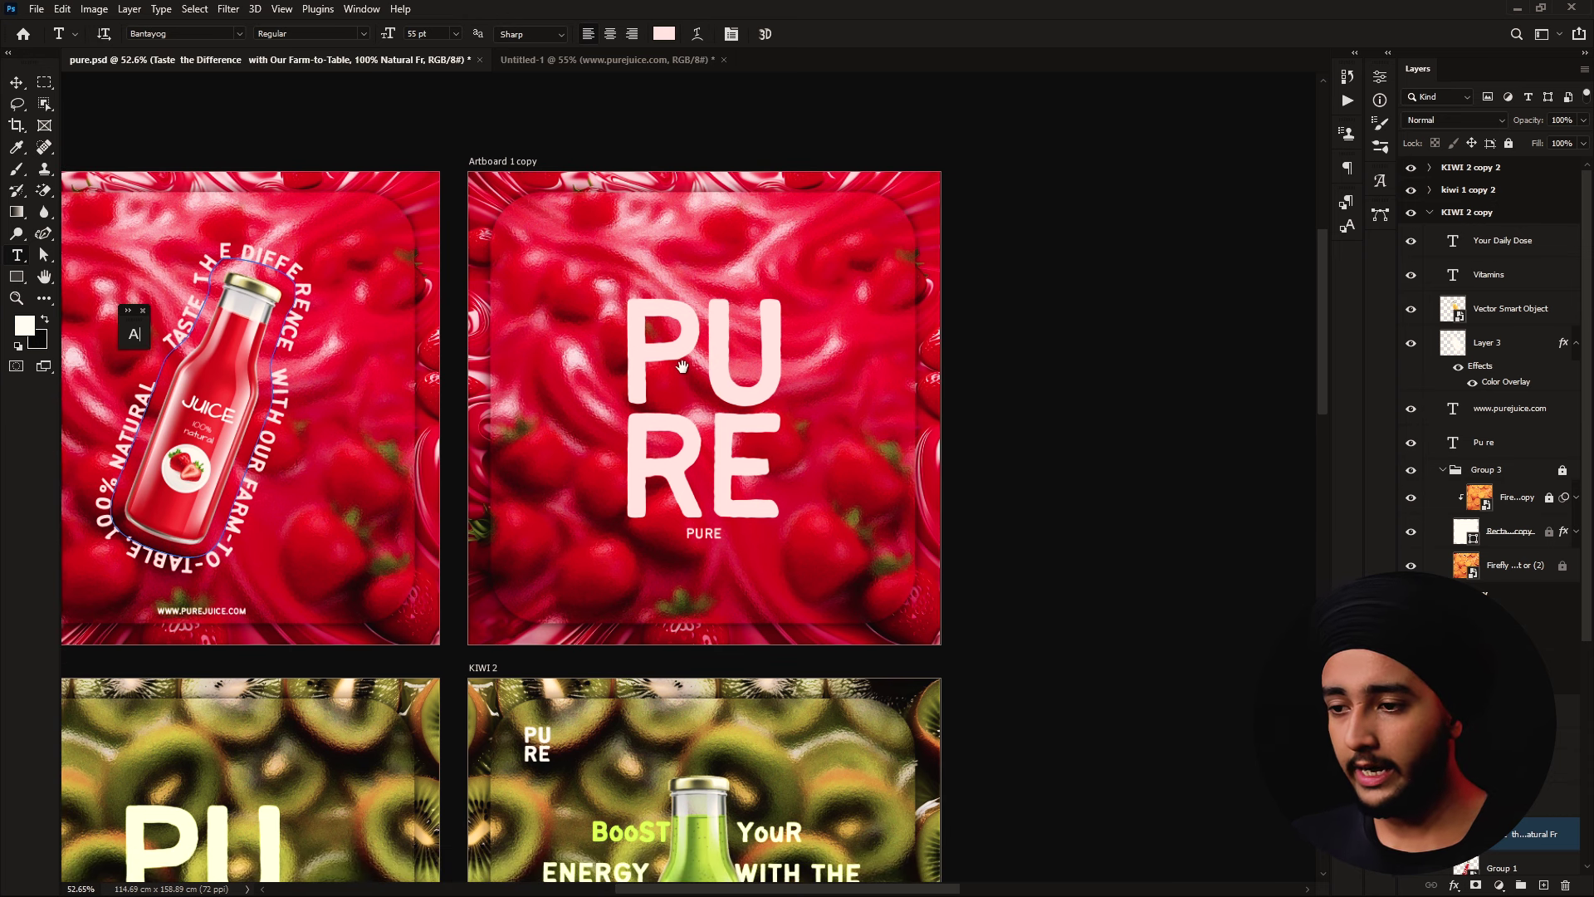
scroll(754, 397, up, 2)
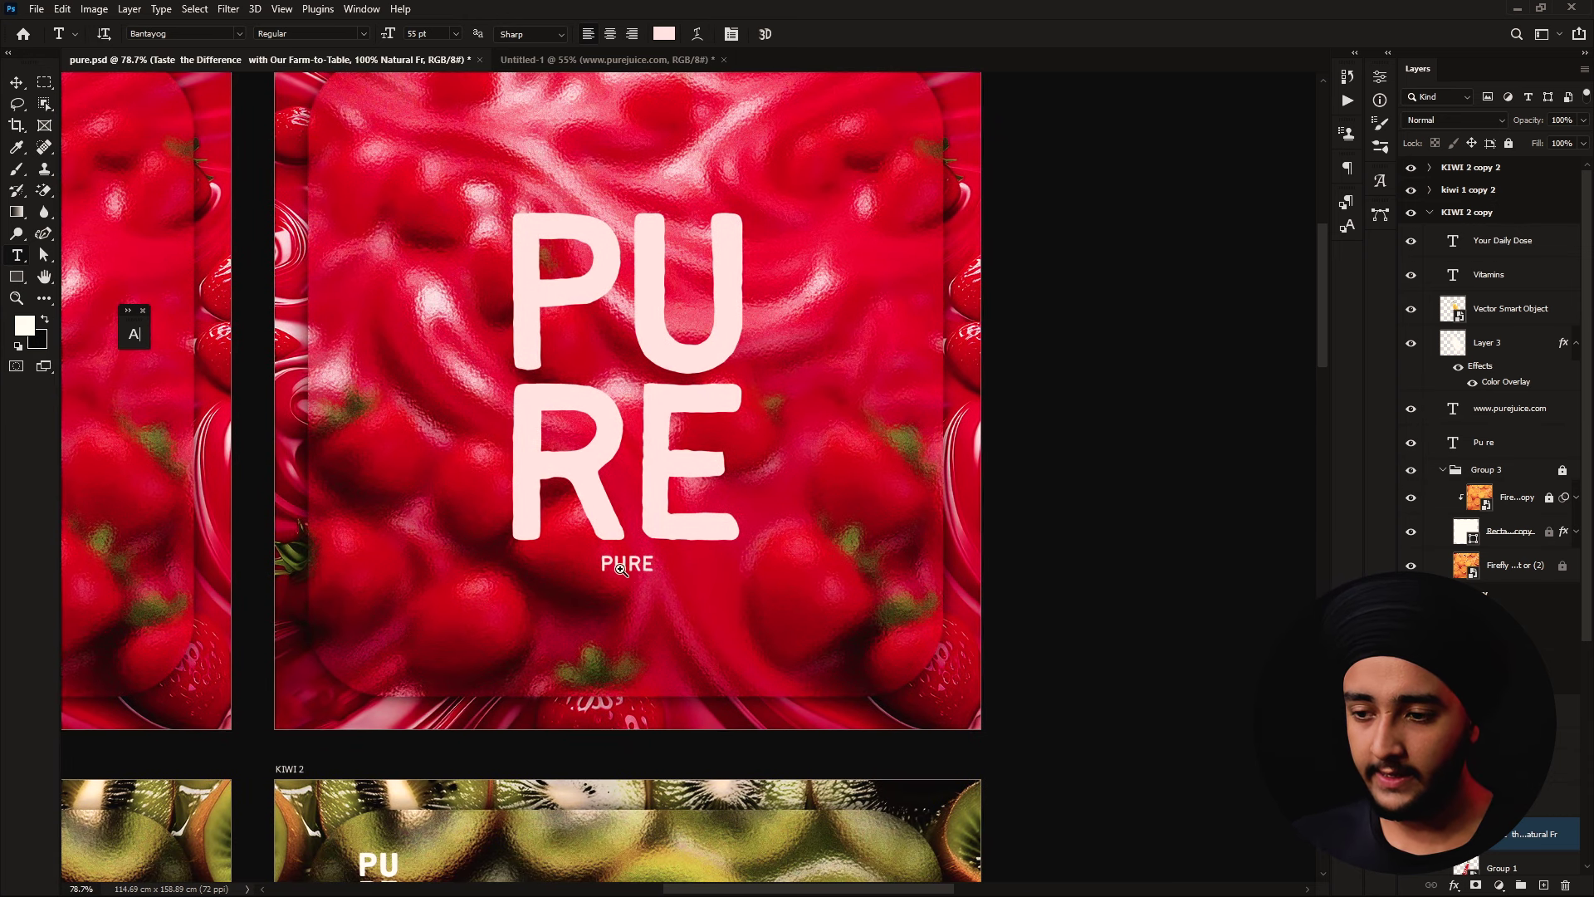
drag(620, 568, 668, 568)
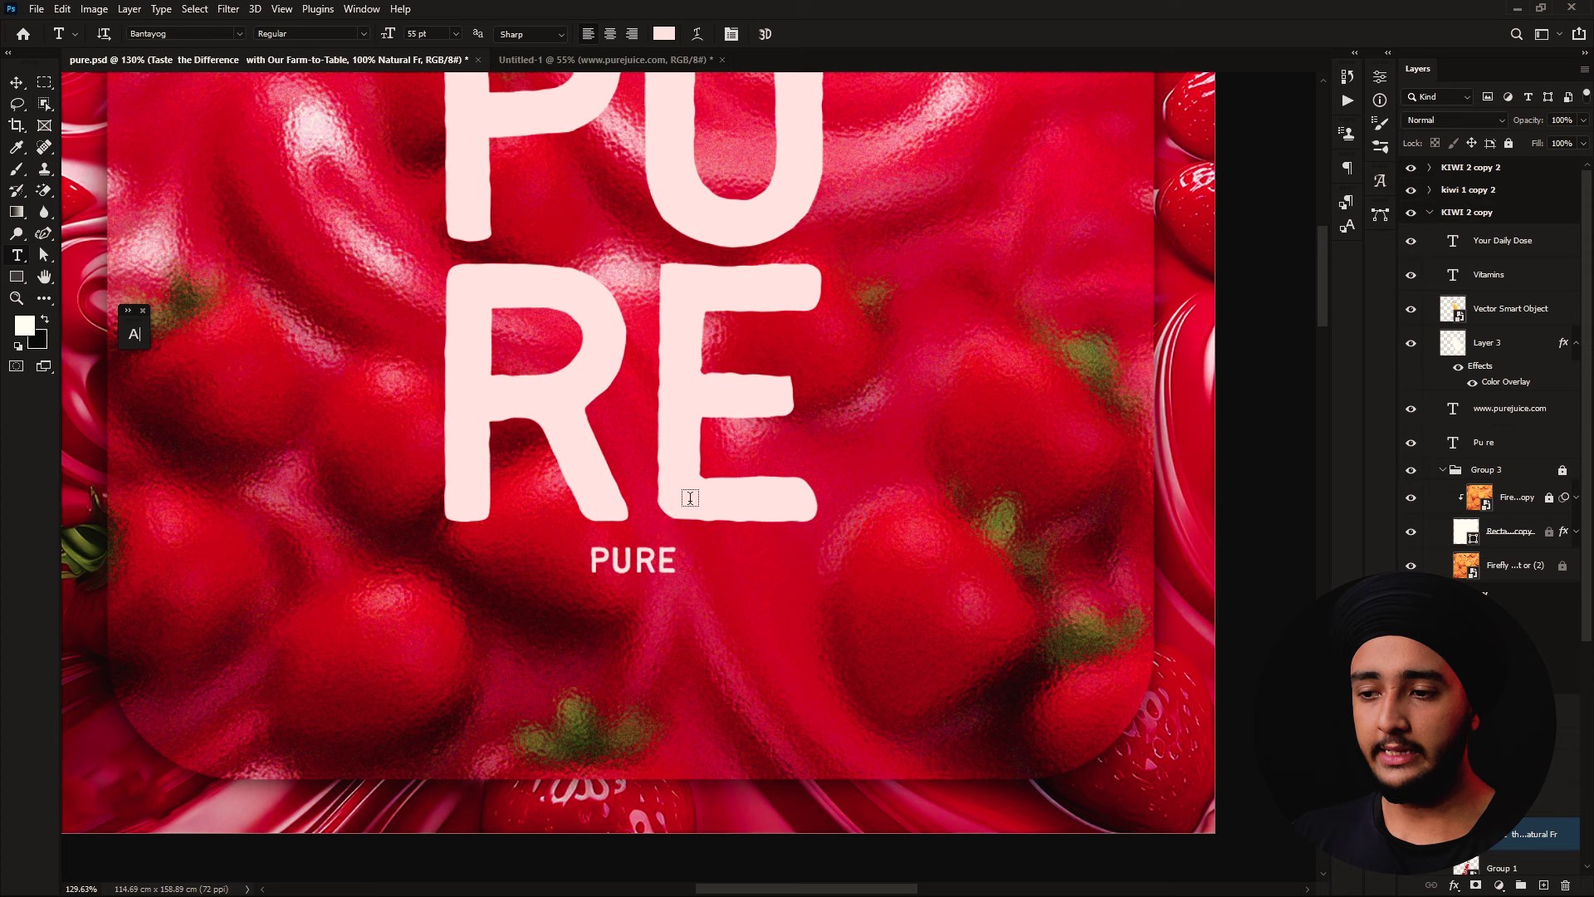
drag(712, 217, 680, 172)
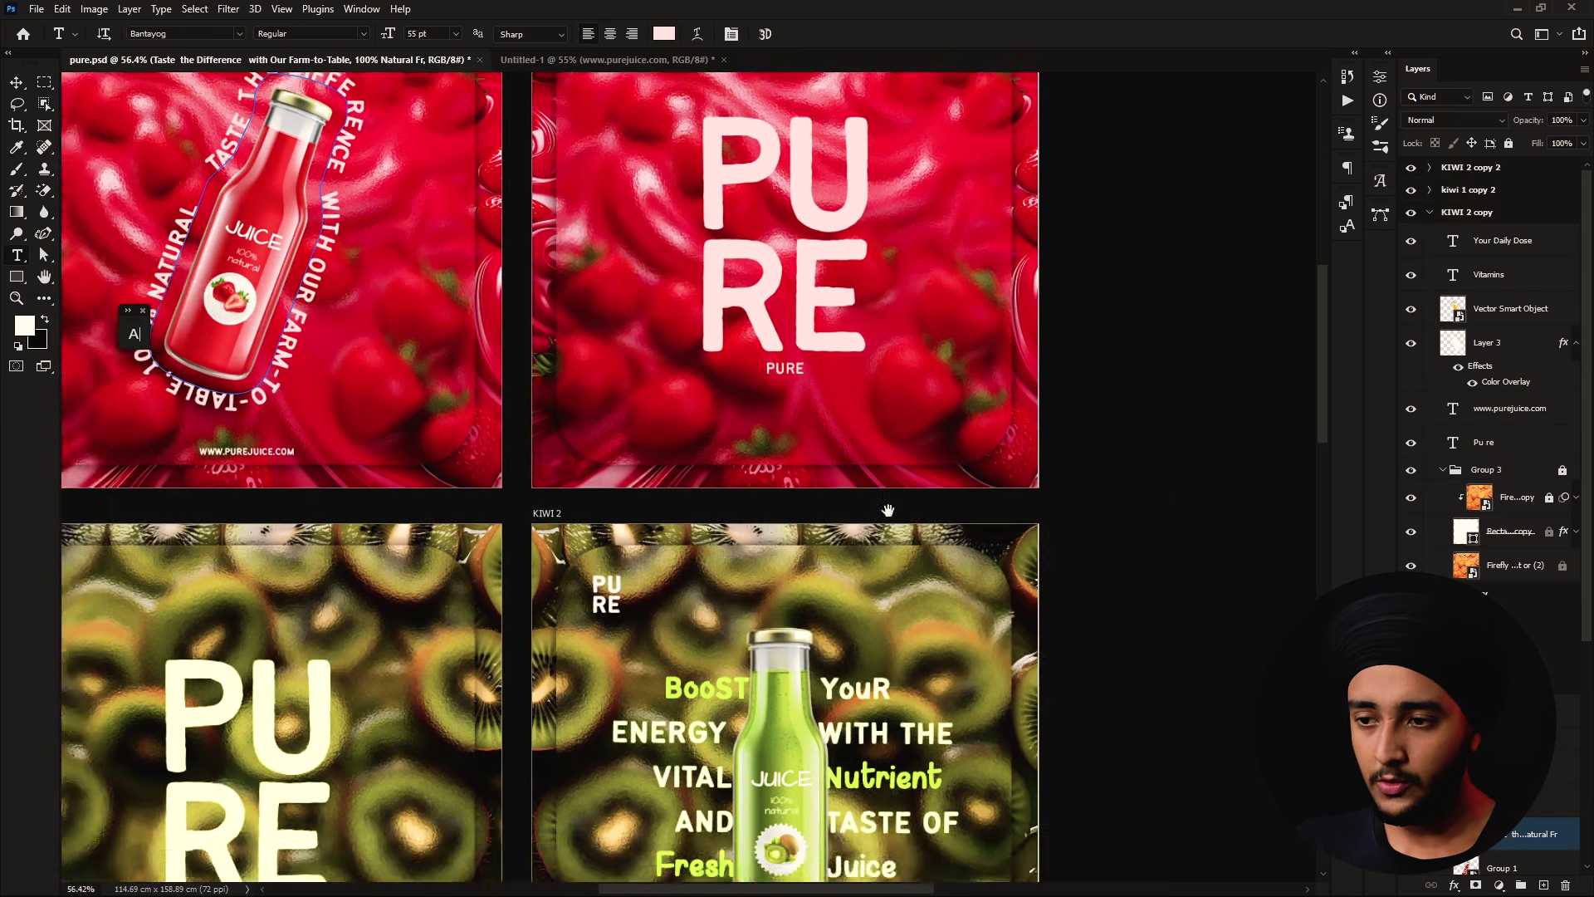
drag(793, 521, 861, 475)
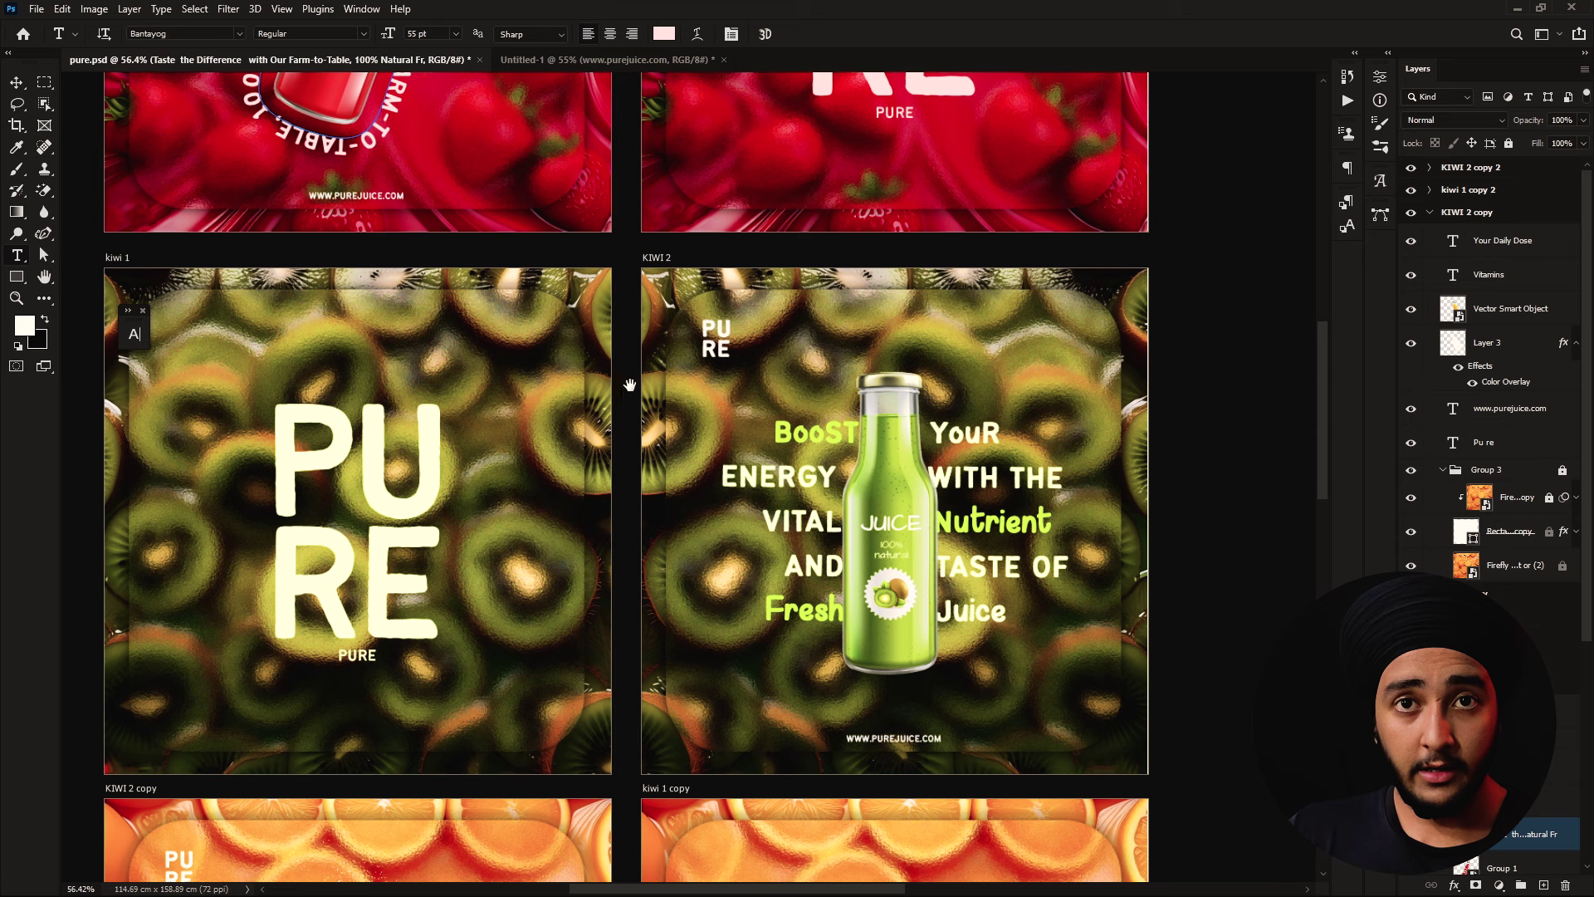
drag(532, 398, 510, 378)
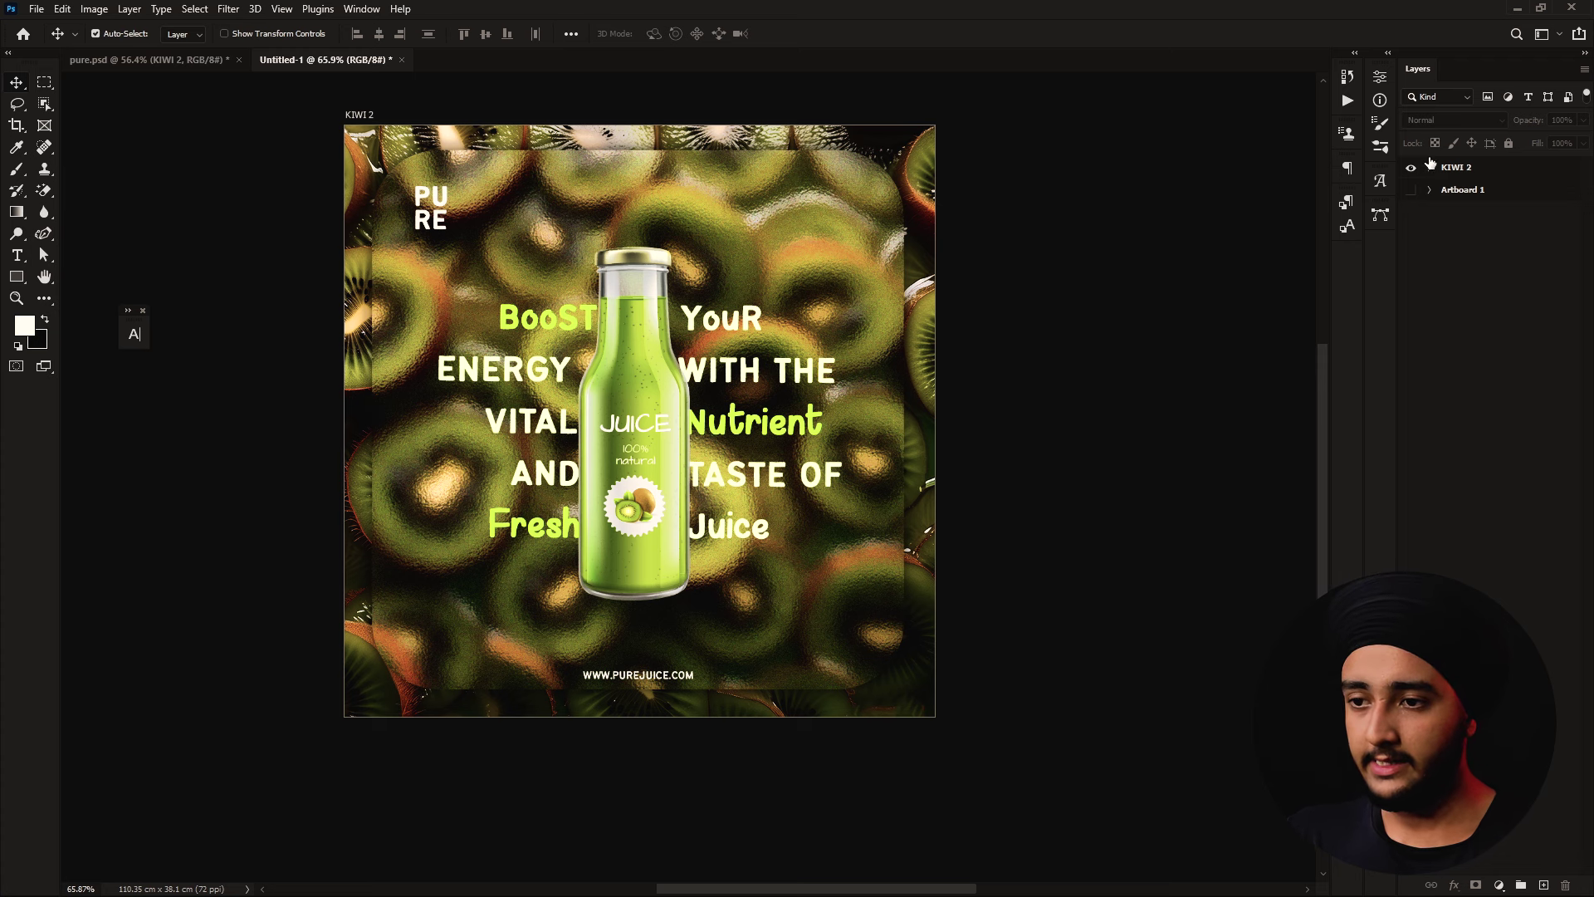
Expand the KIWI 2 artboard's layers and hide the Vector Smart Object bottle
click(1429, 168)
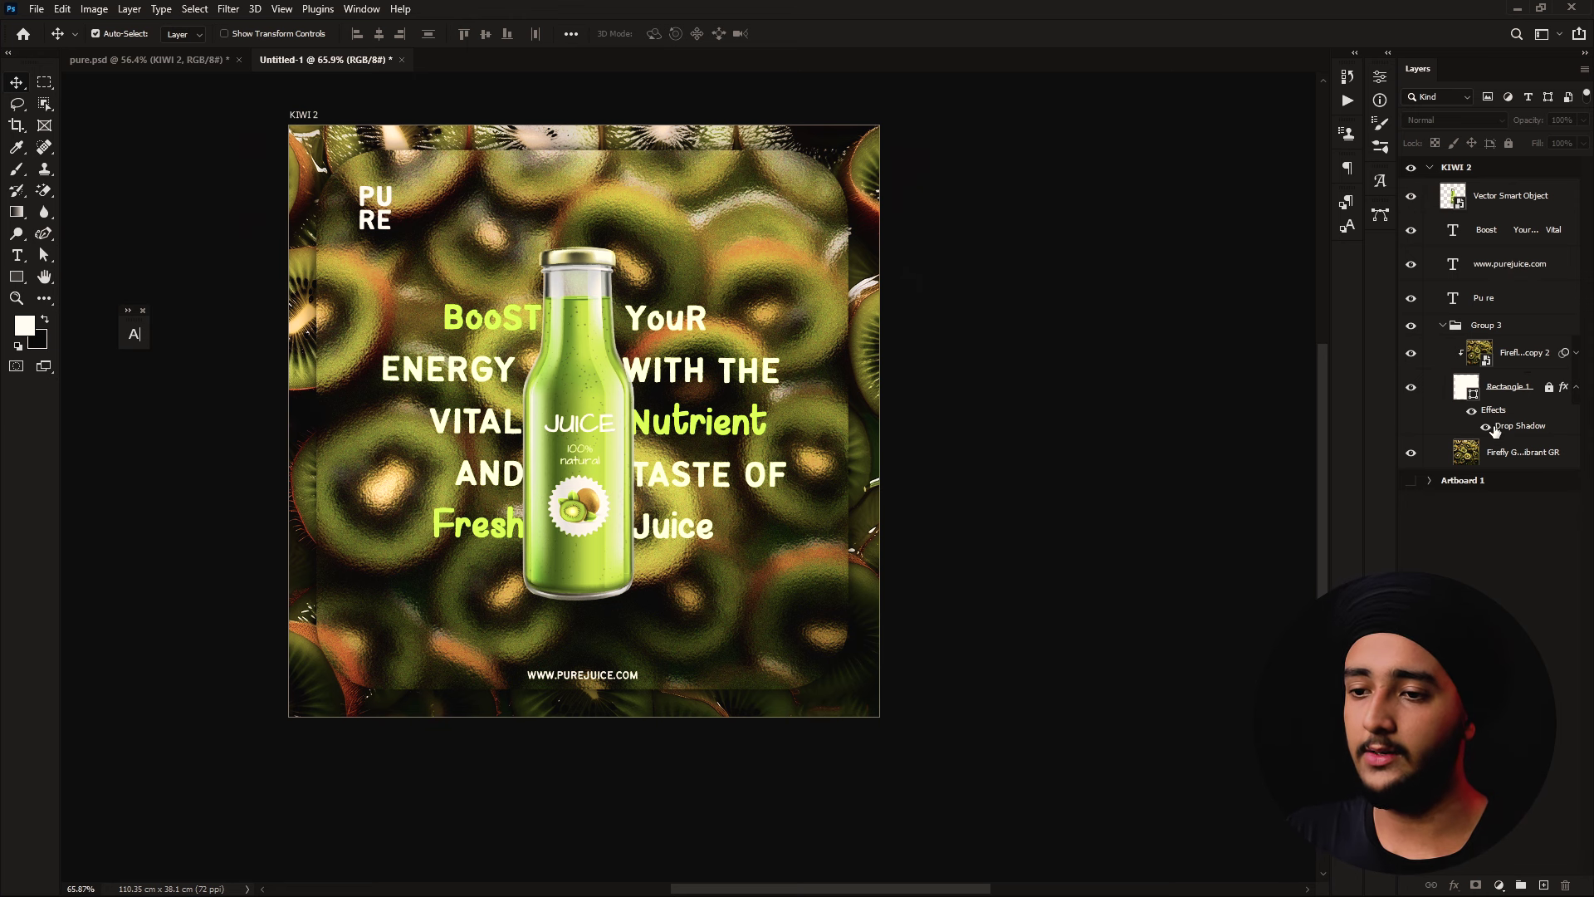
scroll(610, 345, up, 3)
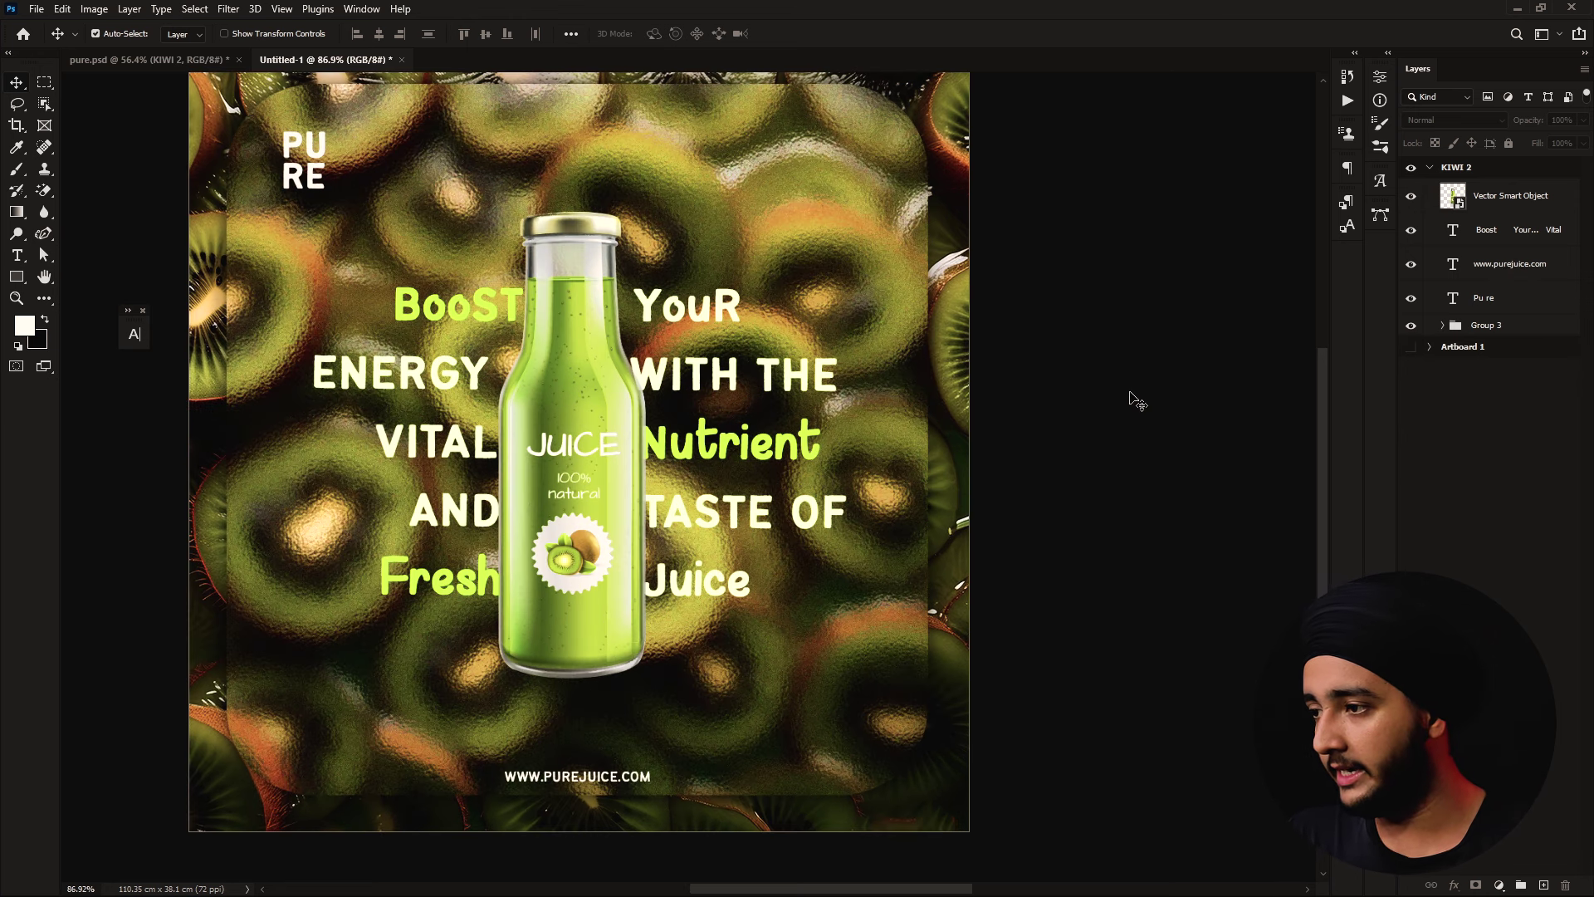
click(1412, 196)
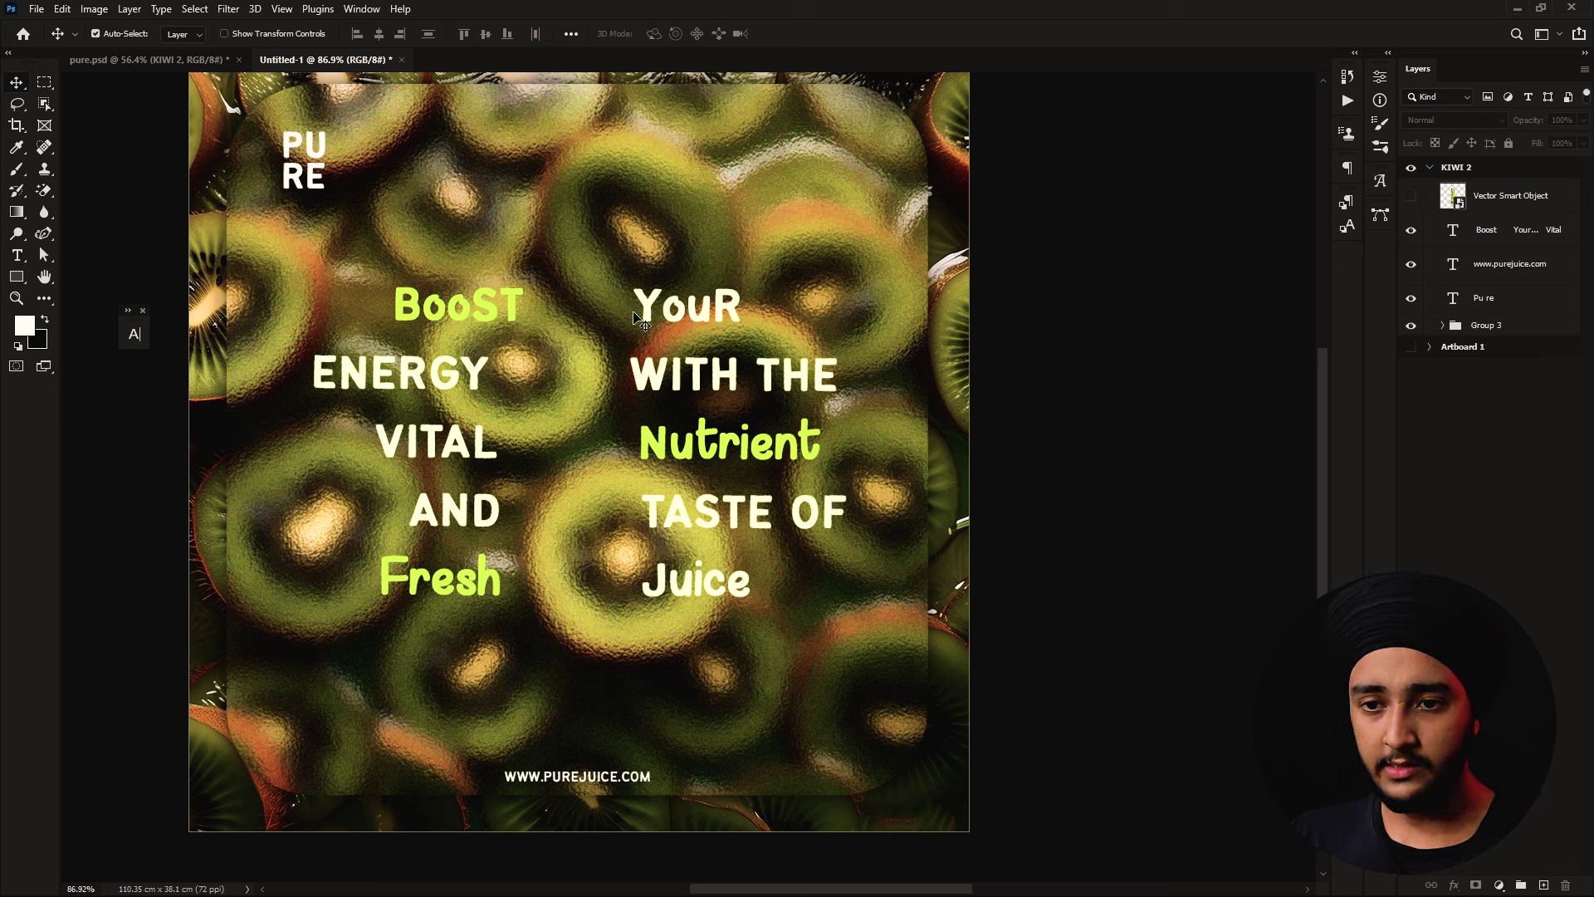
Delete the gaps after BOOST and ENERGY in the kiwi slogan, then reshow the bottle
key(t)
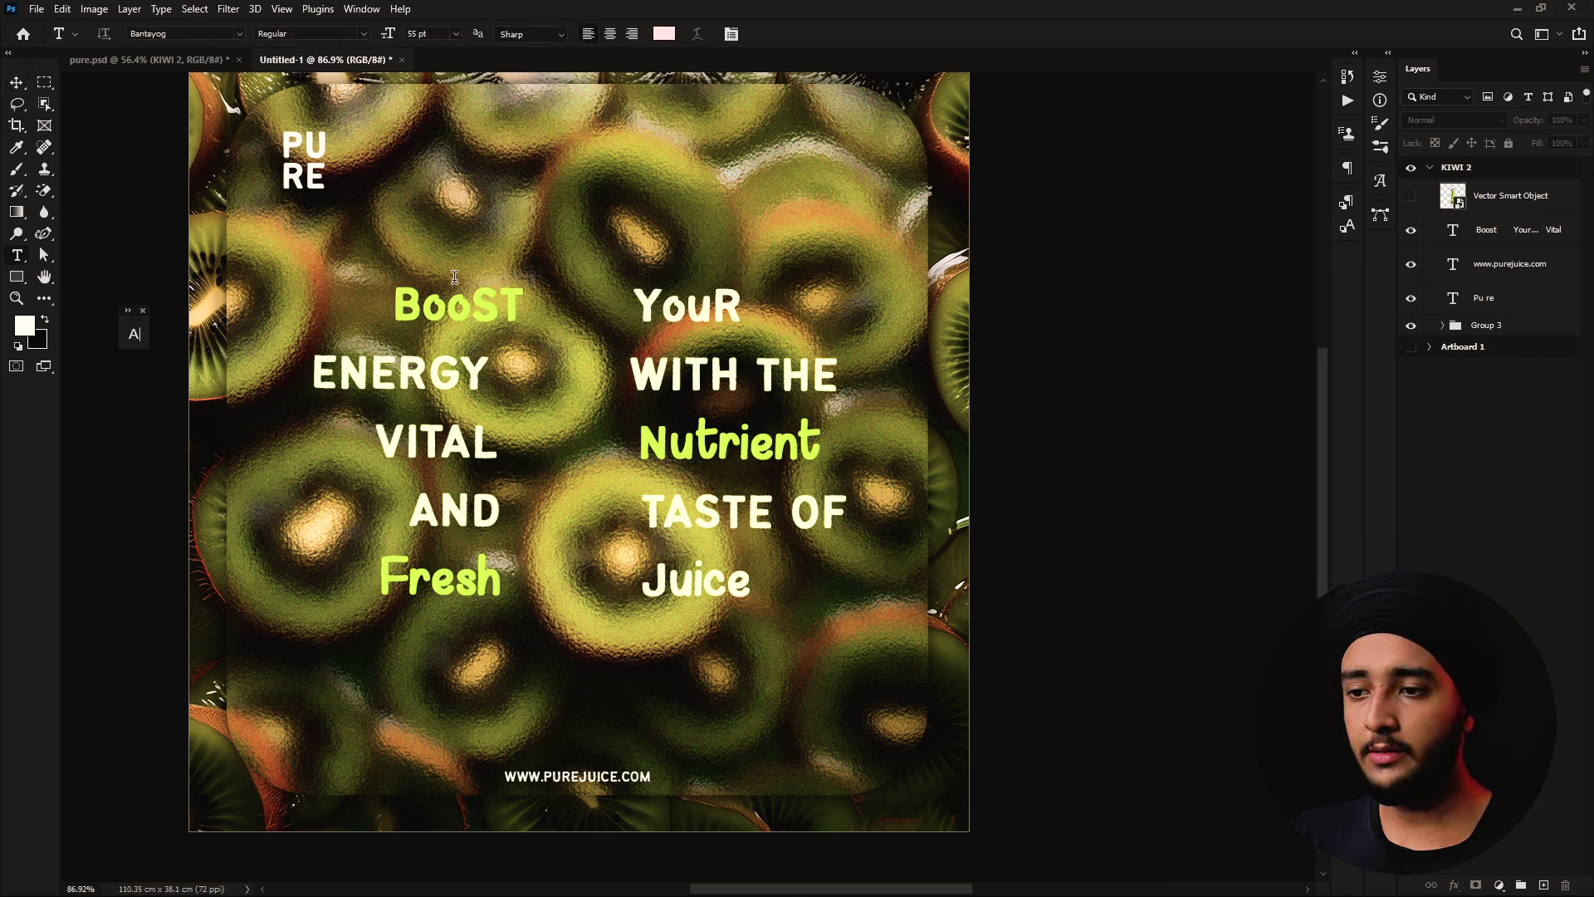
drag(633, 307, 527, 307)
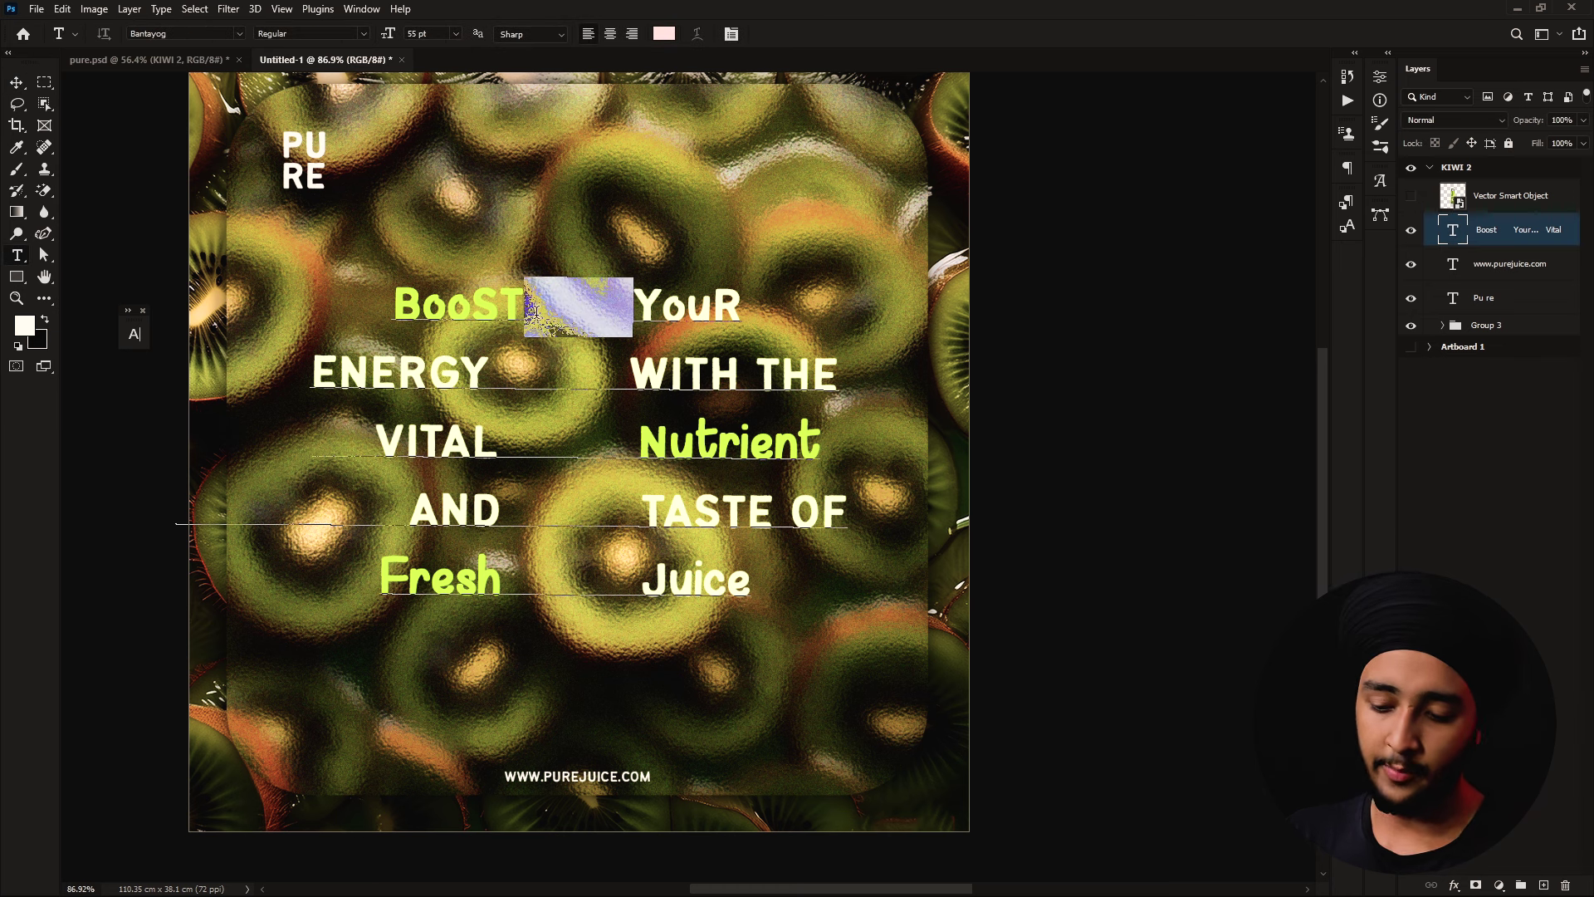
drag(628, 374, 489, 382)
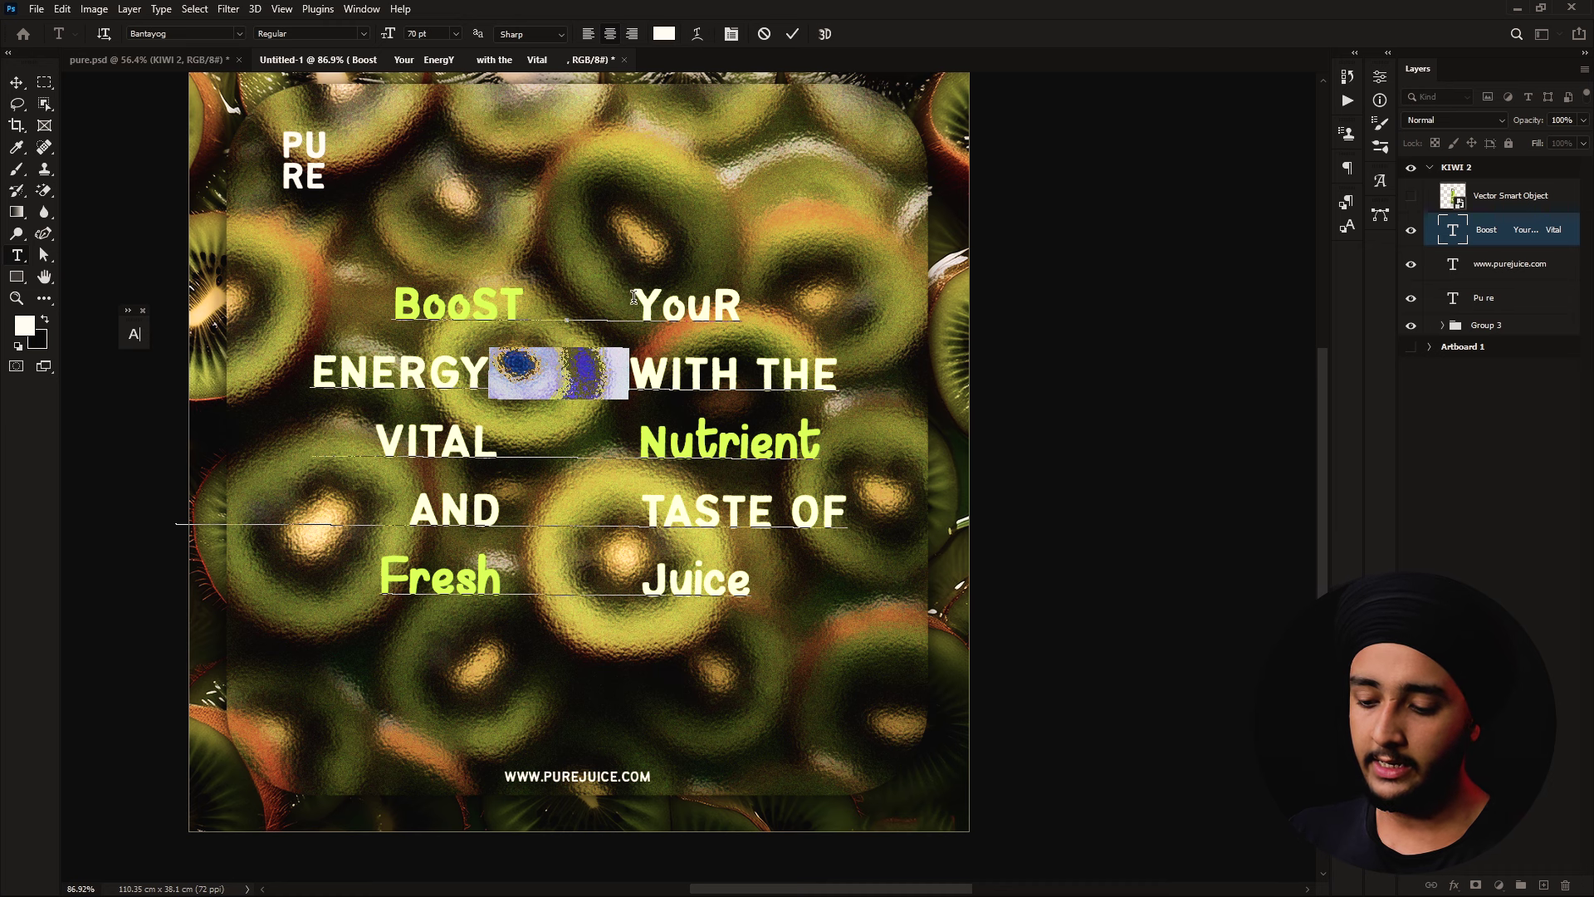
key(ctrl+Return)
scroll(631, 274, down, 1)
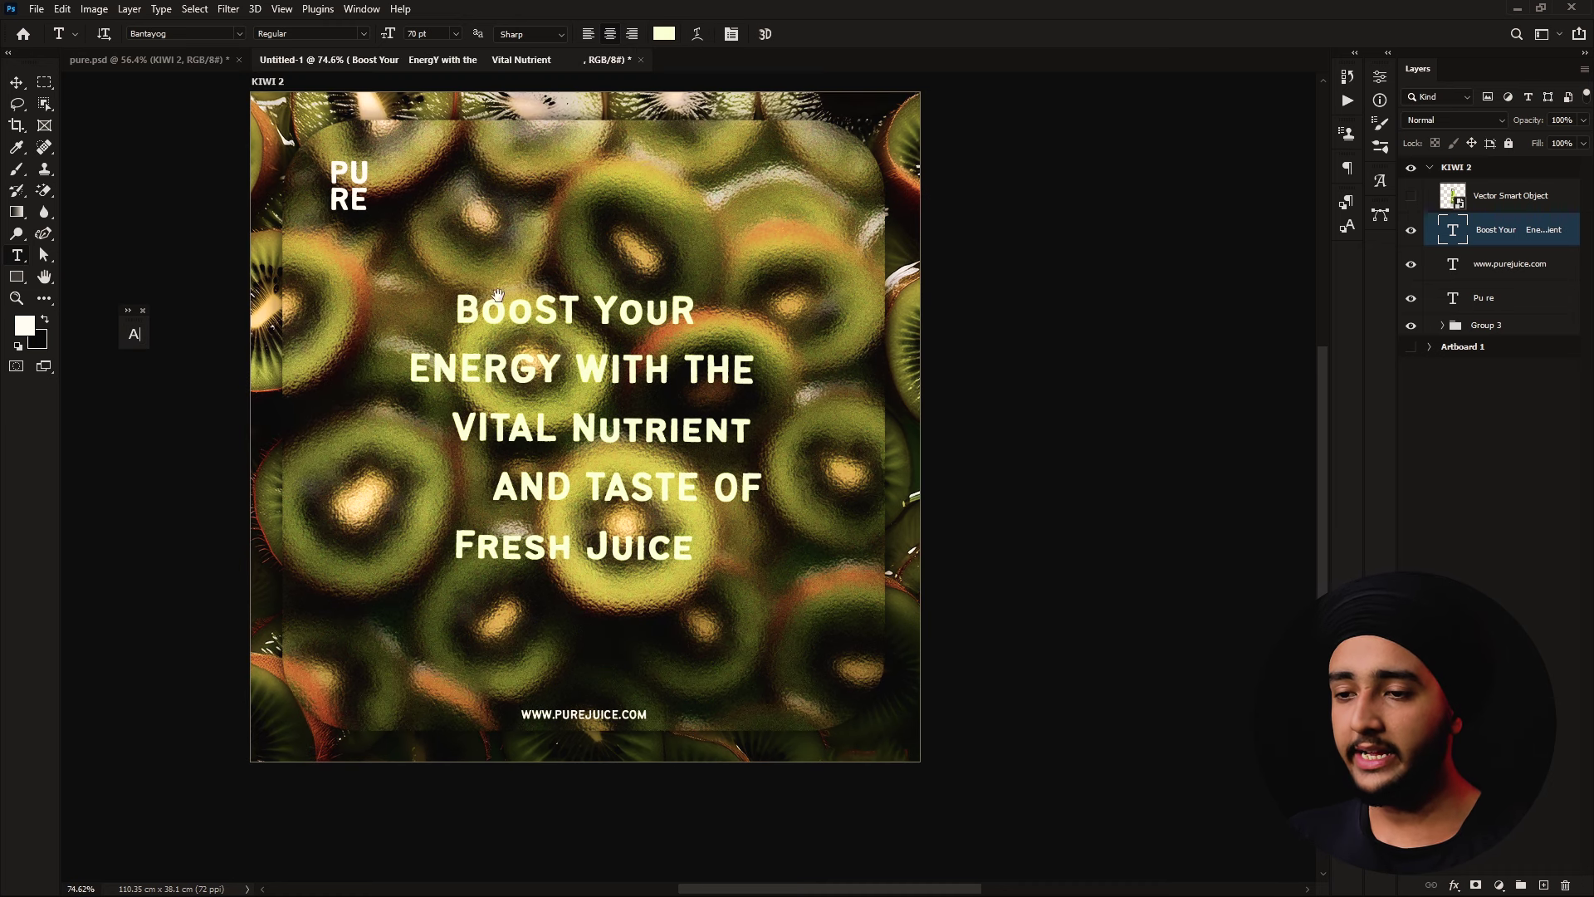
scroll(558, 363, up, 2)
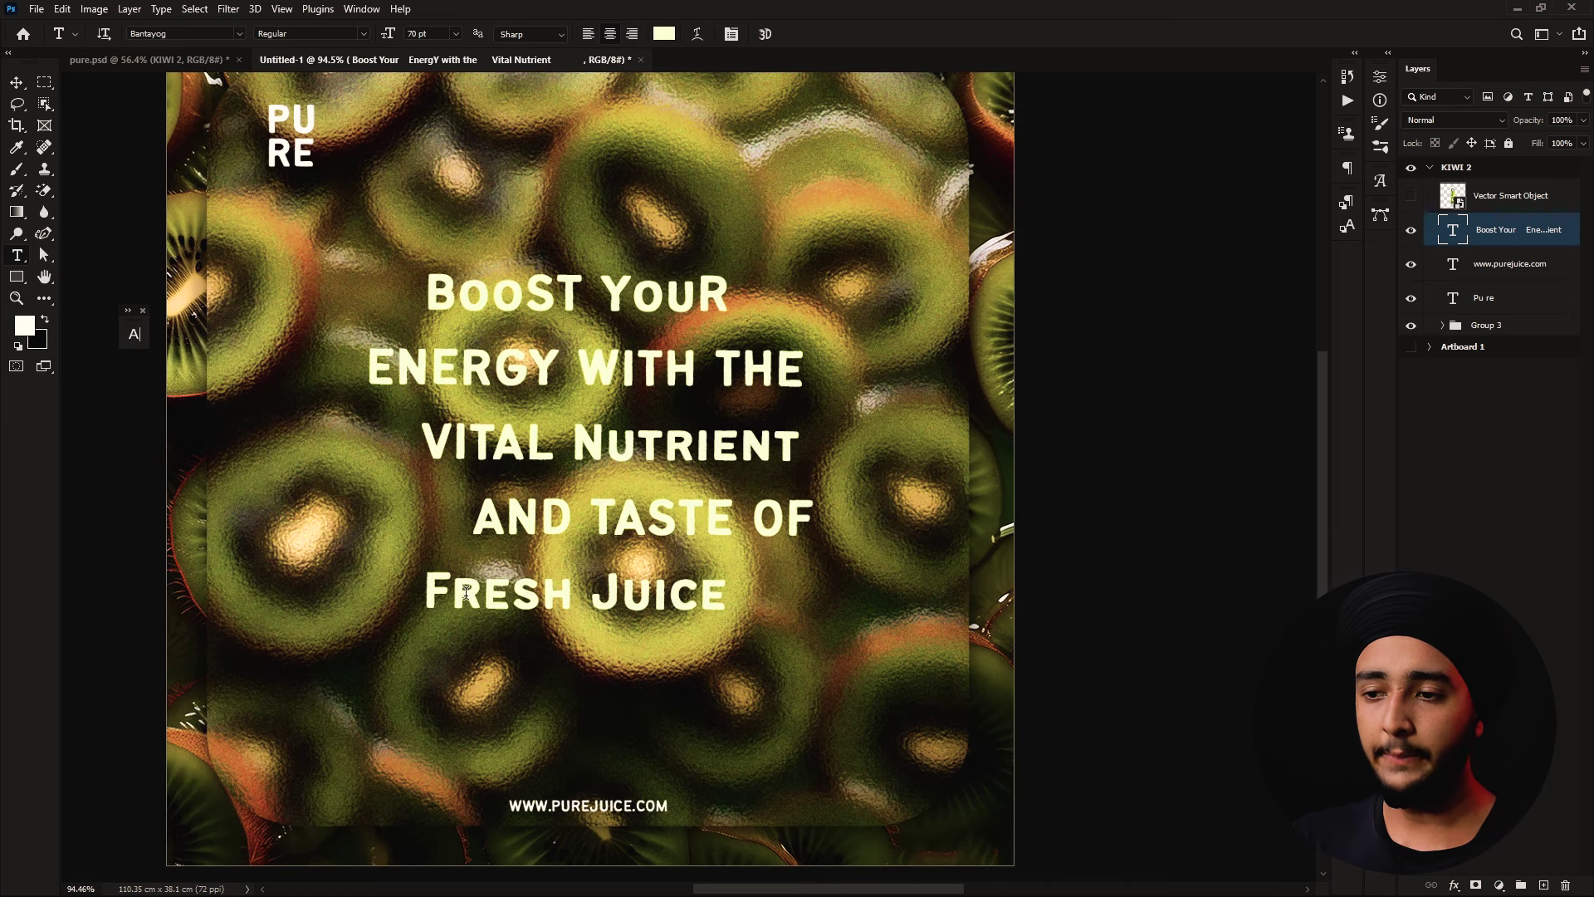
click(1412, 195)
Try moving the bottle, undo it, and shift the slogan text above the bottle
drag(605, 428, 822, 416)
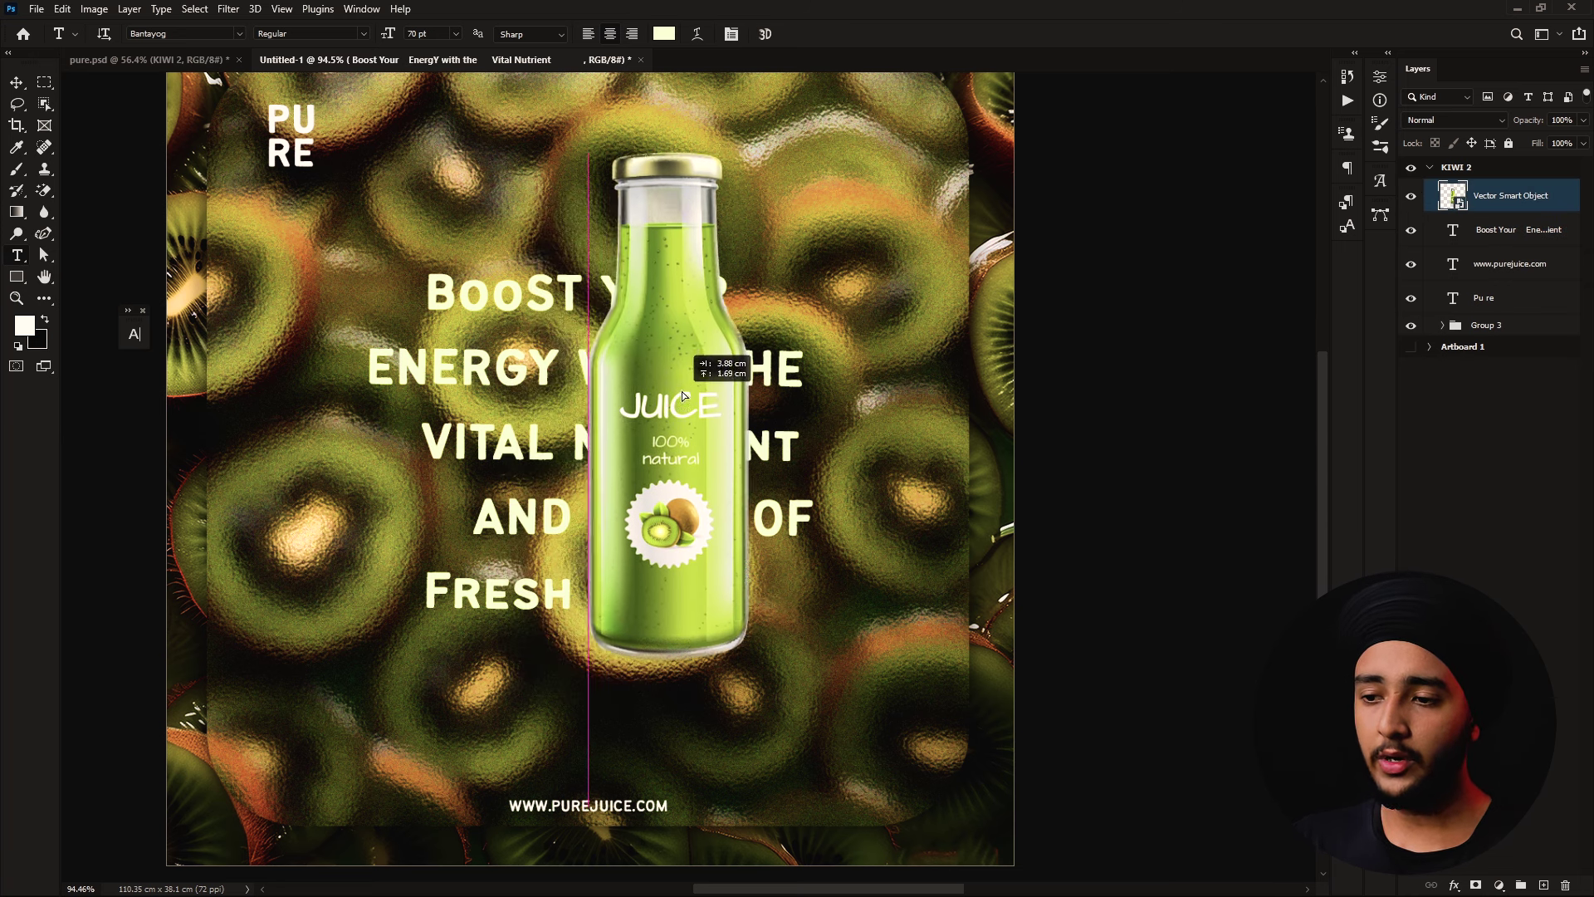
key(ctrl+z)
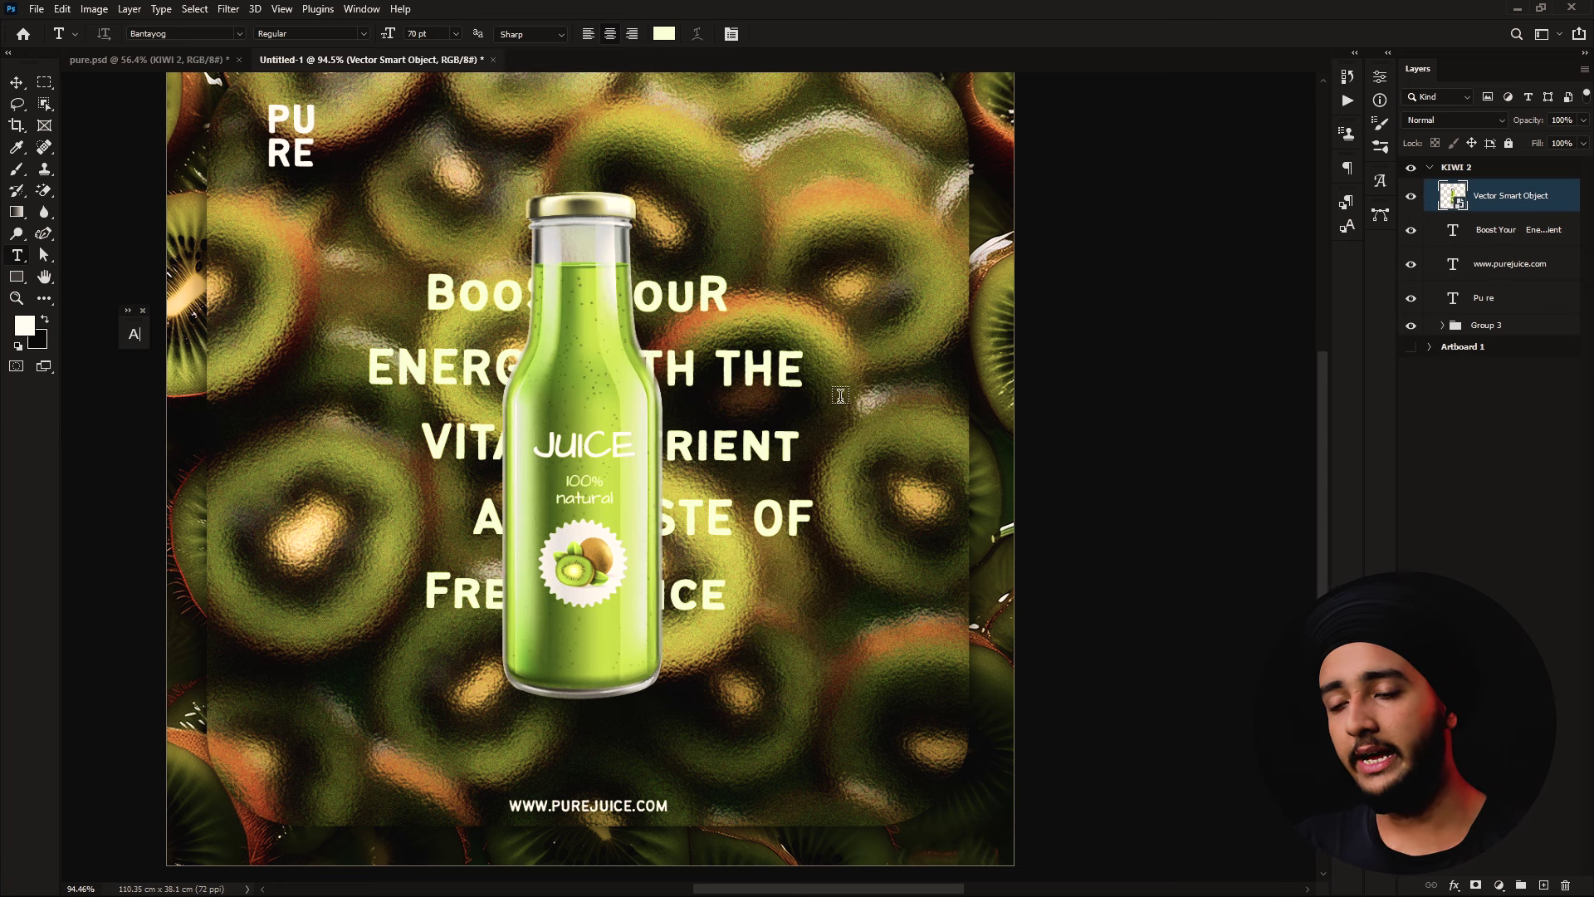
drag(608, 331, 618, 333)
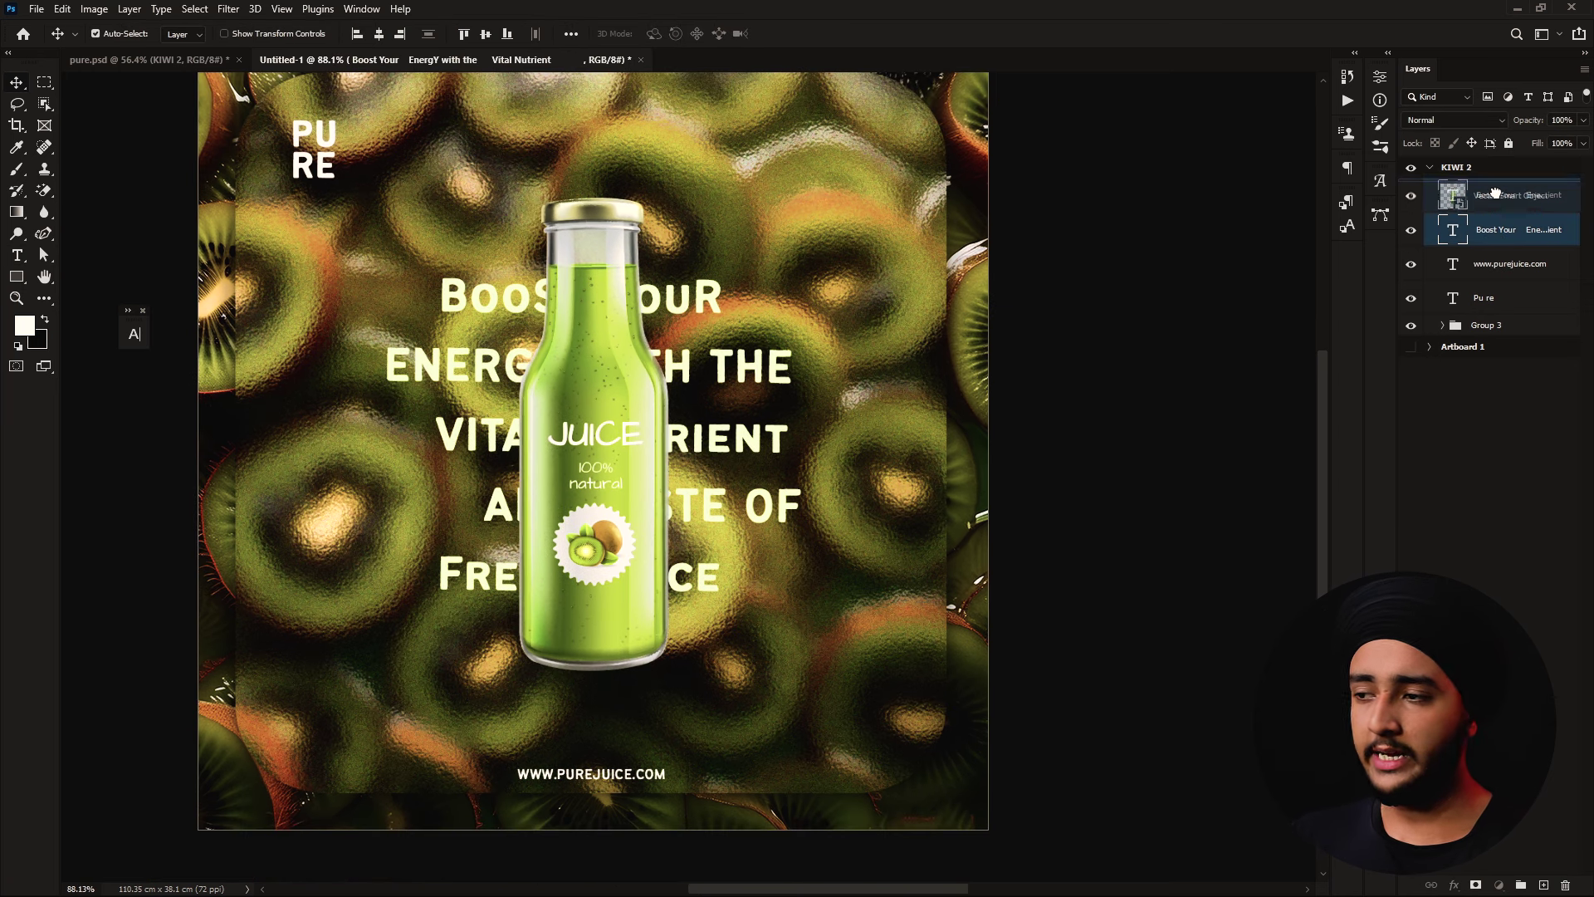
drag(1490, 237, 1491, 184)
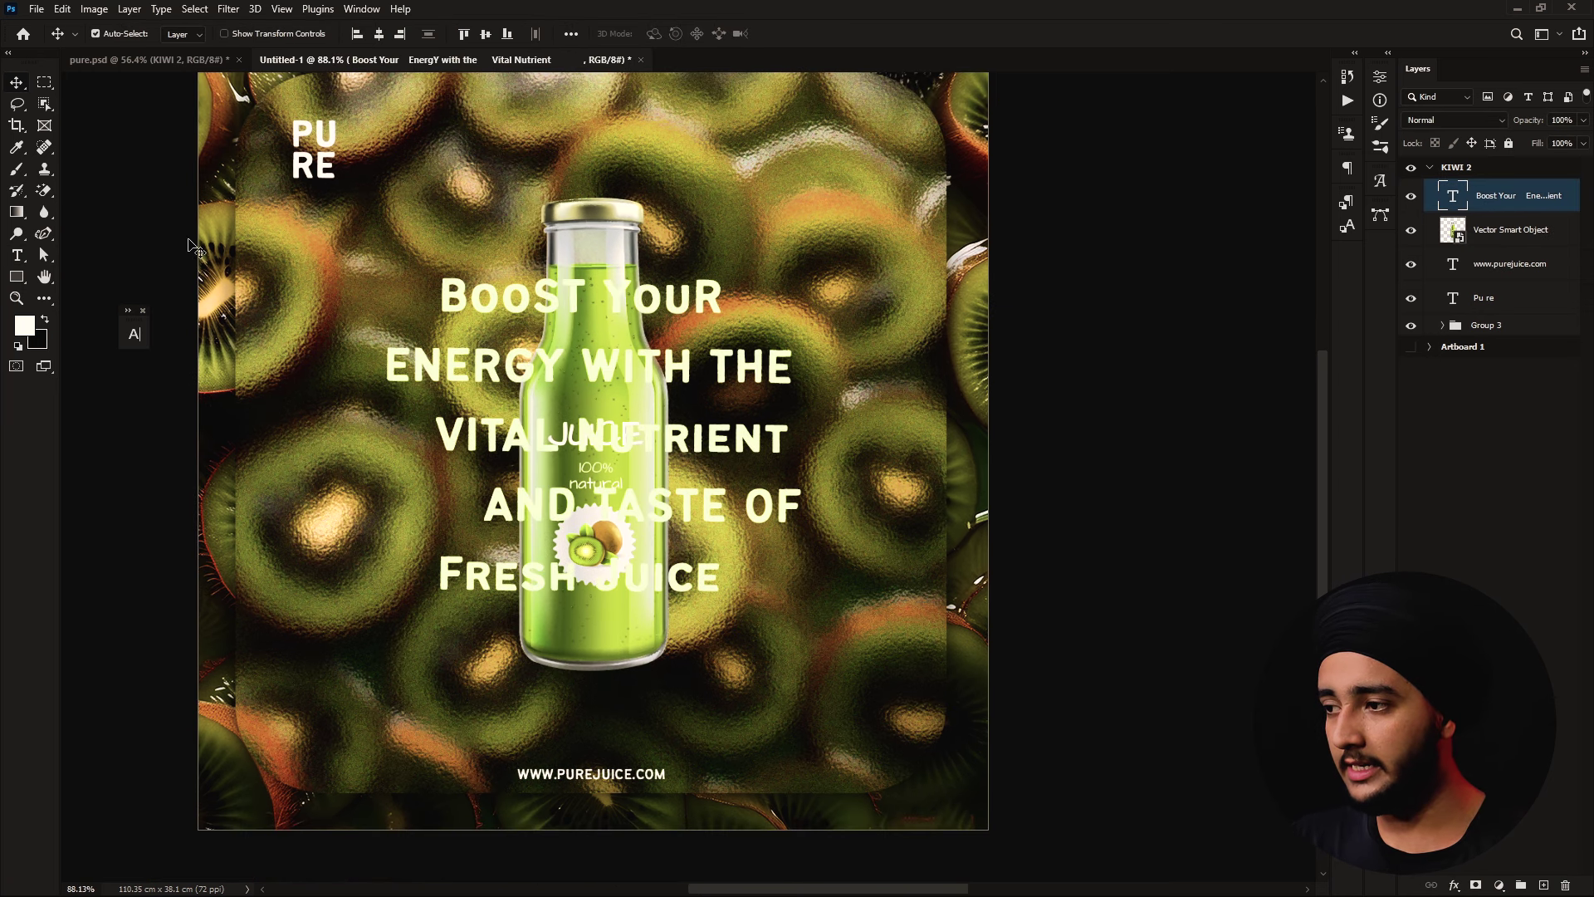
Remove one space between BOOST and YOUR in the slogan
click(27, 259)
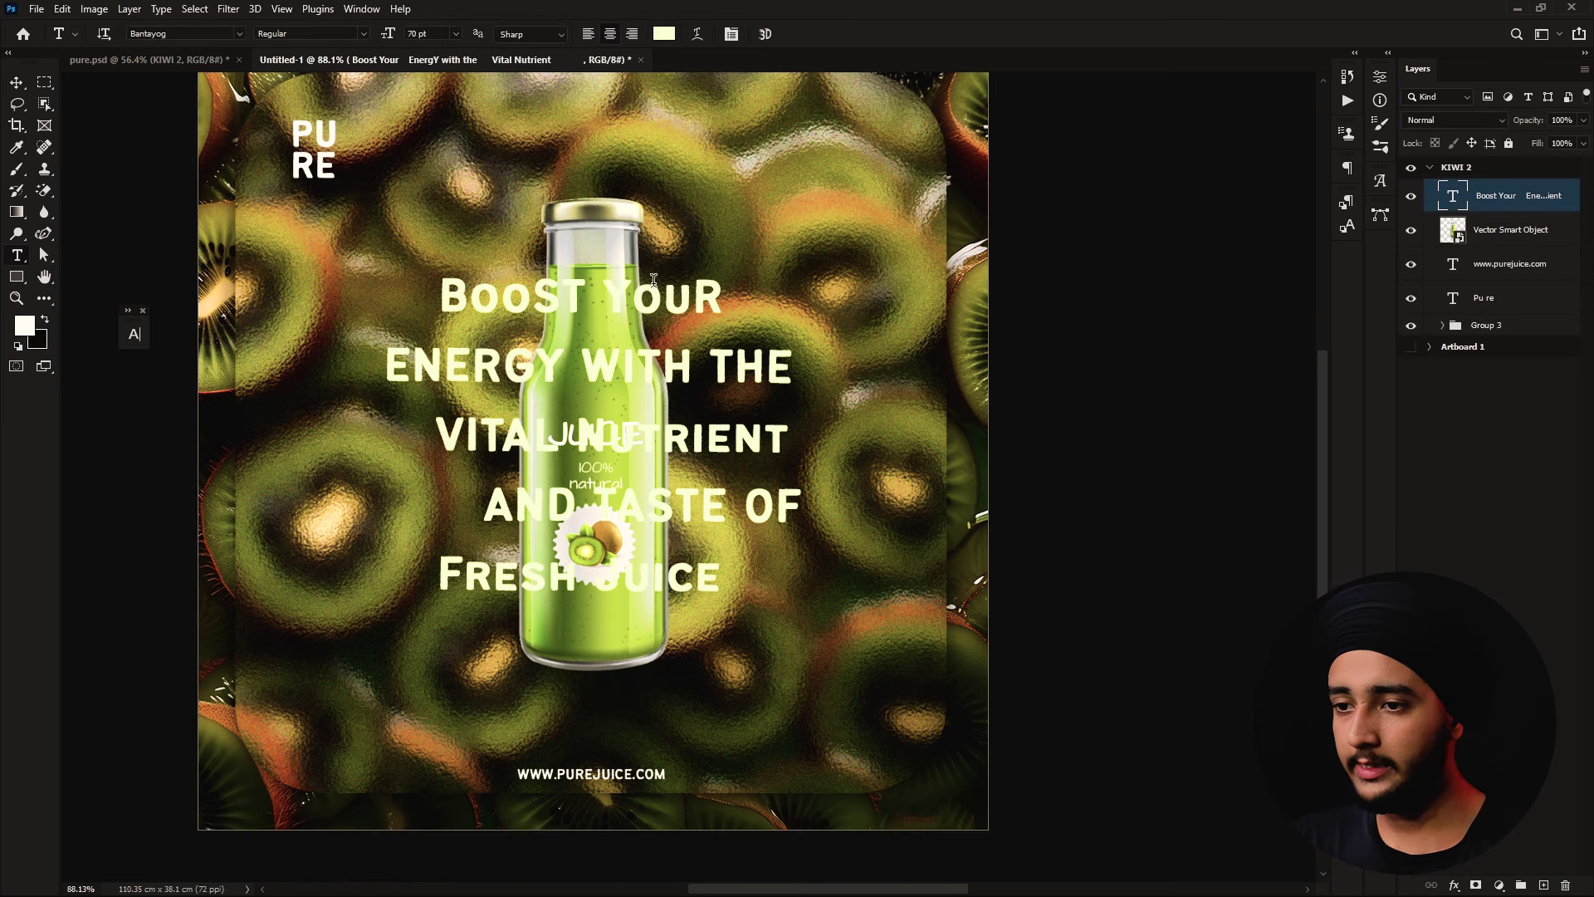
click(599, 292)
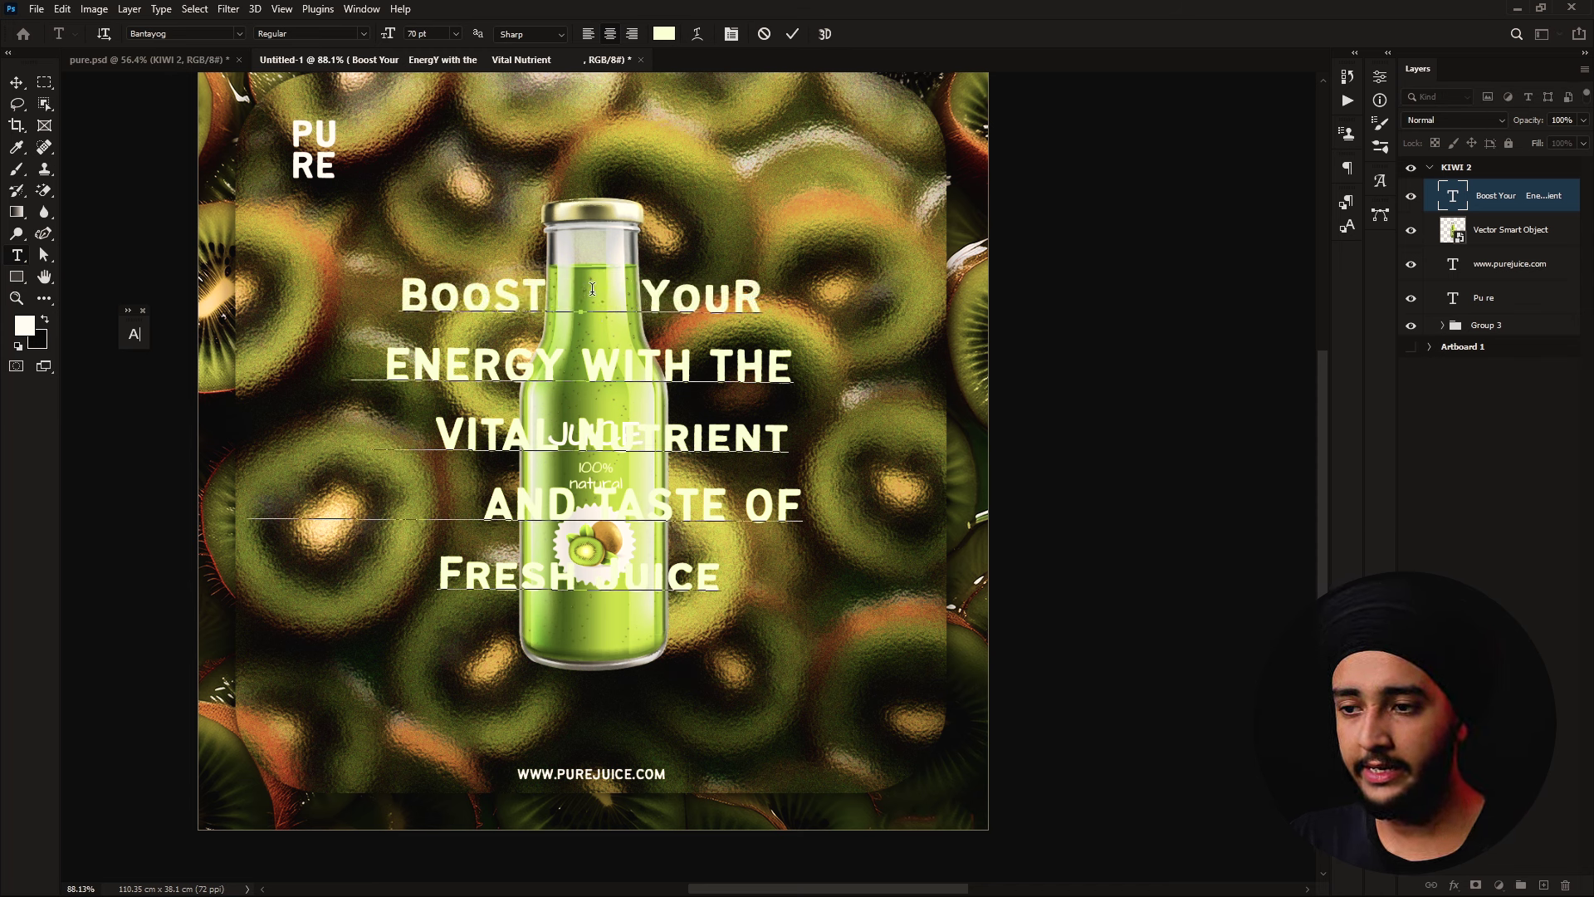
key(BackSpace)
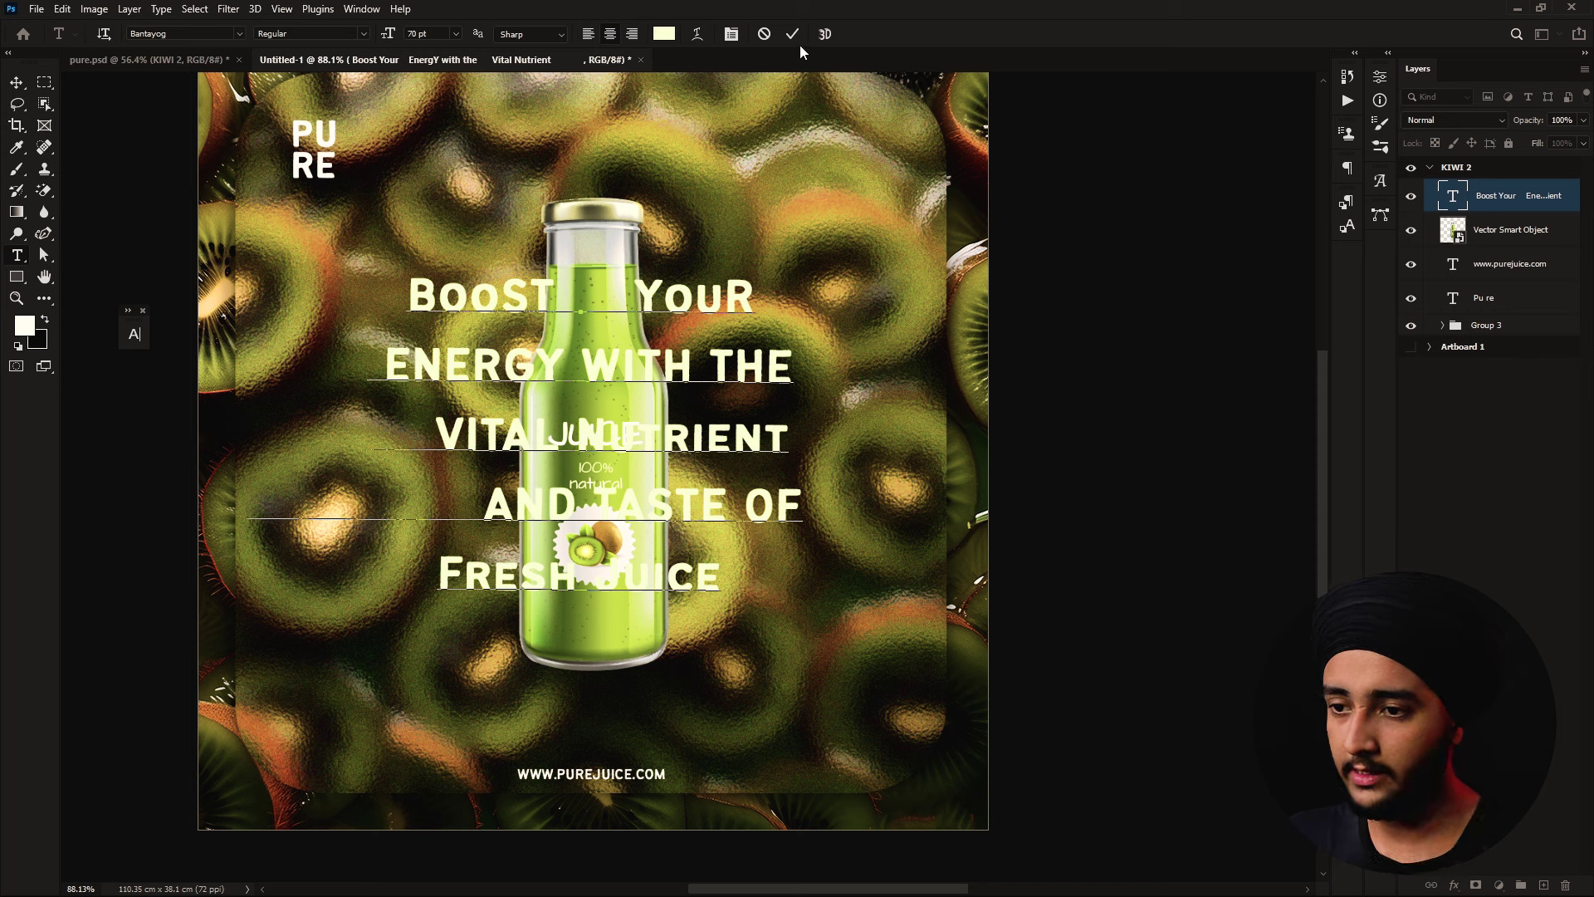
click(792, 36)
Remove extra spaces around ENERGY and break FRESH onto the line with JUICE
click(577, 370)
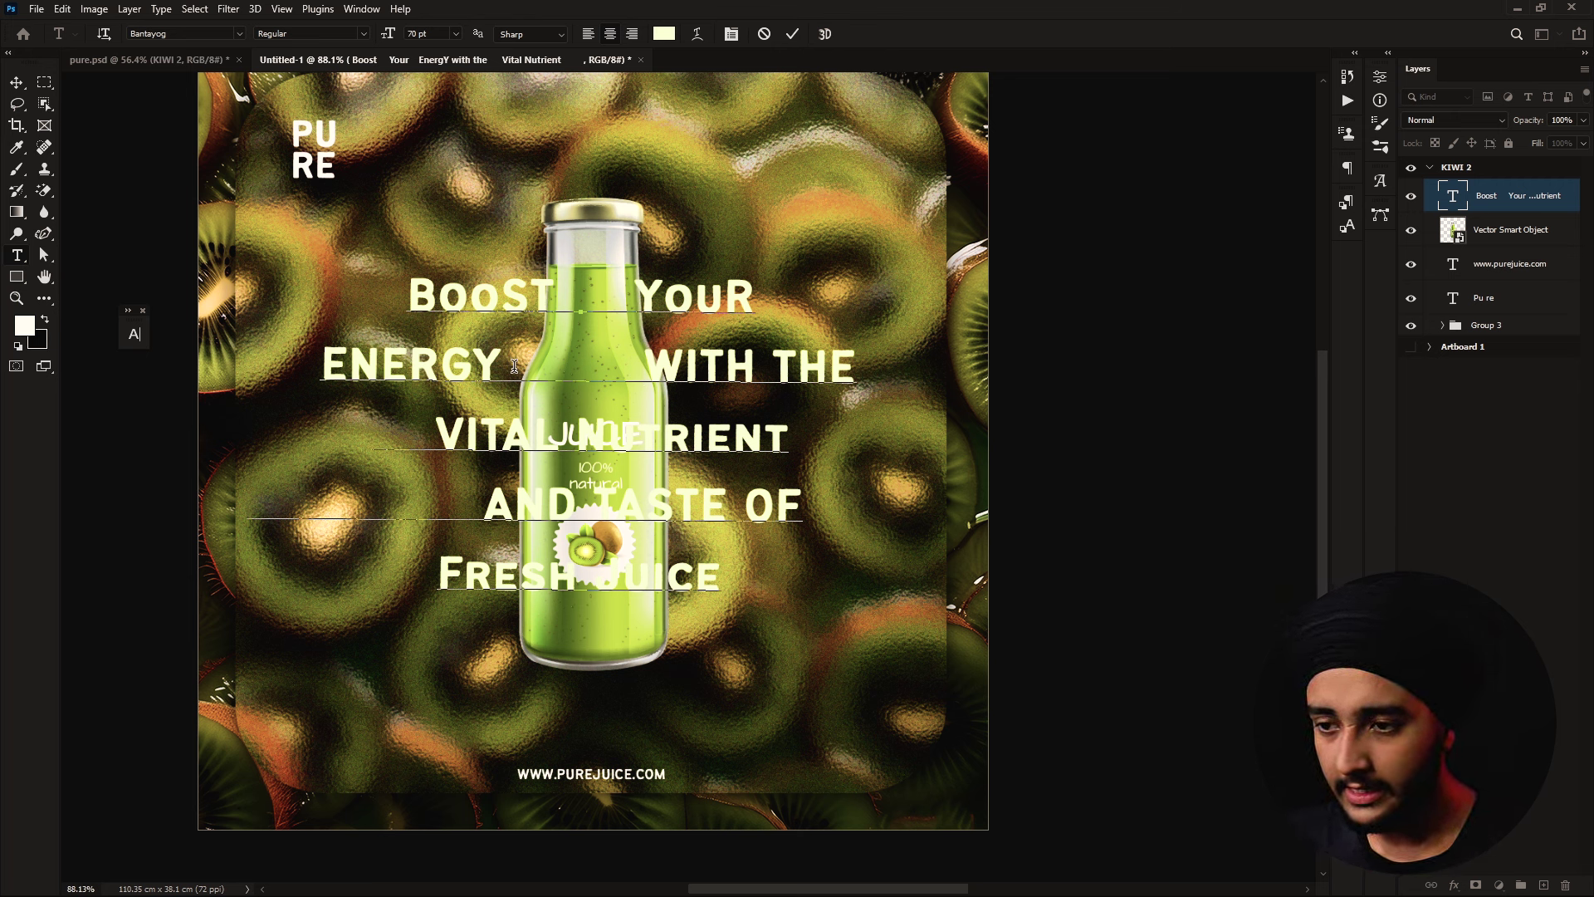
click(606, 372)
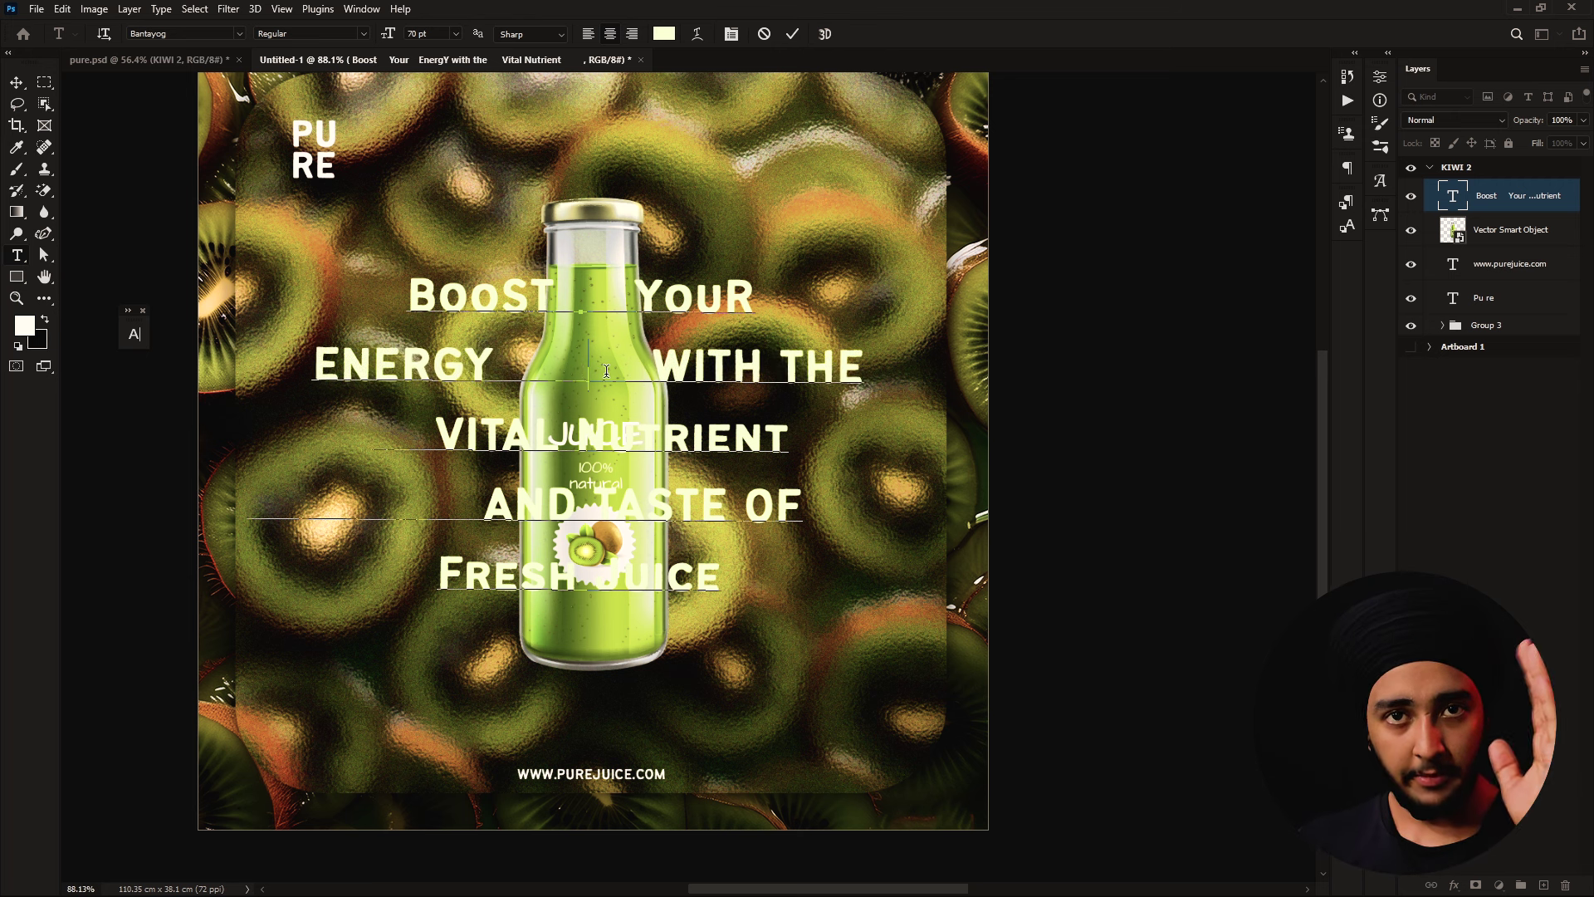
click(316, 357)
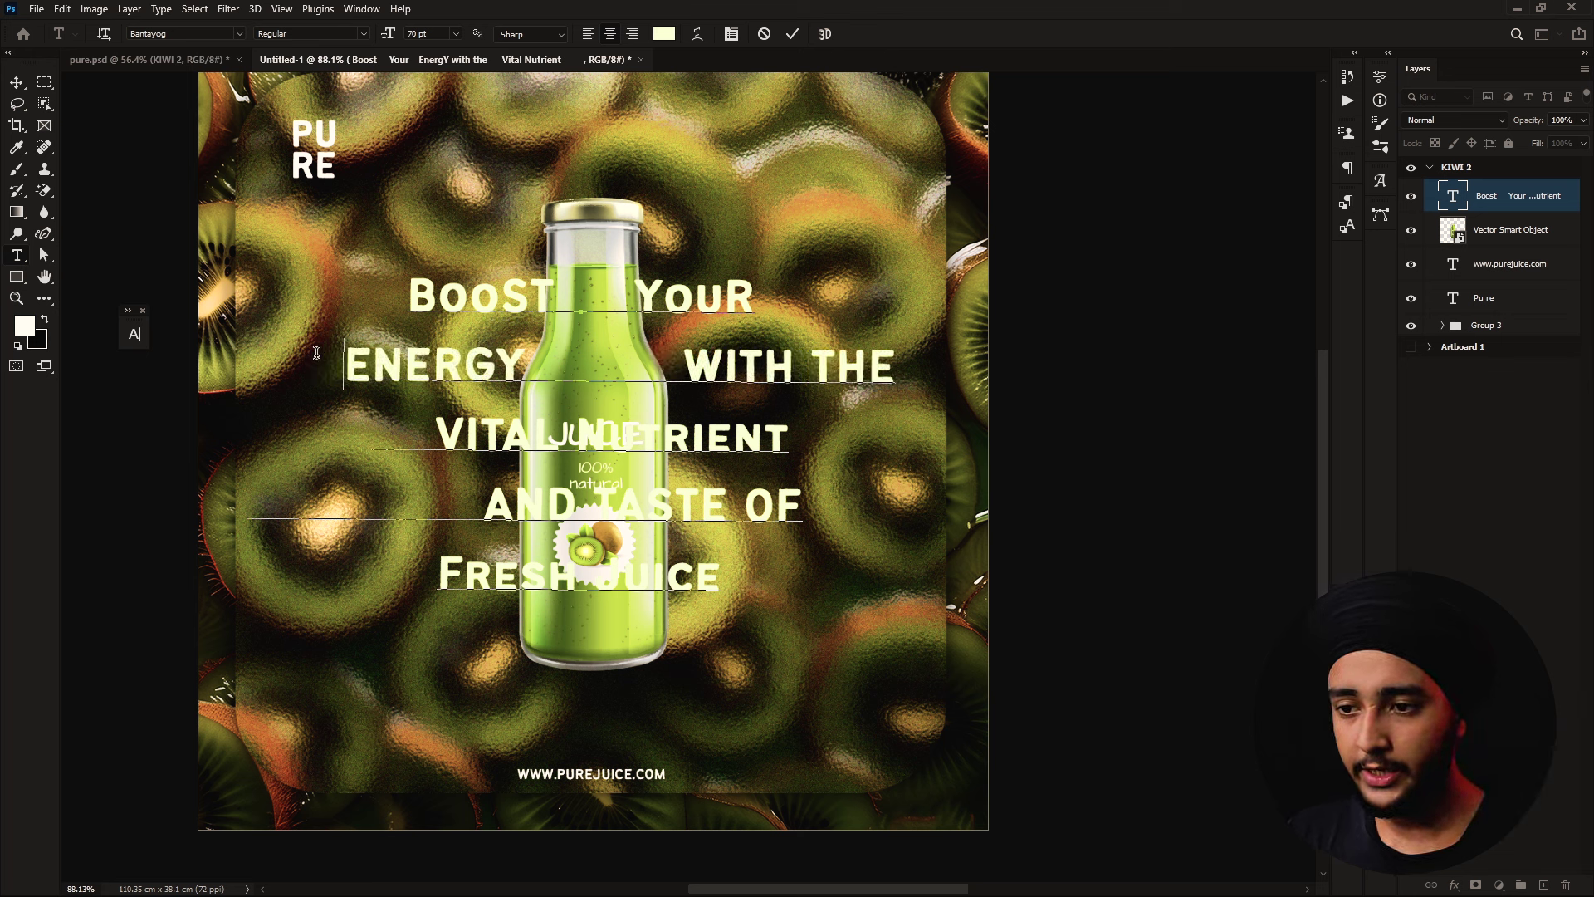
click(652, 352)
key(BackSpace)
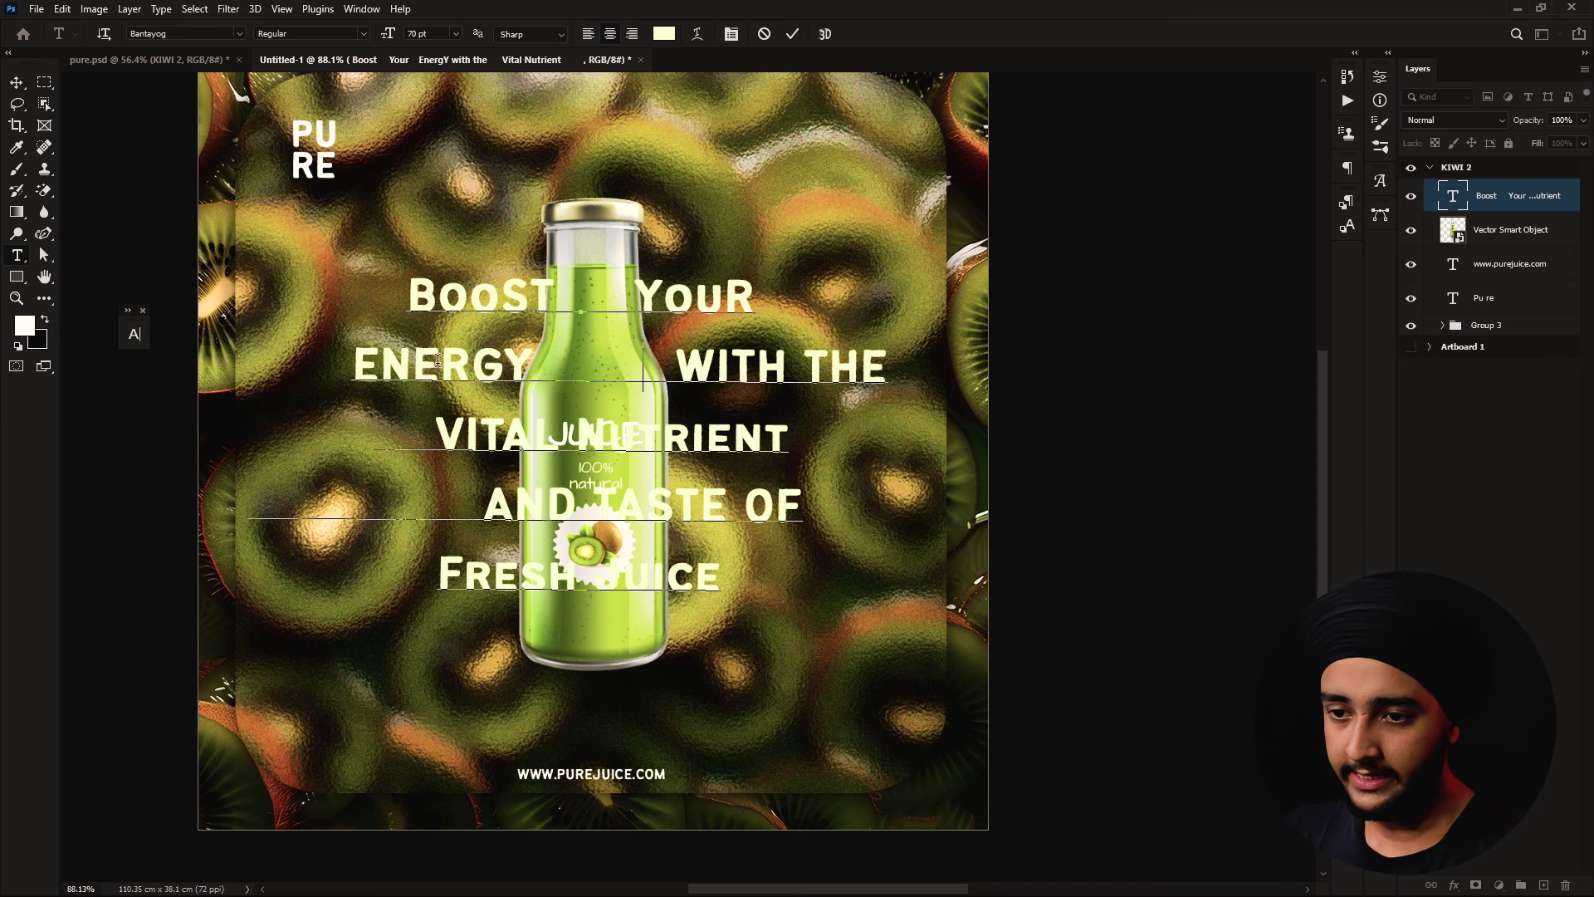
key(BackSpace)
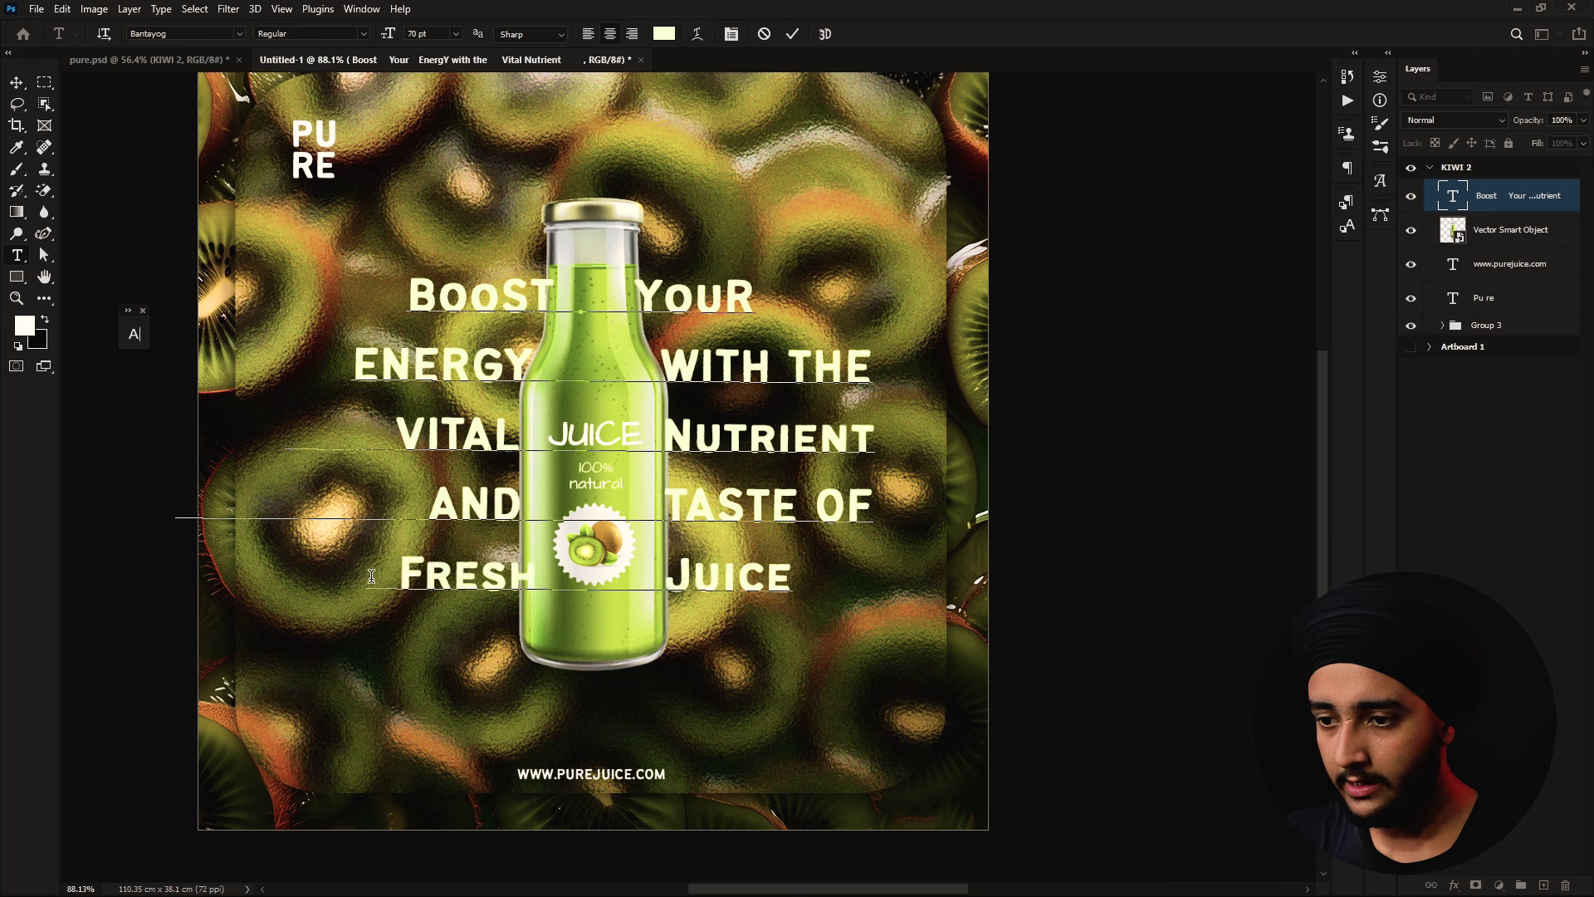
key(Return)
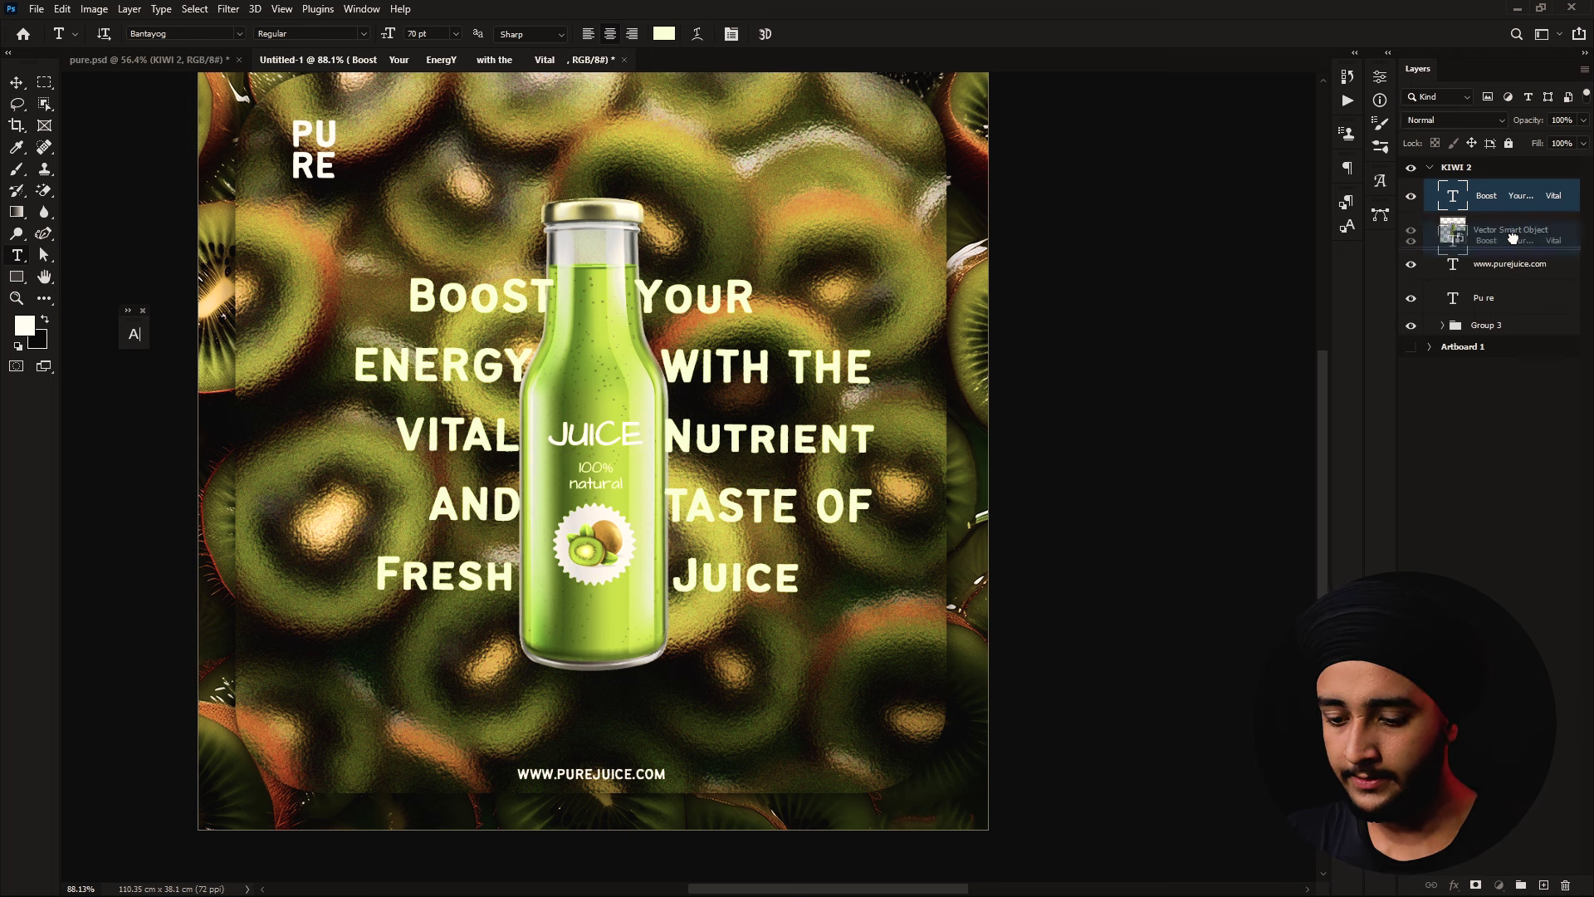
Commit the slogan and move the Vector Smart Object bottle layer above the text layer
click(795, 34)
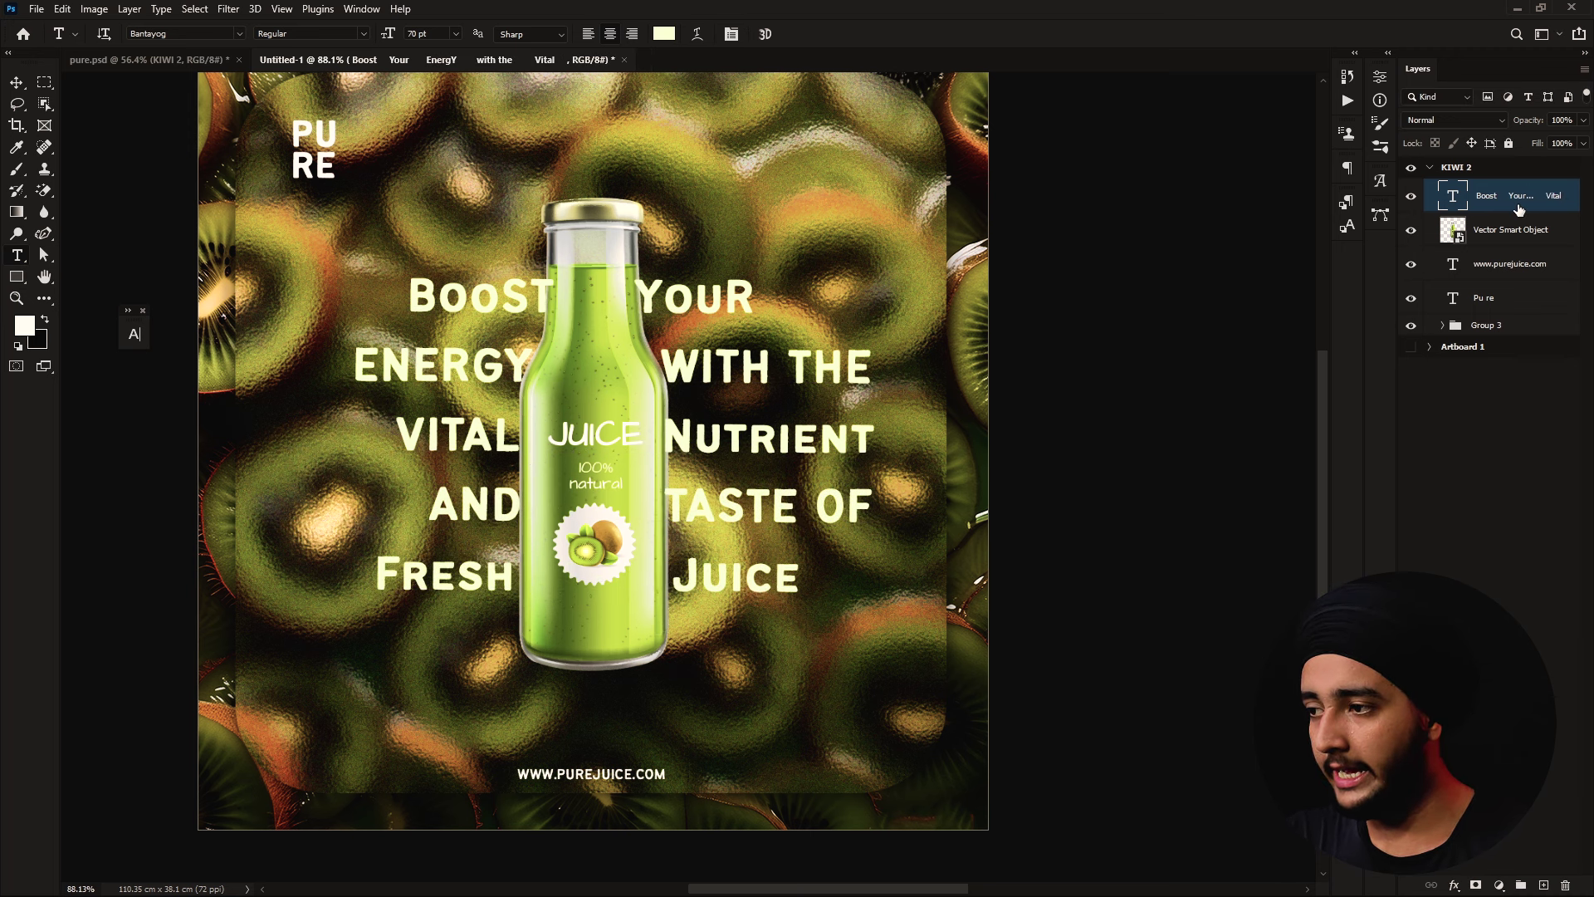
mouse_move(1513, 197)
mouse_down()
mouse_move(1513, 236)
mouse_move(1533, 238)
mouse_up()
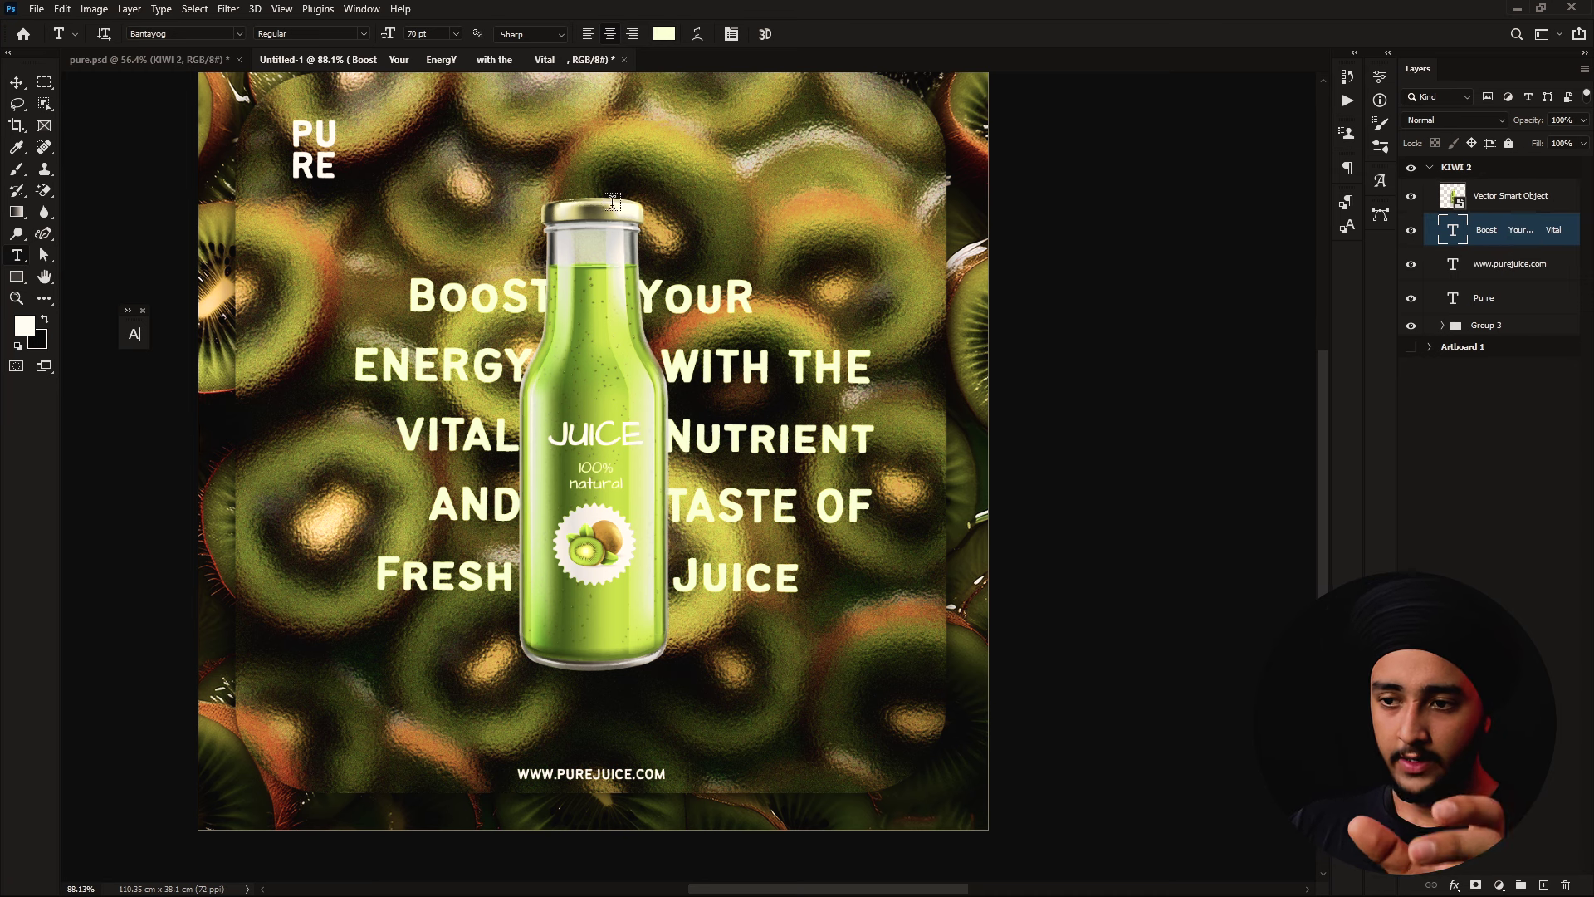
drag(409, 295, 550, 287)
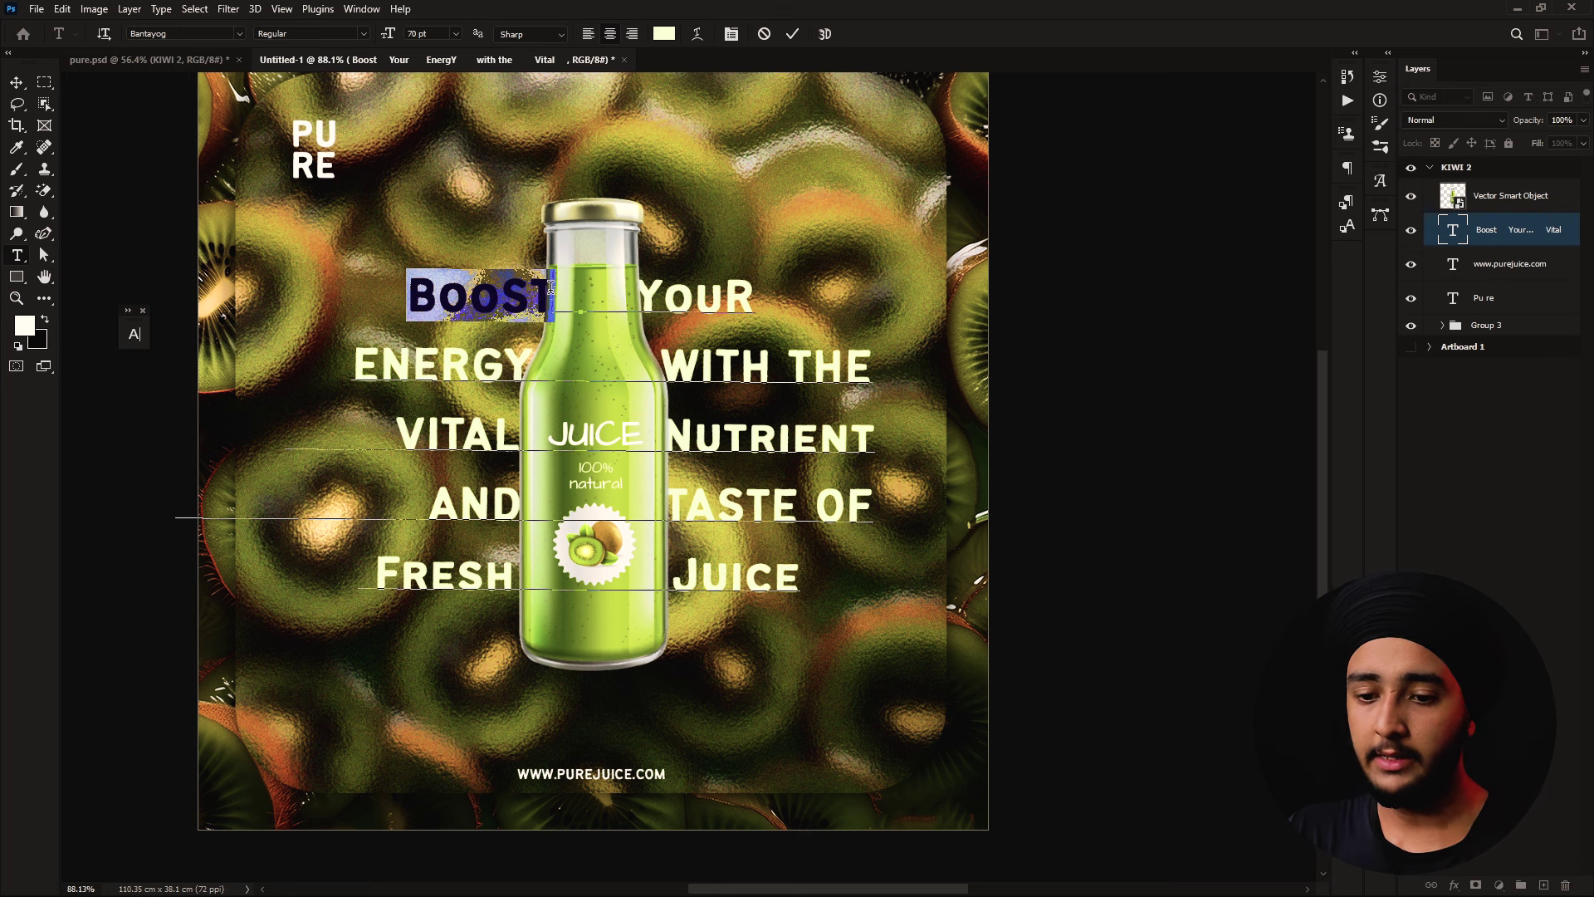
Set BOOST to the Strawberry Muffins Demo font in bright green
key(ctrl+t)
click(249, 358)
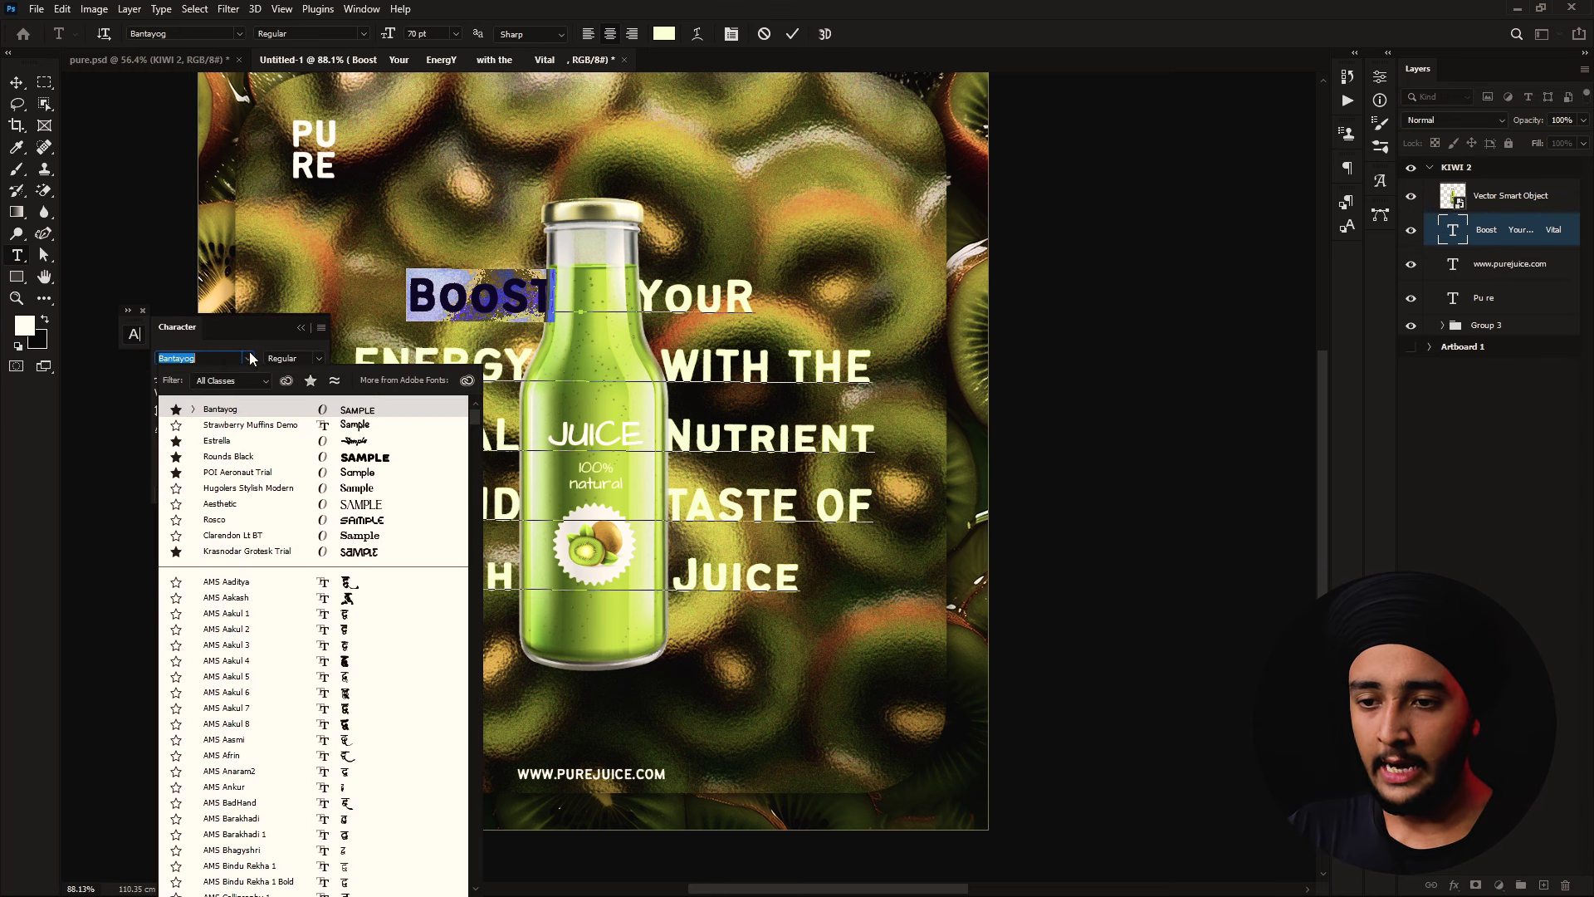
click(250, 424)
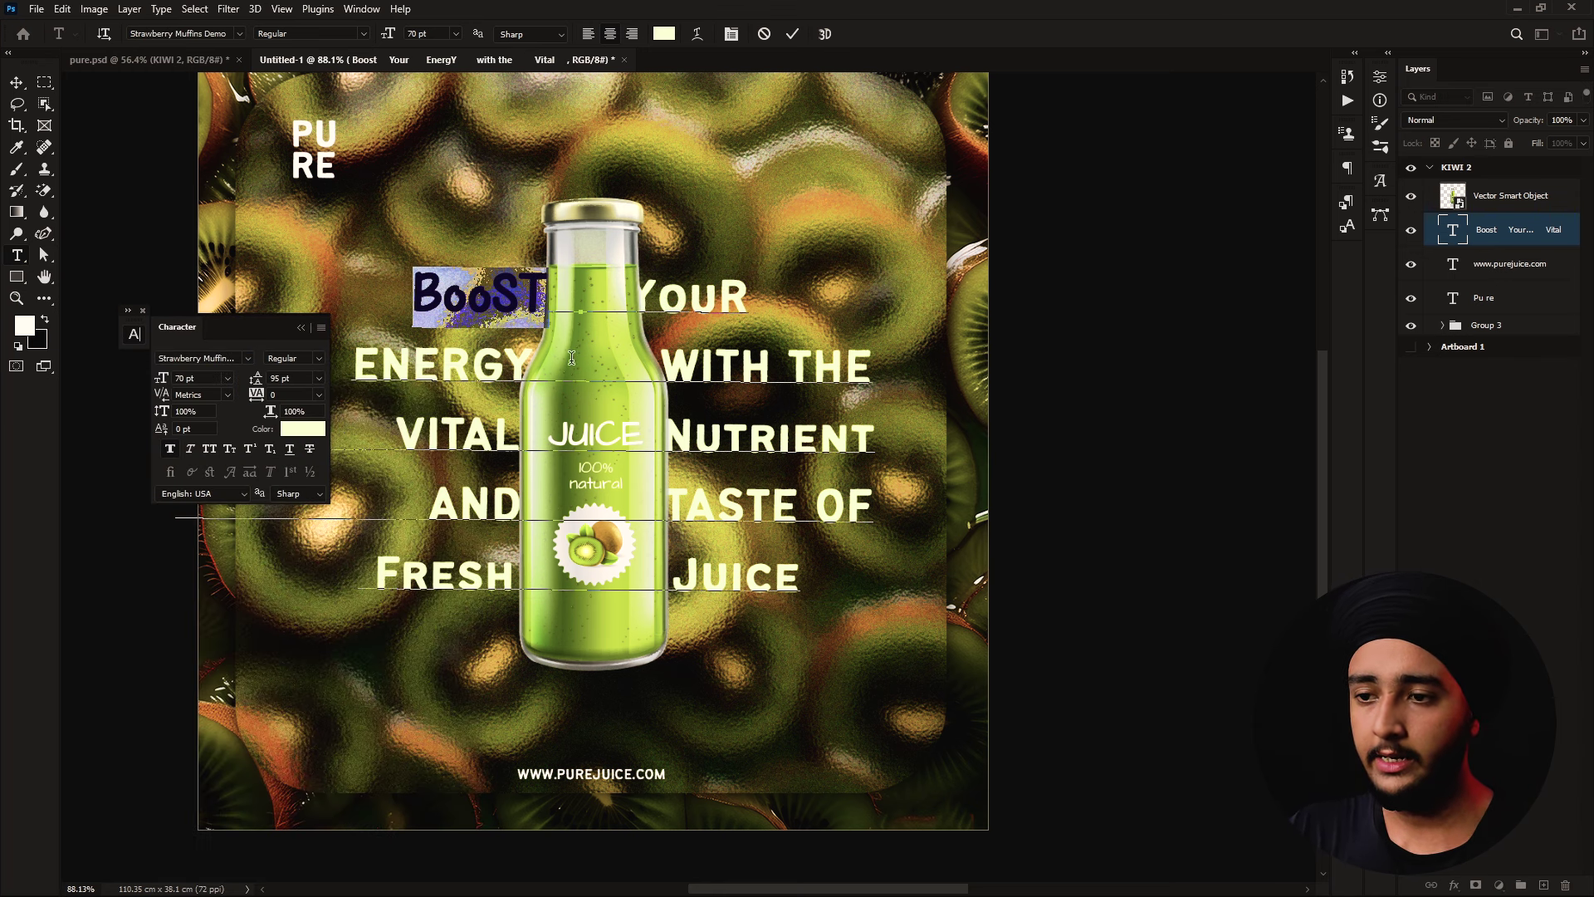
click(668, 34)
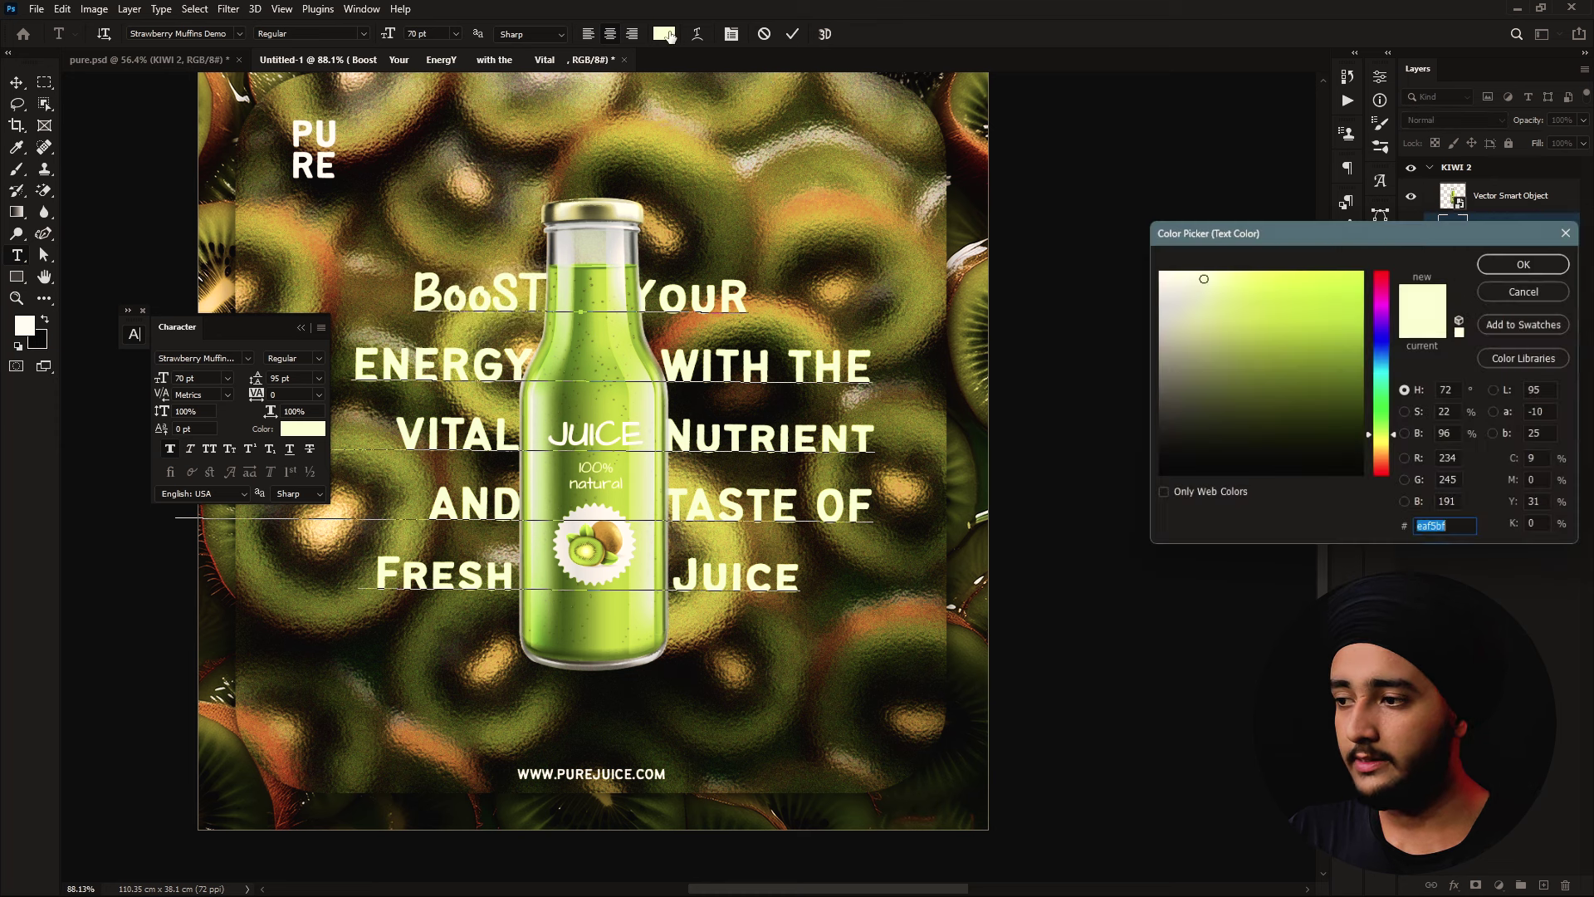
click(687, 157)
click(721, 163)
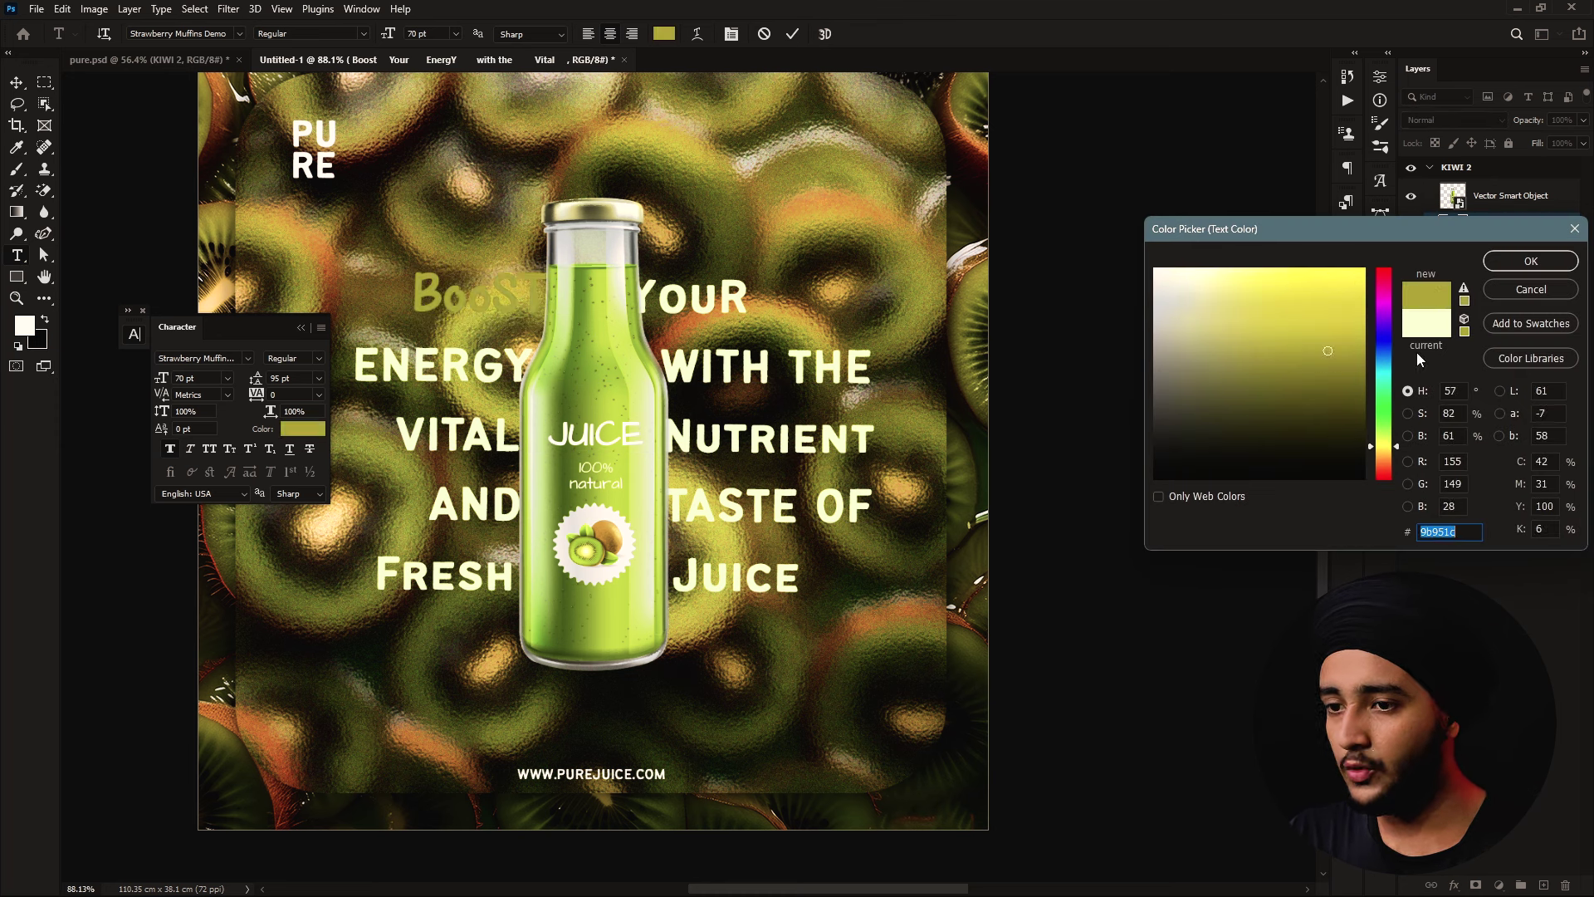
drag(1386, 436, 1384, 420)
click(1531, 261)
Give Nutrient and Fresh the same Strawberry Muffins Demo font and green colour
double_click(772, 437)
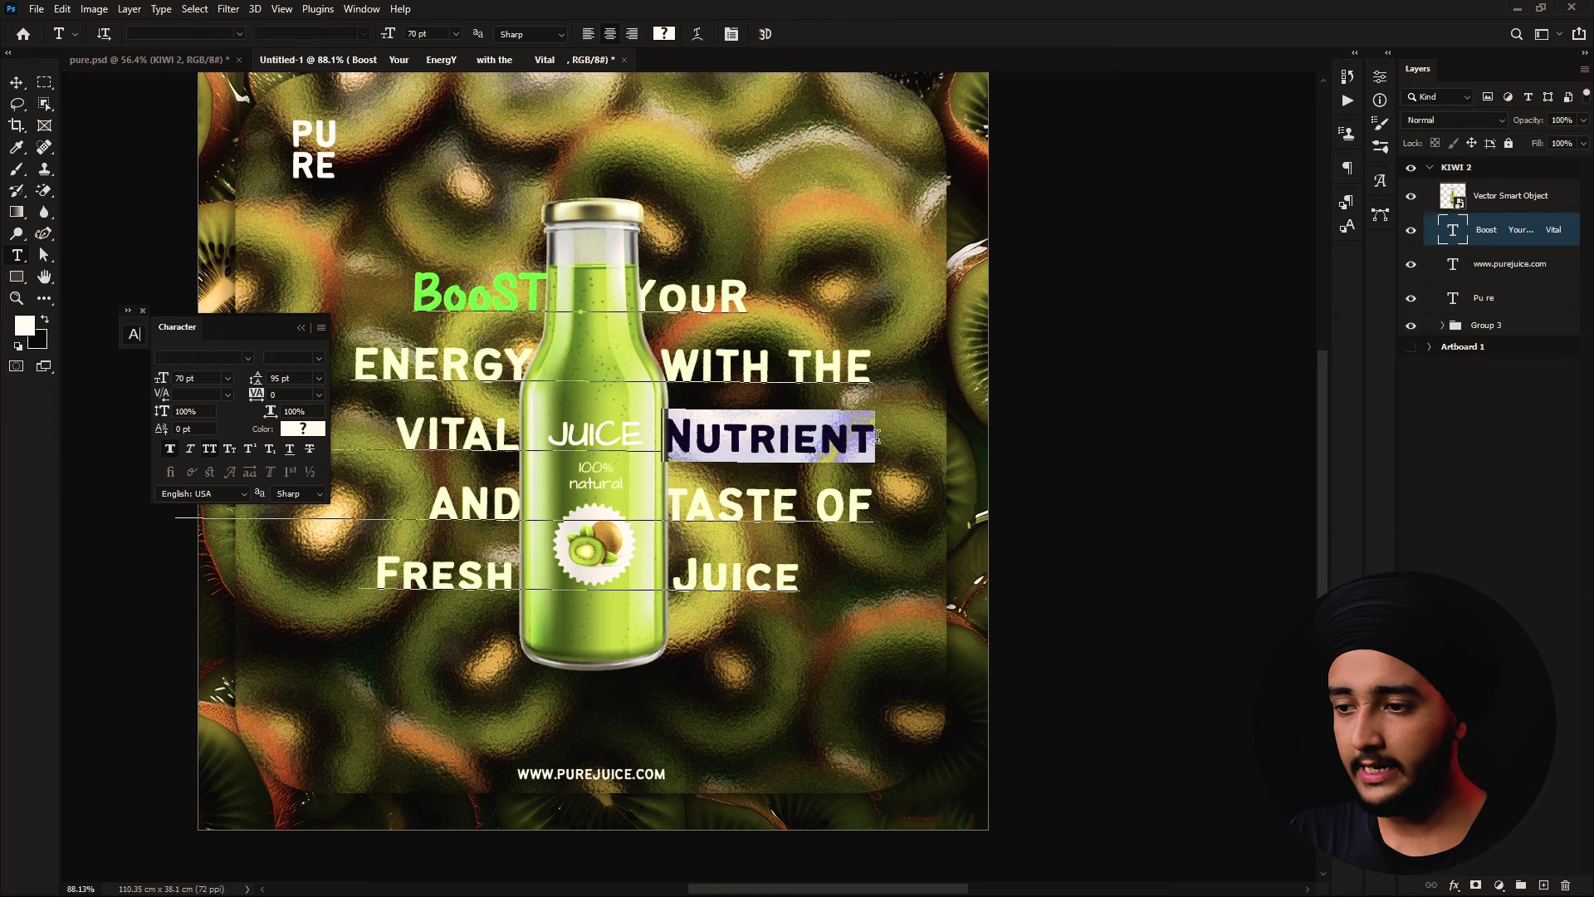
click(247, 358)
click(220, 424)
click(297, 419)
click(1530, 260)
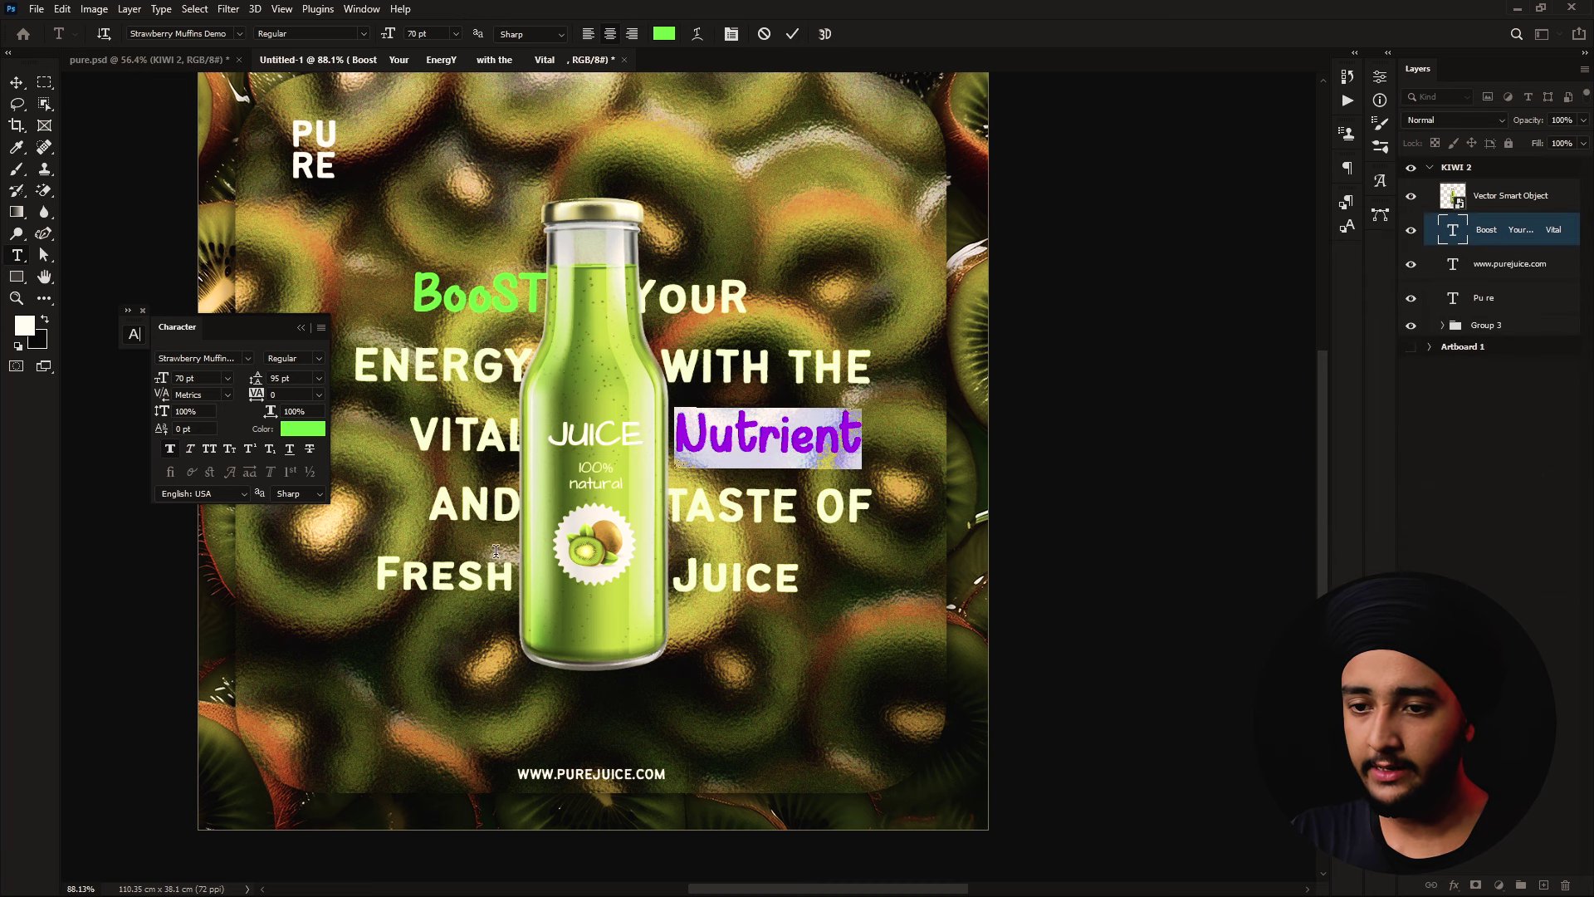
double_click(448, 573)
click(247, 358)
click(220, 425)
scroll(593, 448, down, 3)
click(303, 429)
click(1530, 258)
Commit the slogan text, then nudge the slogan block and bottle into alignment over YOUR
key(ctrl+Return)
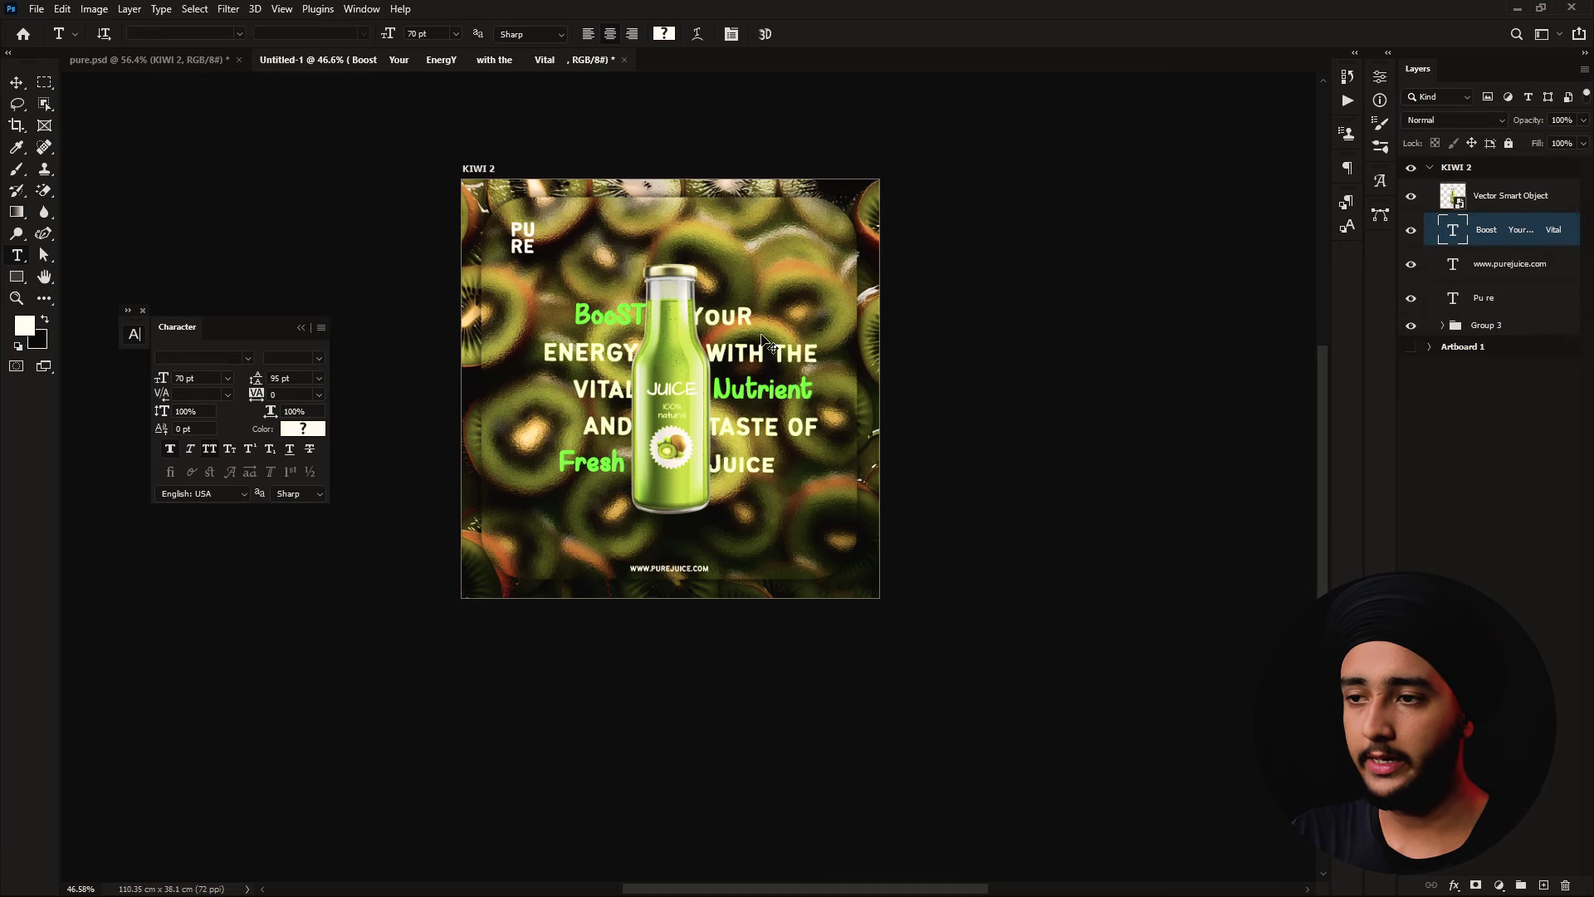
drag(772, 359, 764, 354)
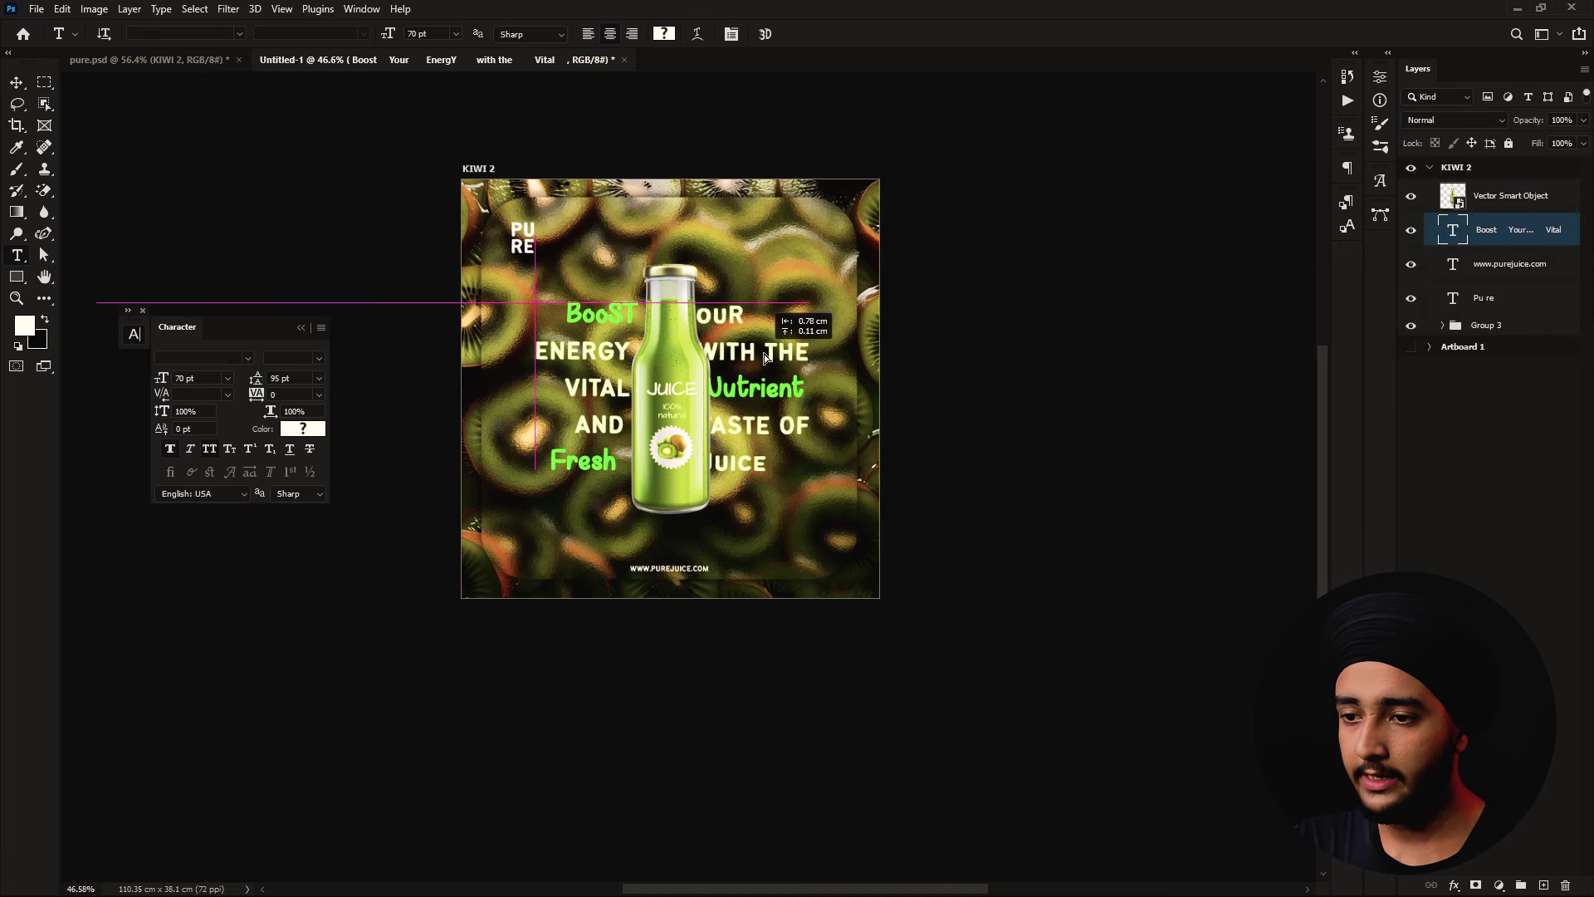
drag(681, 390, 673, 391)
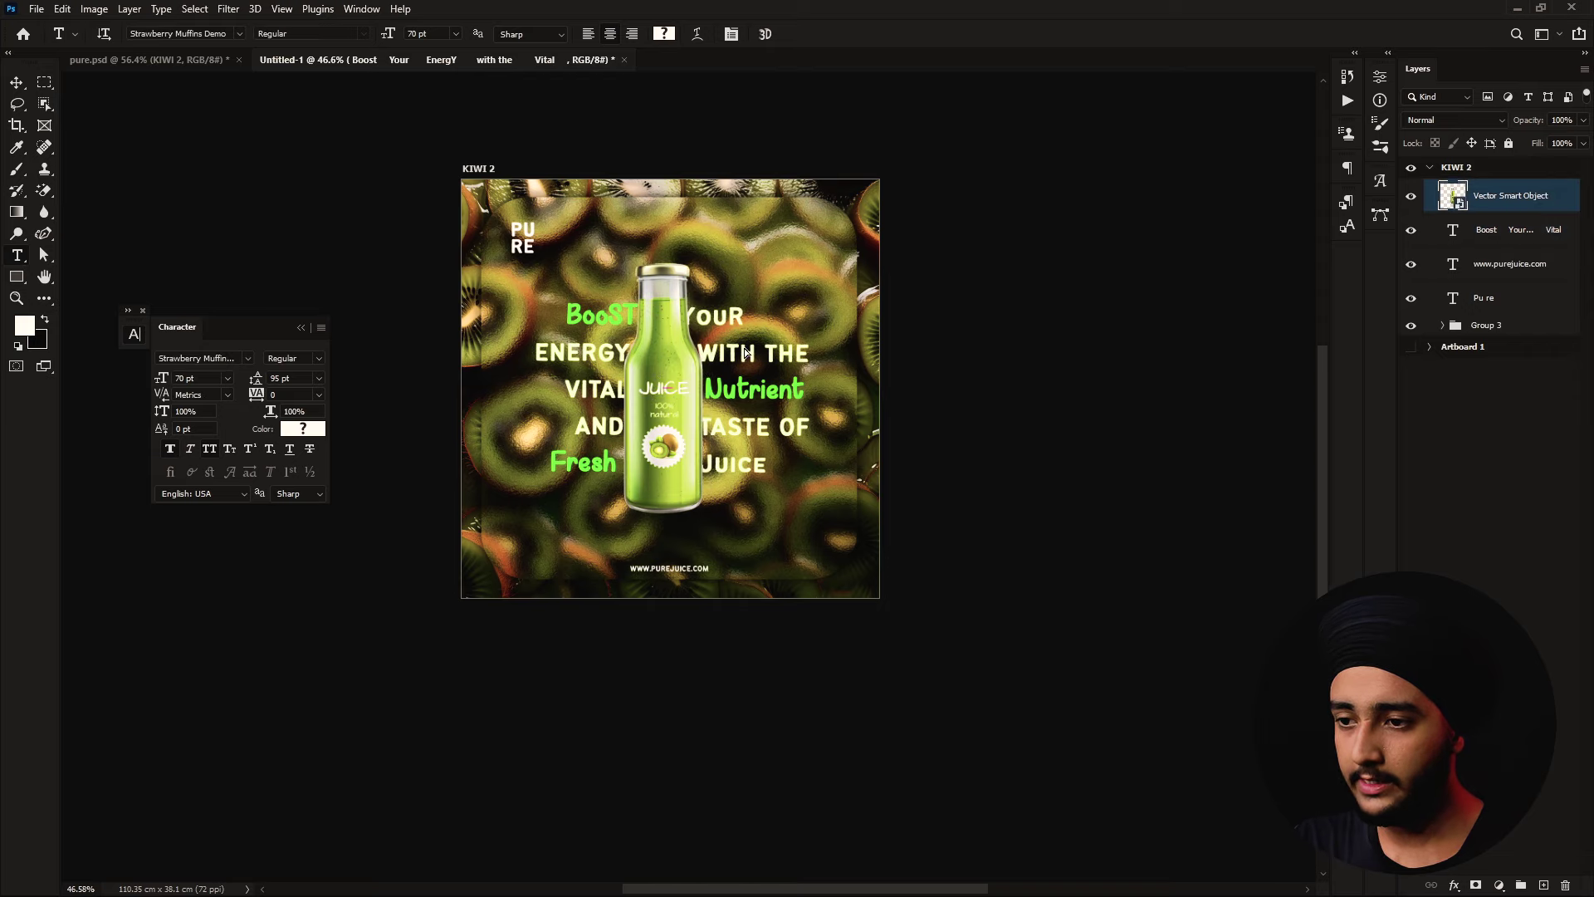
drag(745, 355, 749, 357)
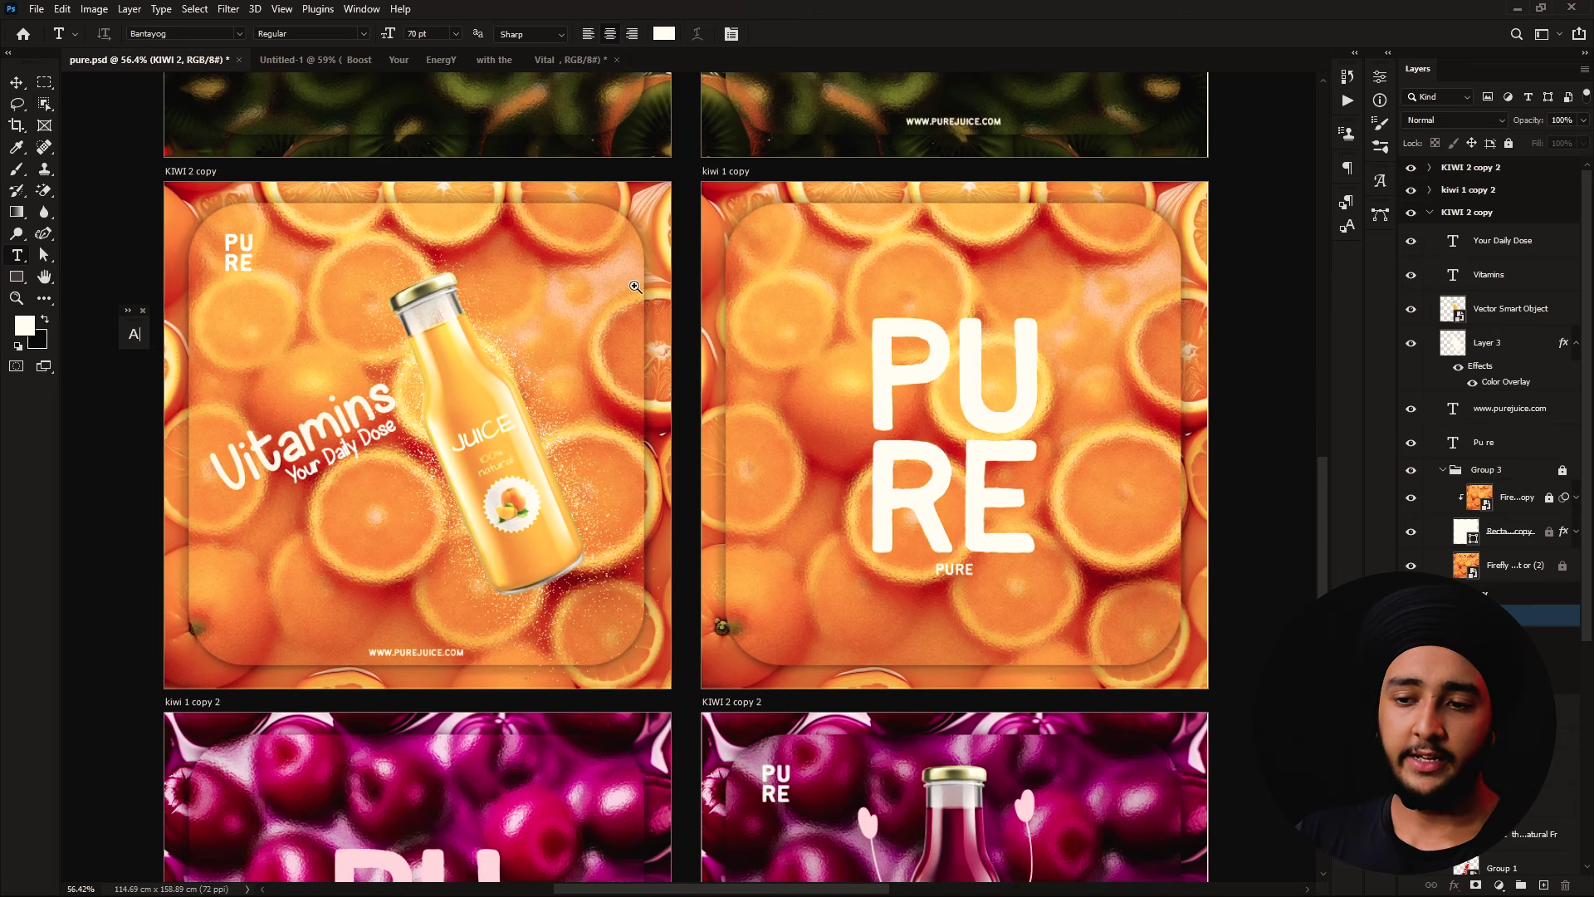
Zoom in on the orange Vitamins poster in the KIWI 2 copy artboard
mouse_move(374, 359)
mouse_down()
mouse_move(459, 422)
mouse_move(470, 392)
mouse_up()
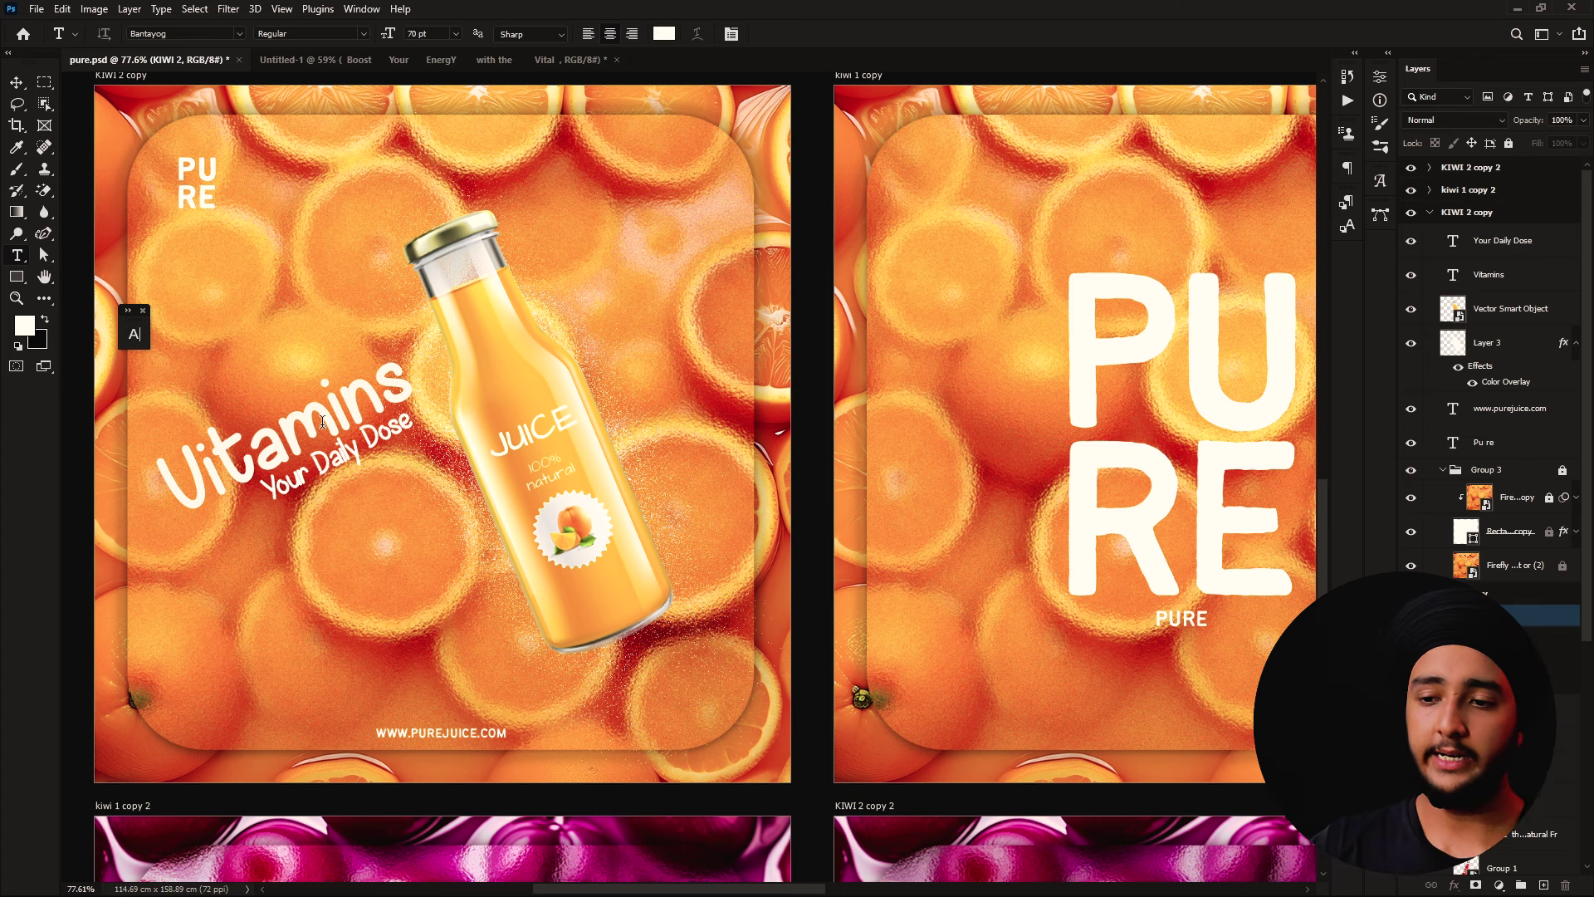
scroll(330, 433, up, 2)
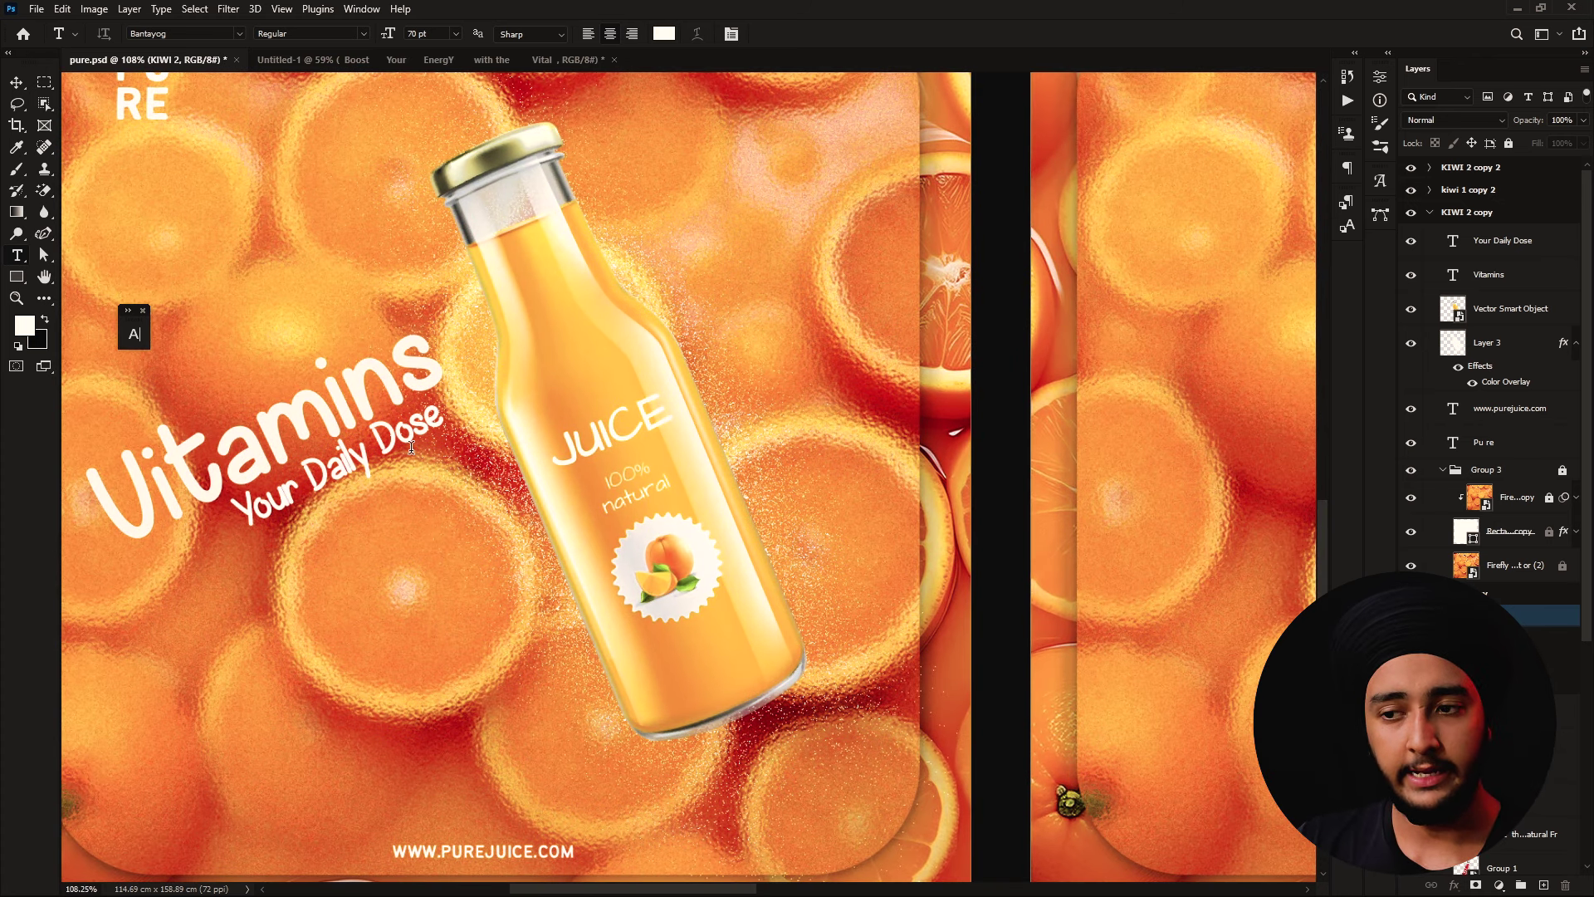
scroll(413, 455, down, 3)
scroll(473, 482, up, 3)
scroll(544, 505, up, 2)
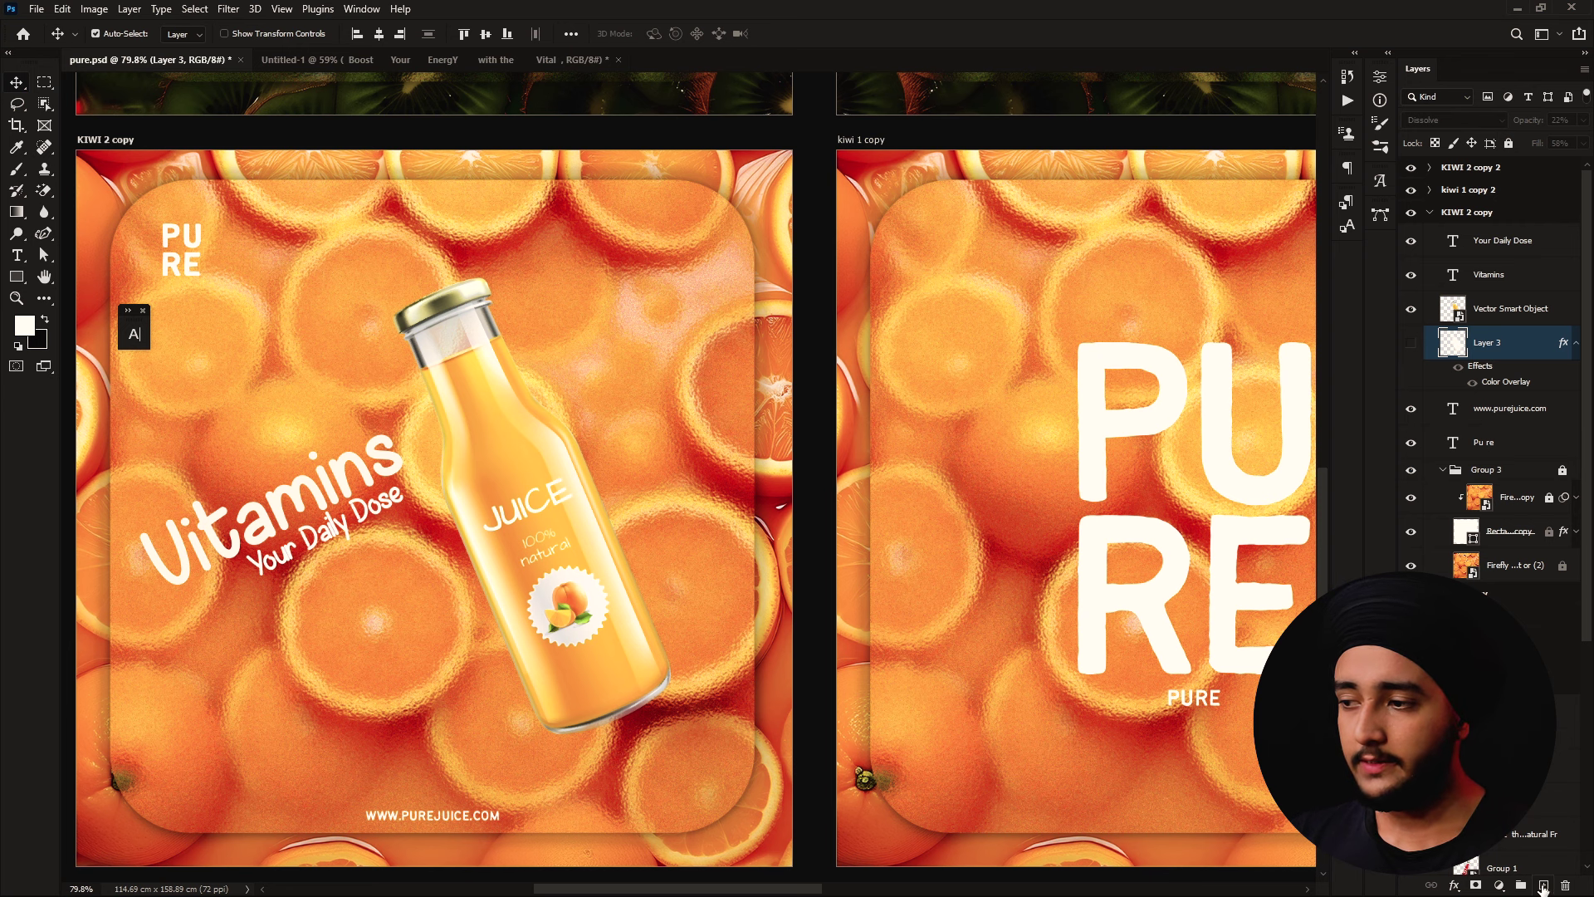
Add a new Layer 4 and set up a soft brush rotated to 125°
click(1543, 887)
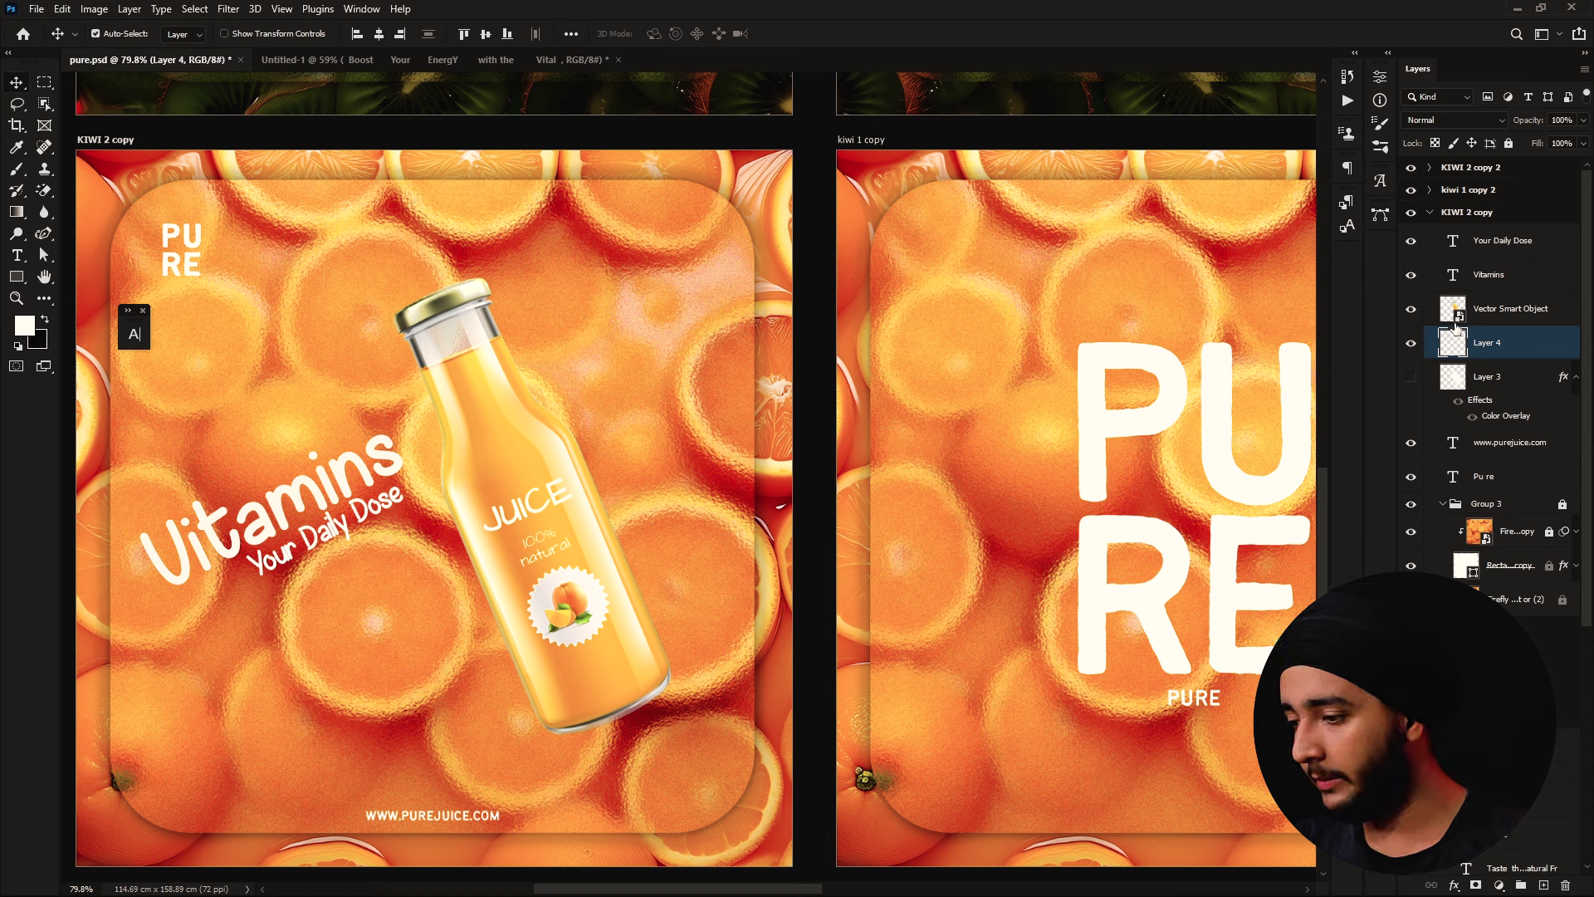
click(1468, 213)
key(b)
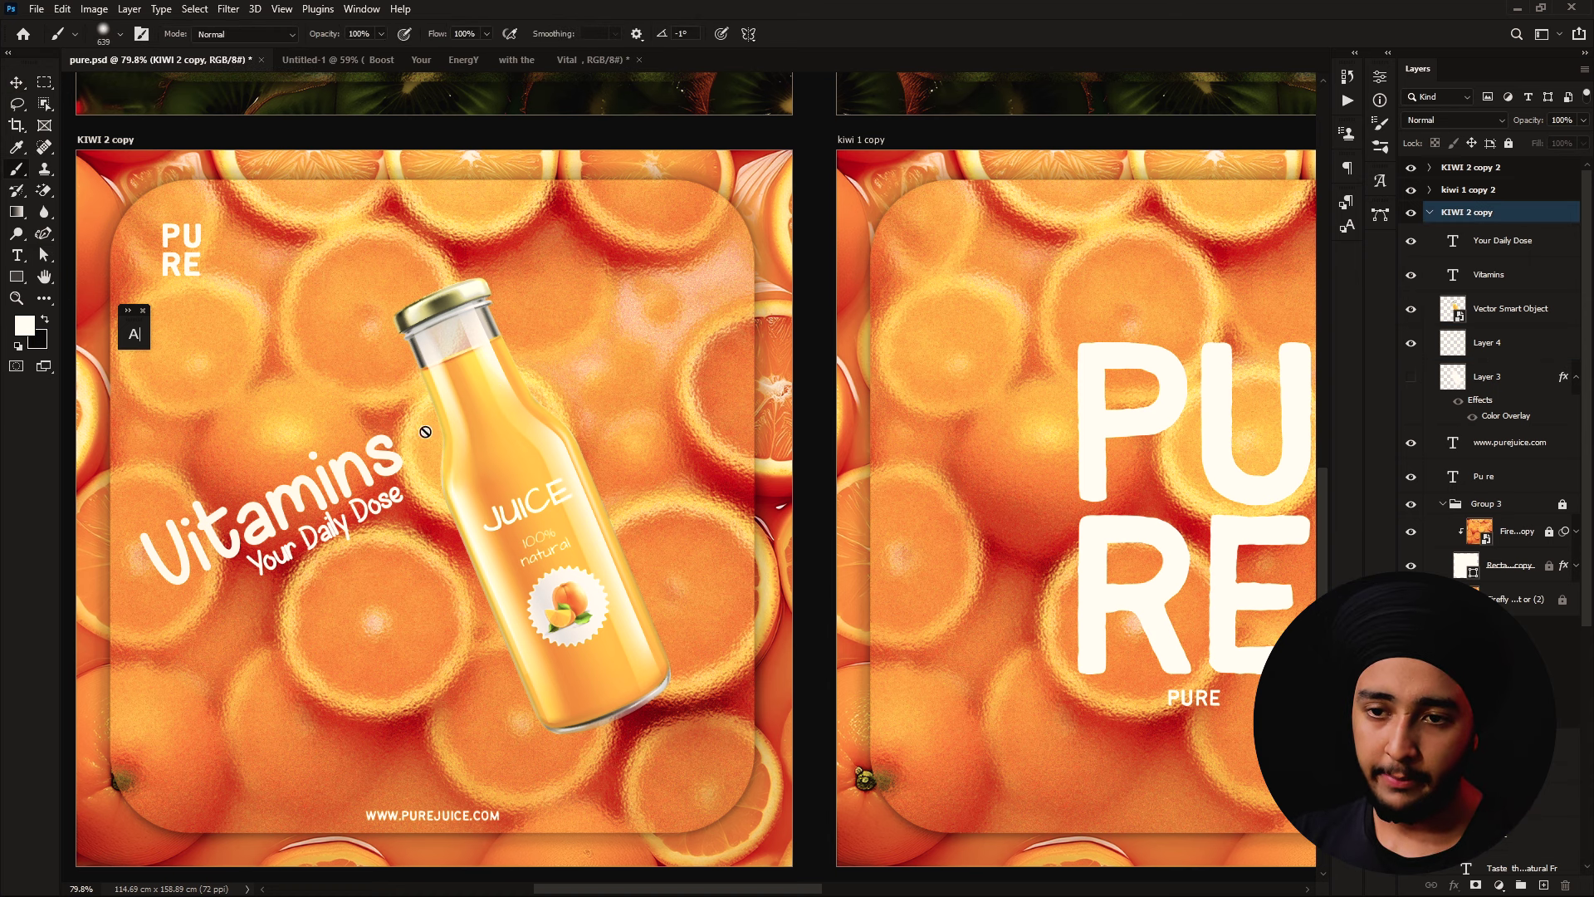
click(1443, 353)
right_click(508, 297)
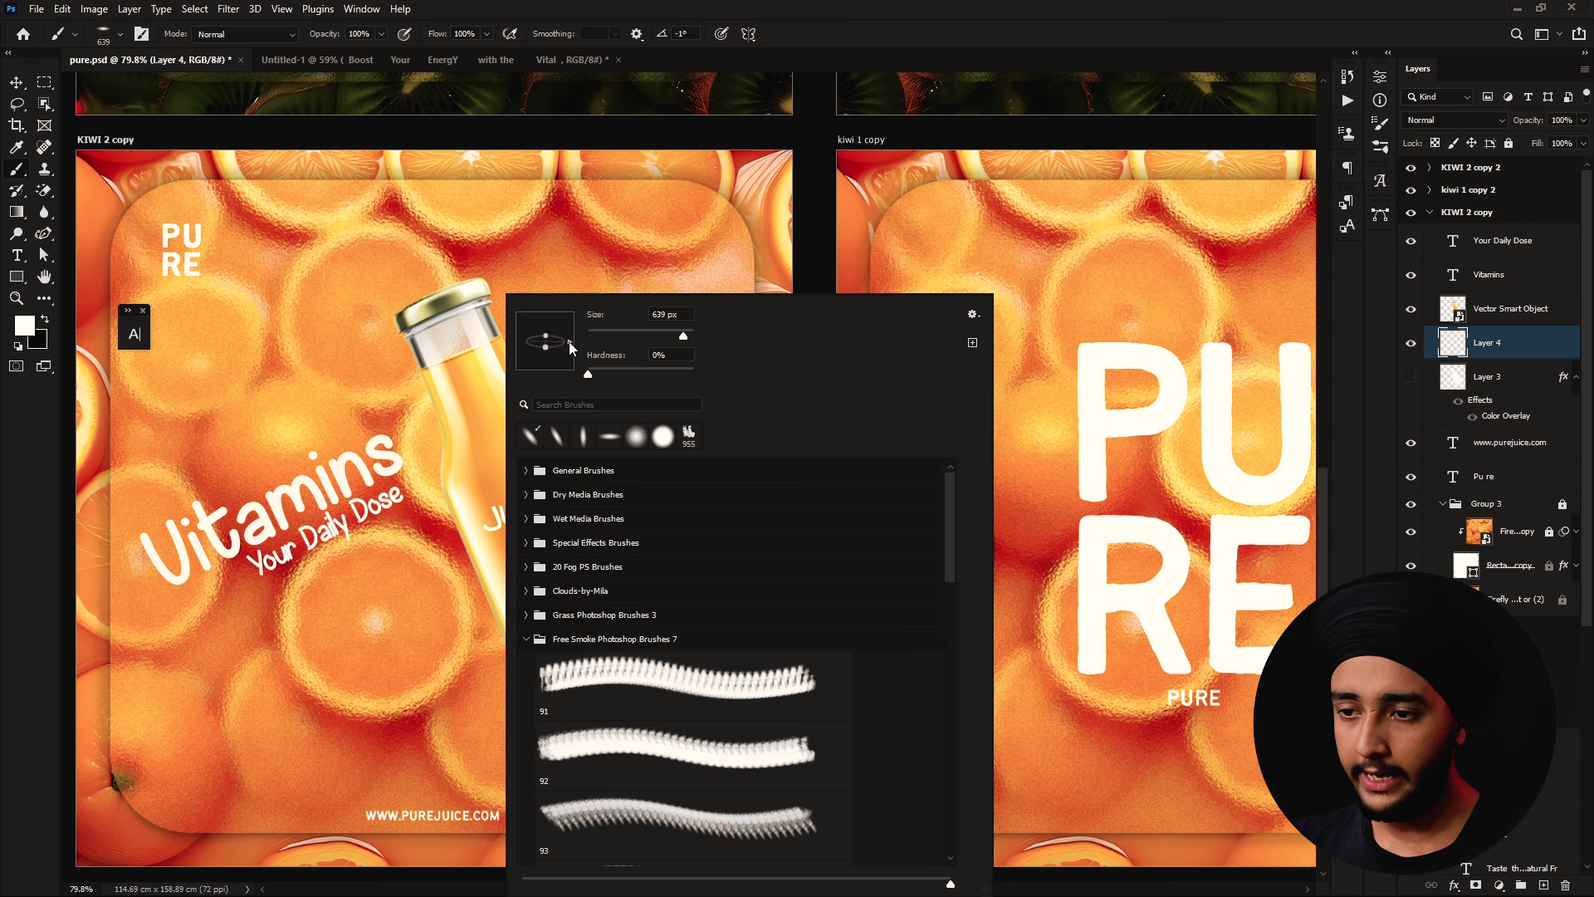
click(531, 322)
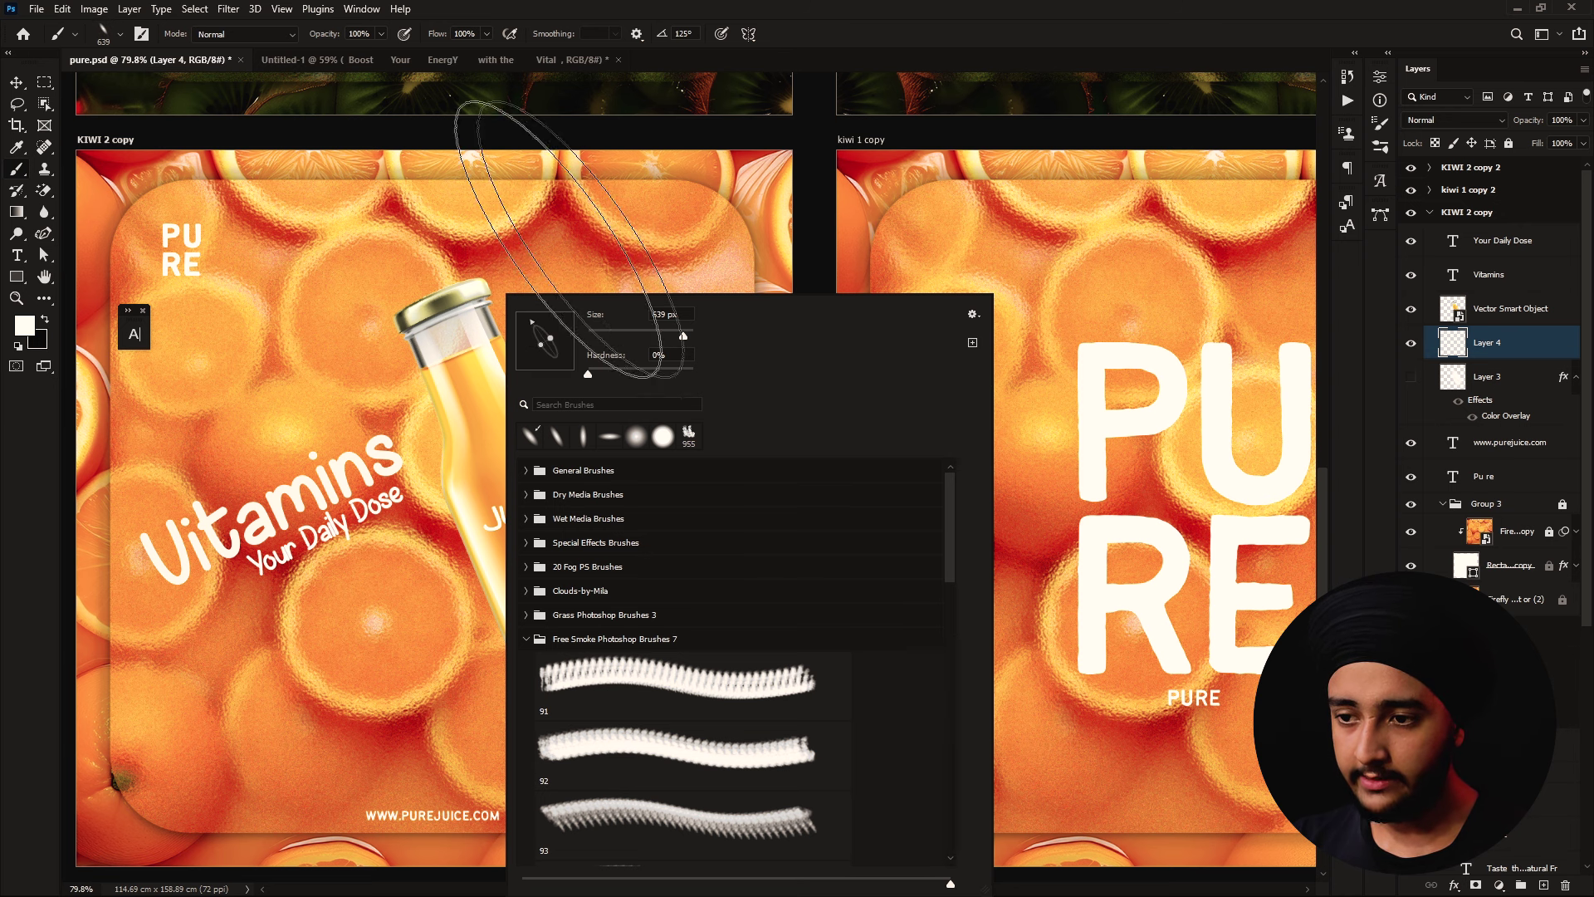
key(Escape)
Paint a soft white haze along the orange bottle on Layer 4
scroll(438, 416, up, 2)
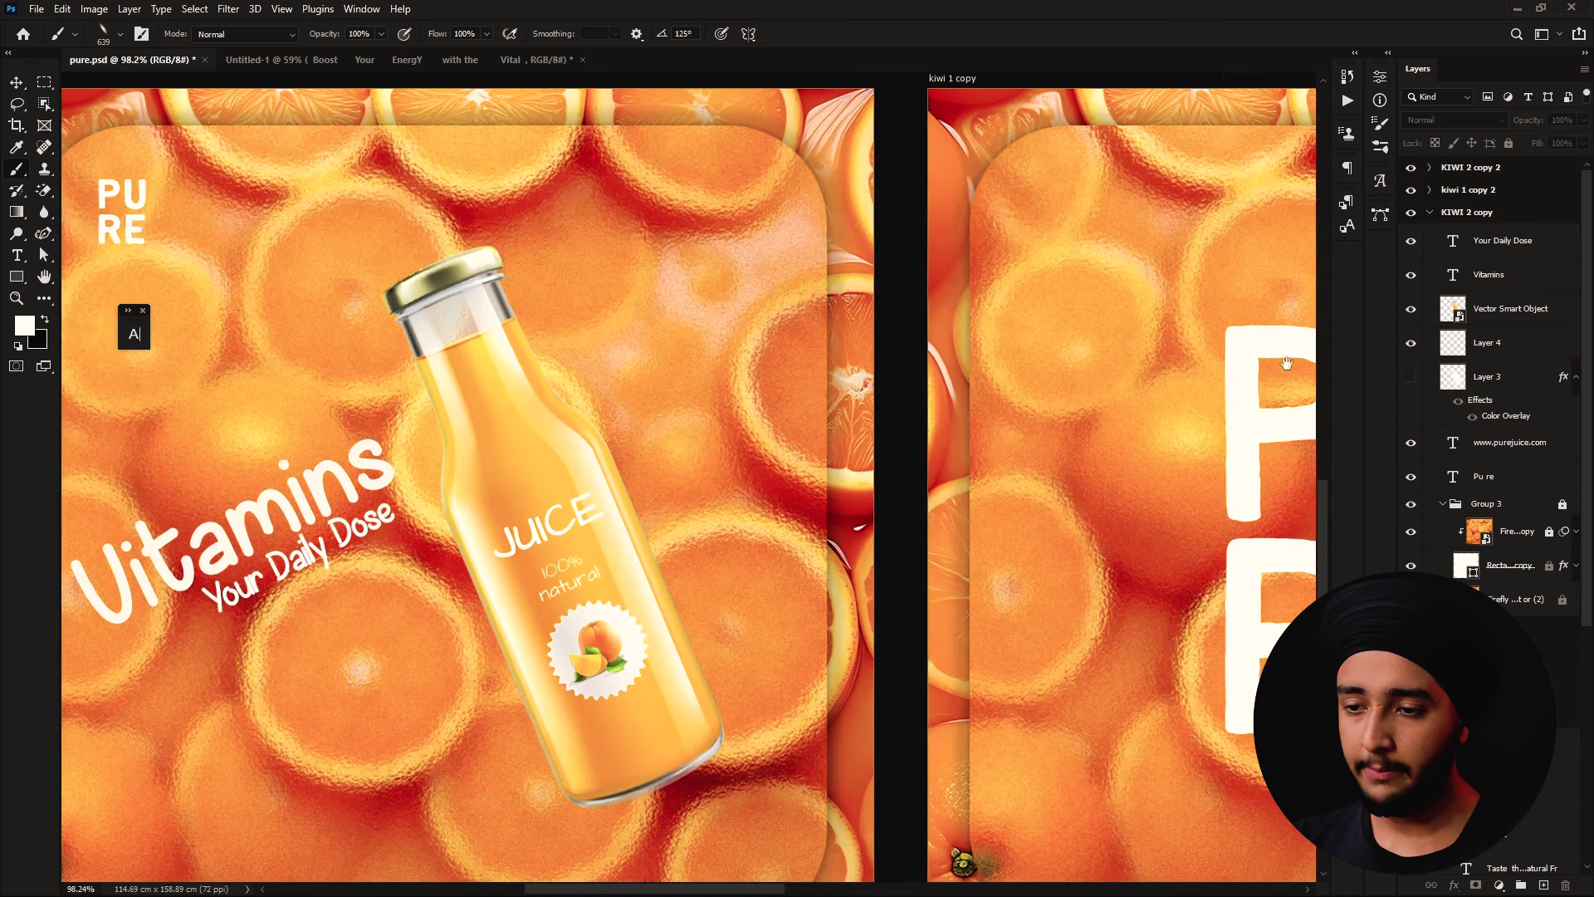
click(1487, 355)
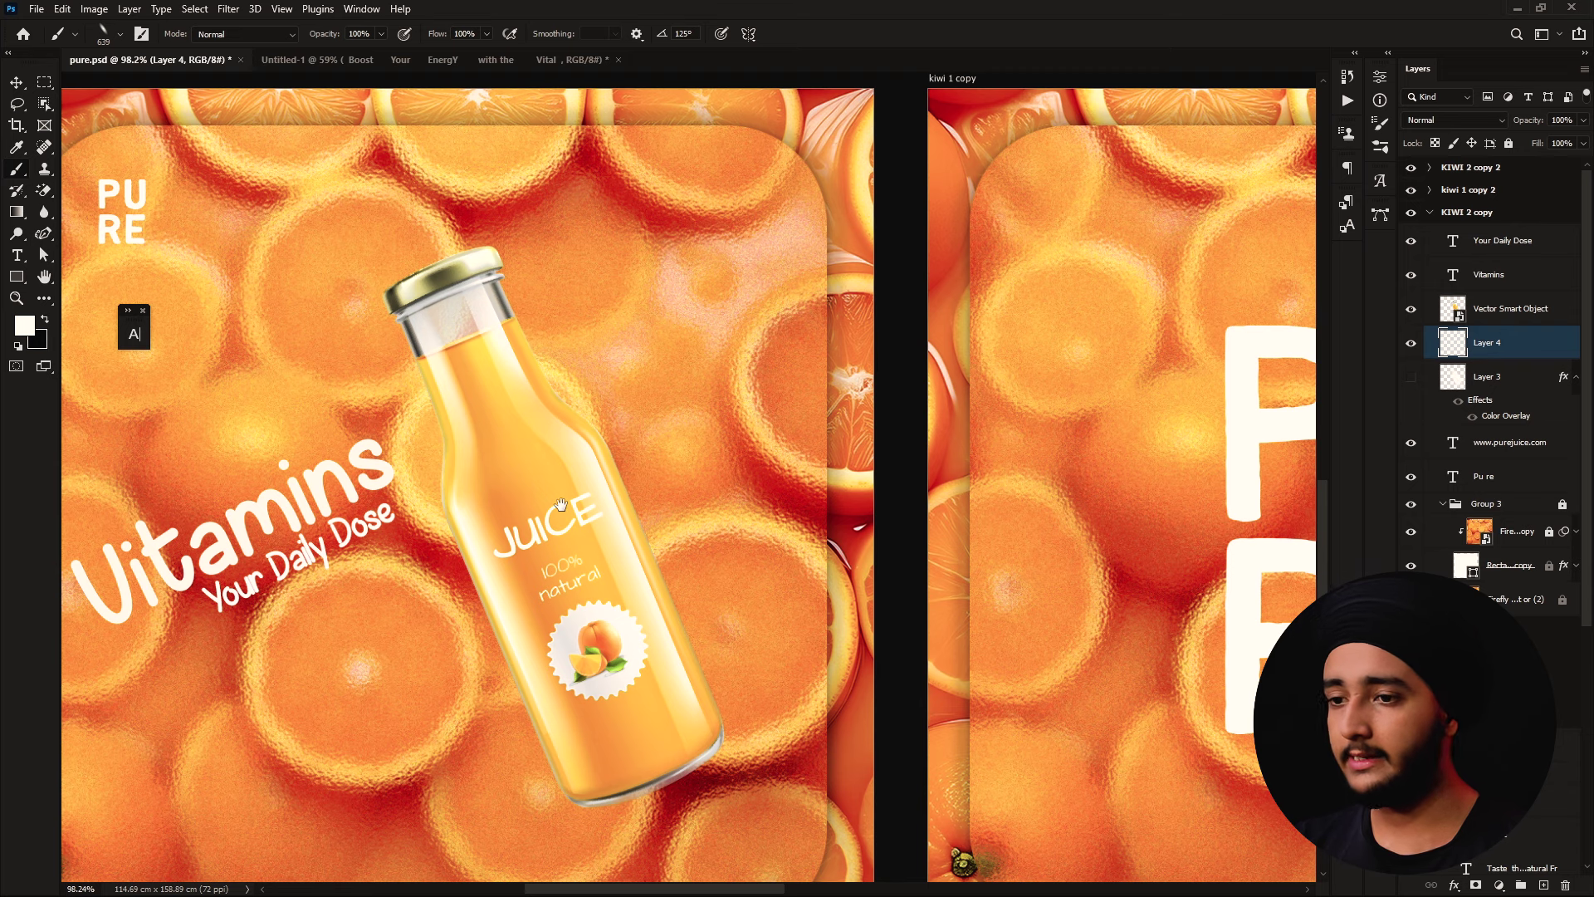
drag(561, 504, 560, 470)
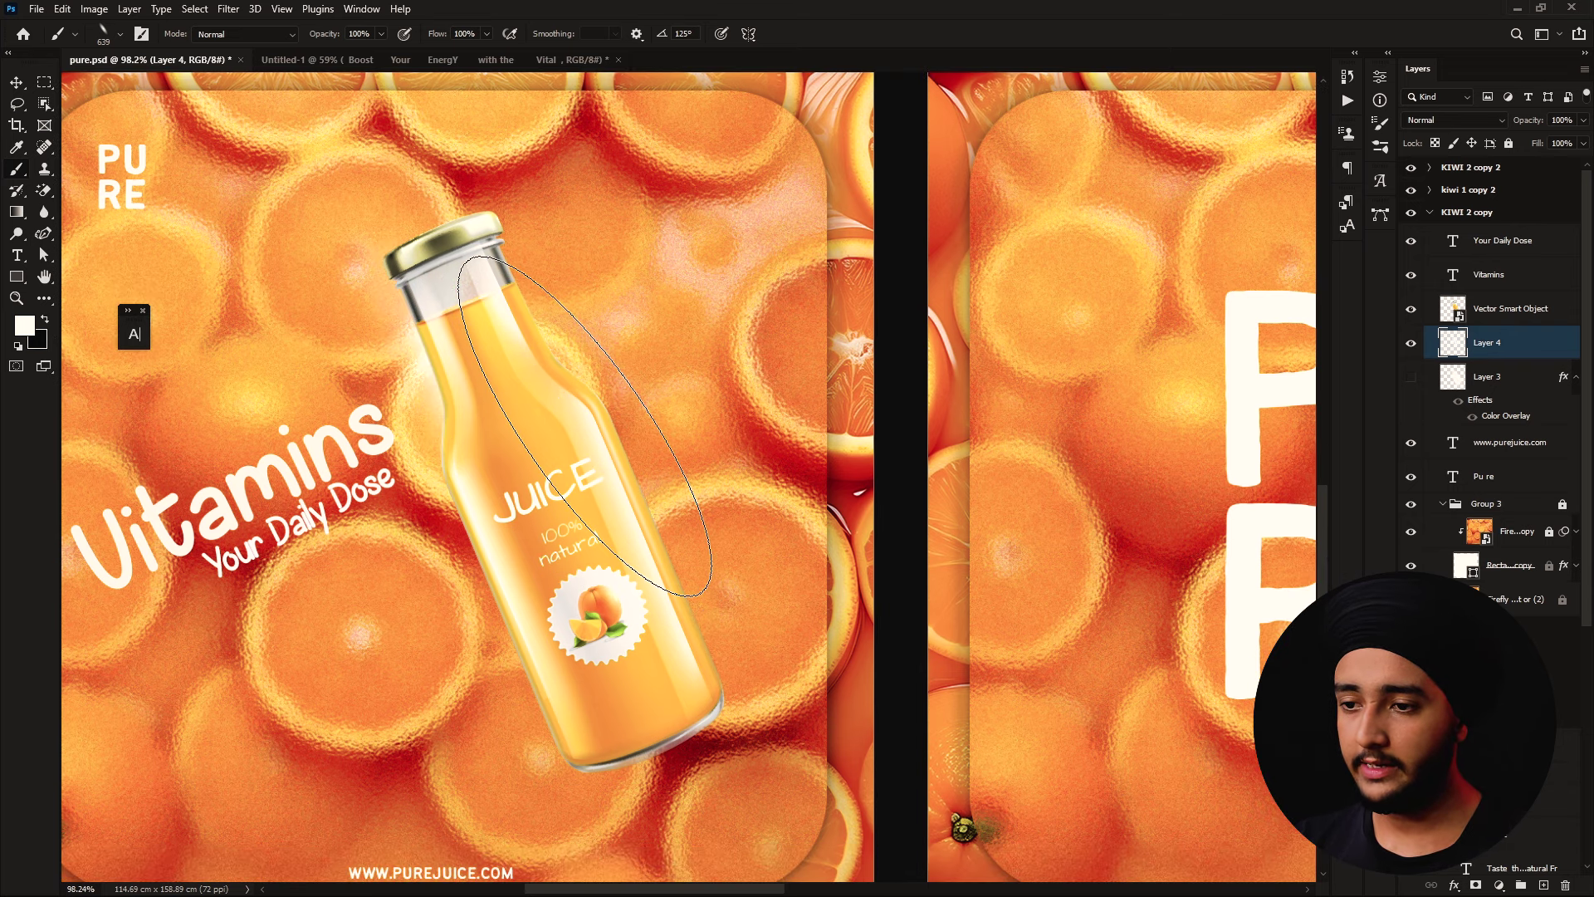
scroll(534, 460, down, 3)
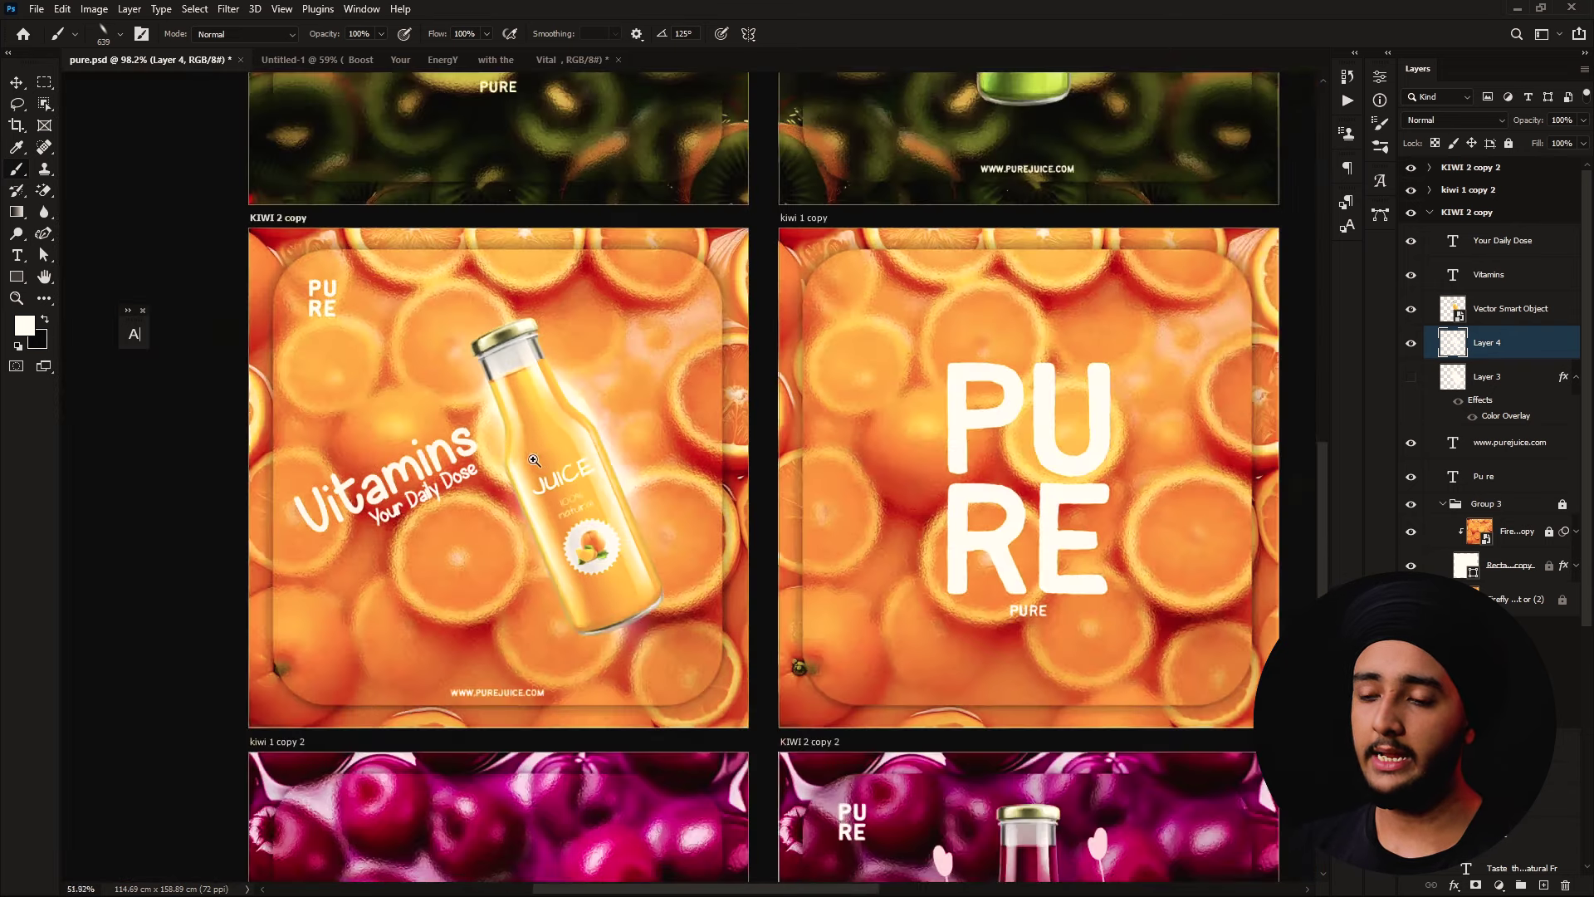
scroll(539, 465, up, 2)
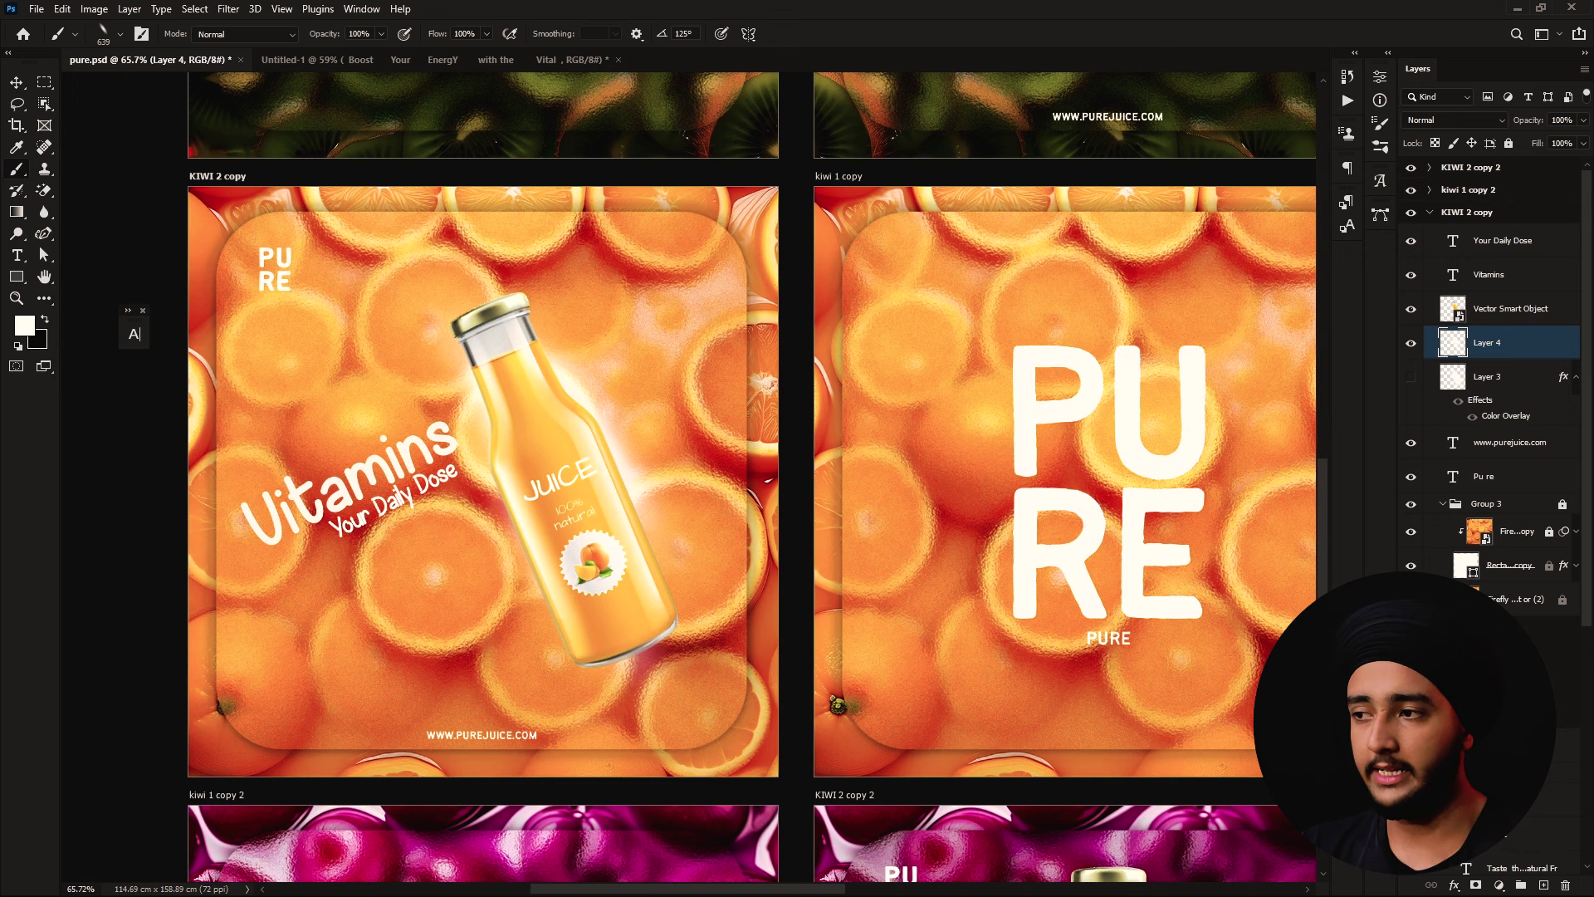
Set Layer 4's blend mode to Dissolve for a speckled glow
click(1479, 119)
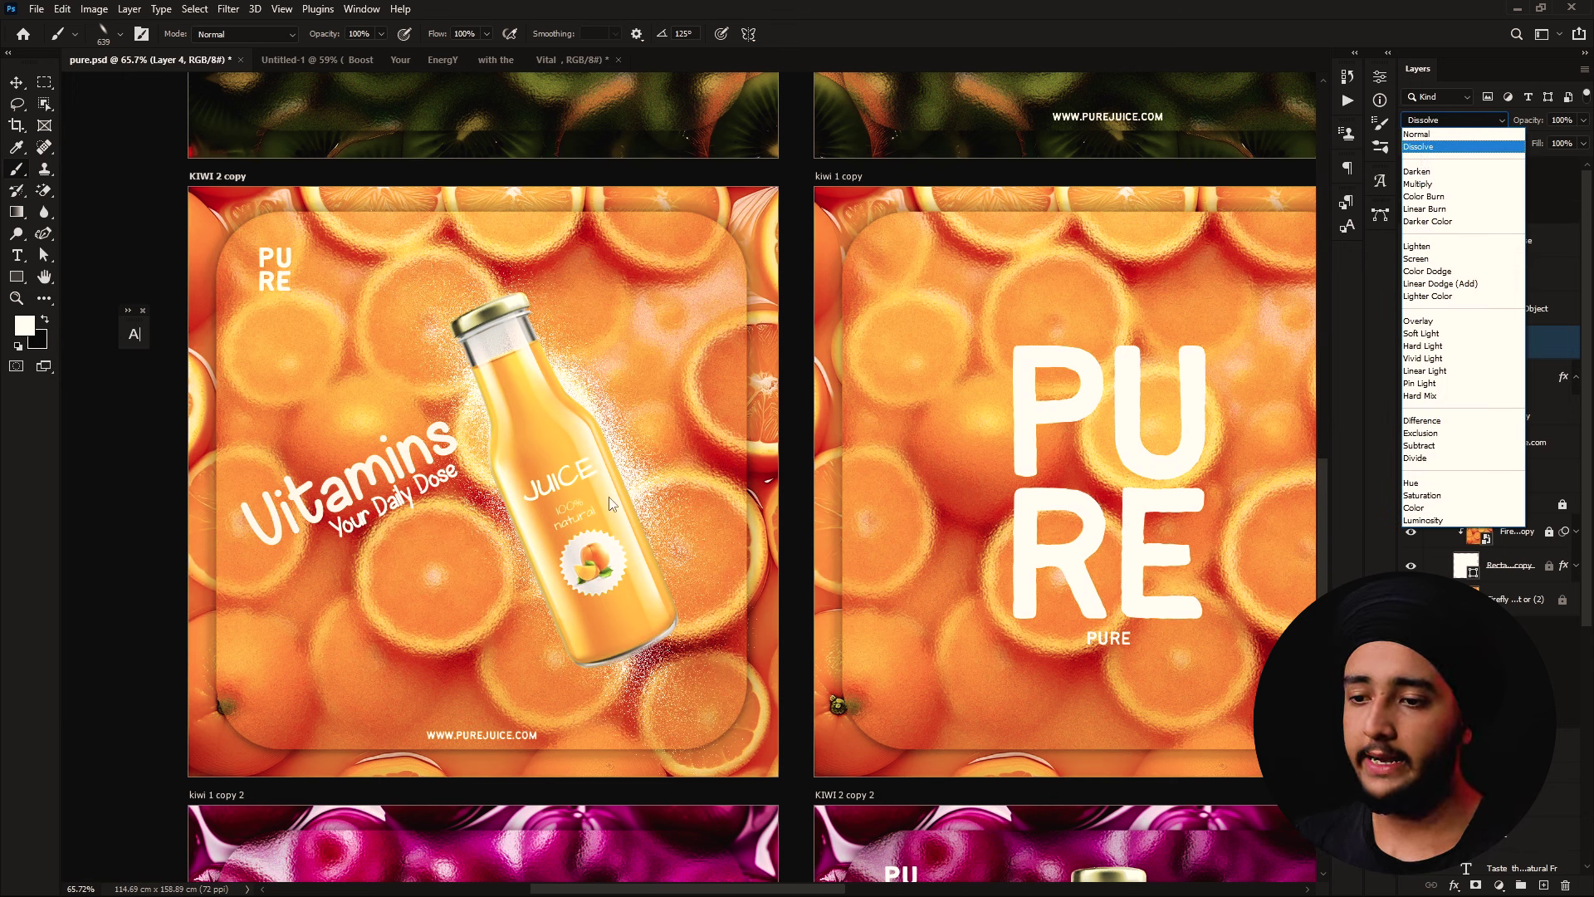
click(550, 497)
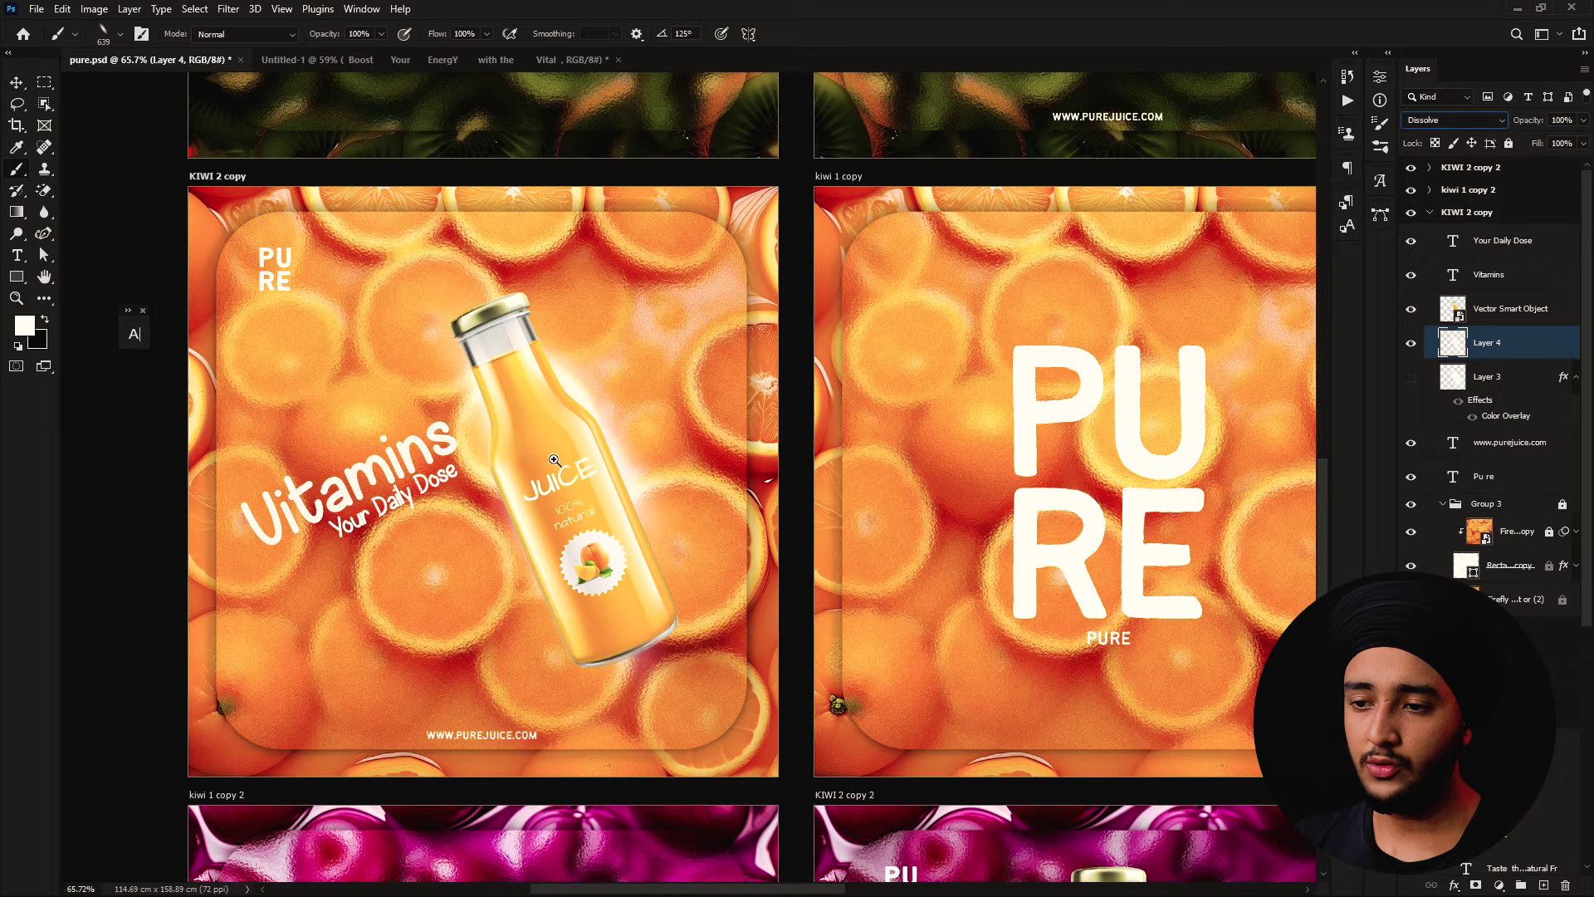
scroll(554, 460, up, 3)
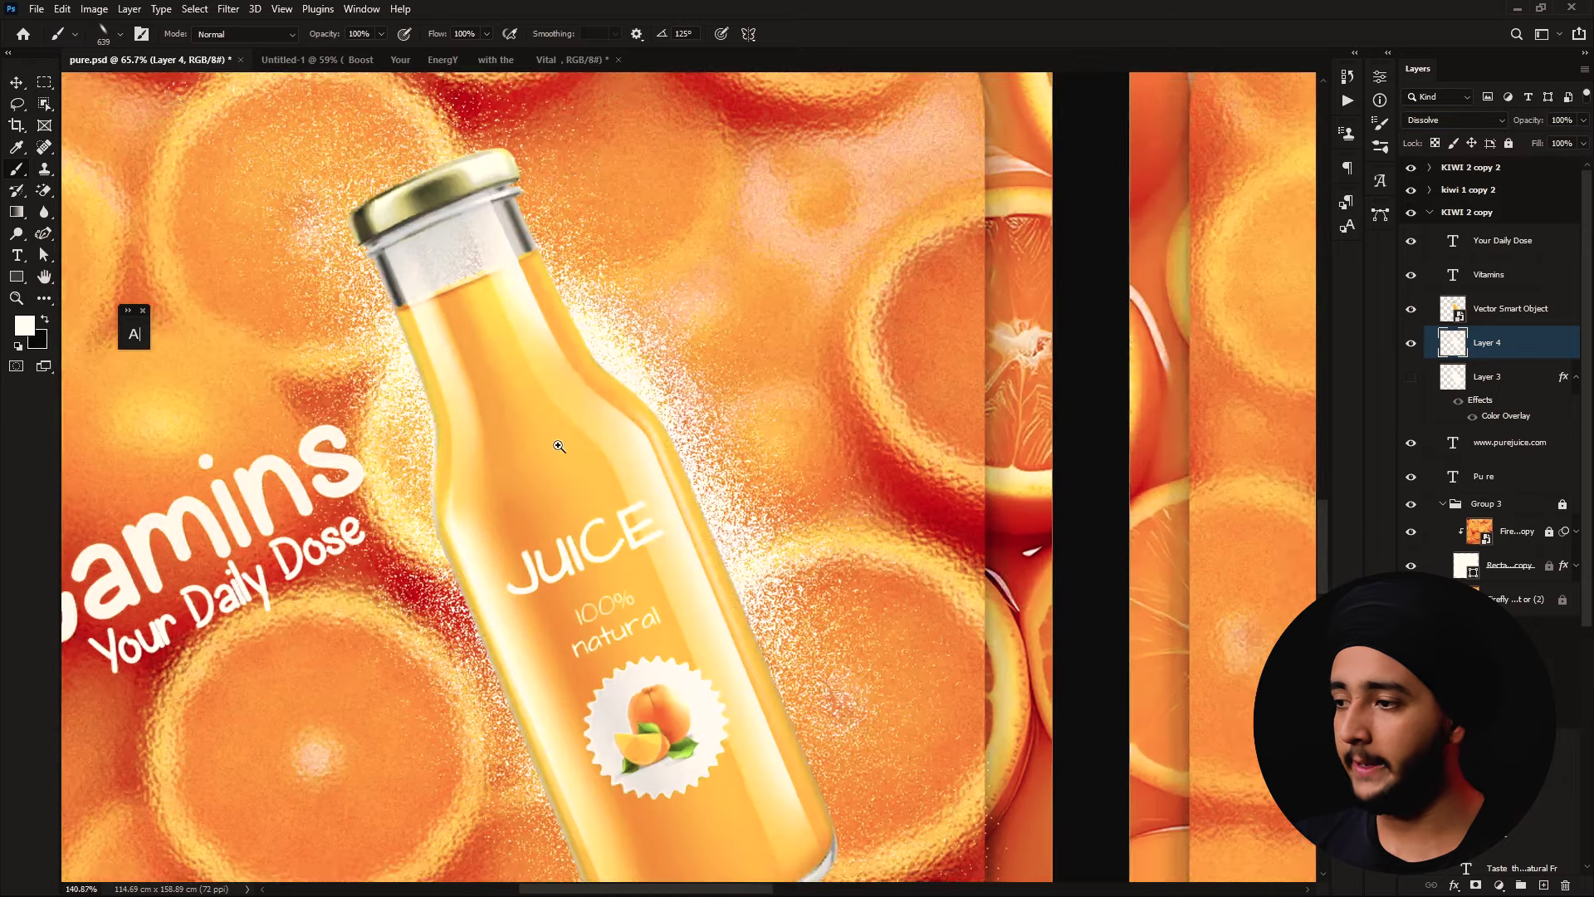
scroll(555, 460, down, 4)
drag(1043, 449, 826, 418)
scroll(826, 418, down, 1)
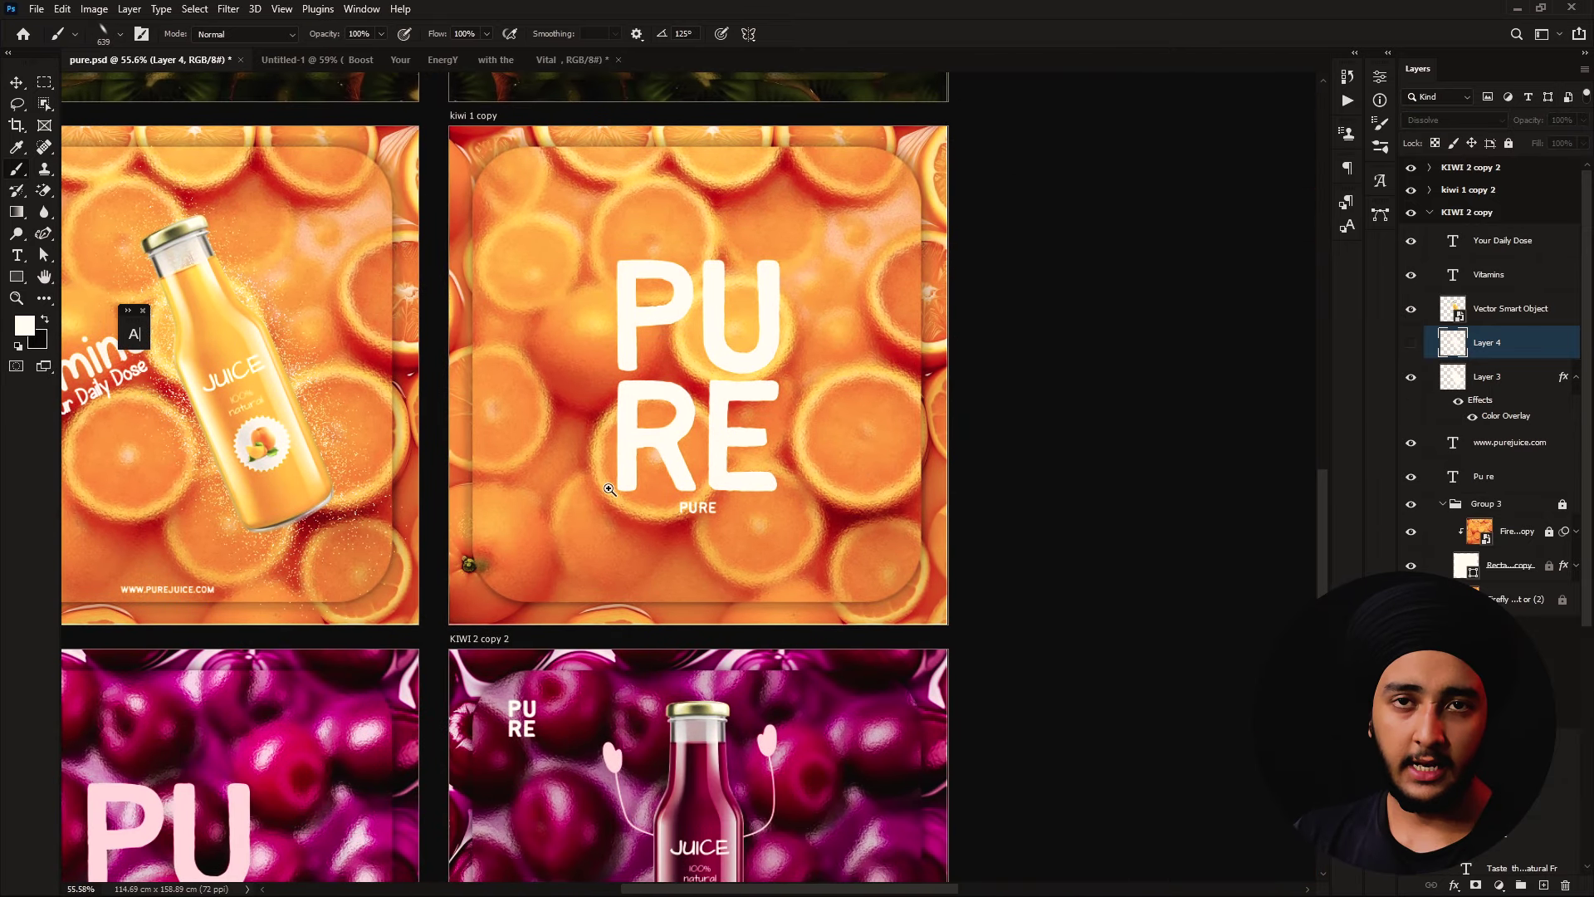
Zoom out and pan to centre the purple plum KIWI 2 copy 2 artboard
scroll(705, 415, up, 1)
scroll(589, 407, down, 2)
drag(589, 407, 749, 178)
scroll(521, 598, up, 2)
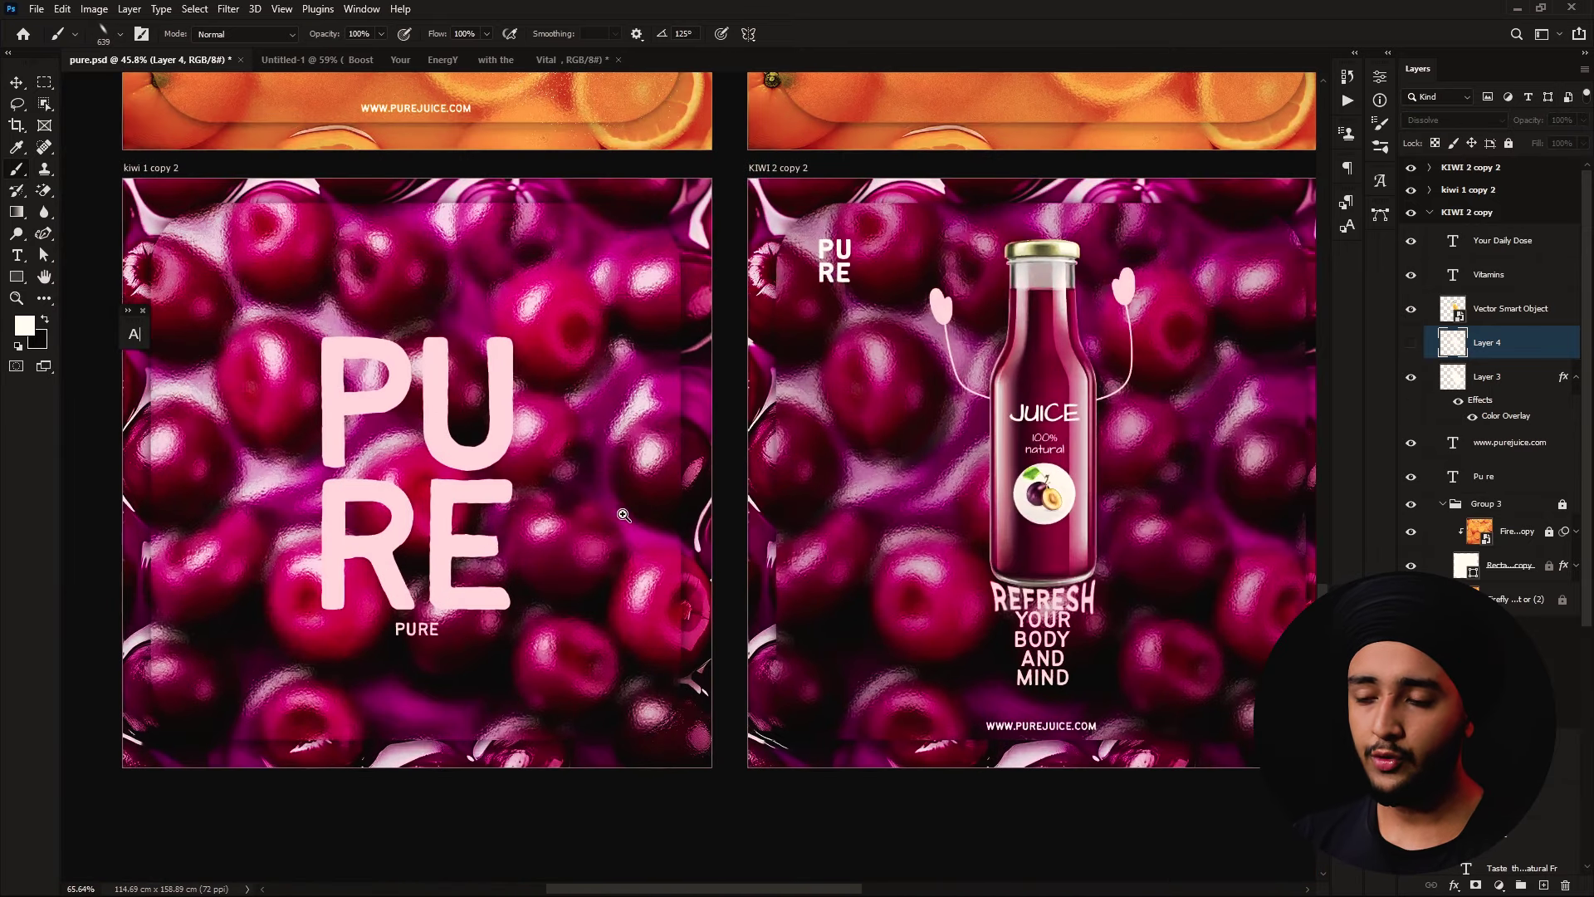
drag(923, 494, 496, 479)
scroll(539, 486, up, 1)
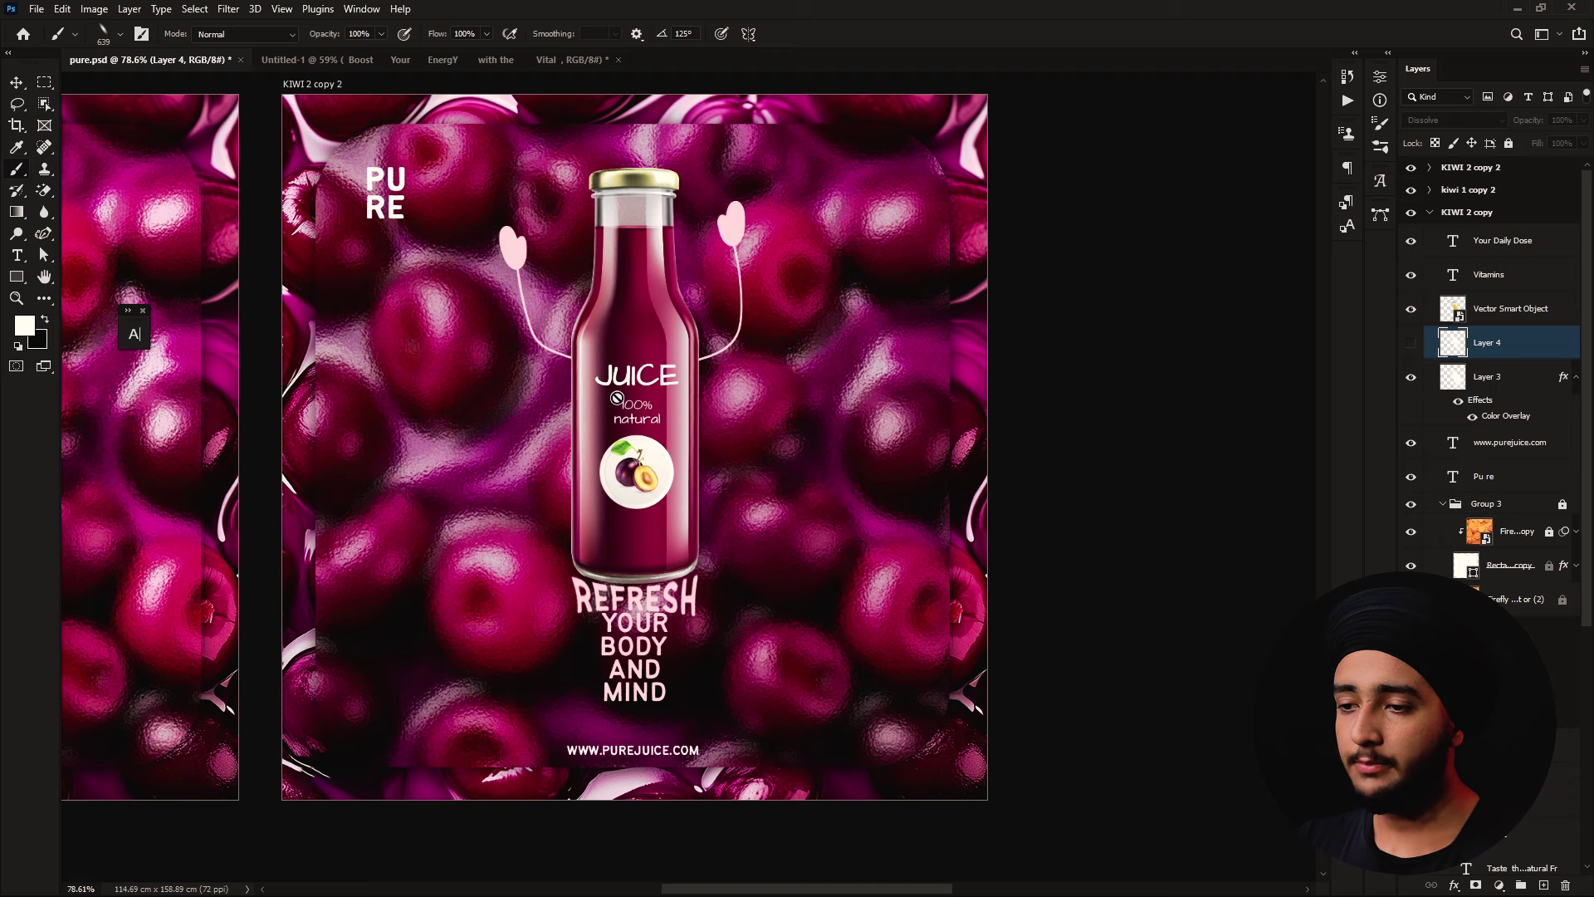
Type a white 70 pt Bantayog REFRESH left of the plum bottle and rasterize it
drag(615, 356, 643, 377)
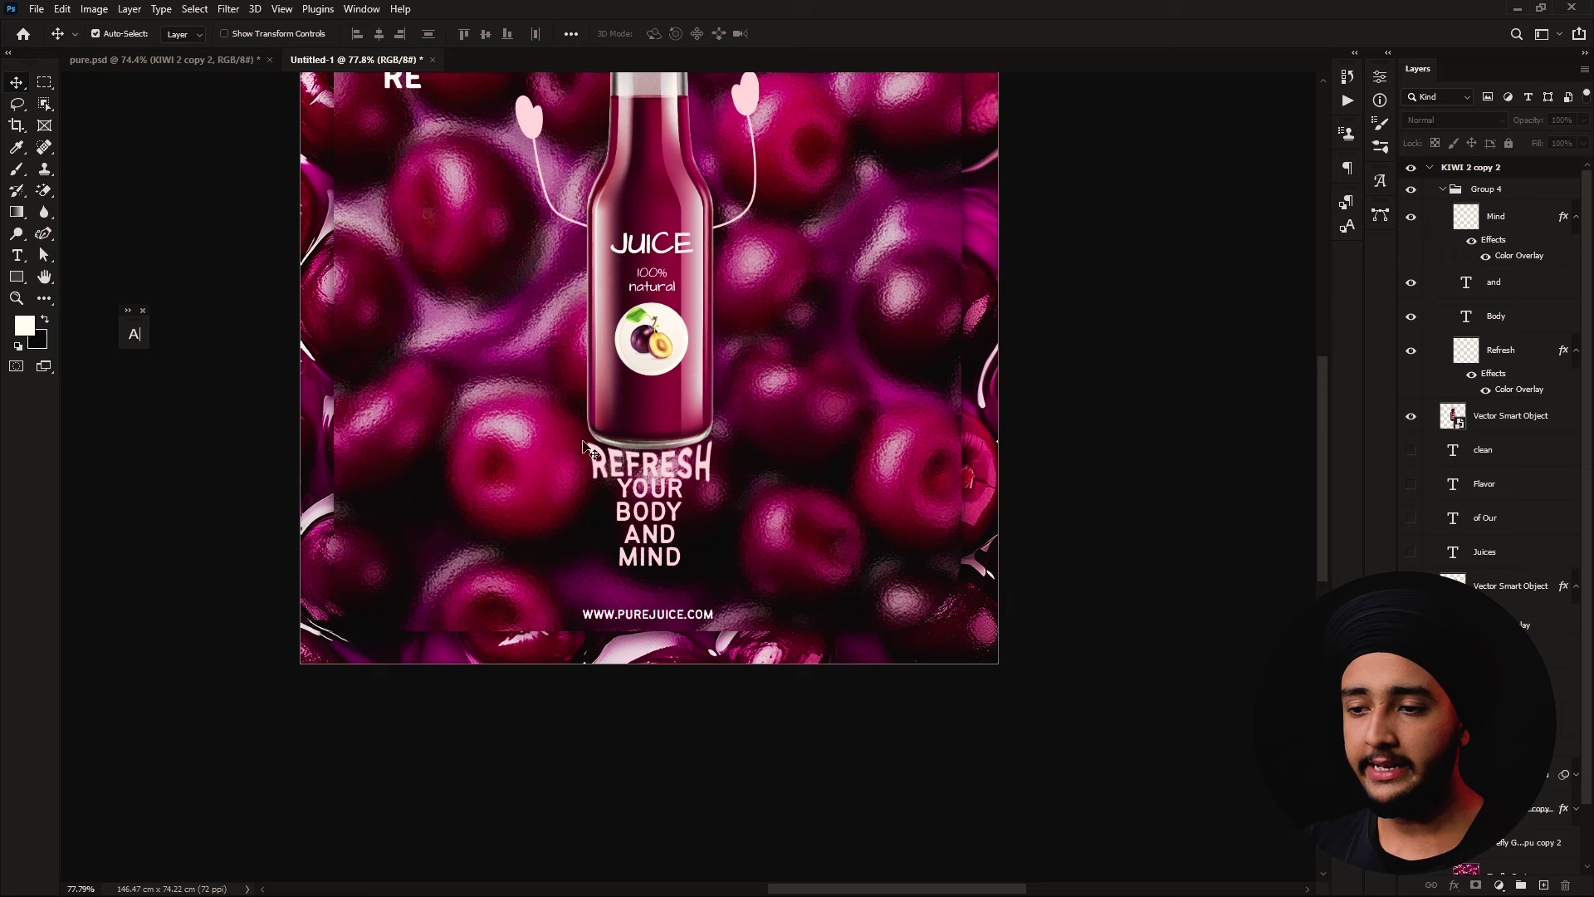
key(t)
click(406, 344)
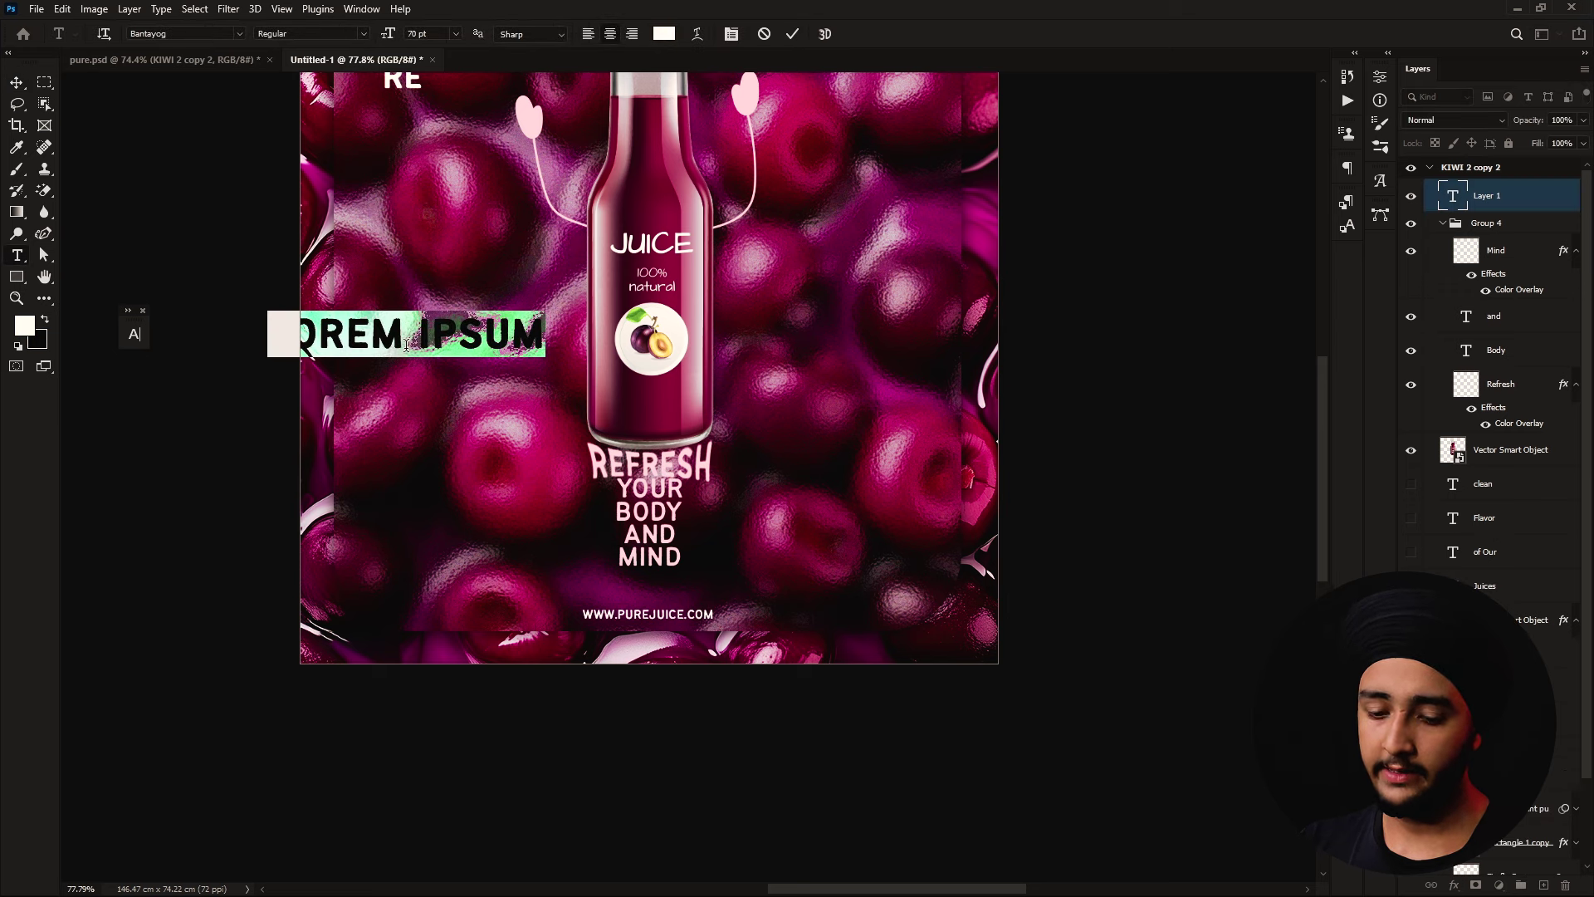
text(REFRESH)
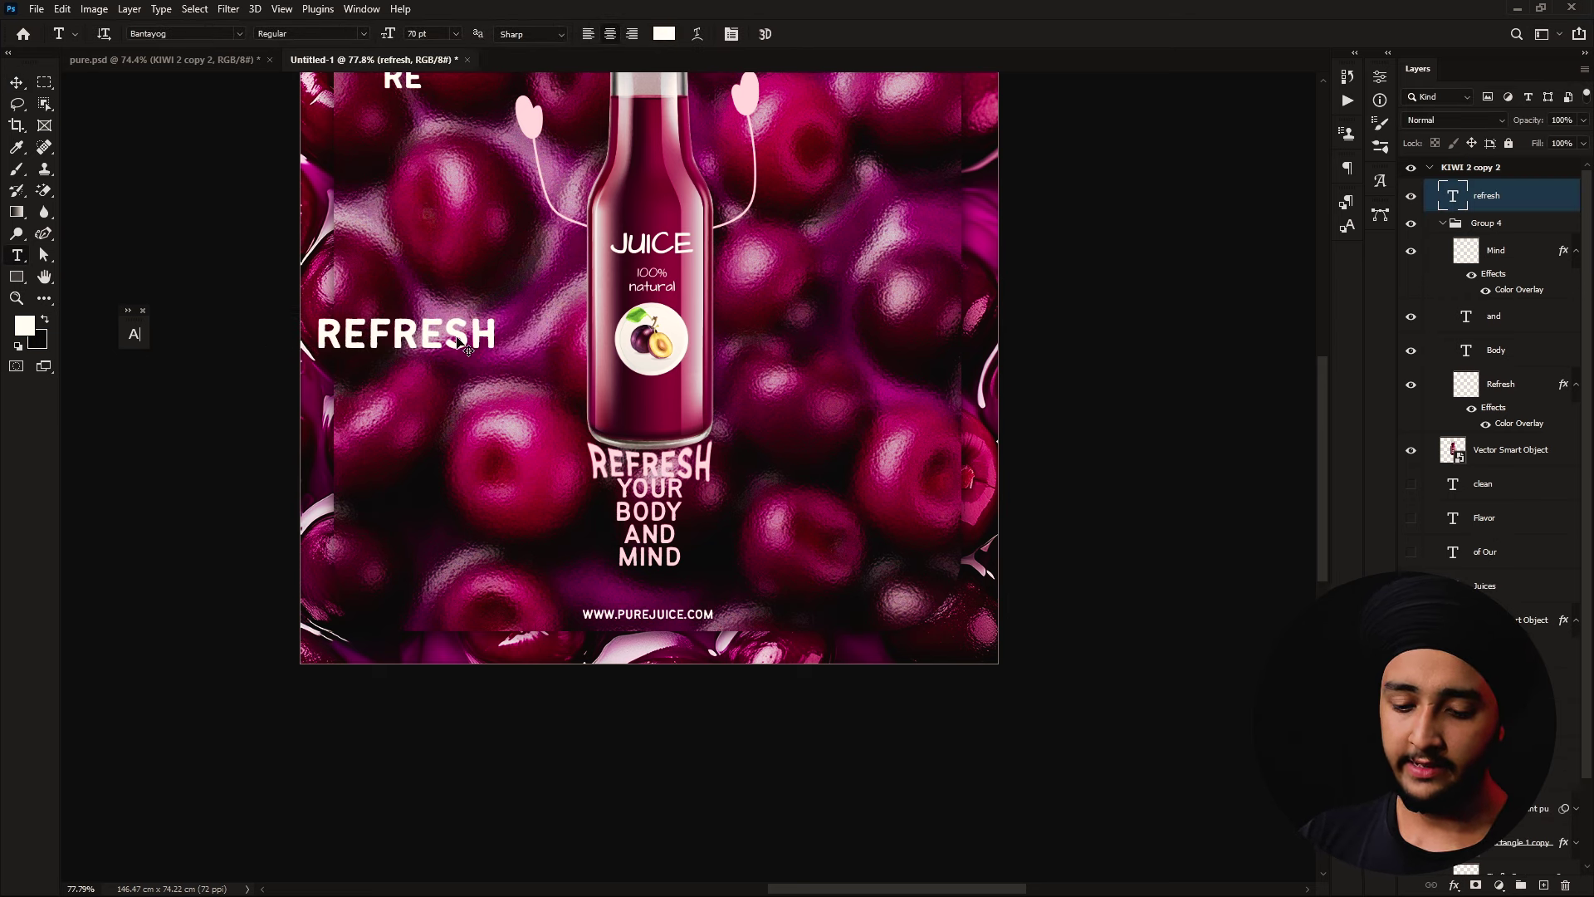
drag(455, 334, 499, 348)
key(ctrl+Return)
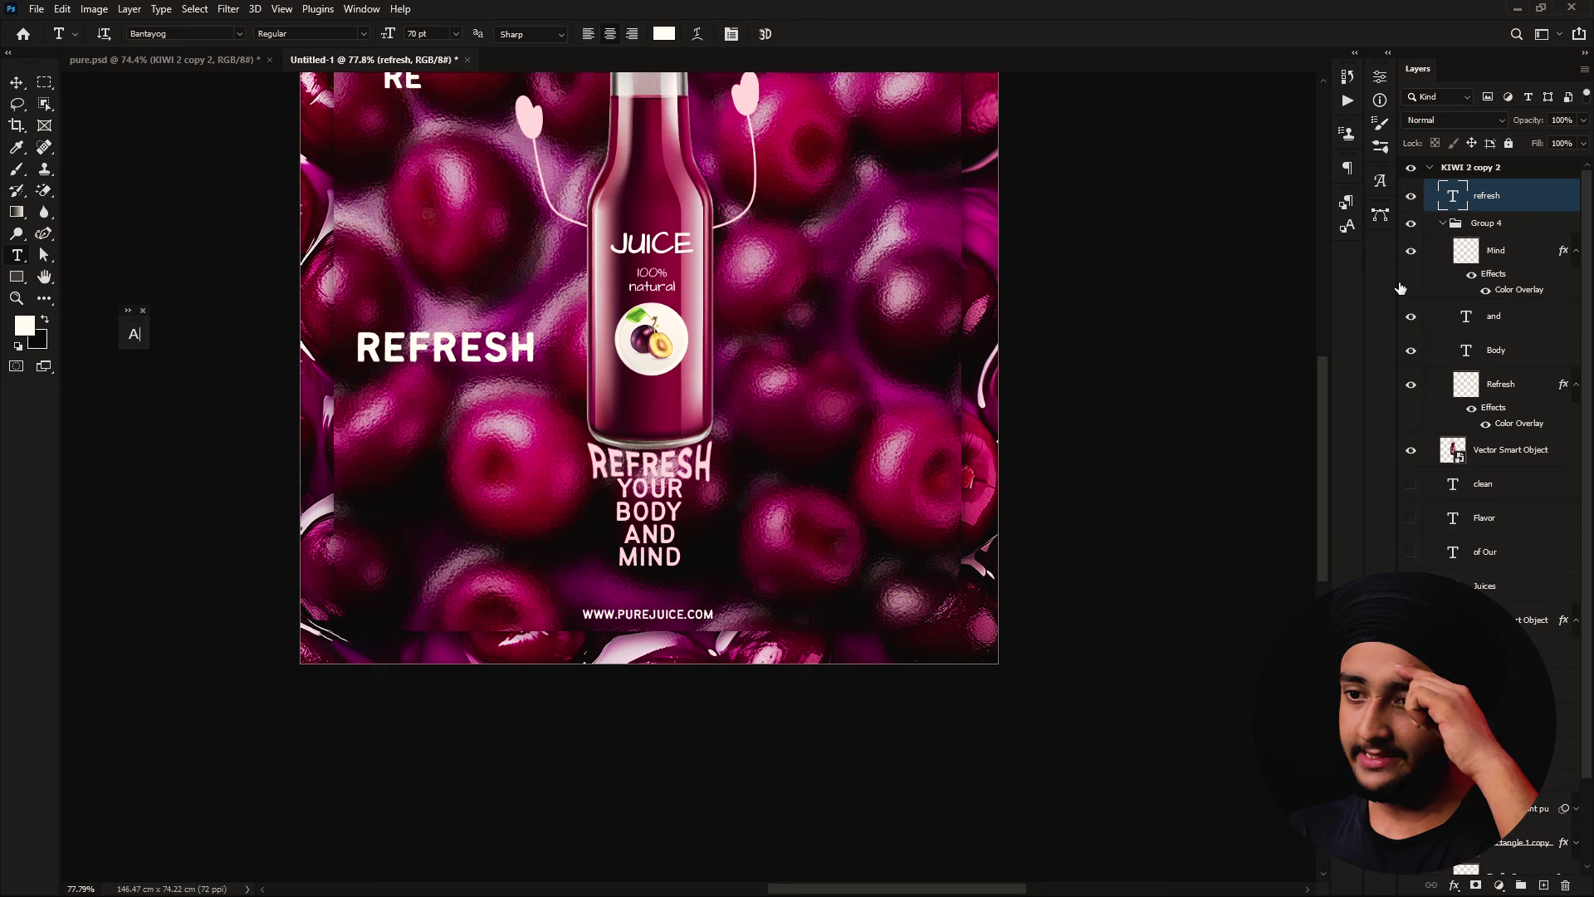
right_click(1499, 197)
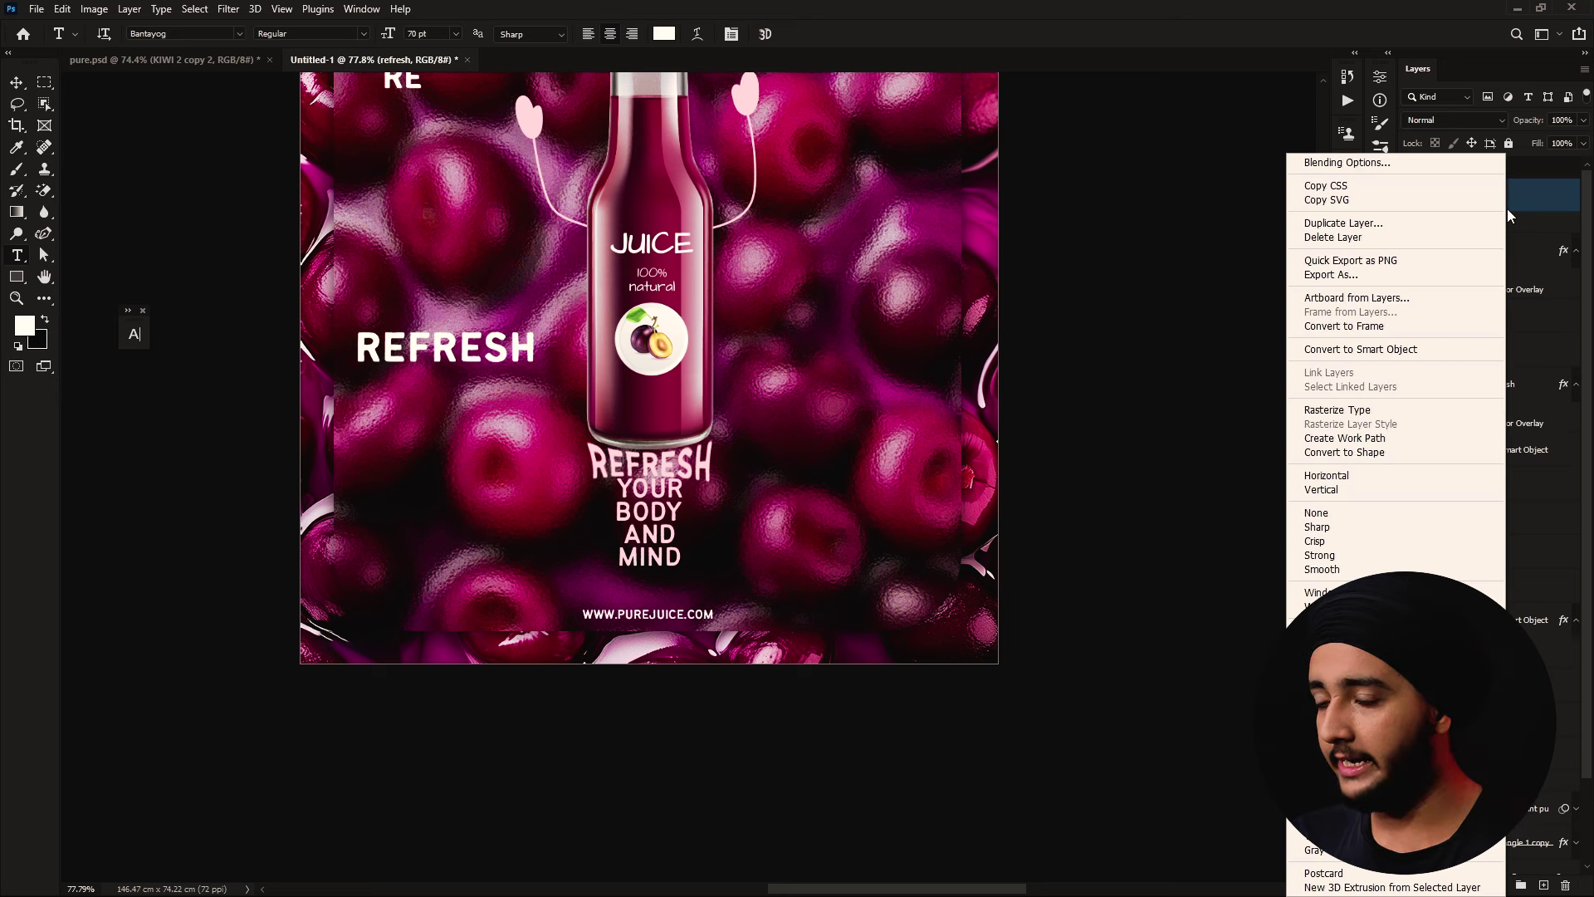
click(1333, 414)
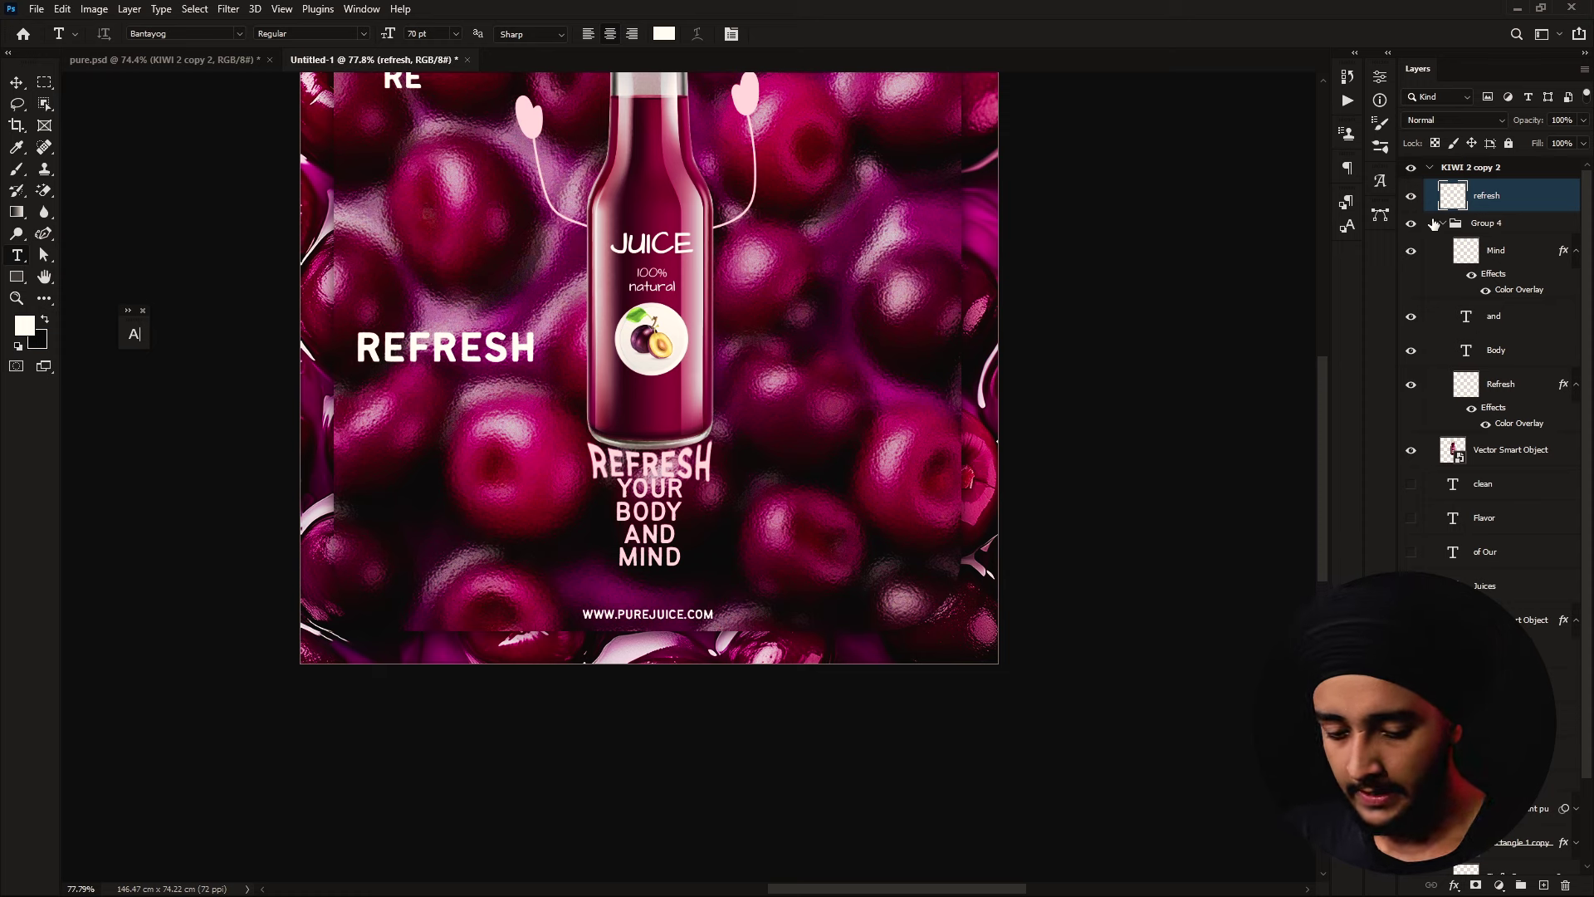
Warp REFRESH by raising both top corners and pulling the bottom-left corner down
key(ctrl+t)
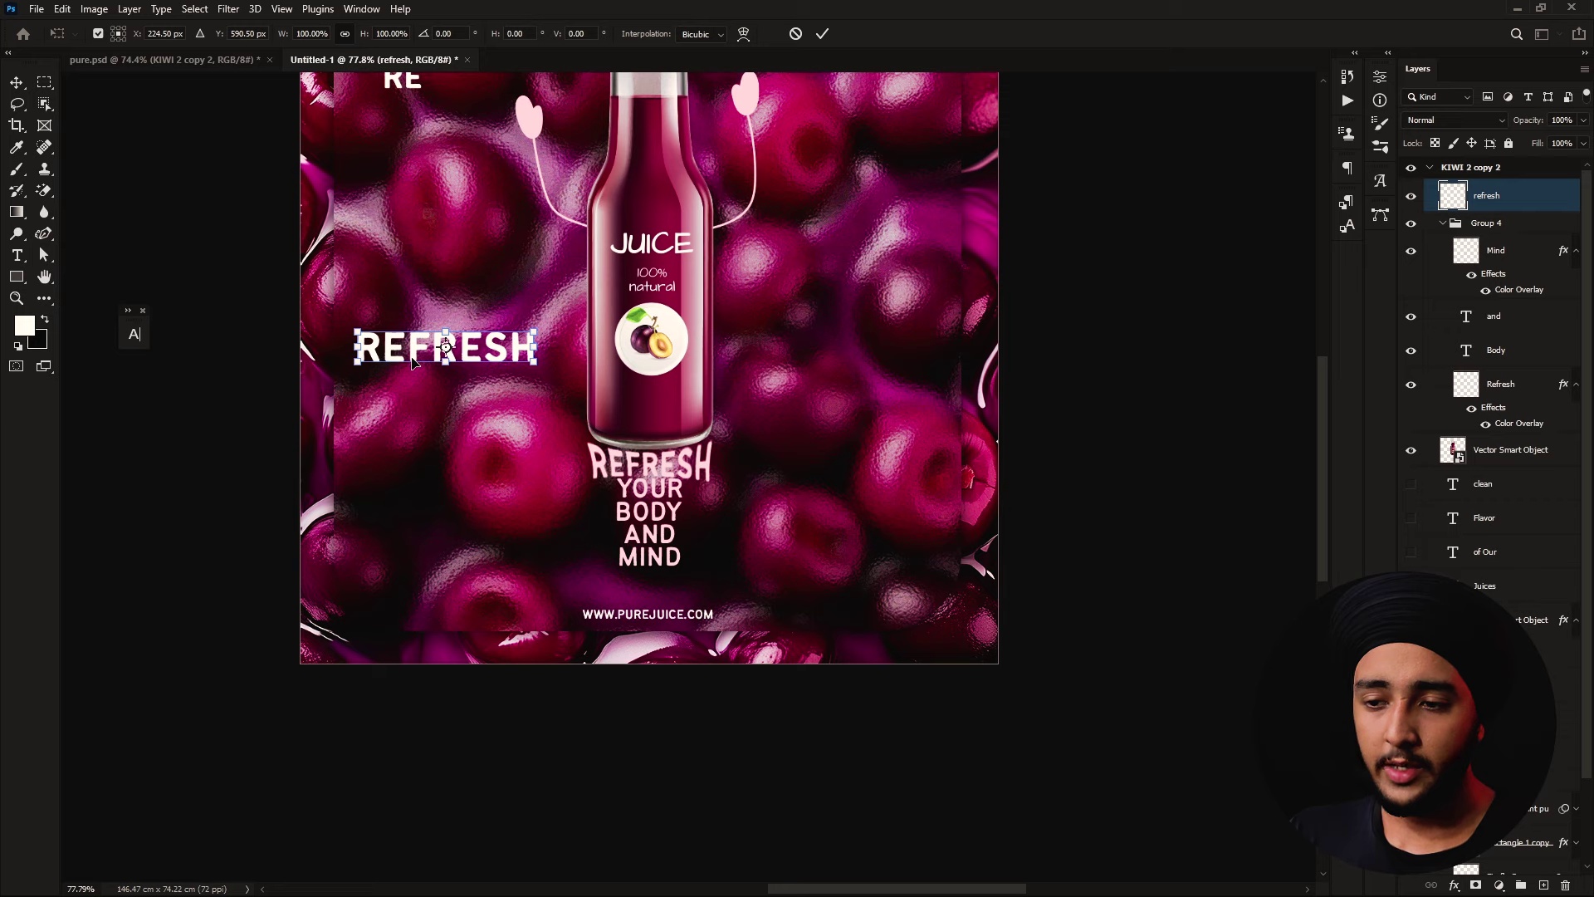
right_click(413, 359)
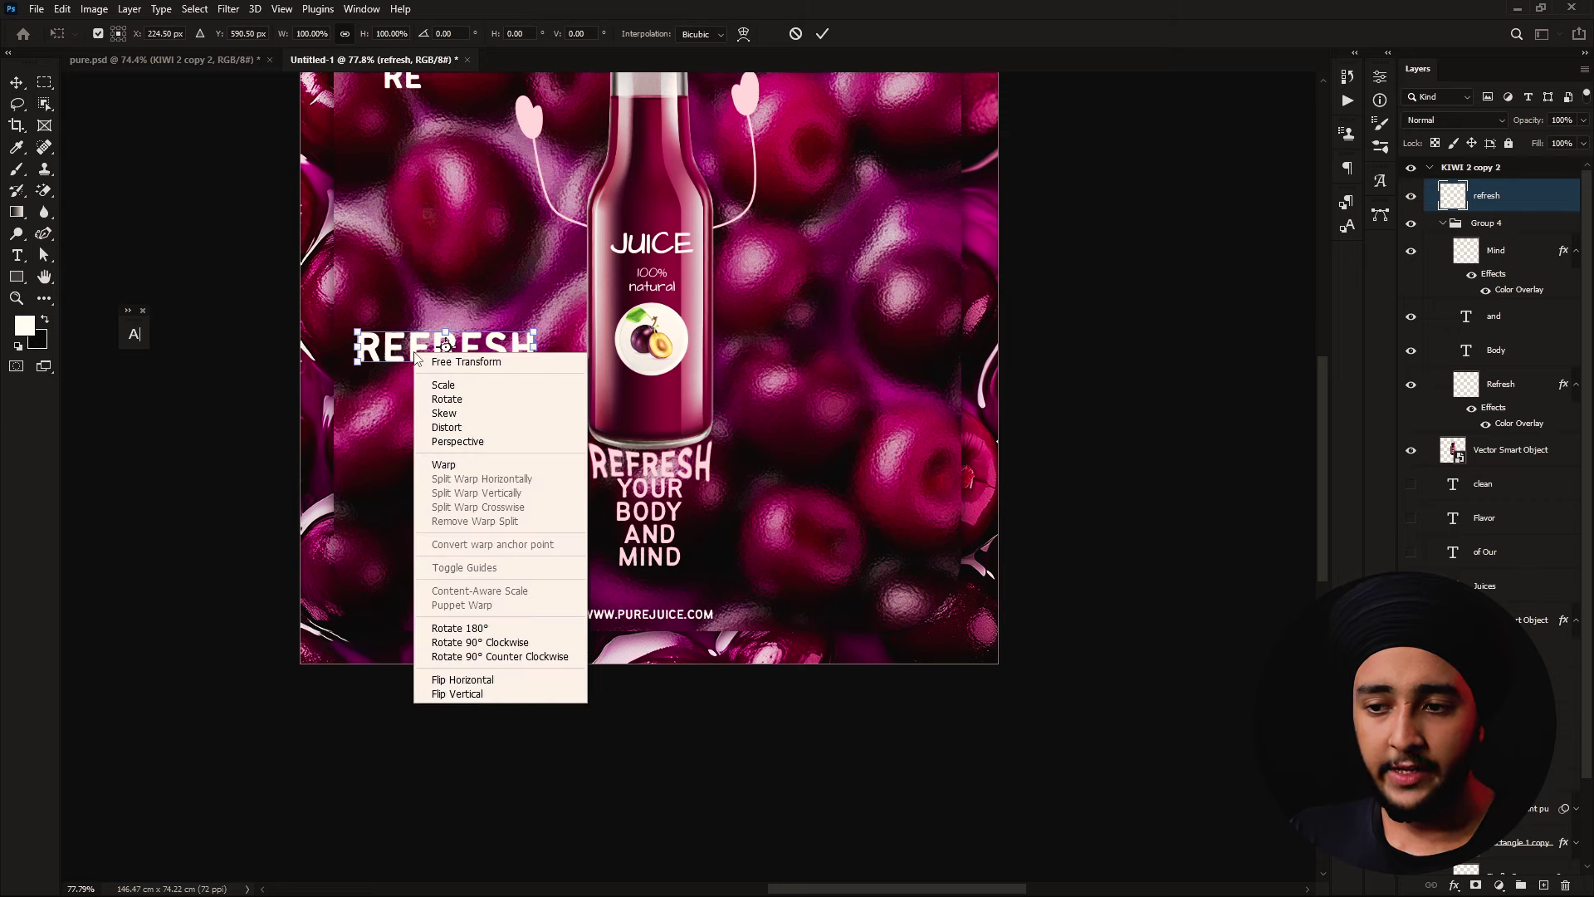
click(442, 469)
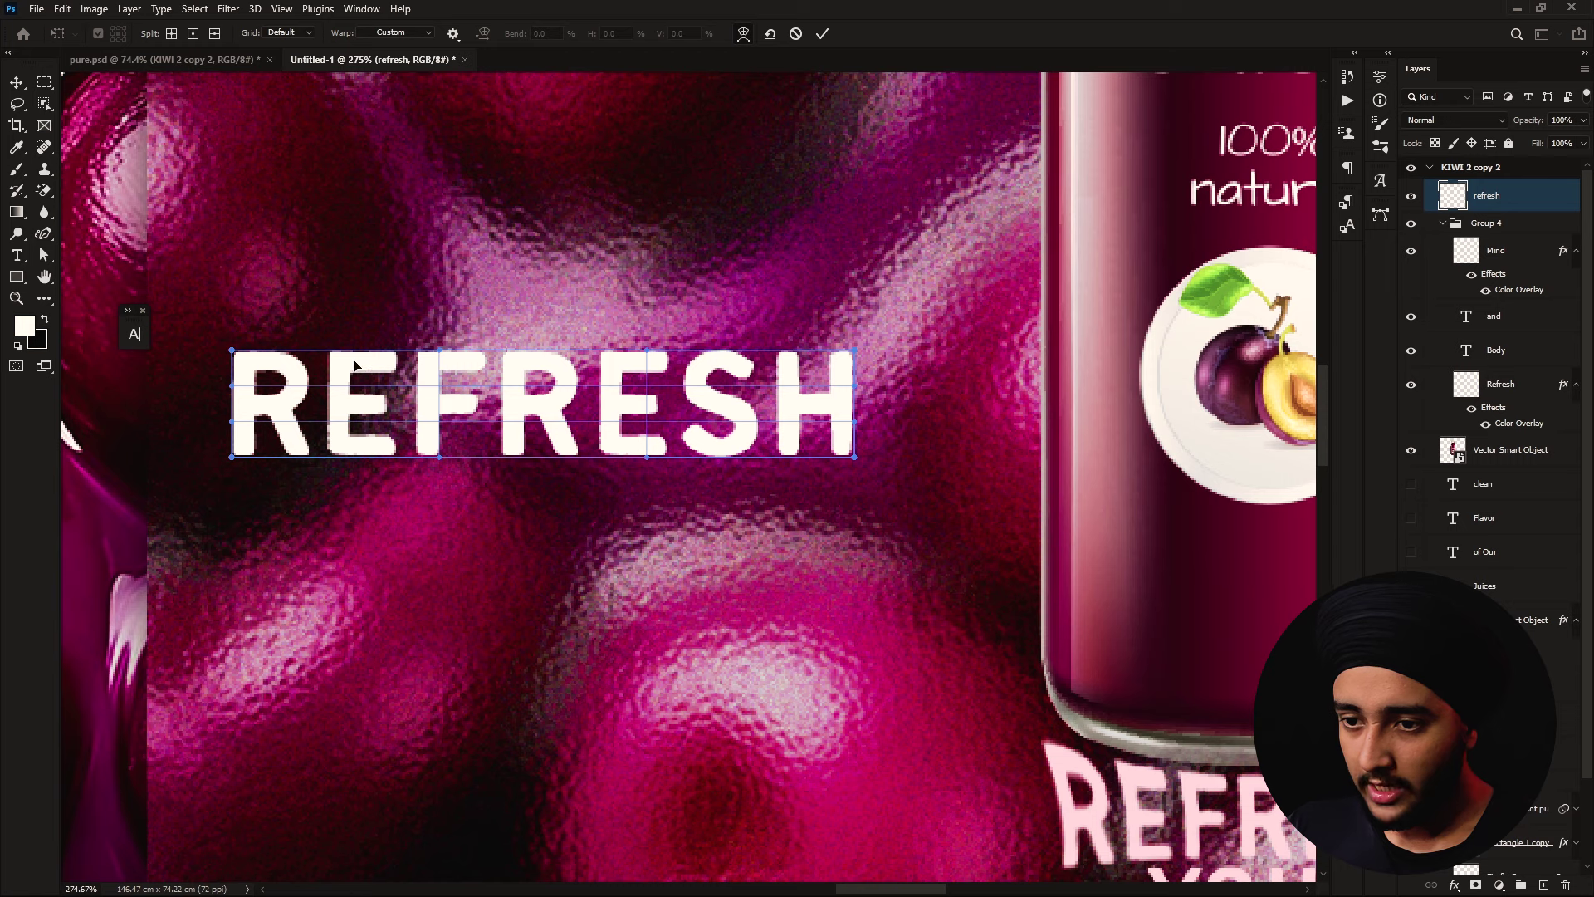
scroll(354, 365, left, 2)
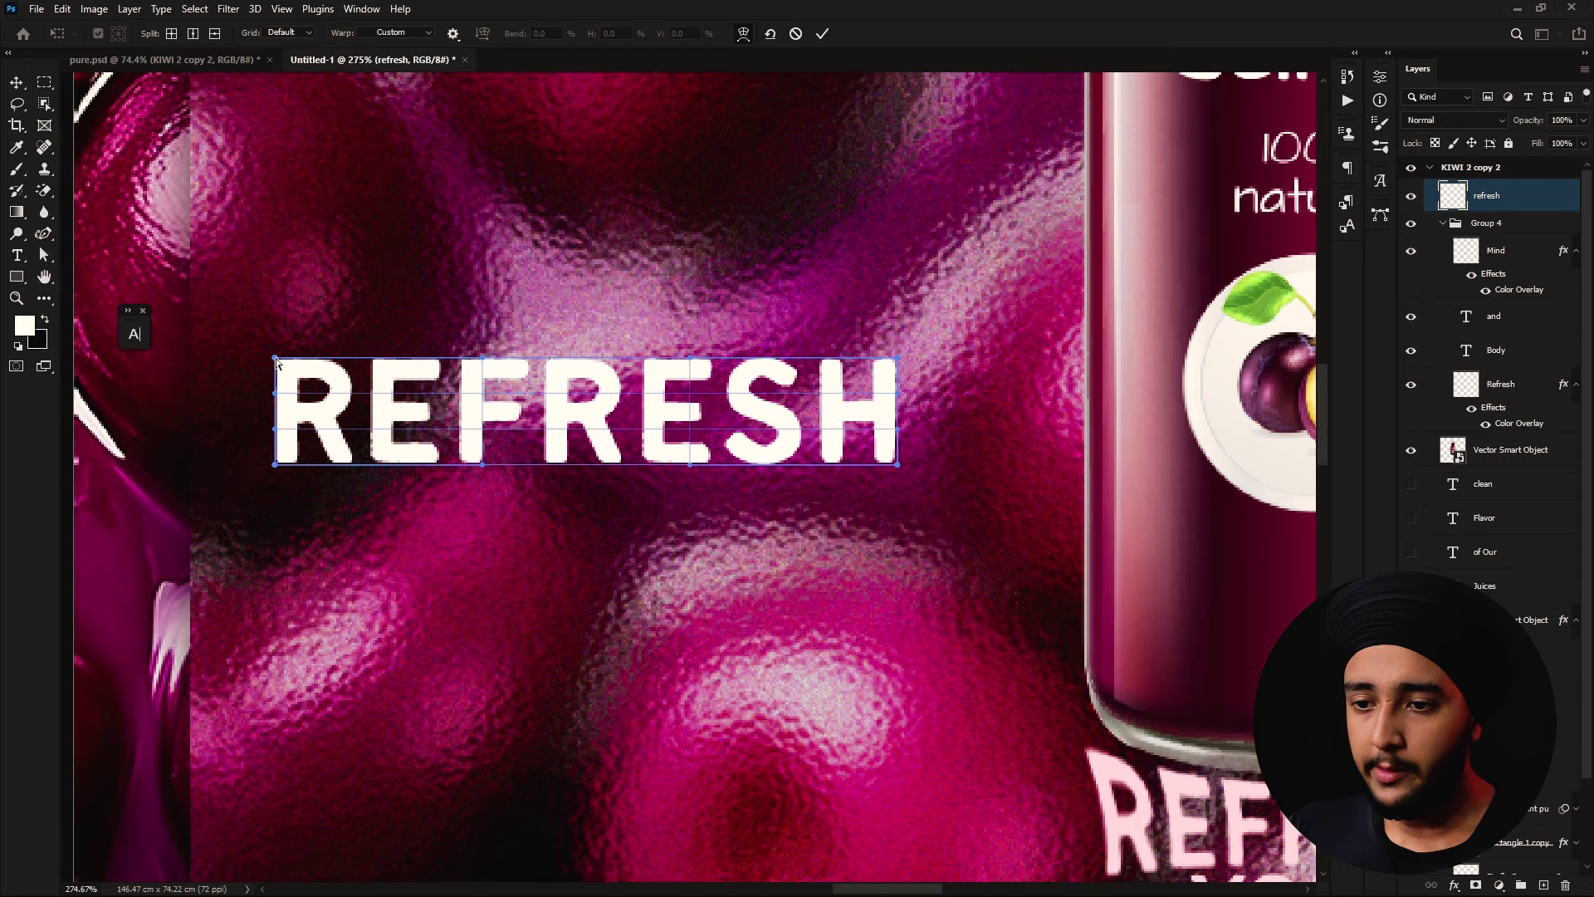
drag(277, 362, 270, 316)
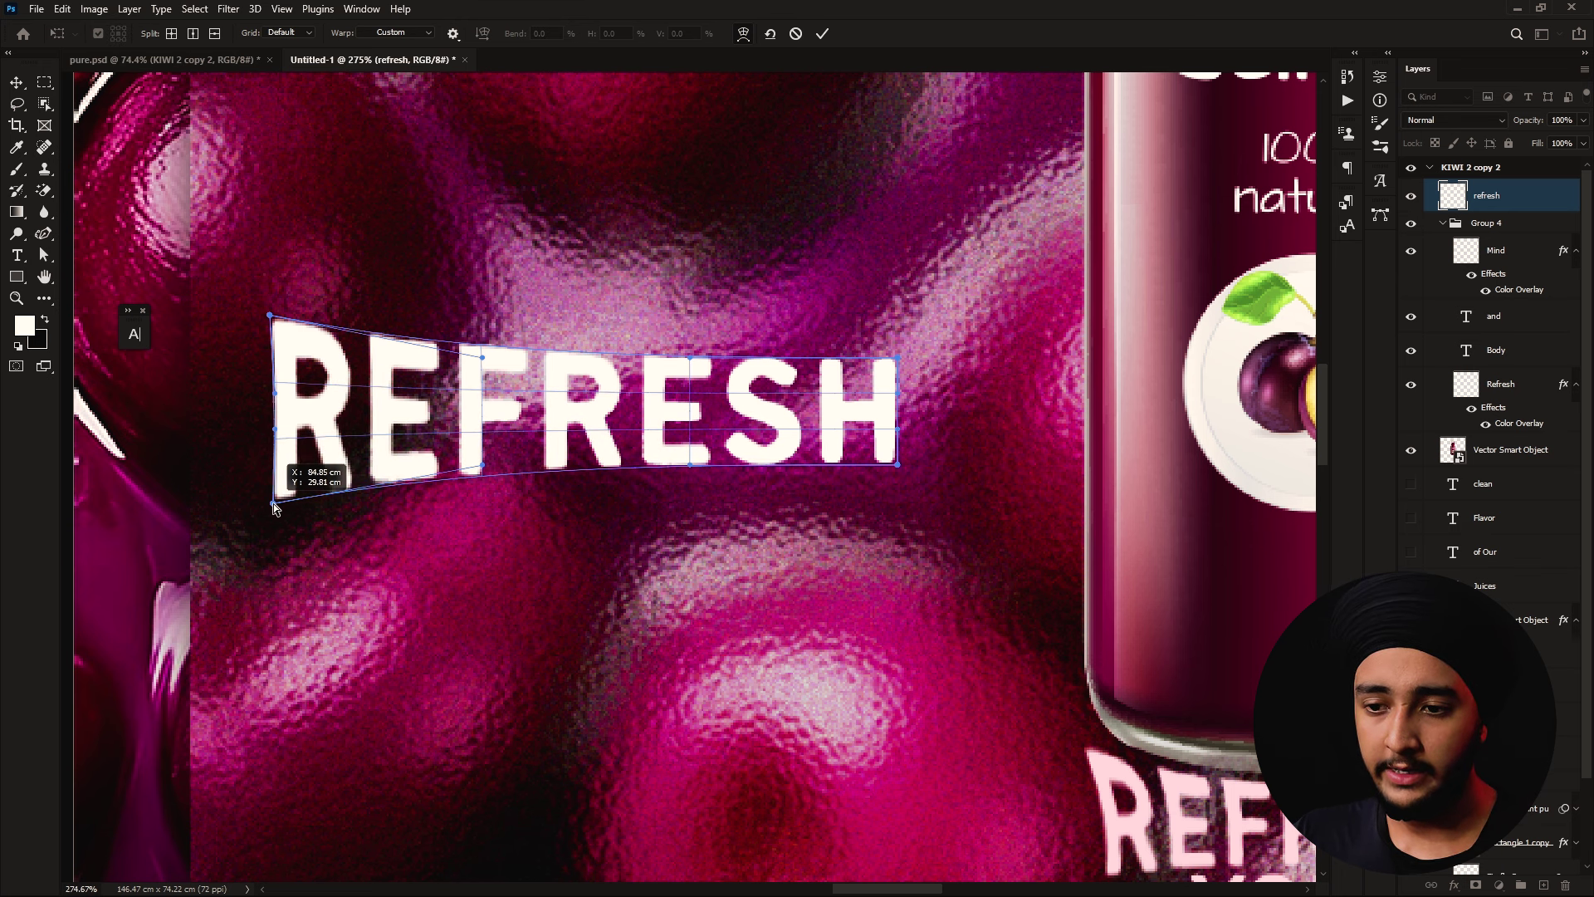
drag(277, 469, 272, 503)
scroll(678, 436, right, 3)
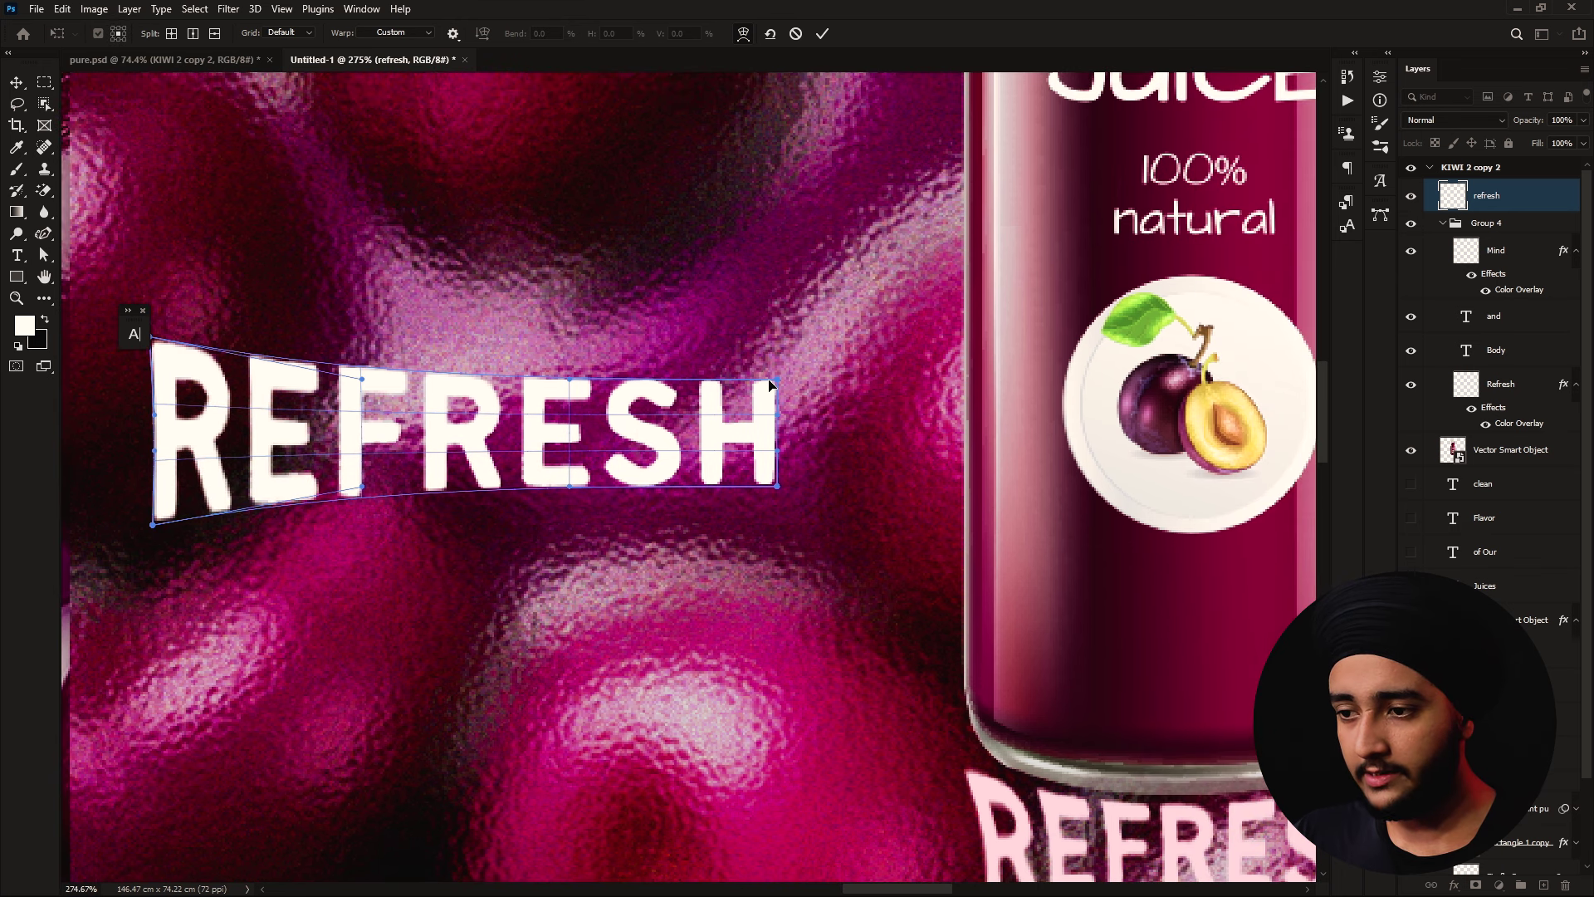
drag(780, 377, 784, 334)
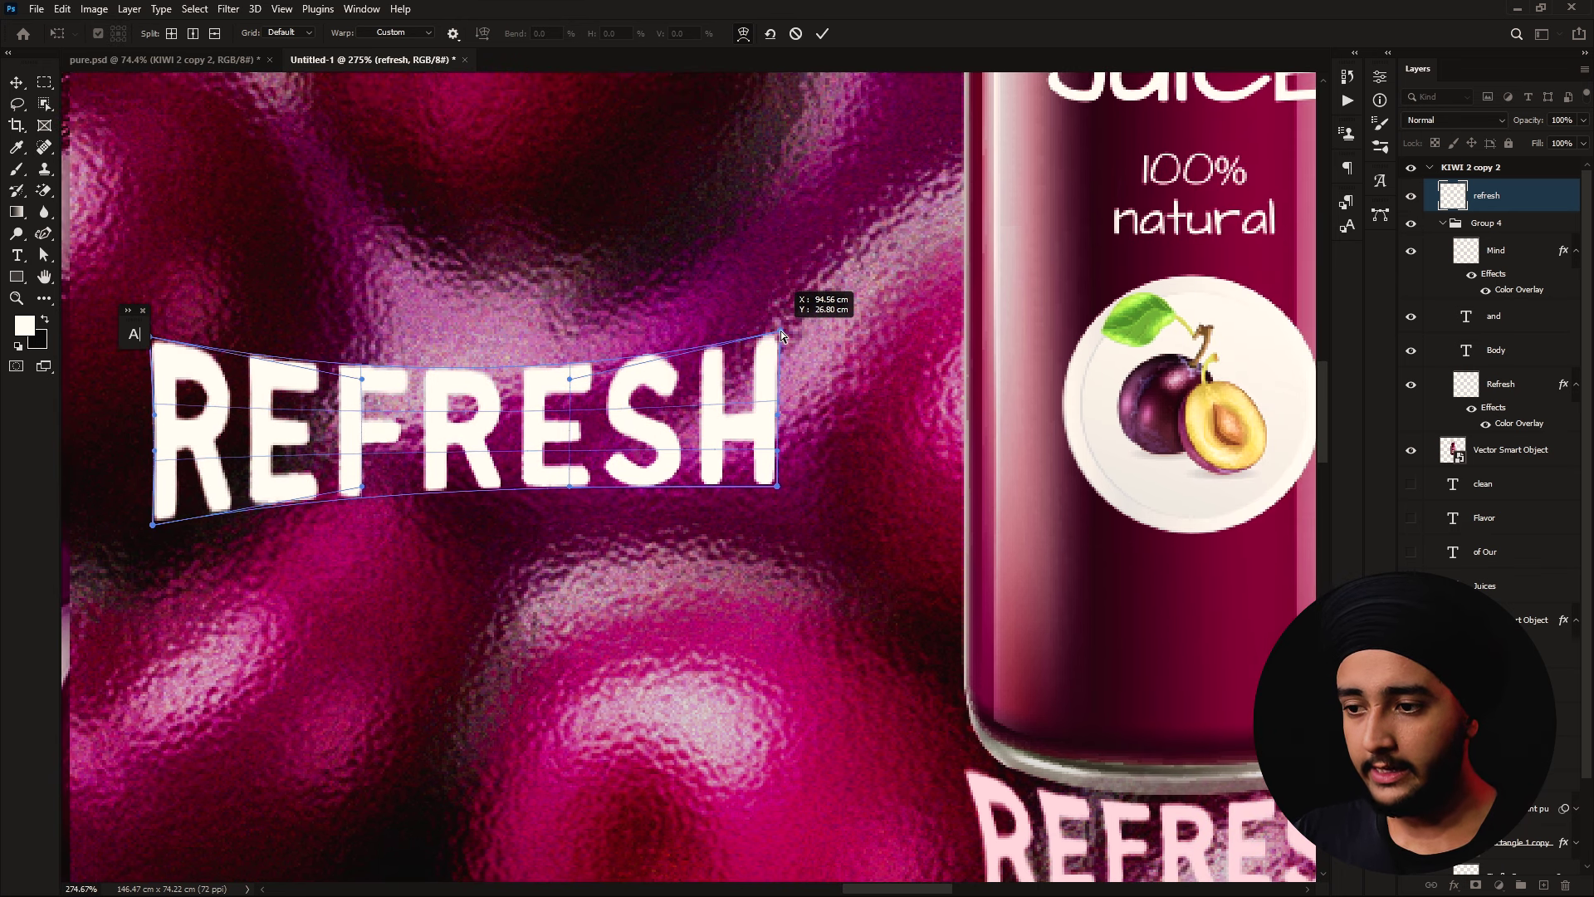
key(Return)
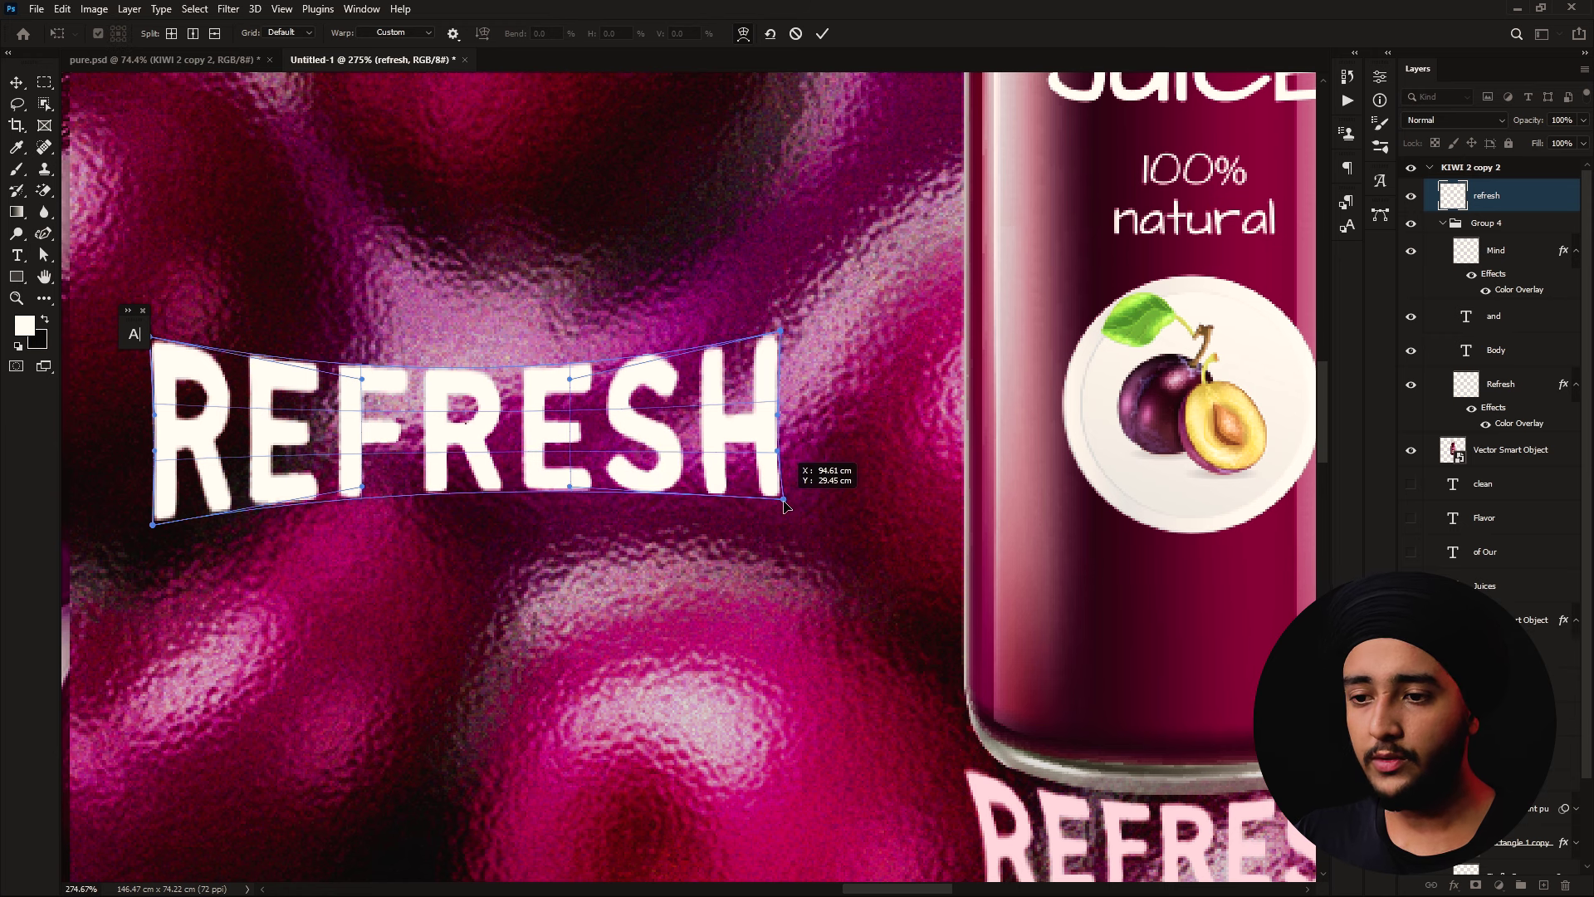
Discard the warped REFRESH text and switch over to the browser window
scroll(684, 521, down, 2)
scroll(684, 521, down, 3)
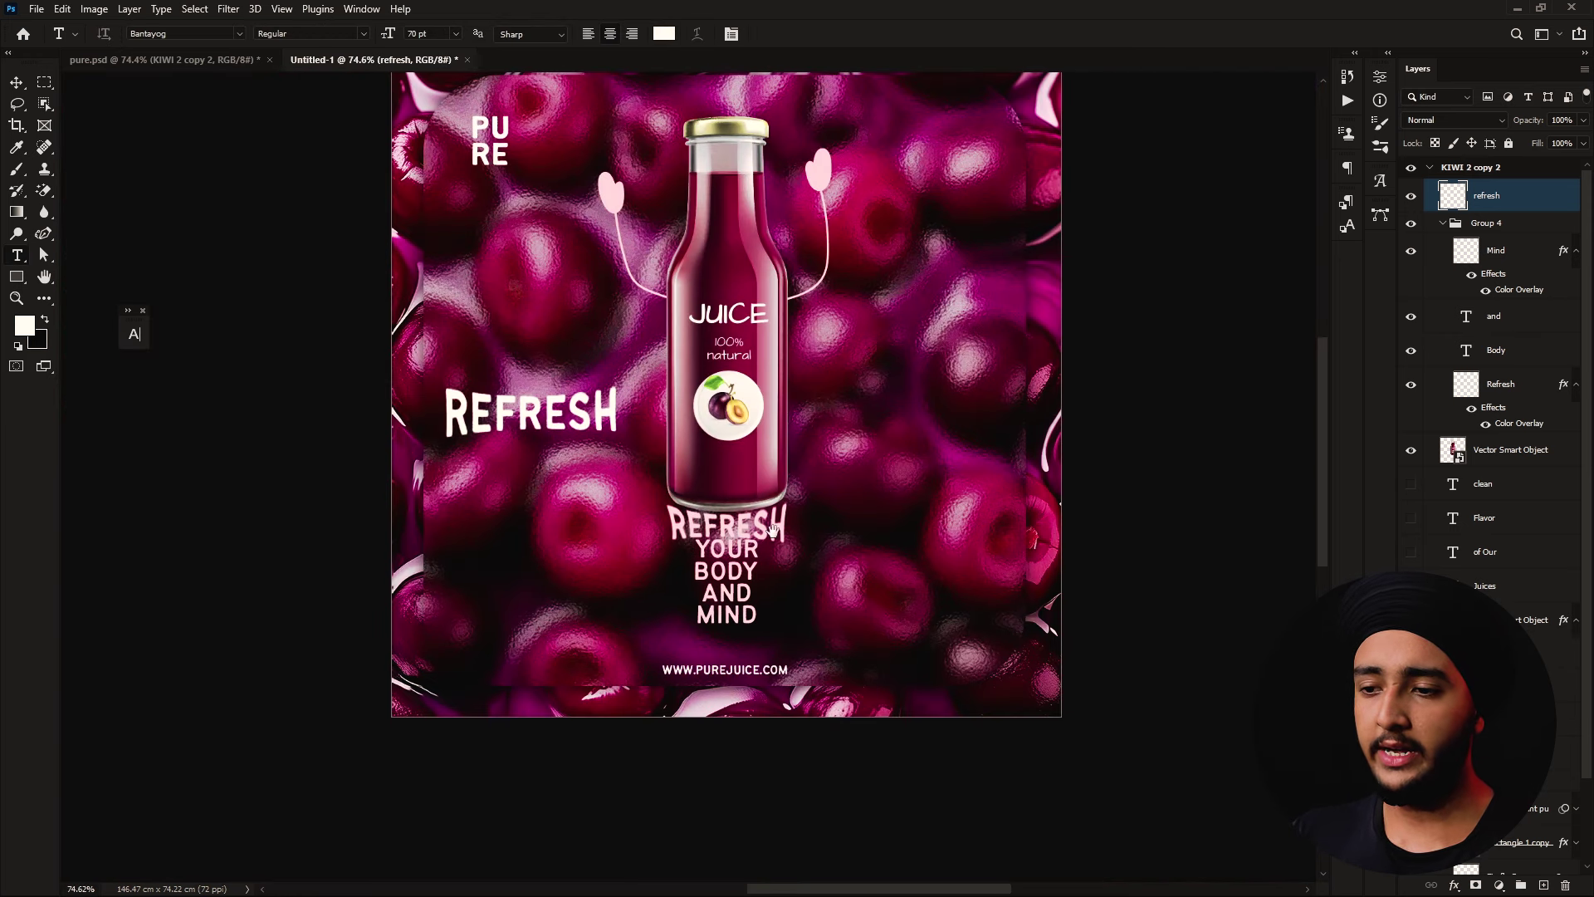
scroll(744, 516, up, 2)
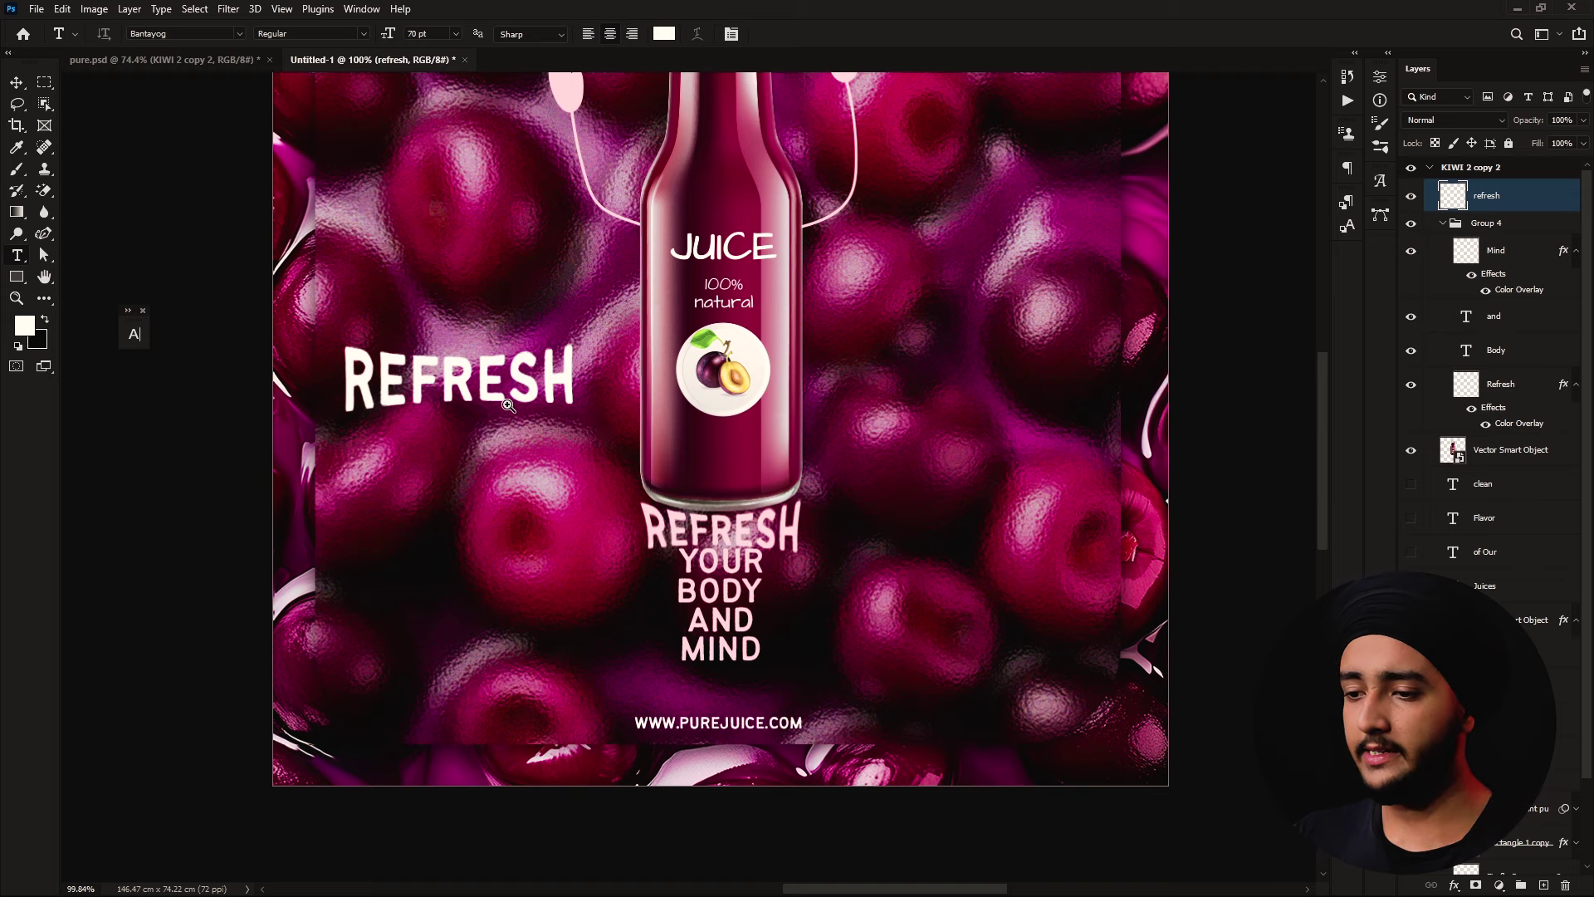
scroll(508, 404, down, 4)
scroll(473, 409, up, 1)
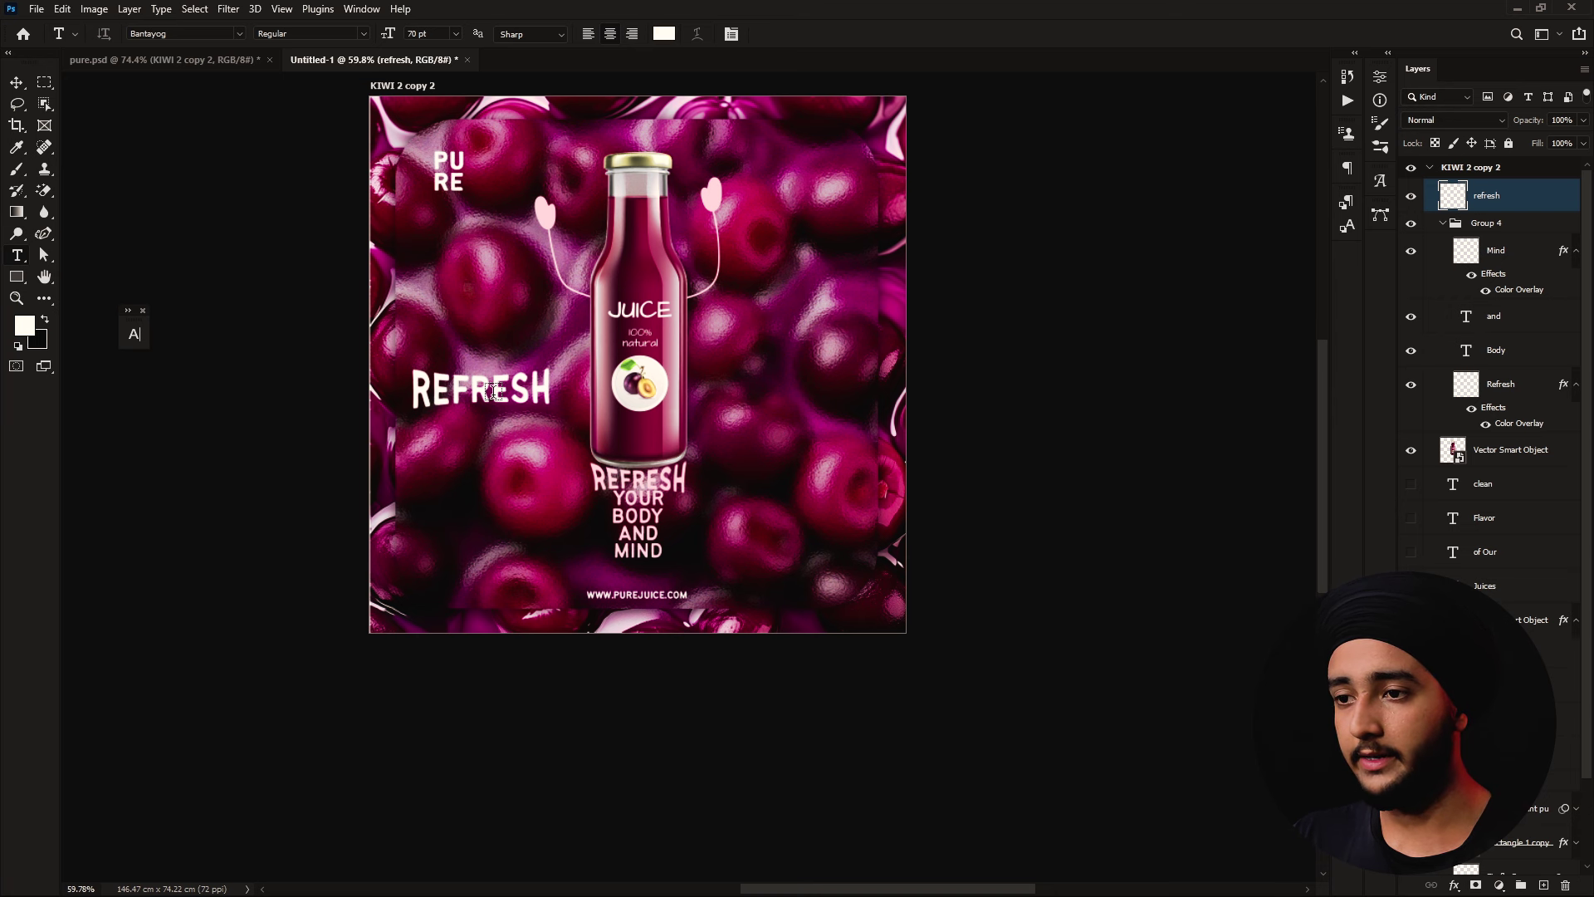
key(Escape)
key(v)
scroll(637, 531, up, 3)
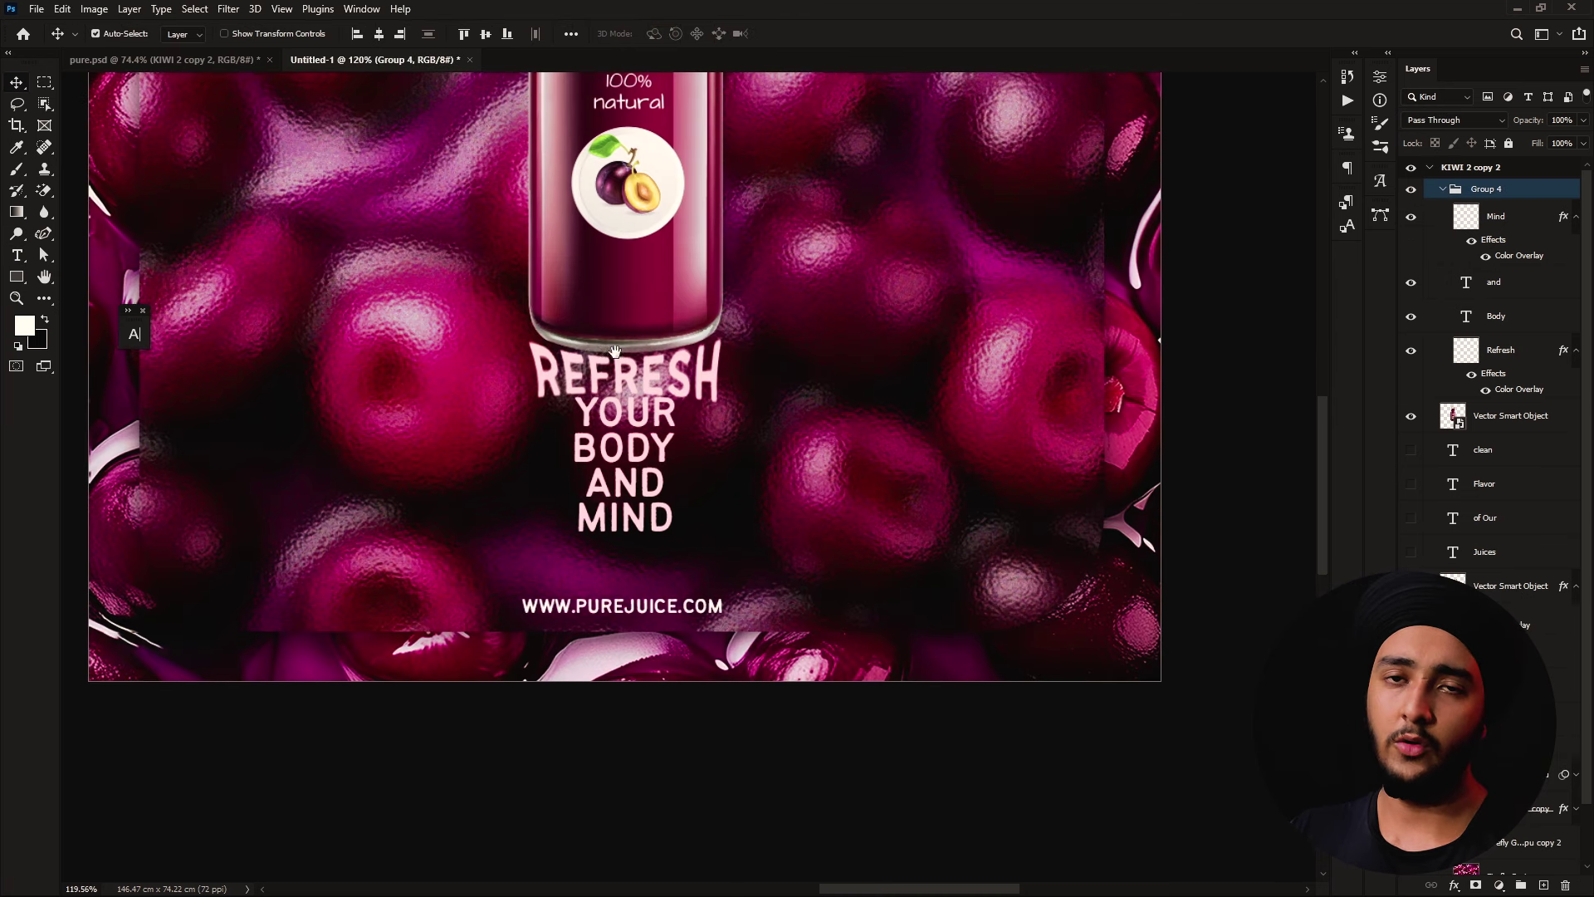
scroll(432, 98, up, 5)
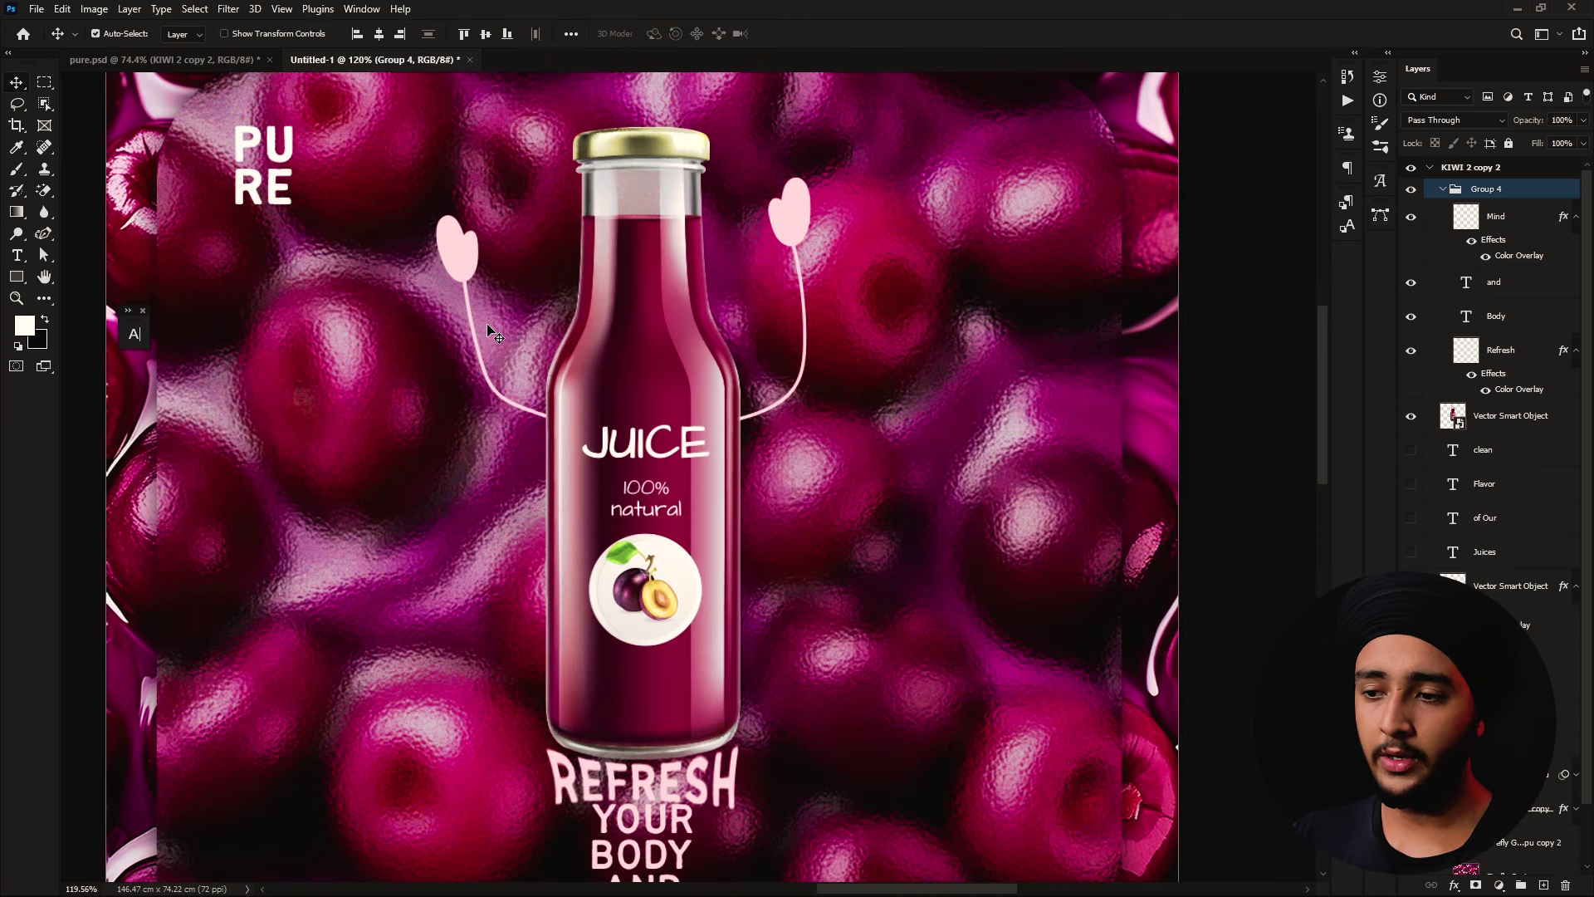
key(alt+Tab)
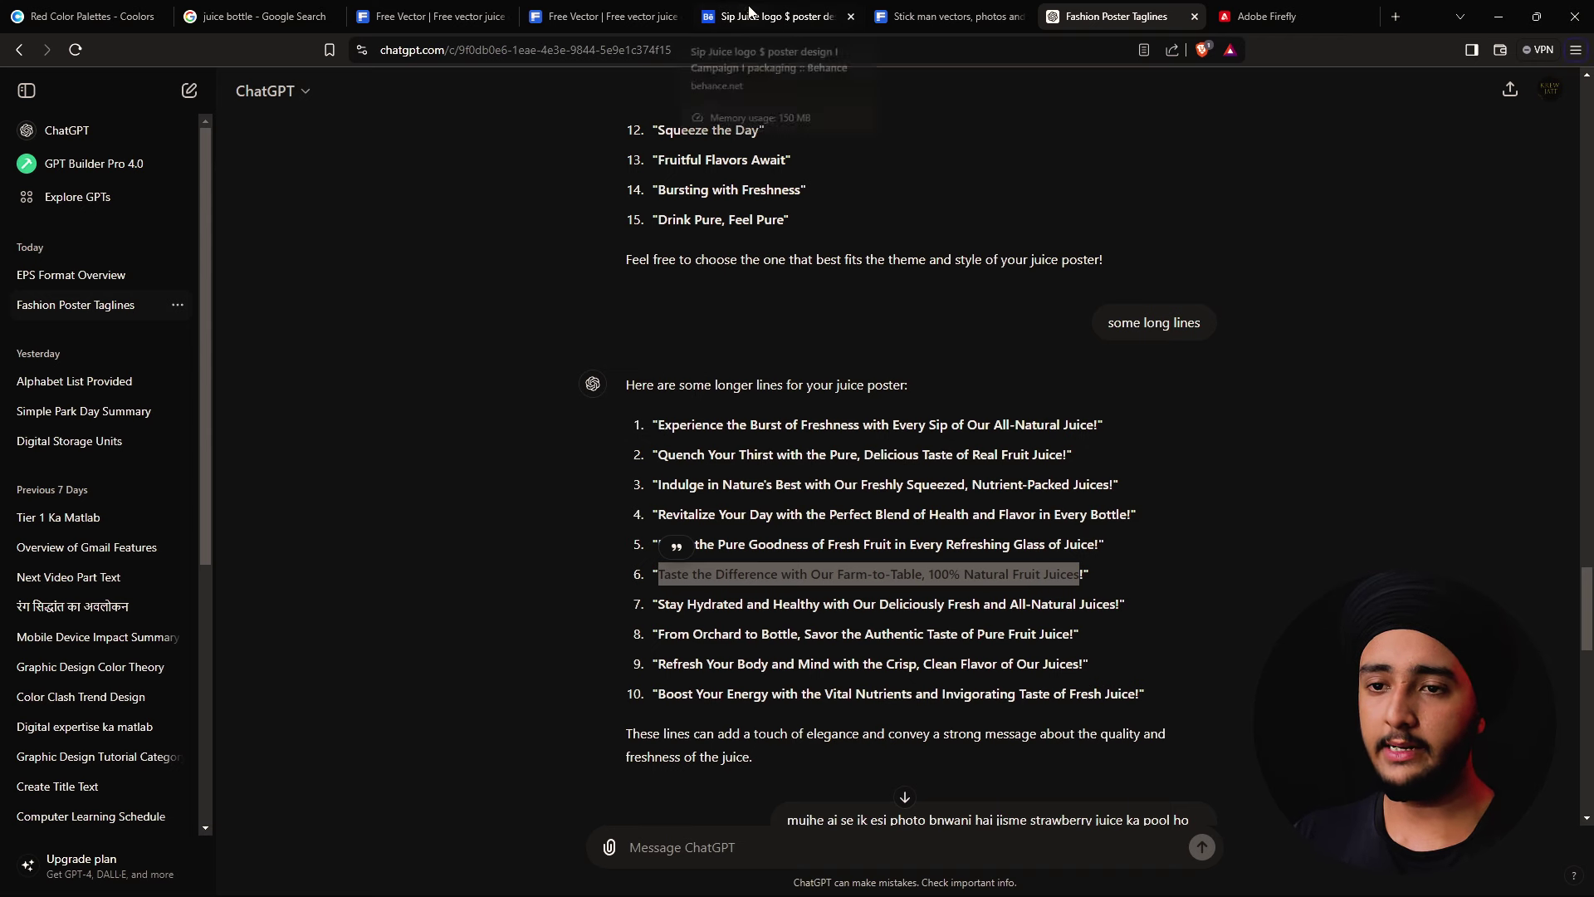
From the Freepik stick man results, open Hand drawn stickman collection's Free download file types
click(951, 17)
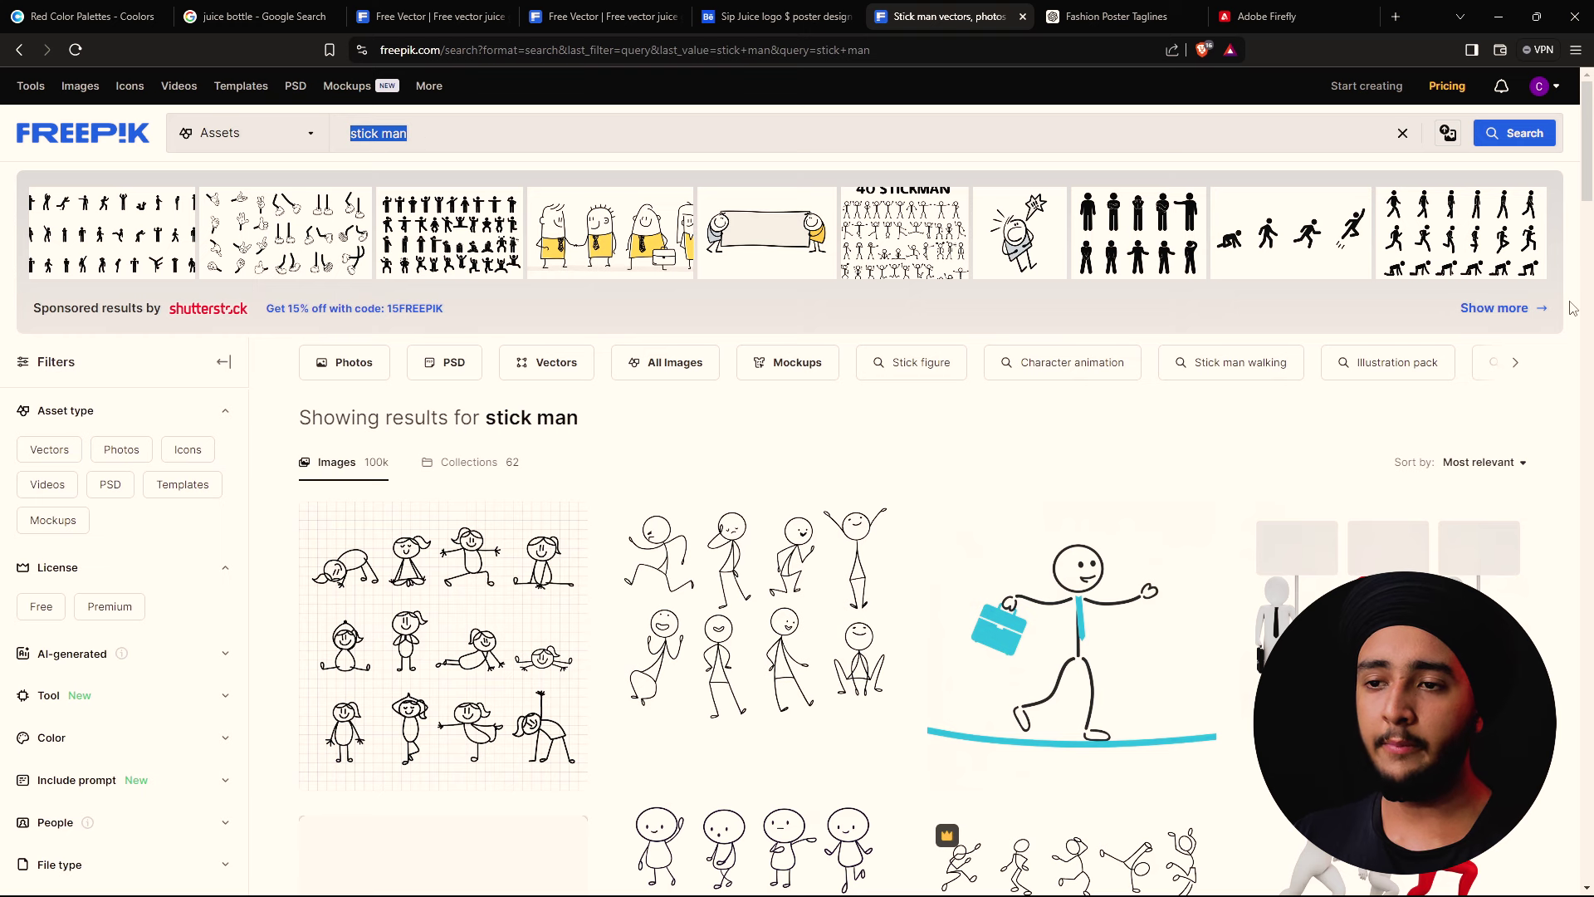
drag(1586, 187, 1587, 469)
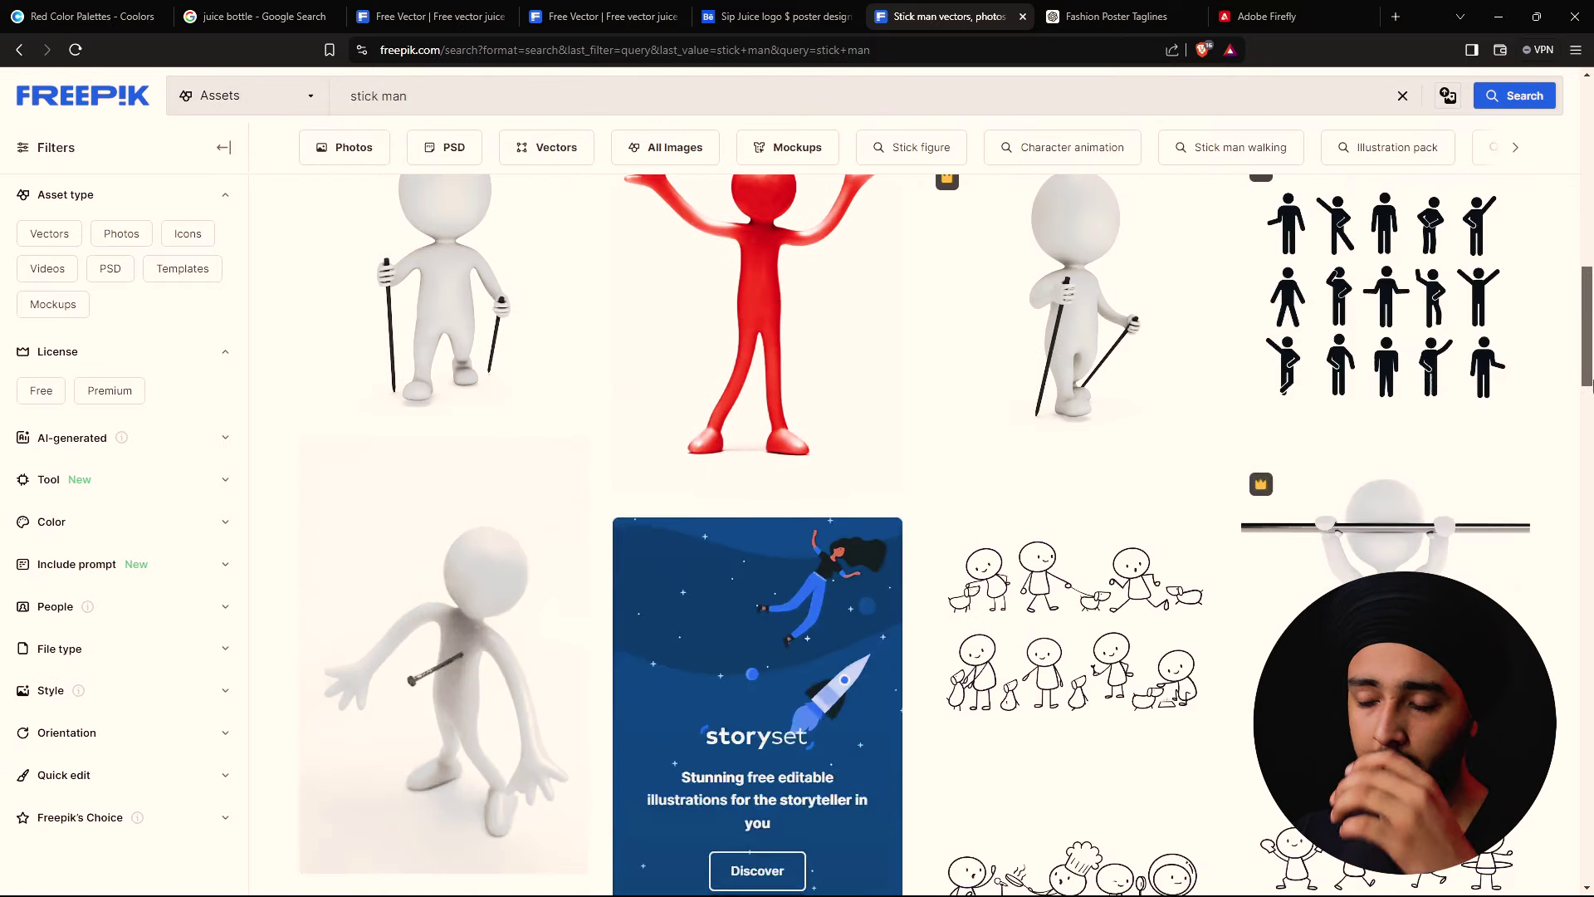
drag(1588, 469, 1587, 662)
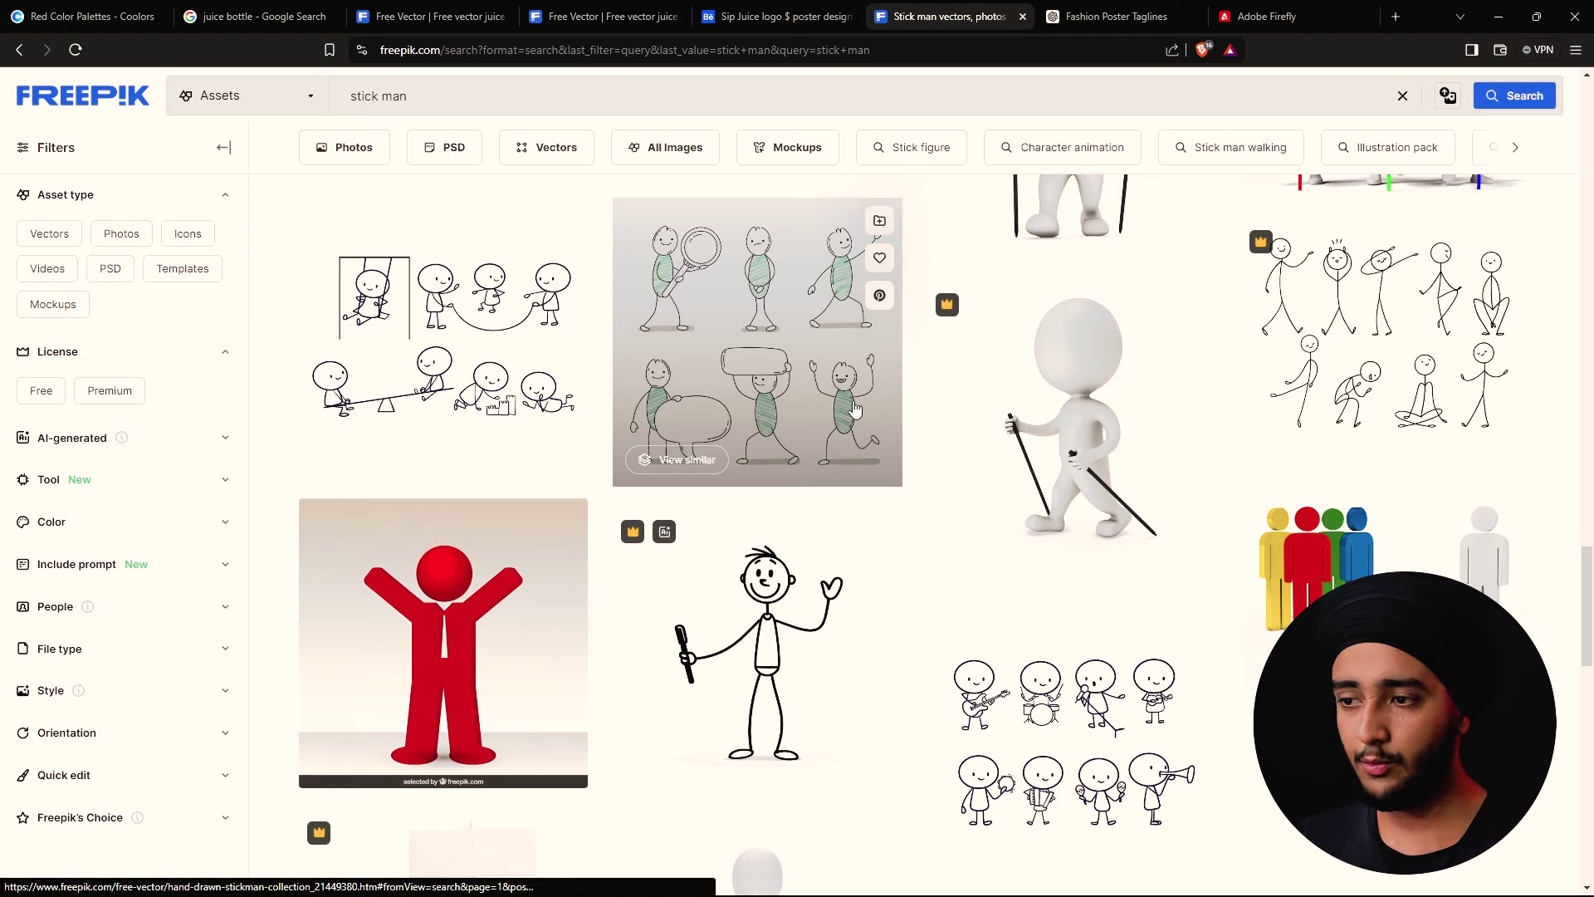
click(762, 330)
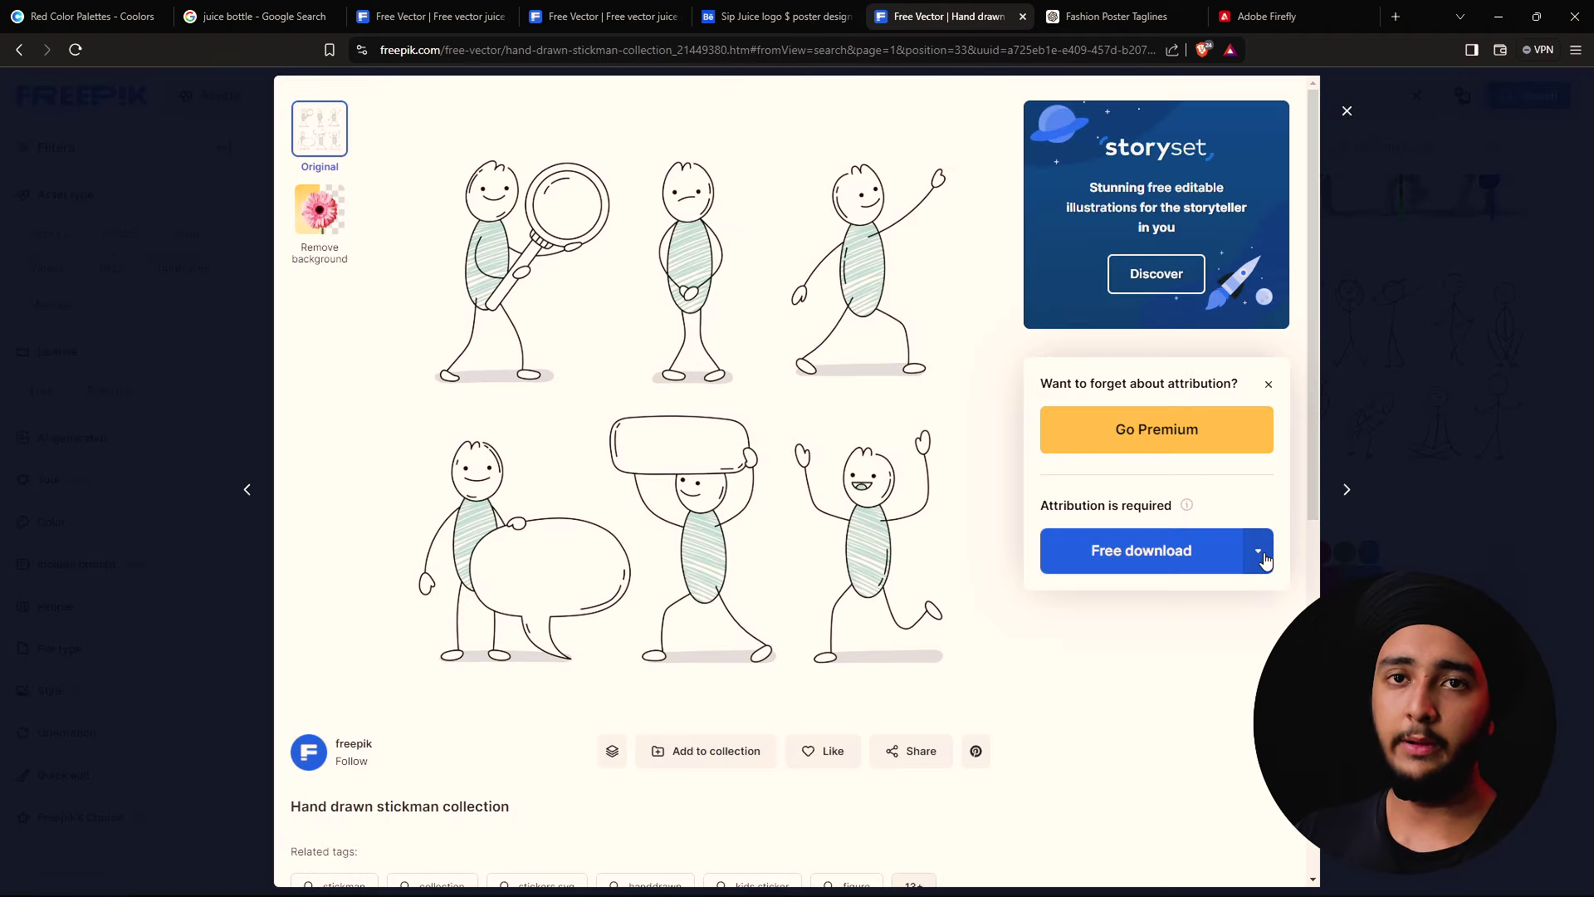
click(1263, 560)
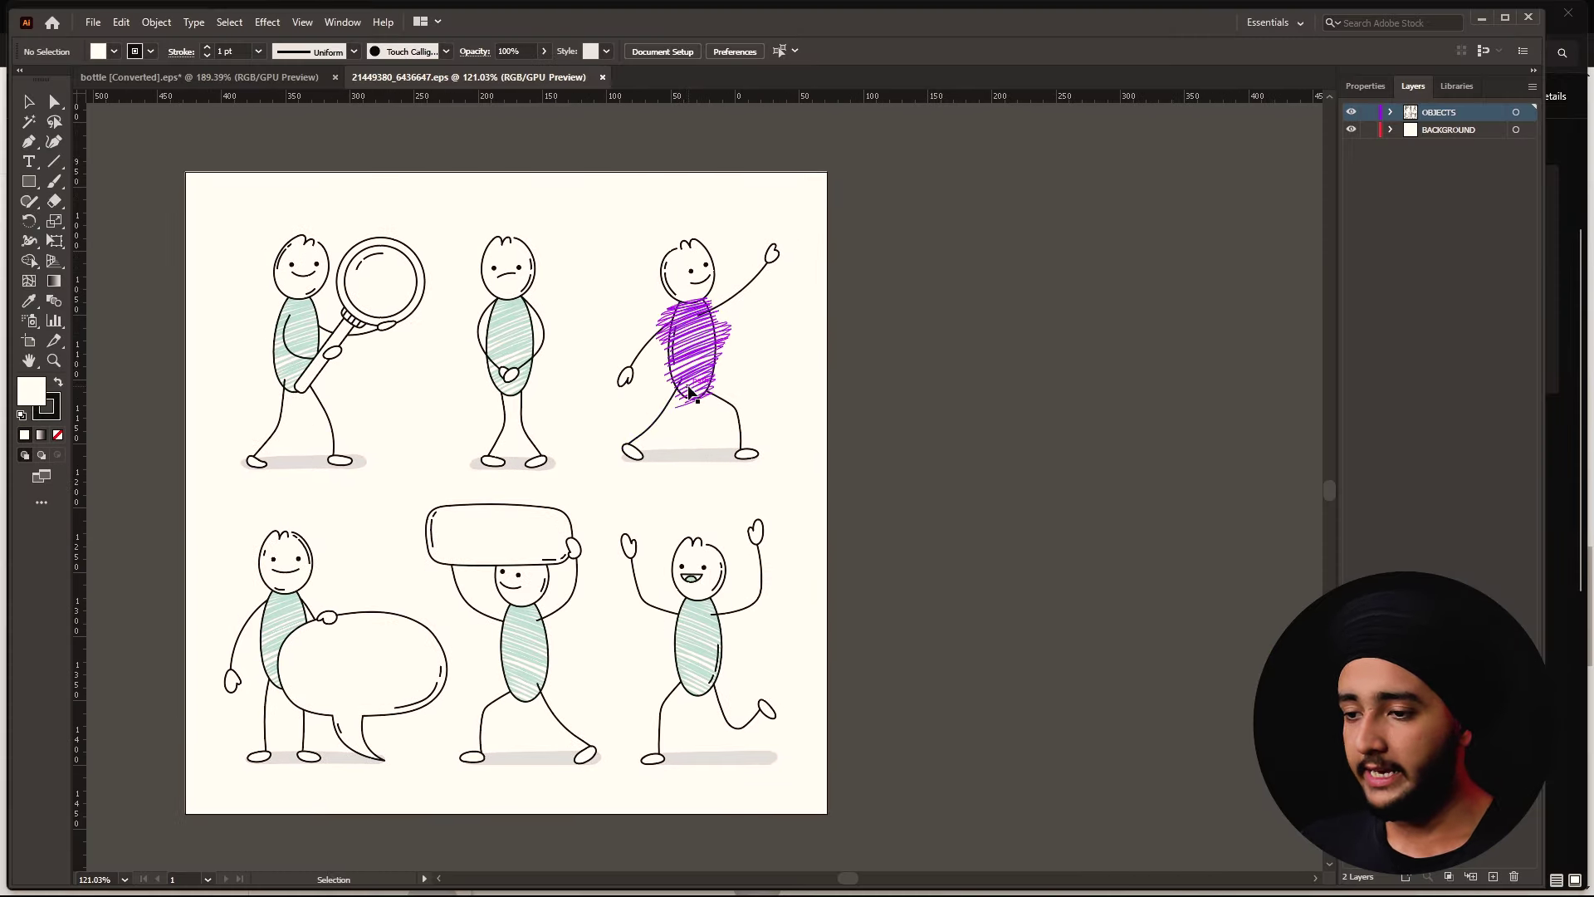
Move the bottom-right raised-arms stick figure onto a new Layer 3
click(712, 523)
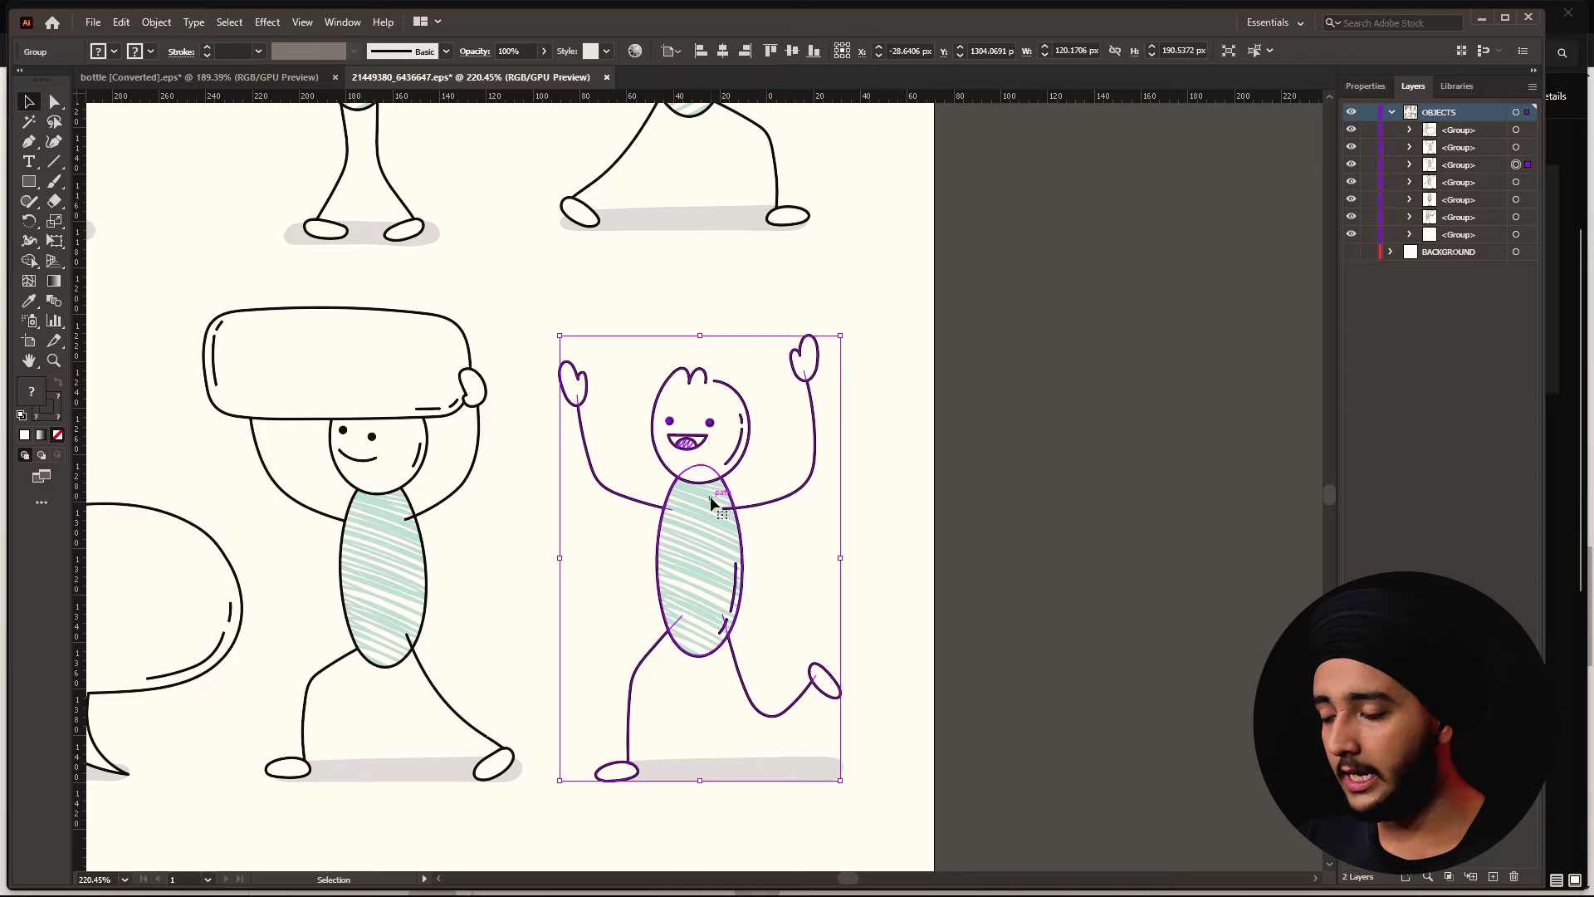
click(1493, 877)
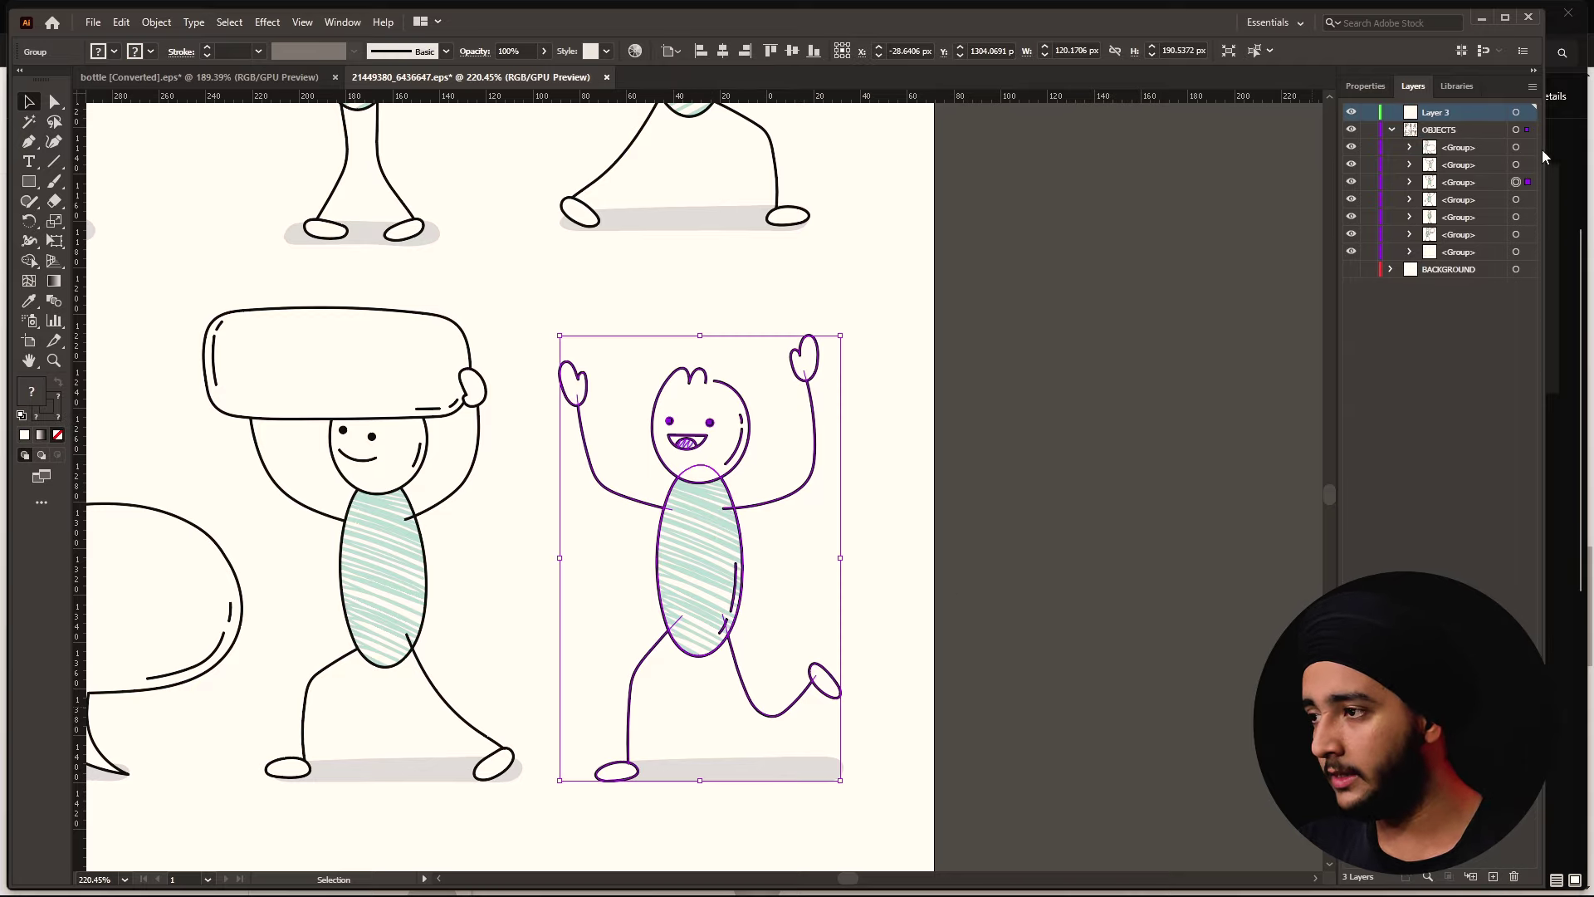
click(1506, 18)
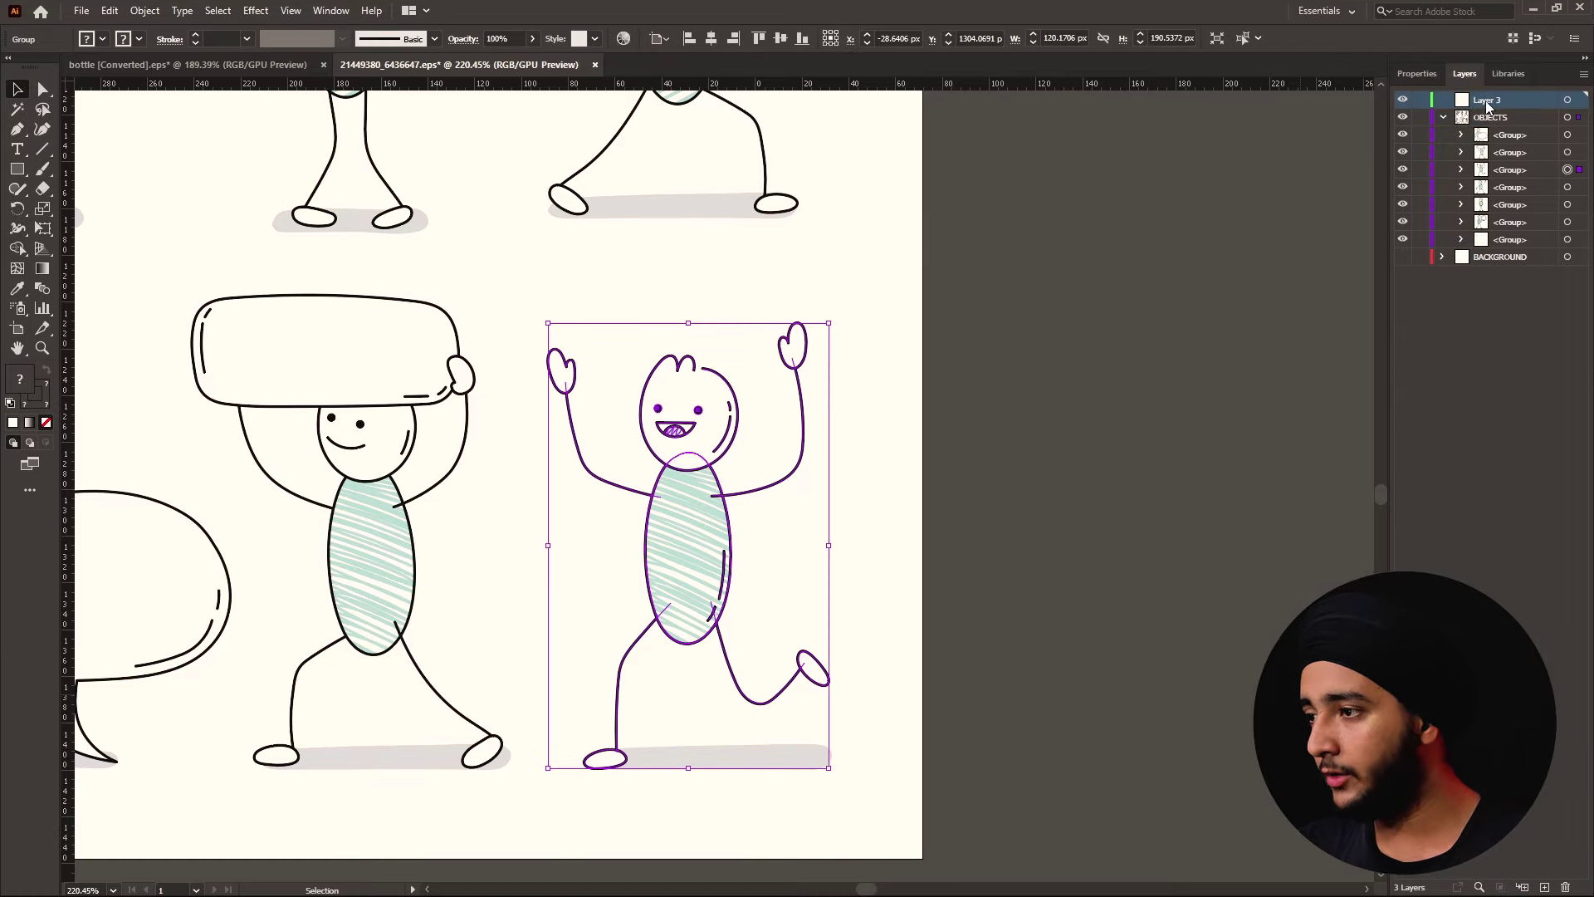
click(1491, 100)
drag(1579, 169, 1578, 100)
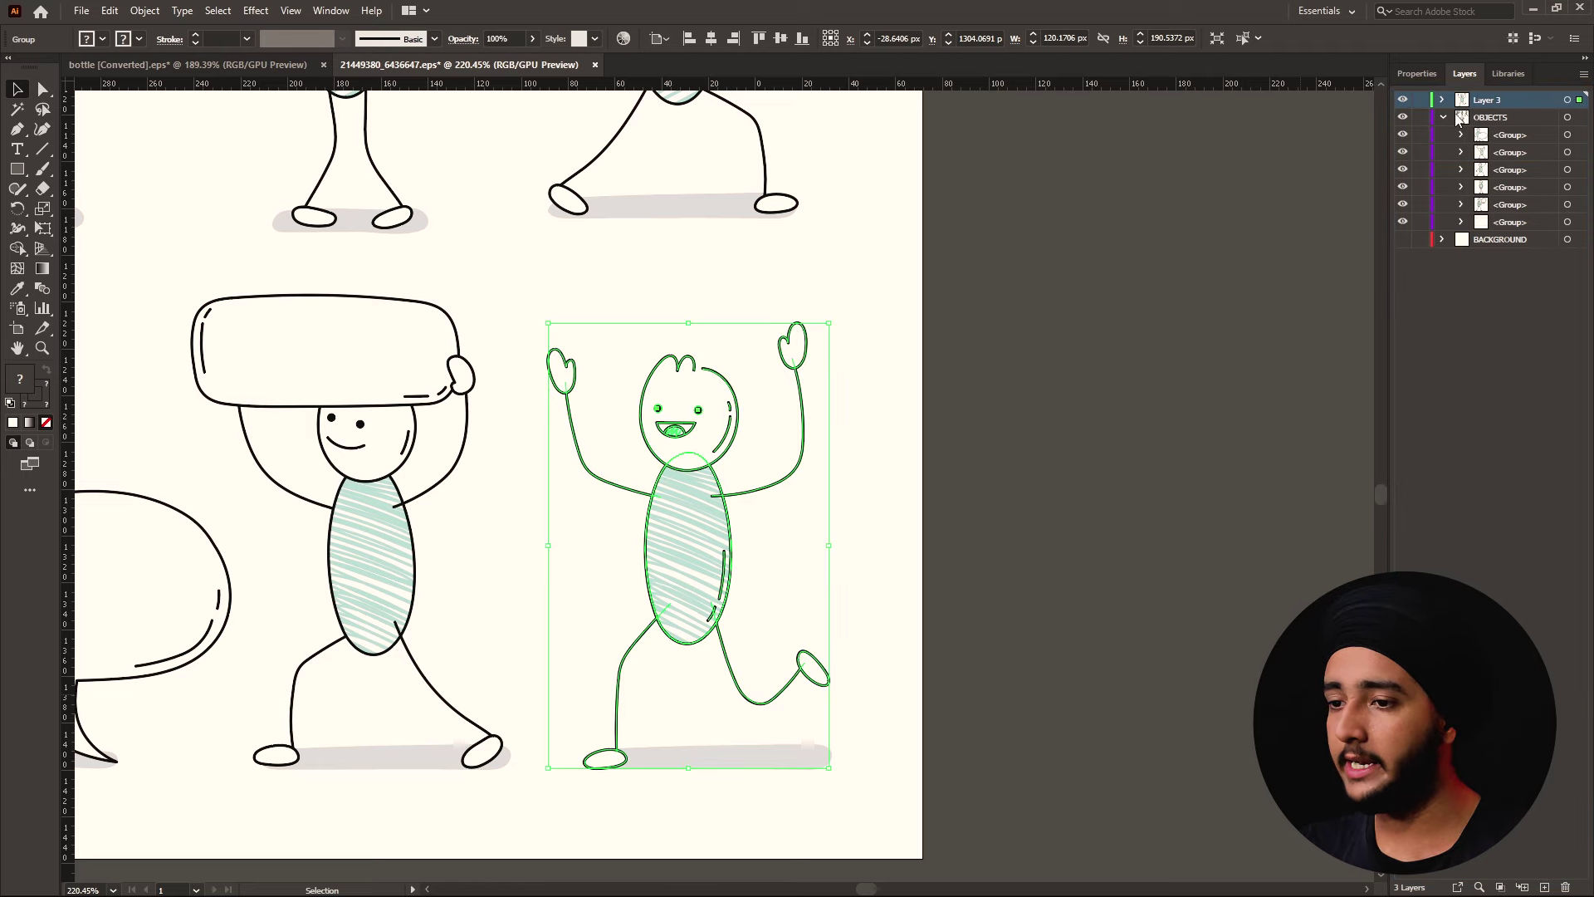
alt+click(1403, 99)
scroll(675, 305, up, 1)
scroll(675, 305, down, 1)
Ungroup the figure, delete its head, body and legs, and drag the arms out
click(680, 390)
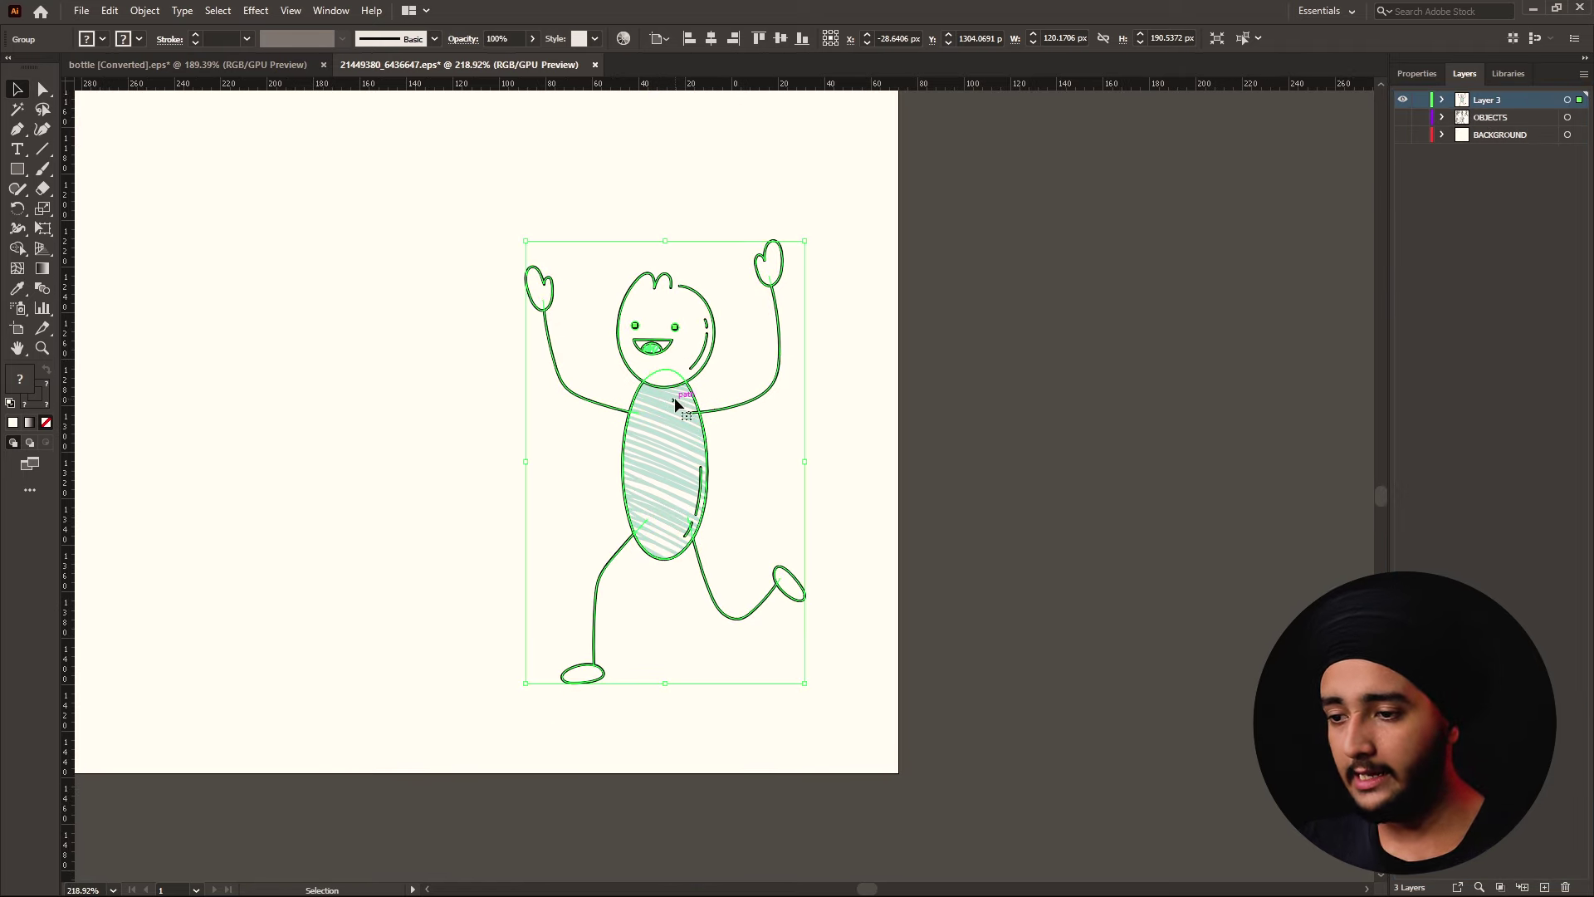
right_click(675, 404)
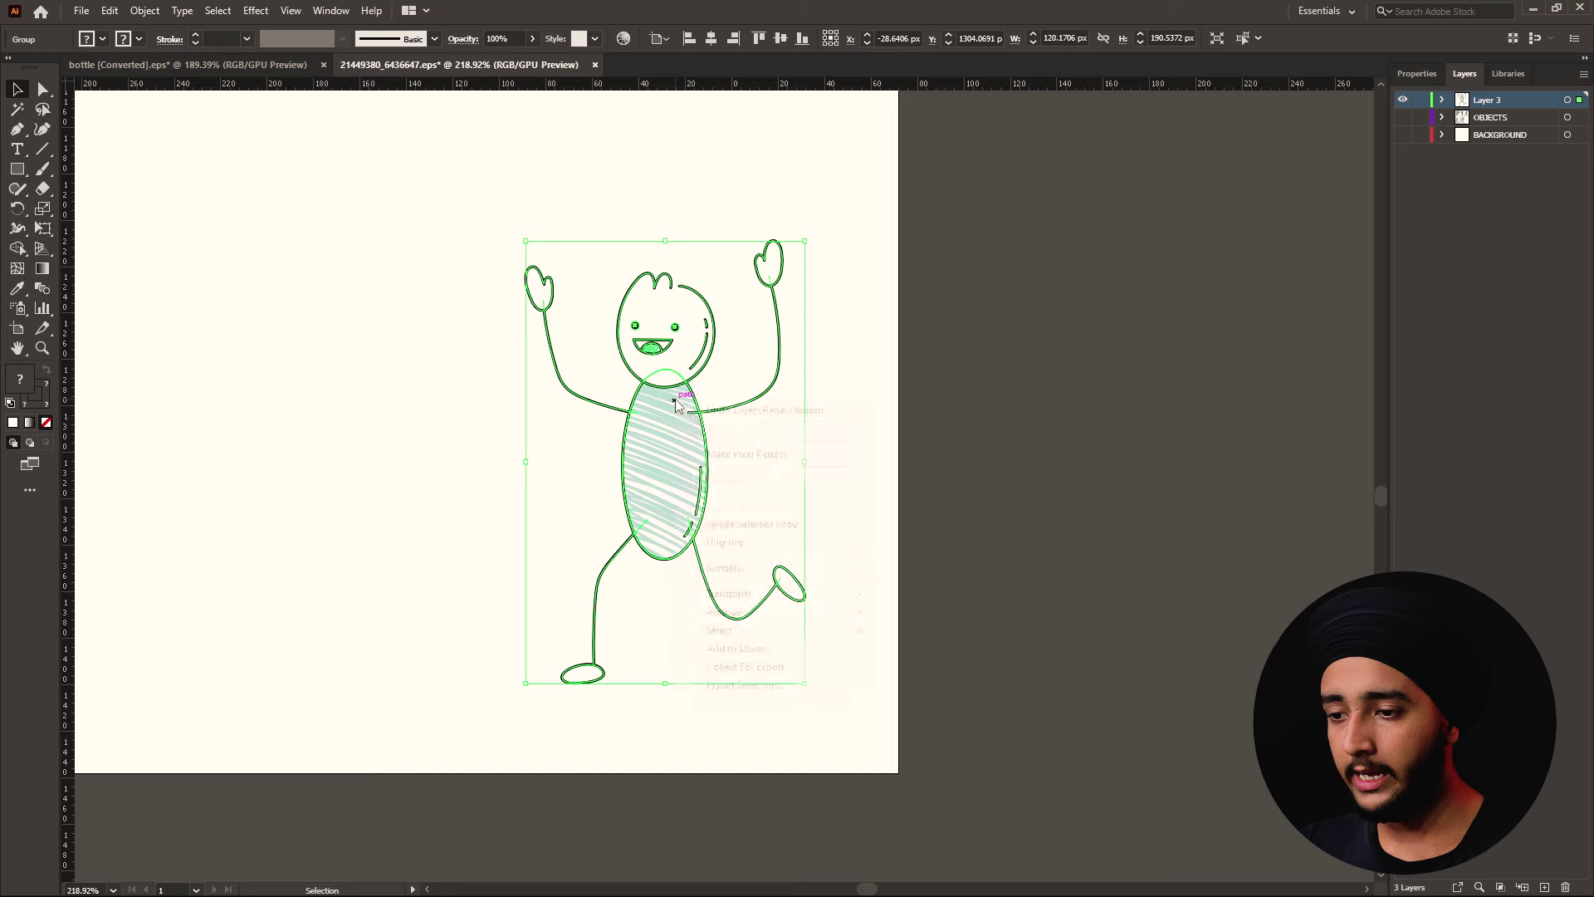
click(756, 543)
click(740, 233)
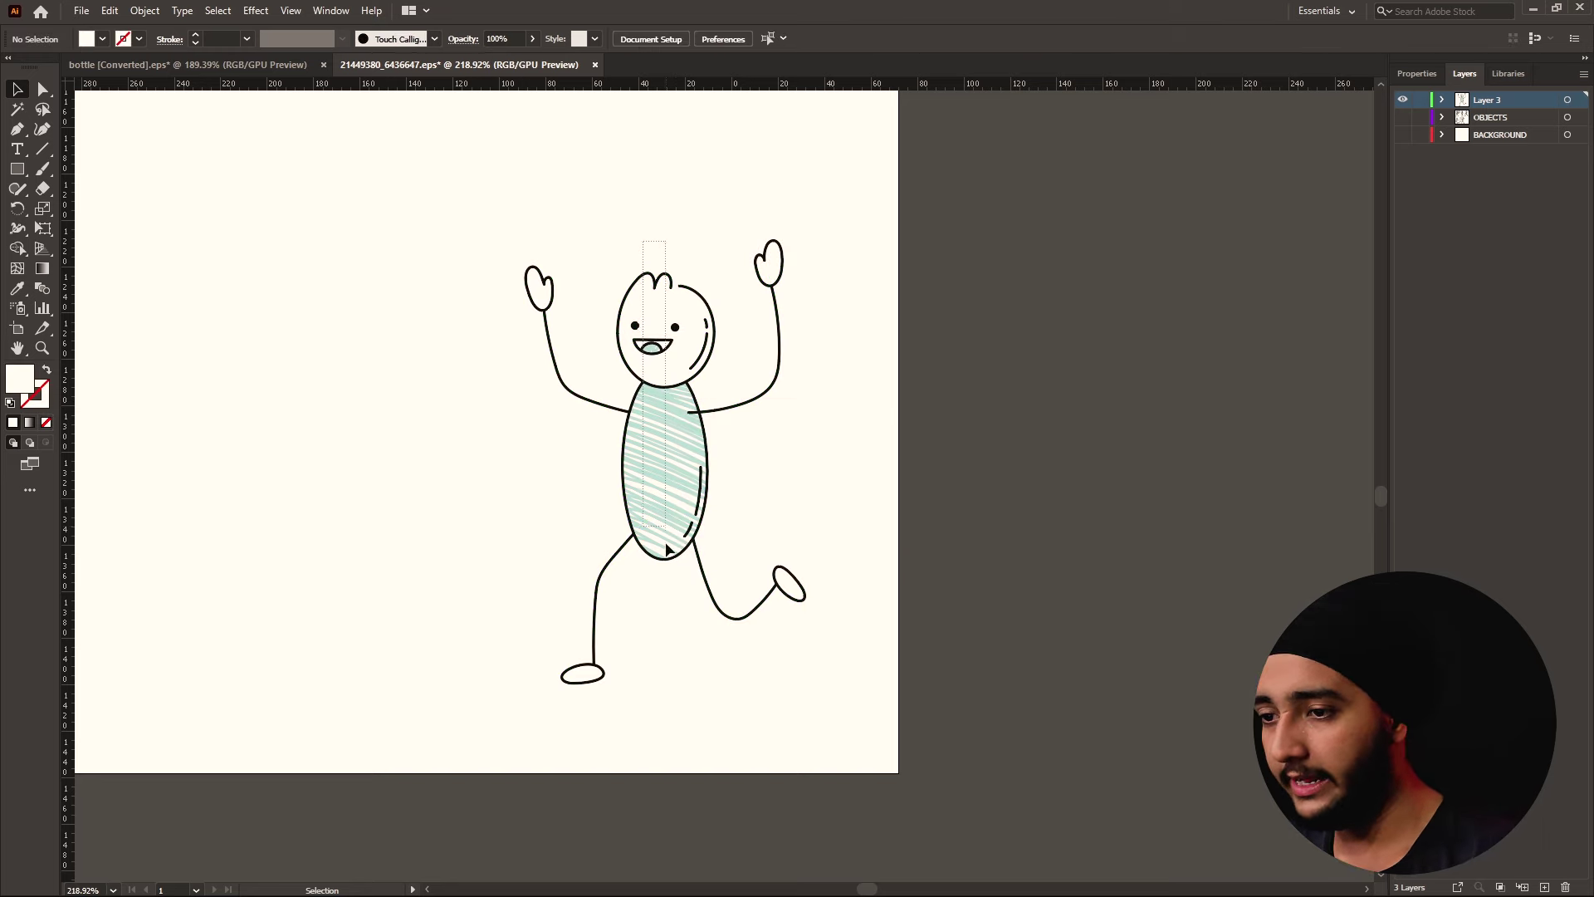
click(669, 625)
key(Delete)
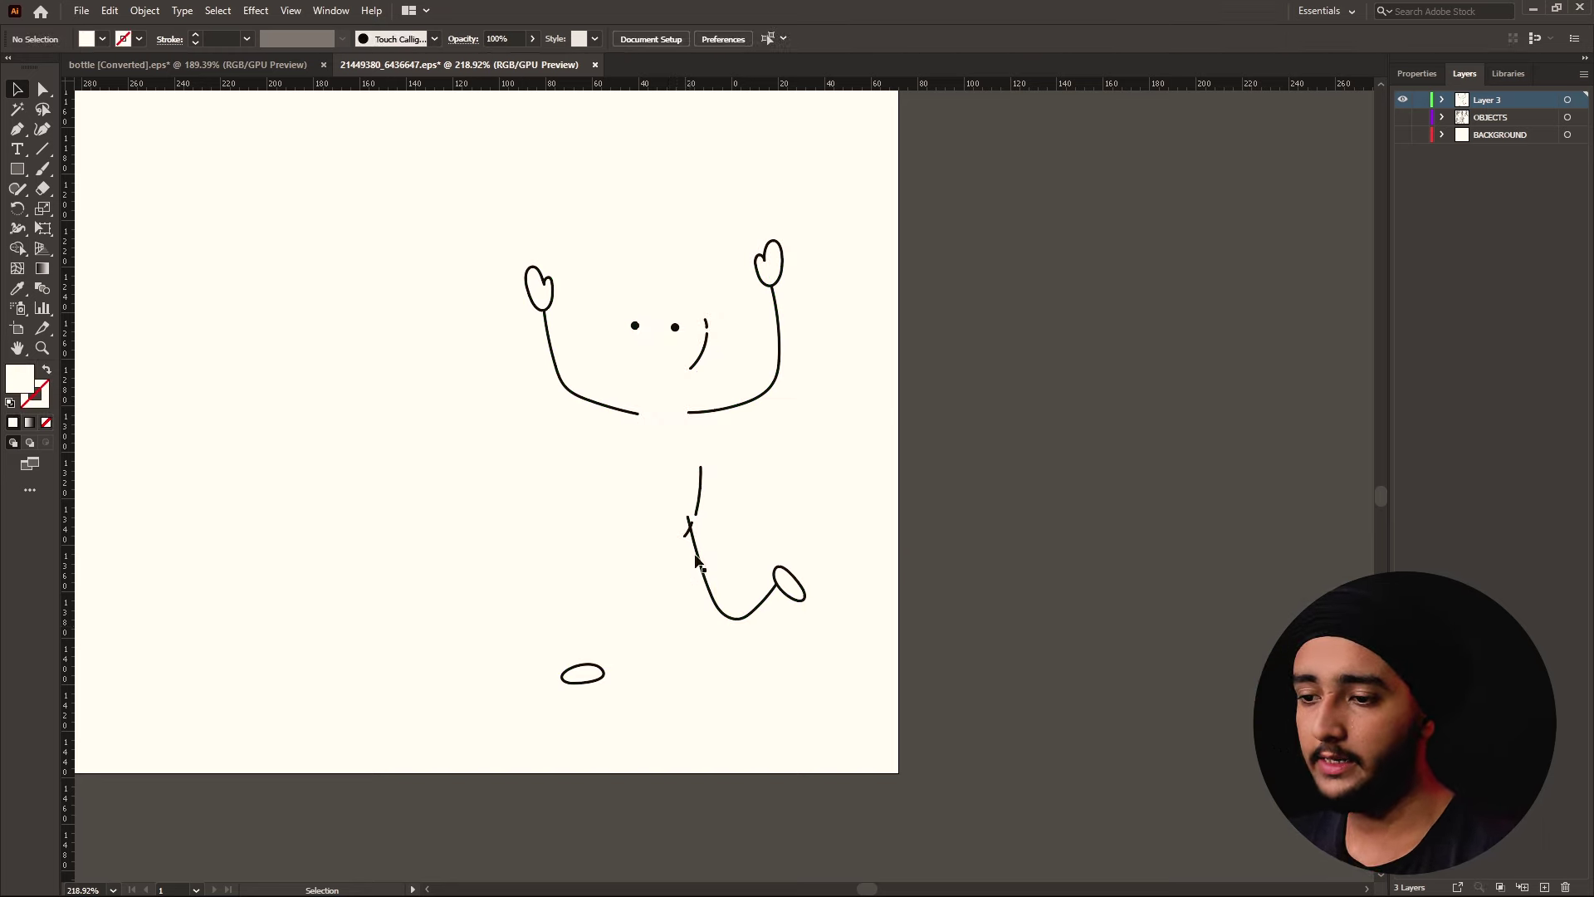
key(Delete)
click(729, 394)
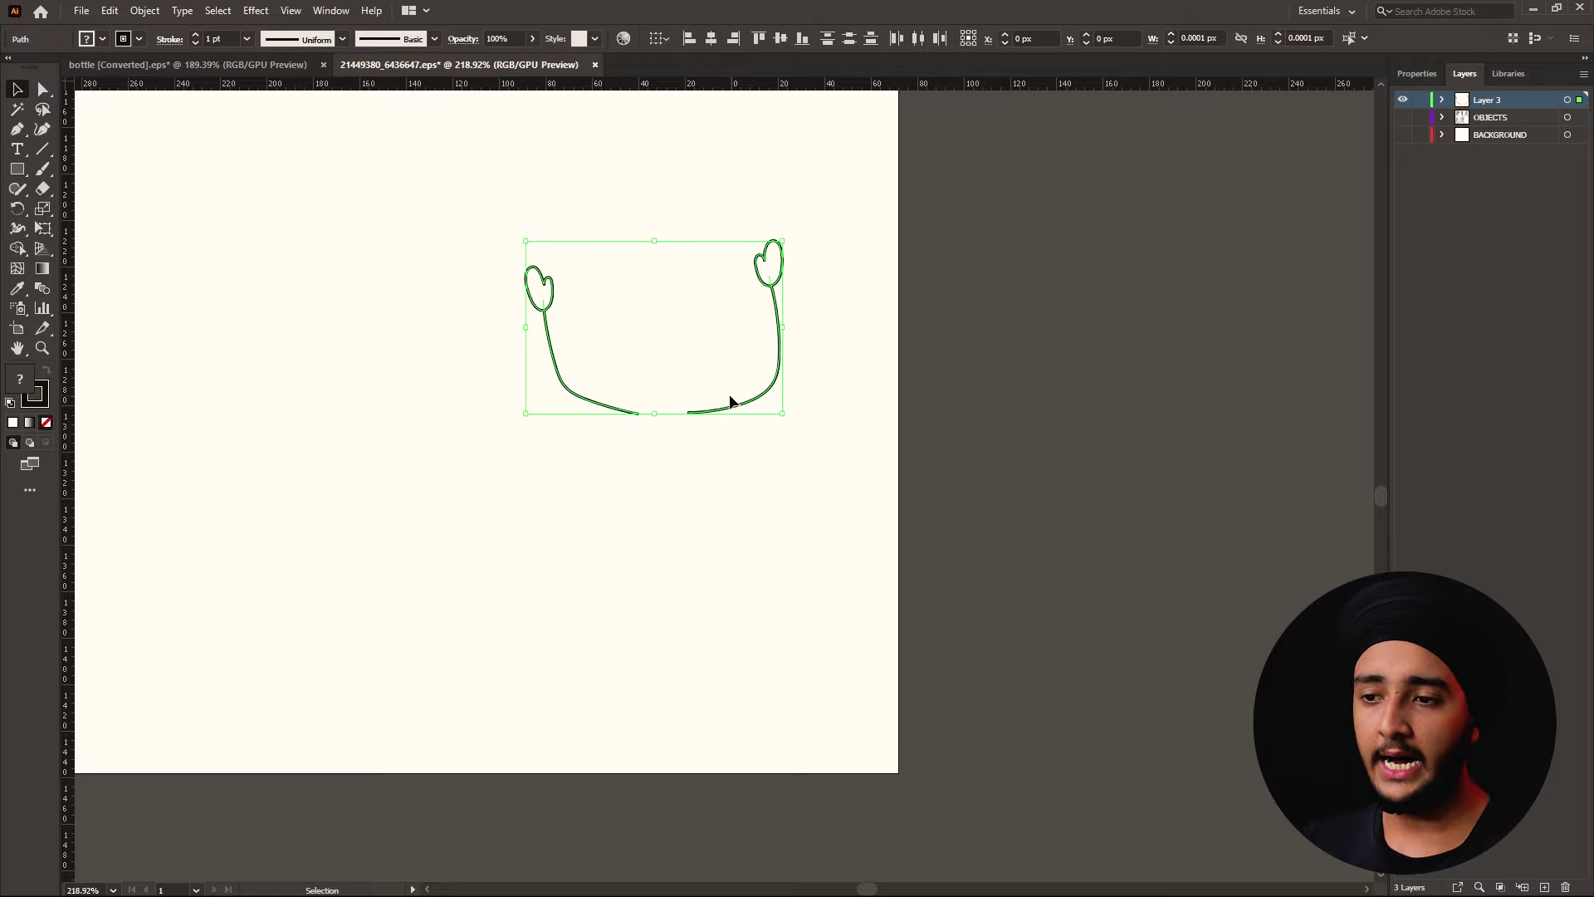
mouse_move(731, 412)
mouse_down()
mouse_move(899, 885)
mouse_move(640, 369)
mouse_move(629, 237)
mouse_up()
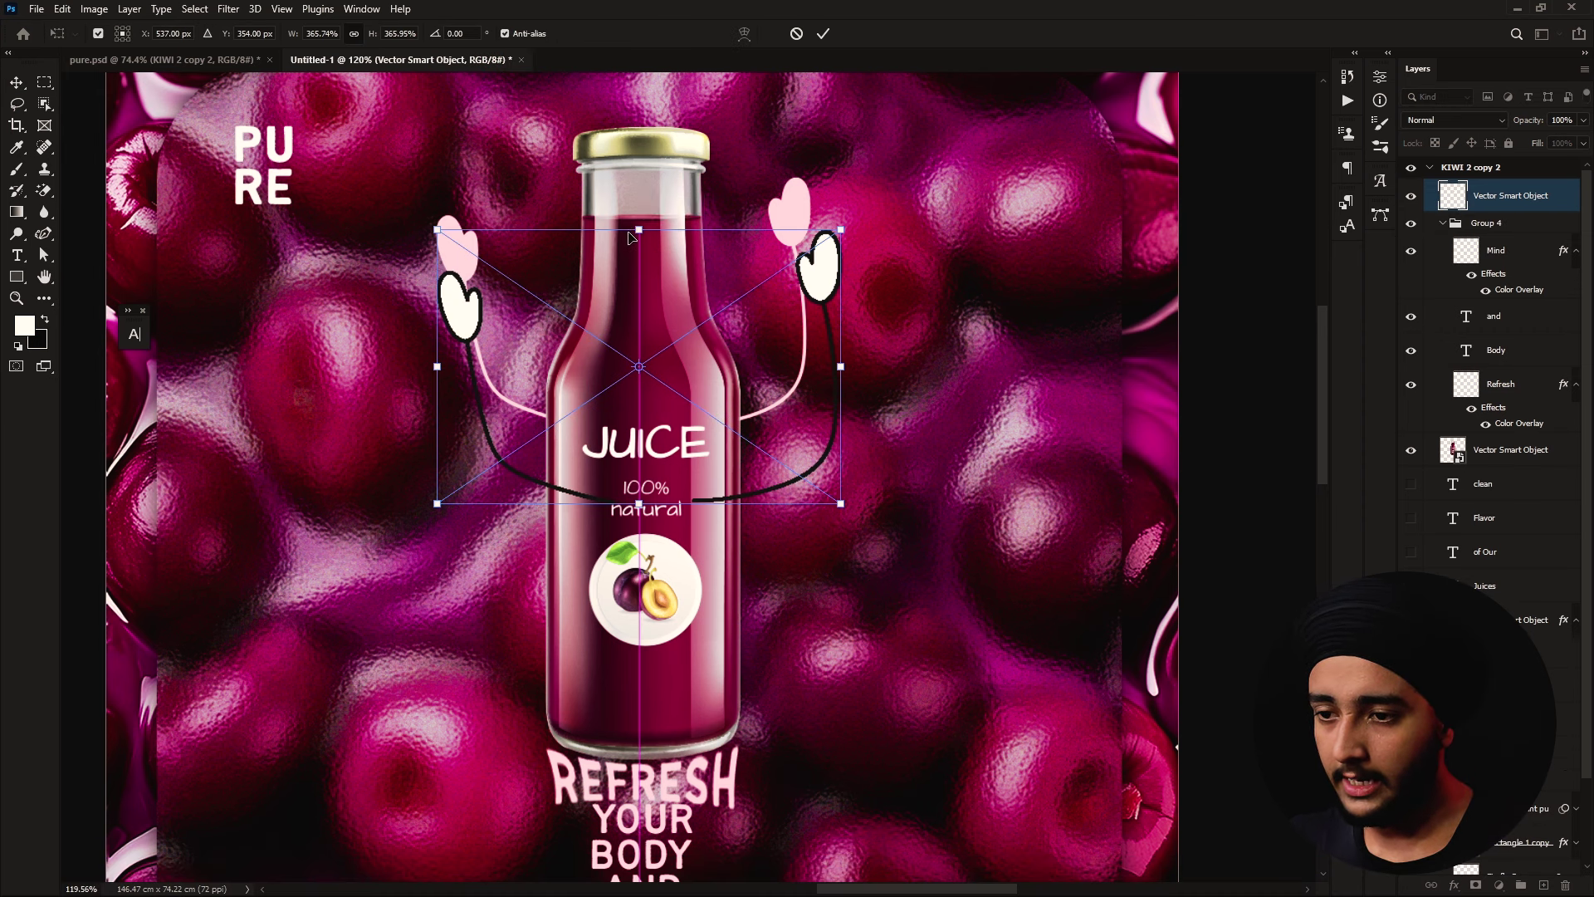
Commit the arms' size and placement around the plum bottle and open their Layer Style
click(819, 36)
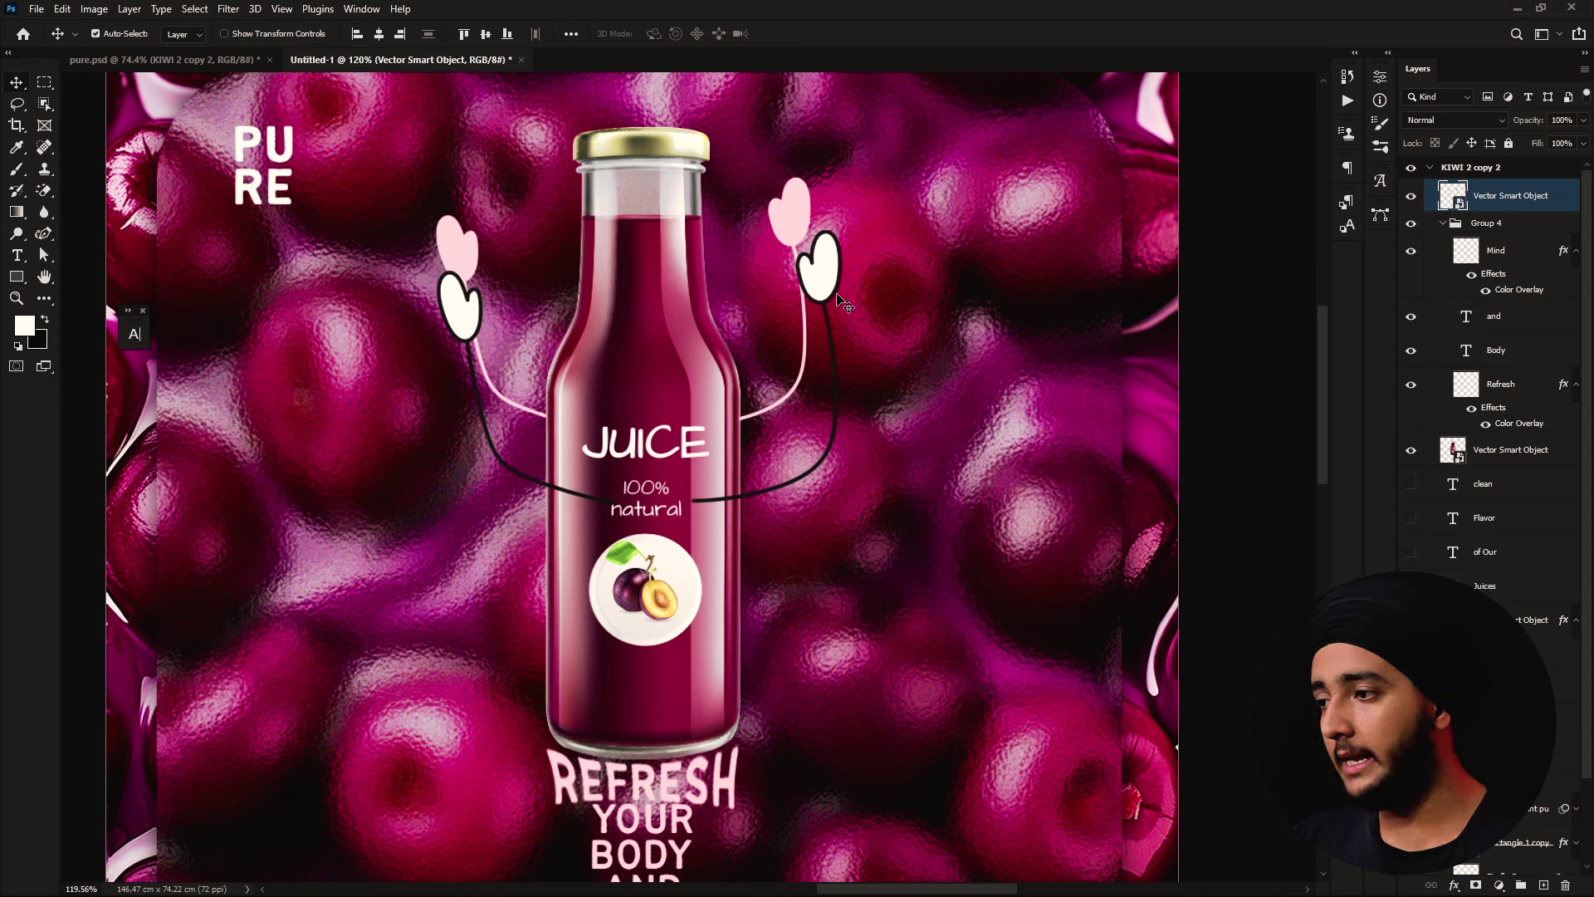
right_click(1531, 206)
key(Escape)
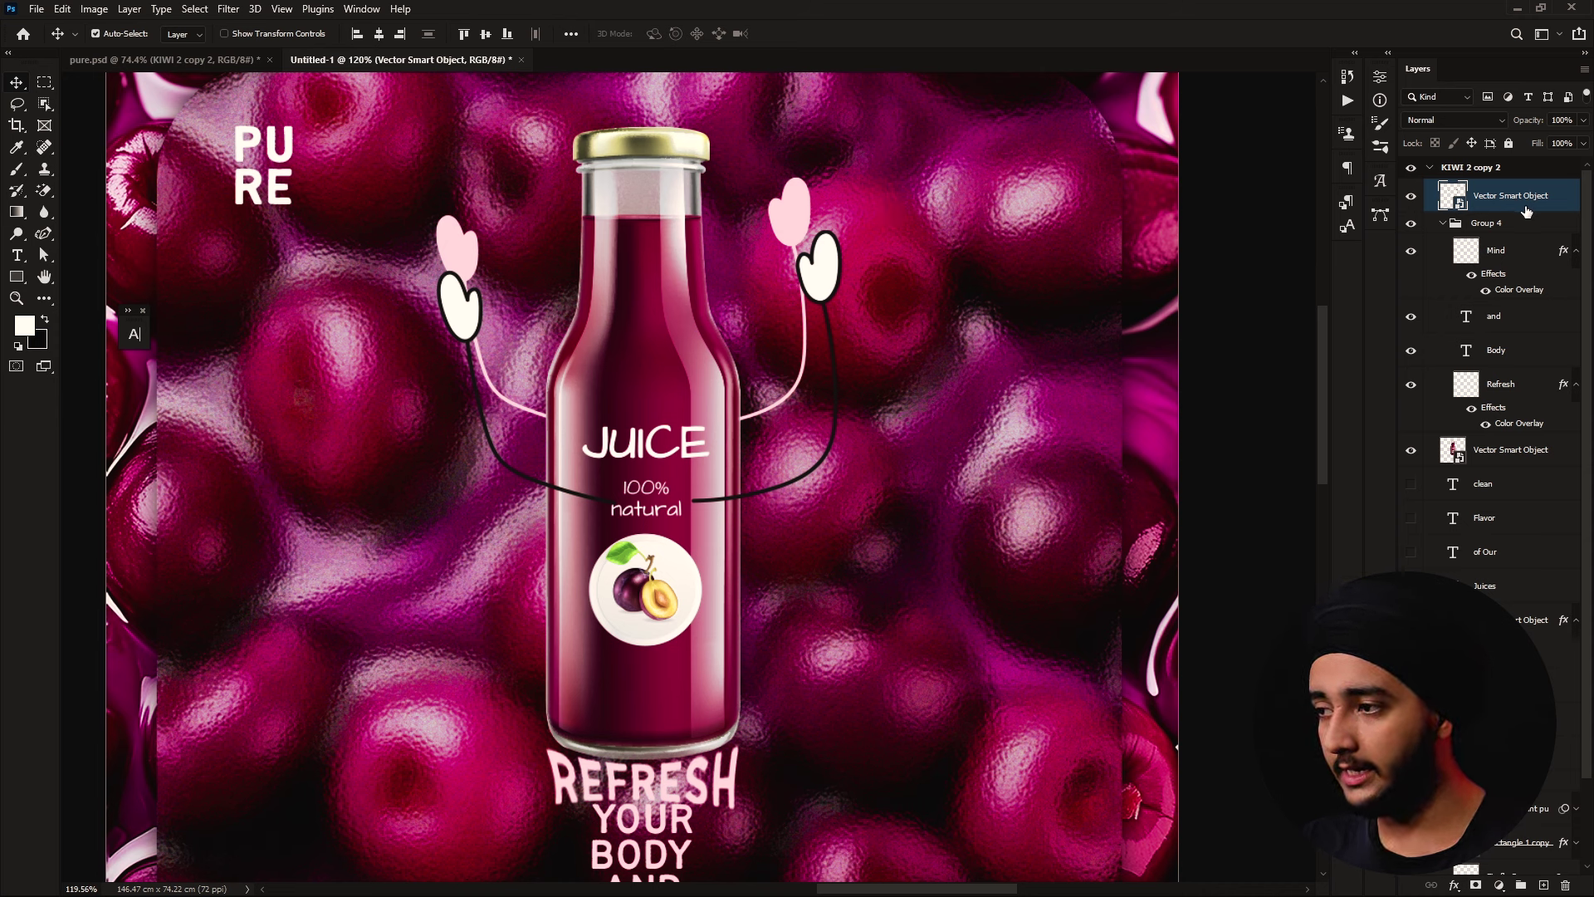
double_click(1526, 212)
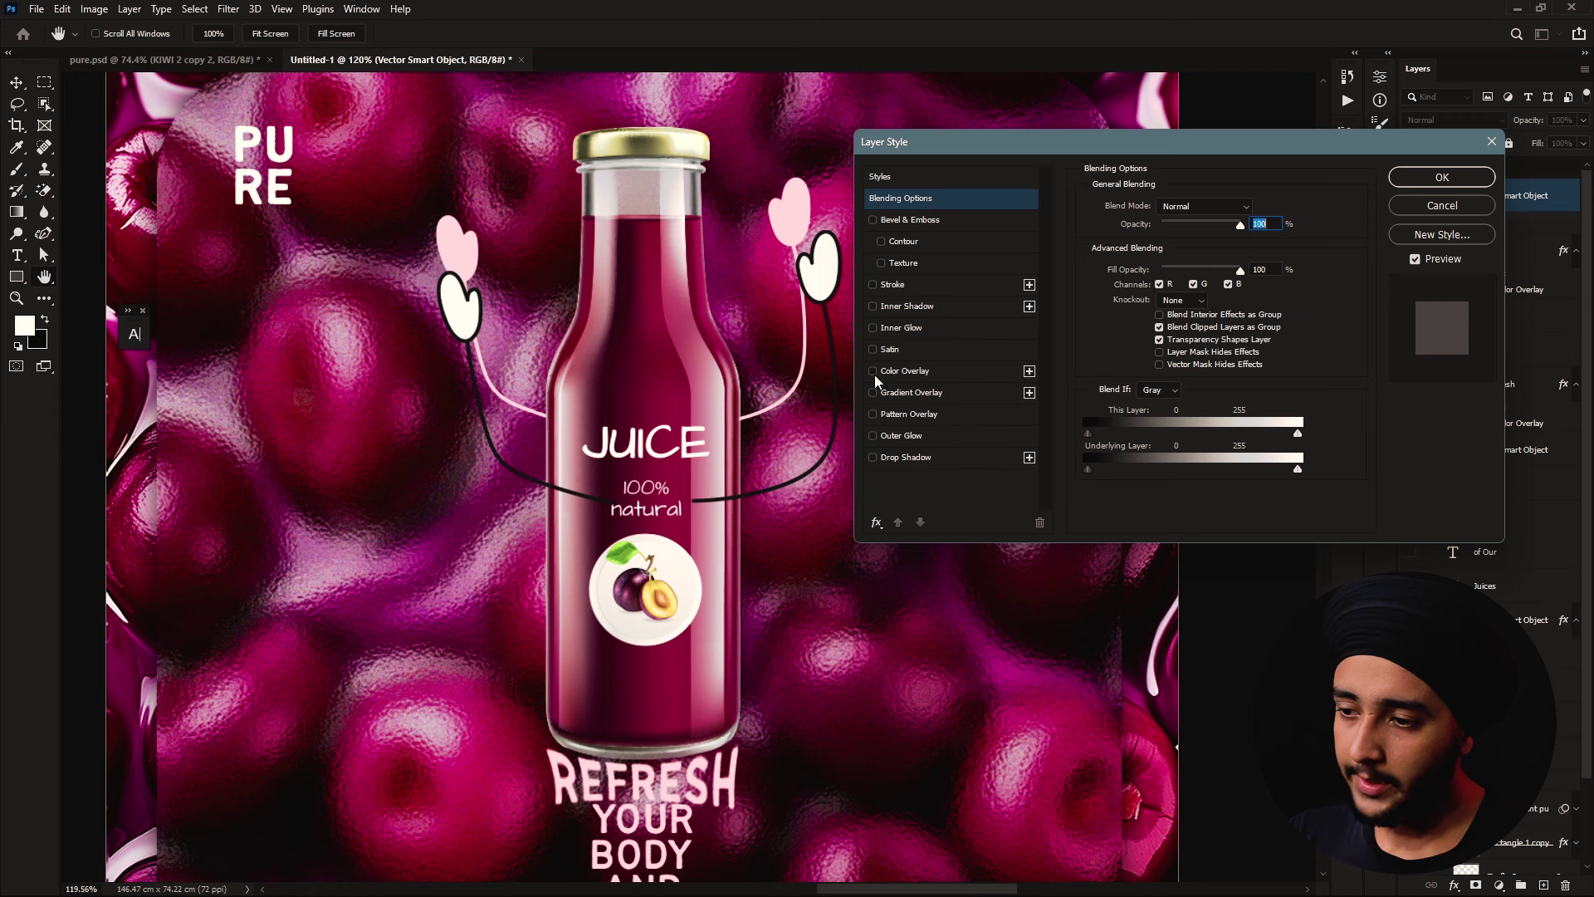
Give the arms a pale pink #ffd3e1 Color Overlay and nudge them into place
click(927, 371)
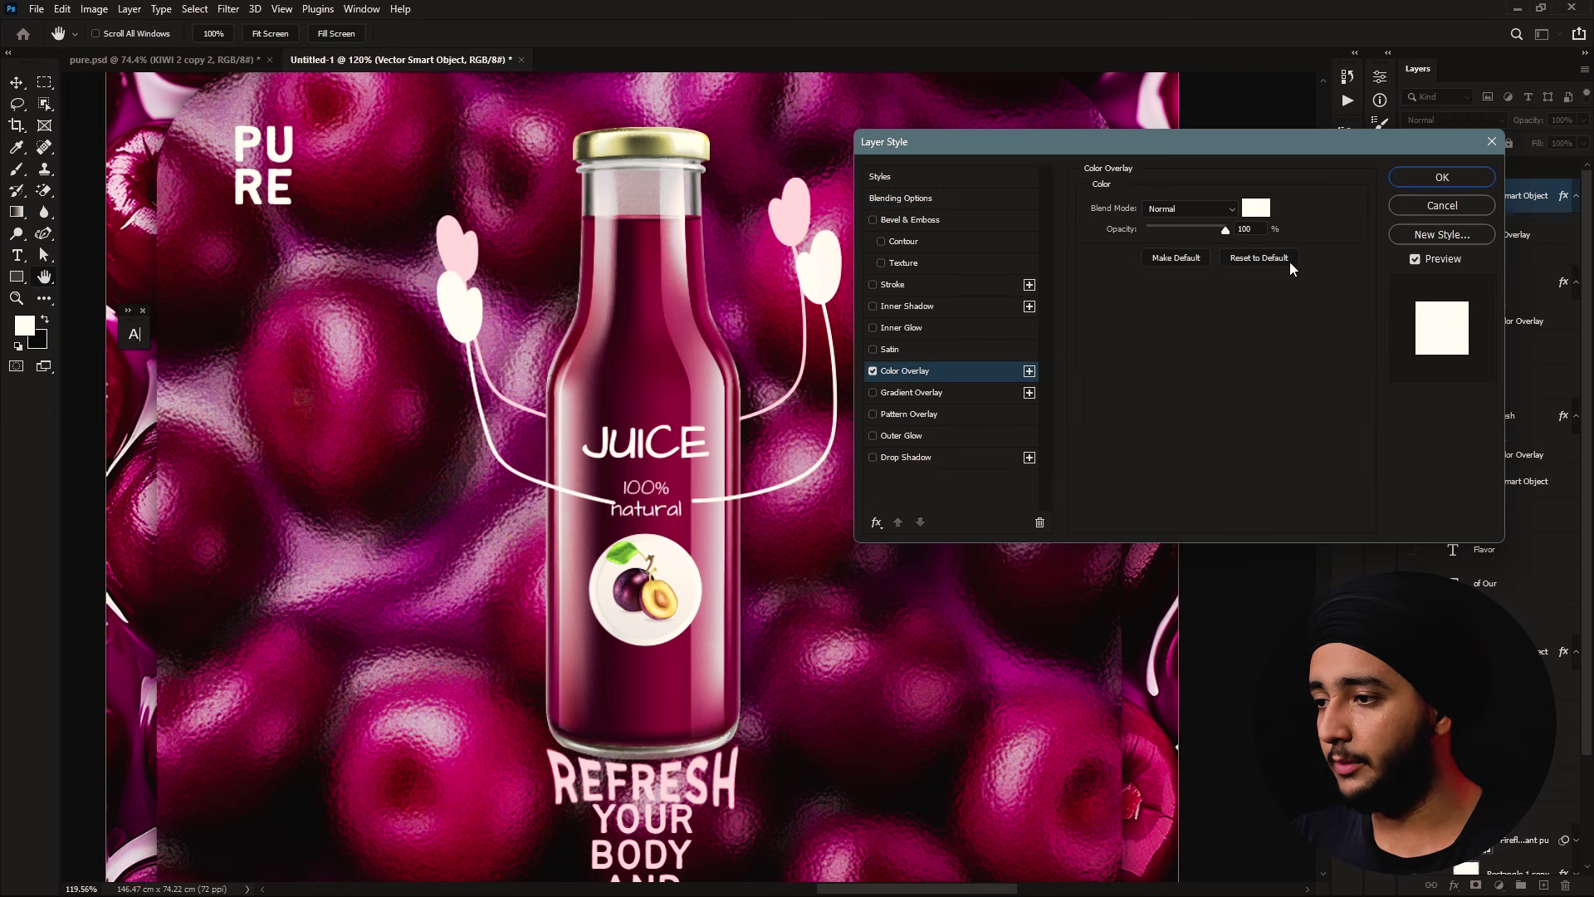
click(1245, 207)
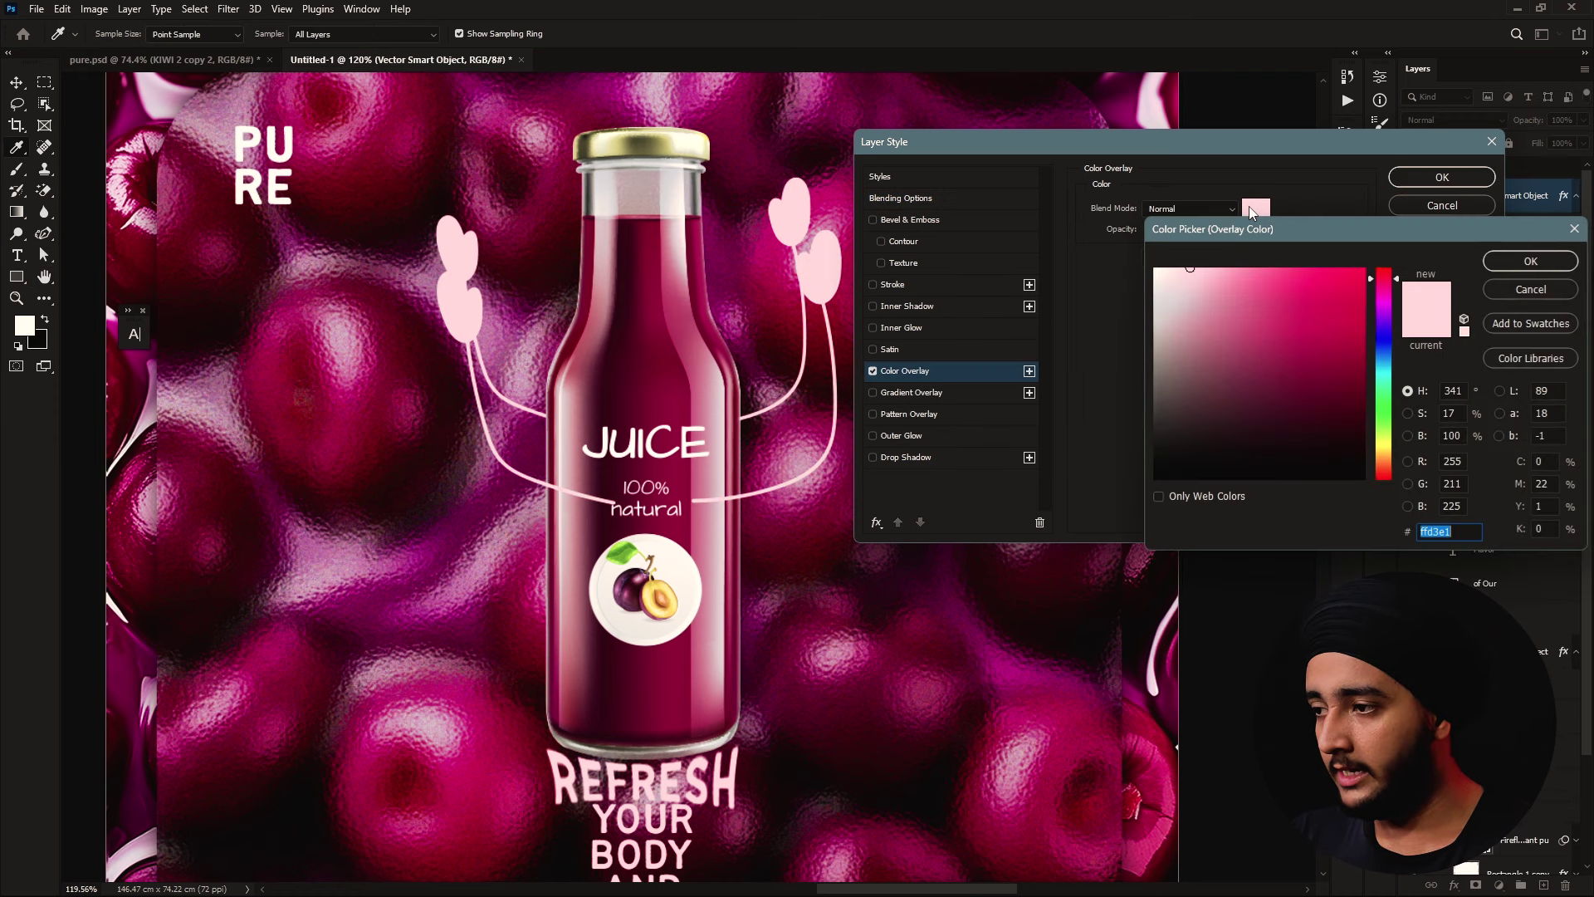
drag(1228, 242, 988, 287)
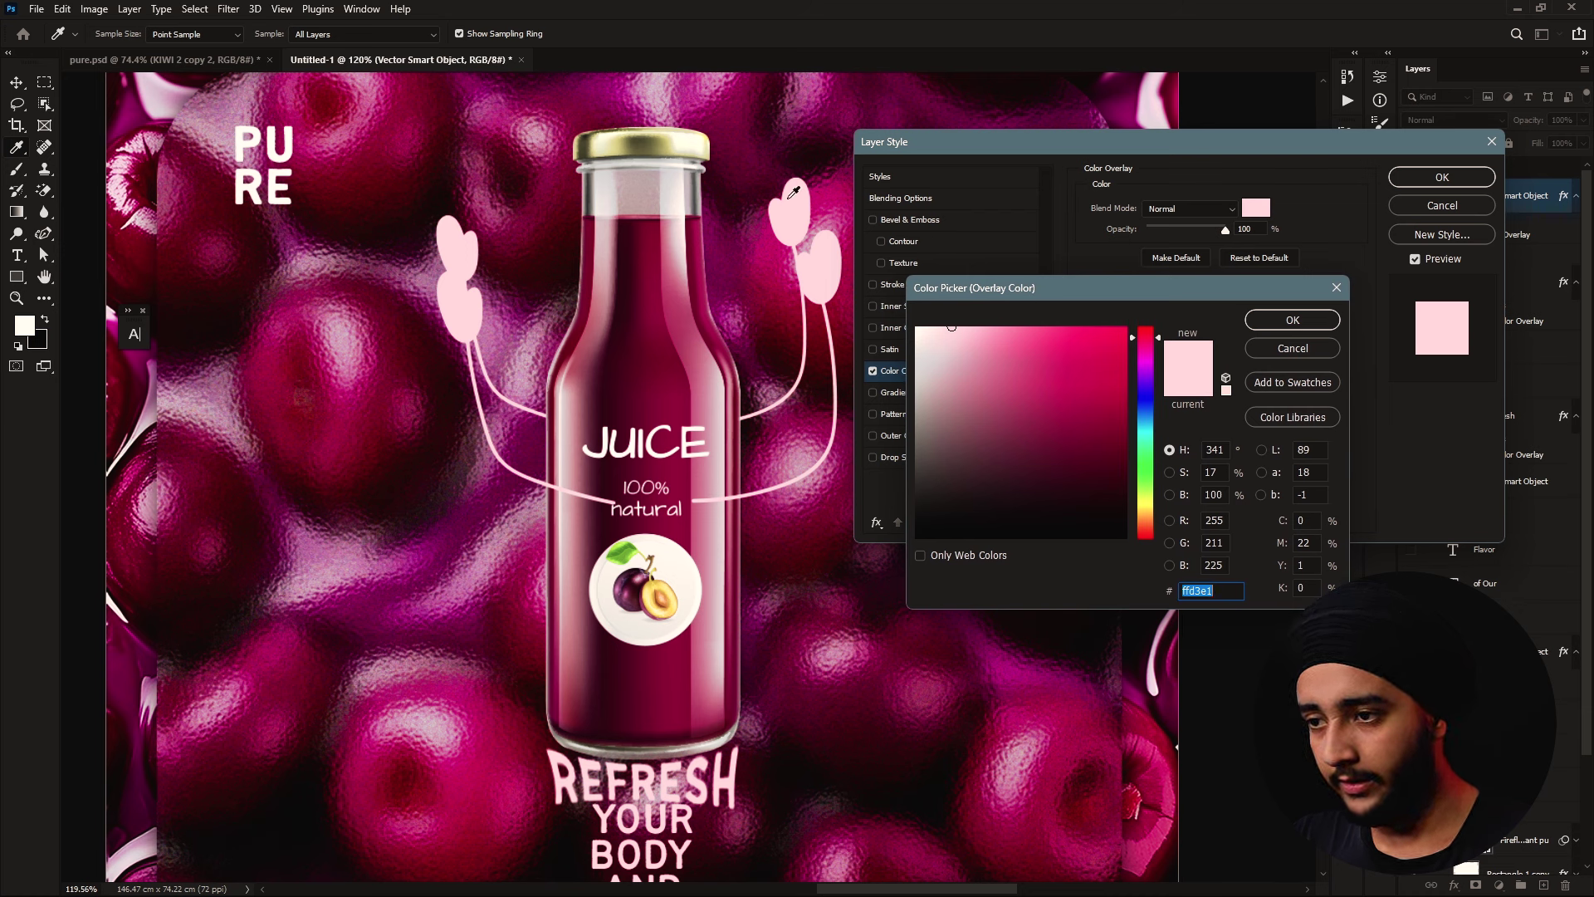
drag(822, 221, 655, 169)
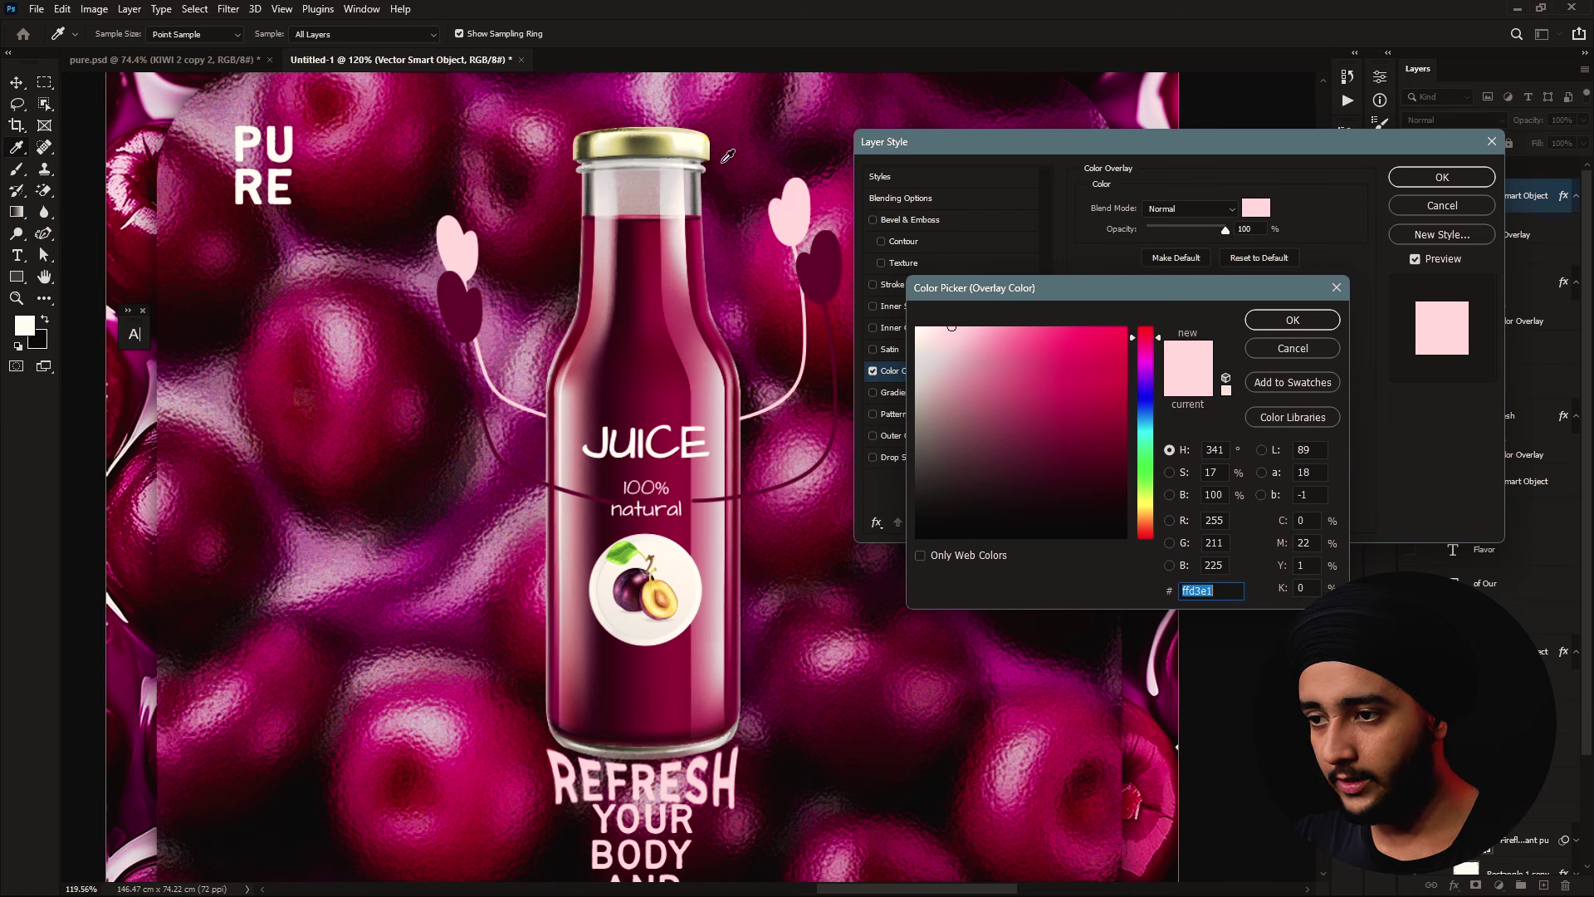
click(797, 201)
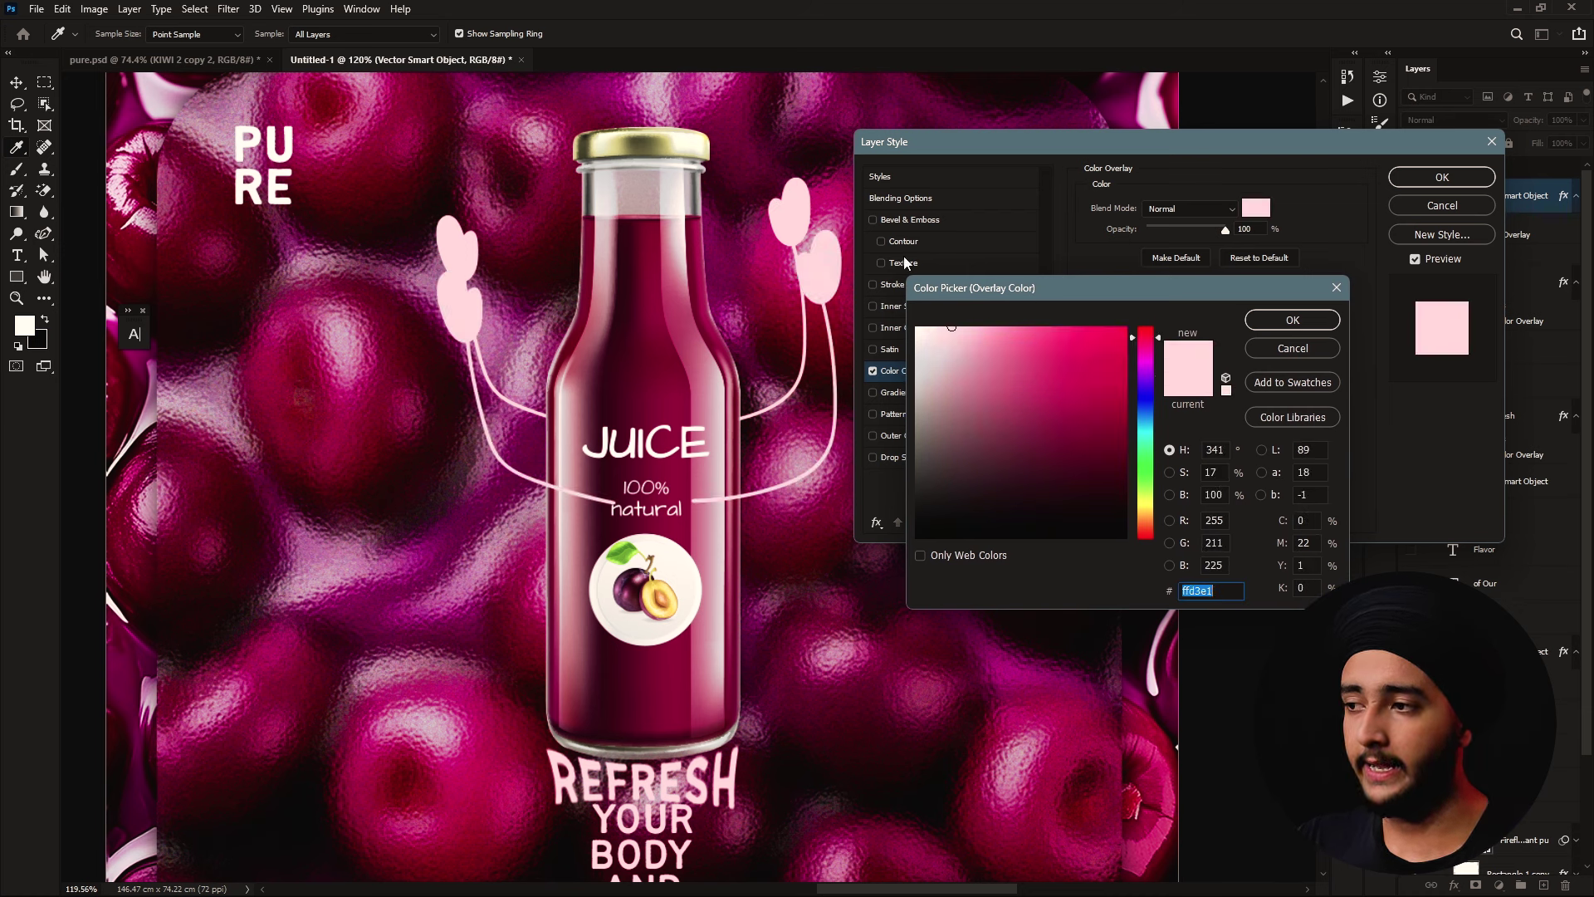
click(1259, 324)
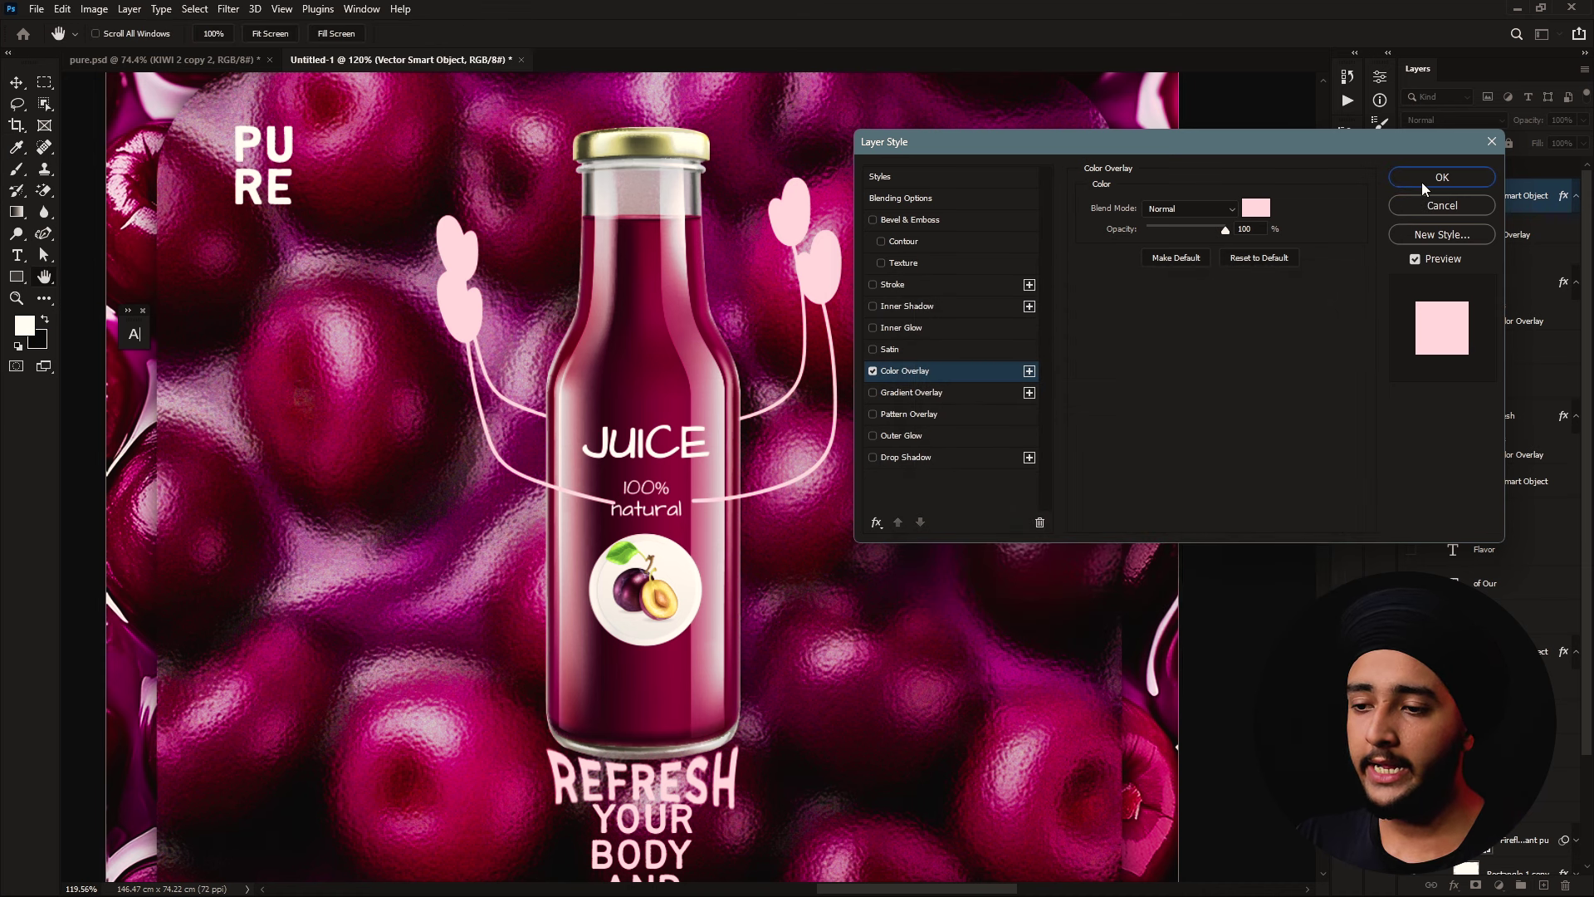
click(1442, 177)
key(v)
drag(751, 498, 745, 484)
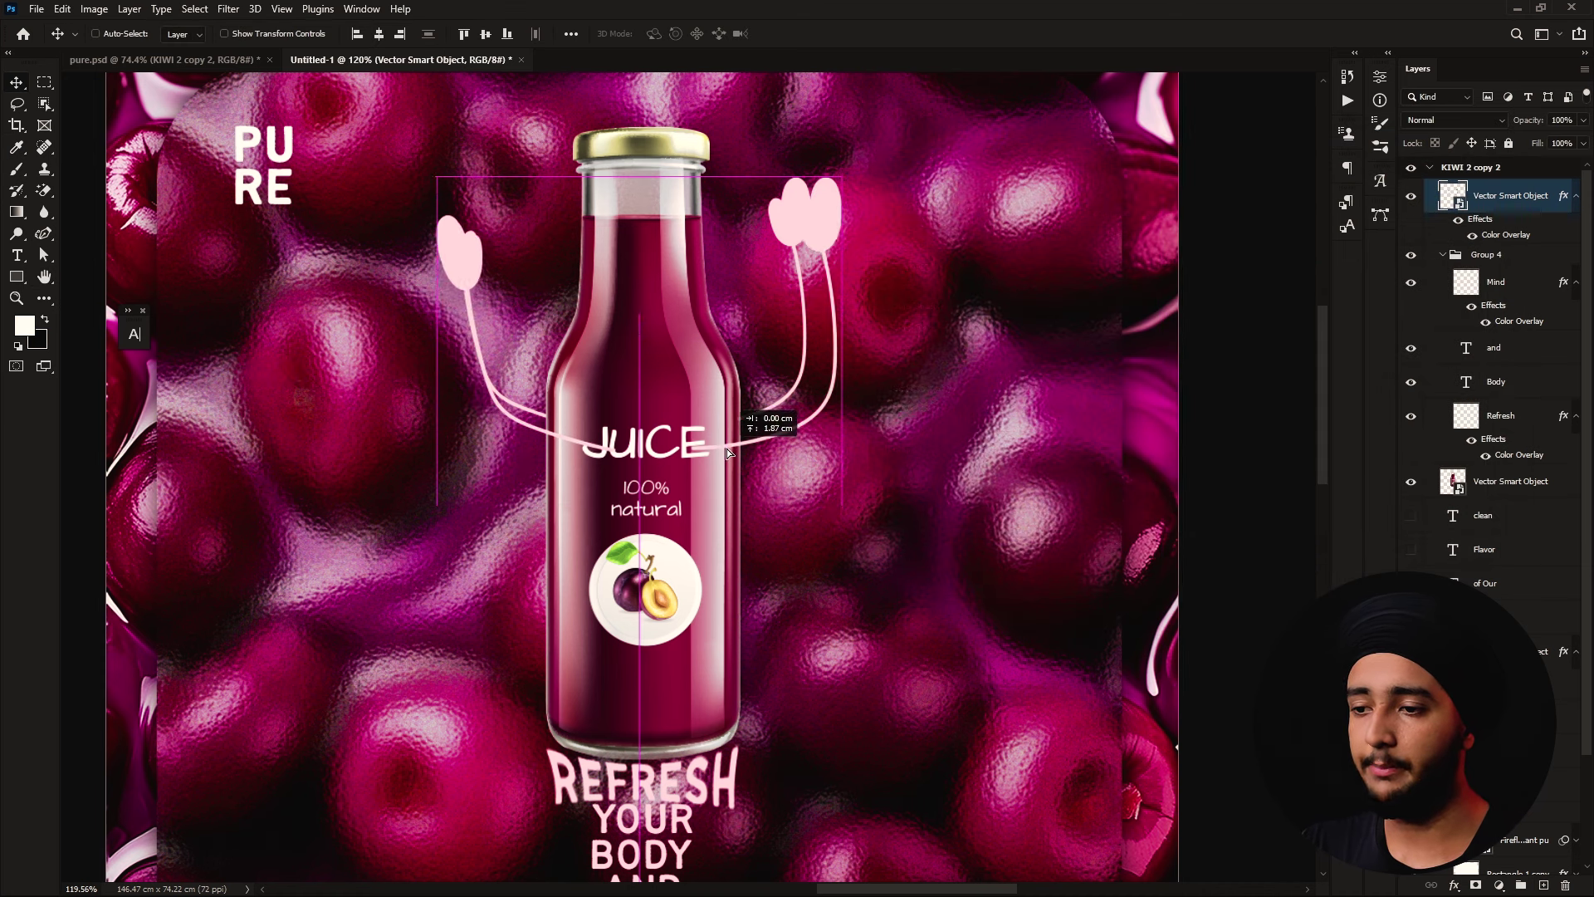
In pure.psd, collapse the KIWI 2 copy and STRAWBERRY groups, then hide the kiwi, orange and plum artboards
key(ctrl+Tab)
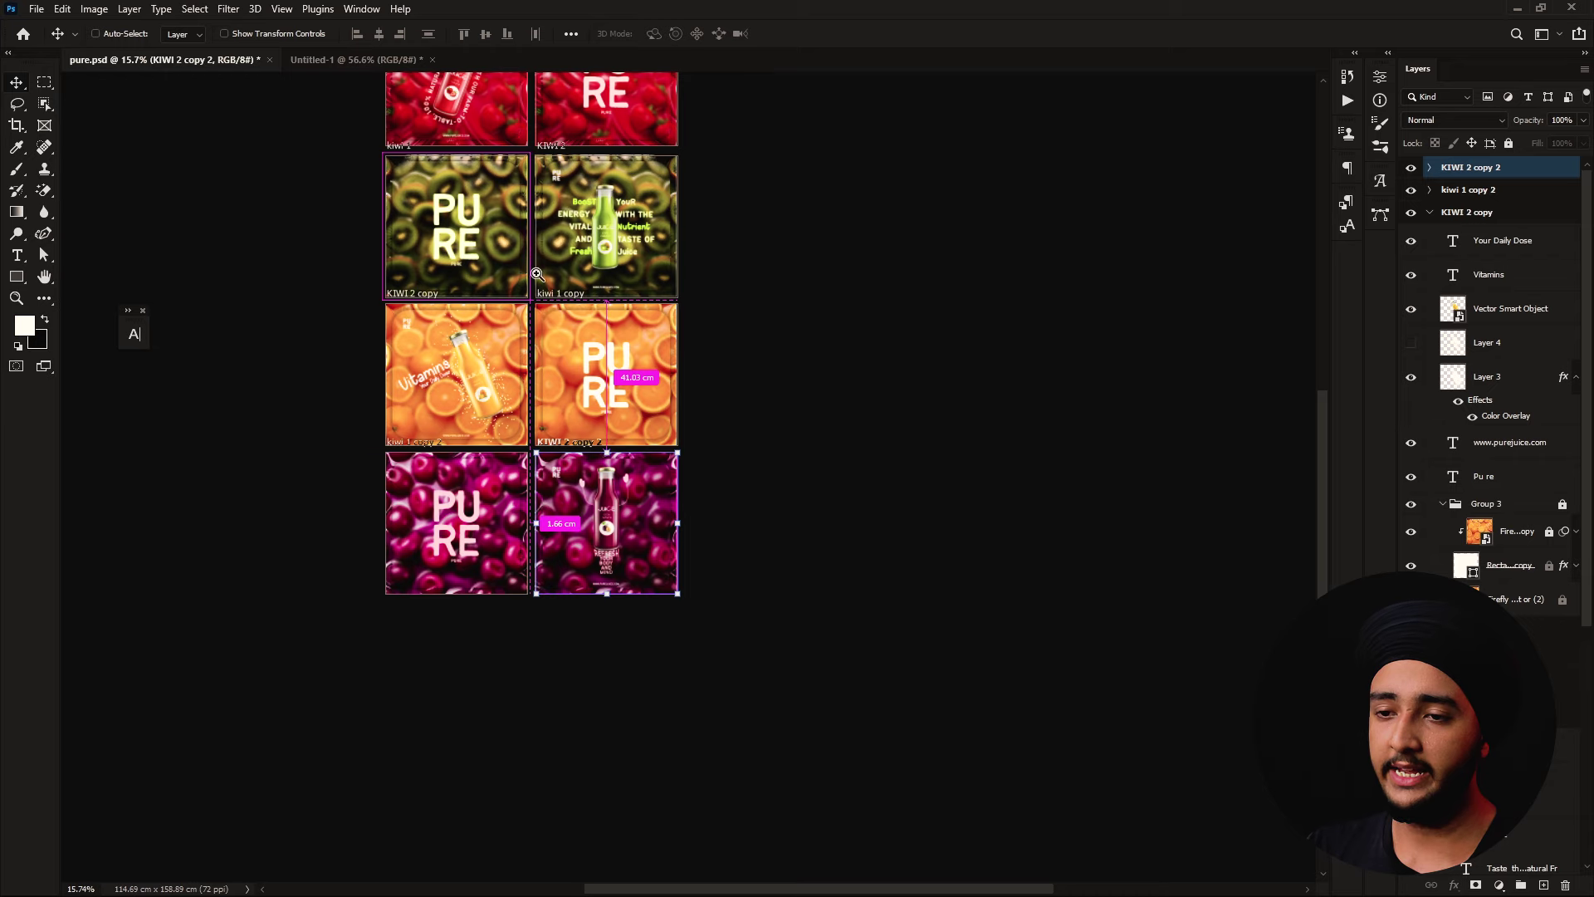
scroll(597, 251, up, 2)
scroll(597, 251, up, 2)
scroll(597, 251, up, 2)
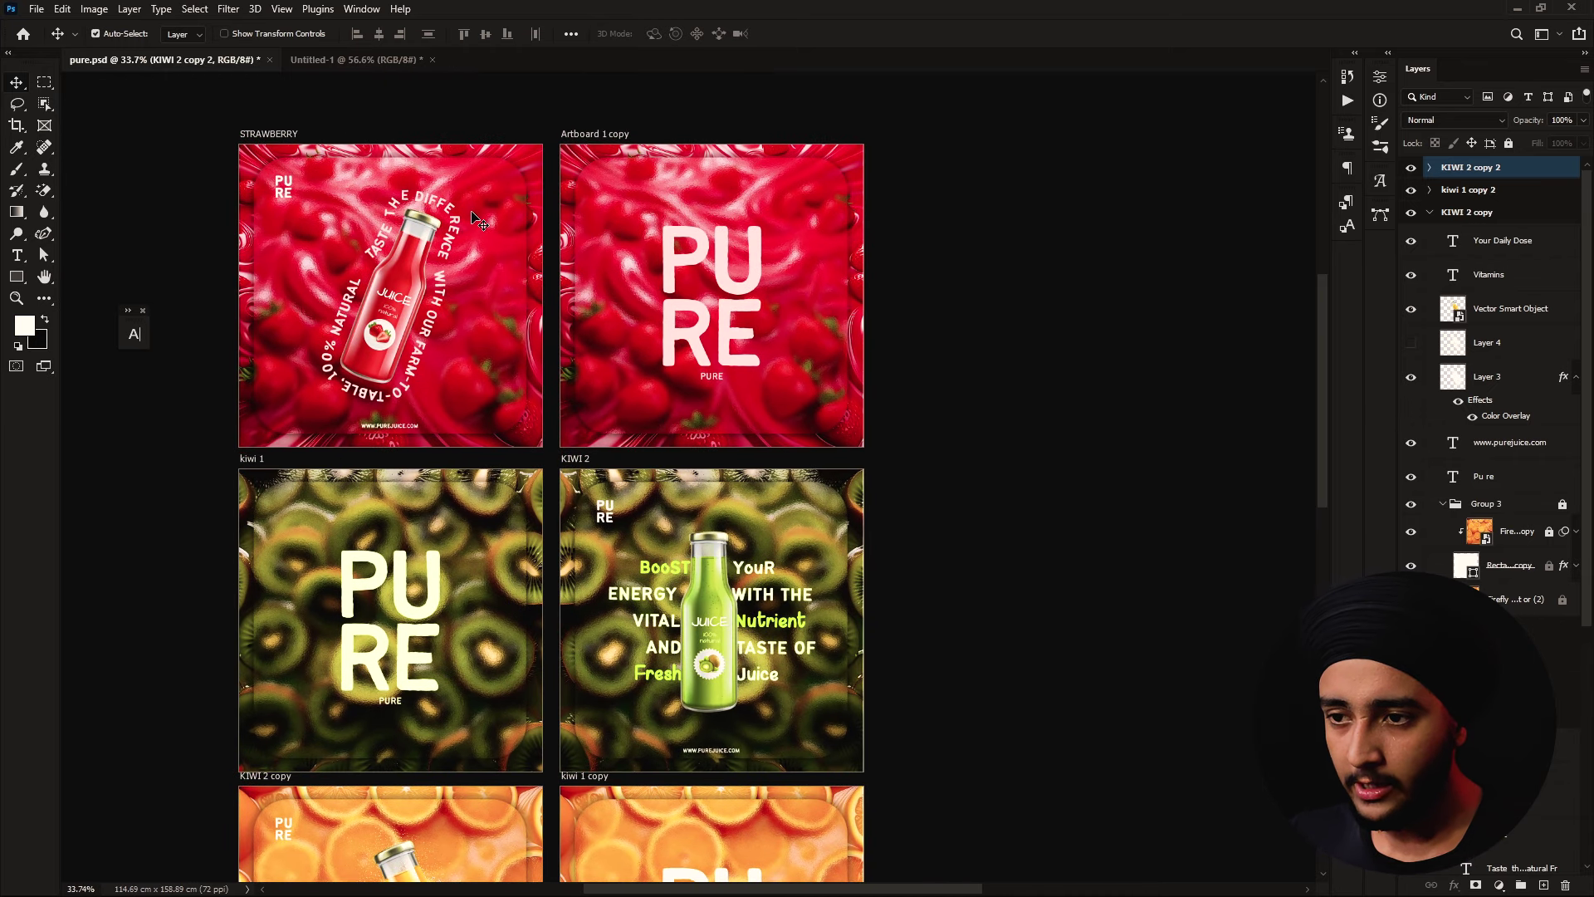
scroll(540, 185, up, 2)
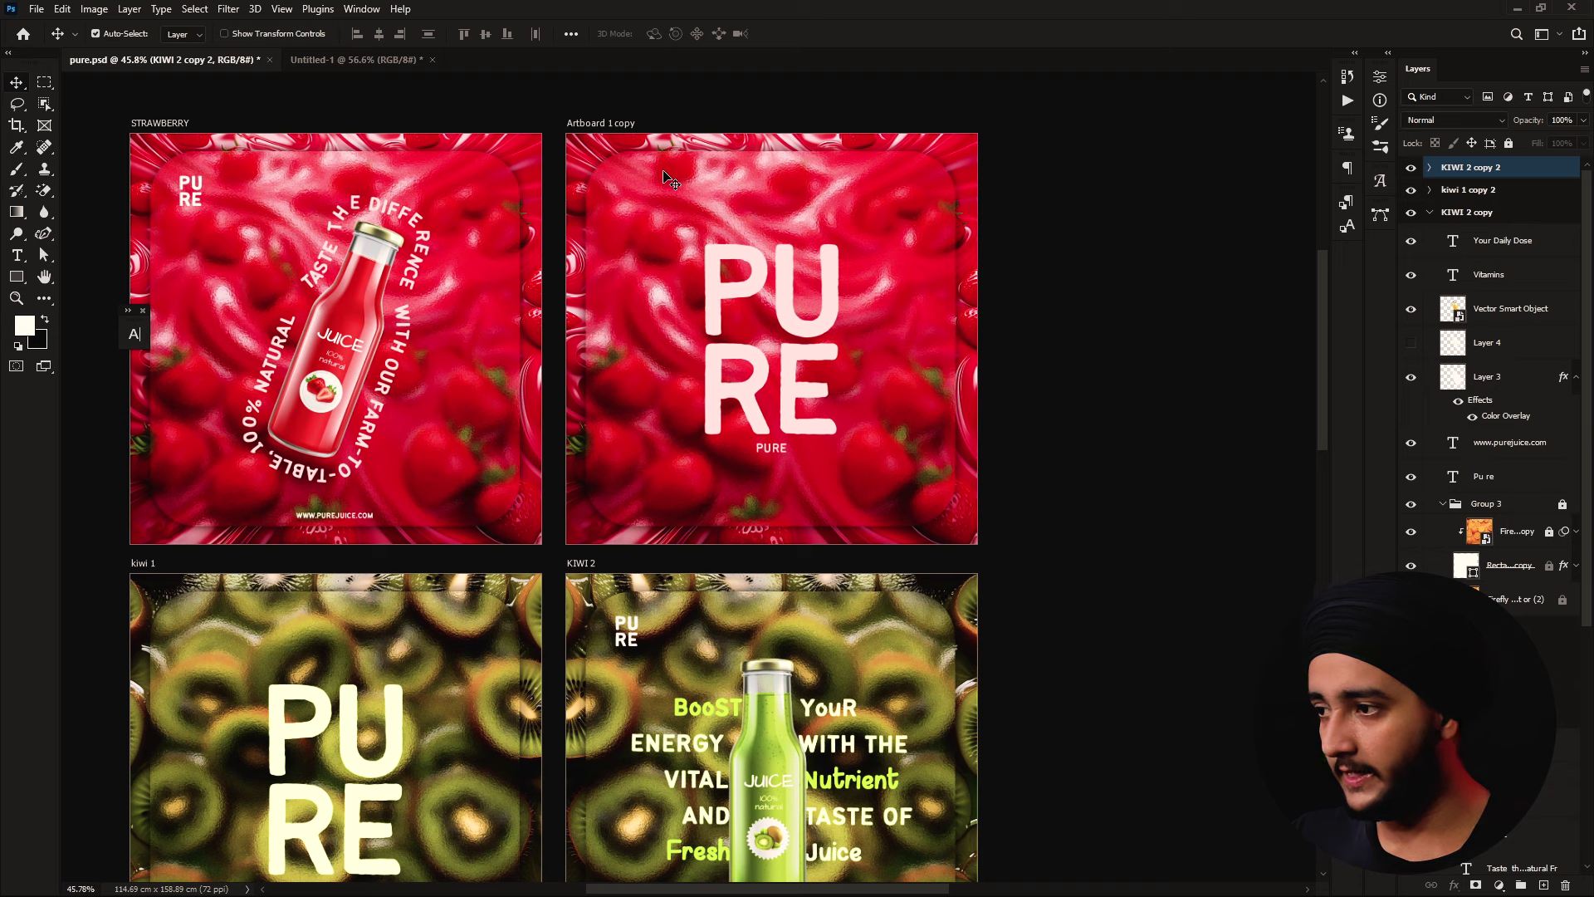
click(1429, 212)
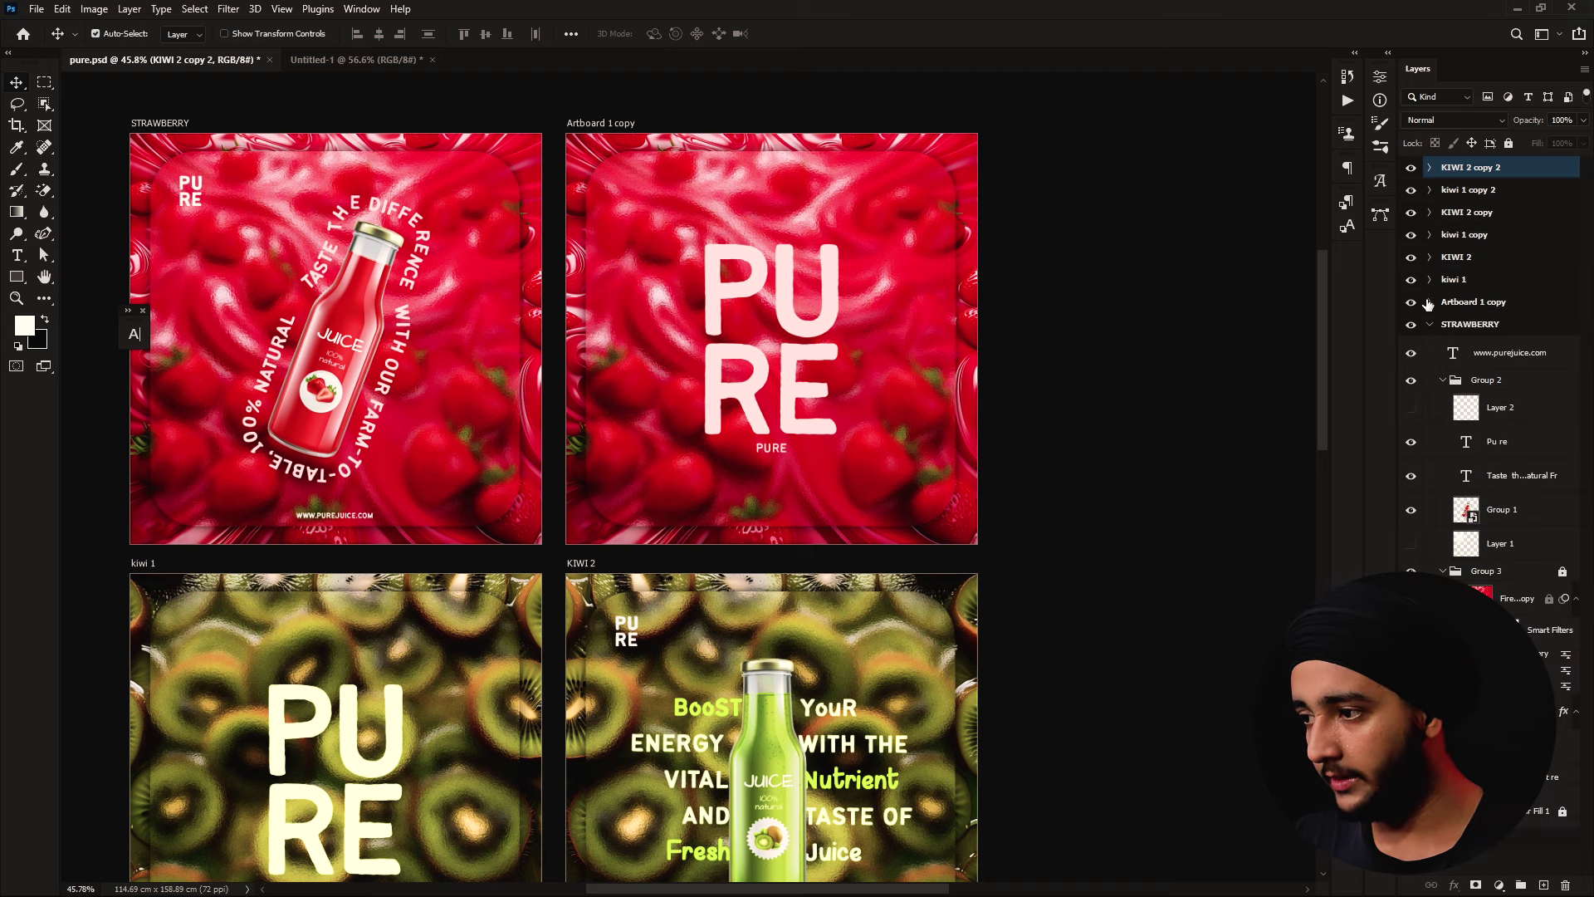
click(1430, 324)
drag(1412, 256, 1423, 326)
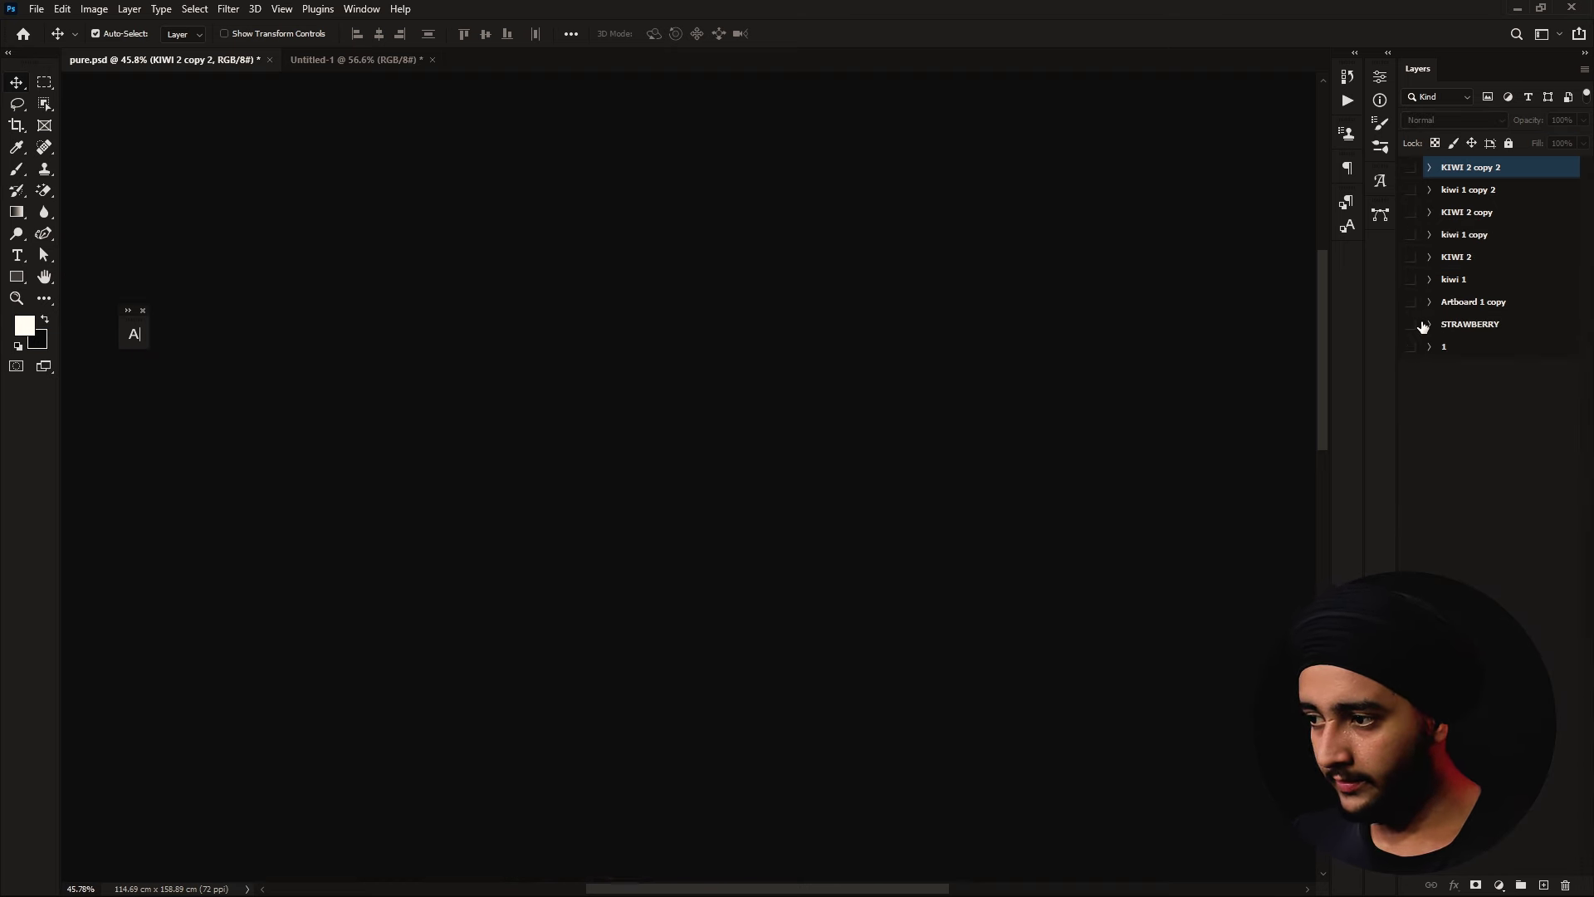
click(1411, 324)
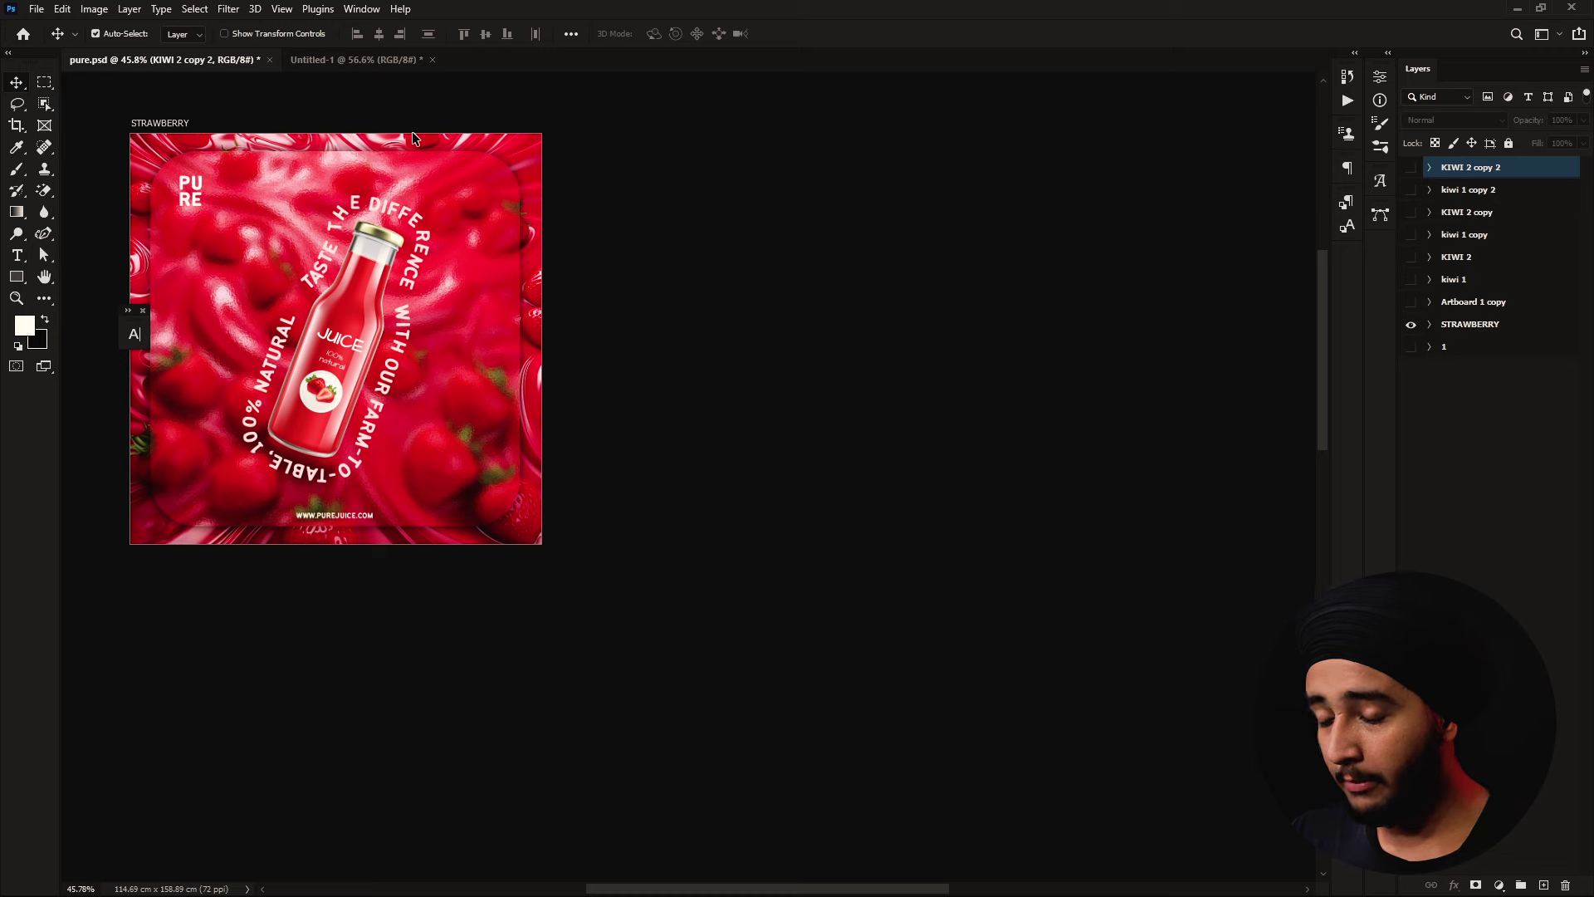
Duplicate the STRAWBERRY artboard to its right, creating 'STRAWBERRY copy'
key(shift+v)
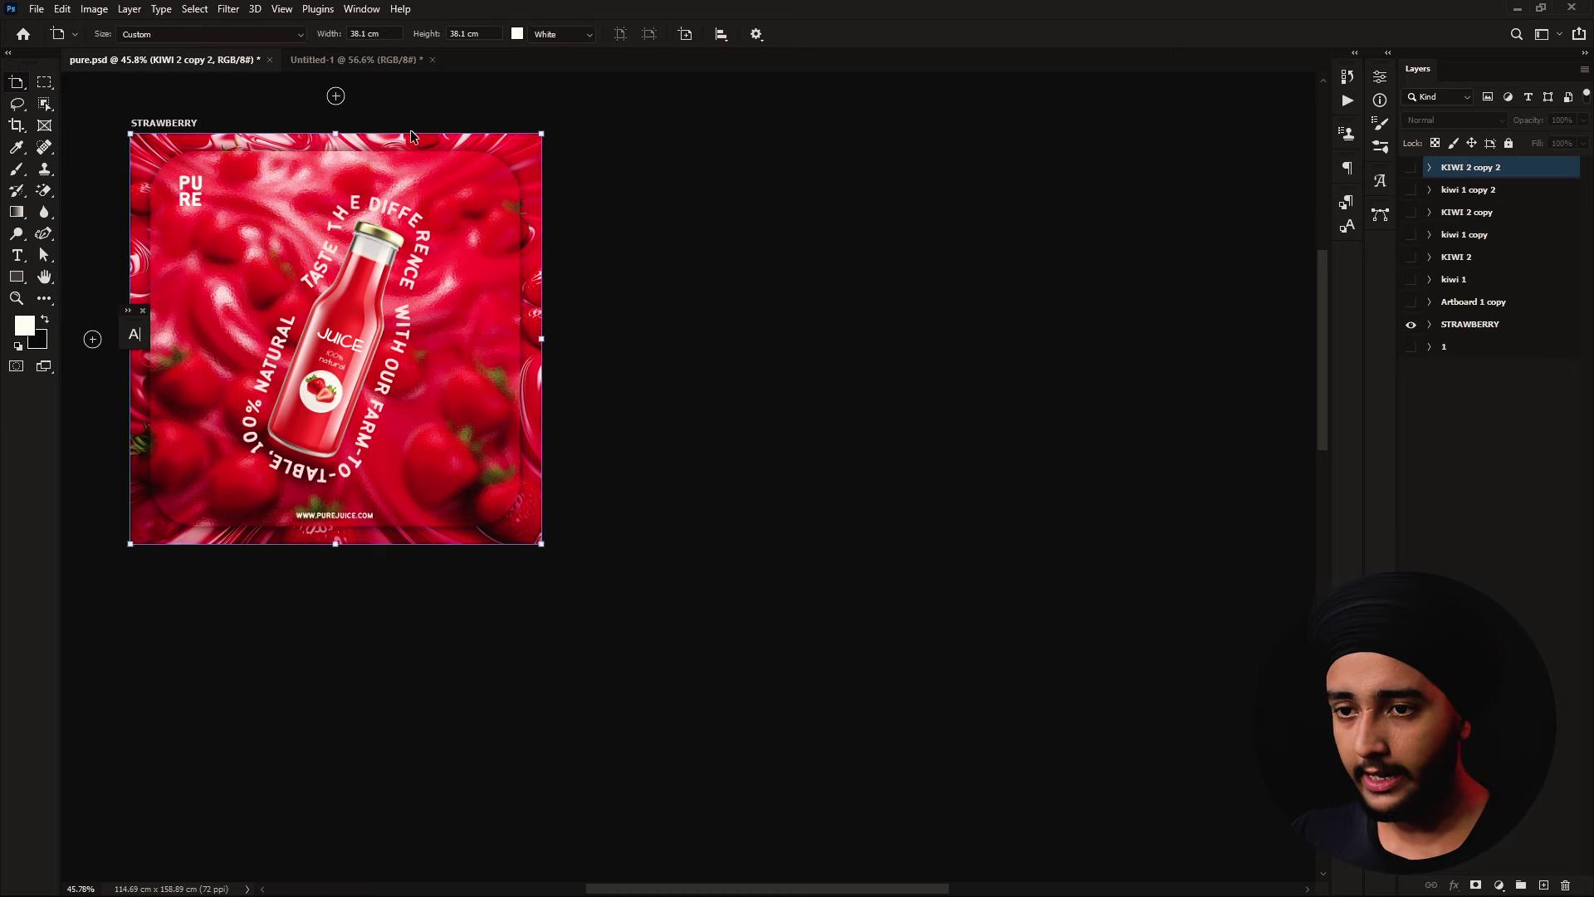
drag(411, 135, 852, 141)
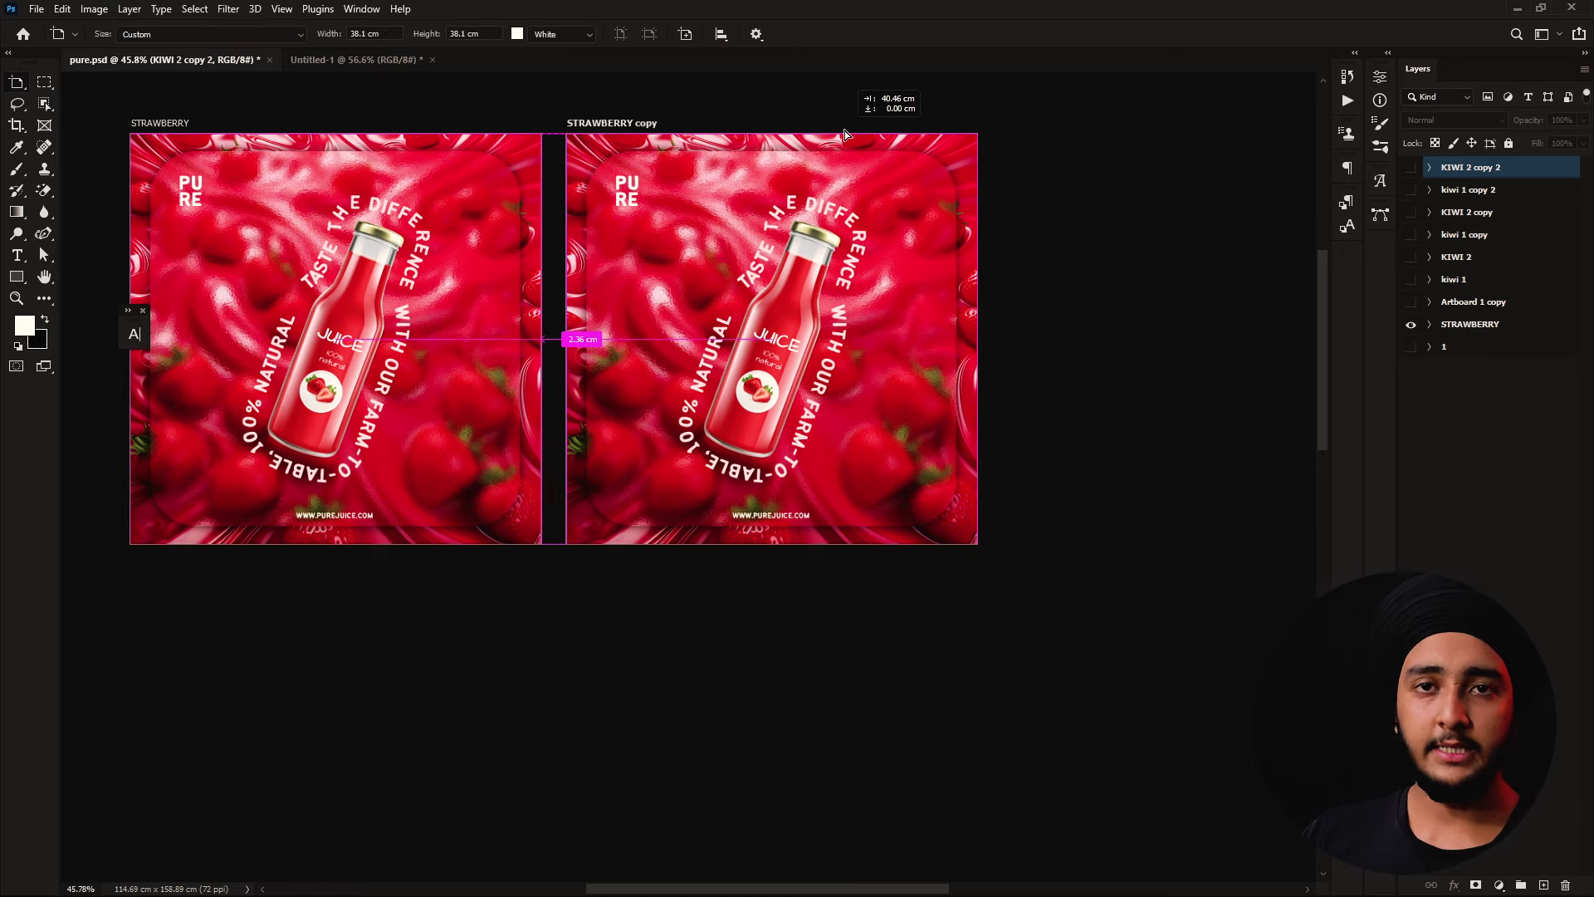